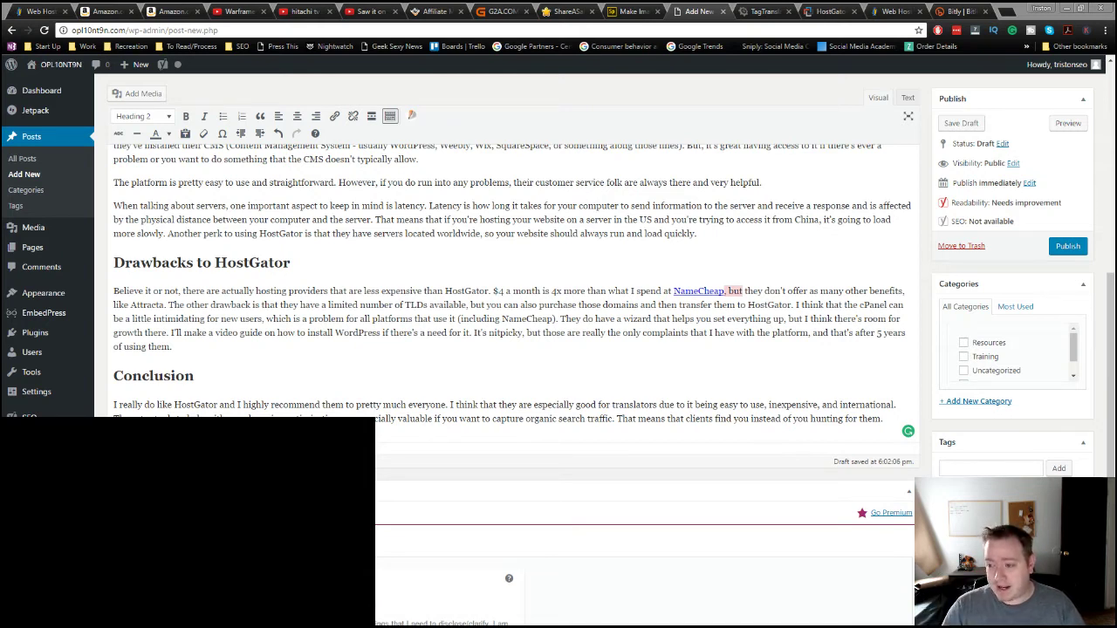
pyautogui.click(1009, 12)
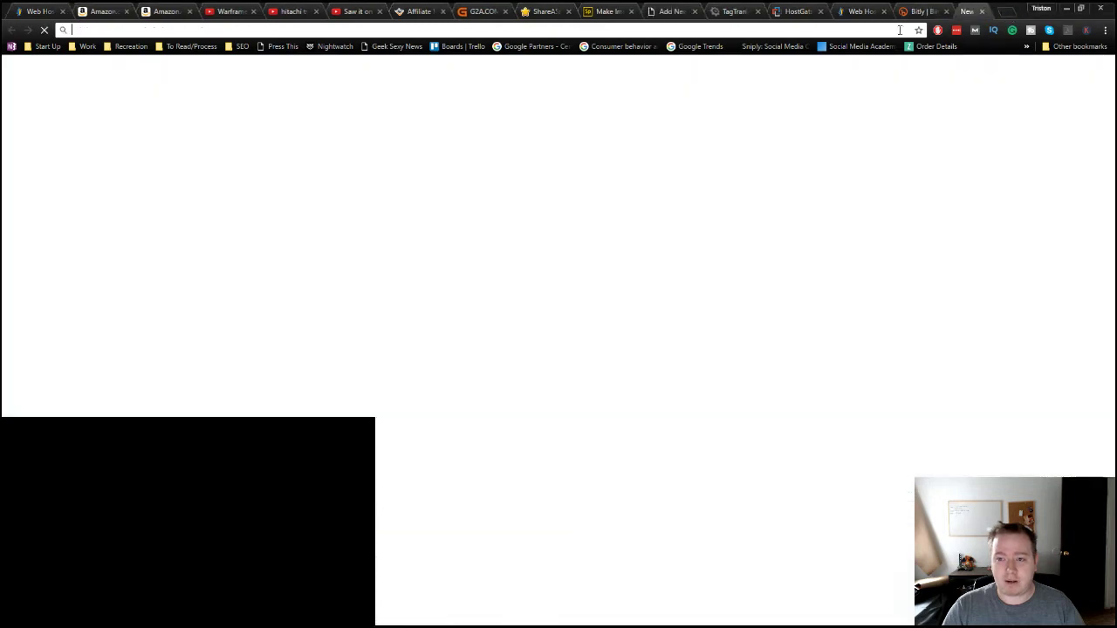
pyautogui.write('www.konker.io')
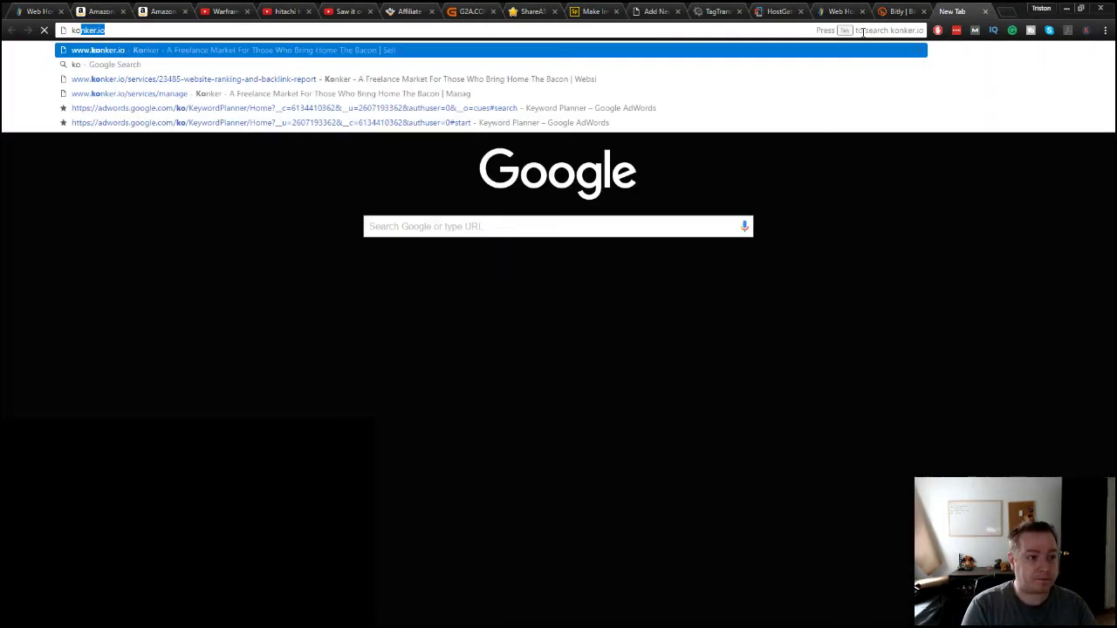
pyautogui.press('Return')
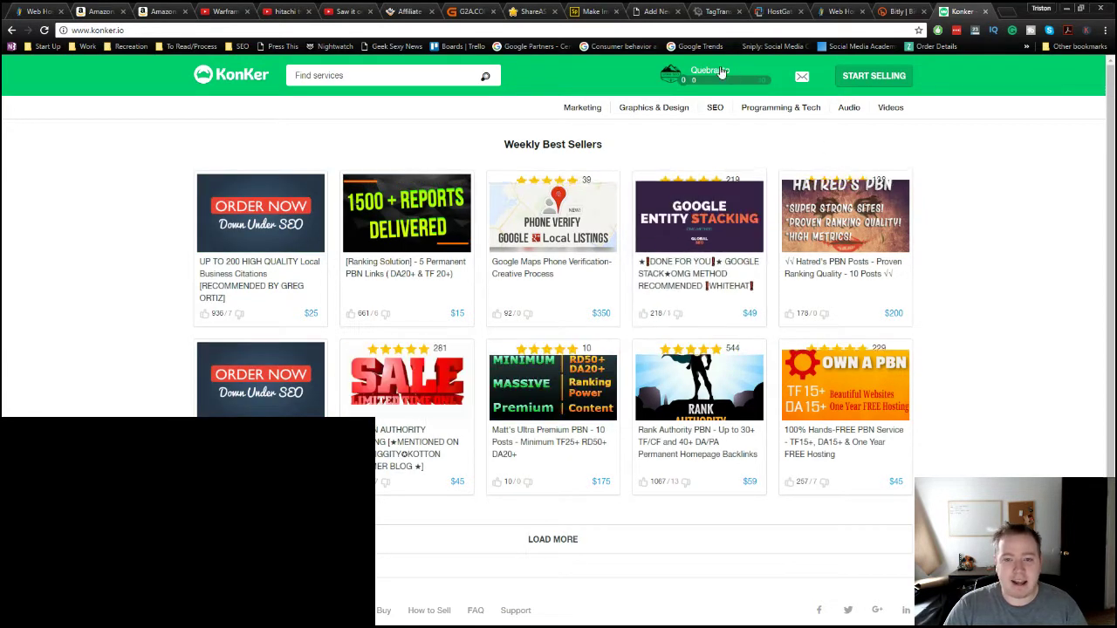
# Step: View the five service offers on your Konker profile, then return to the HostGator affiliate tab
pyautogui.moveTo(689, 78)
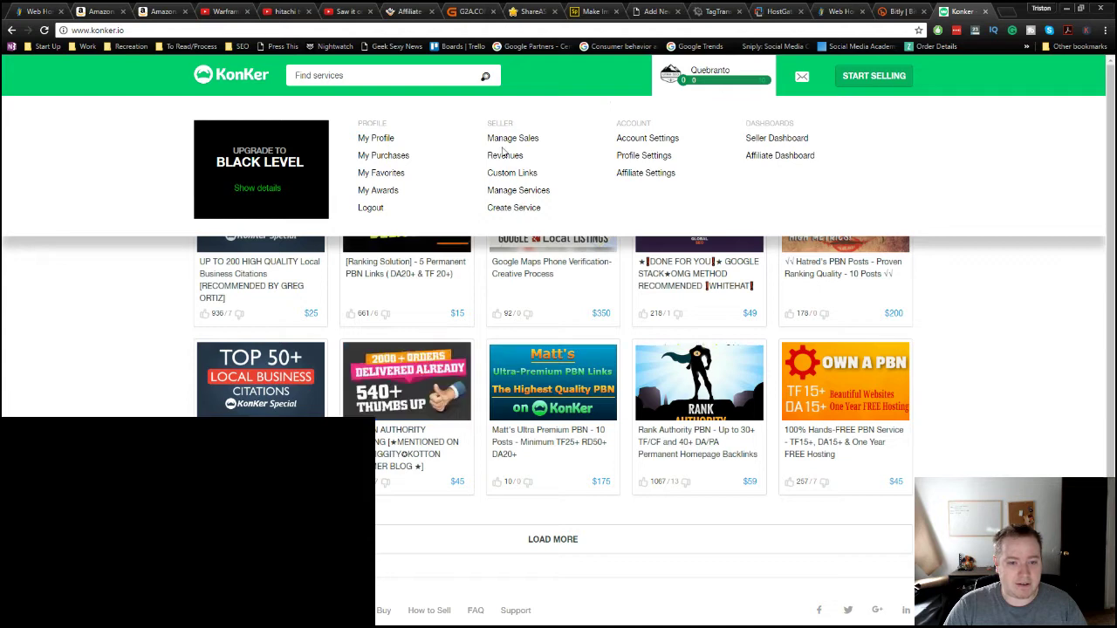
pyautogui.click(383, 142)
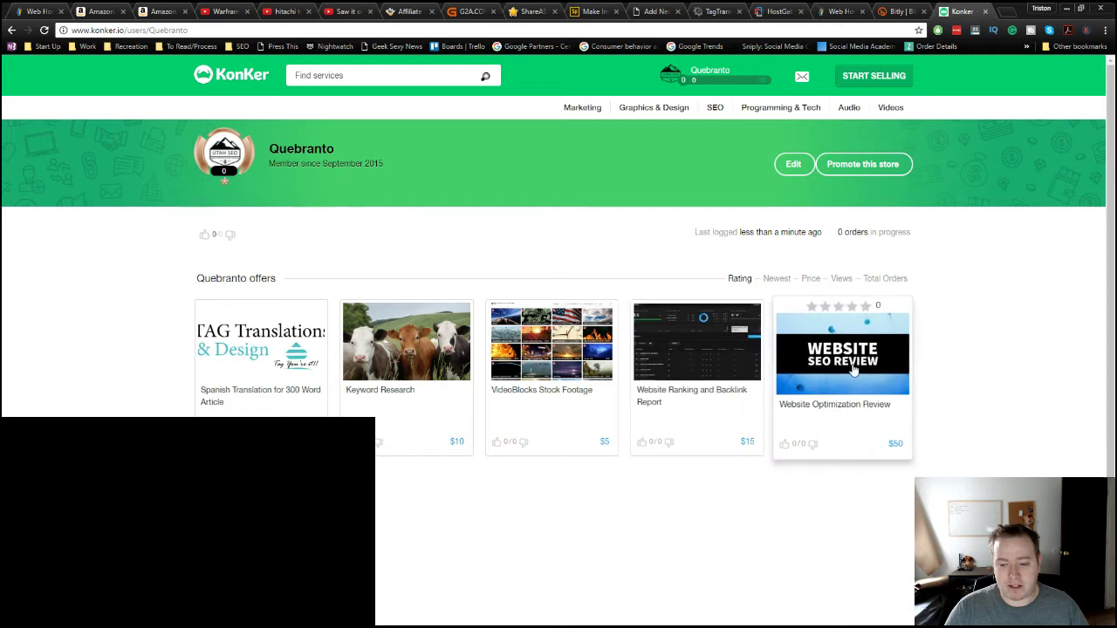
pyautogui.scroll(-1, 457, 566)
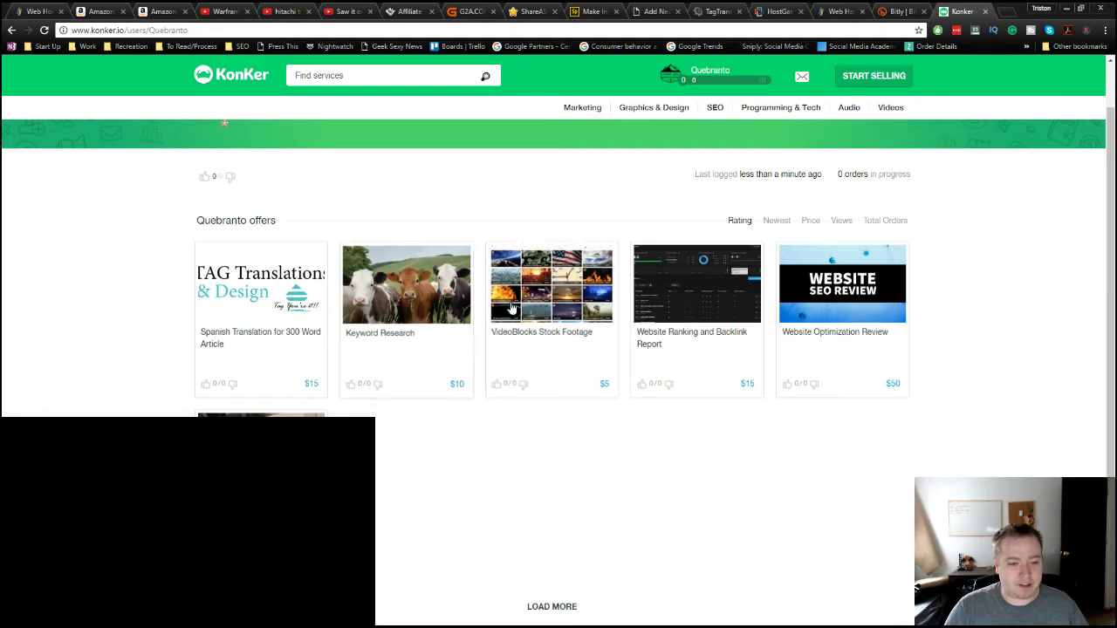
pyautogui.scroll(1, 720, 521)
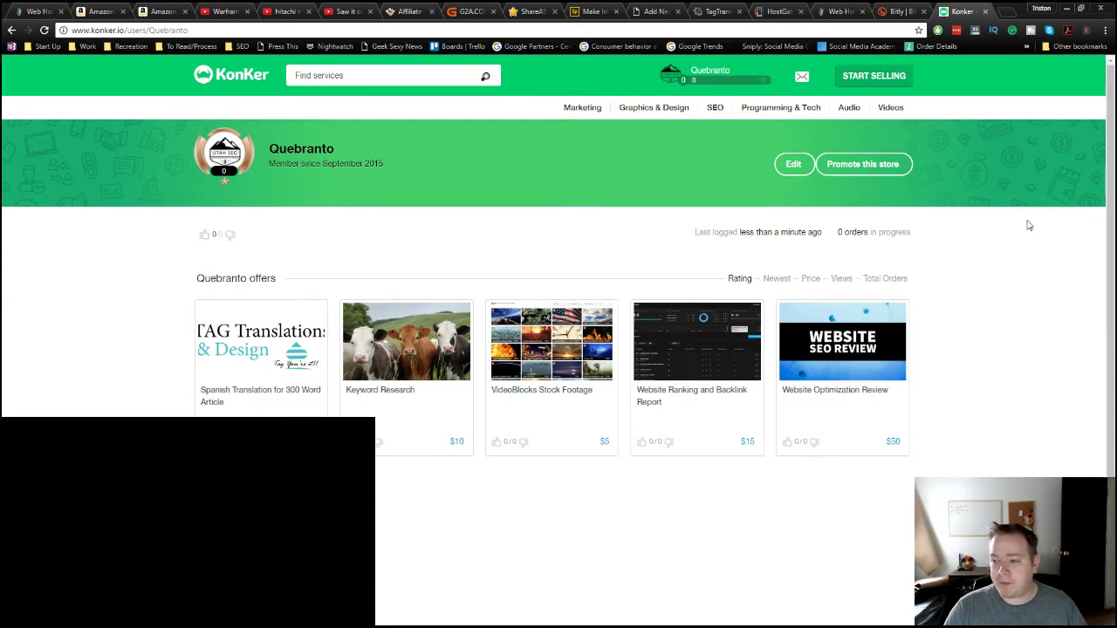
pyautogui.click(32, 11)
pyautogui.scroll(-3, 486, 486)
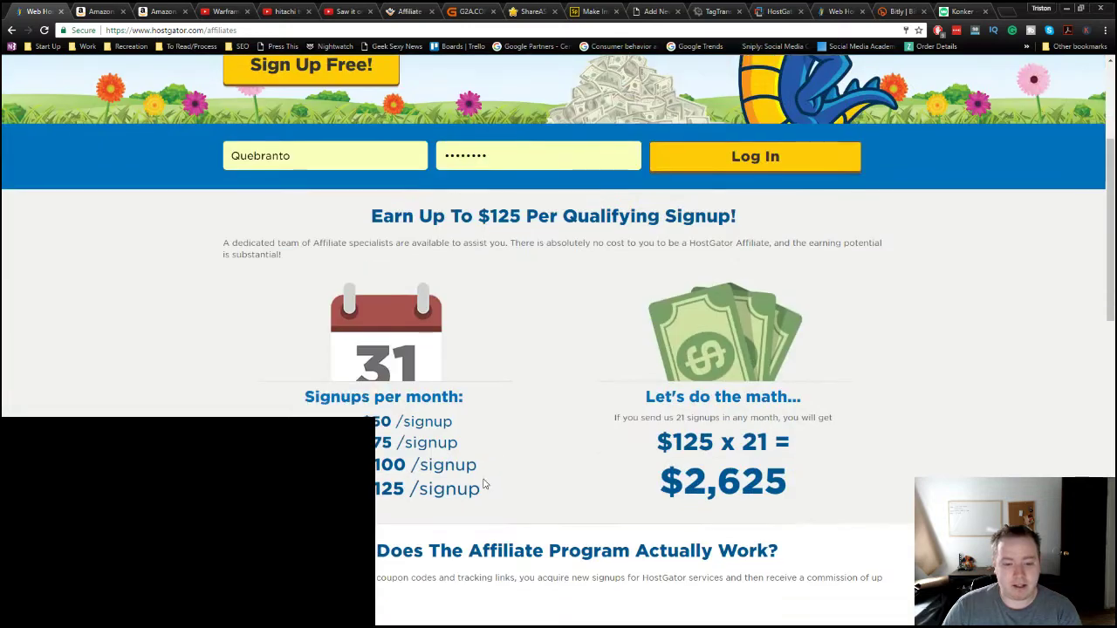
# Step: Browse HostGator's Hatchling, Baby and Business web hosting plans, then start a blank tab
pyautogui.scroll(3, 489, 472)
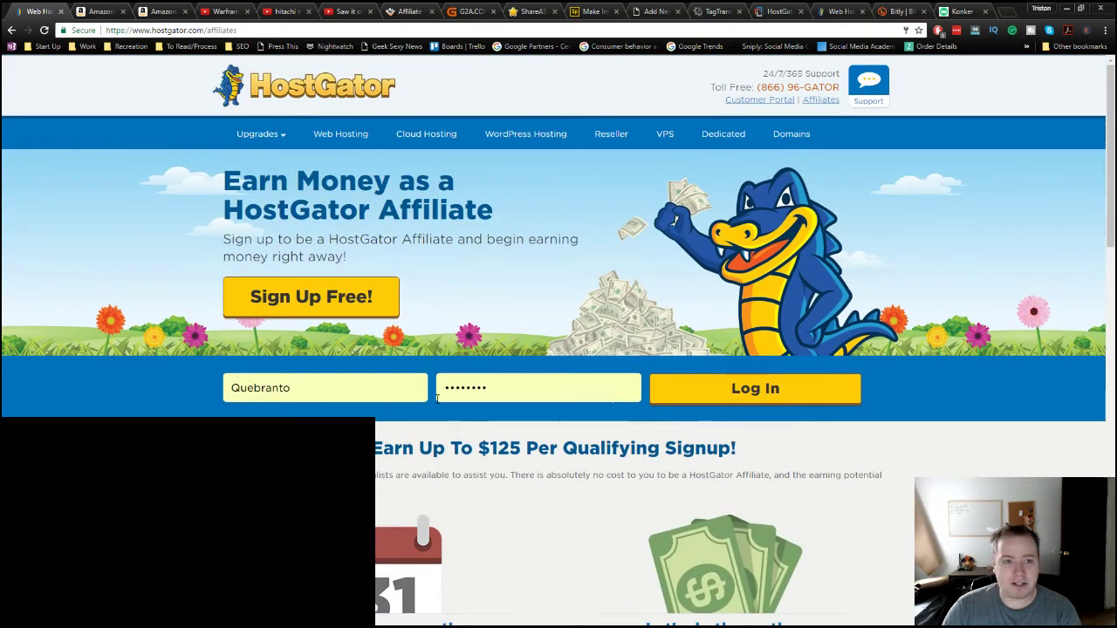
pyautogui.click(838, 11)
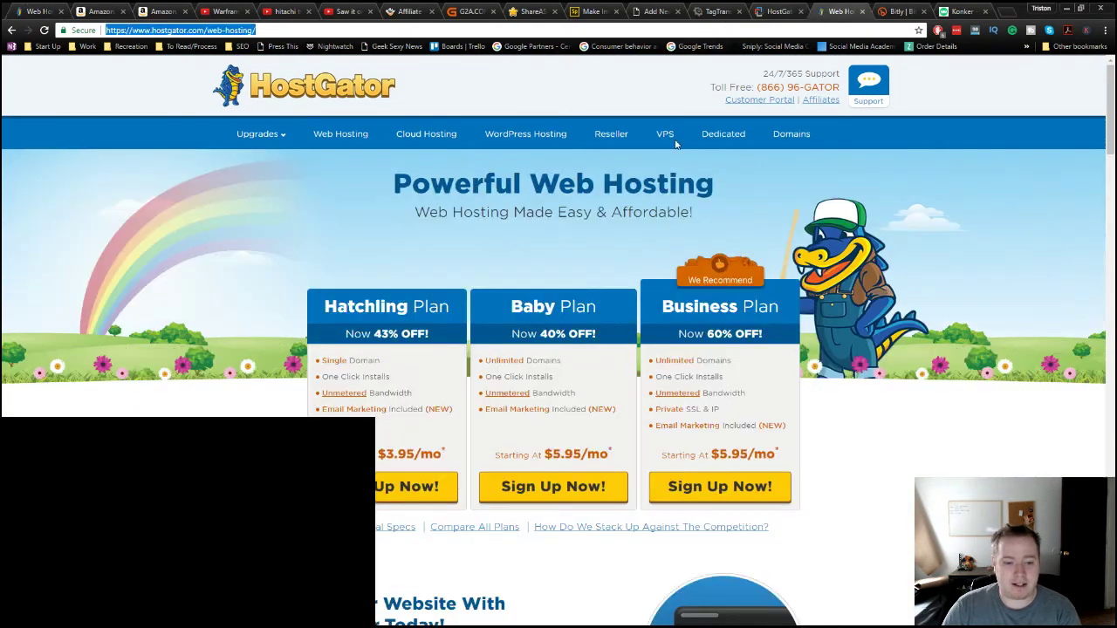
pyautogui.scroll(-2, 667, 511)
pyautogui.scroll(-1, 665, 510)
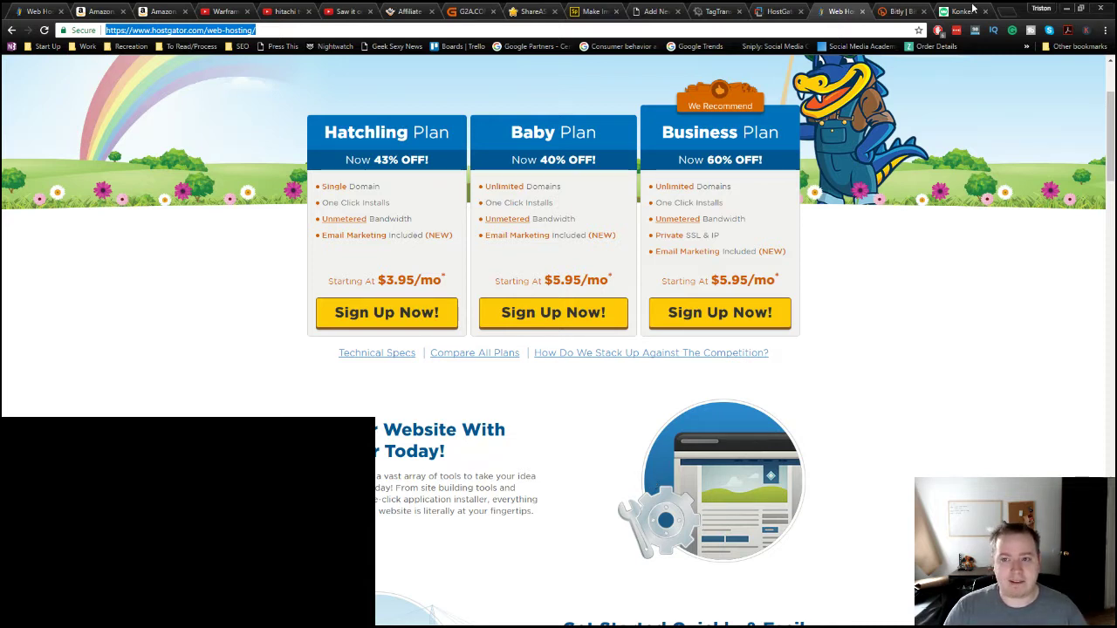
pyautogui.click(1009, 17)
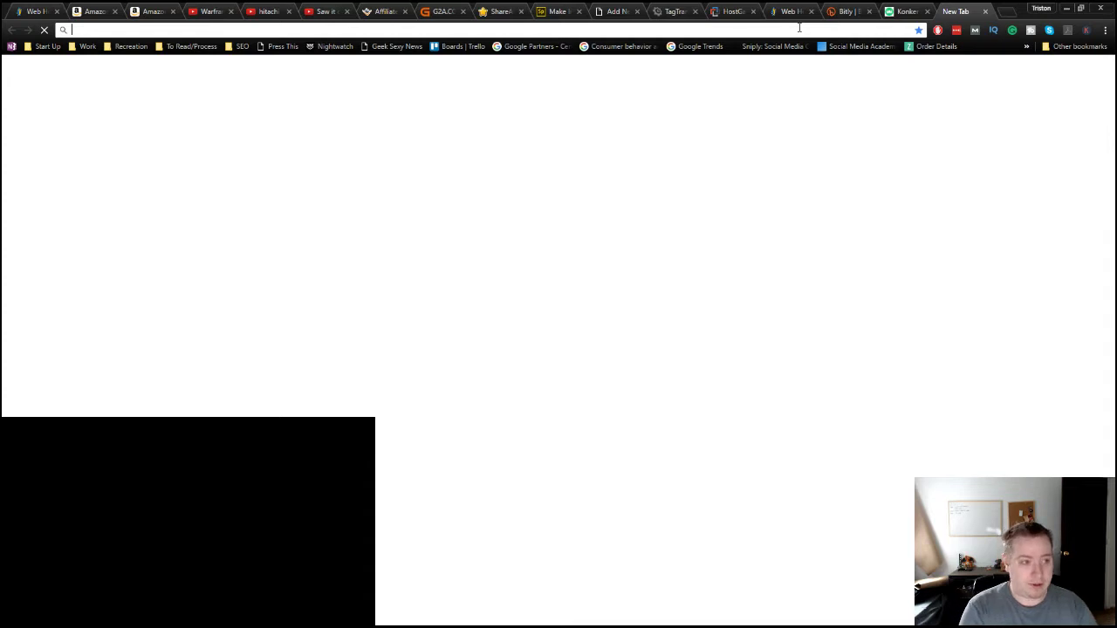
# Step: Load namecheap.com and look over its domain search homepage
pyautogui.write('namecheap.com')
pyautogui.press('Return')
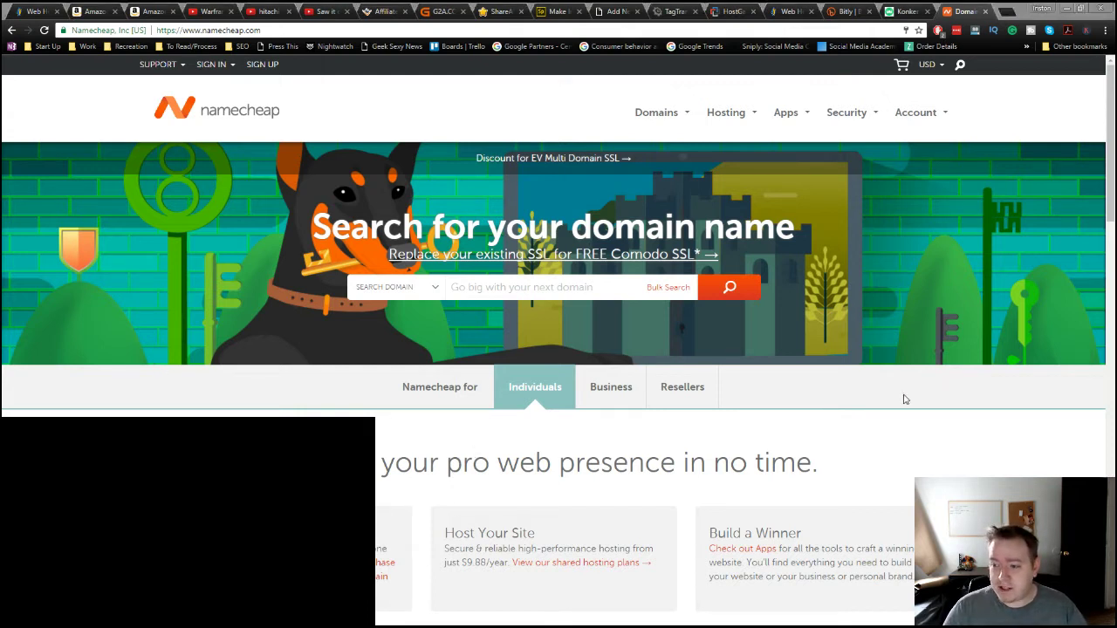
pyautogui.scroll(-3, 602, 281)
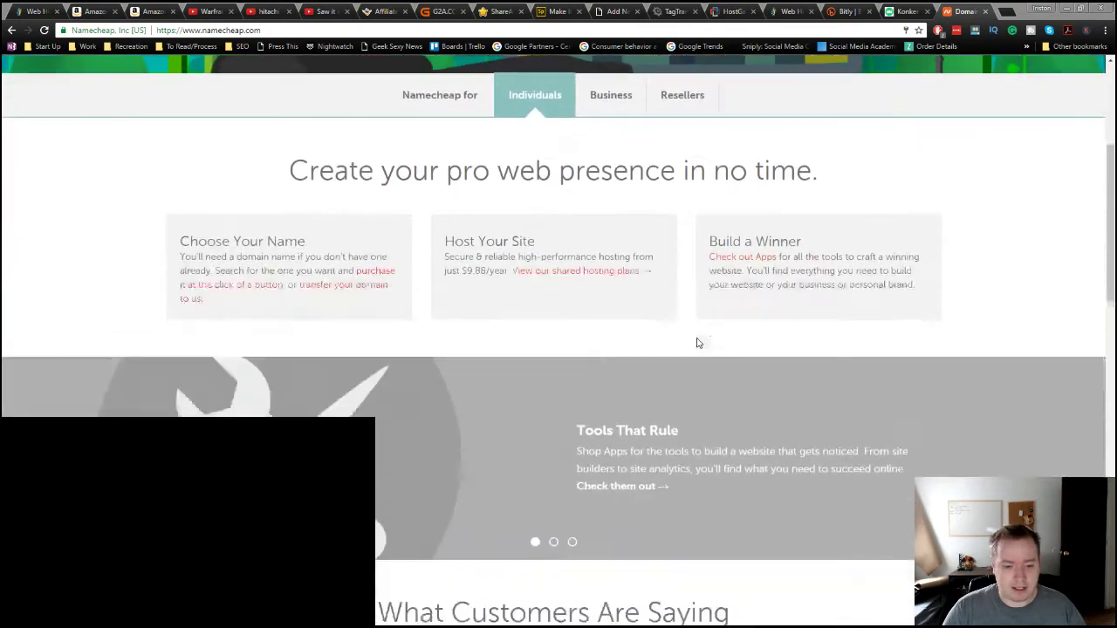
pyautogui.scroll(3, 698, 341)
# Step: Replace the address with kwfinder.com to load the KWFinder homepage
pyautogui.click(891, 31)
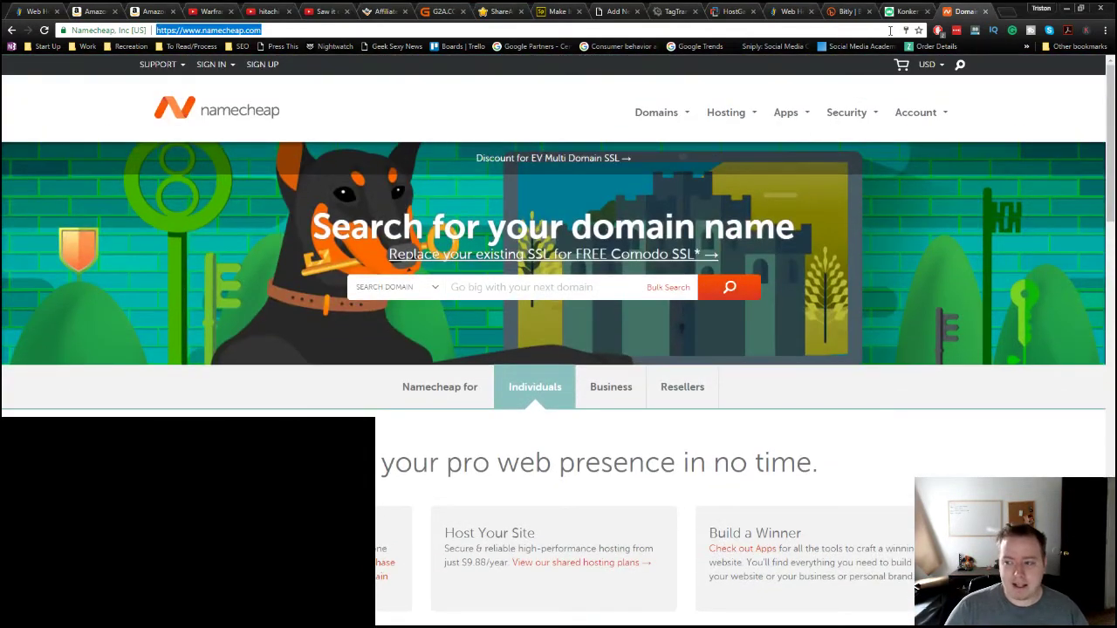
pyautogui.write('kwfinder.com')
pyautogui.press('Return')
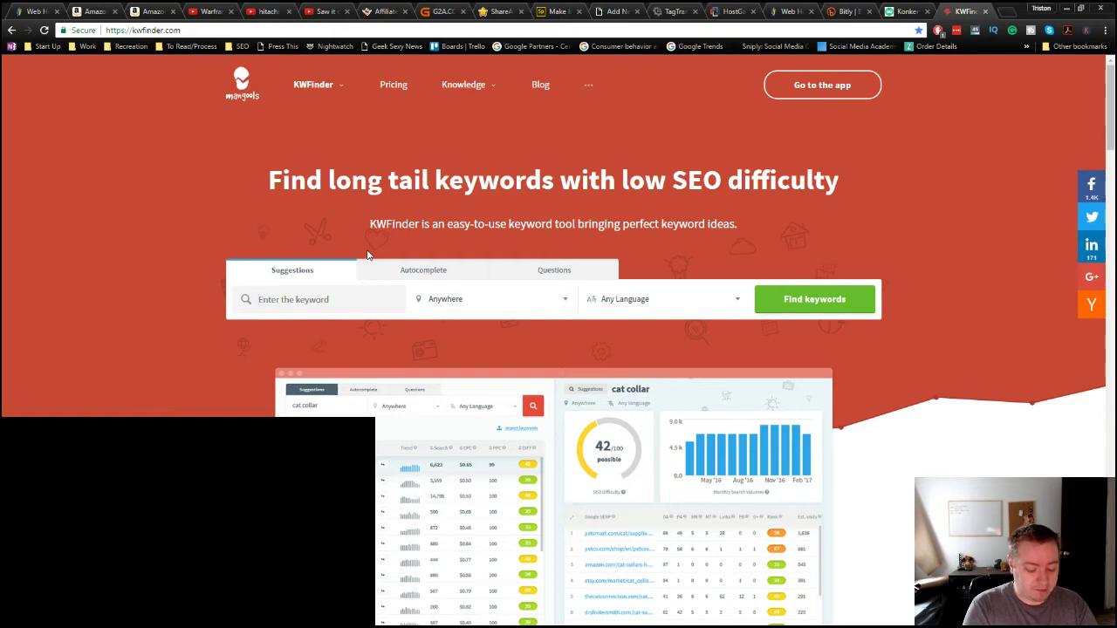
# Step: Search KWFinder for 'hostgator review', showing difficulty 51/100 and 2,322 monthly searches
pyautogui.write('hostgator review')
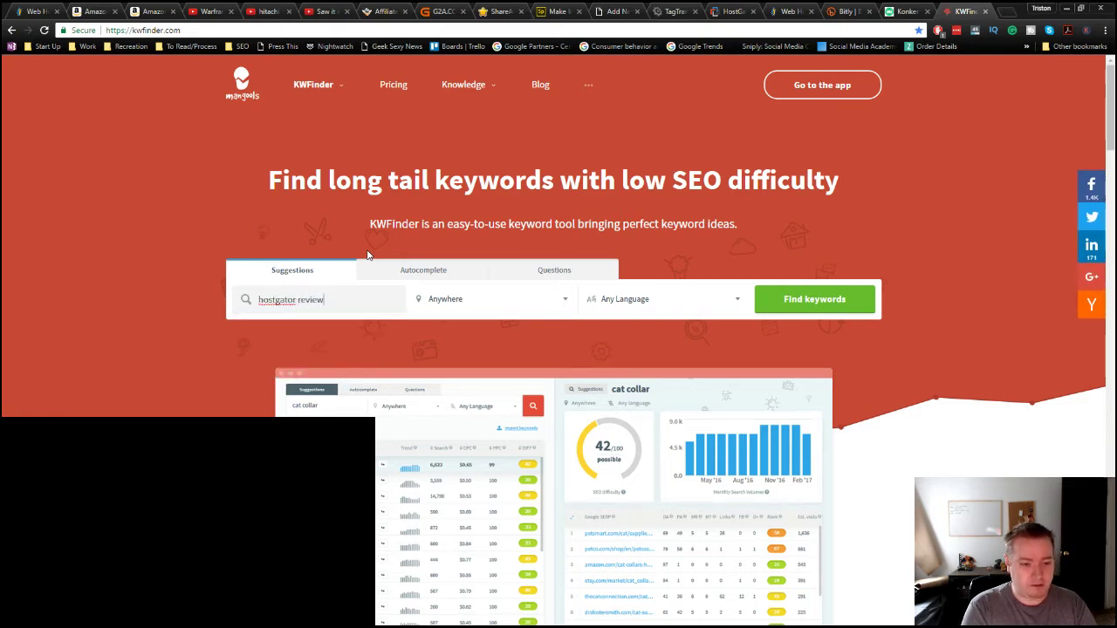
pyautogui.press('Return')
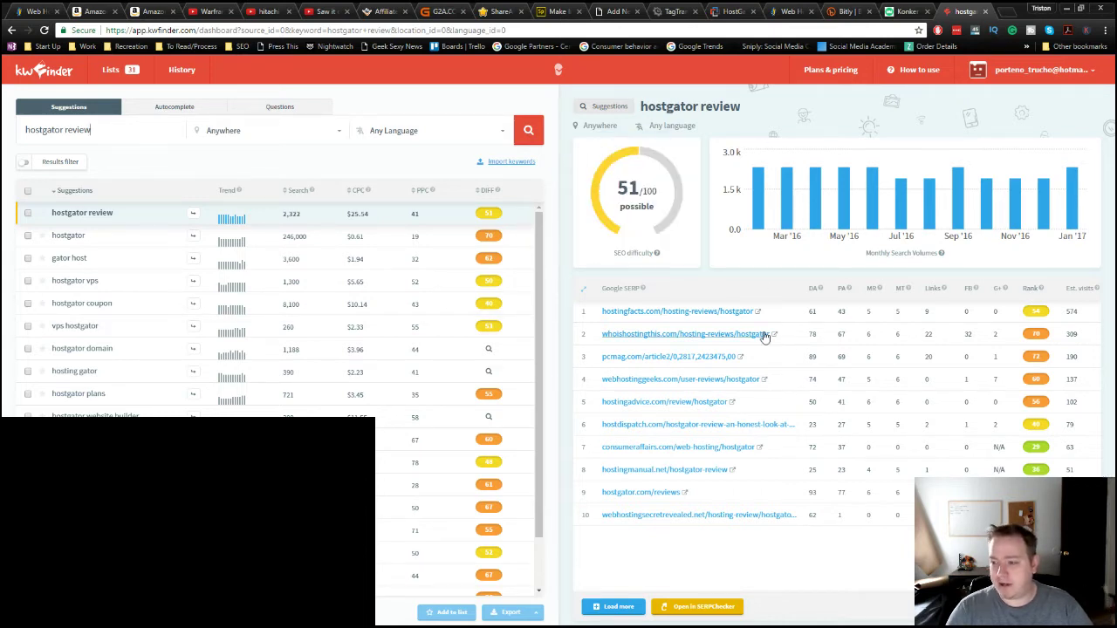
pyautogui.click(404, 30)
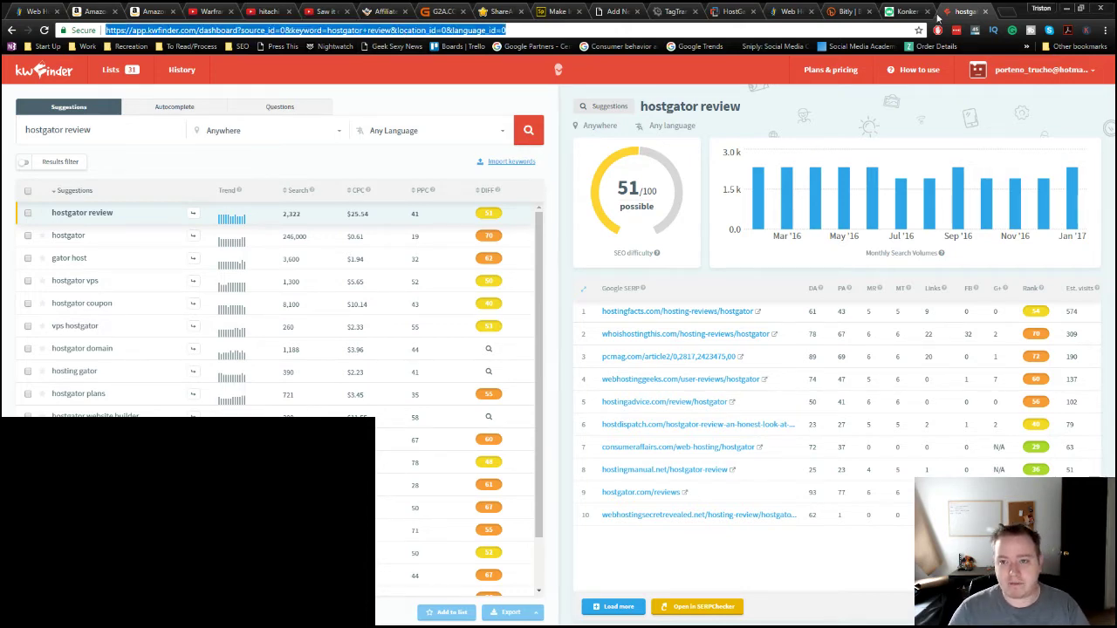
# Step: In the Konker tab, enter weebly in the address bar to load Weebly
pyautogui.click(906, 12)
pyautogui.write('weebly.com/weebly/userHome.php')
pyautogui.press('Return')
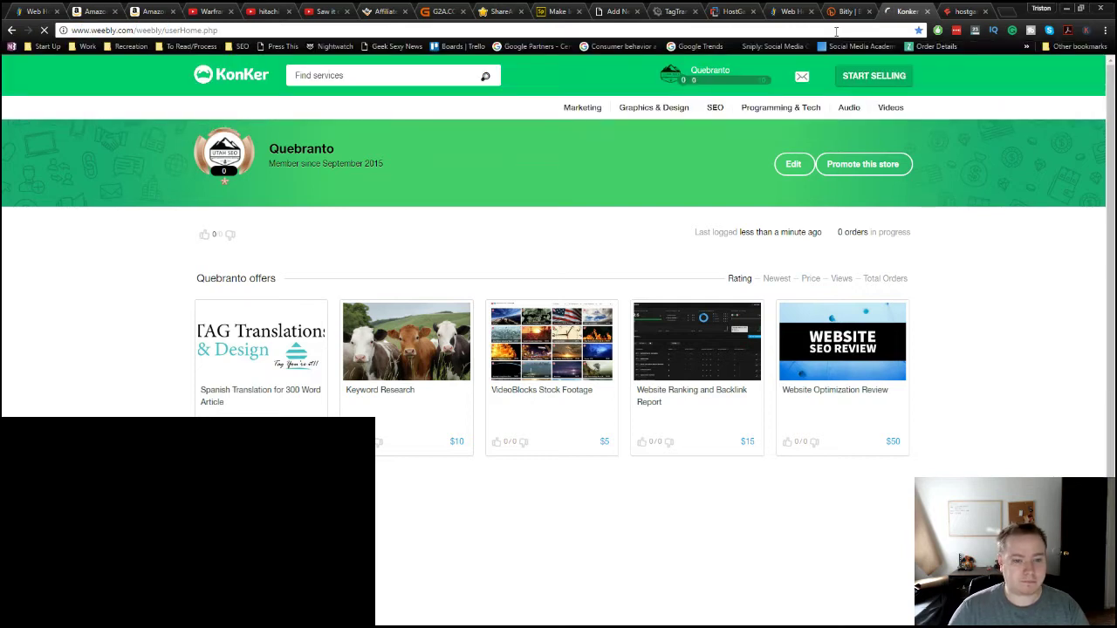
# Step: Trim the Weebly address to its home URL to reach the My Sites list
pyautogui.moveTo(135, 30); pyautogui.dragTo(399, 42)
pyautogui.press('BackSpace')
pyautogui.press('Return')
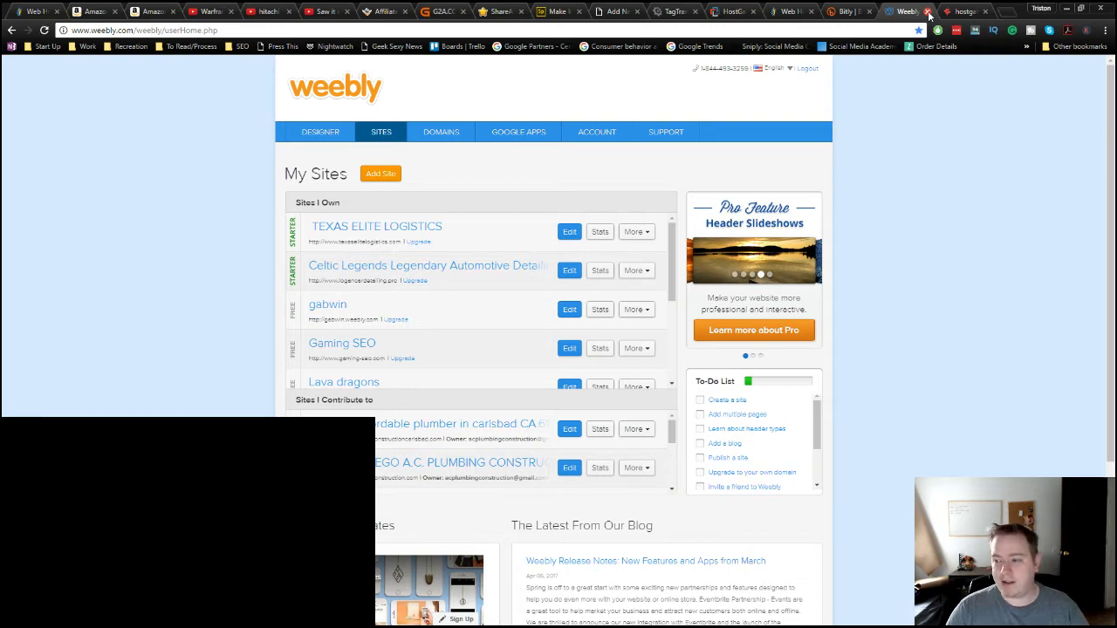
# Step: Replace the address with mailchimp.com via the 'mai' suggestion
pyautogui.click(905, 25)
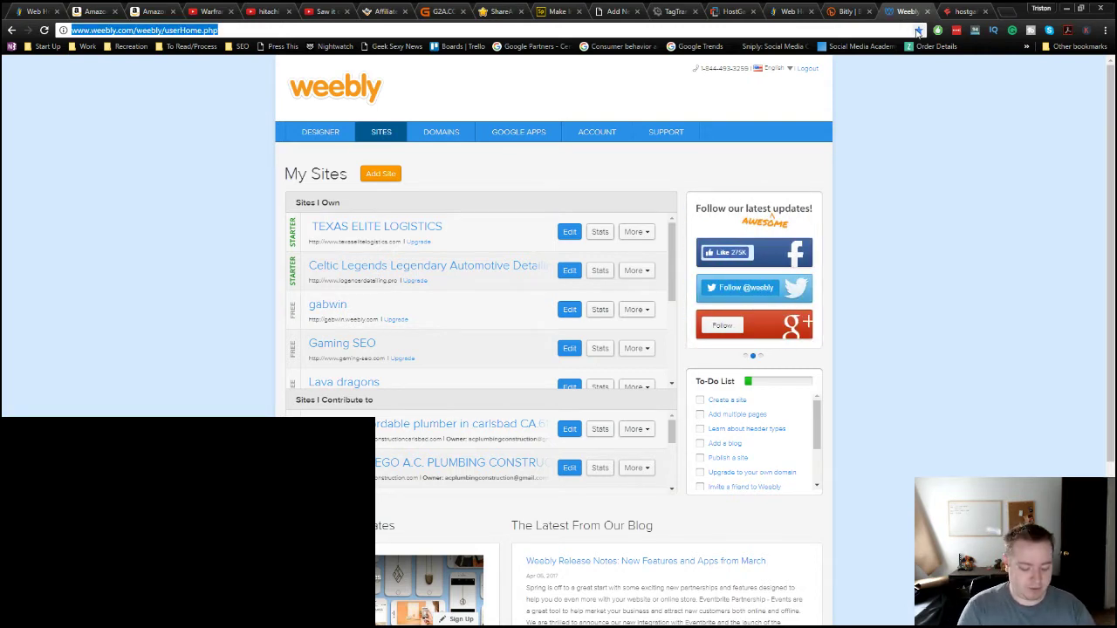
pyautogui.write('mailchimp.com')
pyautogui.press('Return')
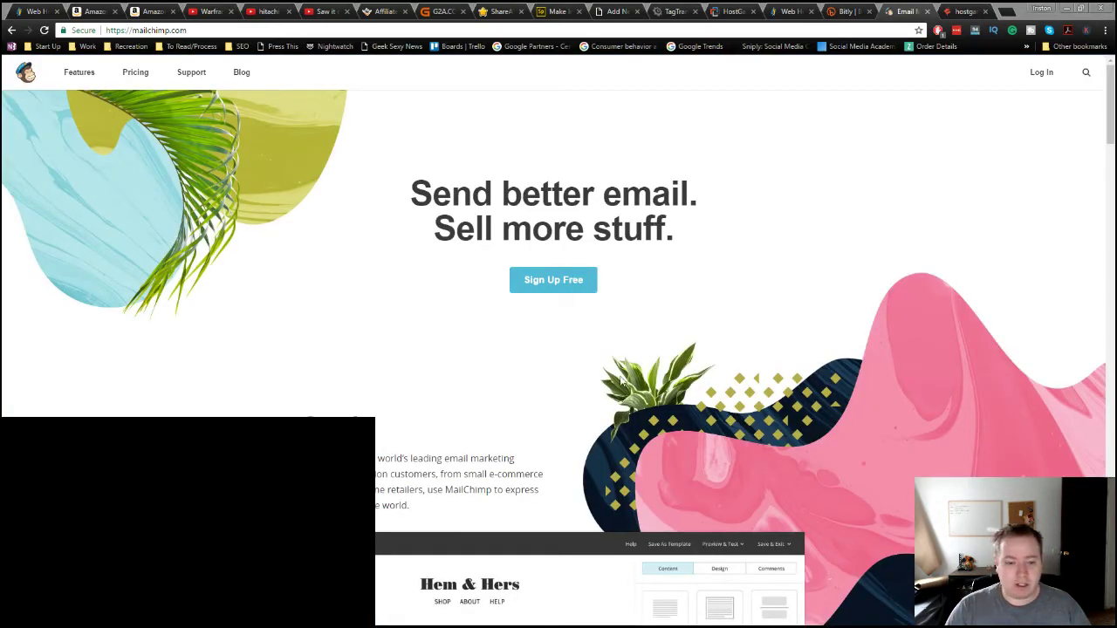
# Step: Log in to MailChimp with the saved credentials and view the Campaigns list's open and click rates
pyautogui.scroll(-2, 624, 381)
pyautogui.scroll(2, 1013, 384)
pyautogui.click(1044, 75)
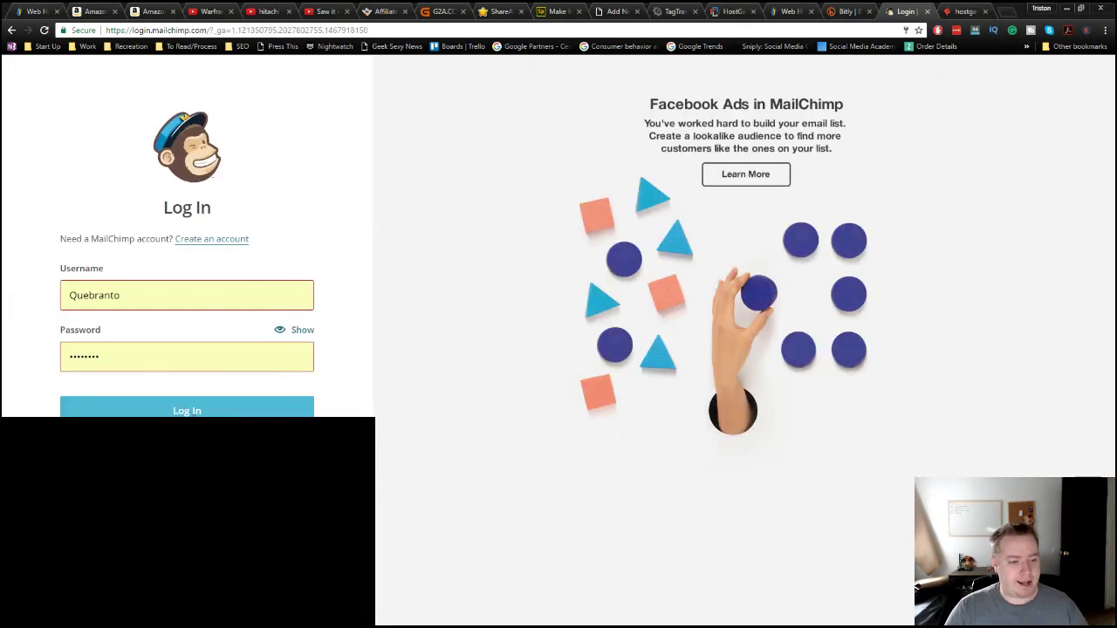
pyautogui.click(192, 412)
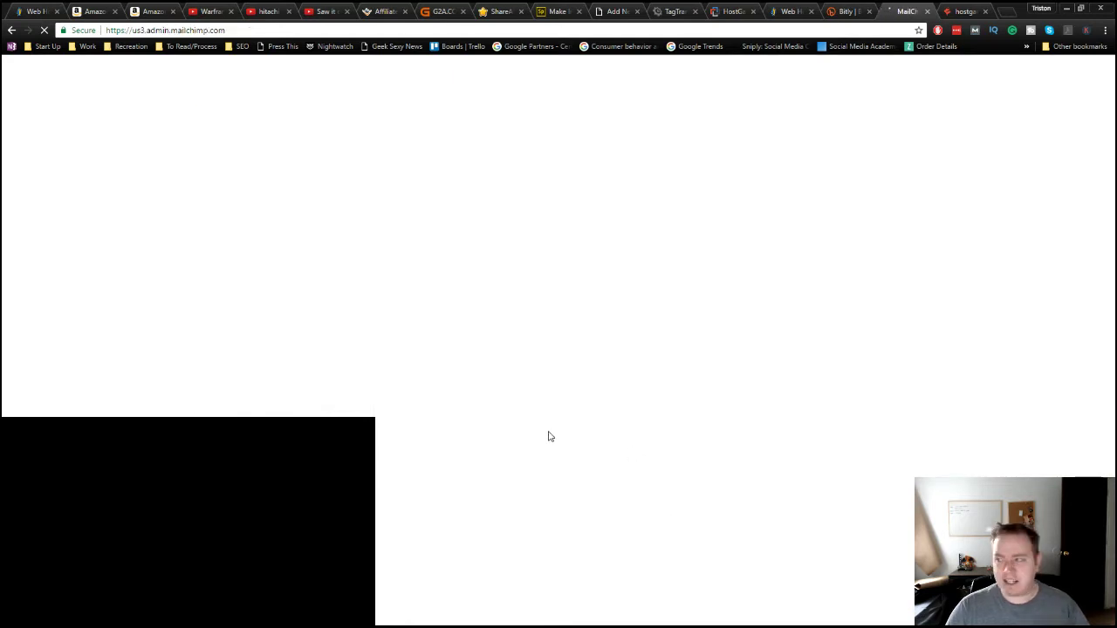
pyautogui.click(73, 73)
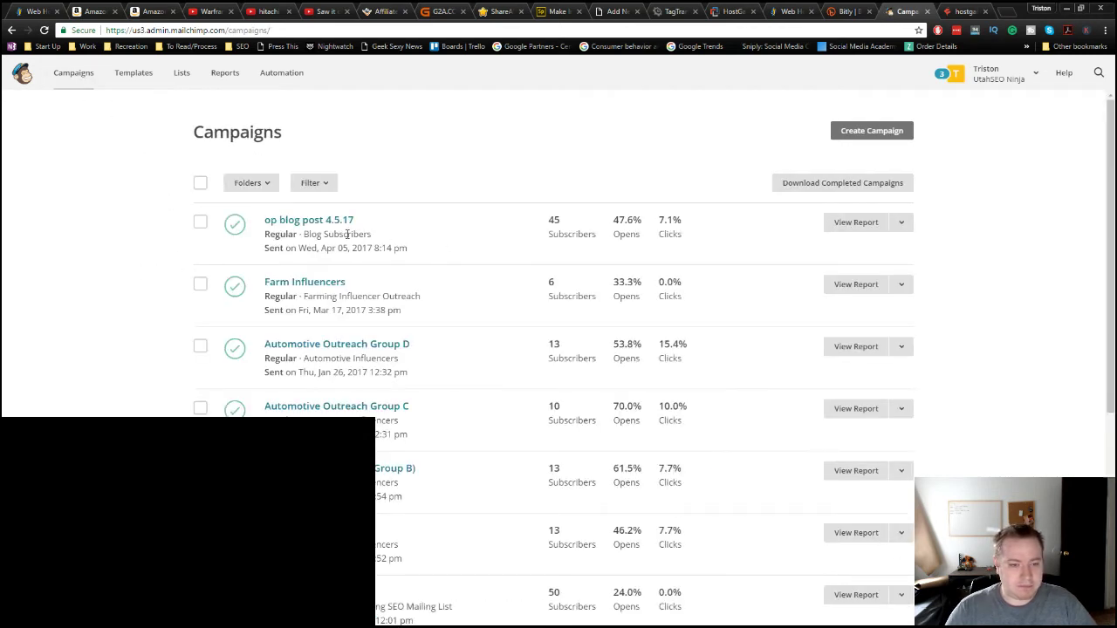
pyautogui.moveTo(618, 231)
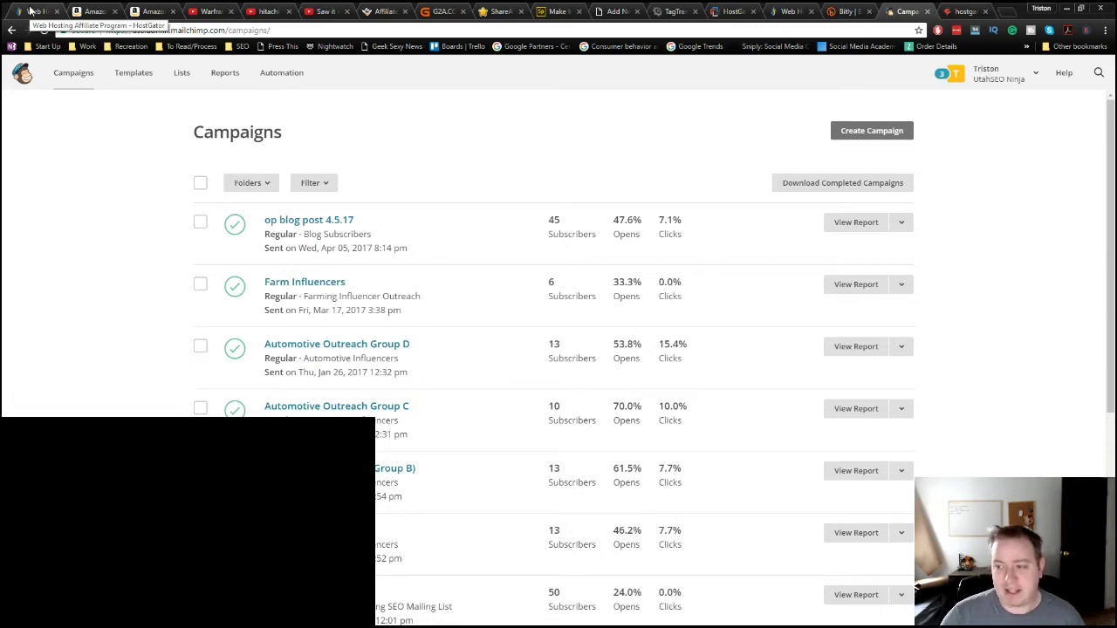
# Step: On the HostGator affiliate page, highlight the $50 and 6-10 signup $75 commission tiers
pyautogui.click(30, 11)
pyautogui.scroll(-4, 558, 349)
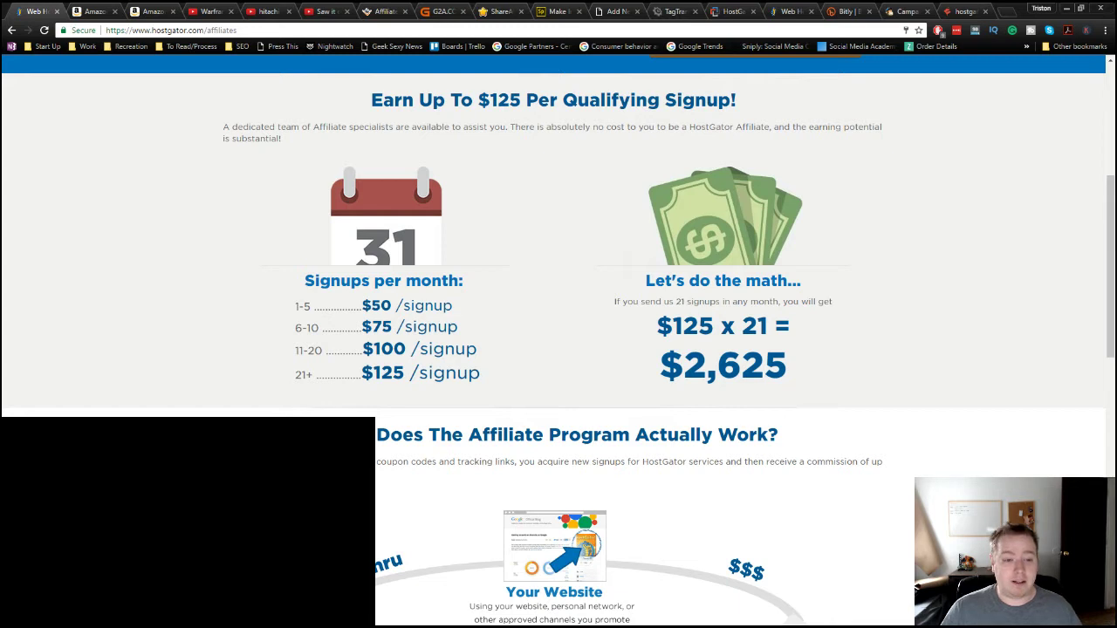
pyautogui.doubleClick(380, 305)
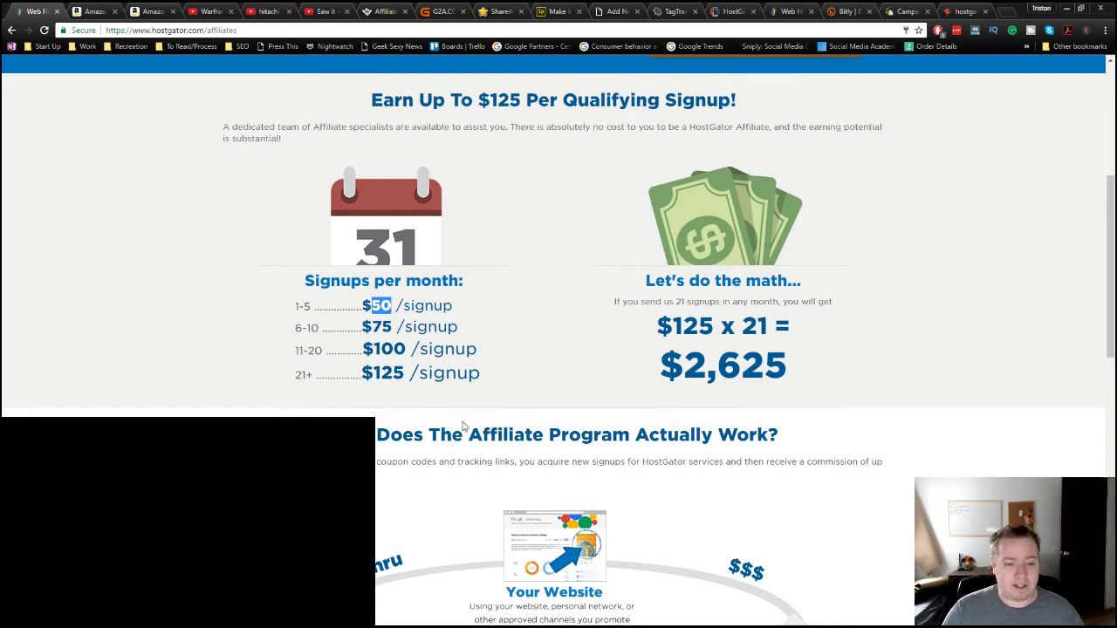
pyautogui.moveTo(295, 328); pyautogui.dragTo(323, 328)
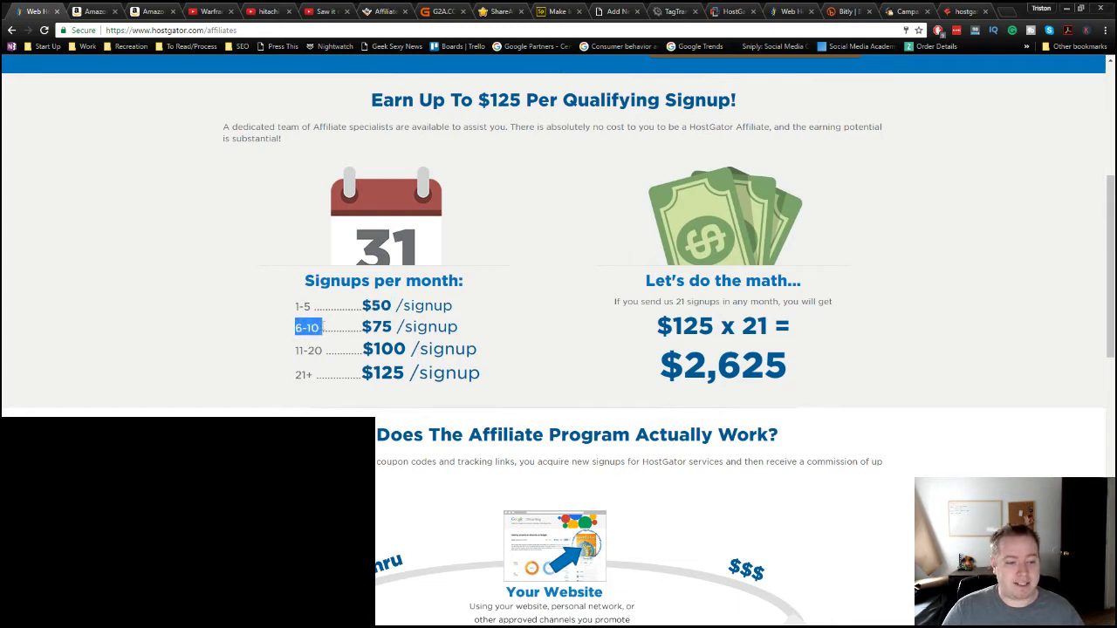
pyautogui.tripleClick(392, 327)
pyautogui.click(509, 331)
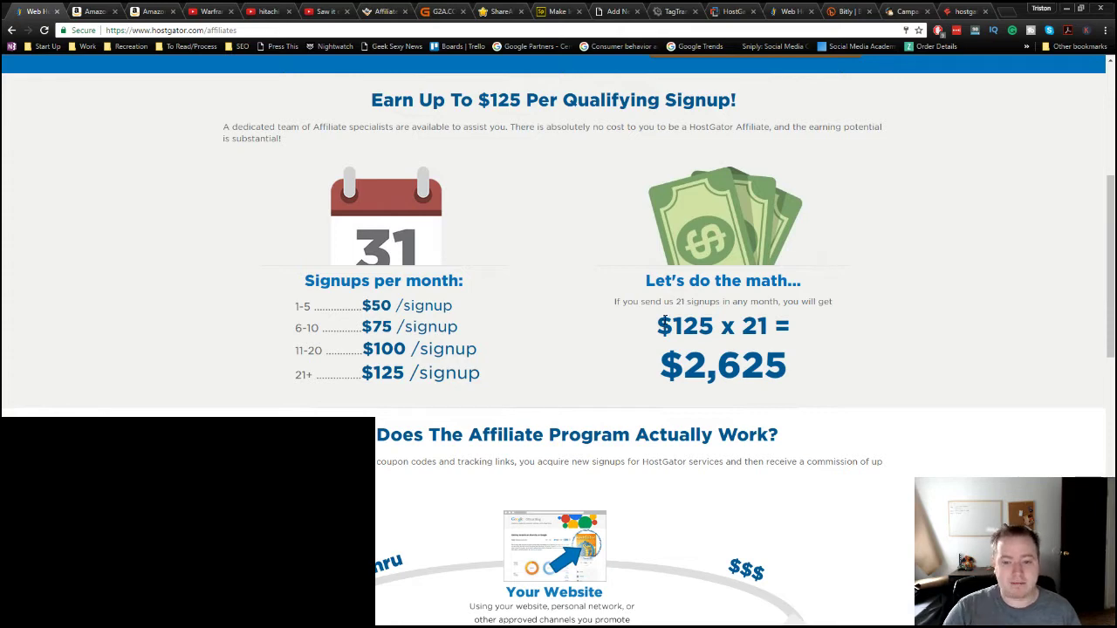
# Step: Scroll through the rest of the affiliate page and its how-it-works diagram, then open a new tab
pyautogui.scroll(-3, 752, 408)
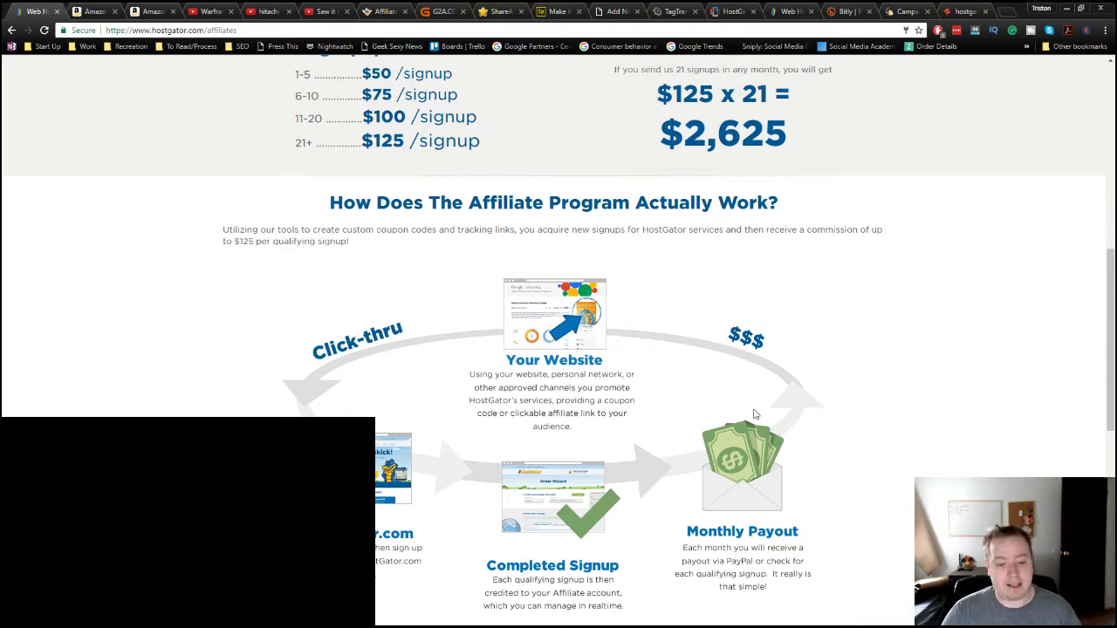
pyautogui.scroll(3, 756, 415)
pyautogui.scroll(3, 754, 414)
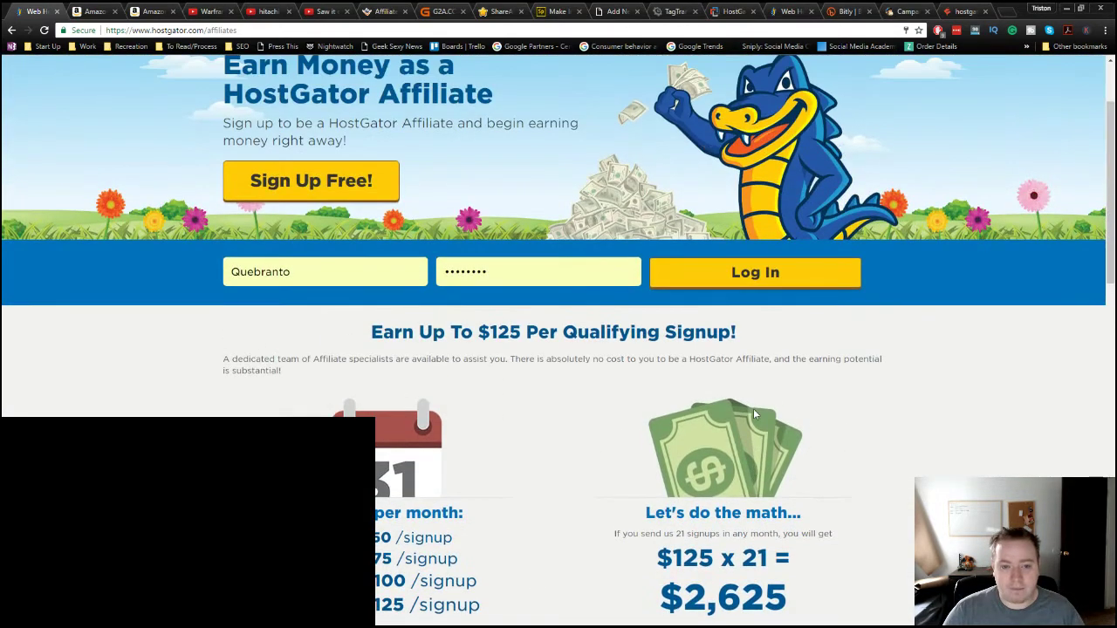
pyautogui.scroll(-3, 754, 410)
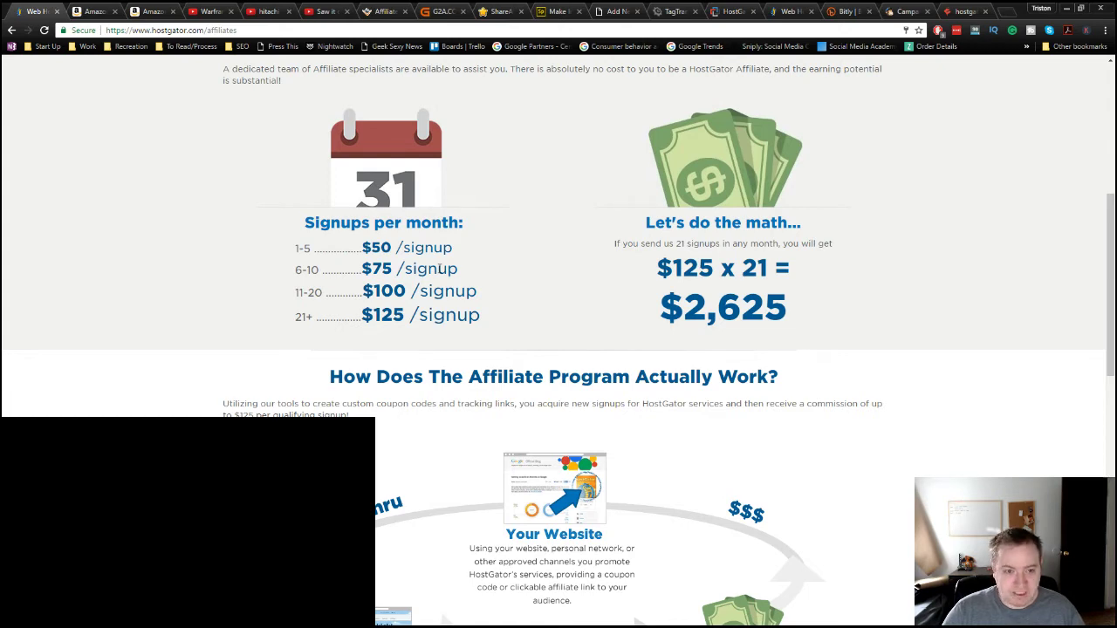
pyautogui.scroll(1, 497, 302)
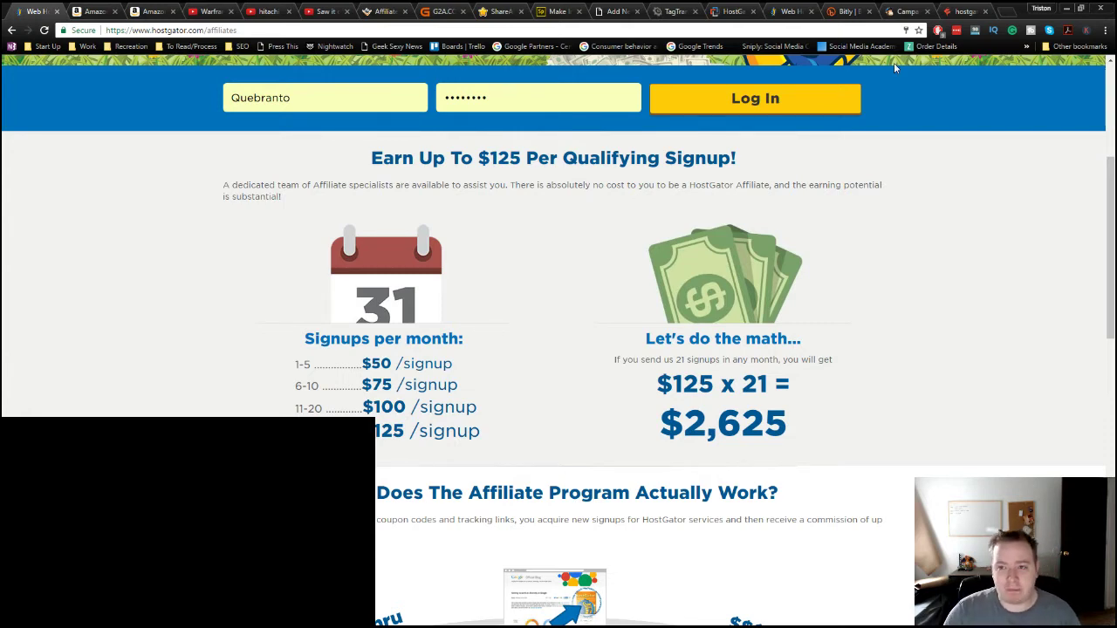
pyautogui.click(1005, 14)
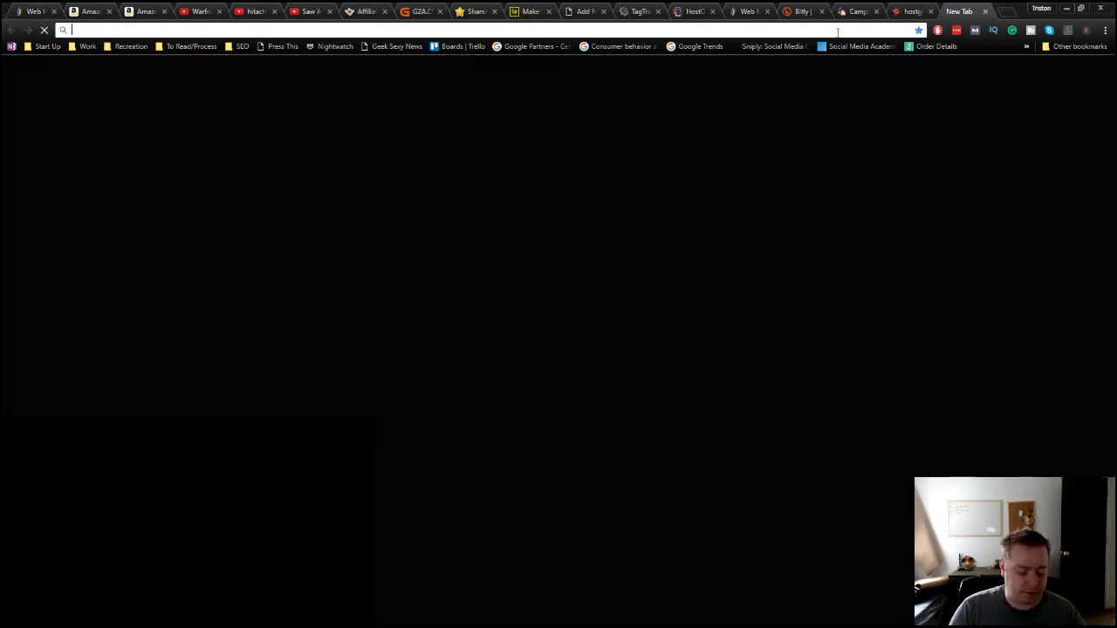
# Step: Google 'hostgator affiliate' using the address bar suggestion
pyautogui.write('h')
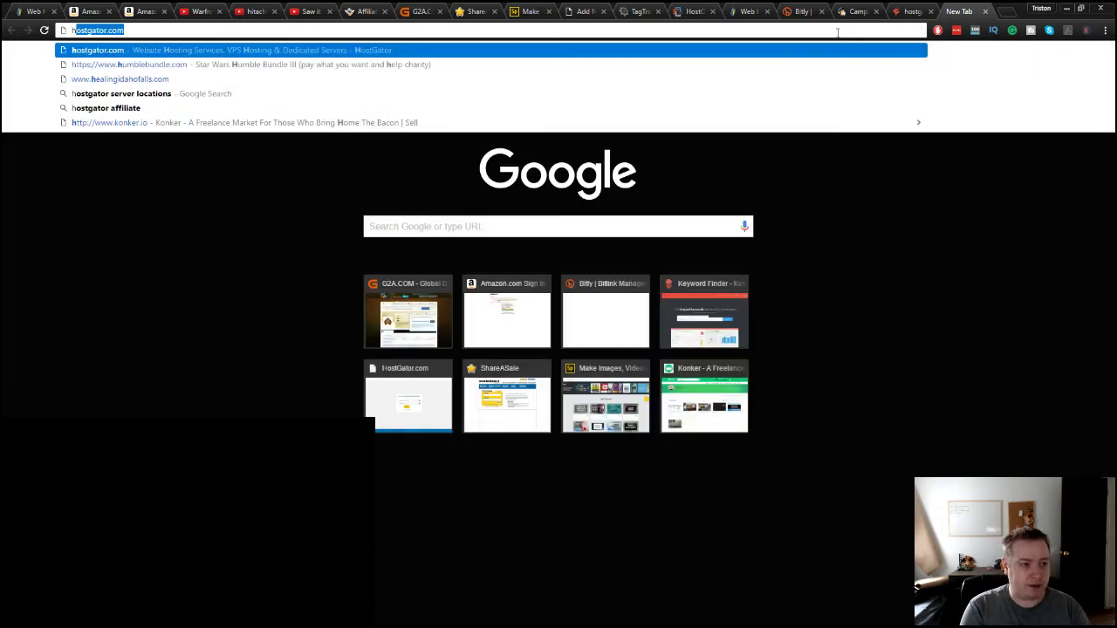
pyautogui.press('Down')
pyautogui.press('Down')
pyautogui.press('Down')
pyautogui.press('Down')
pyautogui.press('Return')
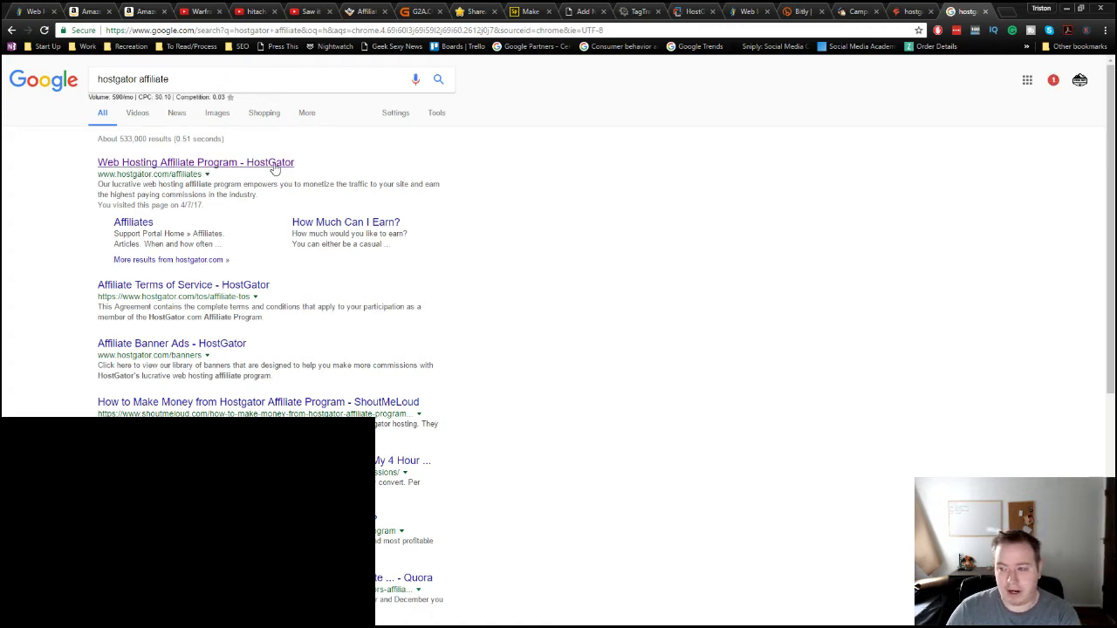
# Step: Search Google for 'dollar tree affiliate program' instead
pyautogui.click(181, 79)
pyautogui.click(34, 83)
pyautogui.write('do')
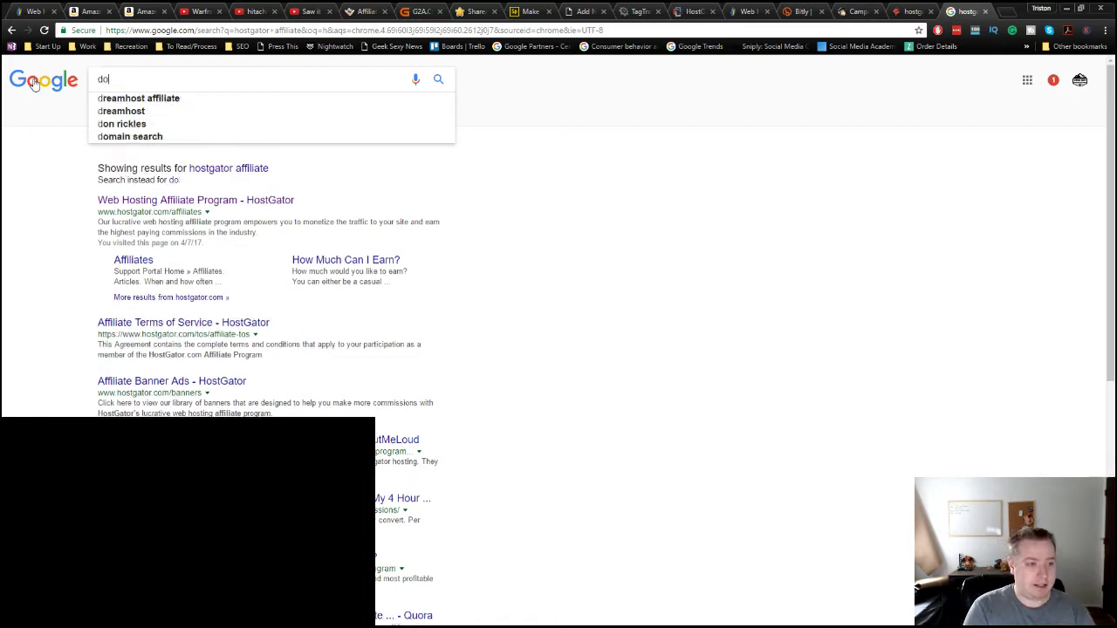
pyautogui.write('llartree aff')
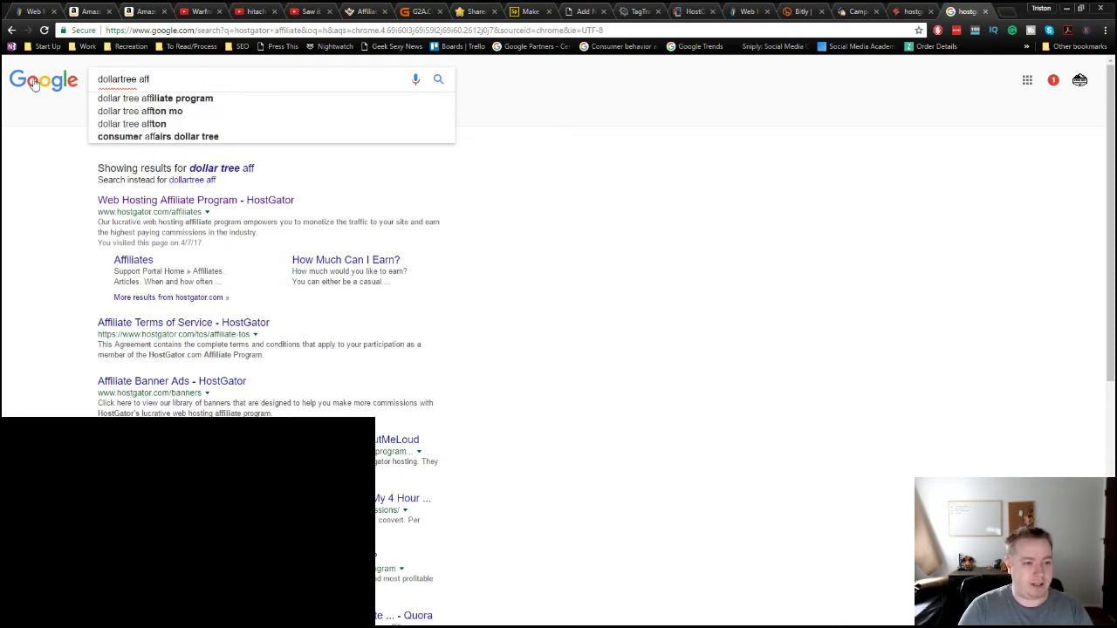
pyautogui.press('Down')
pyautogui.press('Return')
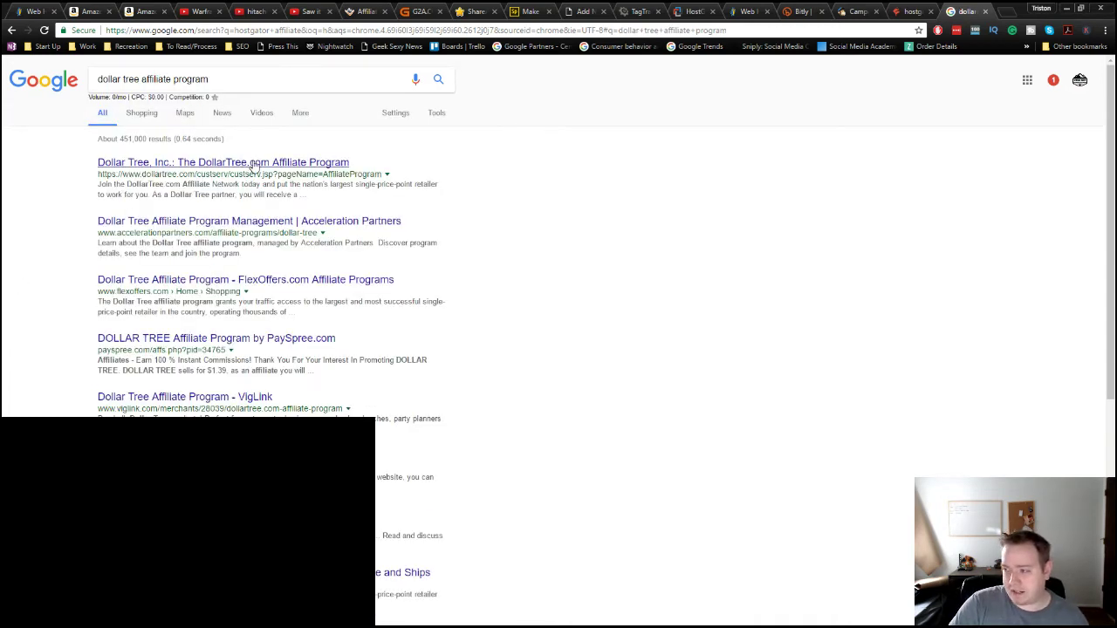
# Step: Search for 'weebly affiliate', then switch to the Amazon home page tab
pyautogui.moveTo(220, 81); pyautogui.dragTo(12, 69)
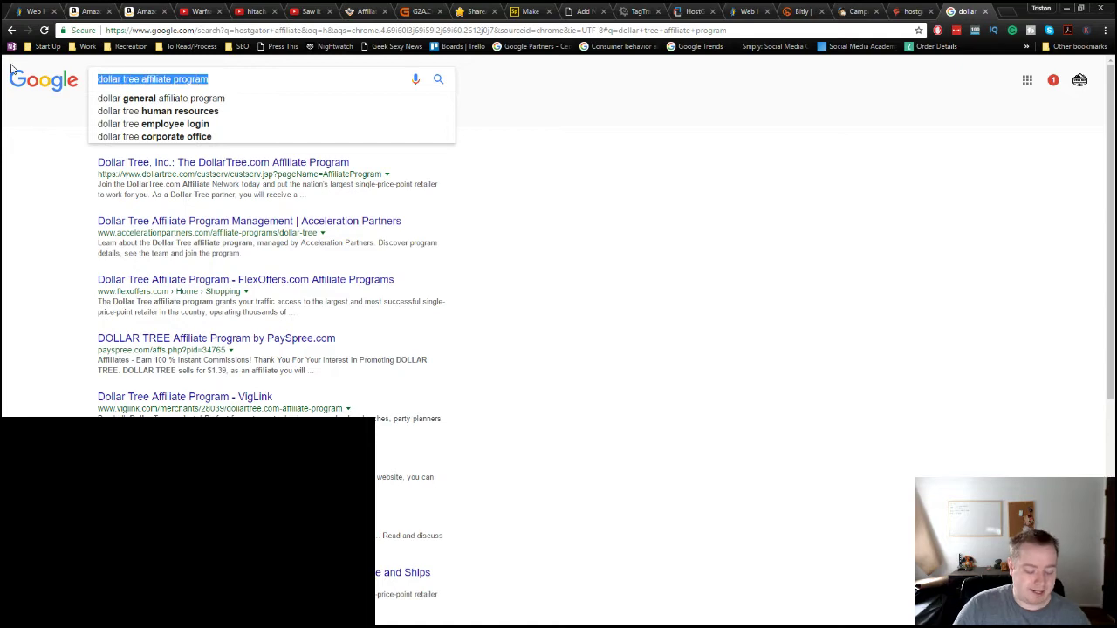
pyautogui.write('weebly affiliate')
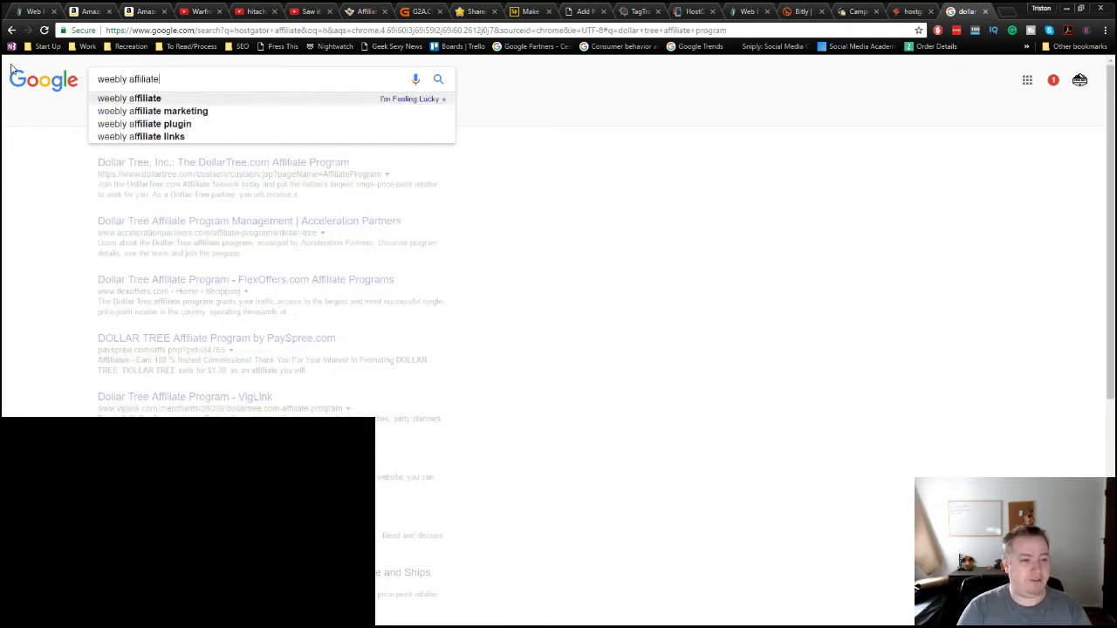
pyautogui.press('Return')
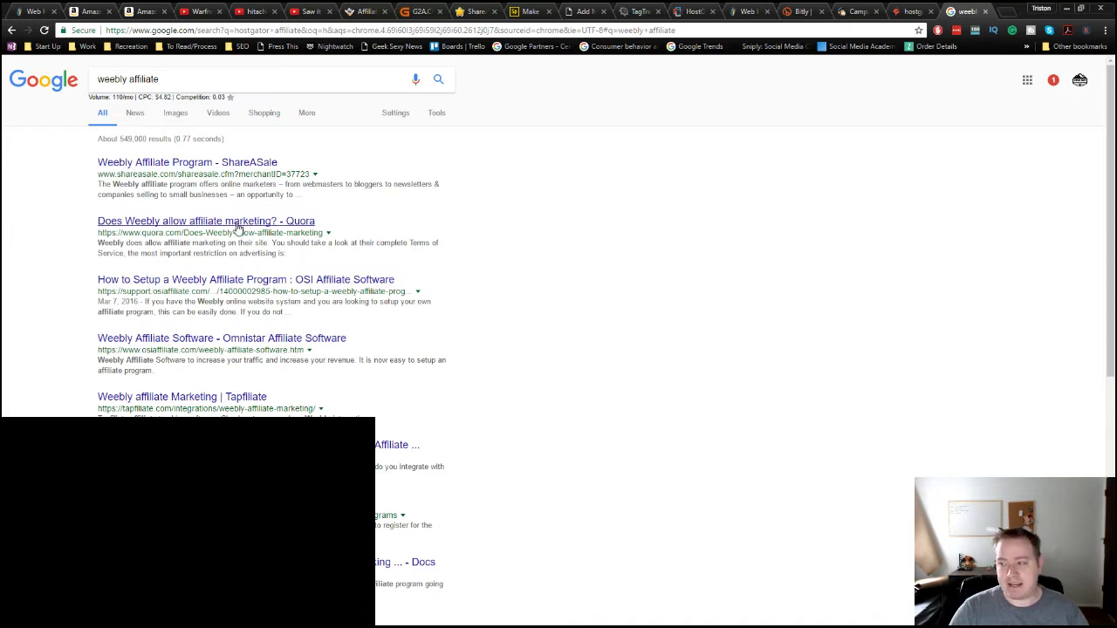
pyautogui.click(174, 79)
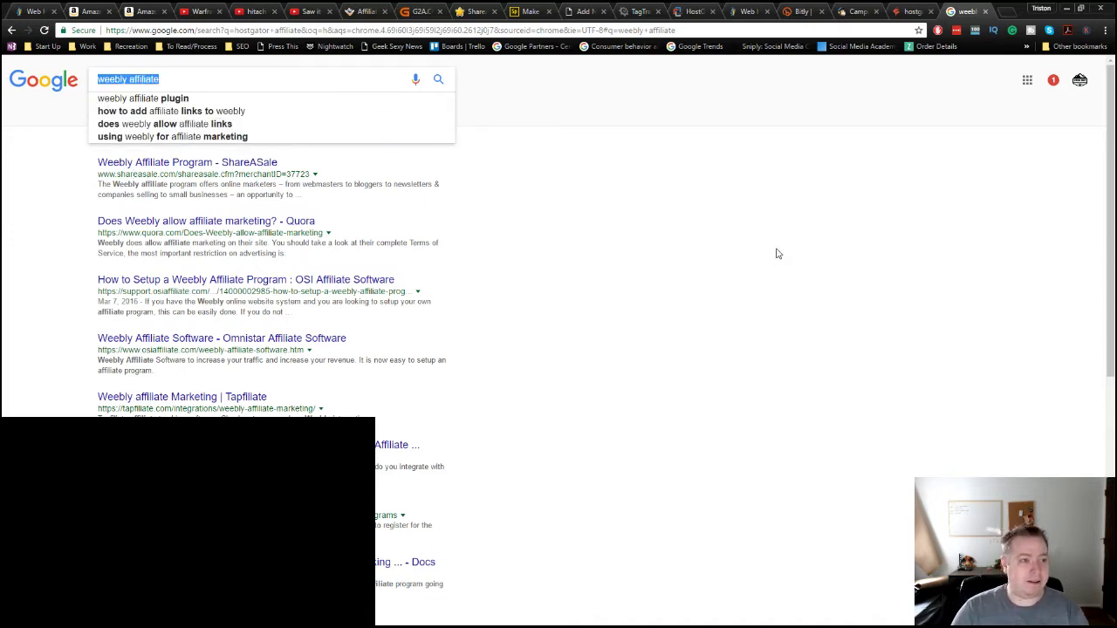
pyautogui.click(83, 12)
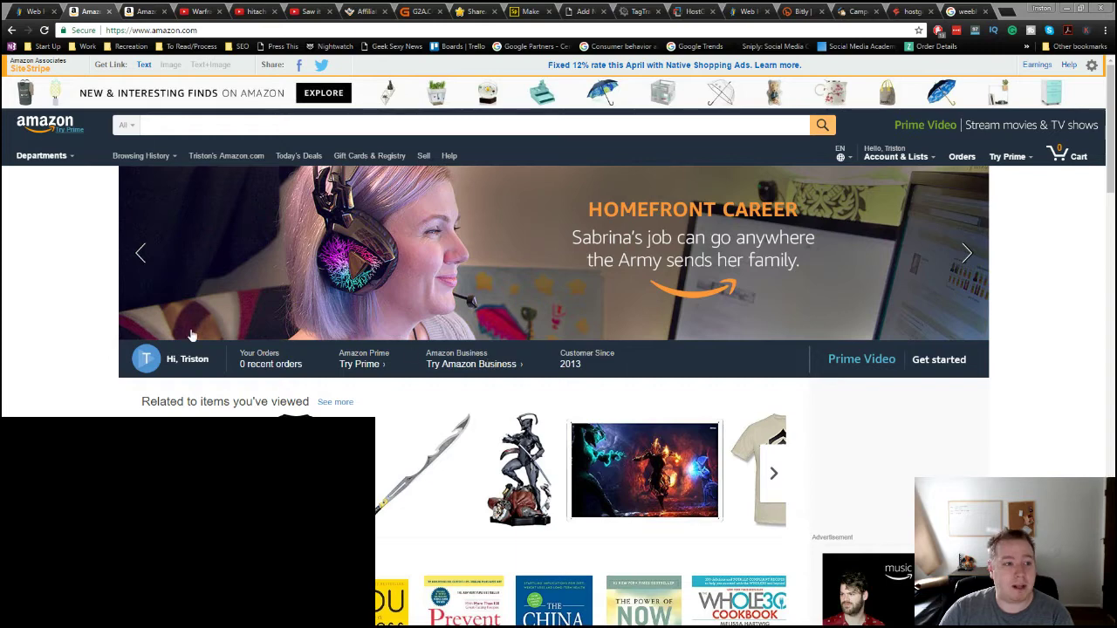
# Step: Sign in to Amazon as a returning customer, backing out of the registration and Associates forms
pyautogui.click(144, 12)
pyautogui.click(577, 218)
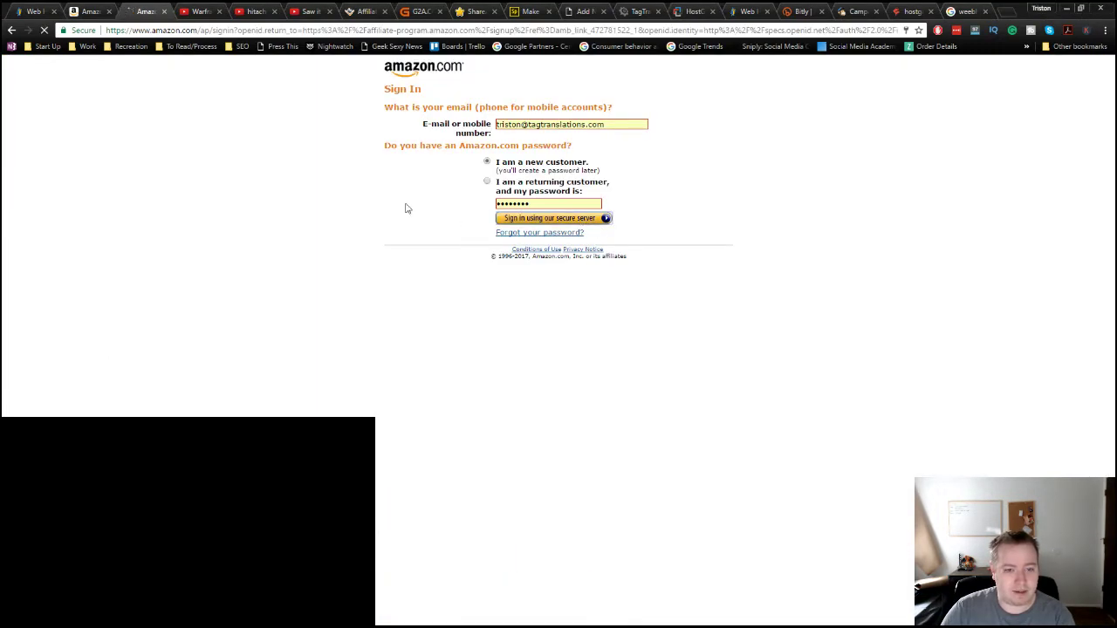
pyautogui.click(11, 32)
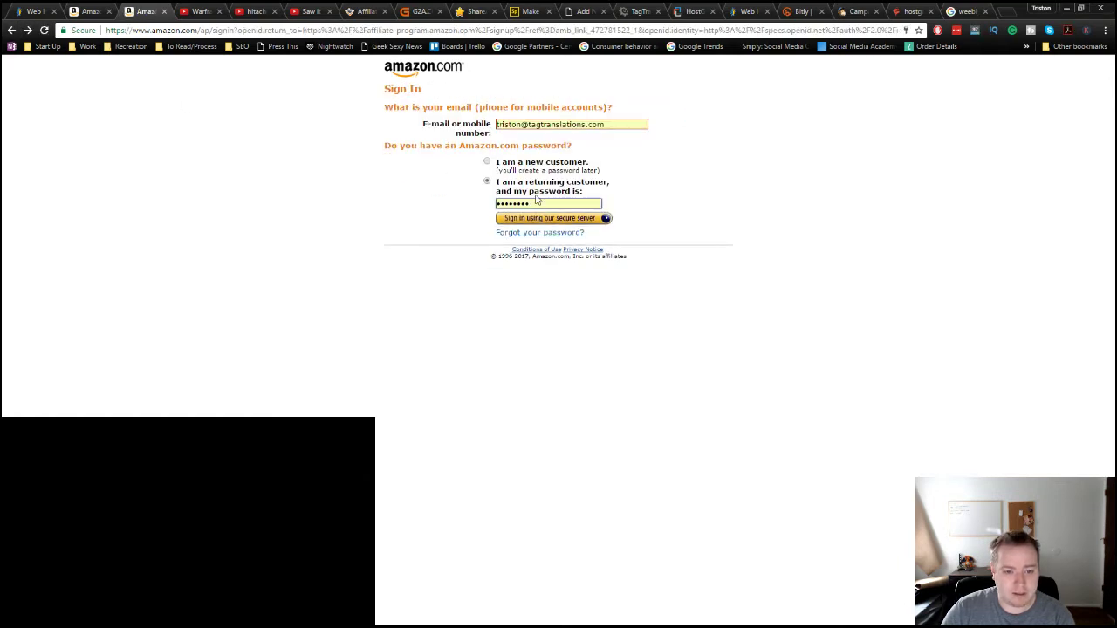
pyautogui.click(544, 219)
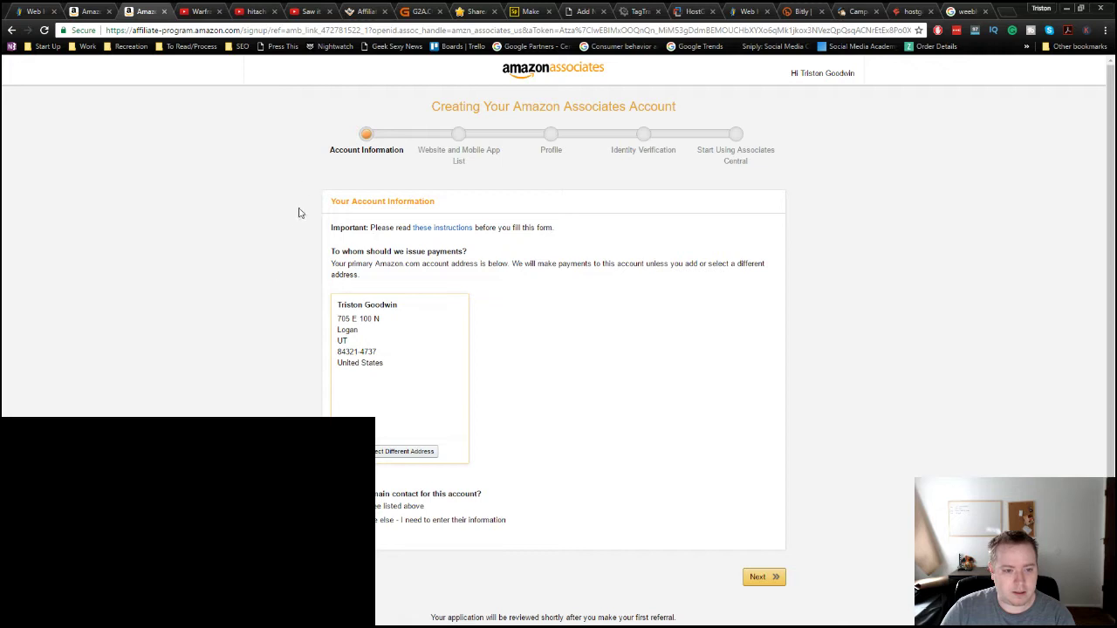
pyautogui.click(11, 30)
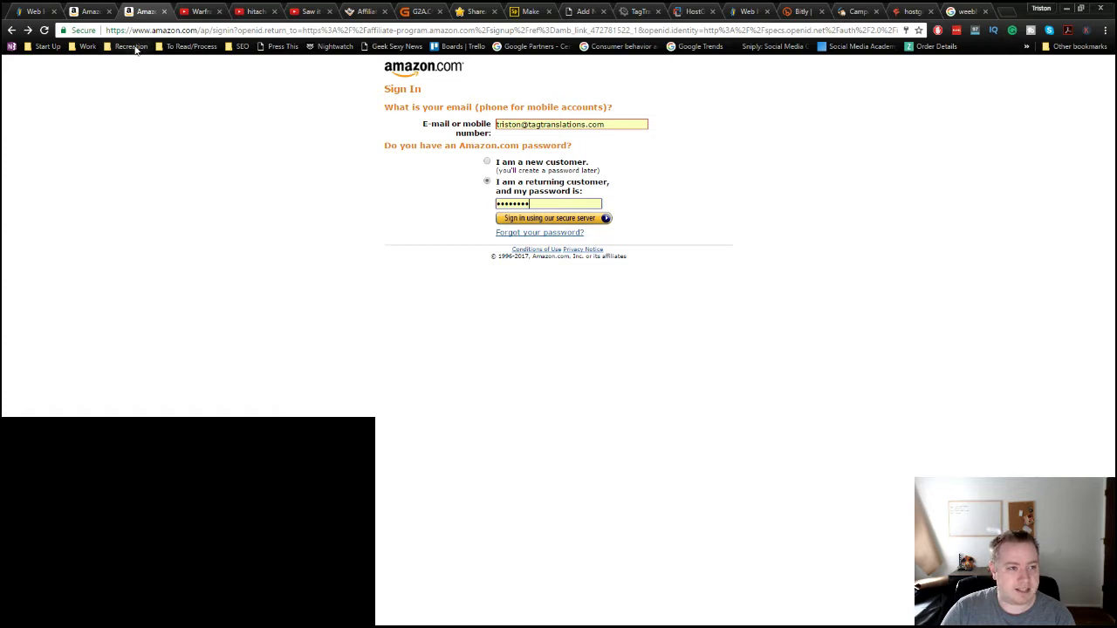
# Step: Open Associates Central from the SEO > Affiliates bookmarks to view the earnings dashboard
pyautogui.click(236, 46)
pyautogui.moveTo(363, 54)
pyautogui.click(491, 66)
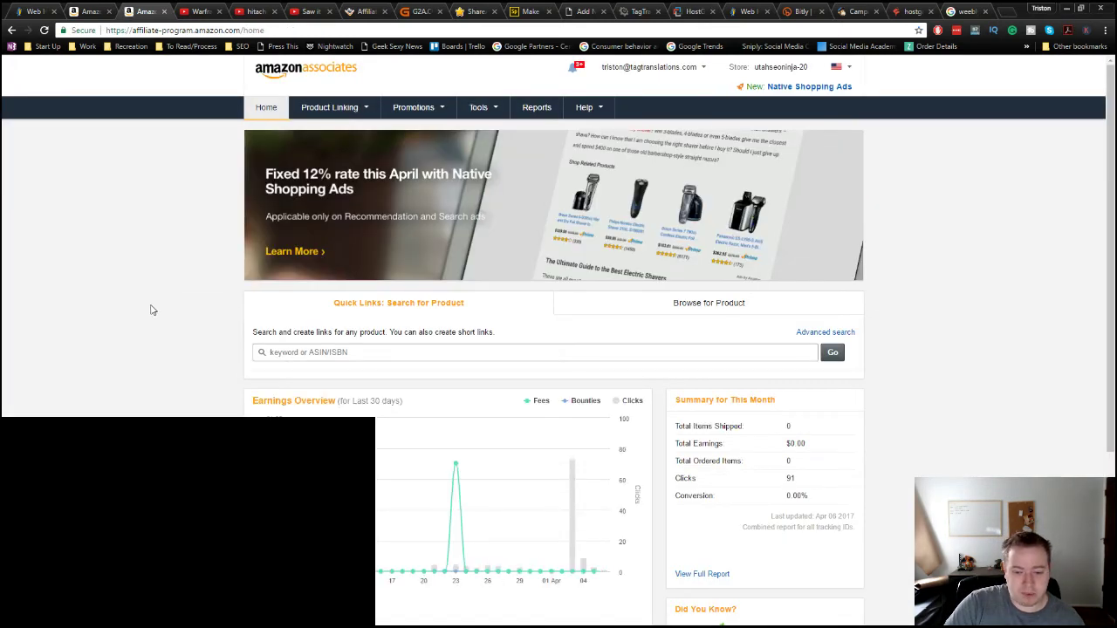
# Step: Review the Associates earnings overview ($0.88 fees, 154 clicks), then switch to the hitachi tab
pyautogui.scroll(-2, 145, 316)
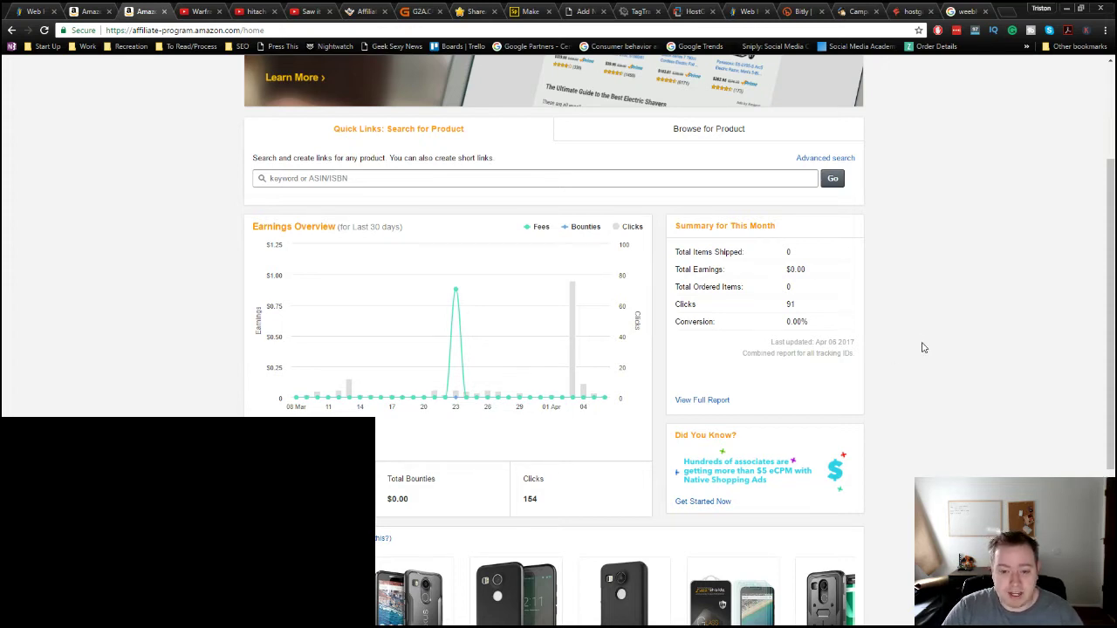
pyautogui.scroll(-2, 923, 348)
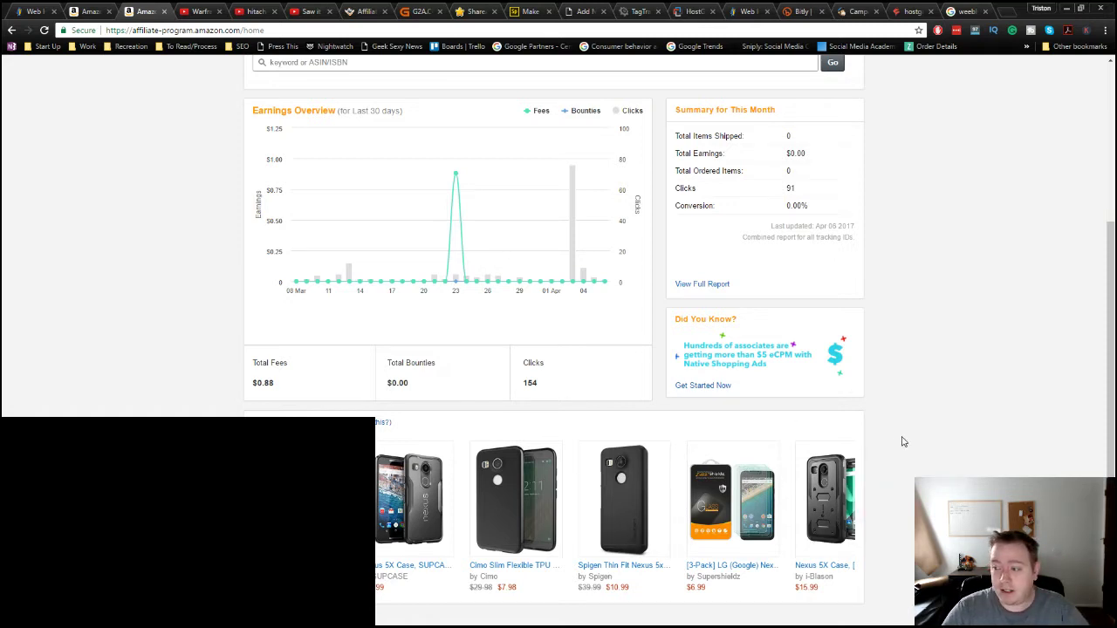
pyautogui.scroll(2, 899, 437)
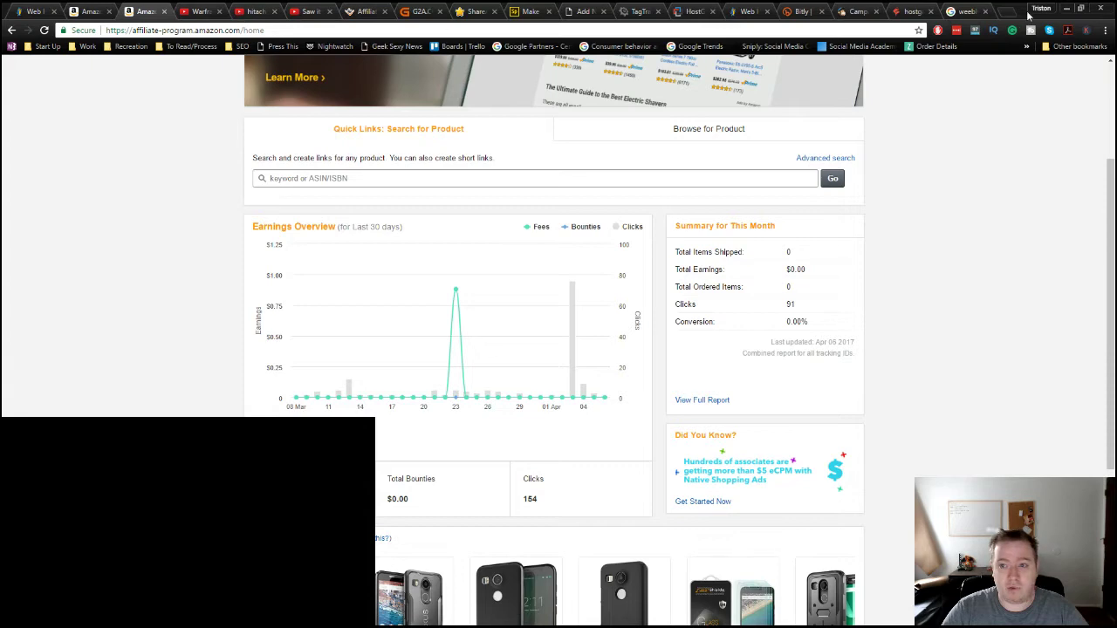
pyautogui.click(260, 11)
# Step: Search YouTube in a new tab for 'cheap phones for pokemon go' and open the Nexus 5X review
pyautogui.click(311, 13)
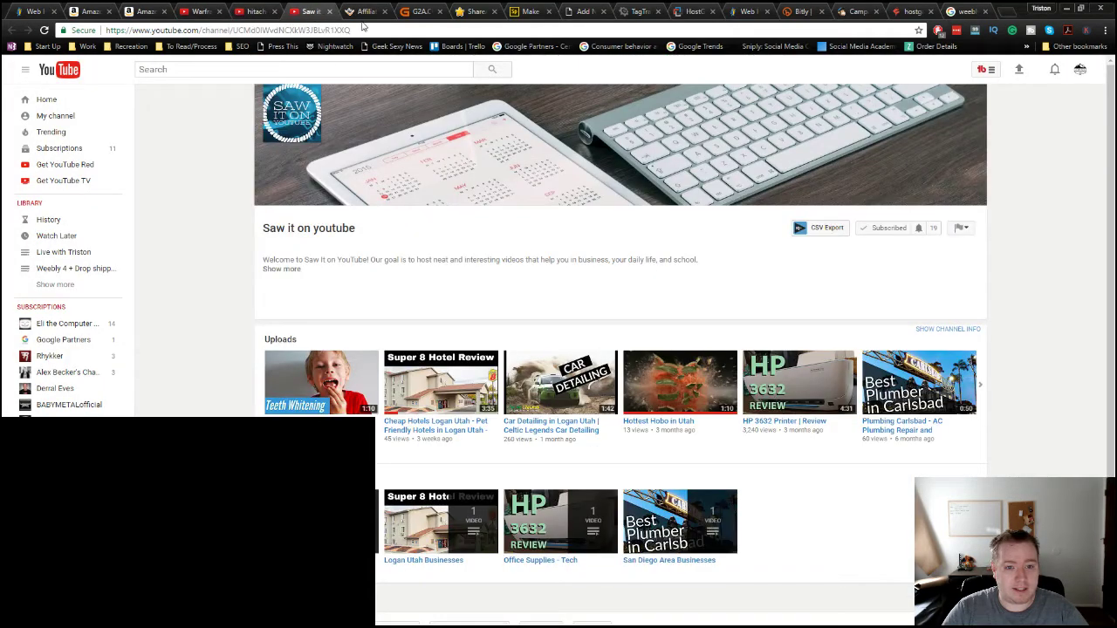
pyautogui.middleClick(55, 76)
pyautogui.click(338, 11)
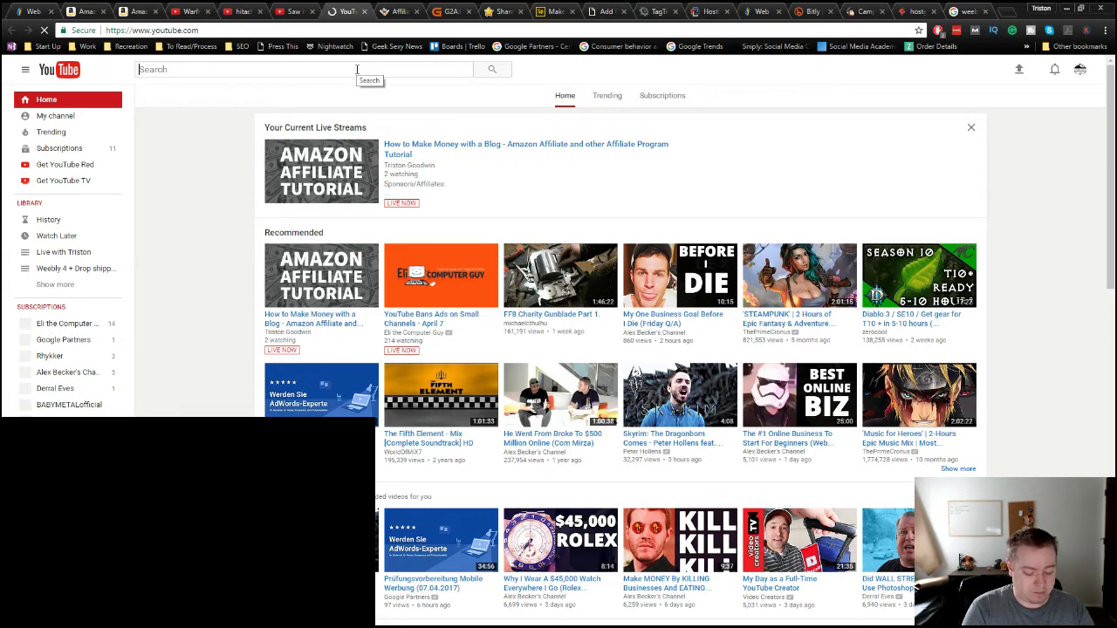
pyautogui.write('cheap phones for pokemon go')
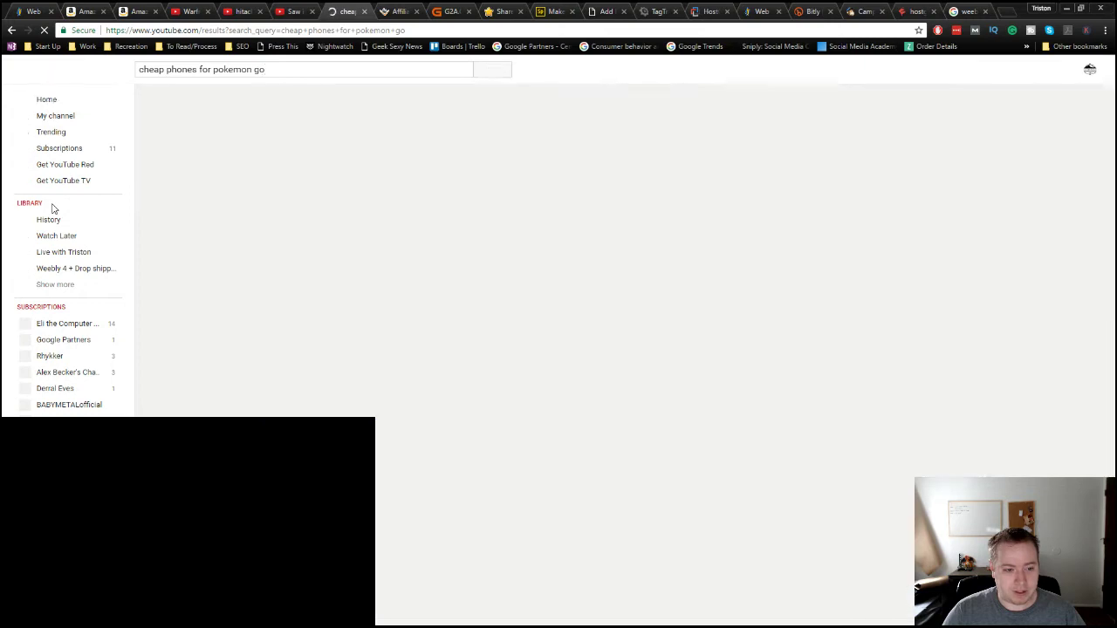
pyautogui.scroll(-3, 219, 384)
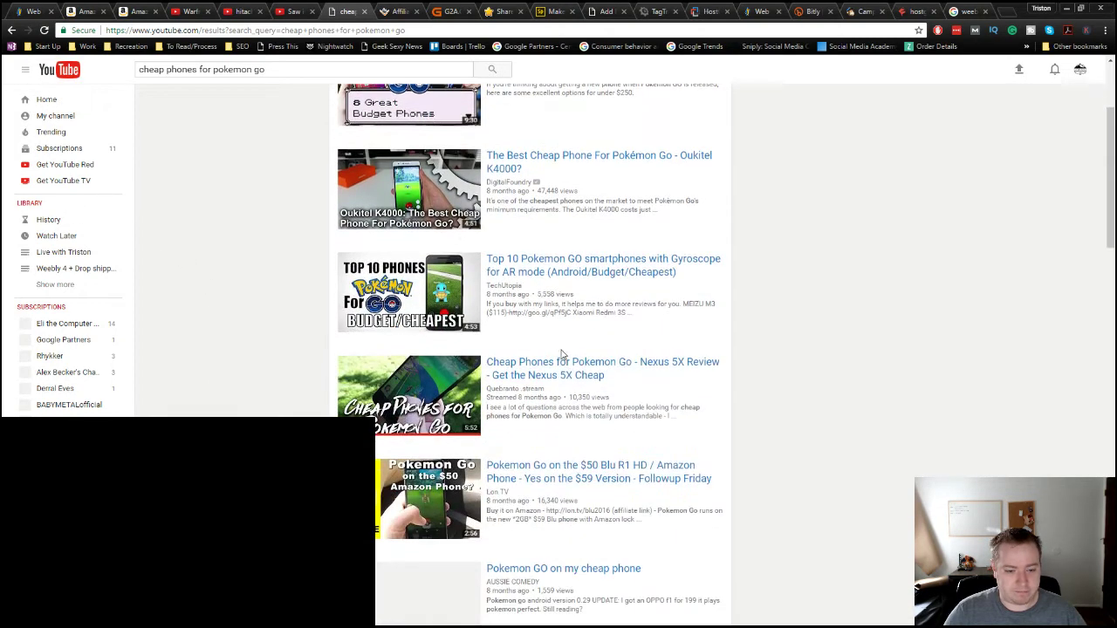
pyautogui.click(561, 370)
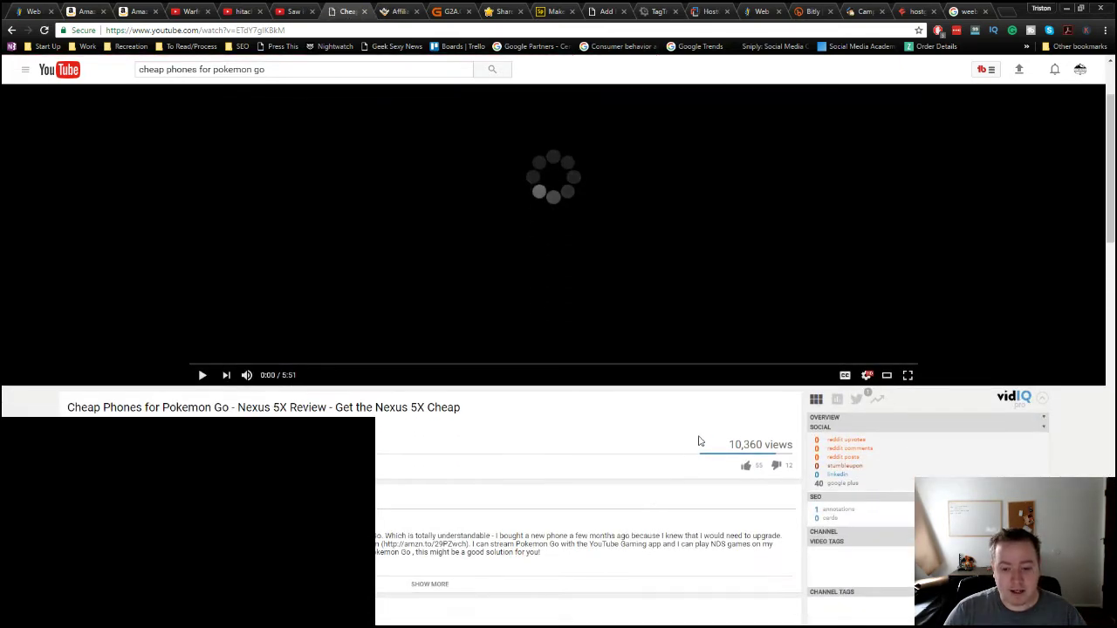
# Step: Expand the Nexus 5X video's full description to see its Amazon links and prices
pyautogui.scroll(-2, 582, 589)
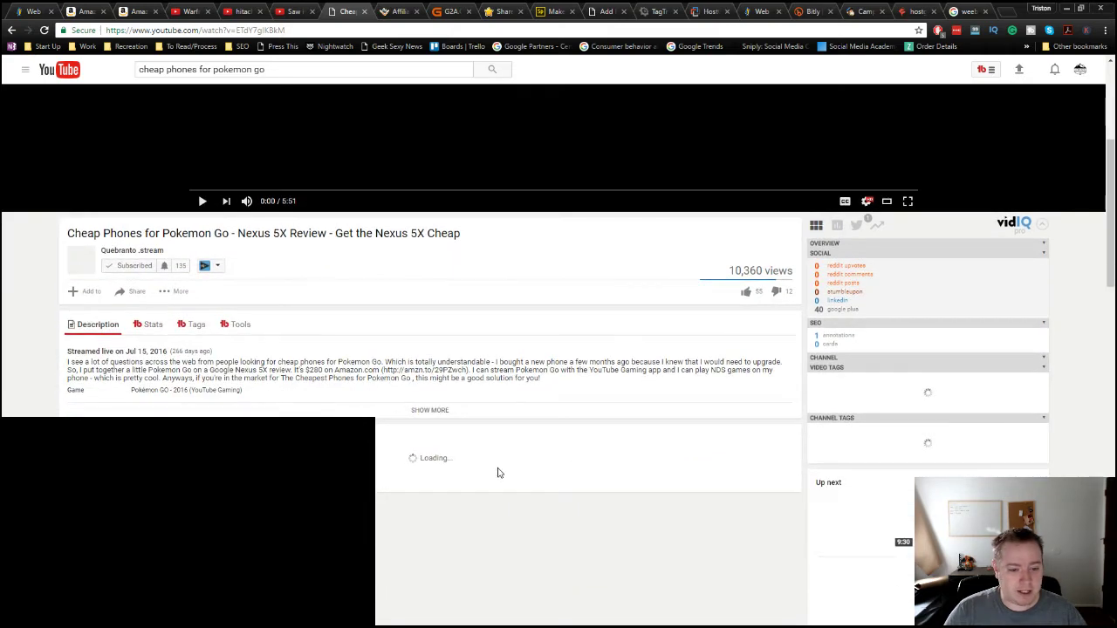
pyautogui.scroll(-1, 577, 521)
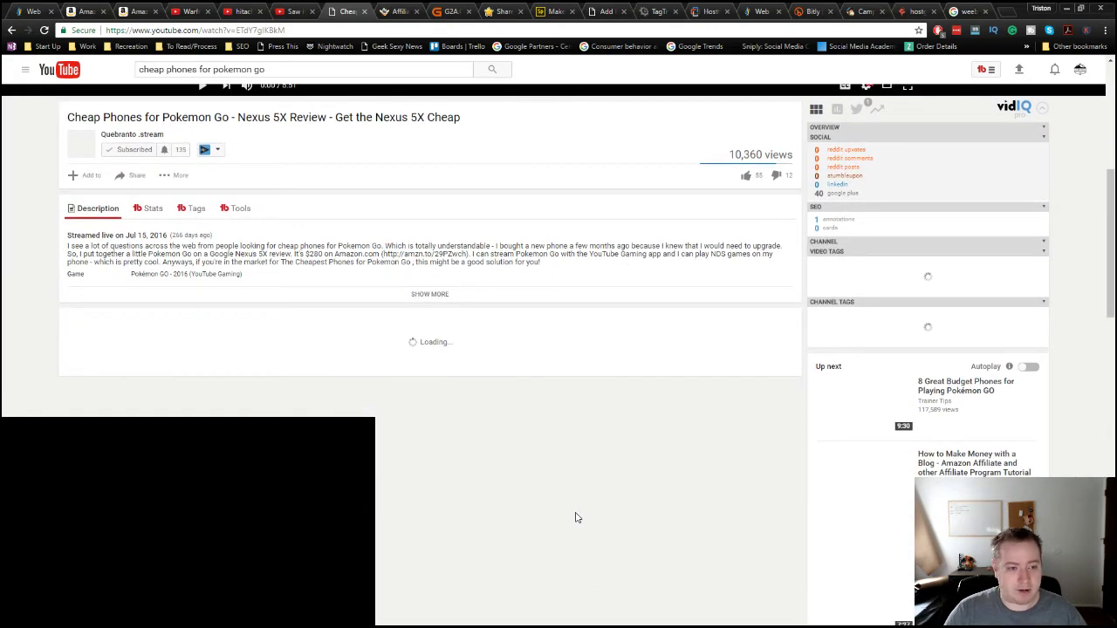
pyautogui.scroll(2, 576, 518)
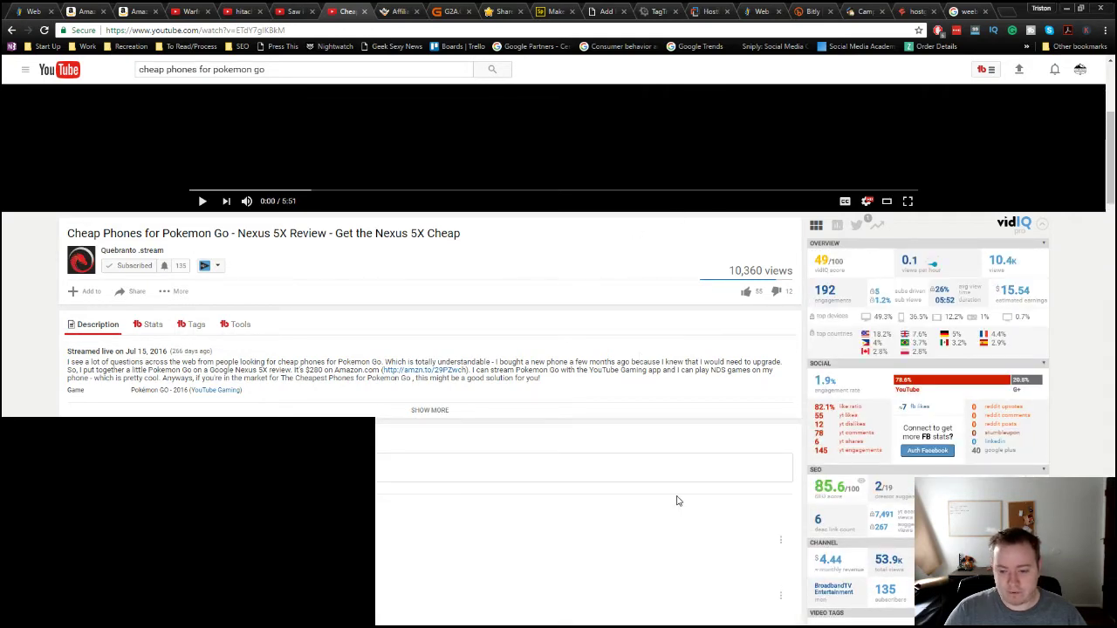
pyautogui.scroll(-2, 678, 499)
pyautogui.scroll(-2, 701, 478)
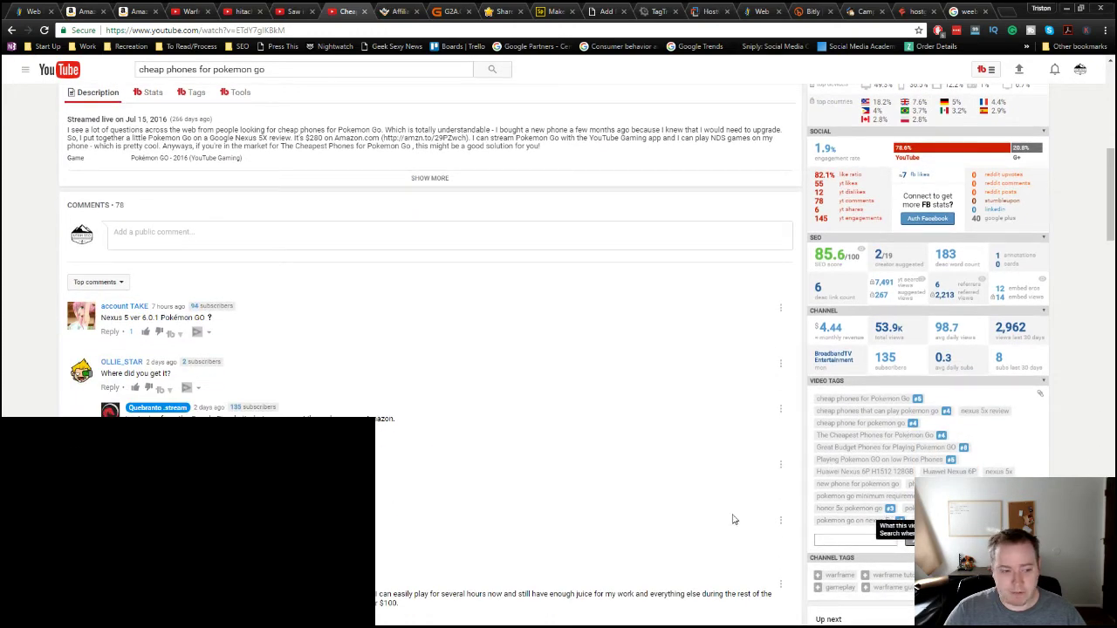
pyautogui.scroll(2, 377, 289)
pyautogui.click(430, 291)
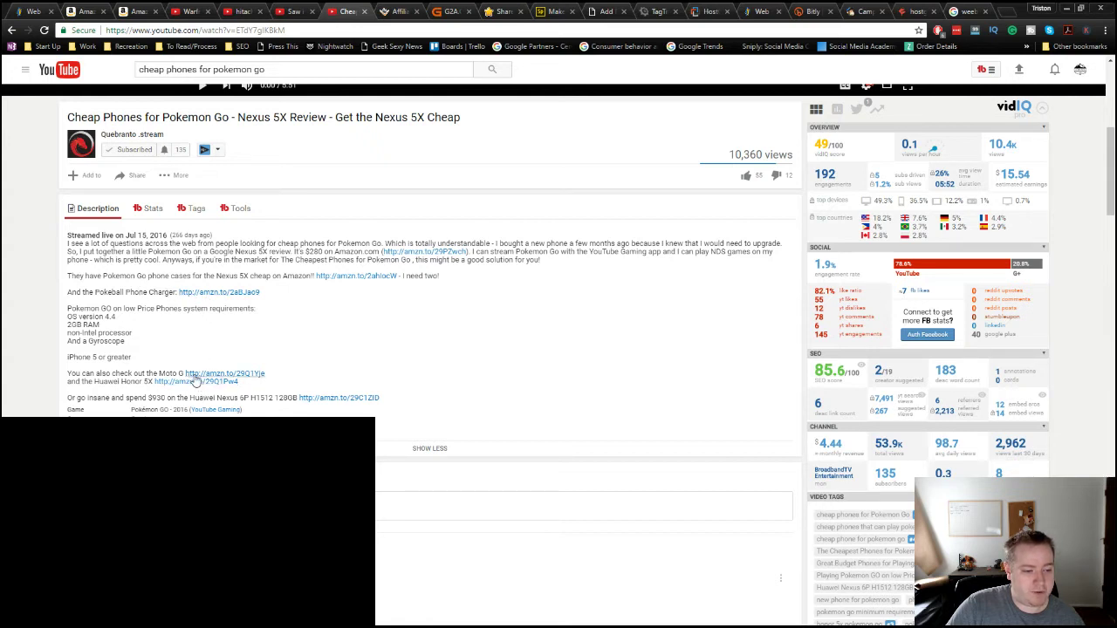
# Step: Highlight the $280 price in the description and launch Windows Calculator
pyautogui.moveTo(150, 398); pyautogui.dragTo(165, 397)
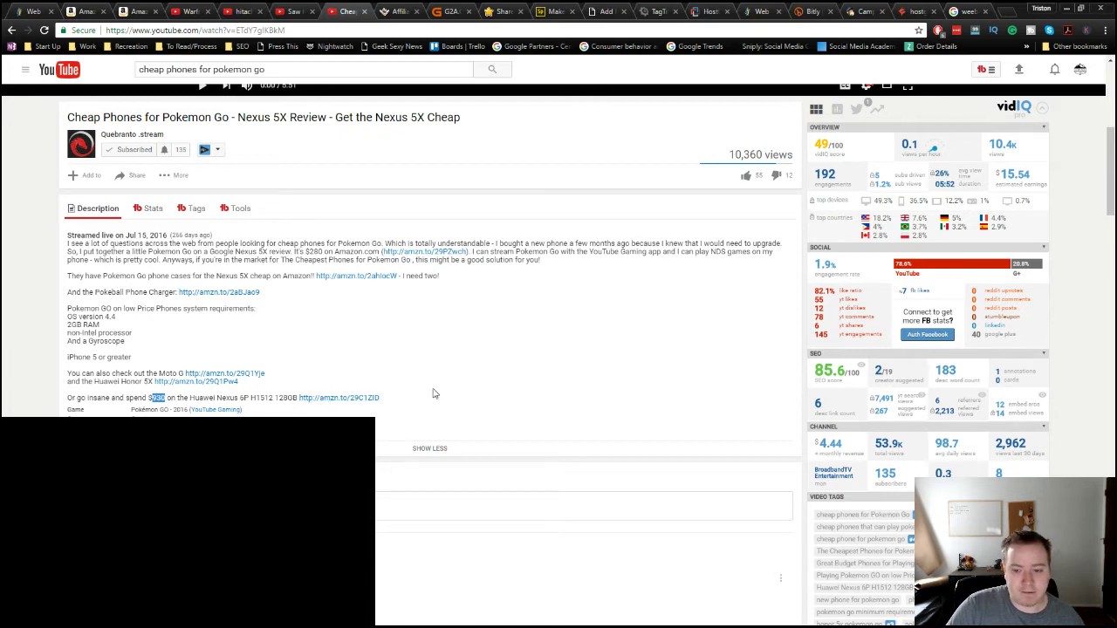
pyautogui.click(543, 343)
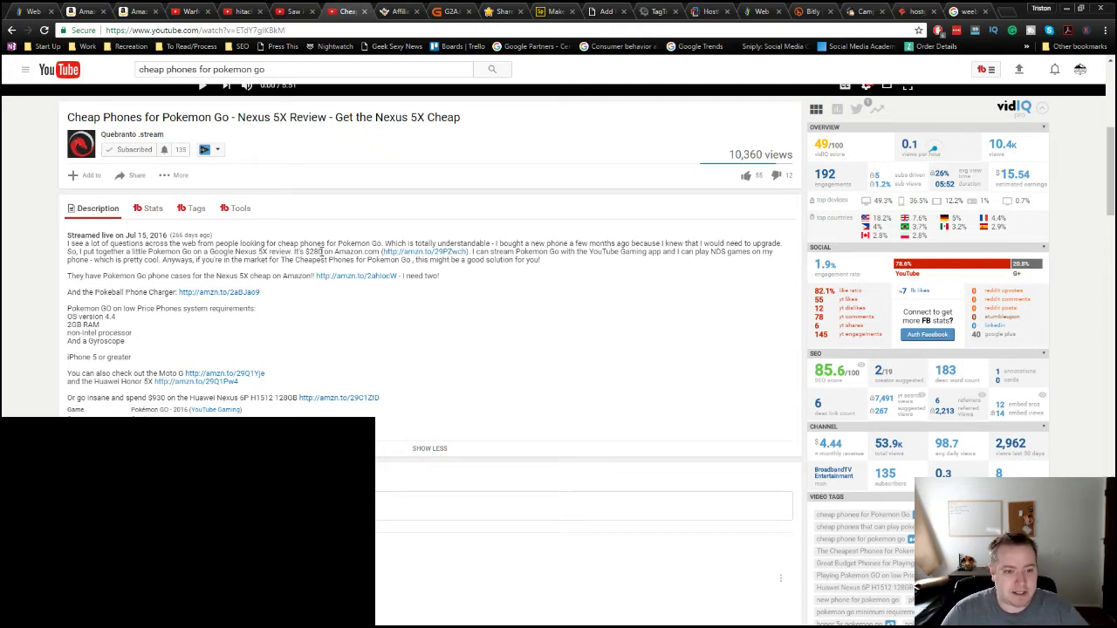
pyautogui.press('XF86Calculator')
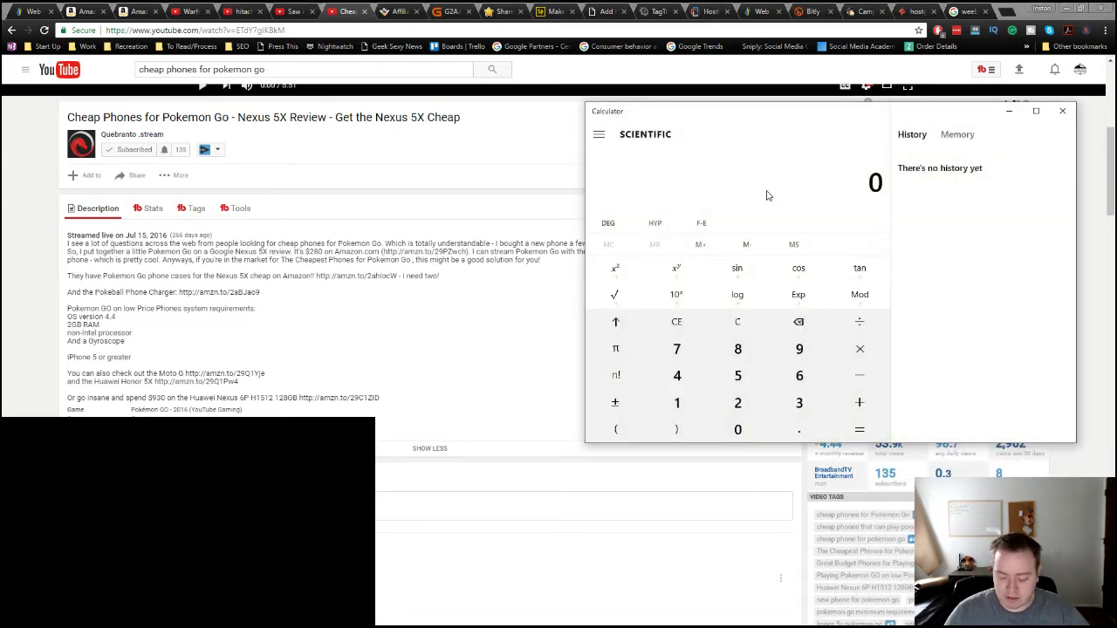
# Step: Compute 280 × 0.06 = 16.8 and 16.8 × 50 = 840, then return to YouTube
pyautogui.write('280 × 0.06')
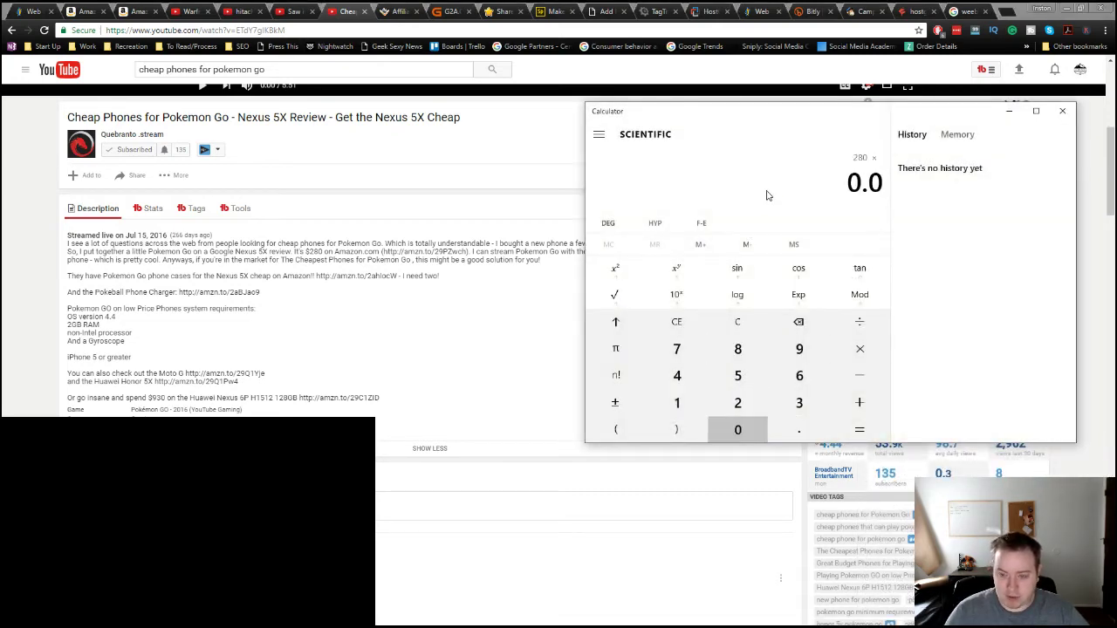
pyautogui.press('Return')
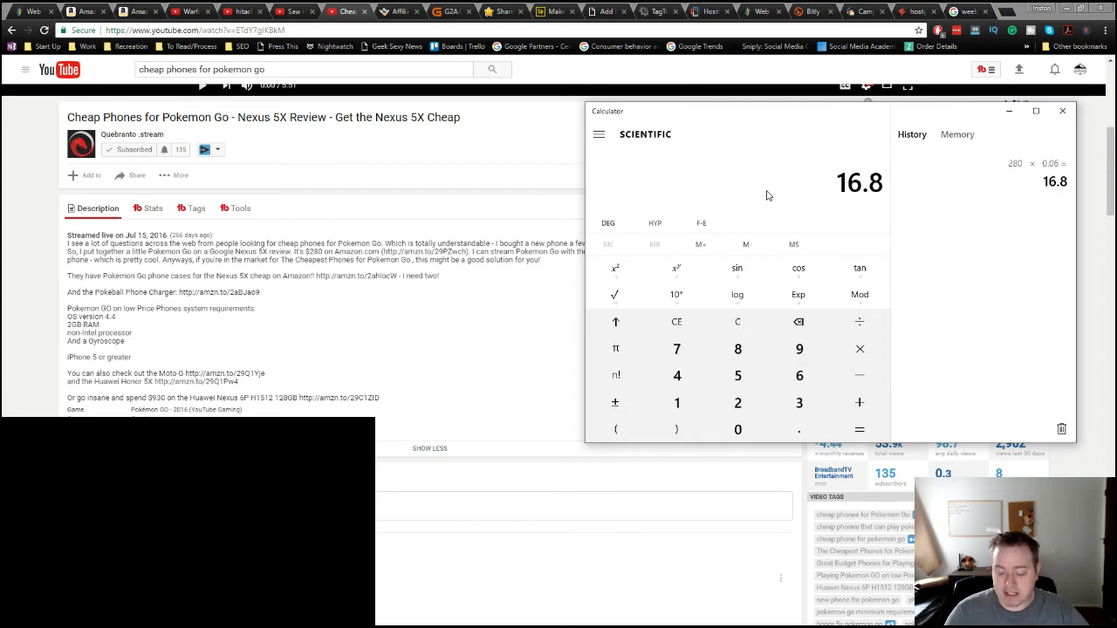
pyautogui.write('50')
pyautogui.press('Return')
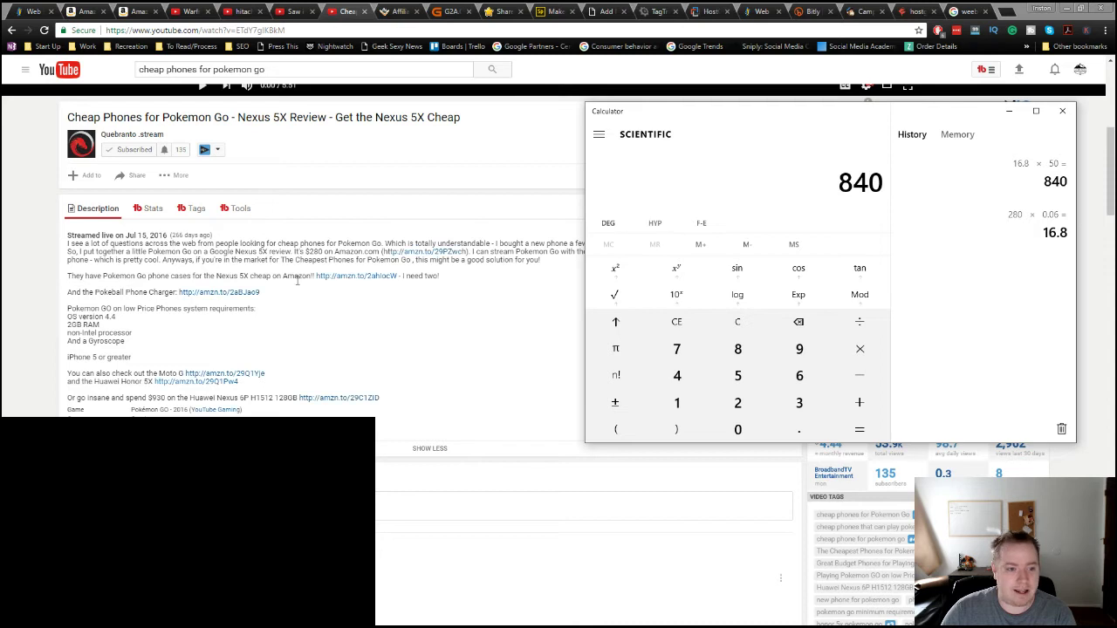
pyautogui.click(308, 253)
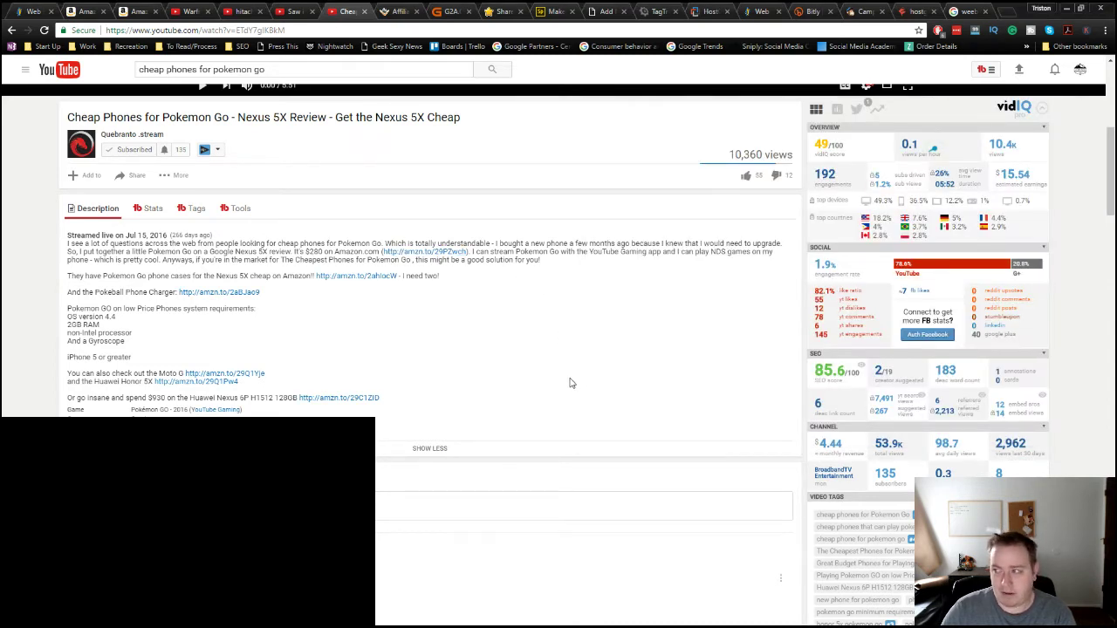
# Step: Browse the channel's uploads, then open the first hitachi tv review result in its own tab
pyautogui.scroll(5, 568, 382)
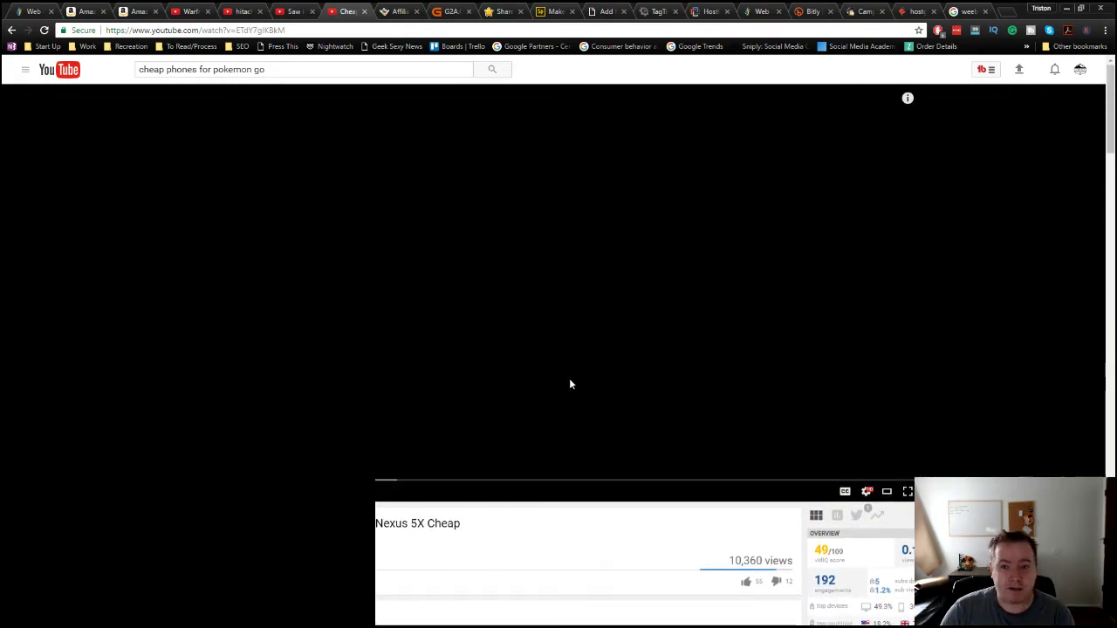
pyautogui.click(289, 11)
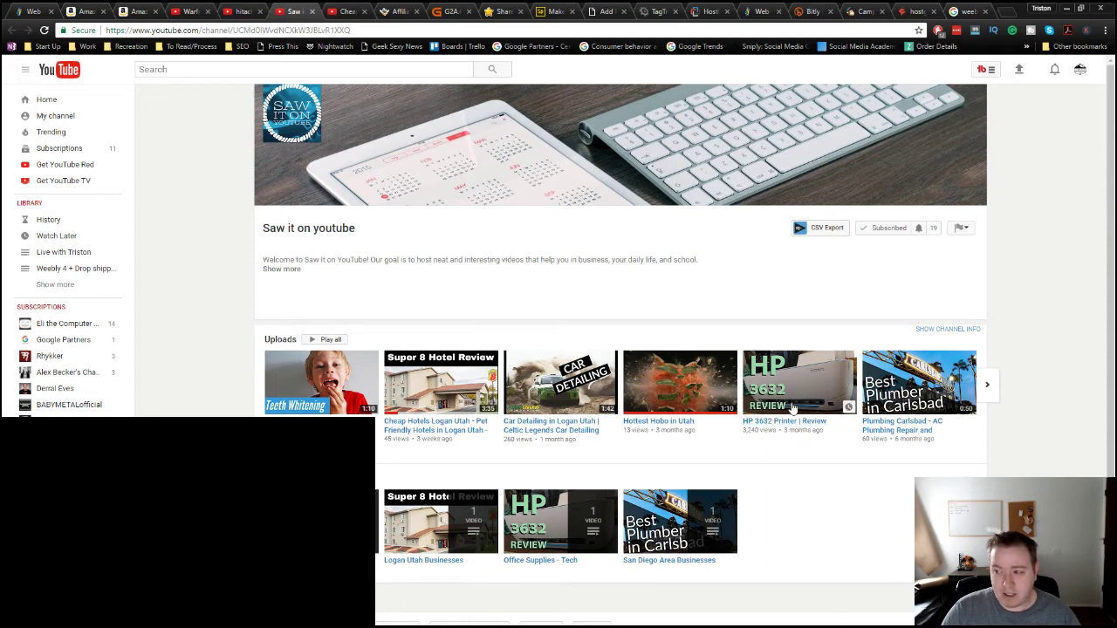
pyautogui.click(989, 386)
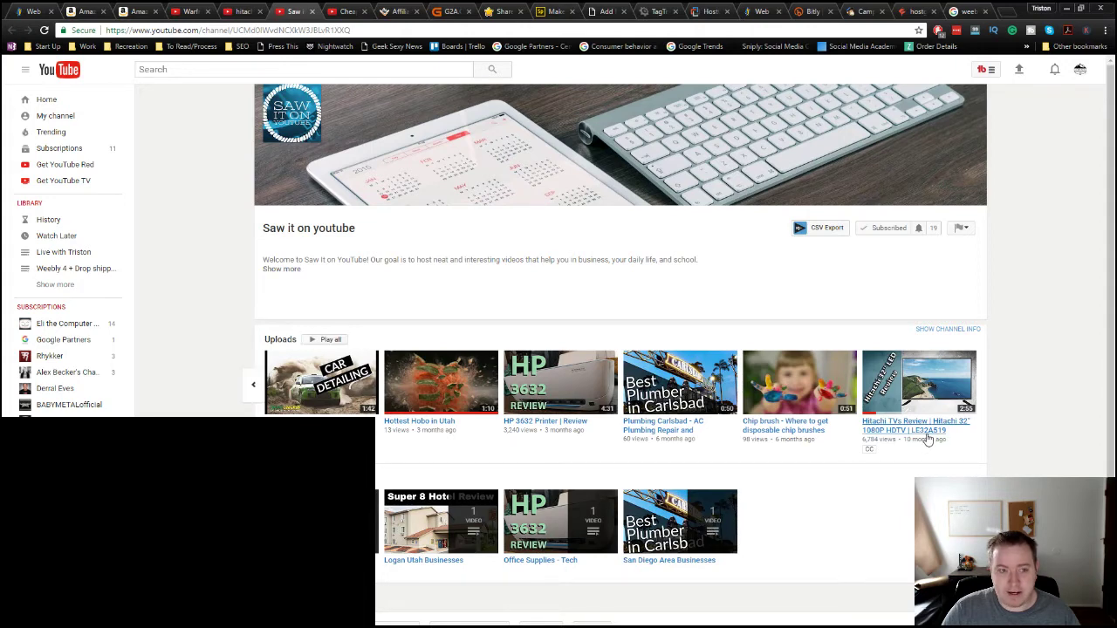
pyautogui.click(237, 10)
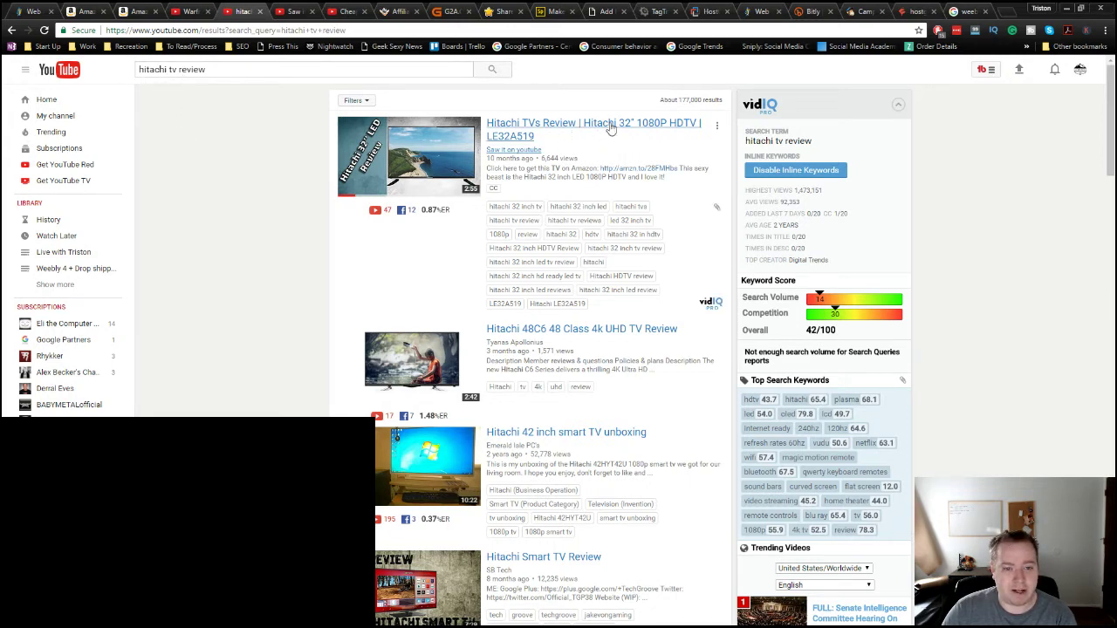
pyautogui.middleClick(521, 128)
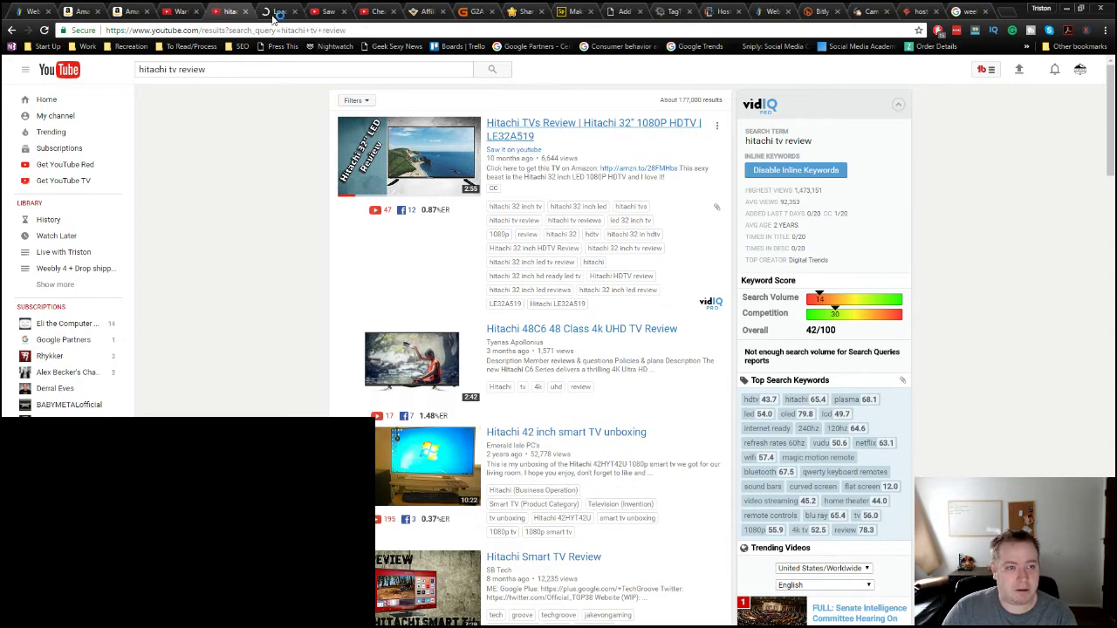
pyautogui.click(278, 12)
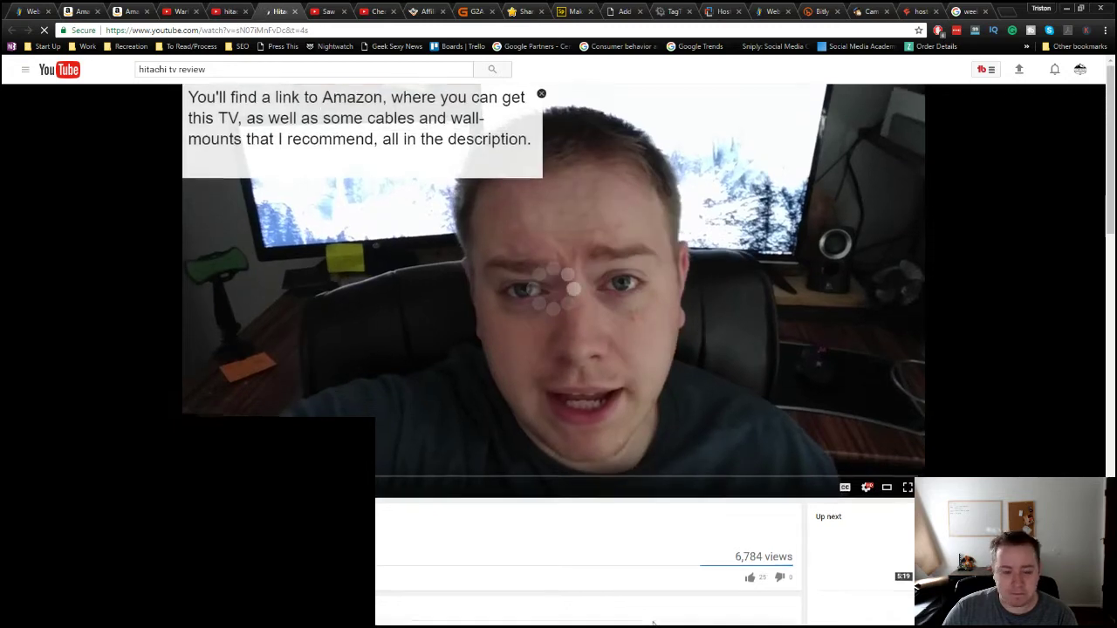
# Step: Expand the Hitachi TVs Review description listing Amazon links for the TV, mounts and cables
pyautogui.scroll(-4, 576, 471)
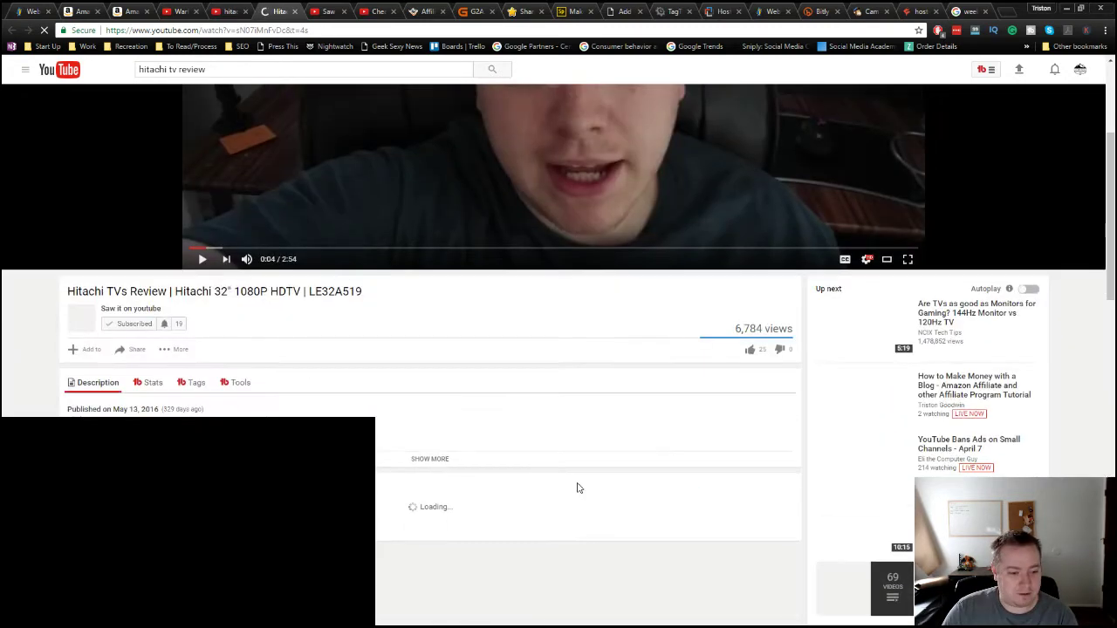
pyautogui.click(441, 345)
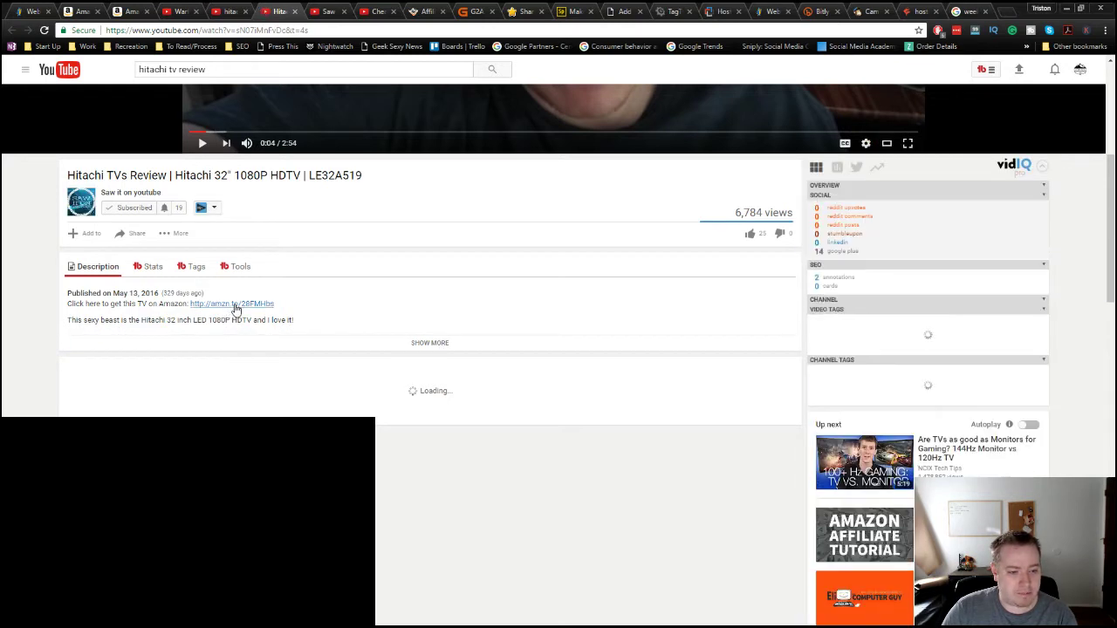
pyautogui.click(428, 344)
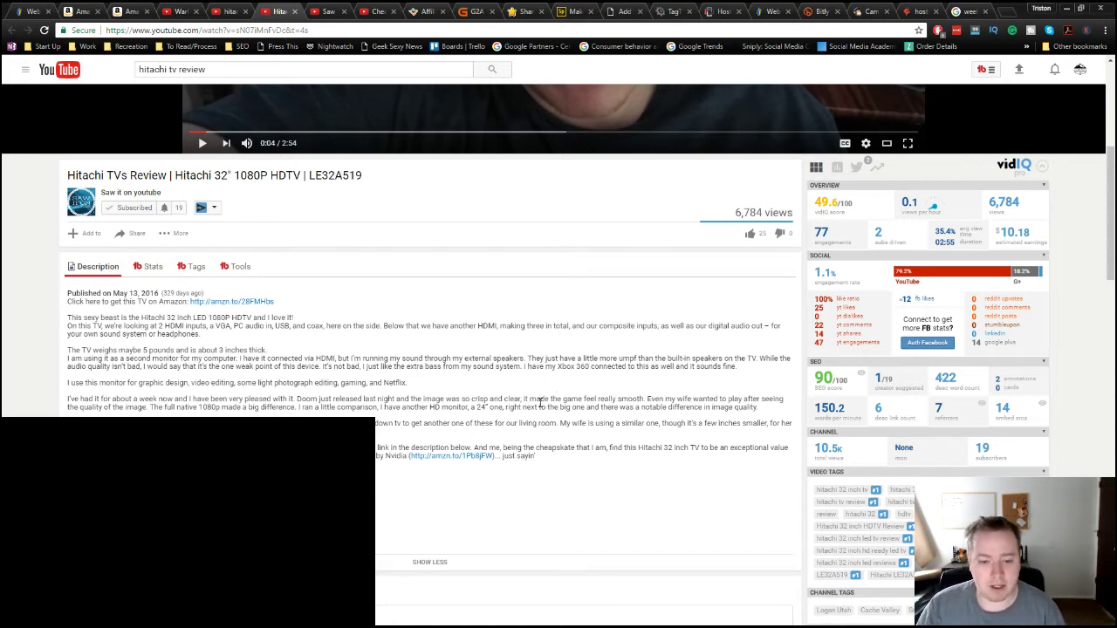
# Step: Read through the Hitachi description and vidIQ tags, then go to the Amazon home tab
pyautogui.scroll(-2, 554, 496)
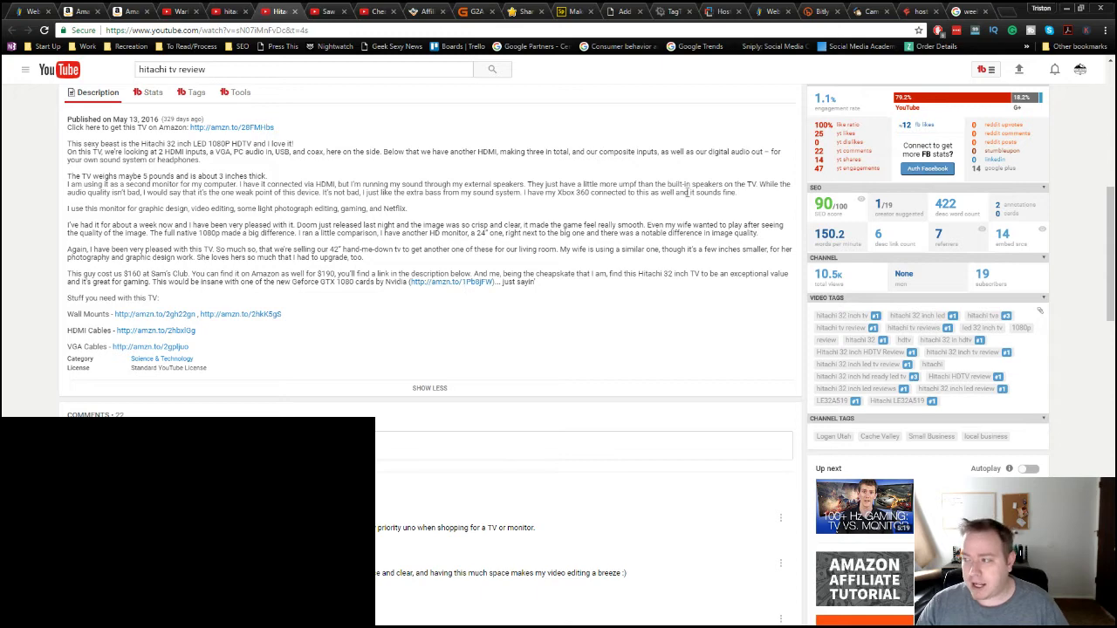
pyautogui.scroll(-1, 801, 408)
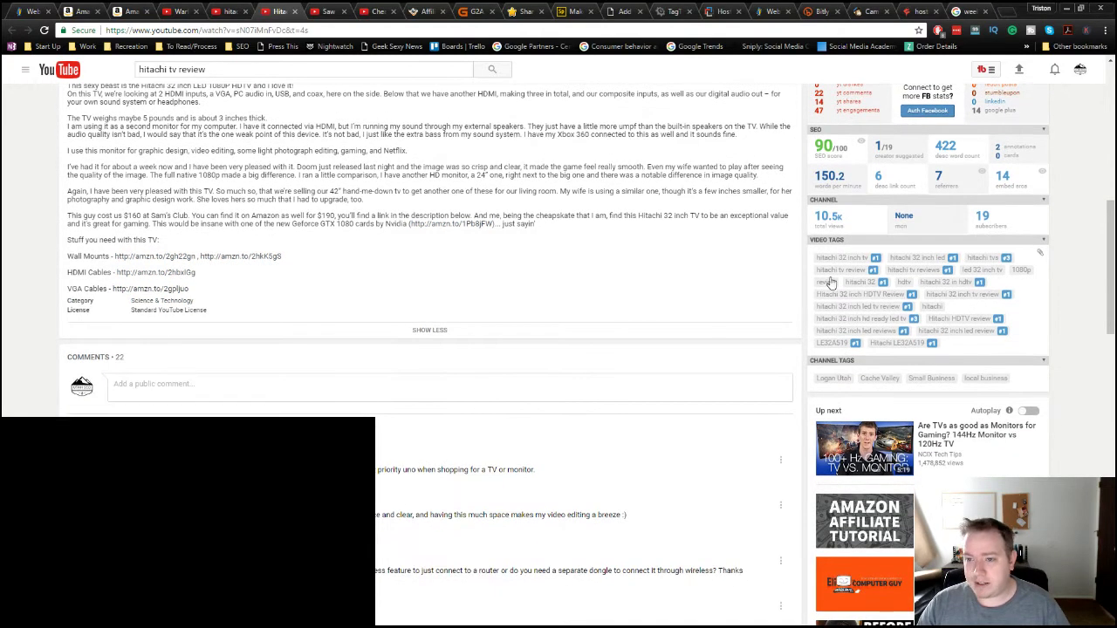
pyautogui.moveTo(823, 145)
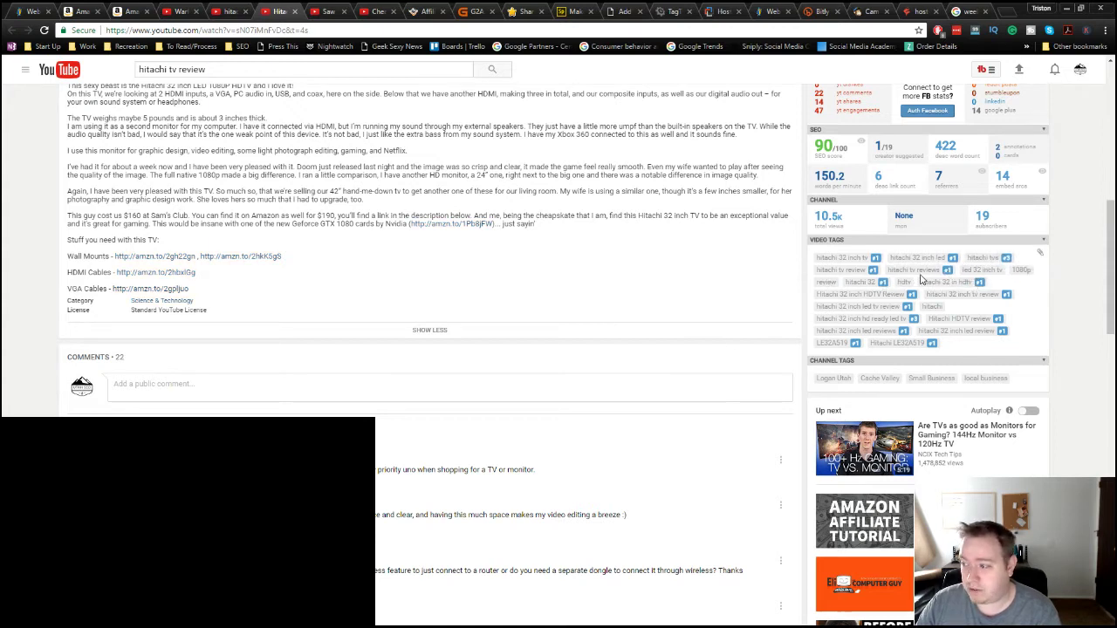
pyautogui.scroll(3, 629, 326)
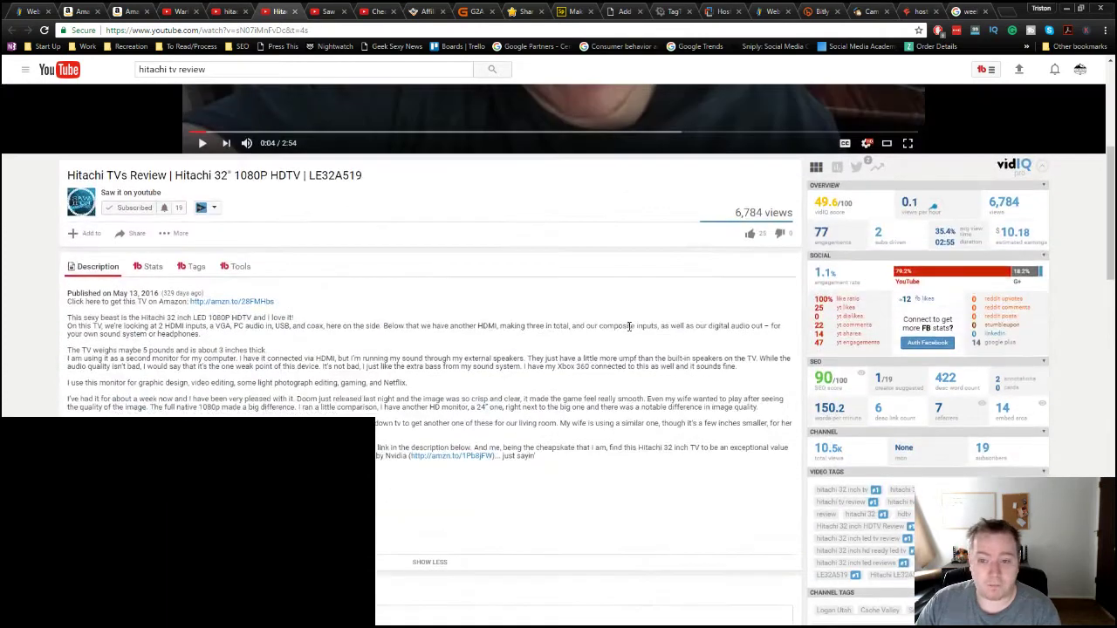
pyautogui.scroll(5, 628, 325)
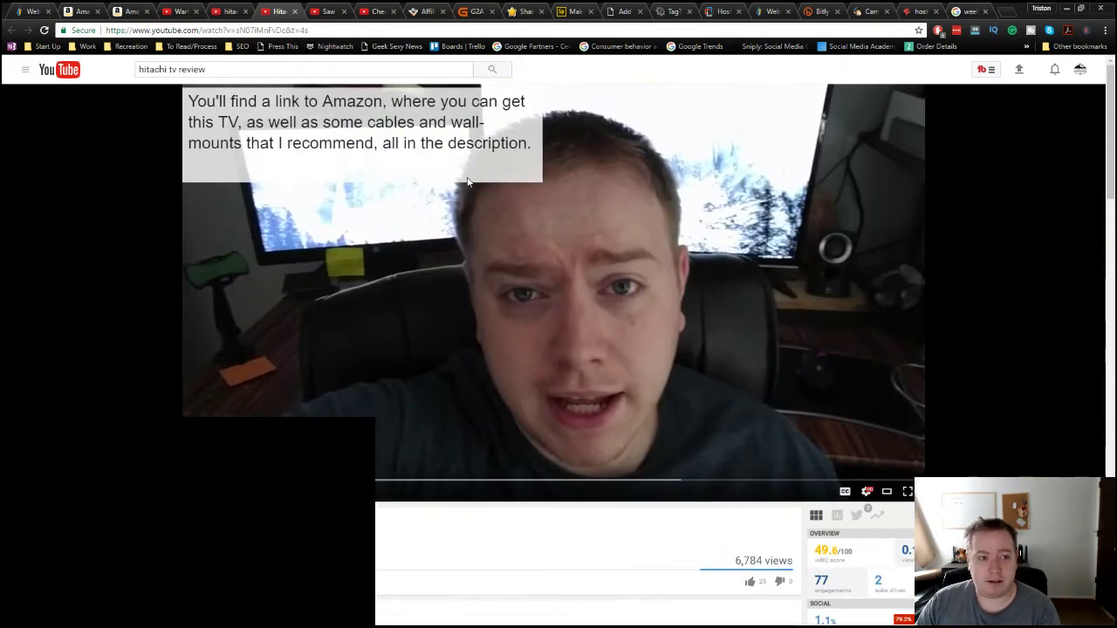
pyautogui.click(85, 12)
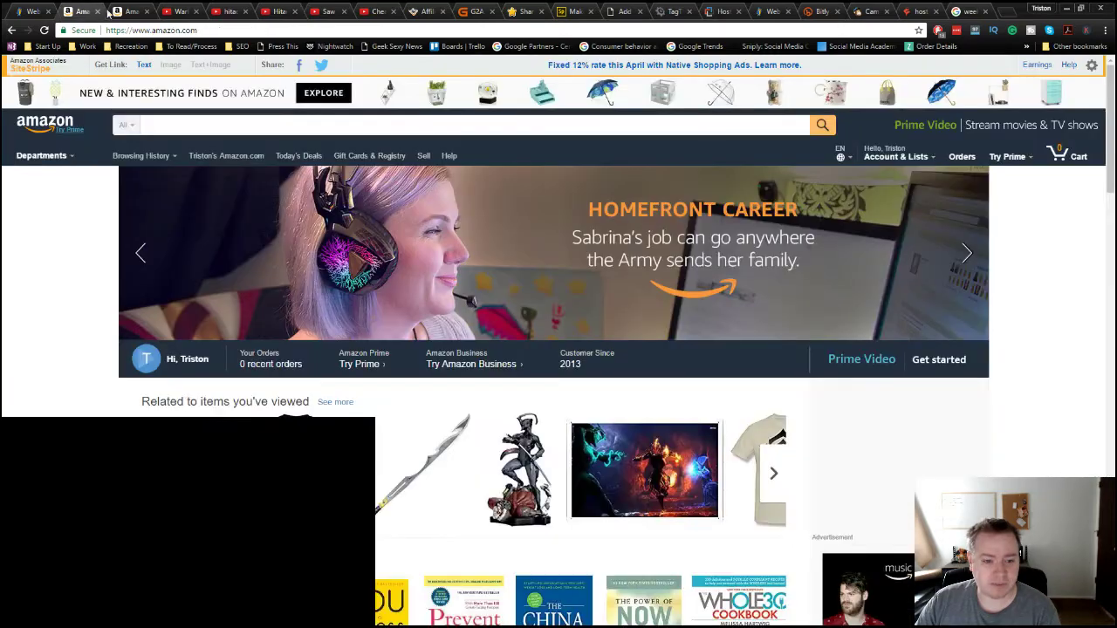
# Step: Search Amazon for 'electrical tape' and open the JVCC EL7566-AW tape listing in a new tab
pyautogui.click(182, 125)
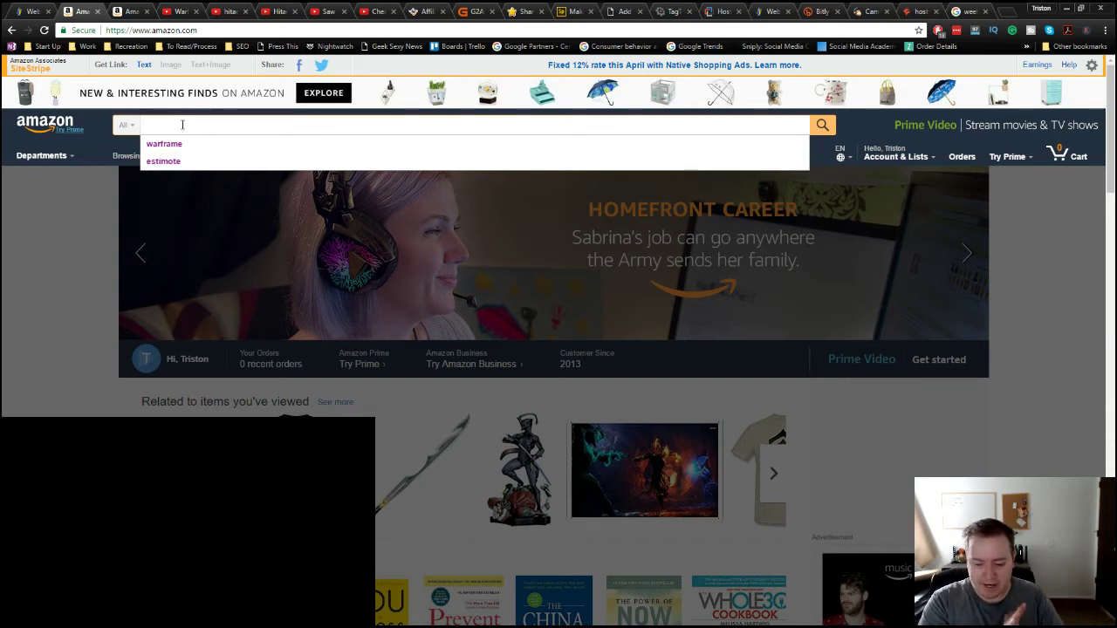
pyautogui.write('electr')
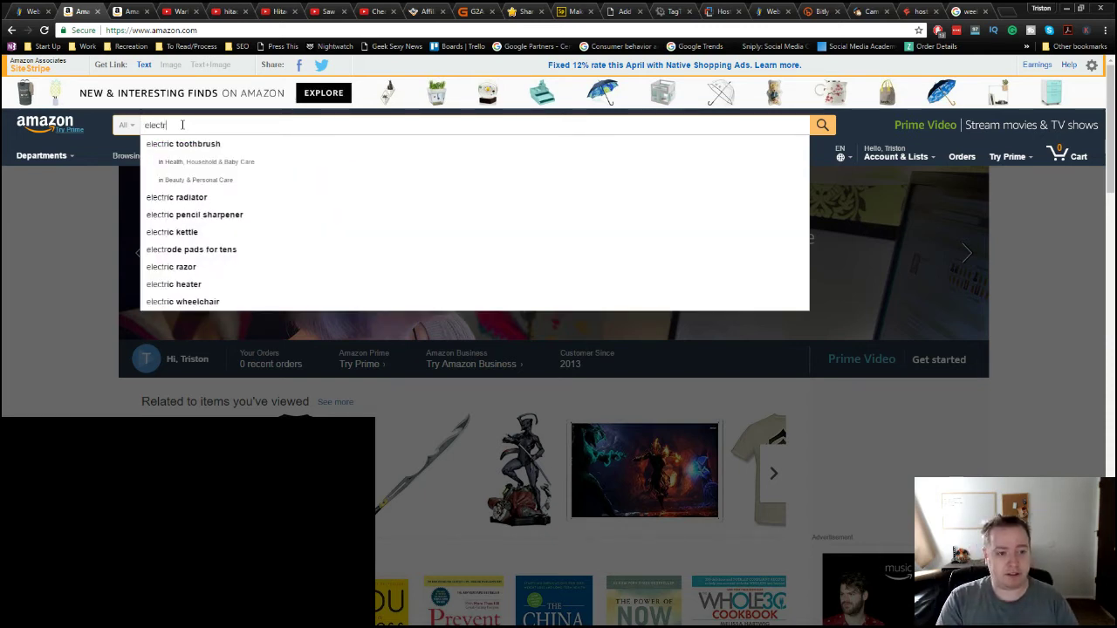
pyautogui.write('ical tap')
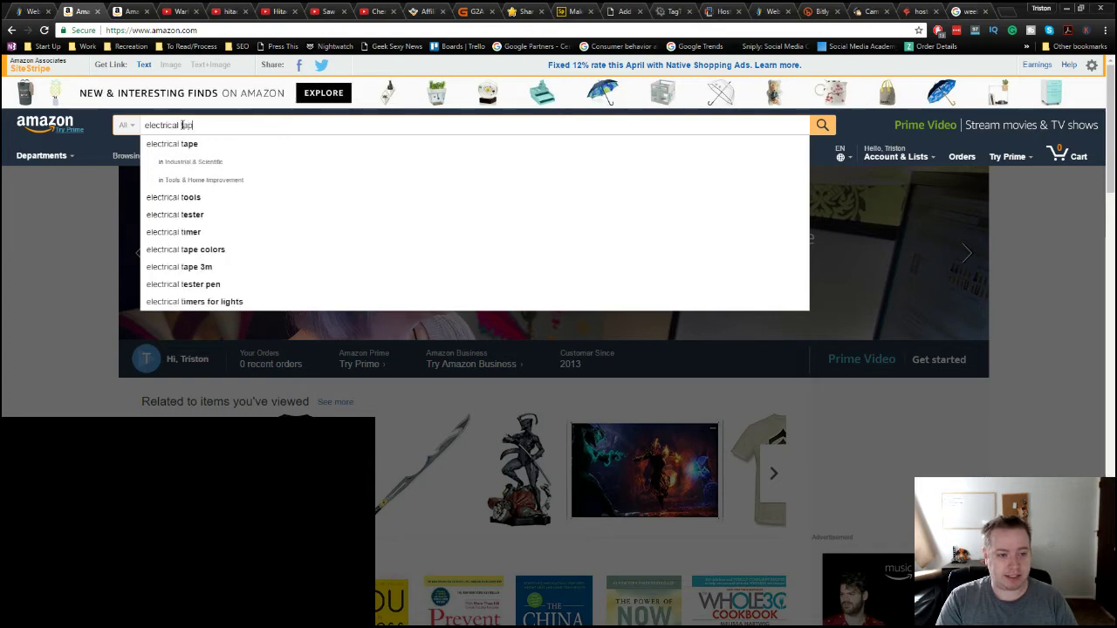
pyautogui.write('e')
pyautogui.press('Return')
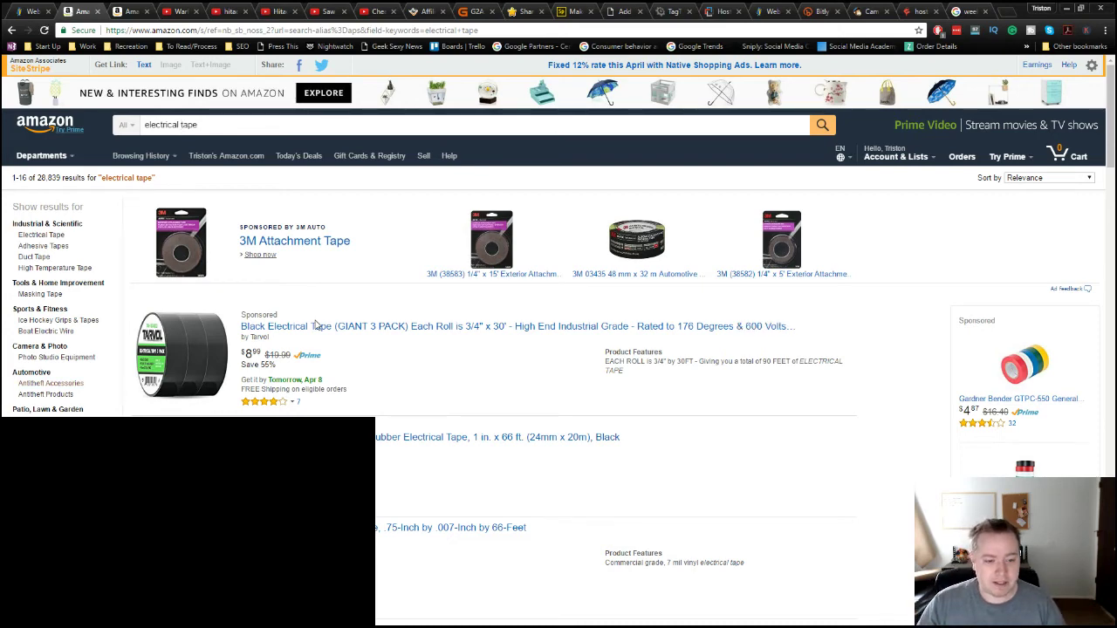
pyautogui.scroll(-1, 380, 481)
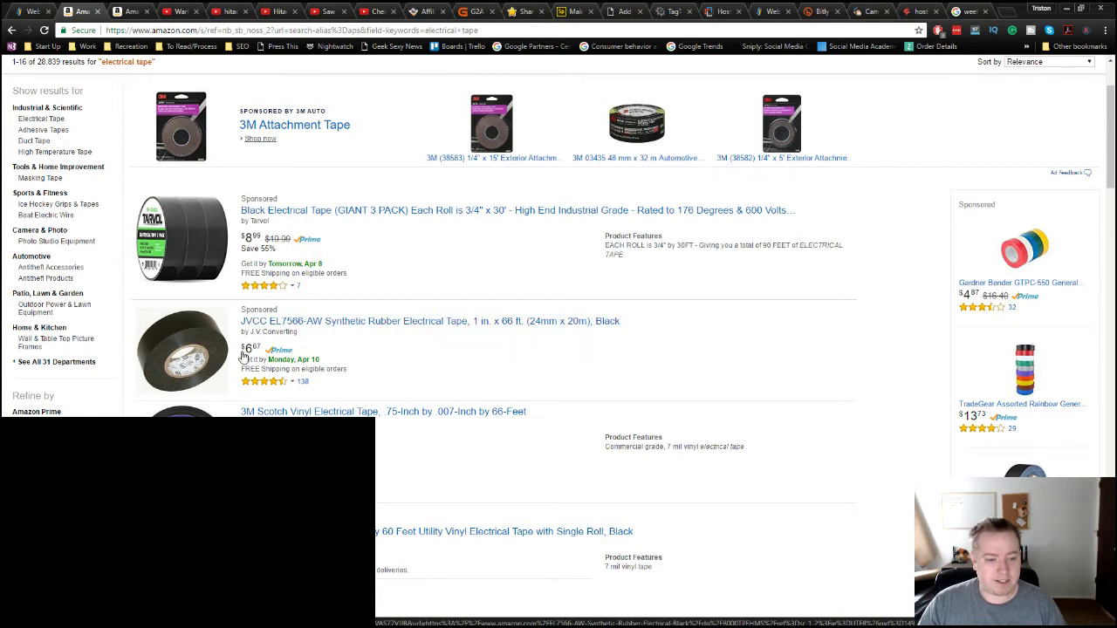
pyautogui.middleClick(300, 326)
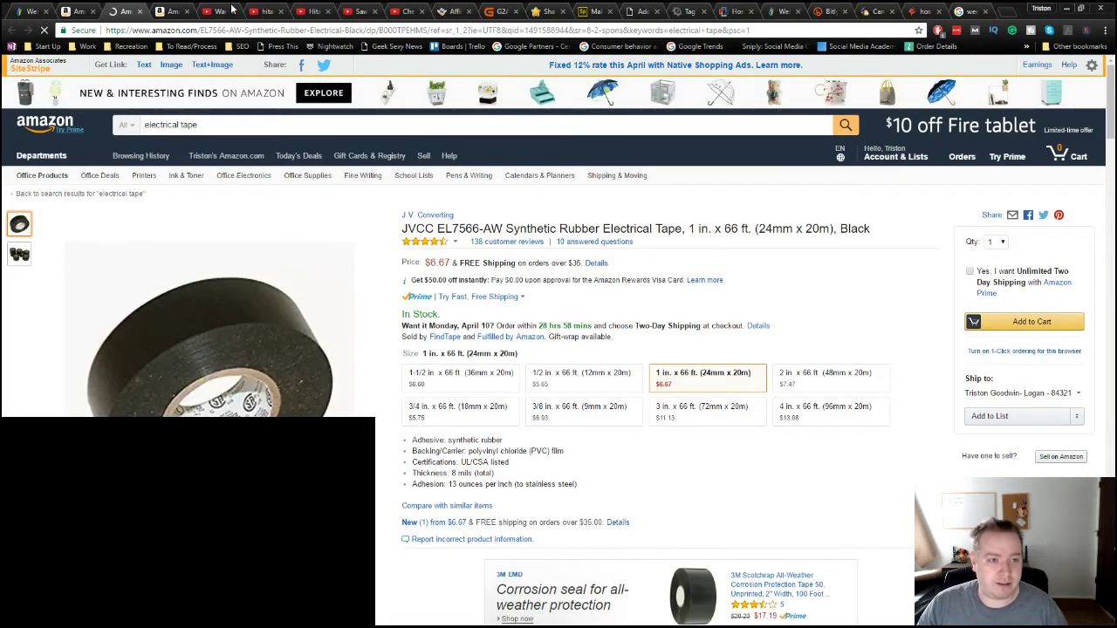
# Step: Copy the Amazon Associates affiliate-program URL, then view the JVCC electrical tape product page
pyautogui.click(170, 11)
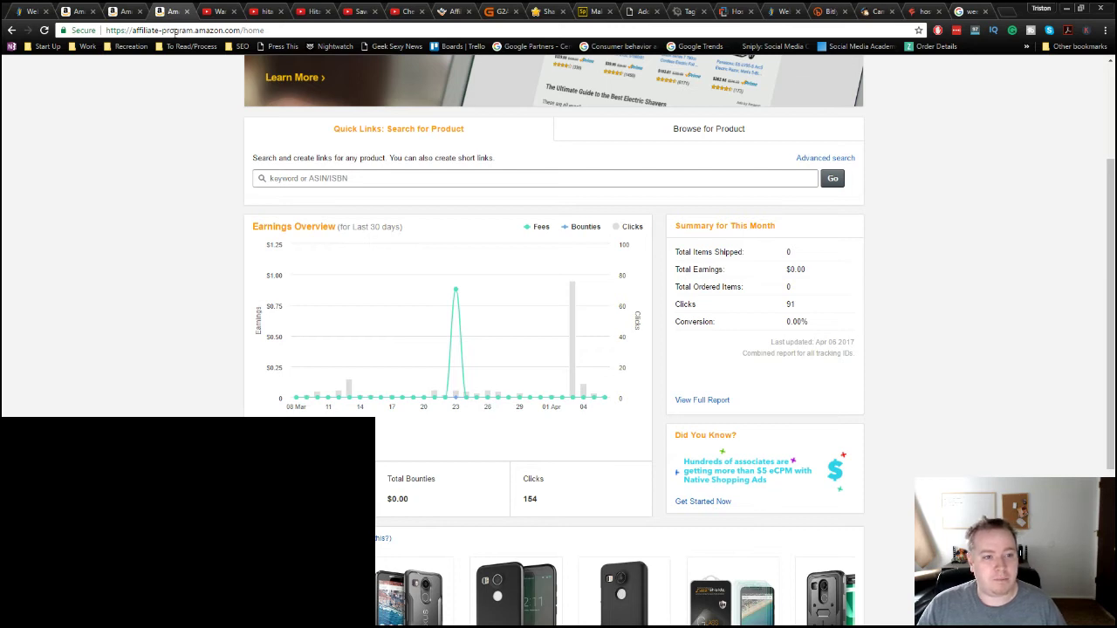
pyautogui.moveTo(242, 30); pyautogui.dragTo(105, 31)
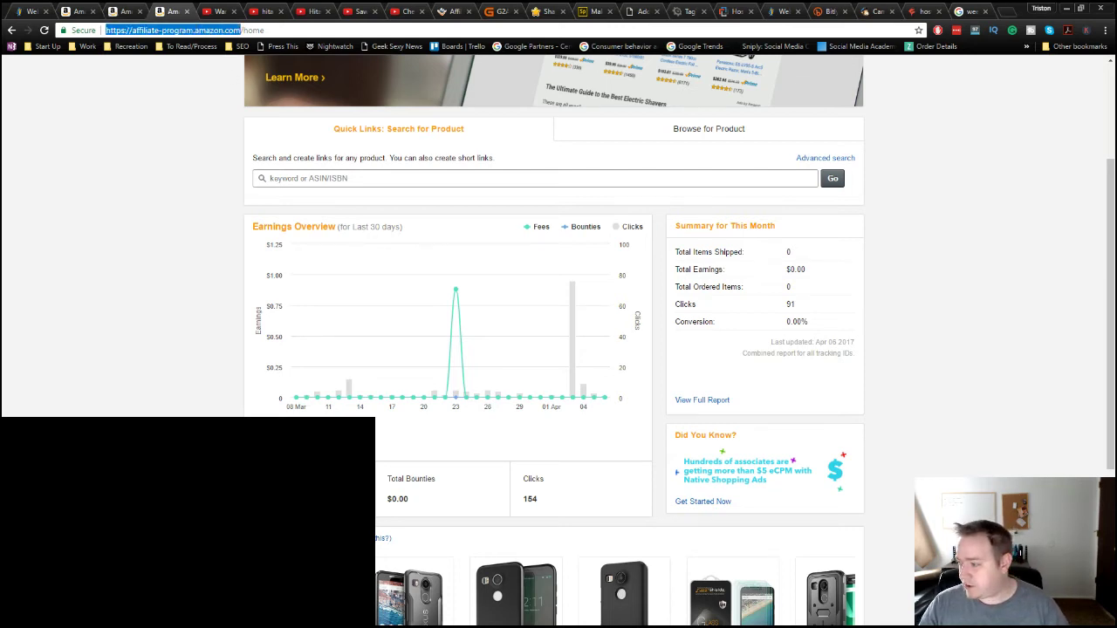
pyautogui.hotkey('alt', 'Tab')
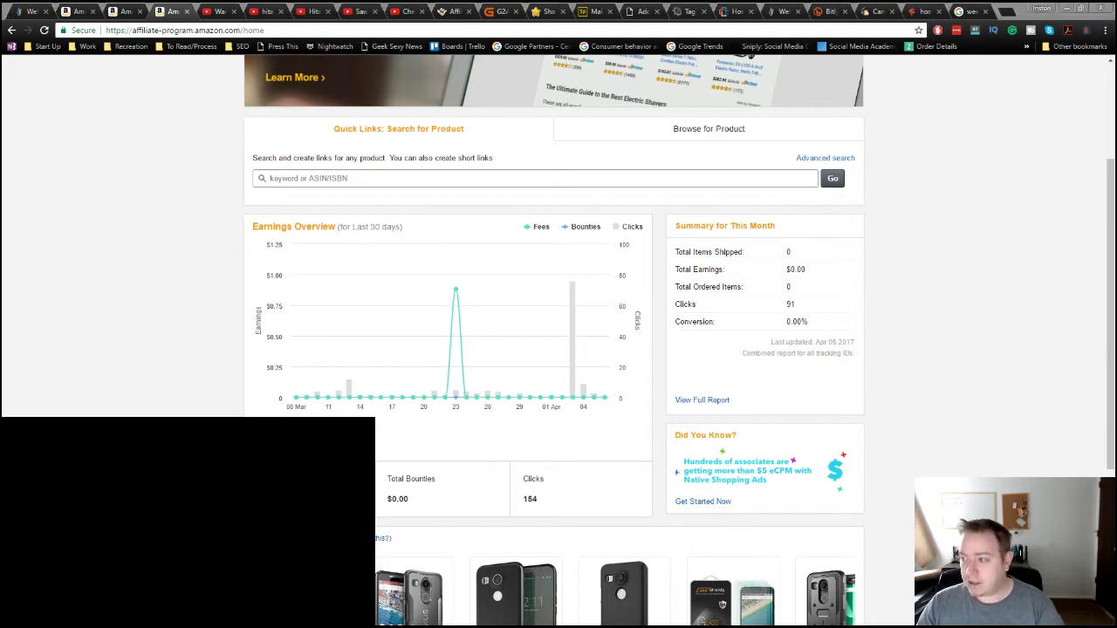
pyautogui.click(121, 171)
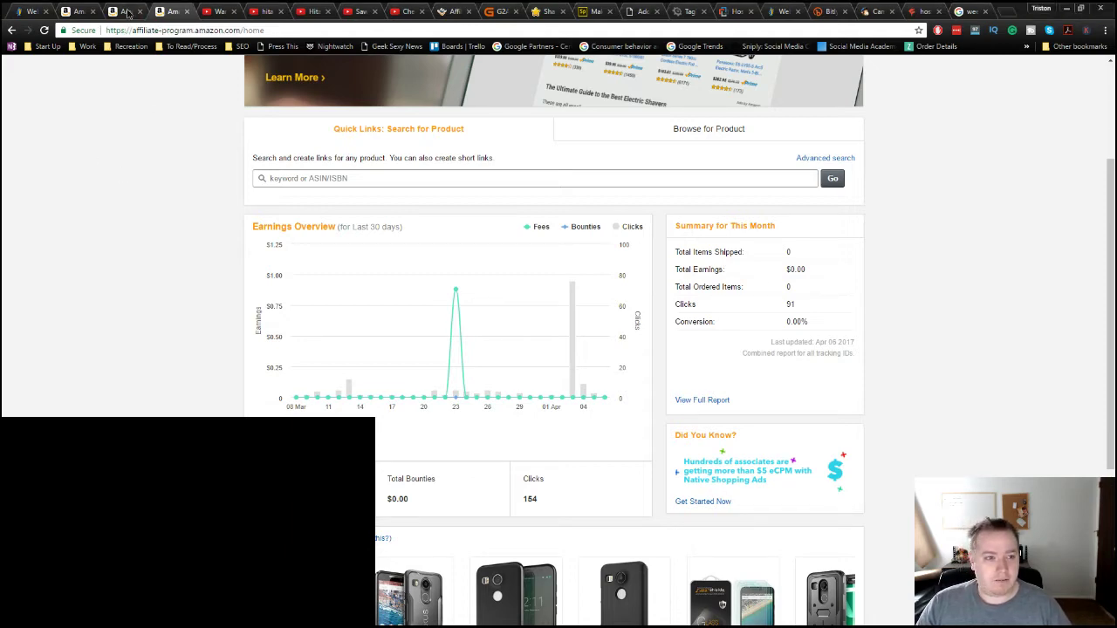
pyautogui.click(127, 12)
pyautogui.moveTo(407, 245)
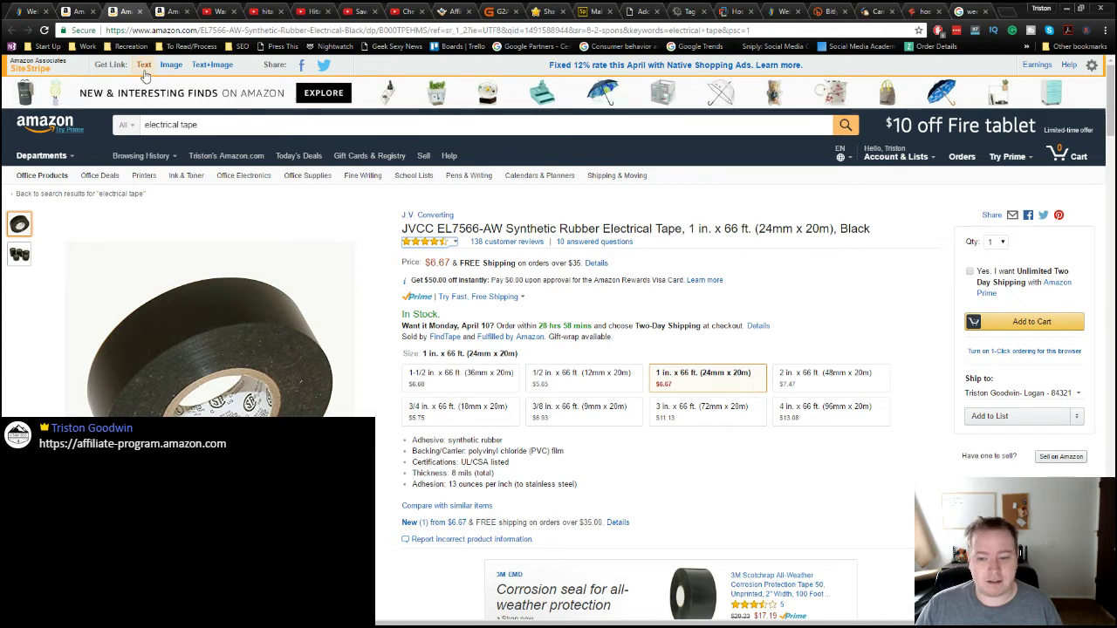
pyautogui.click(144, 76)
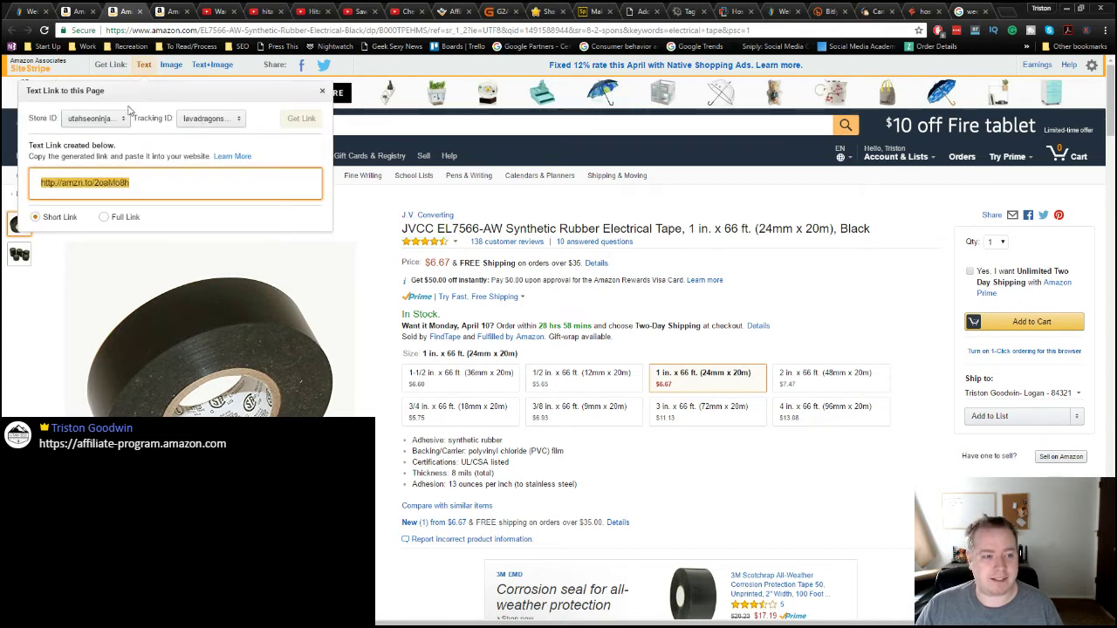
pyautogui.click(144, 192)
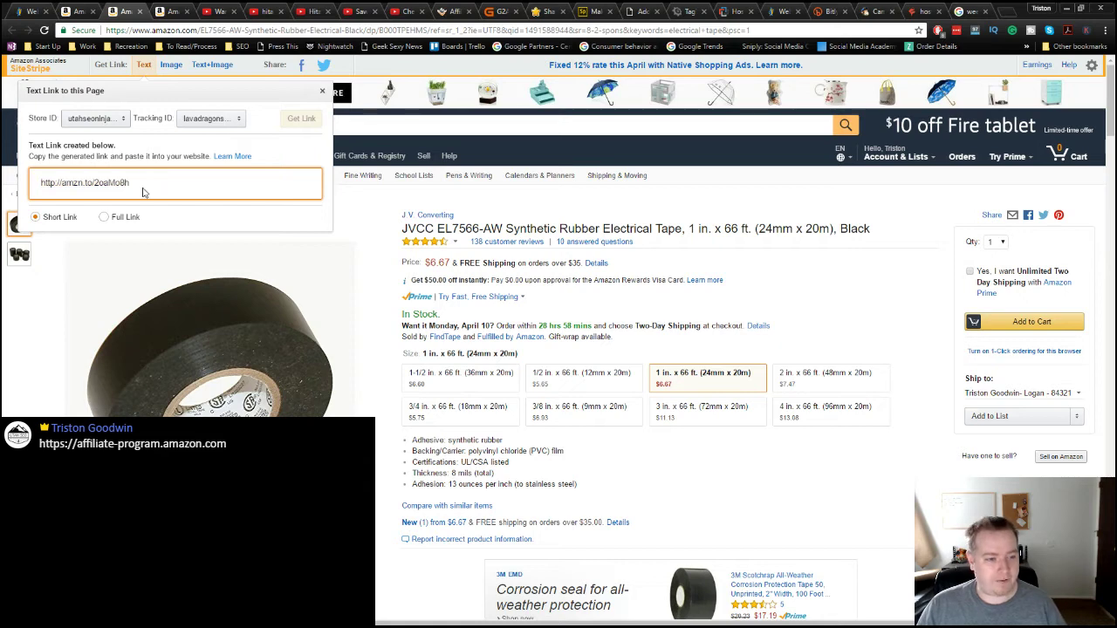
pyautogui.hotkey('ctrl', 'a')
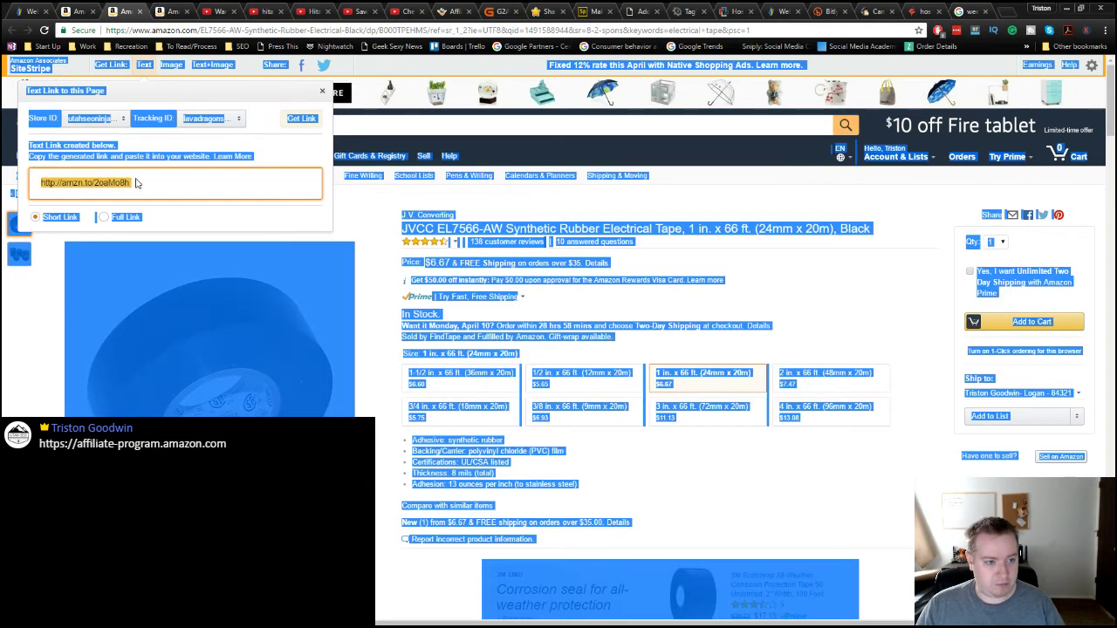
pyautogui.click(136, 184)
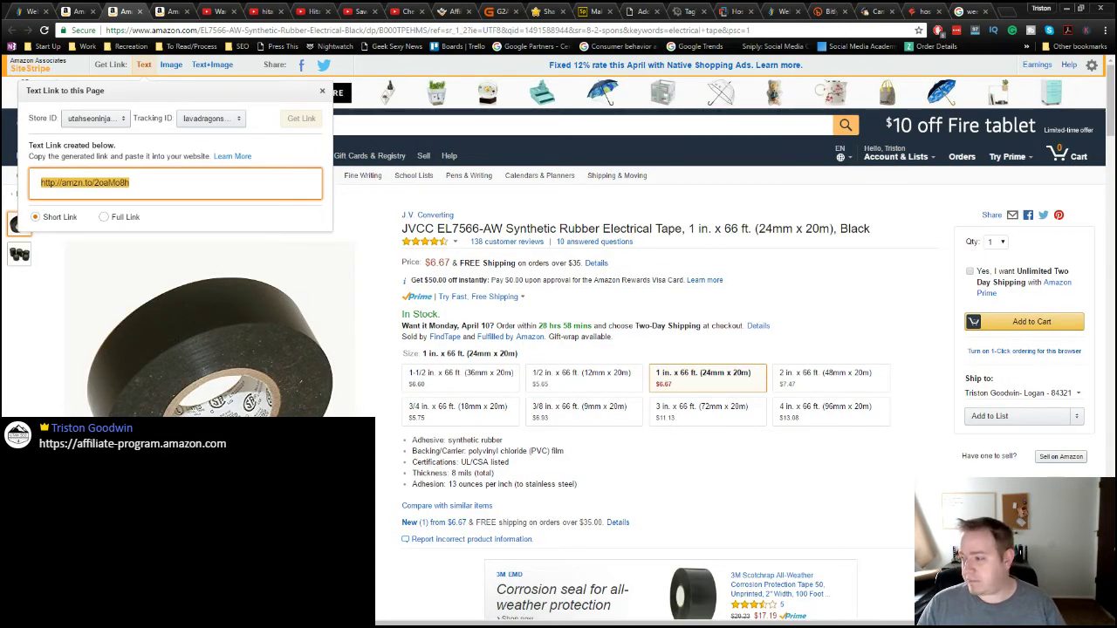
pyautogui.hotkey('alt', 'Tab')
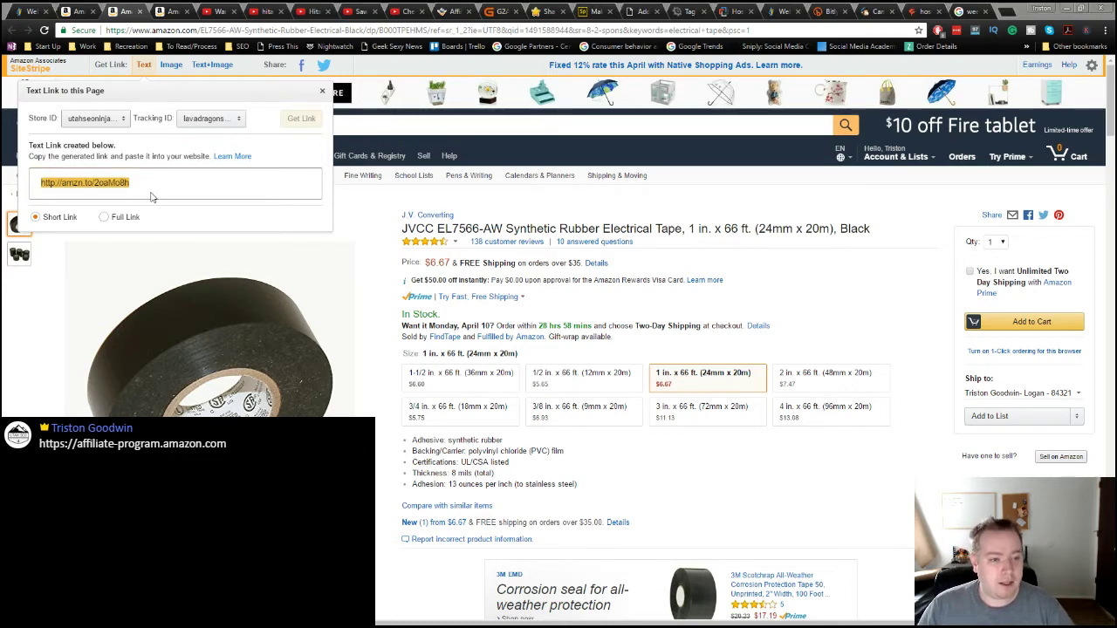
pyautogui.click(167, 65)
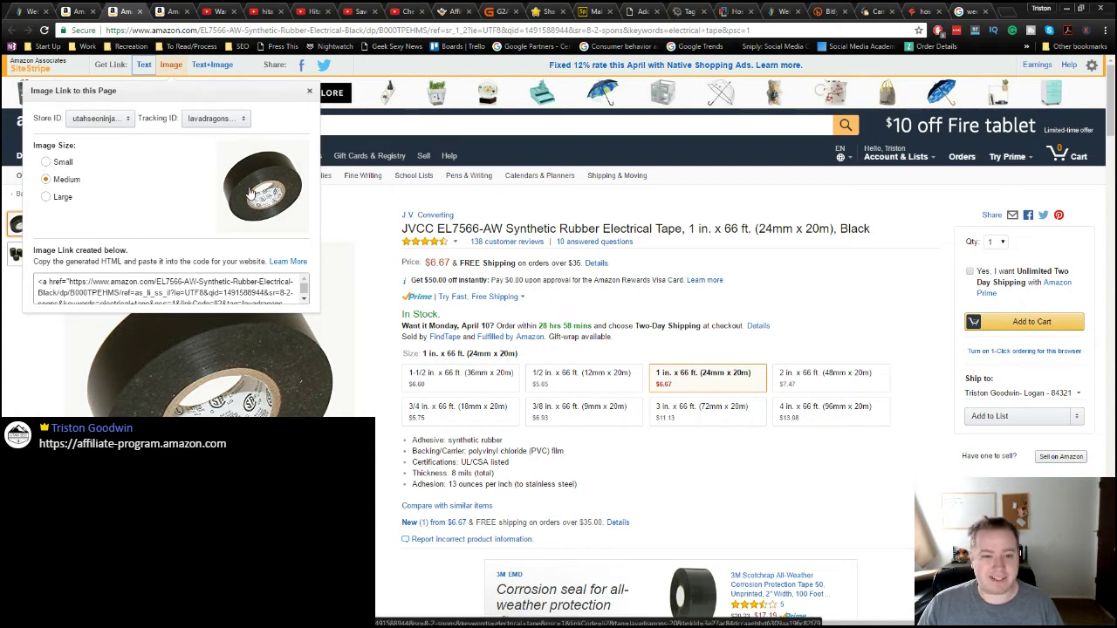
pyautogui.click(161, 292)
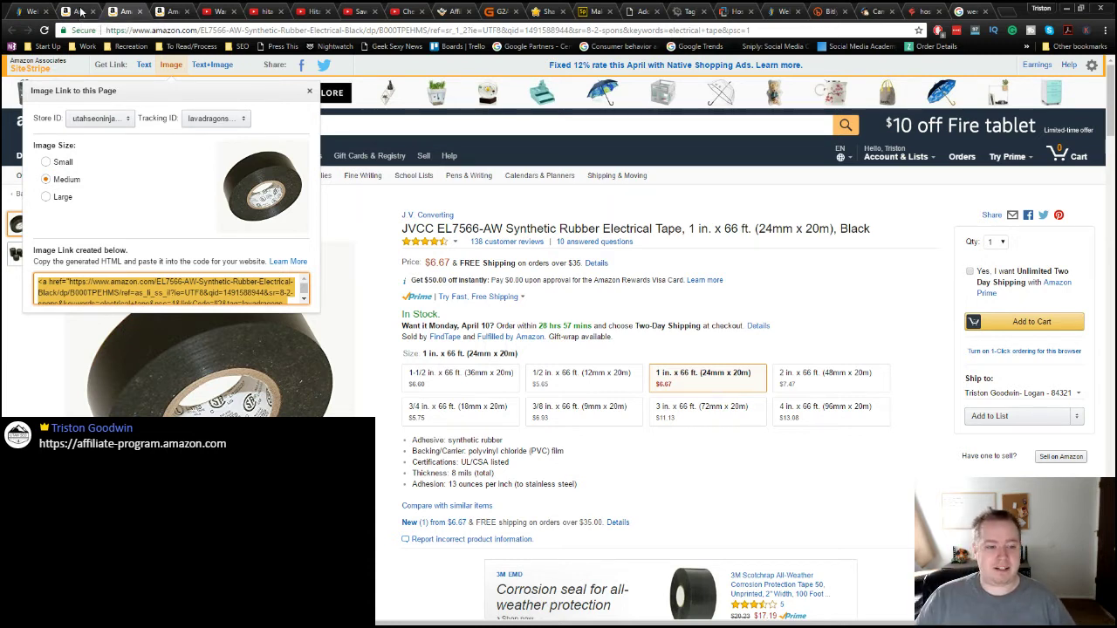
pyautogui.click(213, 65)
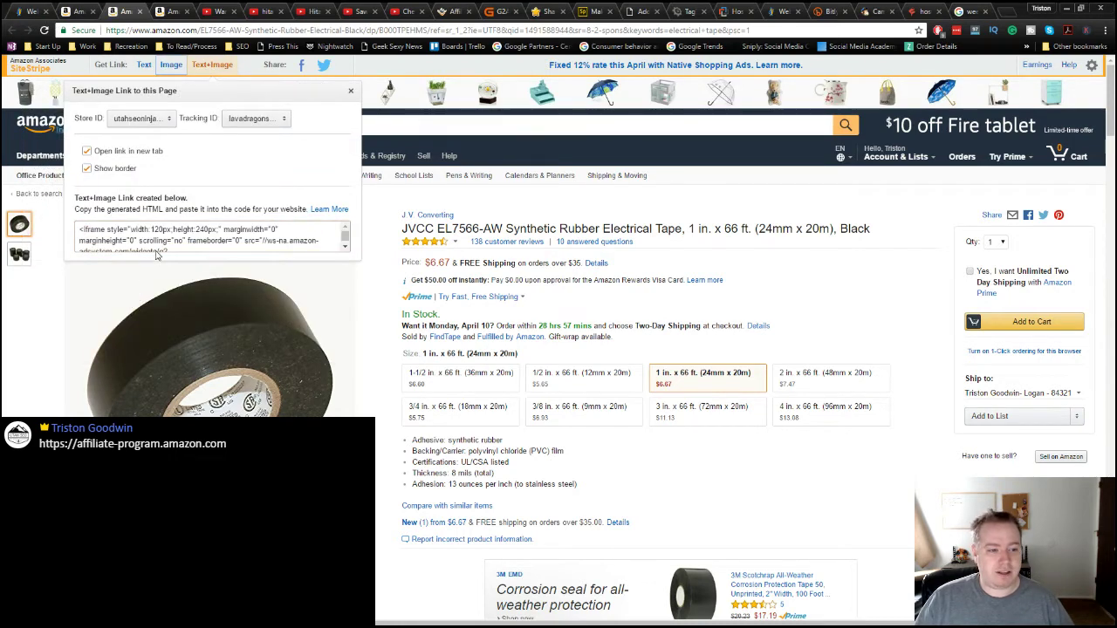
pyautogui.click(178, 248)
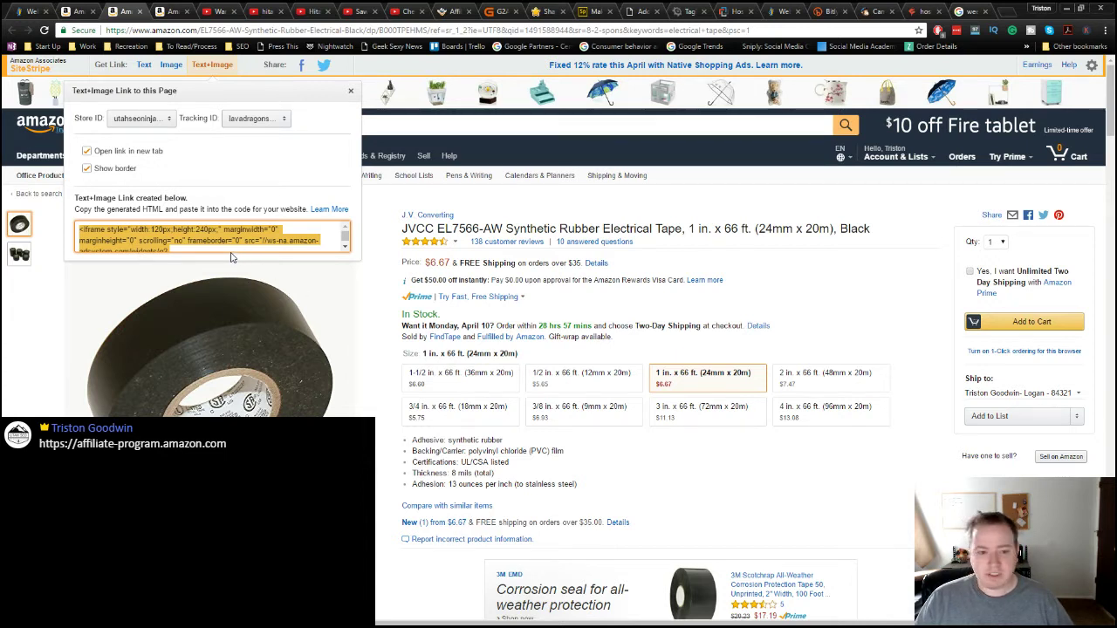
pyautogui.click(393, 209)
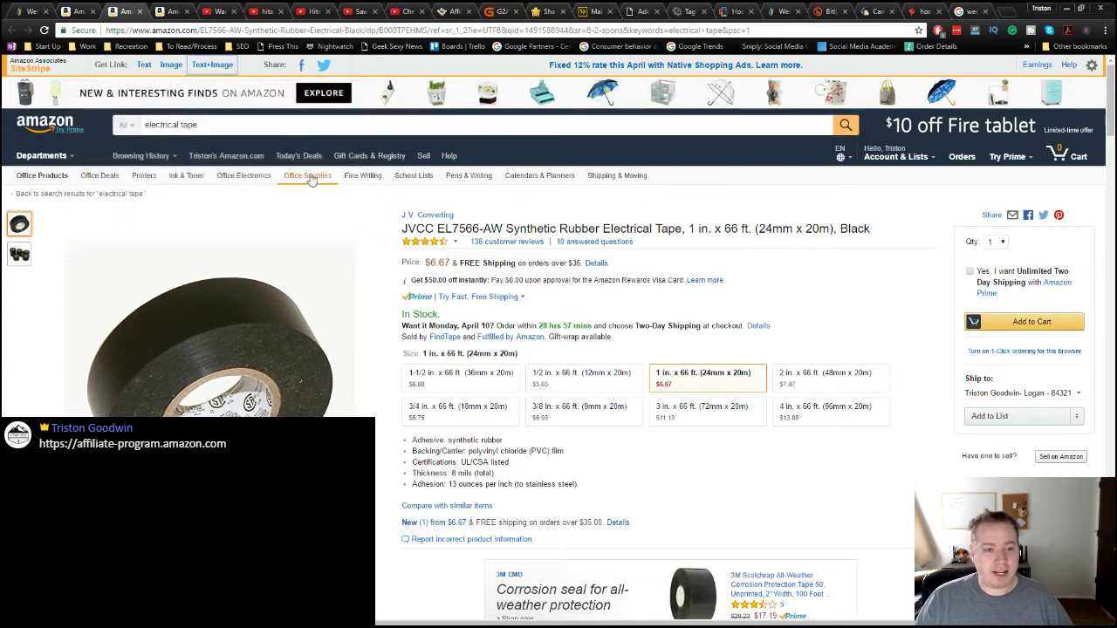
# Step: Calculate the tape's commission, 6.67 × 0.04 = 0.2668, then return to the Amazon page
pyautogui.click(316, 129)
pyautogui.hotkey('ctrl', 'c')
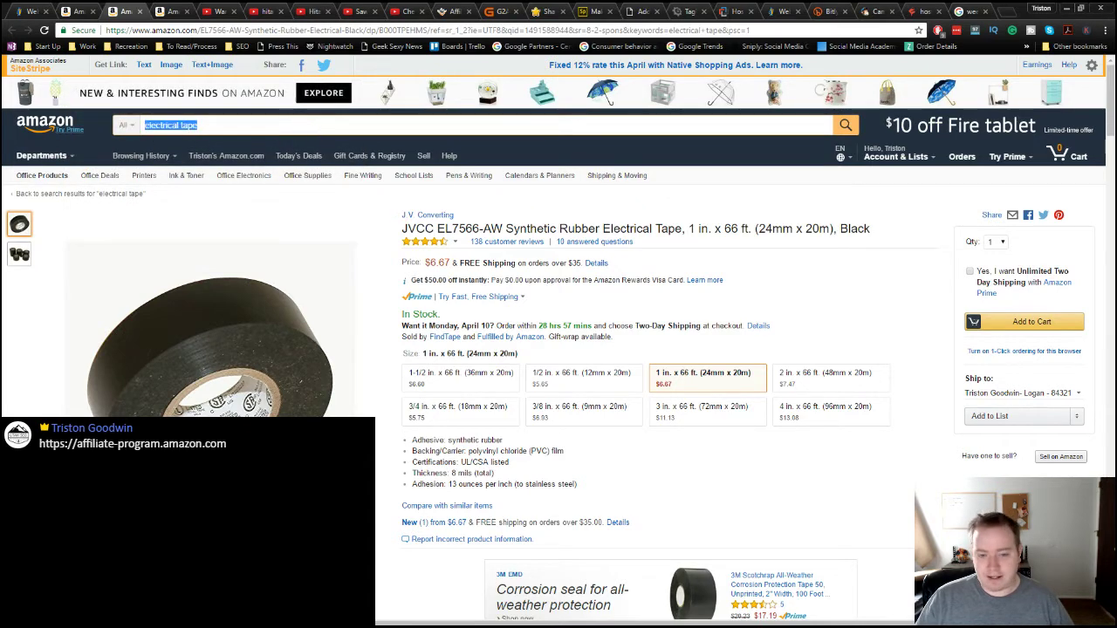
pyautogui.hotkey('alt', 'Tab')
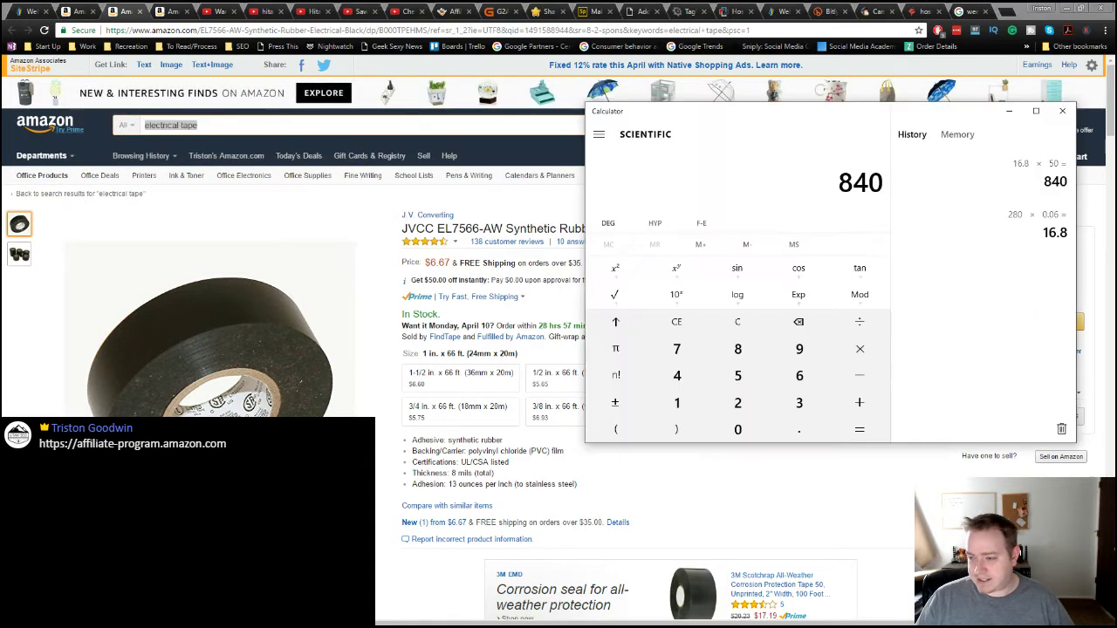
pyautogui.write('6.6')
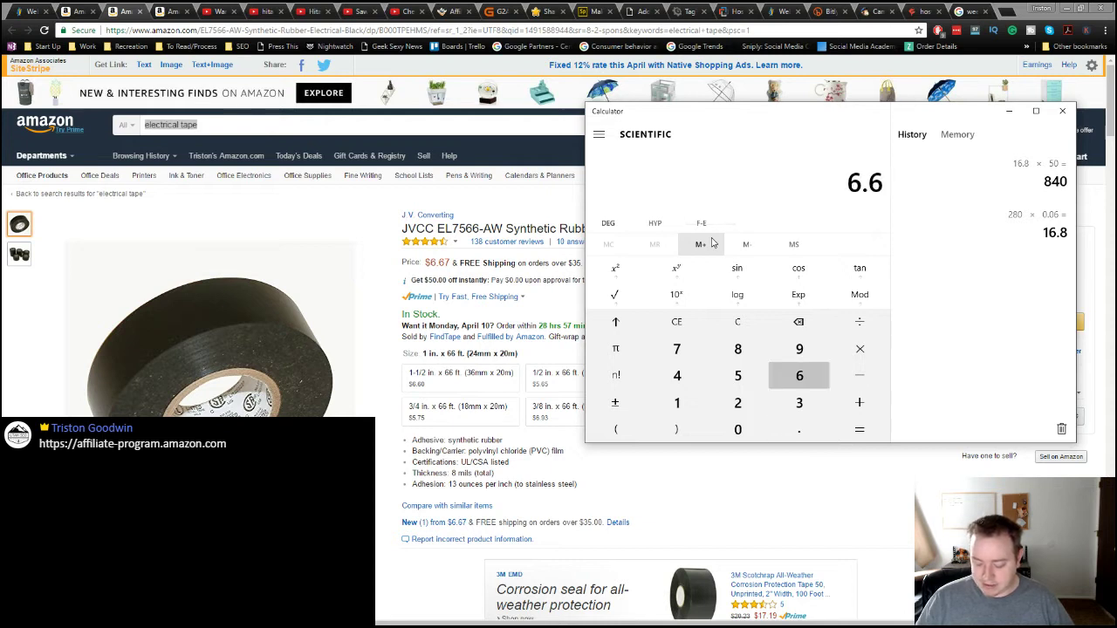
pyautogui.write('7*.04')
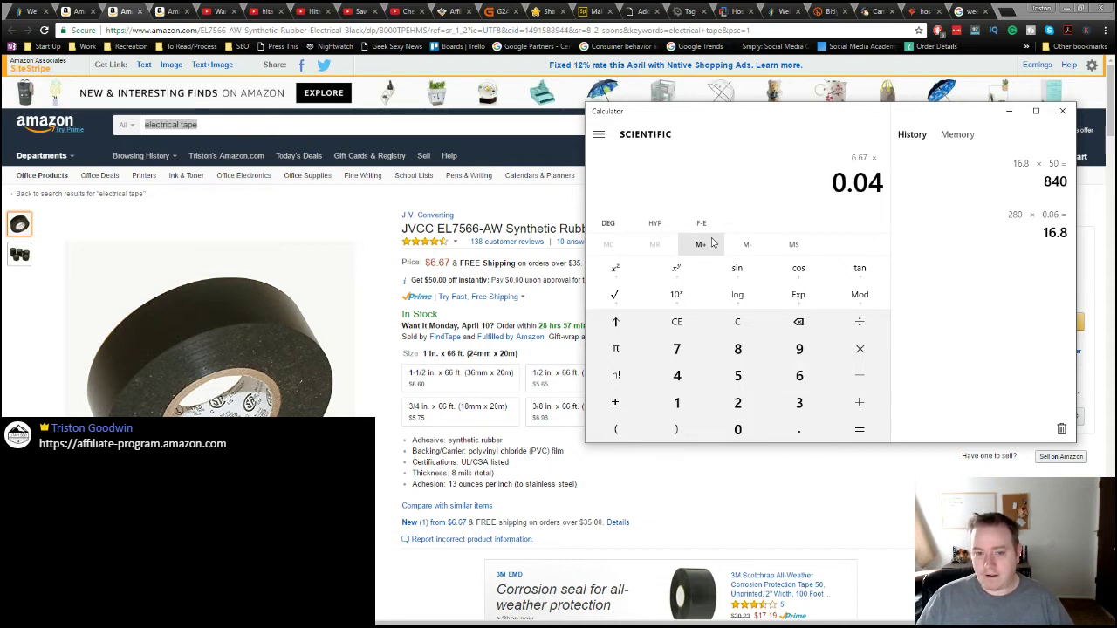
pyautogui.press('Return')
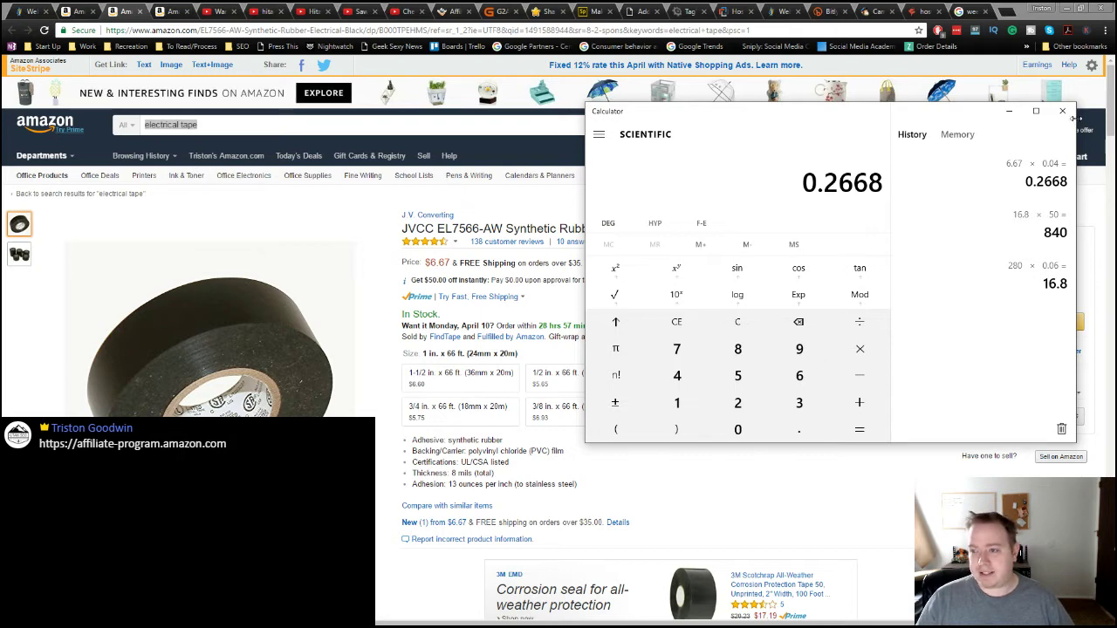
pyautogui.click(206, 138)
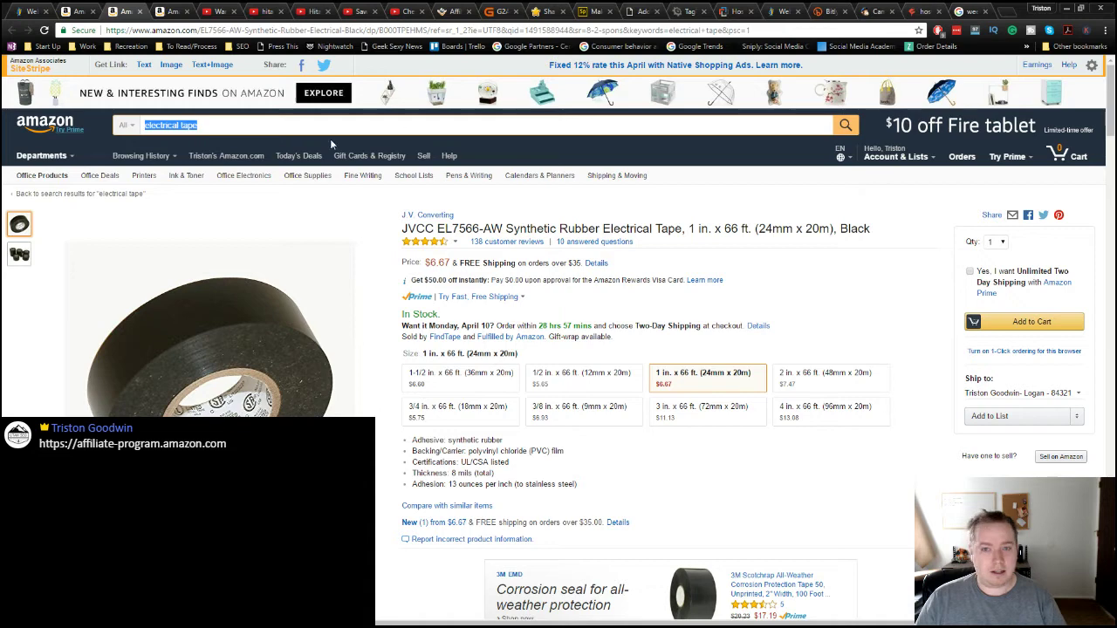
# Step: In KWFinder, search the keywords 'electrical tape' and then 'electrical tape reviews'
pyautogui.click(877, 11)
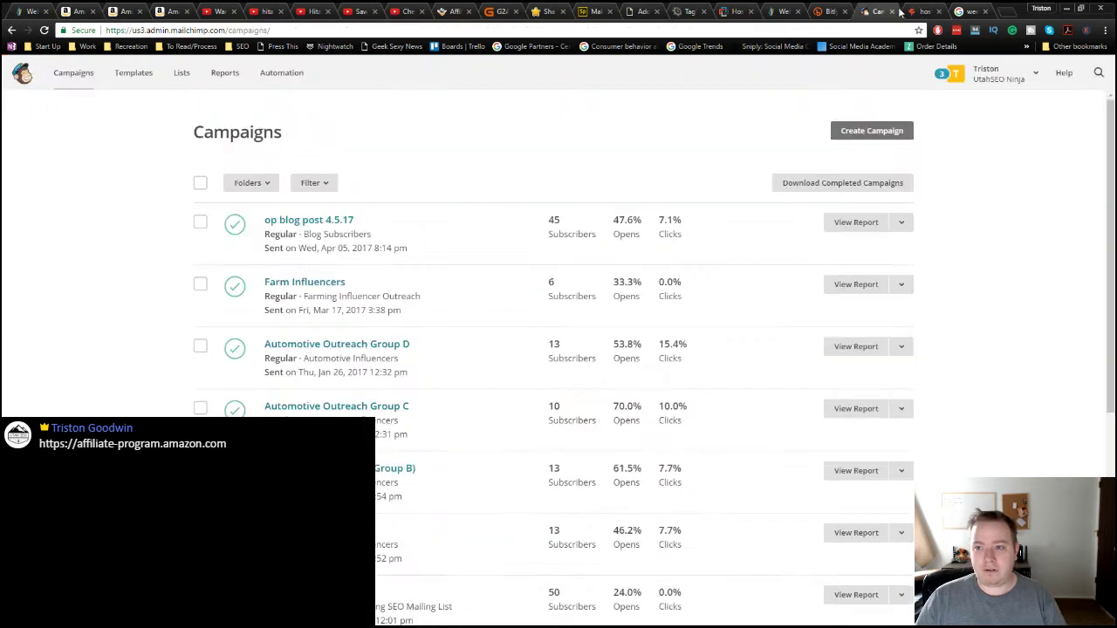
pyautogui.click(908, 12)
pyautogui.moveTo(162, 123); pyautogui.dragTo(6, 121)
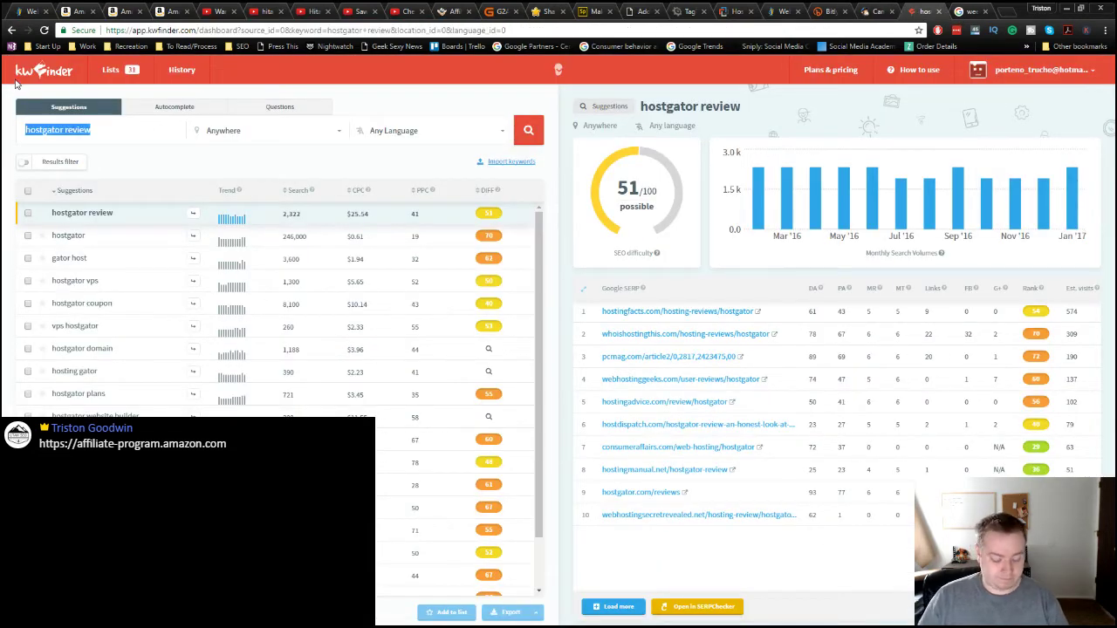
pyautogui.hotkey('ctrl', 'v')
pyautogui.press('Return')
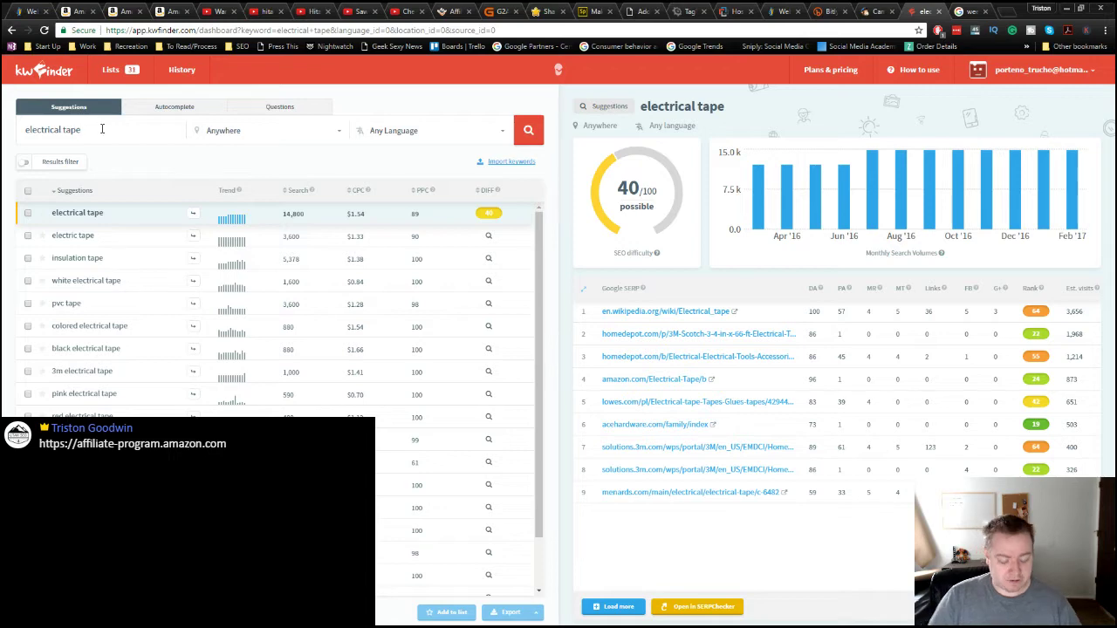
pyautogui.write('reviews')
pyautogui.press('Return')
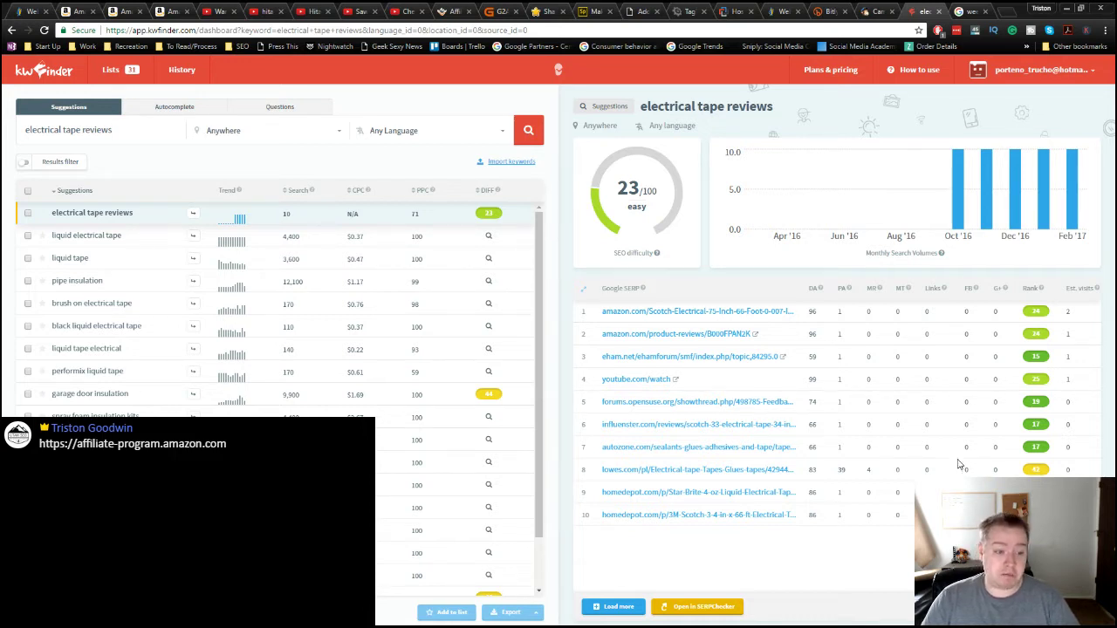
# Step: Check liquid electrical tape's 33/100 difficulty and open its ranking YouTube video
pyautogui.click(105, 237)
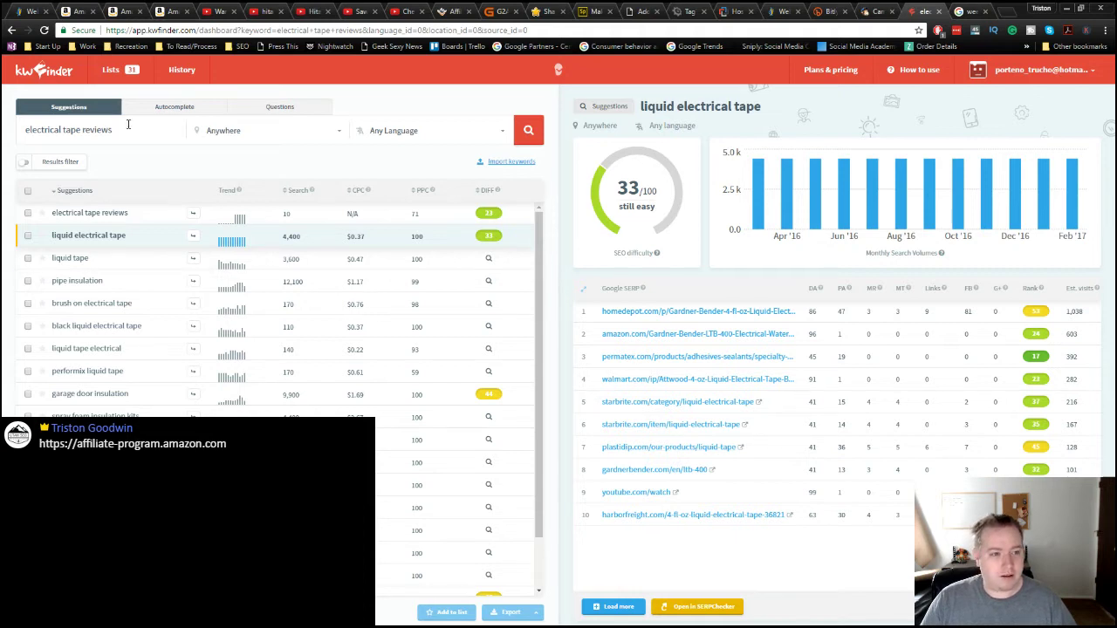
pyautogui.moveTo(128, 127); pyautogui.dragTo(4, 126)
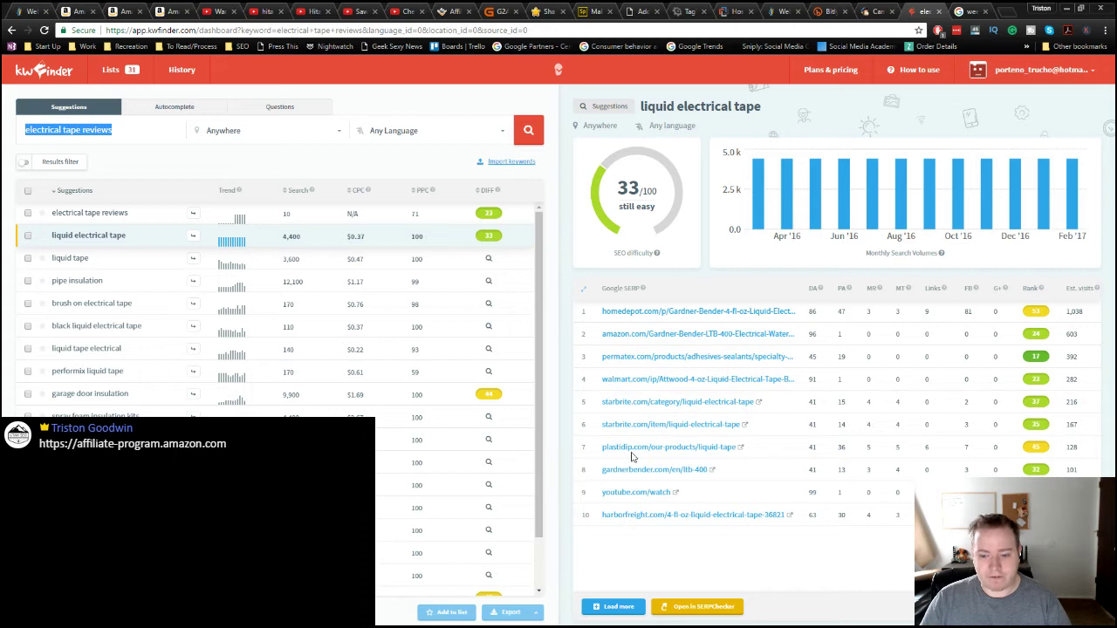
pyautogui.keyDown('ctrl'); pyautogui.click(643, 494); pyautogui.keyUp('ctrl')
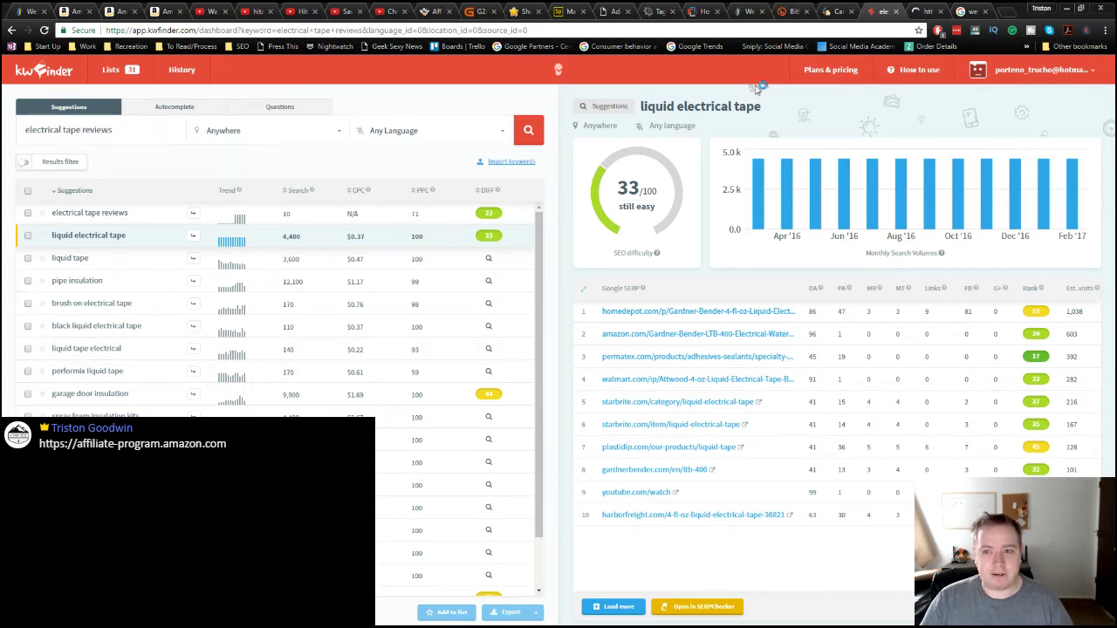
pyautogui.click(931, 12)
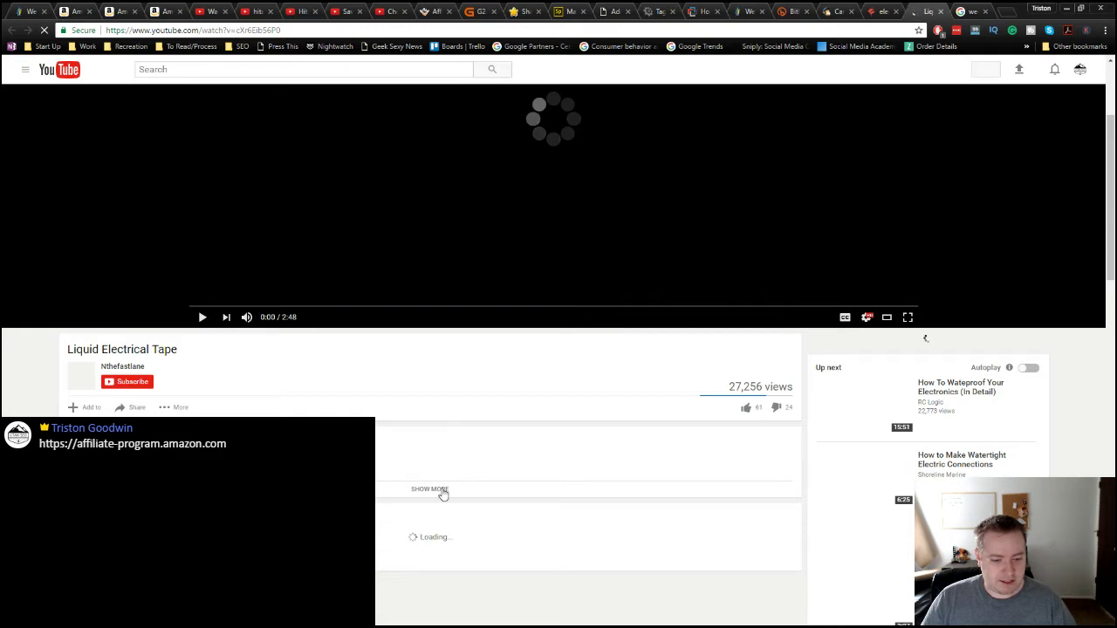
# Step: Review the video's vidIQ stats: 27,256 views, 54 referring sites, 50.2 overall and 12.6 SEO scores
pyautogui.scroll(-2, 441, 497)
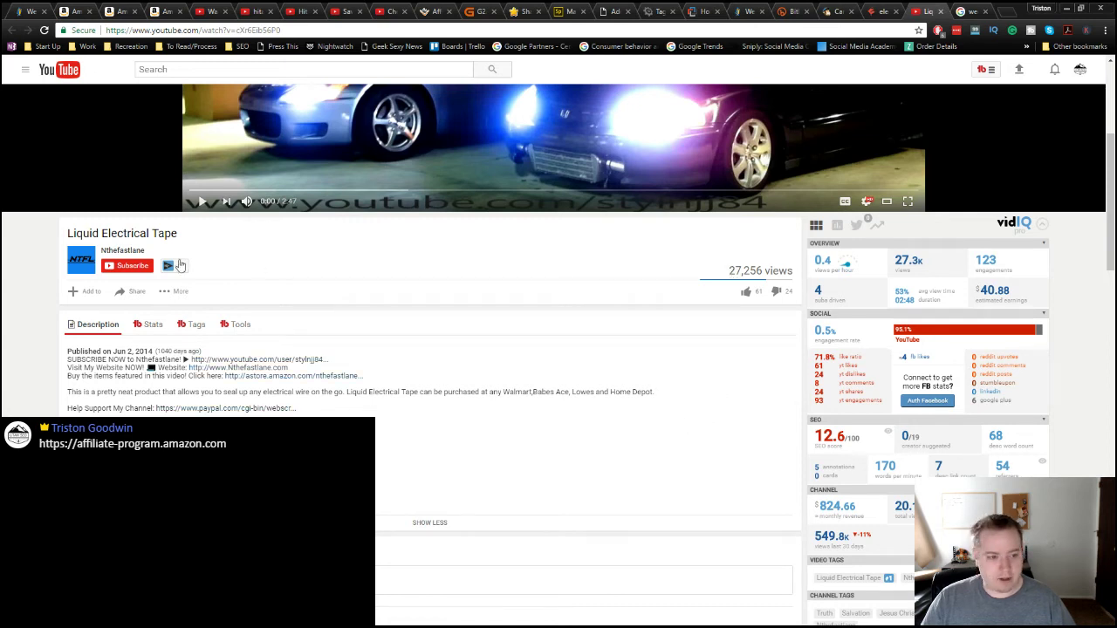
pyautogui.click(134, 253)
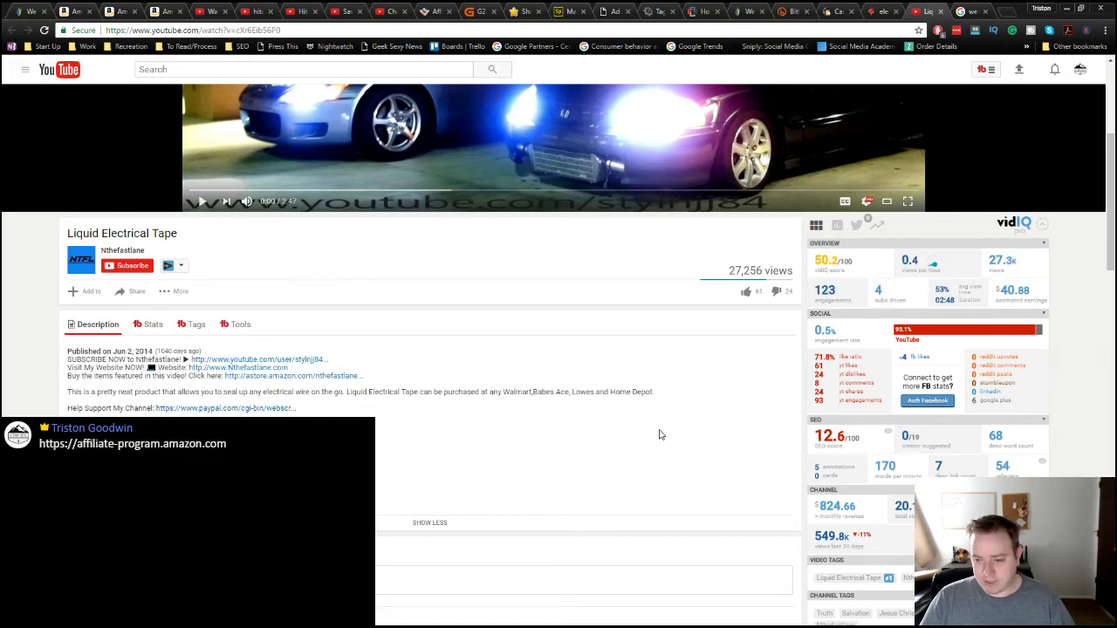
pyautogui.scroll(-2, 659, 435)
pyautogui.moveTo(818, 330)
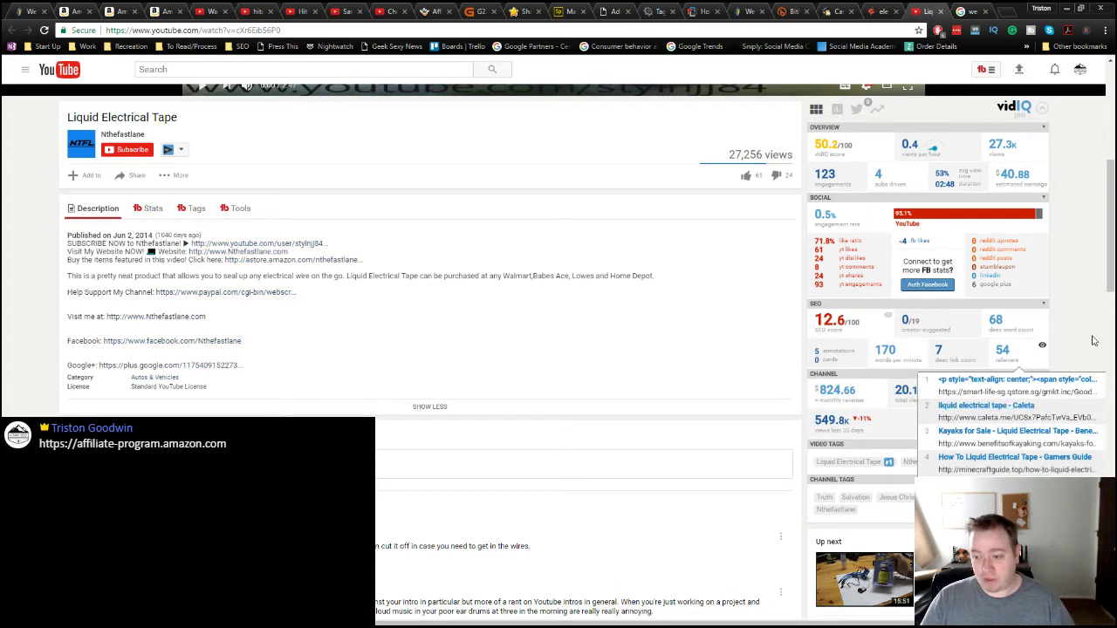
pyautogui.moveTo(1011, 360)
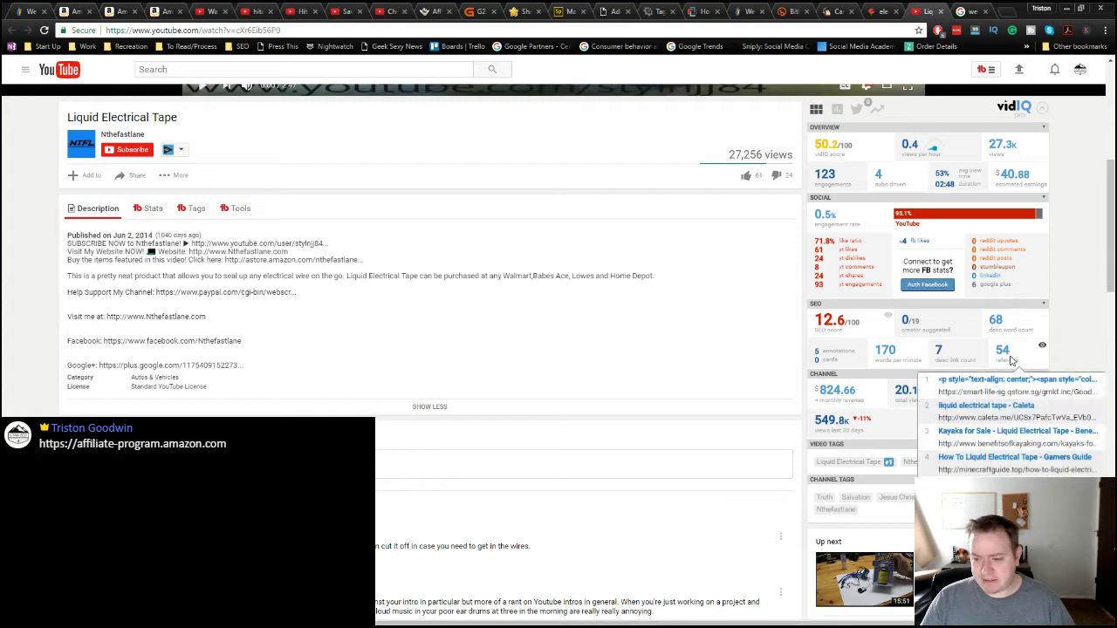
pyautogui.scroll(-1, 782, 552)
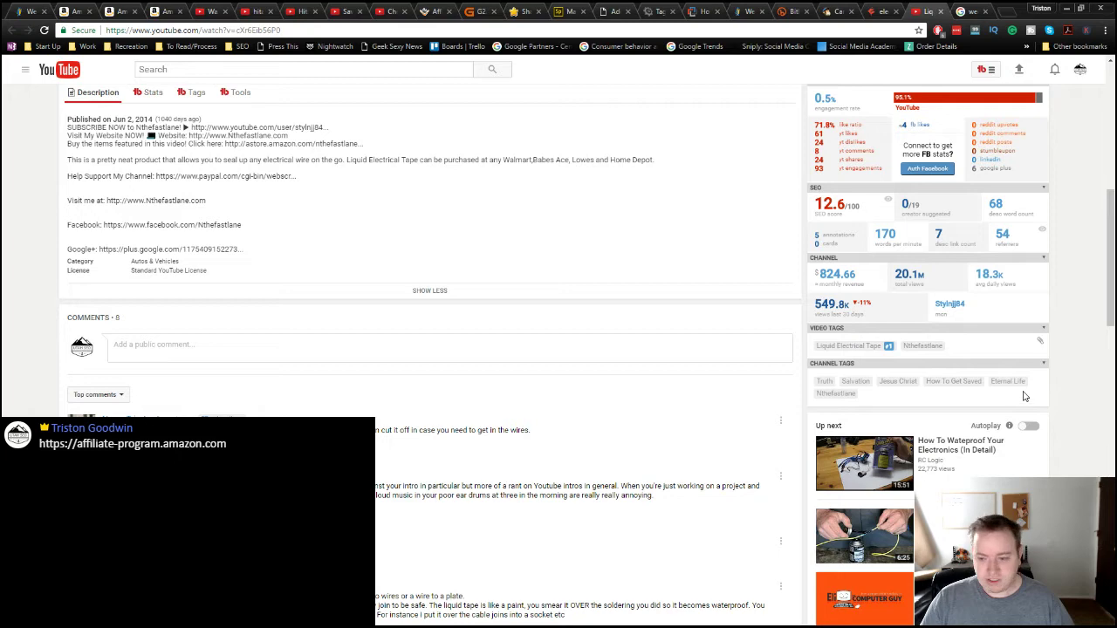
pyautogui.scroll(10, 1049, 401)
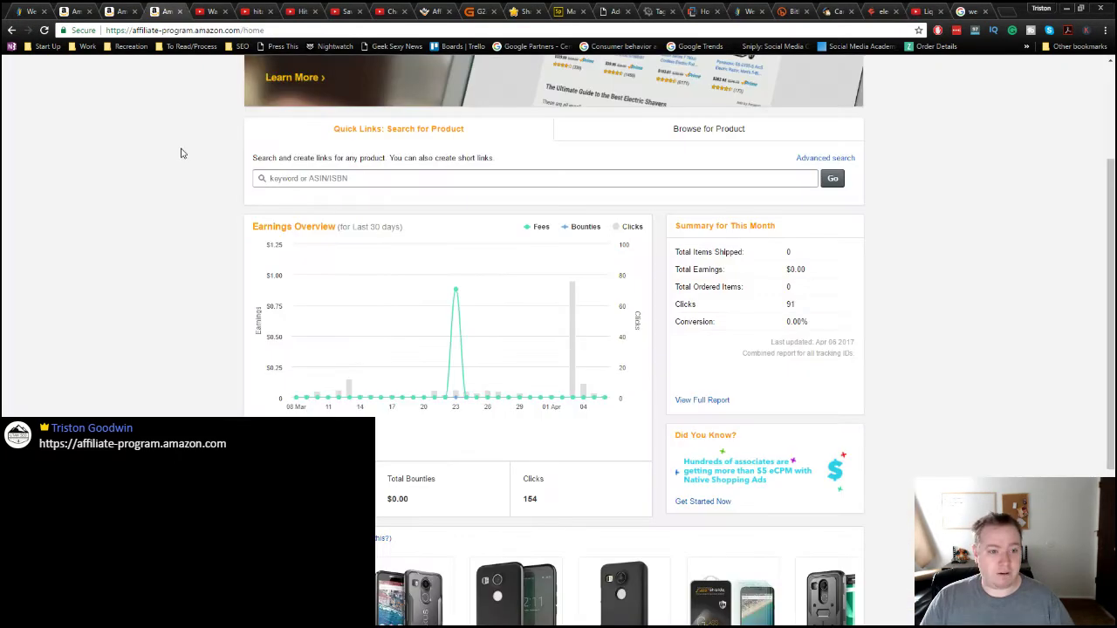
# Step: Close the Associates dashboard tab and search Amazon for 'liquid electrical tape', giving 209 results
pyautogui.click(164, 10)
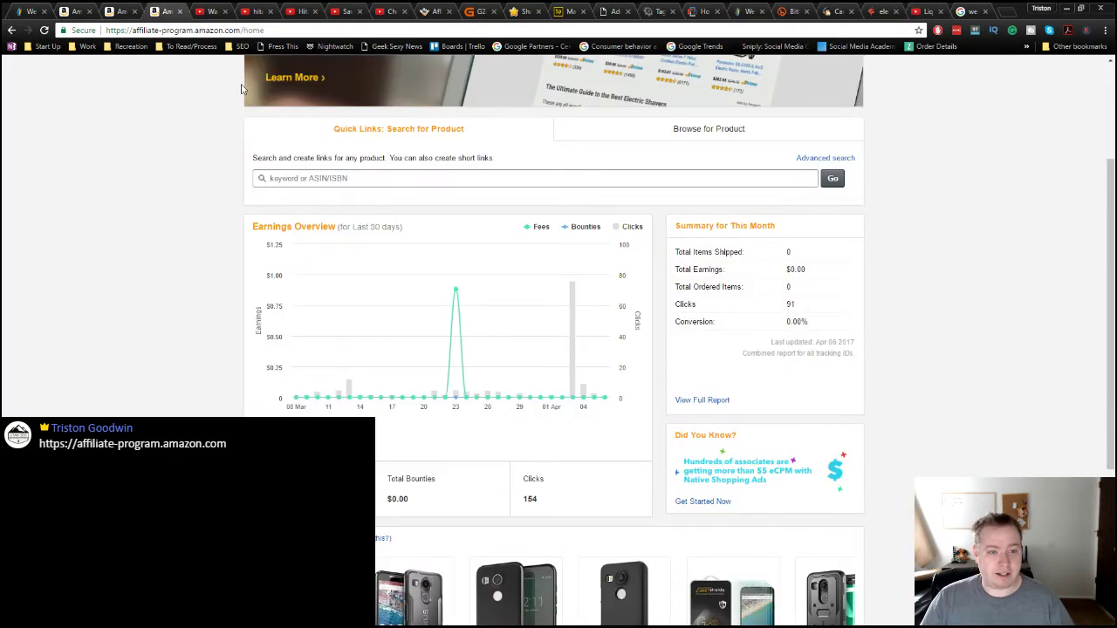
pyautogui.click(178, 11)
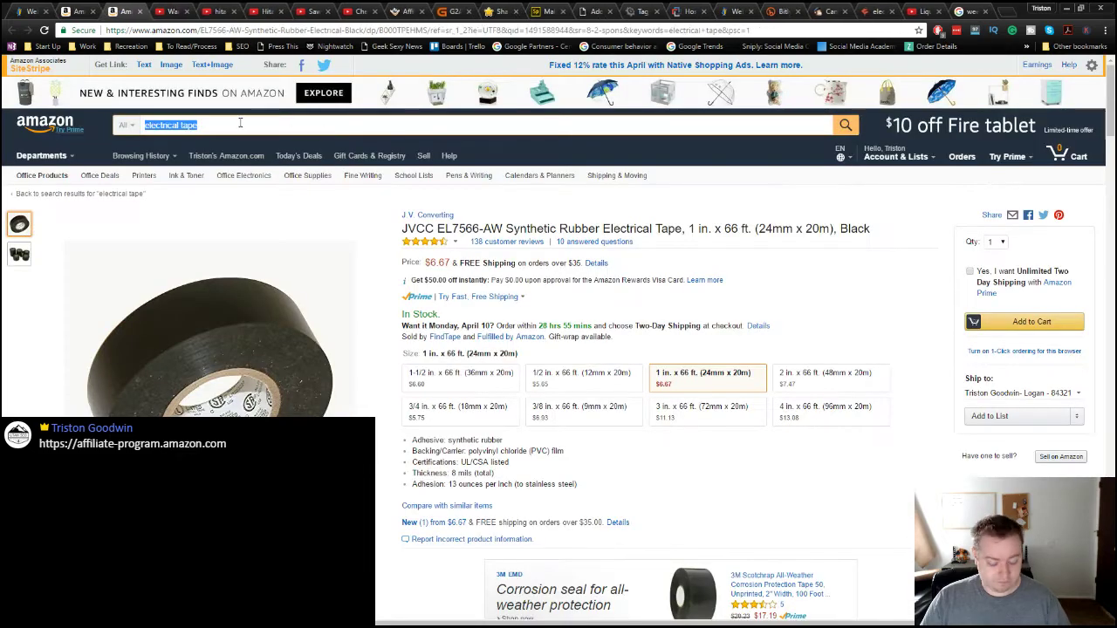
pyautogui.press('BackSpace')
pyautogui.press('BackSpace')
pyautogui.press('BackSpace')
pyautogui.press('BackSpace')
pyautogui.press('BackSpace')
pyautogui.press('BackSpace')
pyautogui.press('BackSpace')
pyautogui.press('BackSpace')
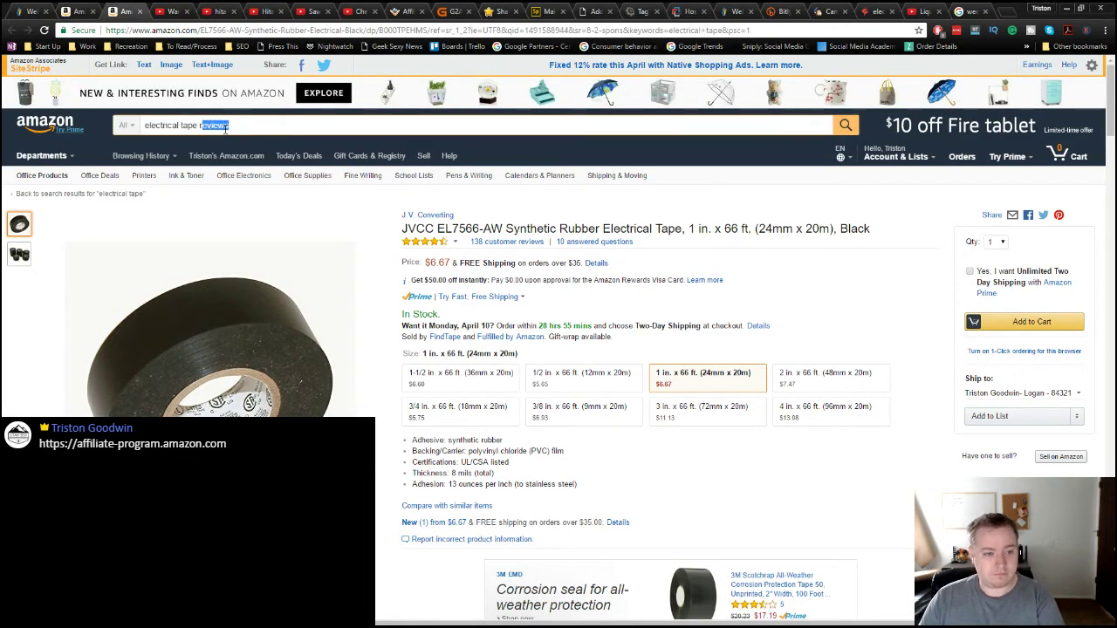
pyautogui.press('Return')
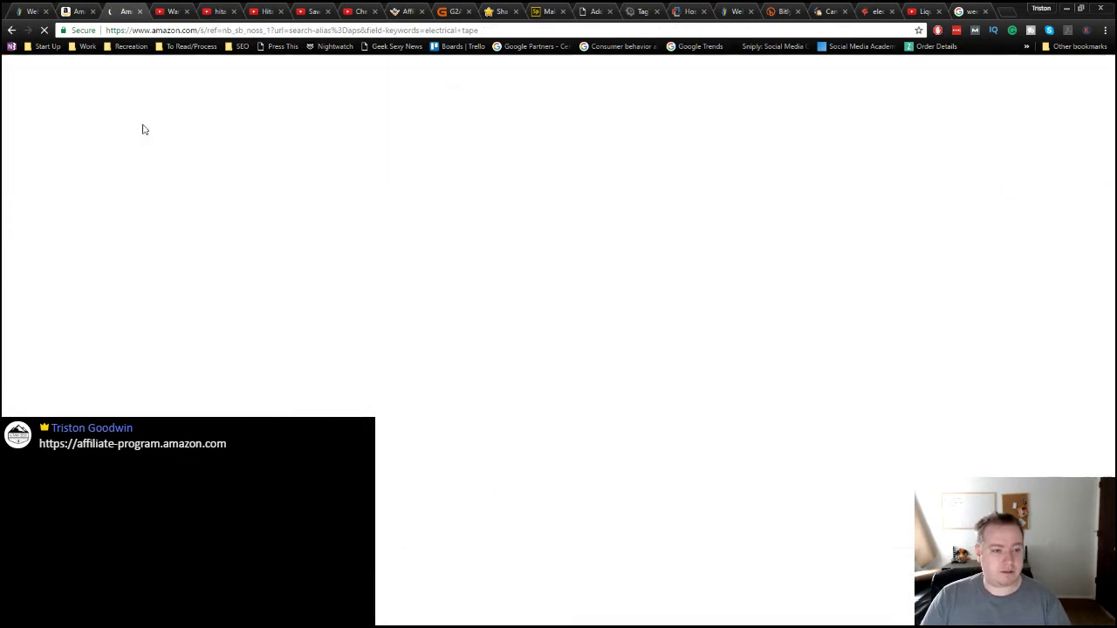
pyautogui.click(146, 125)
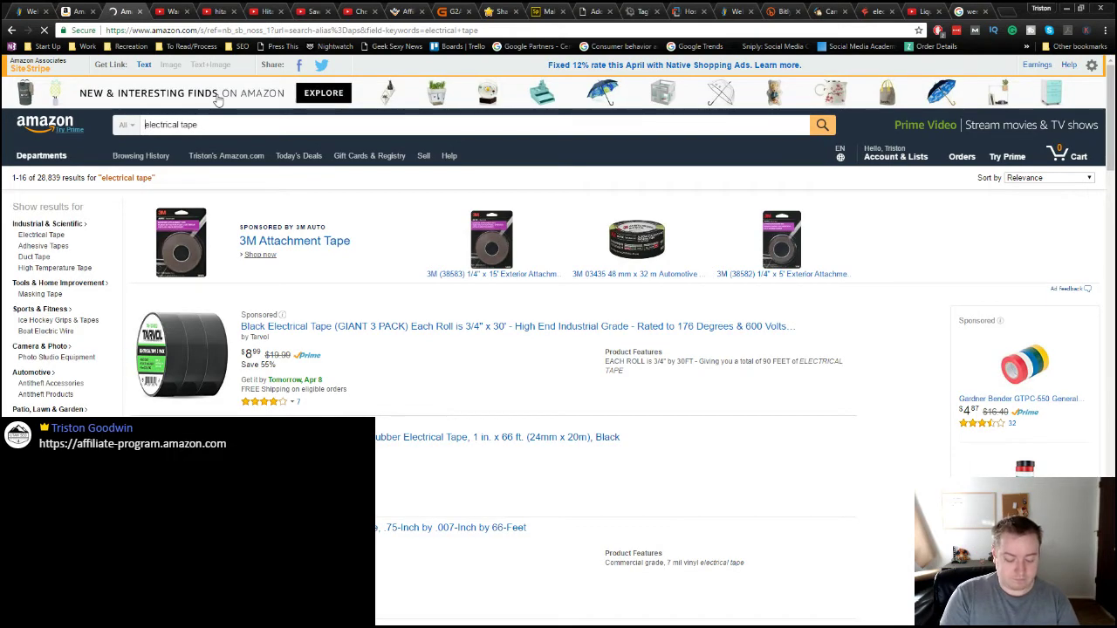
pyautogui.write('liquid')
pyautogui.press('Return')
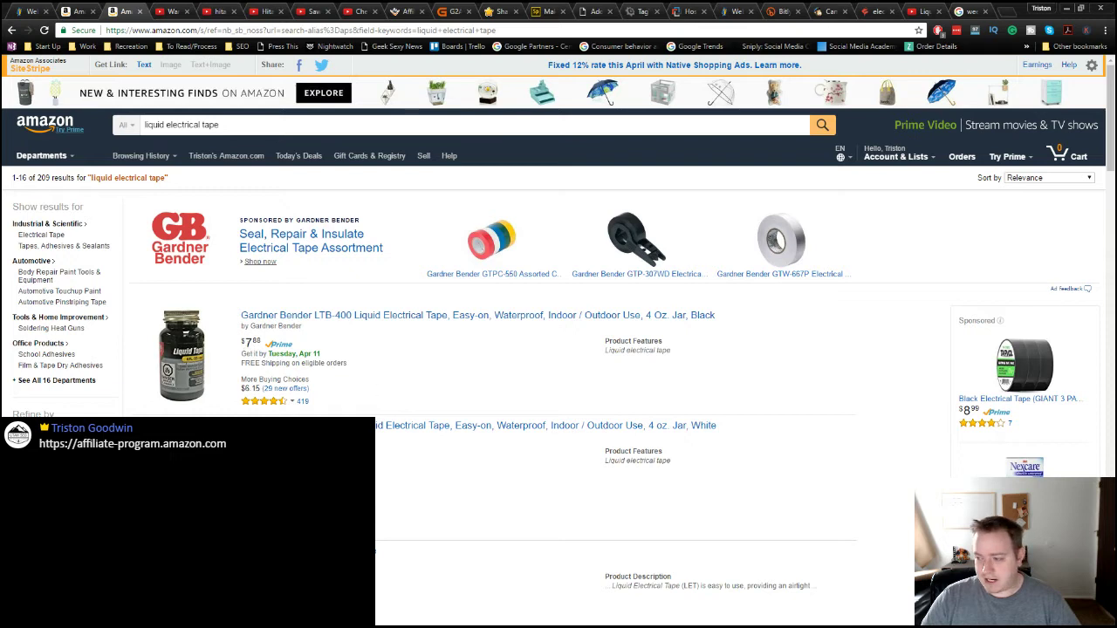
# Step: Compute 7.88 × 0.04 = 0.3152 in Calculator
pyautogui.hotkey('alt', 'Tab')
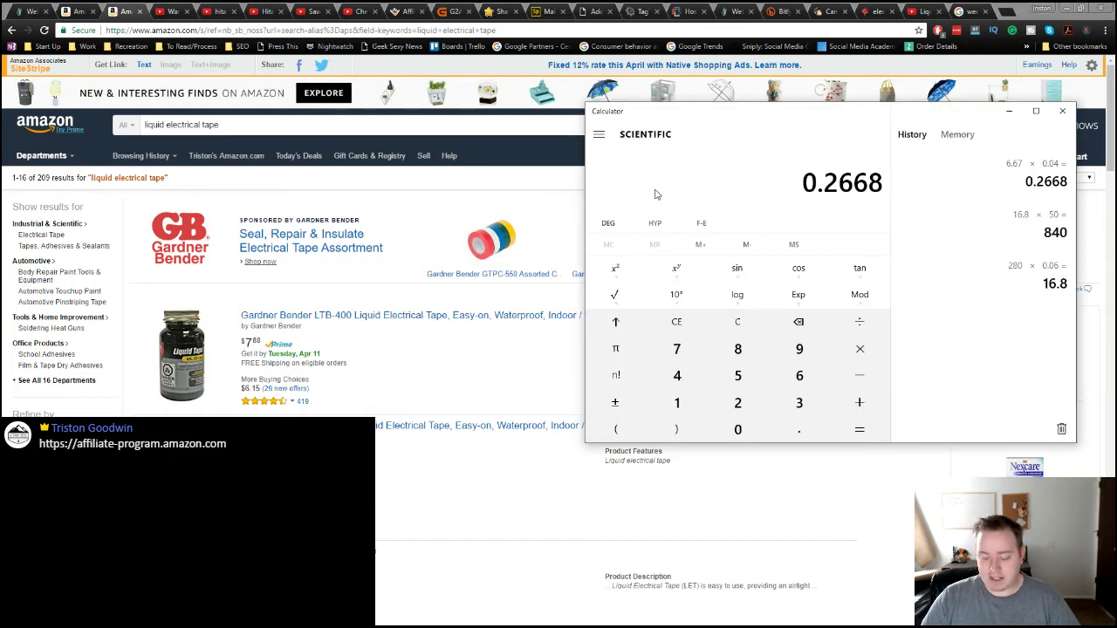
pyautogui.write('7.88')
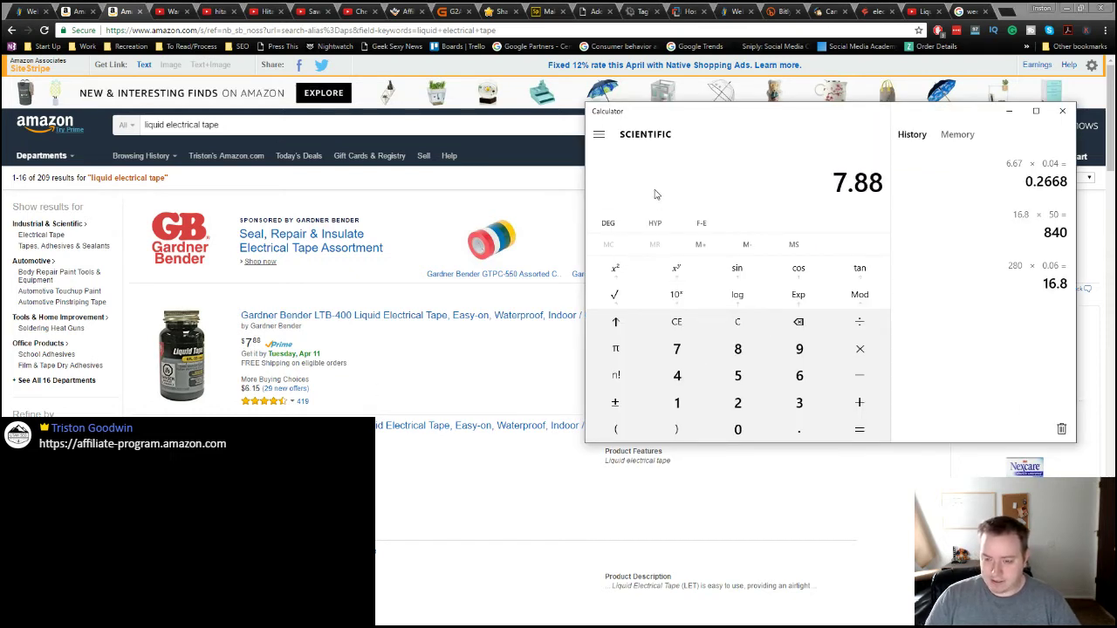
pyautogui.write('*0.04')
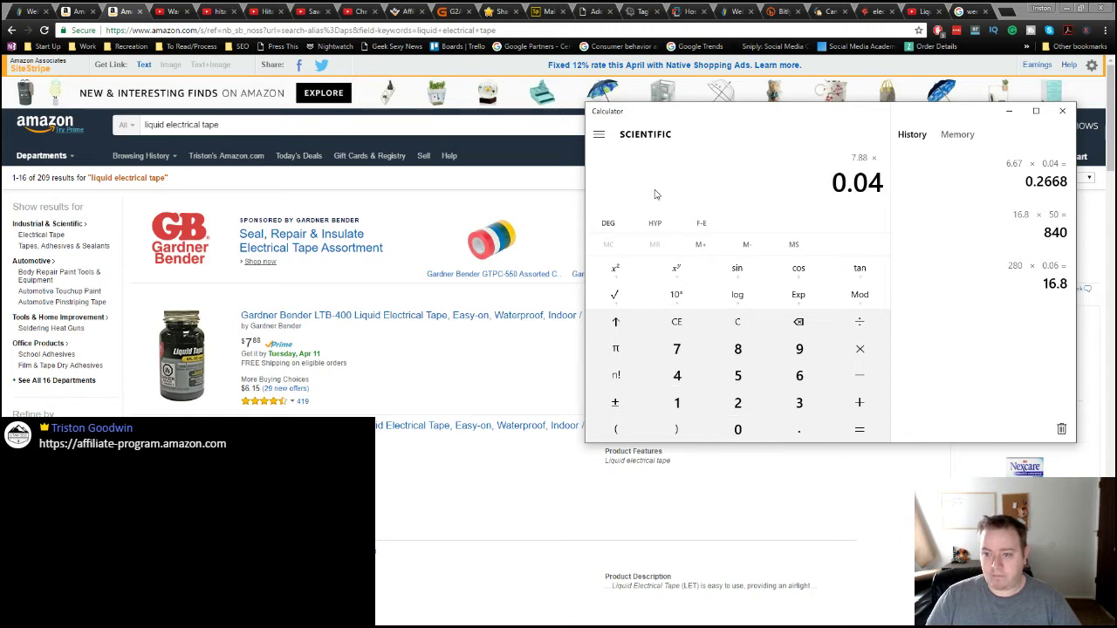
pyautogui.press('Return')
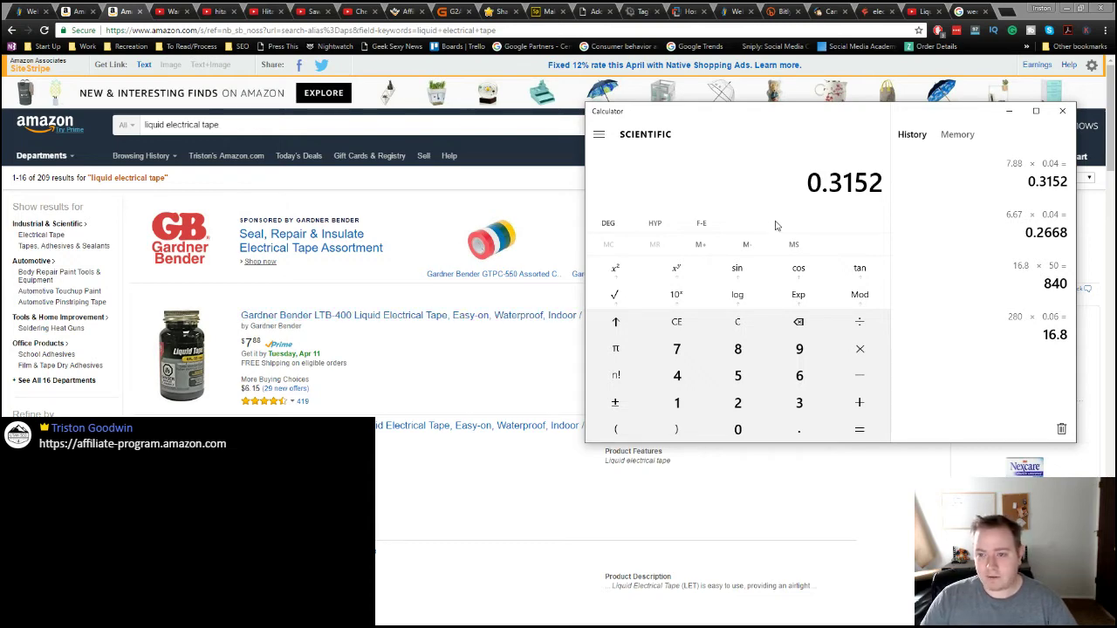
# Step: Take KWFinder's 1,038 estimated visits and multiply 0.3152 by 1038 to get 327.1776
pyautogui.click(1011, 114)
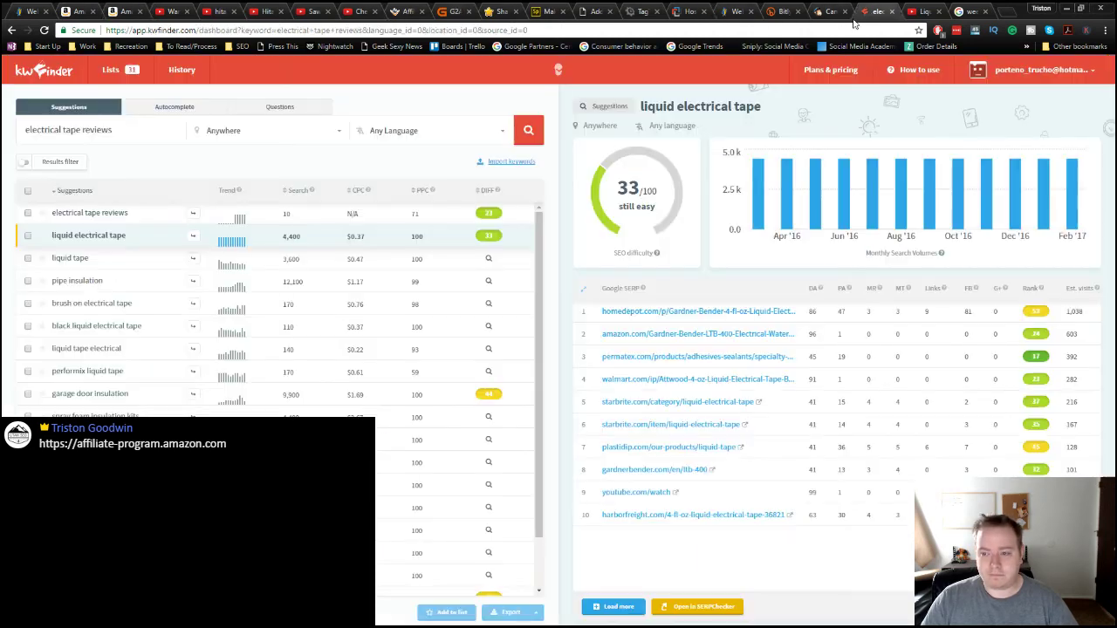
pyautogui.click(874, 11)
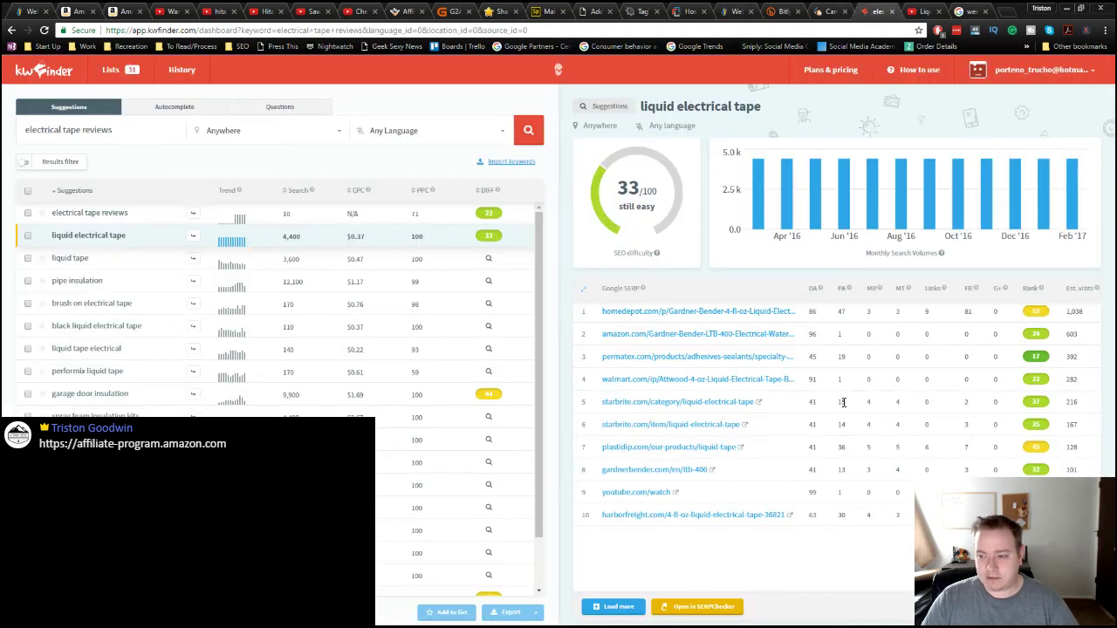
pyautogui.doubleClick(1075, 312)
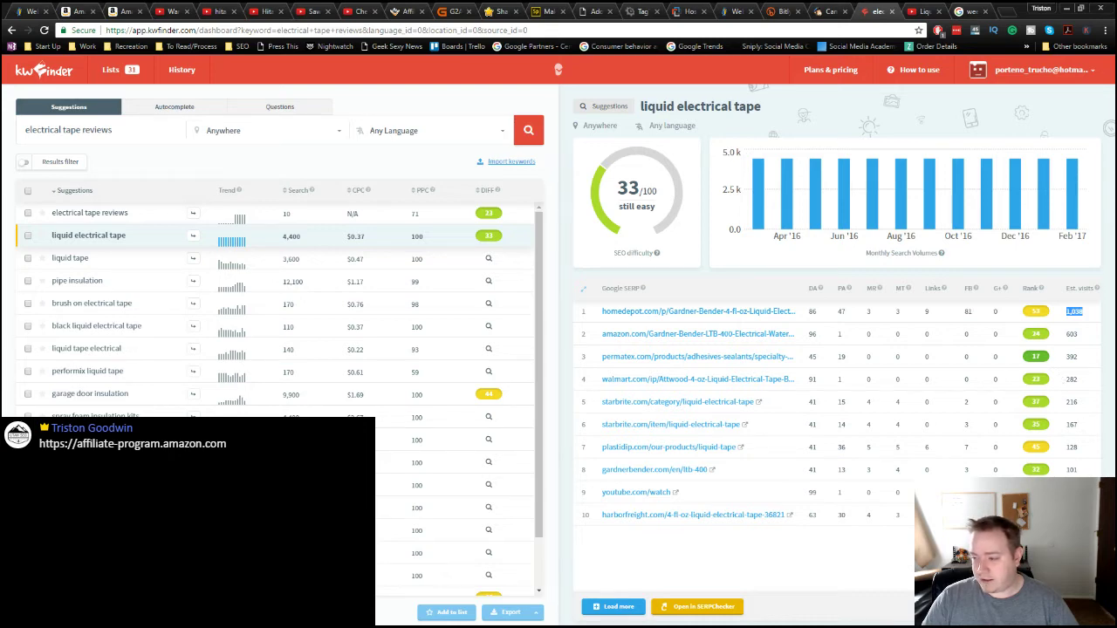
pyautogui.hotkey('alt', 'Tab')
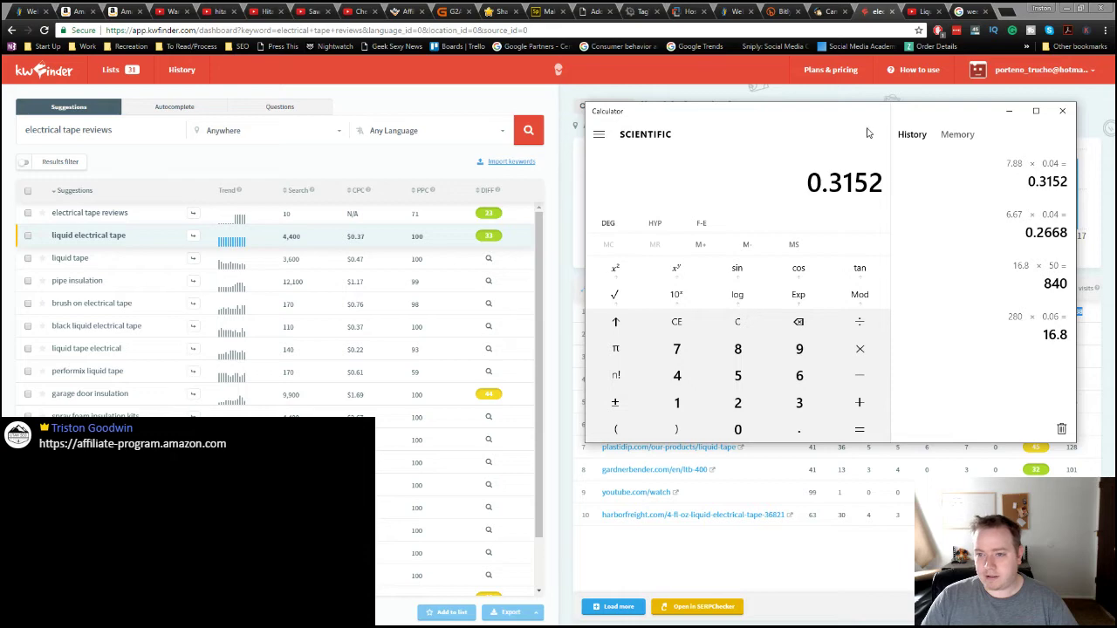
pyautogui.moveTo(940, 114); pyautogui.dragTo(684, 133)
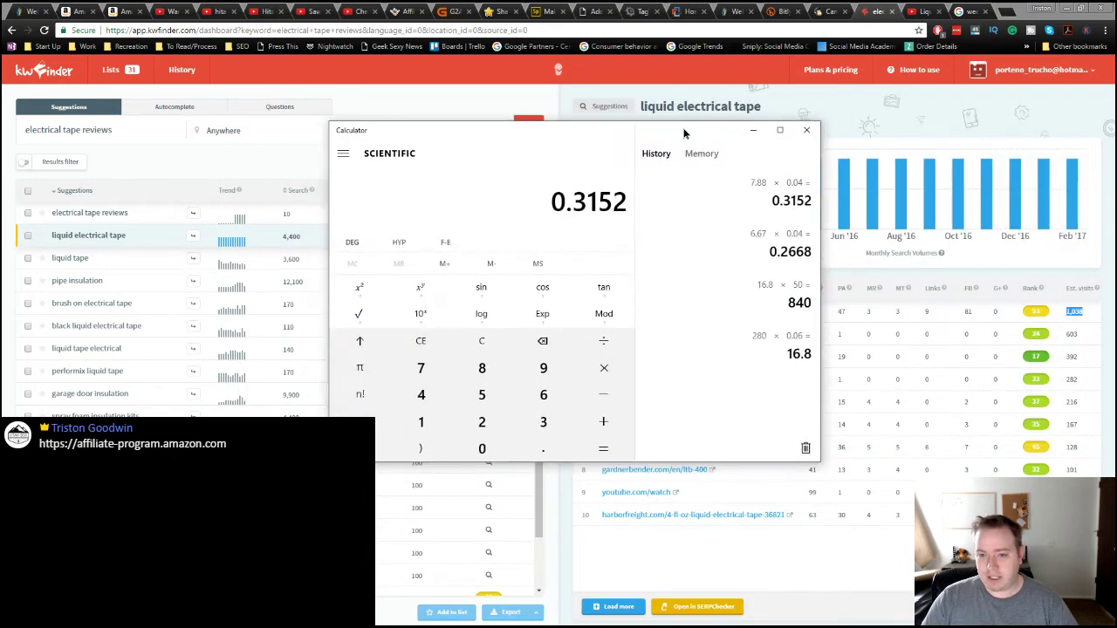
pyautogui.press('*')
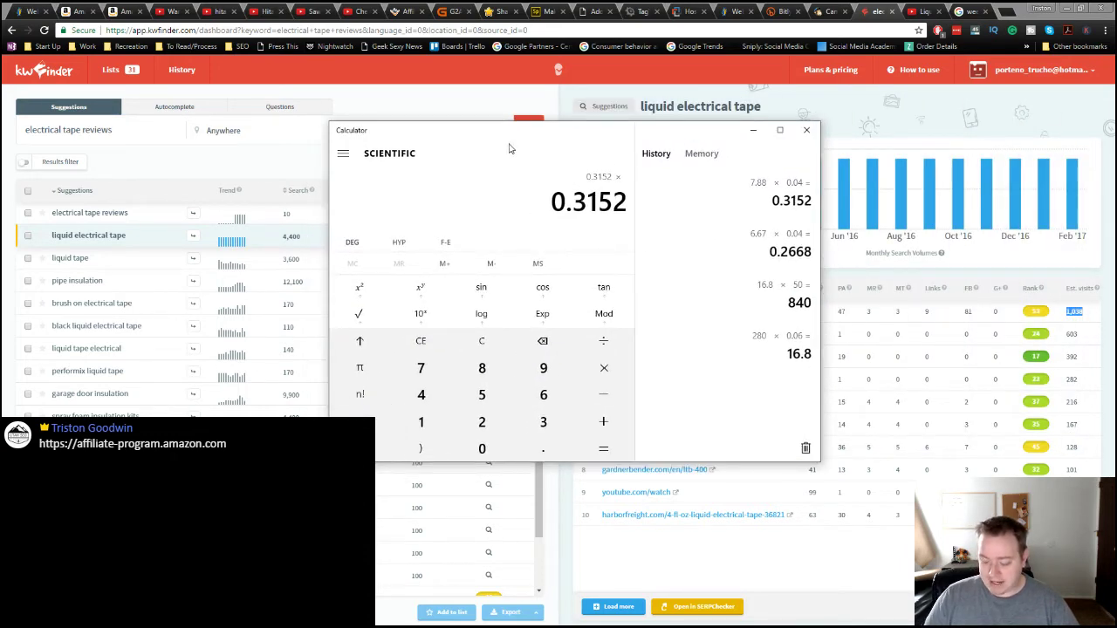
pyautogui.write('1038')
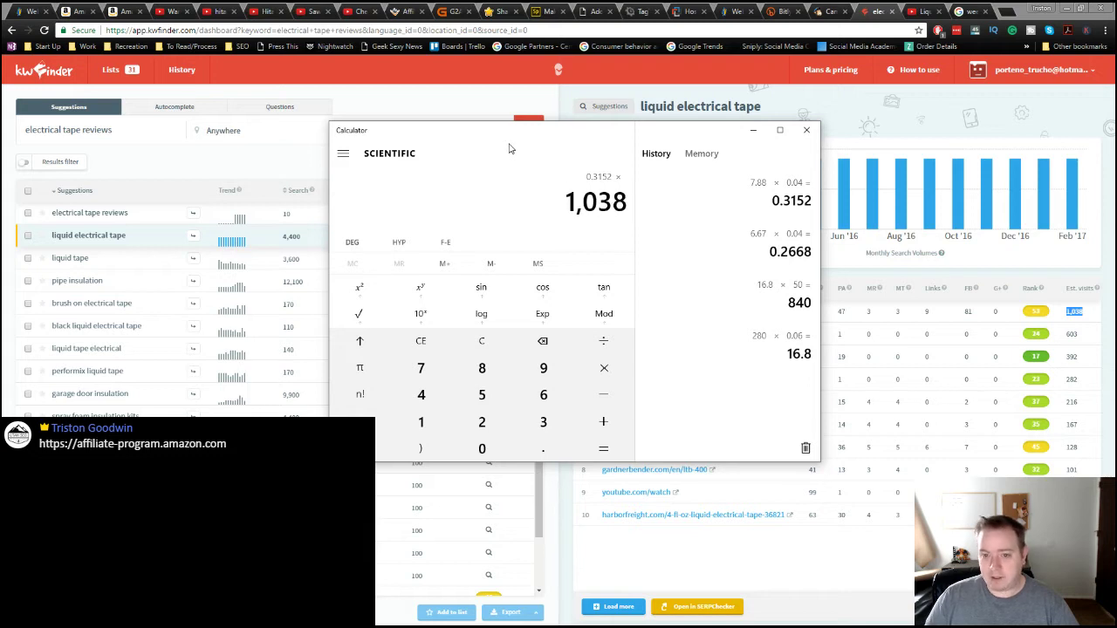
pyautogui.press('Return')
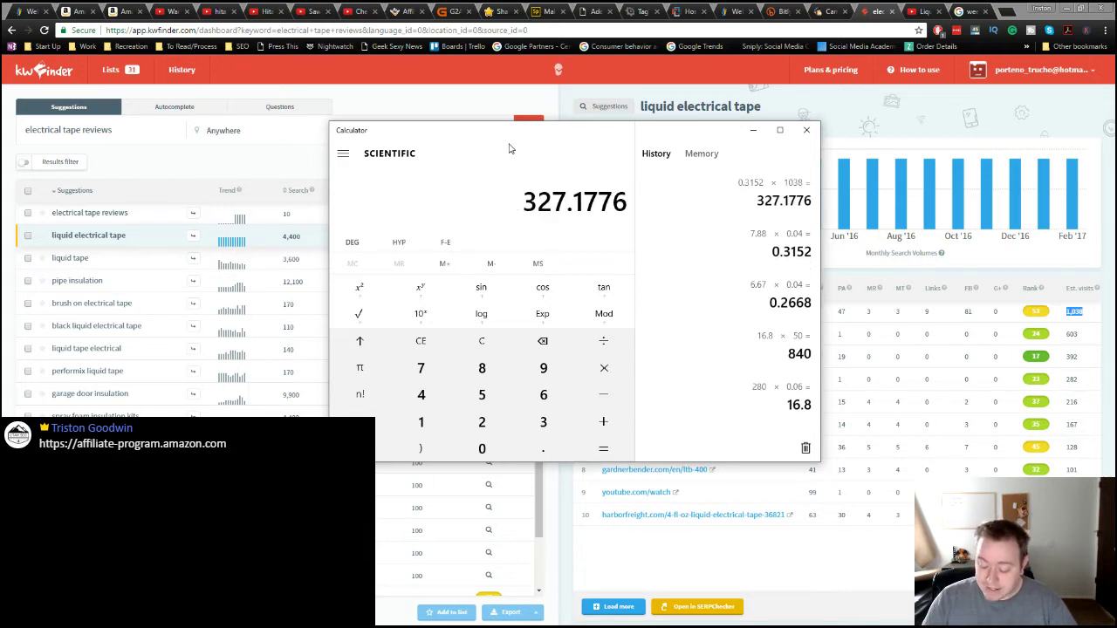
# Step: Begin multiplying 327.1776 by the 0.05 commission rate
pyautogui.press('*')
pyautogui.write('1')
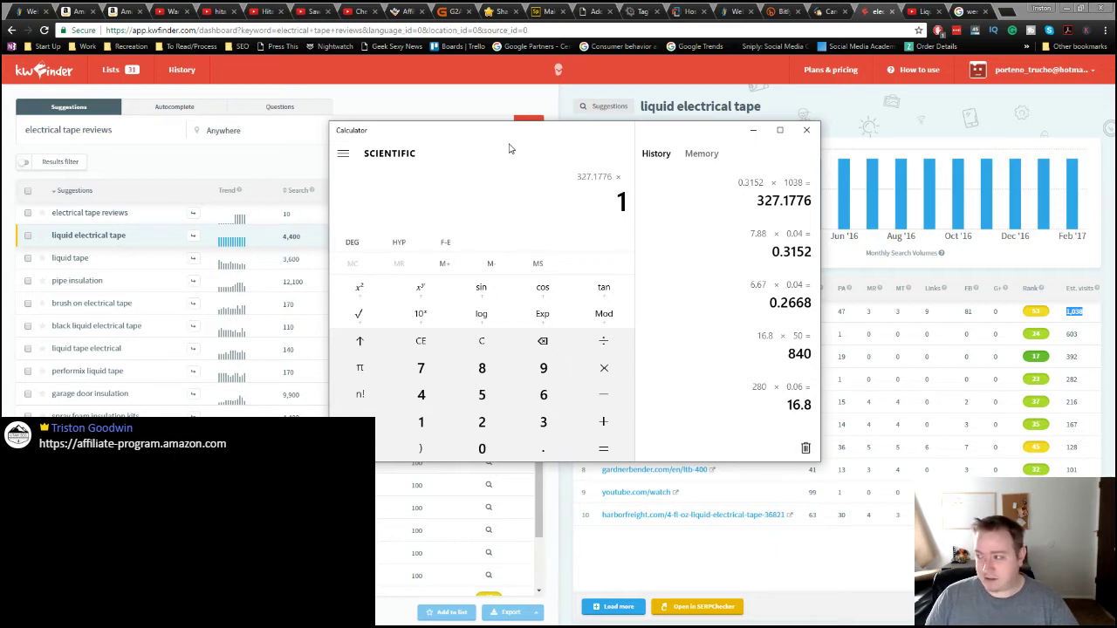
pyautogui.press('Return')
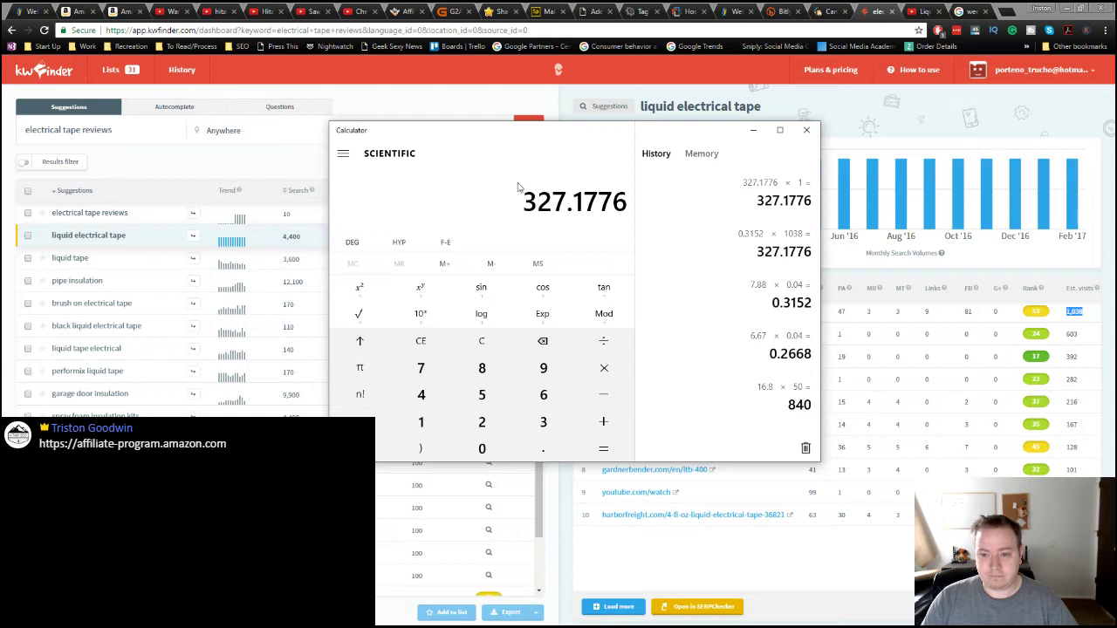
pyautogui.press('*')
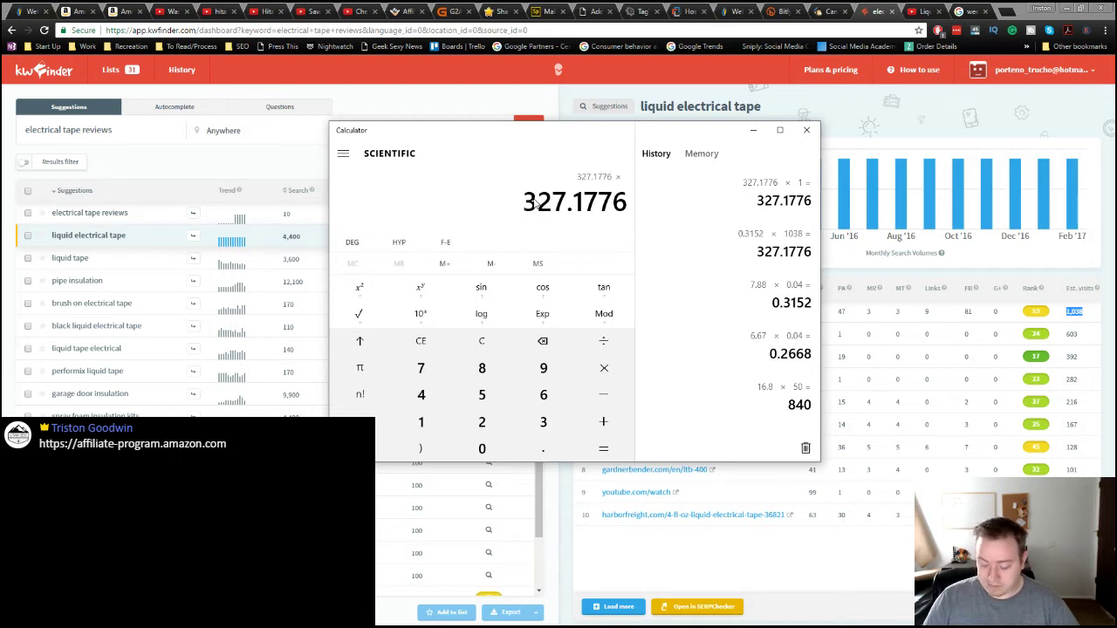
pyautogui.write('.1')
pyautogui.press('BackSpace')
# Step: Finish 327.1776 × 0.05 = 16.35888, then compute 7.88 × 0.07 × 50 = 27.58
pyautogui.write('05')
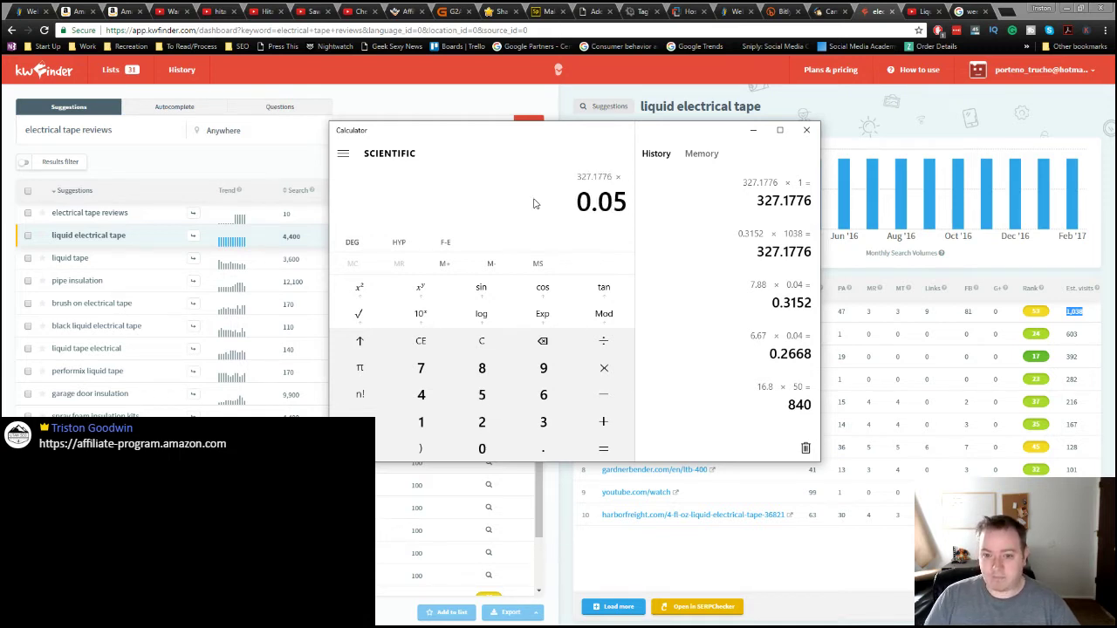
pyautogui.press('Return')
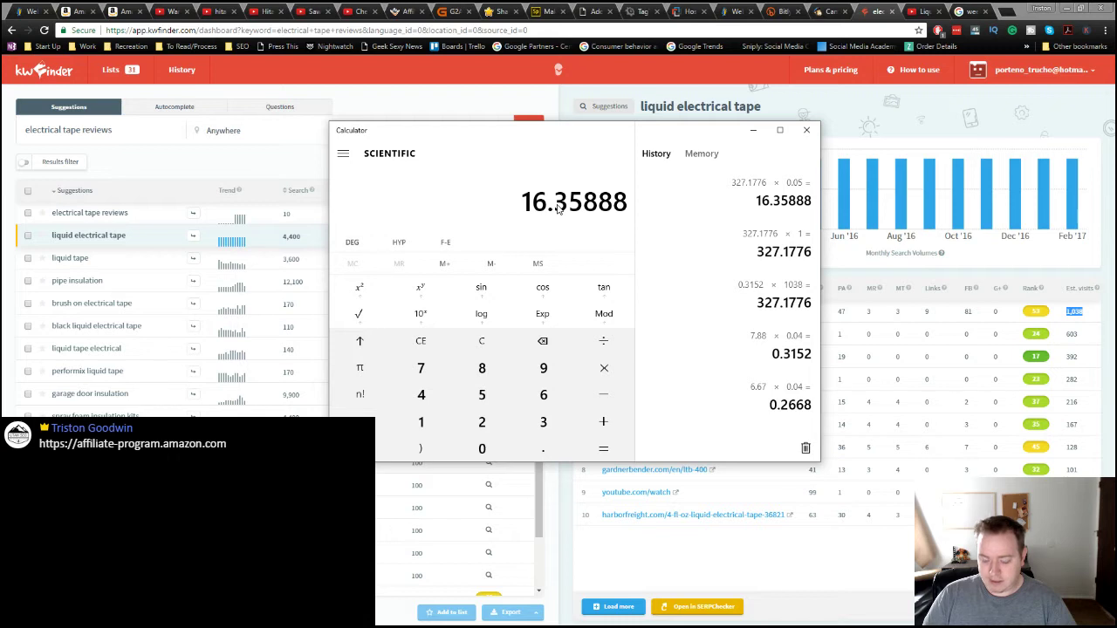
pyautogui.write('7.88*0.07')
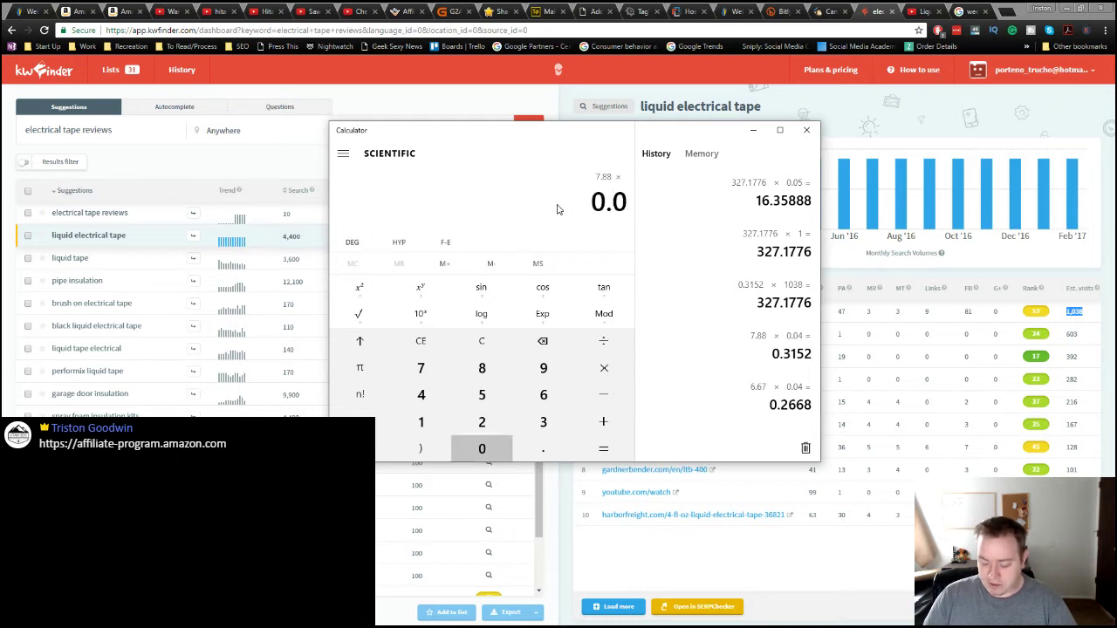
pyautogui.press('Return')
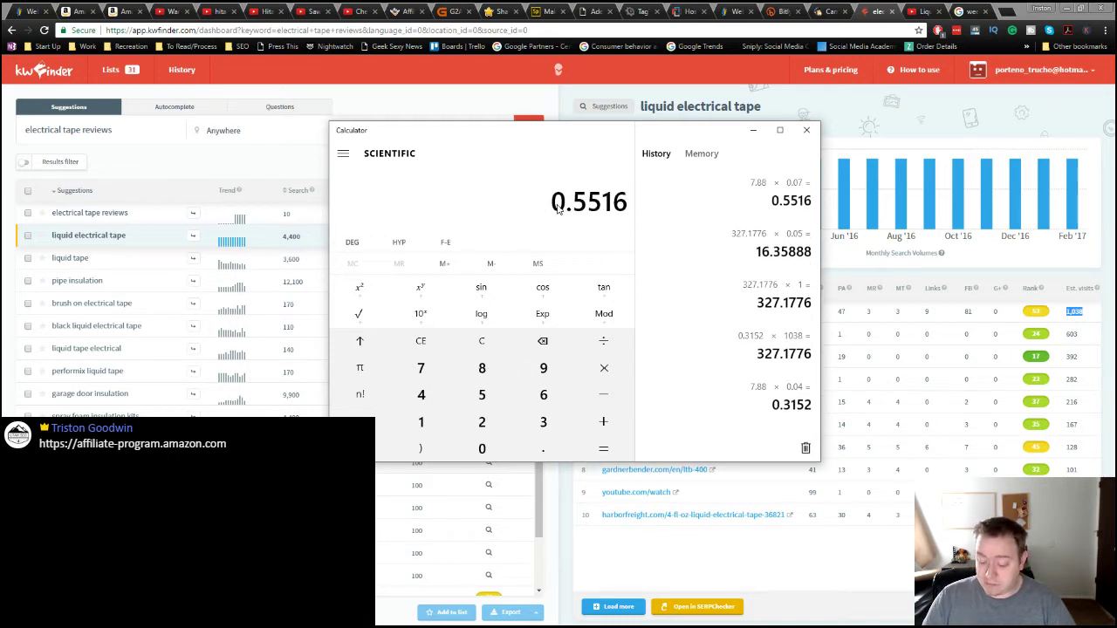
pyautogui.write('50')
pyautogui.press('Return')
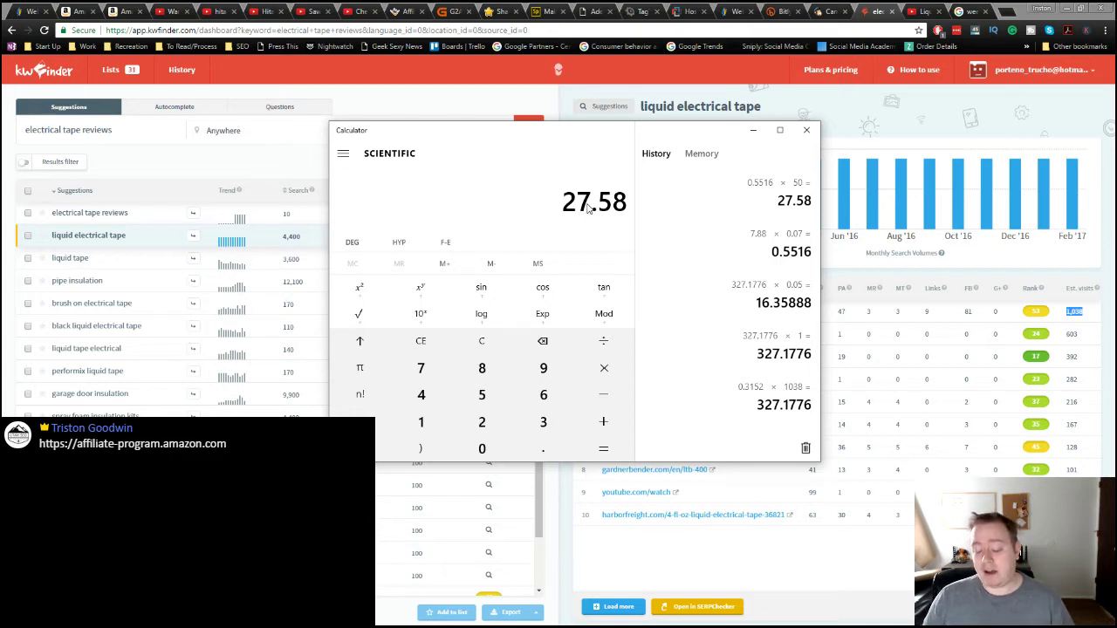
# Step: Multiply 27.58 by 100 to get 2,758, close Calculator and return to Amazon's electrical tape results
pyautogui.press('*')
pyautogui.write('100')
pyautogui.press('Return')
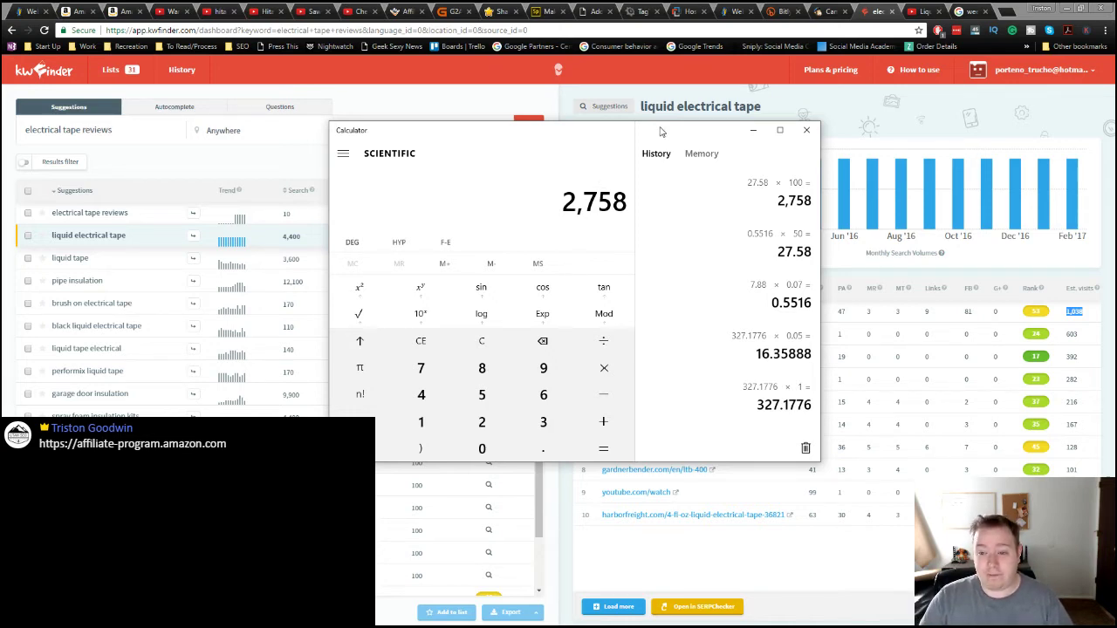
pyautogui.click(807, 132)
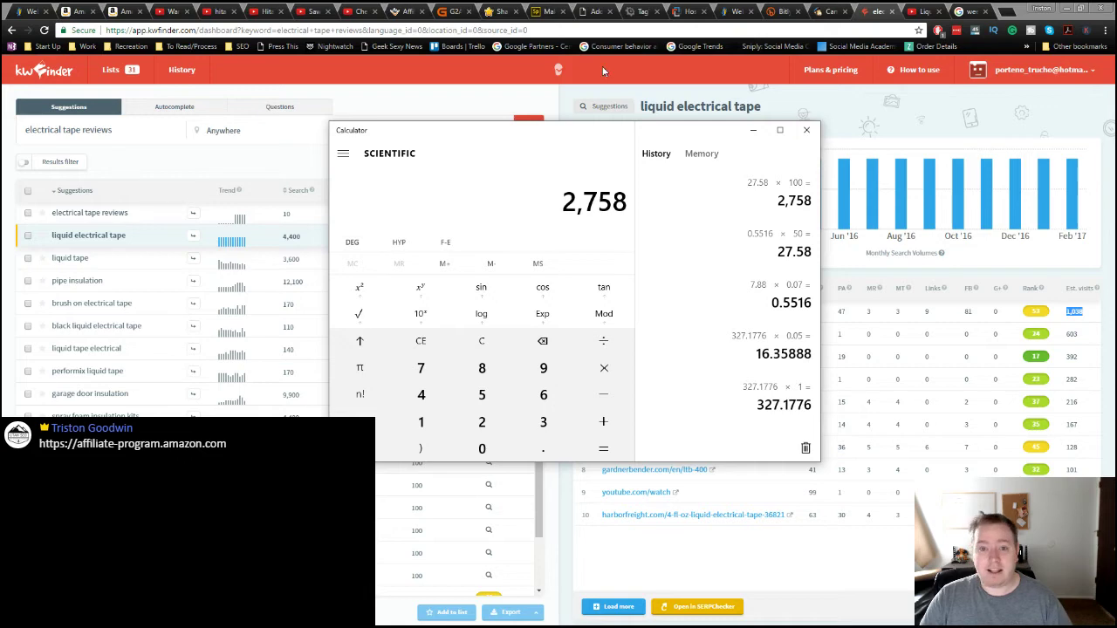
pyautogui.click(70, 12)
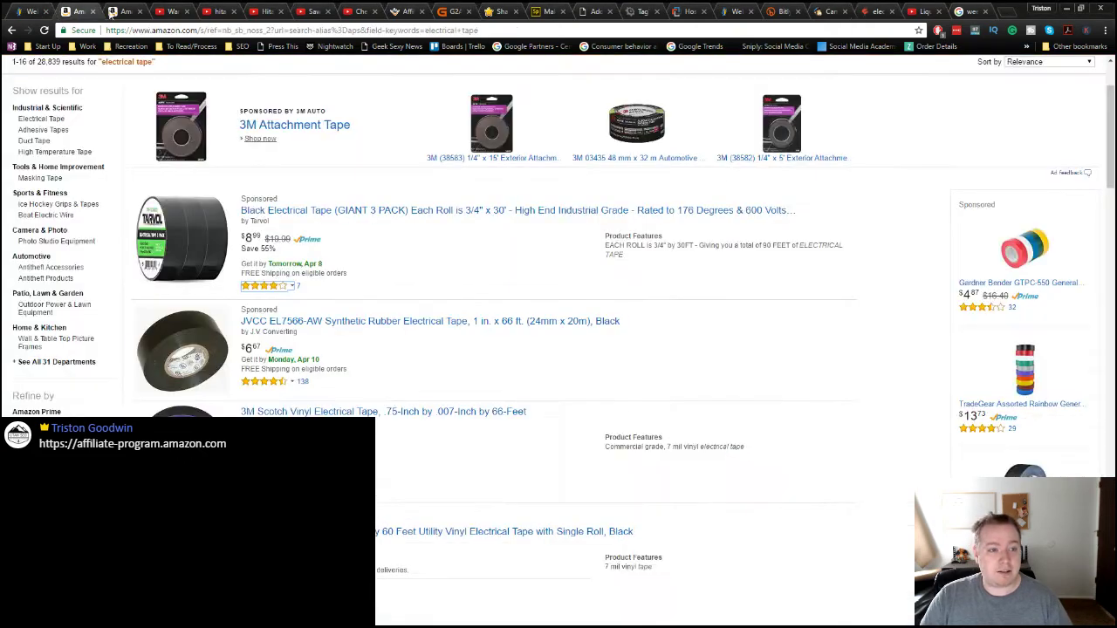
# Step: Switch to the Amazon tab with the liquid electrical tape results
pyautogui.click(126, 11)
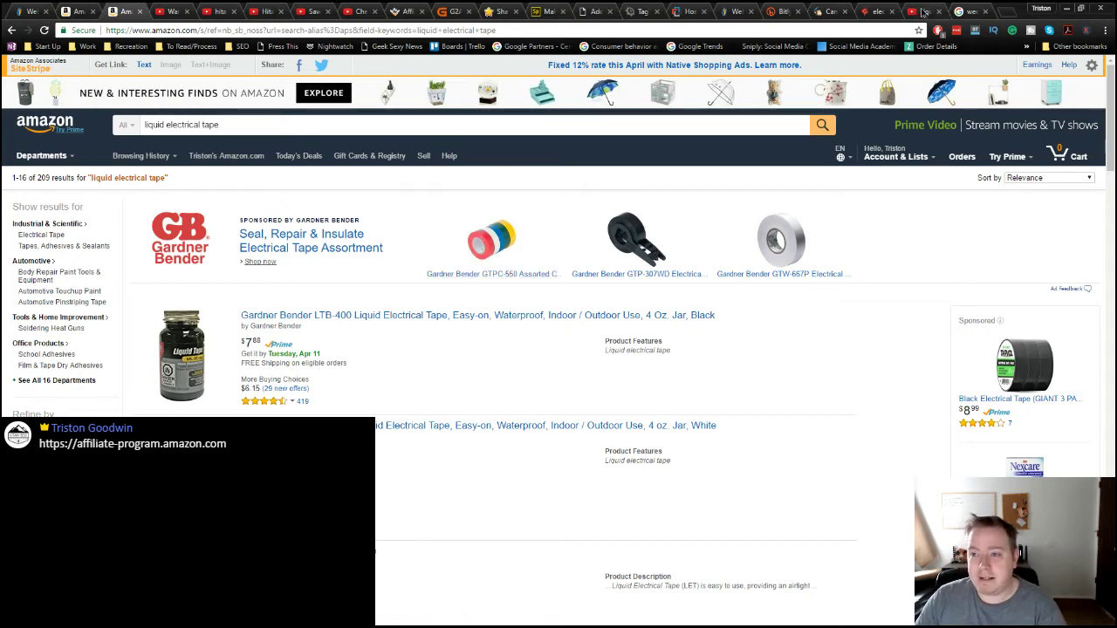
# Step: In KWFinder, search 'electrical tape' and then 'liquid electrical tape'
pyautogui.click(923, 11)
pyautogui.click(875, 11)
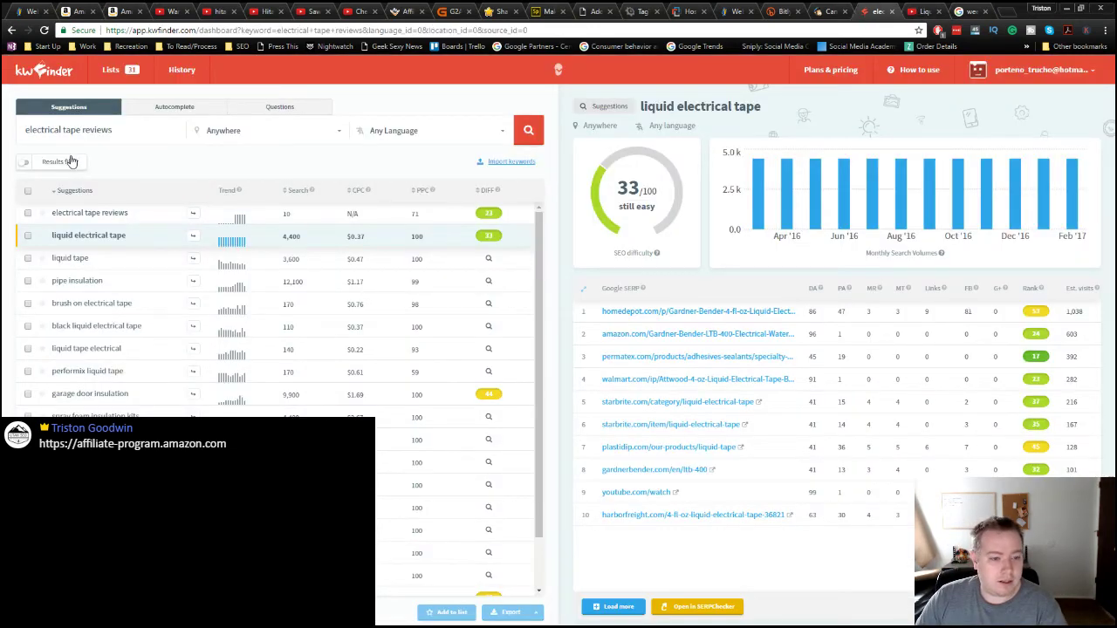
pyautogui.doubleClick(98, 129)
pyautogui.press('BackSpace')
pyautogui.press('BackSpace')
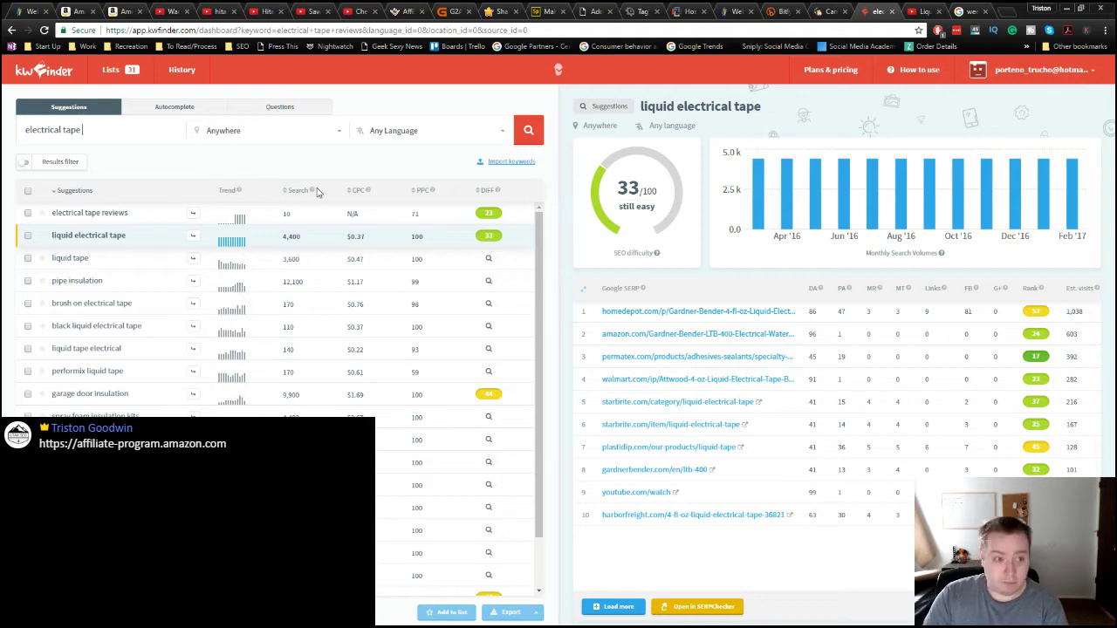
pyautogui.press('Return')
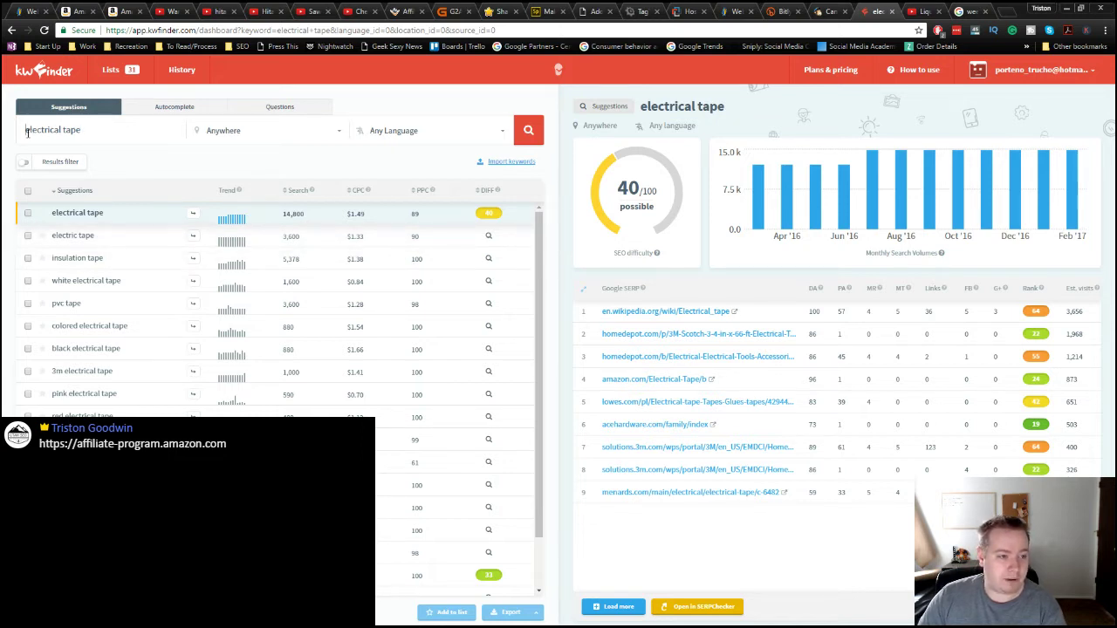
pyautogui.write('liquid')
pyautogui.press('Return')
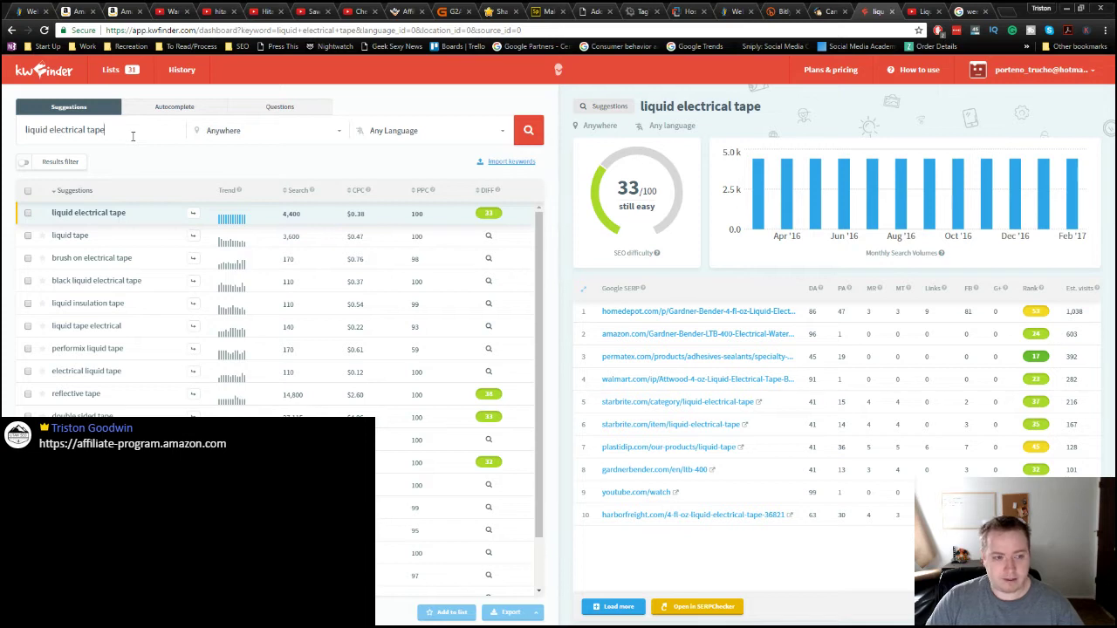
# Step: Look up 'liquid electrical tape review' (90 searches, difficulty 27), then return to Amazon's 209 results
pyautogui.write('review')
pyautogui.press('Return')
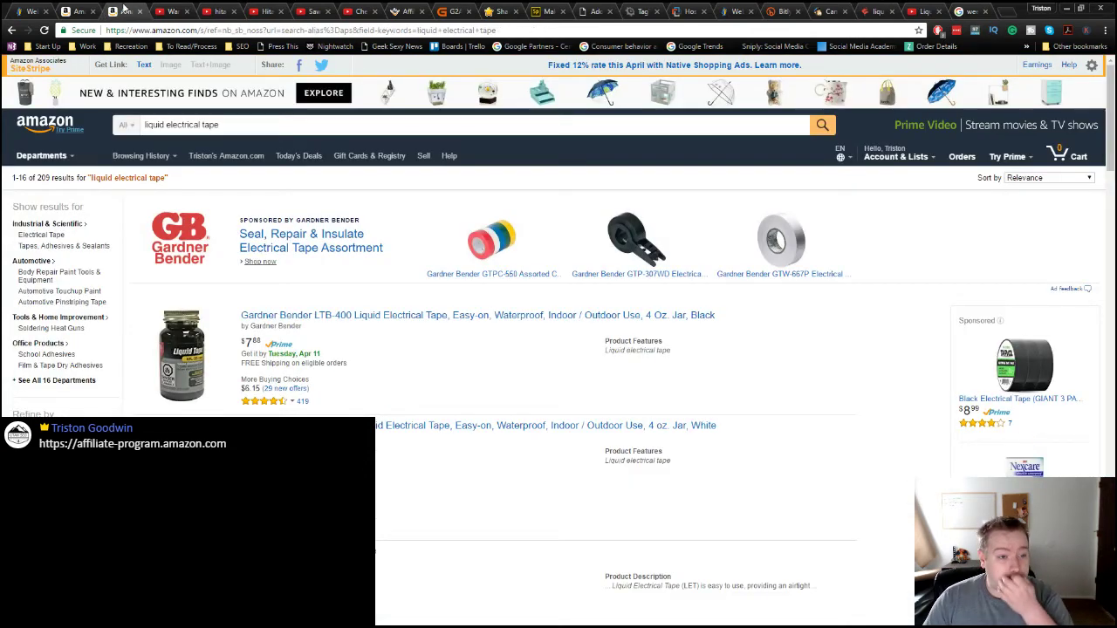
pyautogui.click(125, 10)
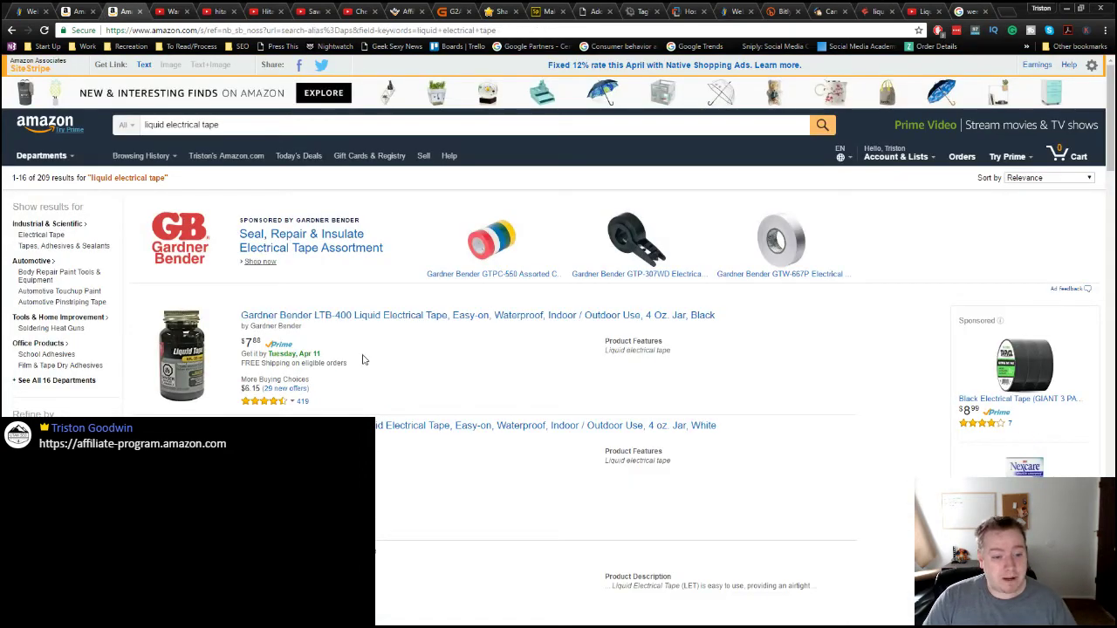
pyautogui.scroll(-3, 429, 391)
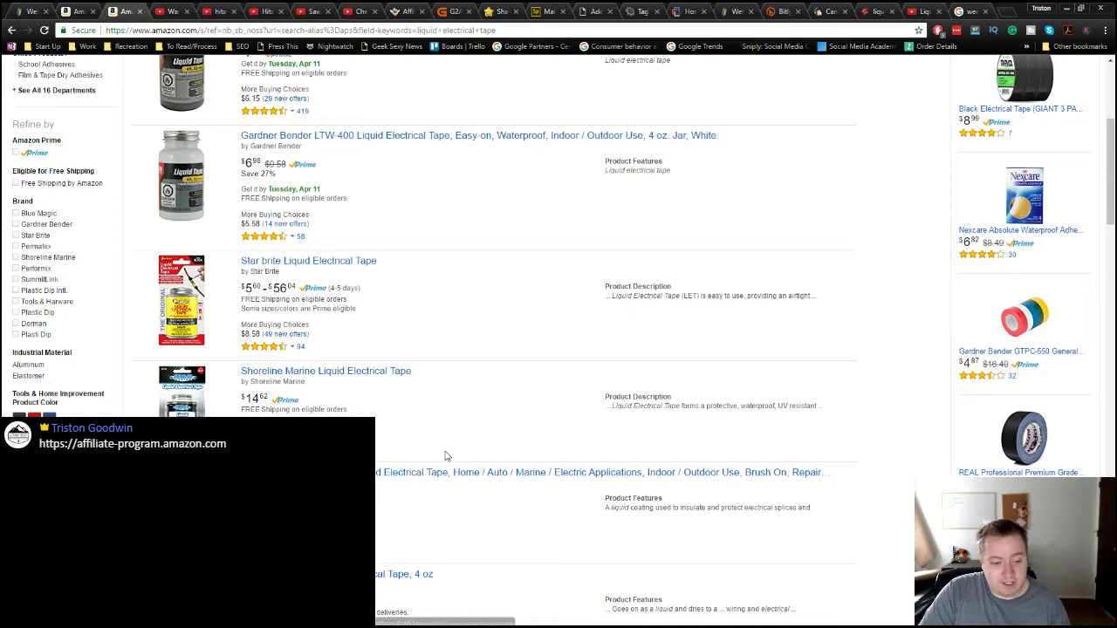
pyautogui.scroll(-4, 446, 456)
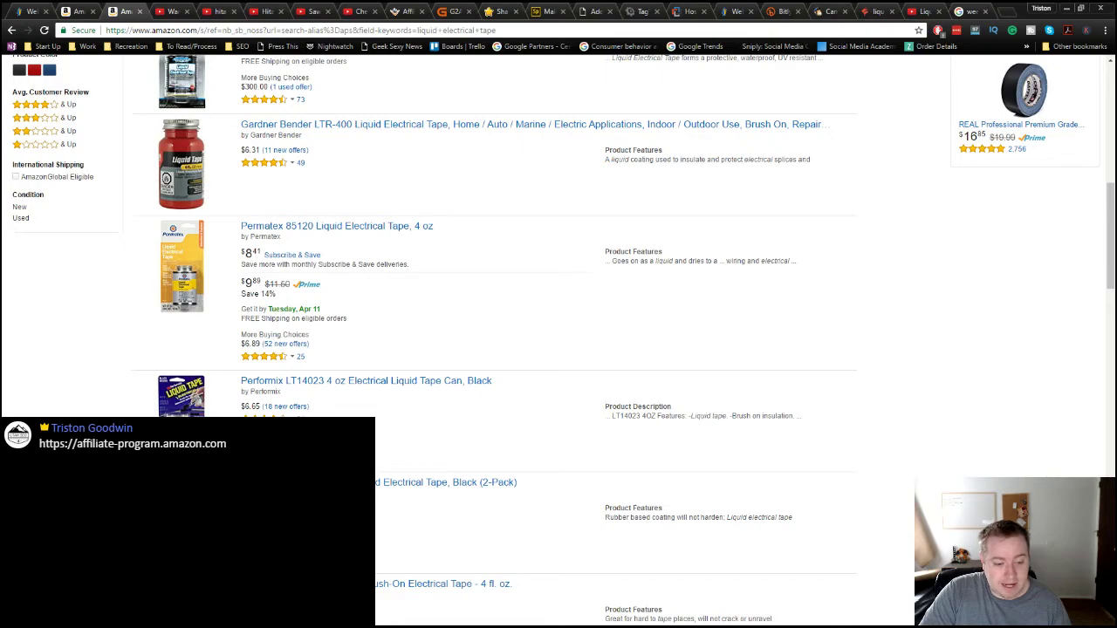
pyautogui.scroll(-3, 471, 449)
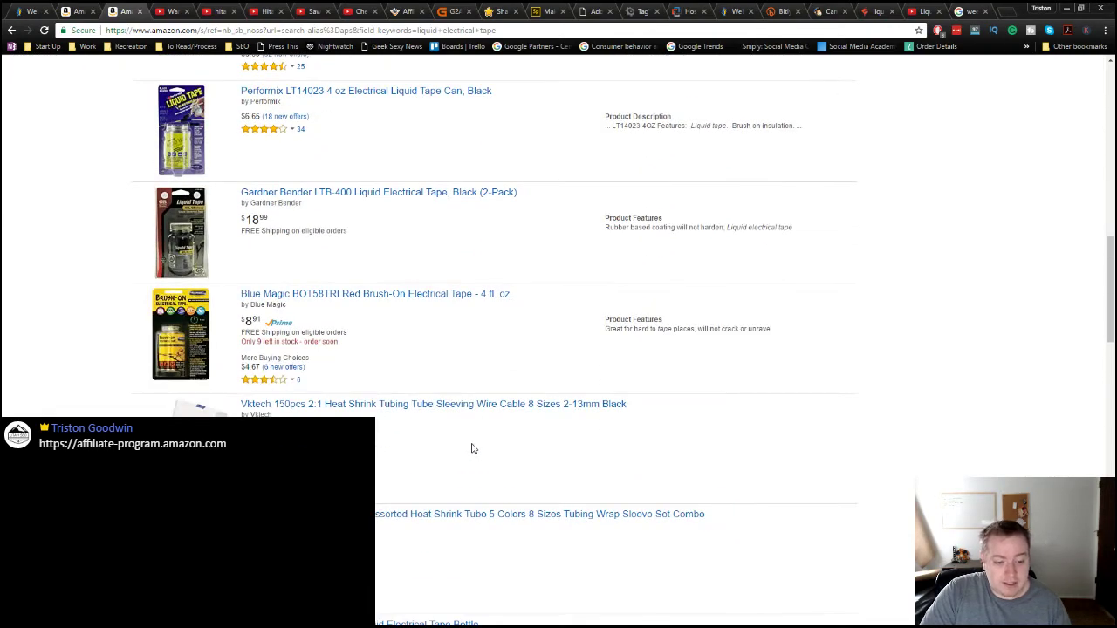
pyautogui.scroll(10, 472, 449)
pyautogui.scroll(-3, 474, 398)
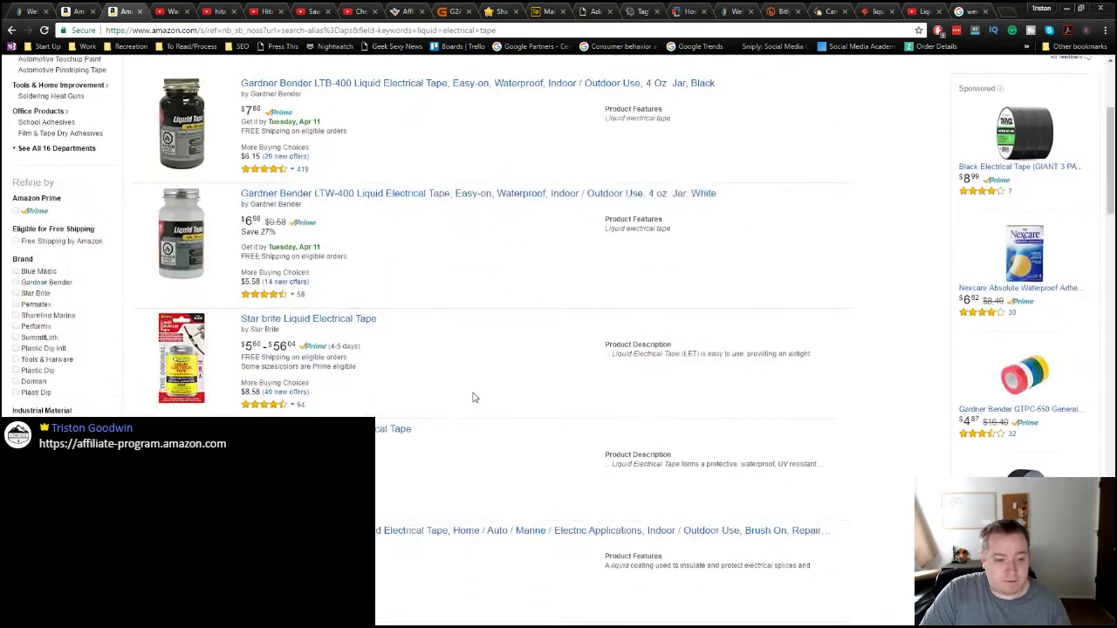
pyautogui.scroll(-4, 473, 398)
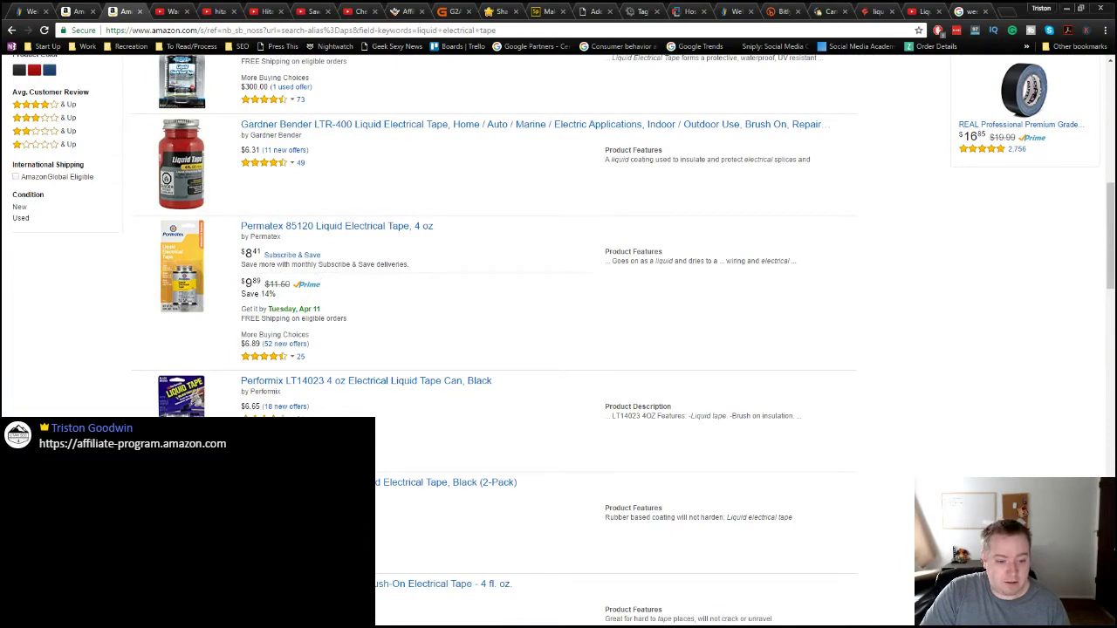
pyautogui.scroll(-3, 397, 528)
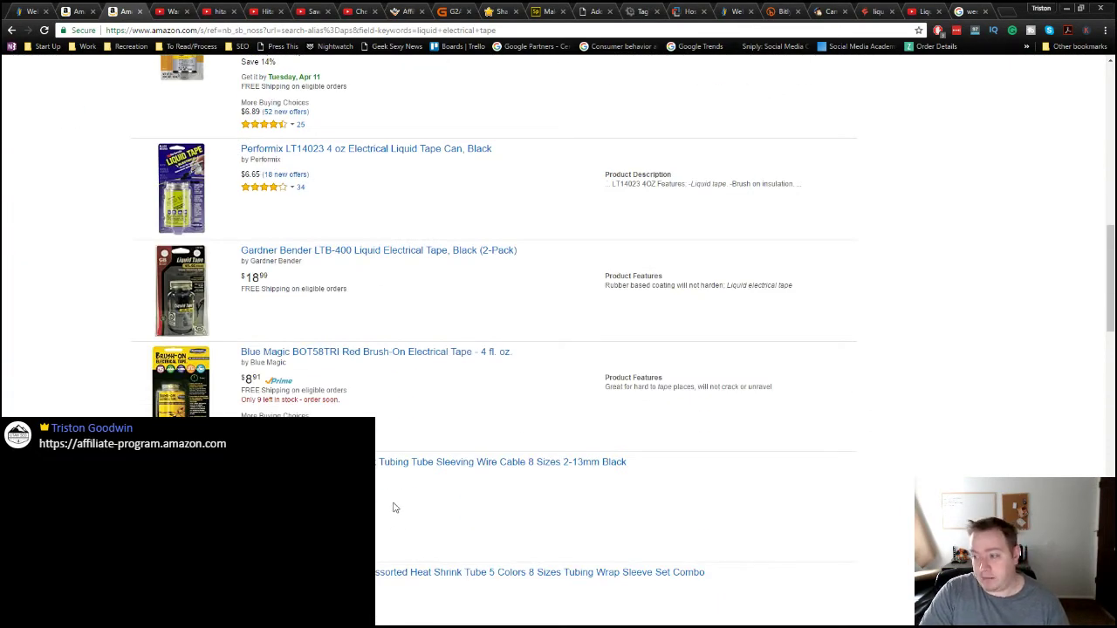
pyautogui.scroll(2, 384, 432)
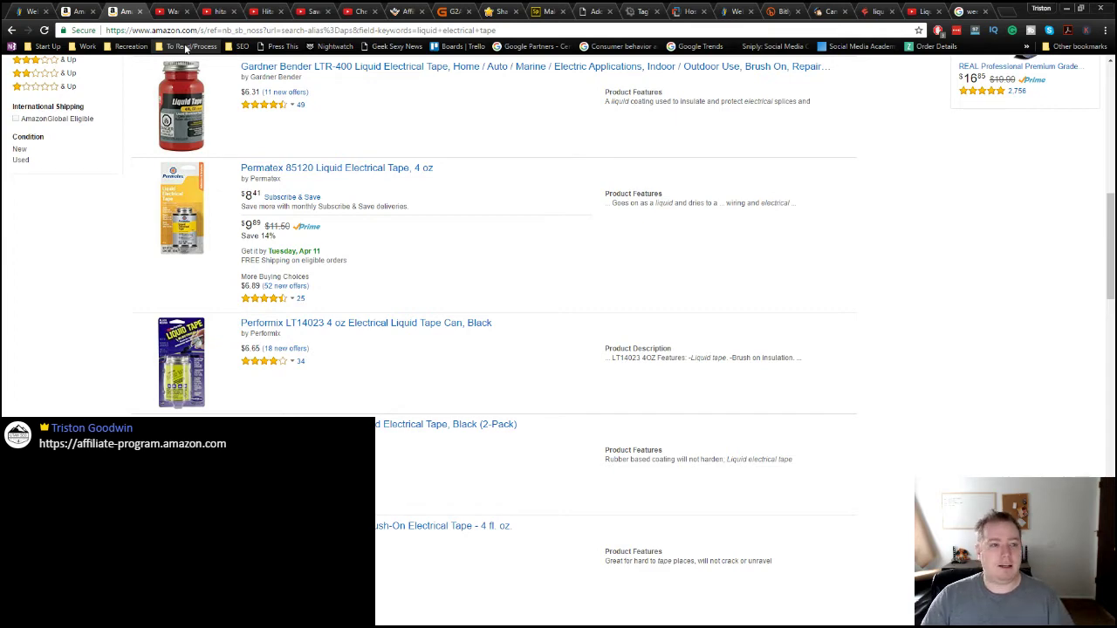
# Step: Cycle through the HostGator, ShareASale and MailChimp tabs to reach G2A's homepage
pyautogui.click(22, 11)
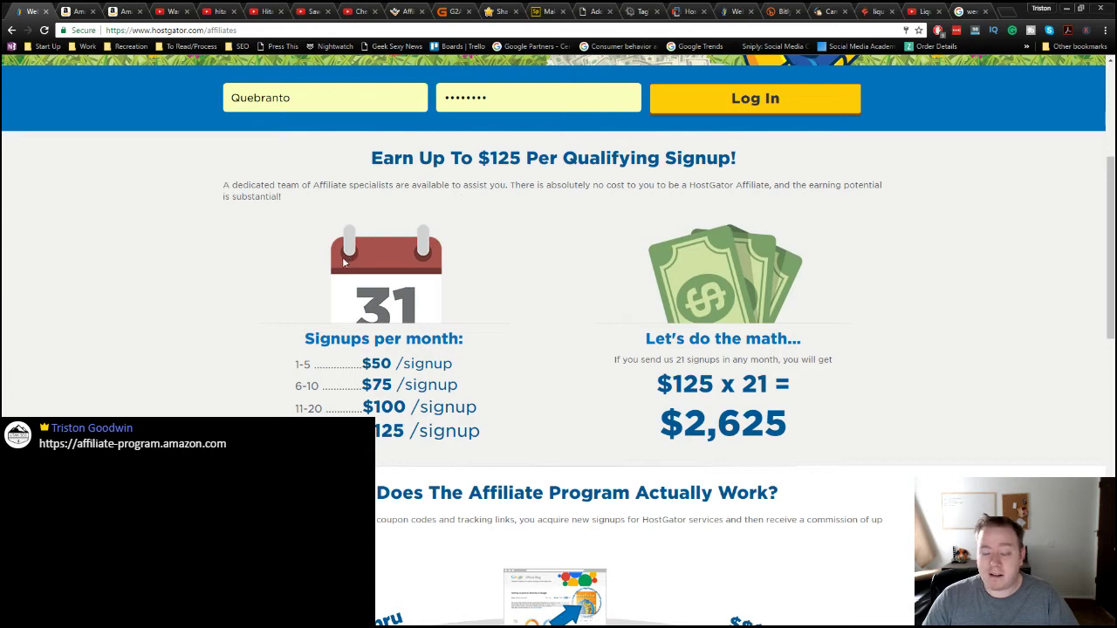
pyautogui.click(504, 16)
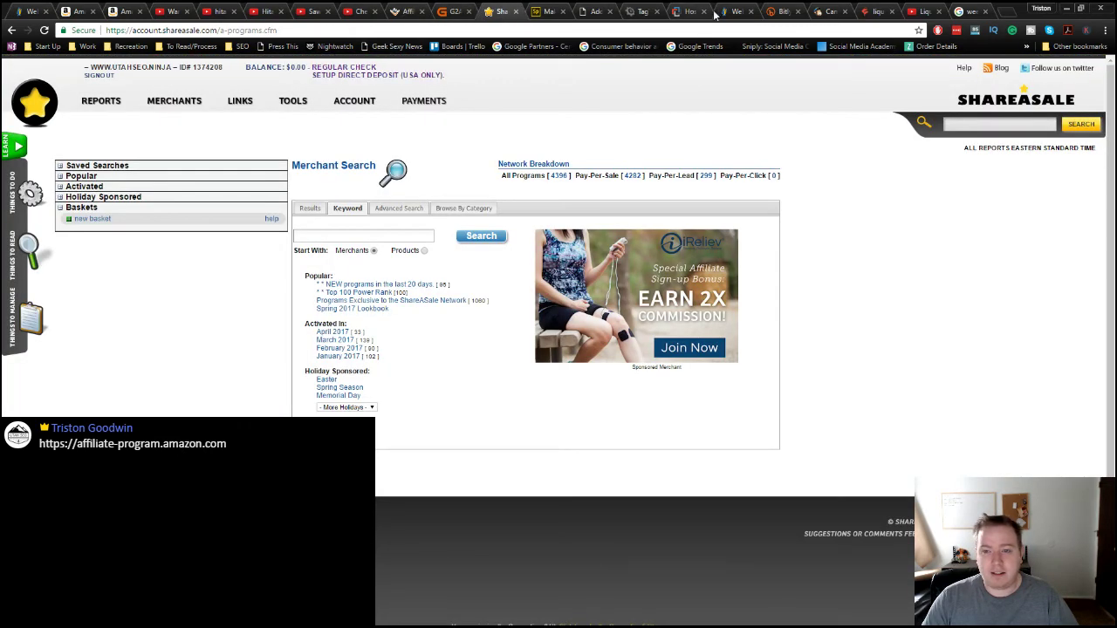
pyautogui.click(838, 13)
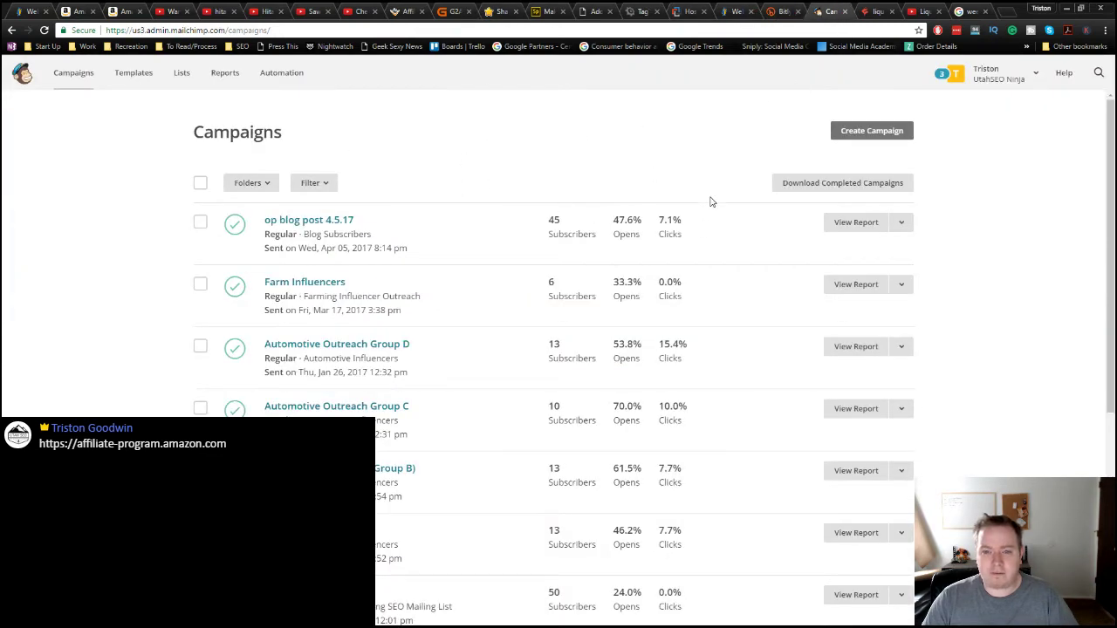
pyautogui.click(452, 12)
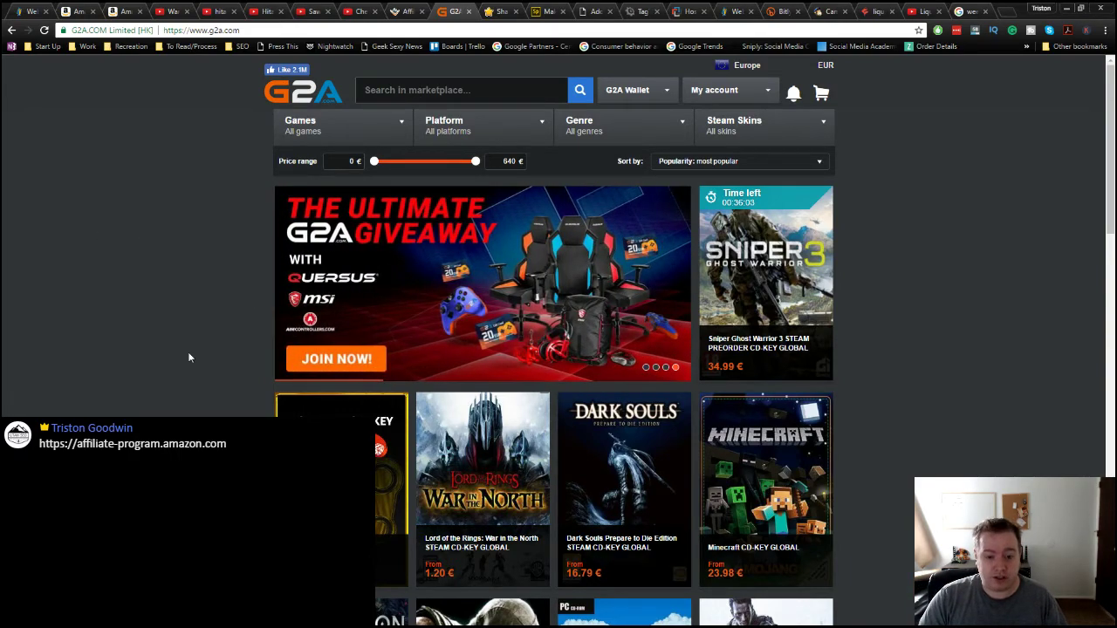
# Step: Scroll the G2A homepage, then open the G2A.COM Goldmine bookmark from the bookmarks folder
pyautogui.scroll(-2, 188, 384)
pyautogui.scroll(-2, 194, 384)
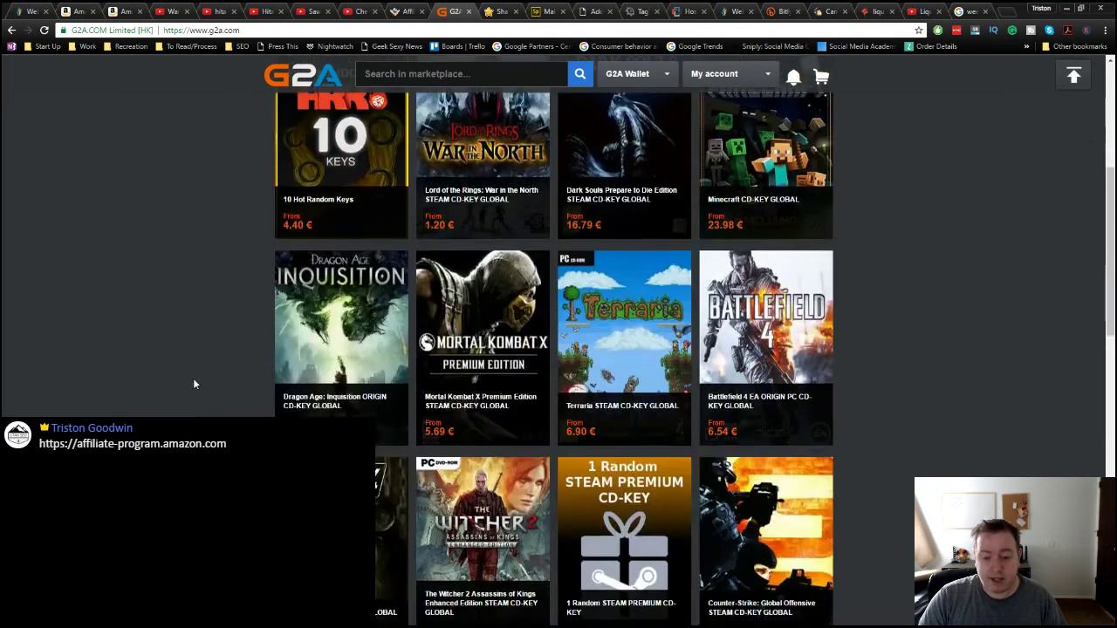
pyautogui.scroll(-1, 195, 377)
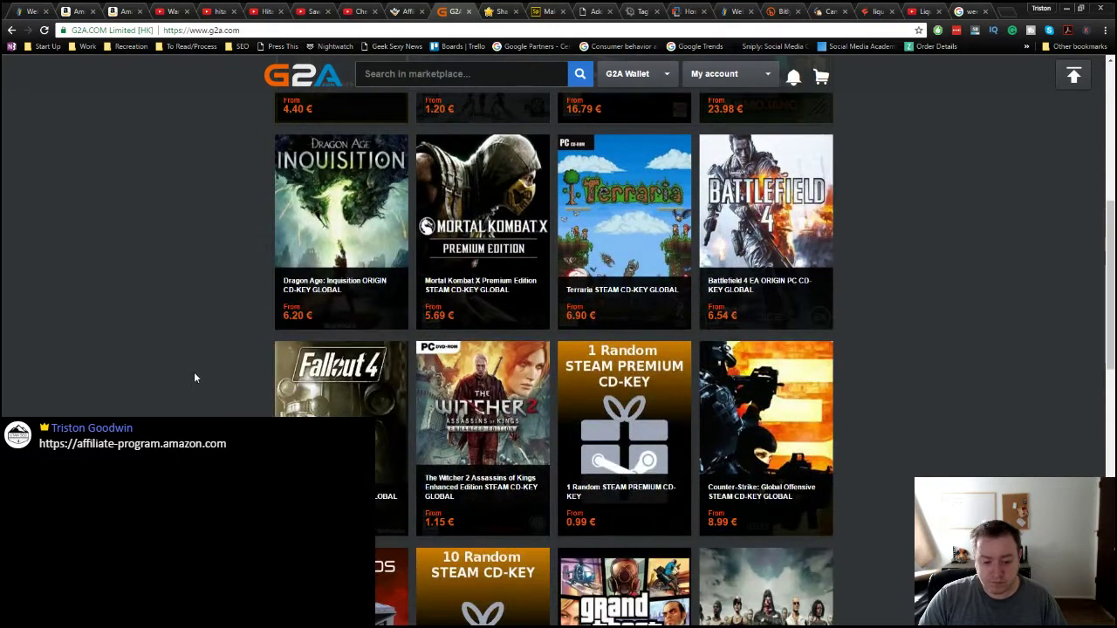
pyautogui.scroll(3, 195, 377)
pyautogui.scroll(2, 195, 377)
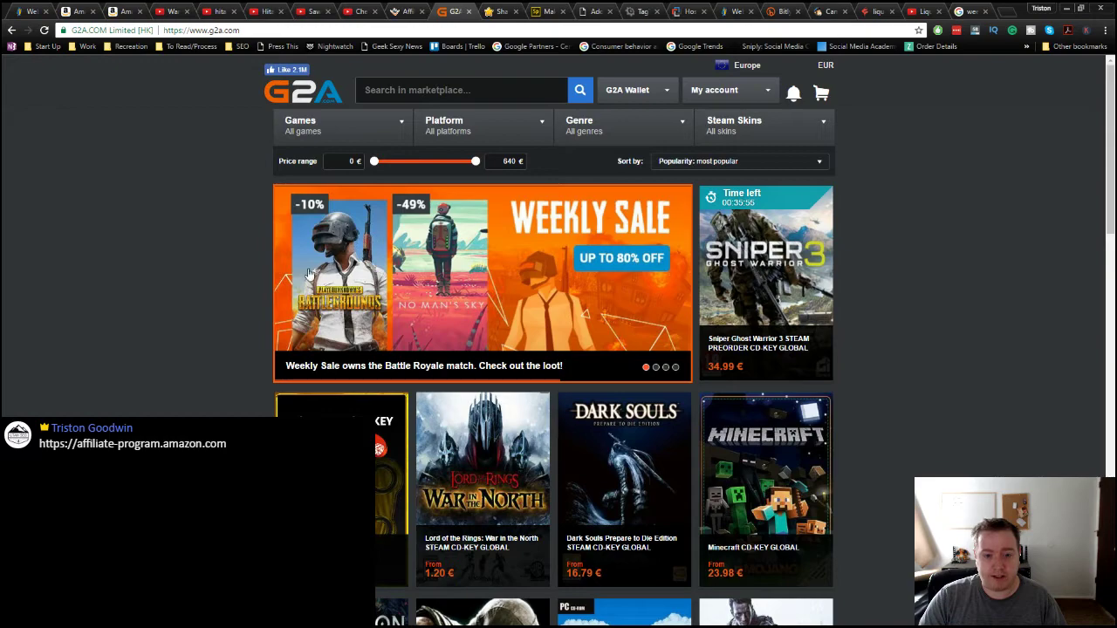
pyautogui.click(239, 46)
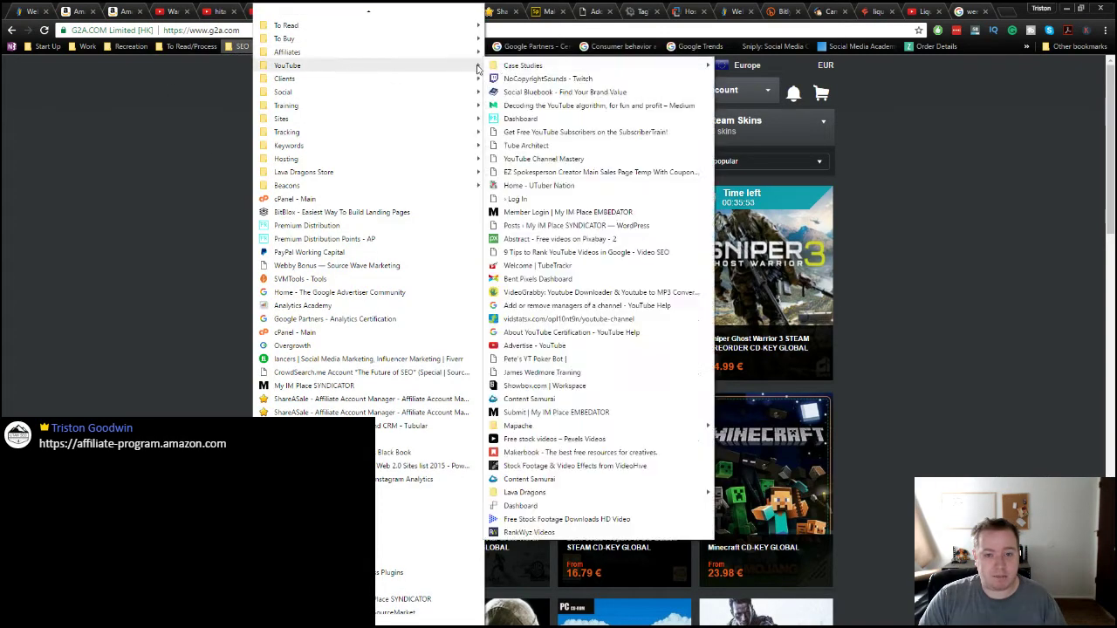
pyautogui.click(509, 53)
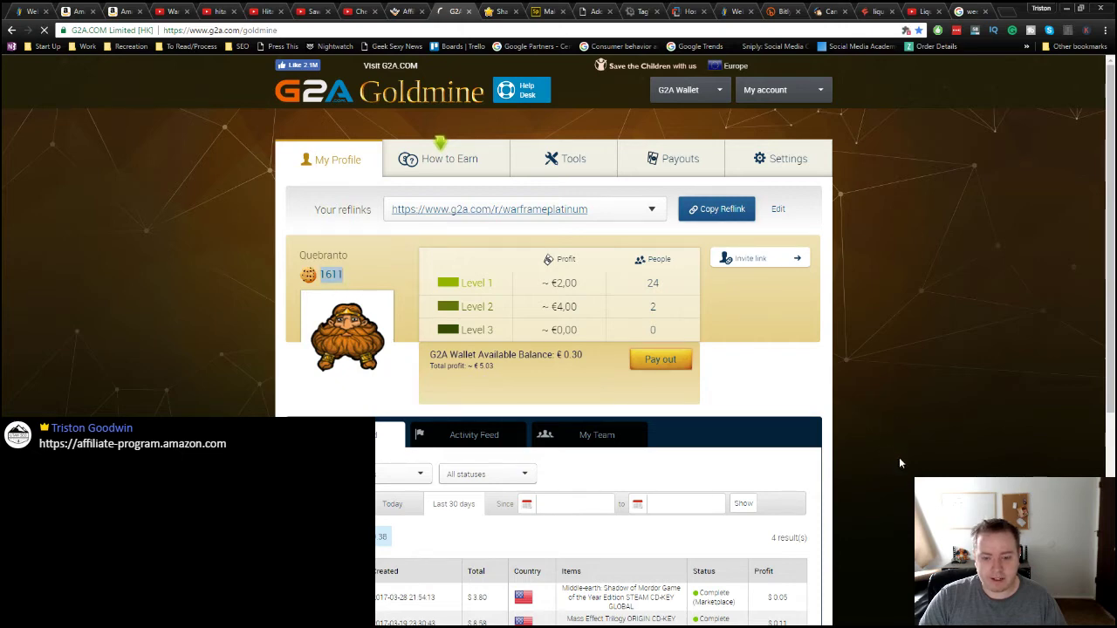
# Step: Look over the 36 Goldmine reflinks, then go to Payouts showing the €0.30 balance
pyautogui.scroll(-2, 899, 457)
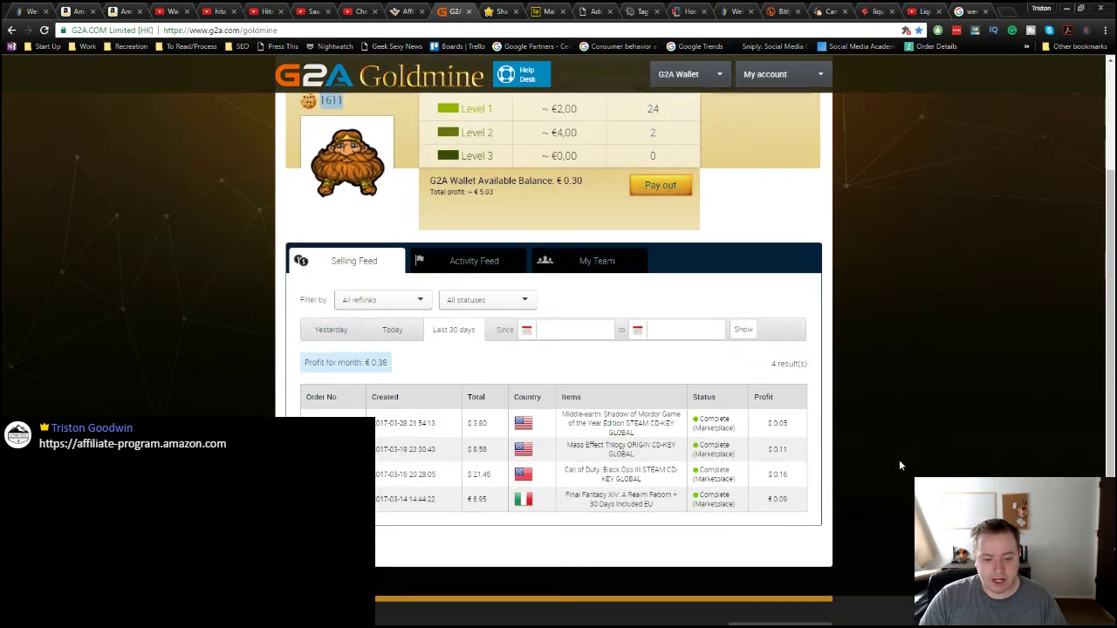
pyautogui.scroll(2, 900, 465)
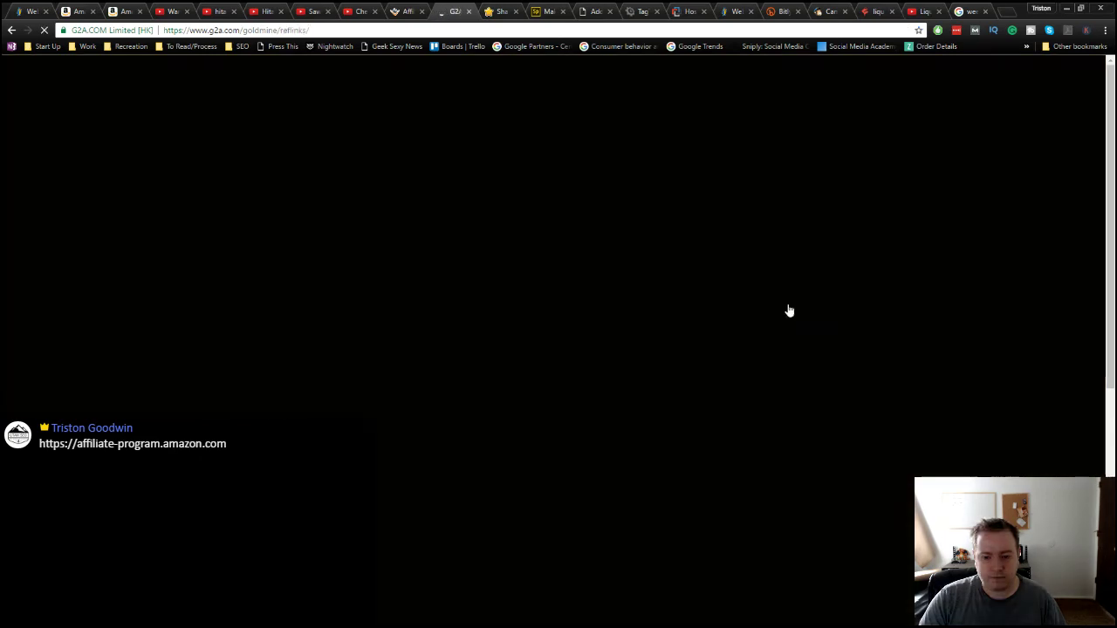
pyautogui.scroll(-5, 792, 315)
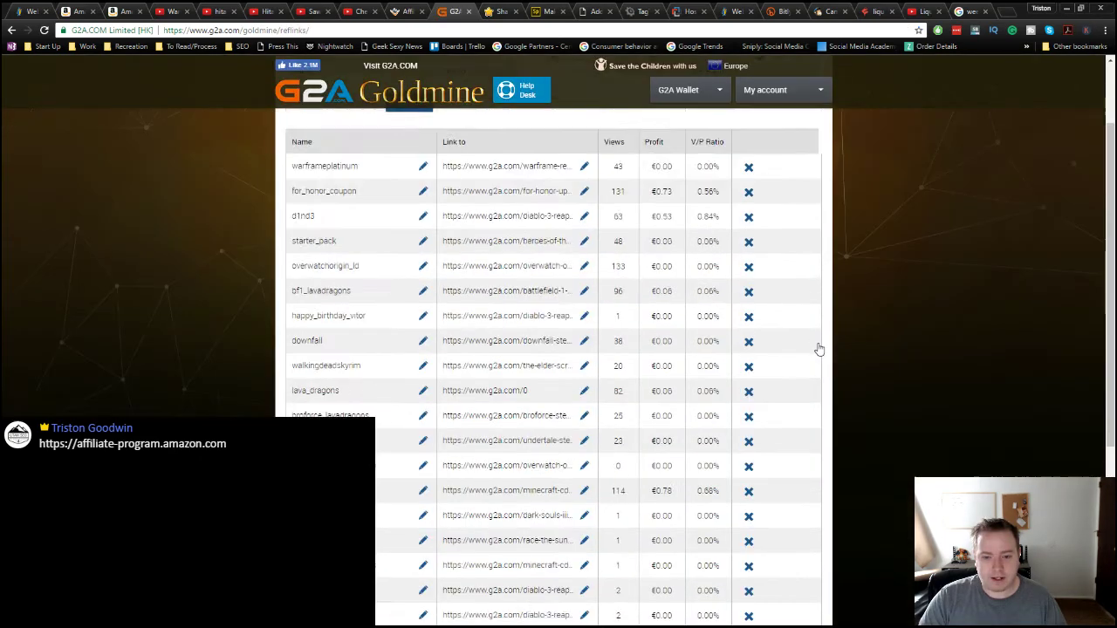
pyautogui.scroll(5, 819, 349)
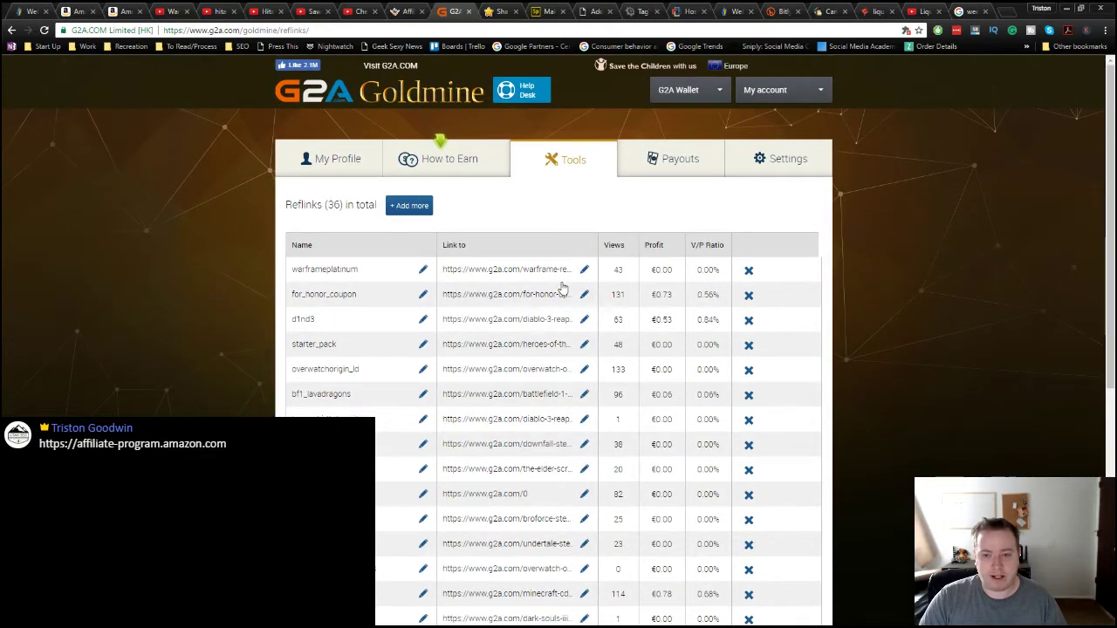
pyautogui.click(664, 172)
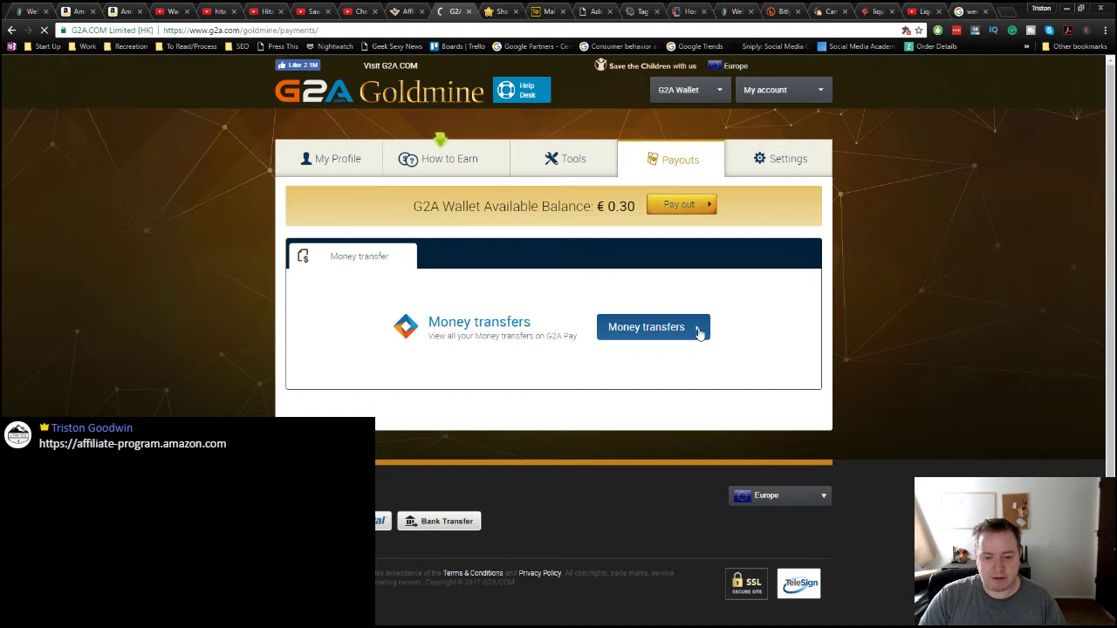
# Step: View the G2A Pay money transfers, then return to the Goldmine payouts page showing the €0.30 balance
pyautogui.click(700, 330)
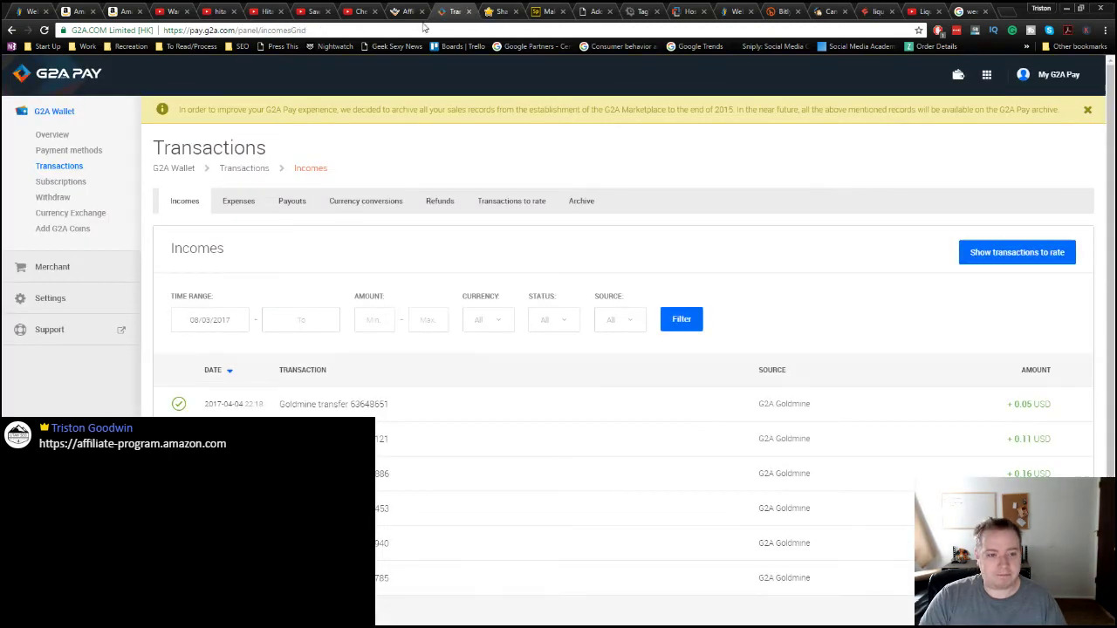
pyautogui.click(12, 30)
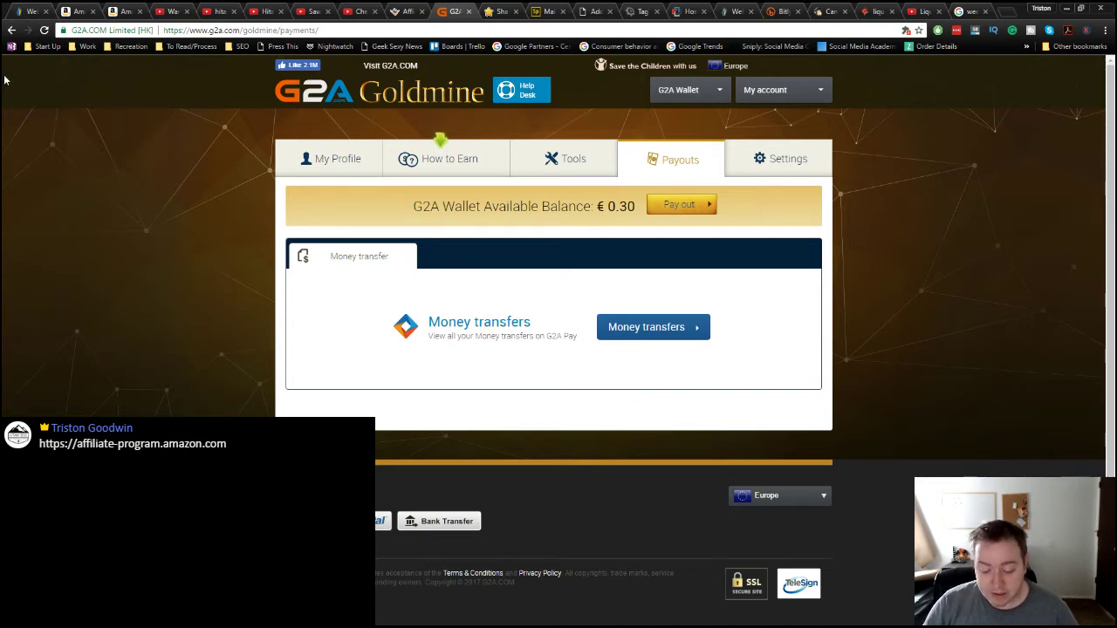
# Step: Glance at the Amazon electrical tape results, then scroll the OfferVault all-offers listing
pyautogui.click(78, 11)
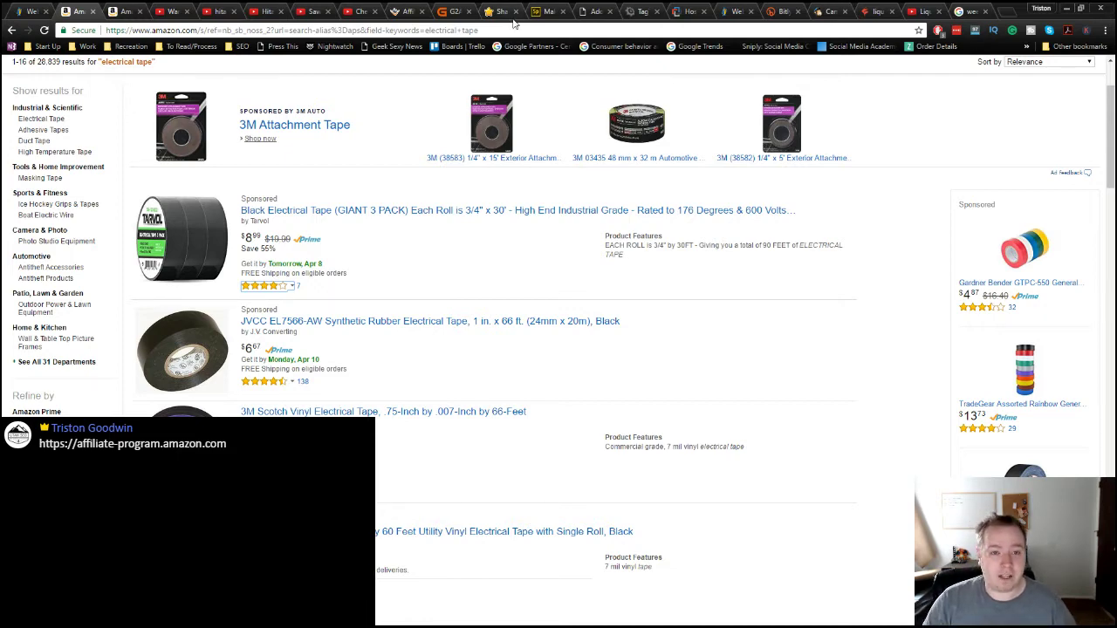
pyautogui.click(404, 11)
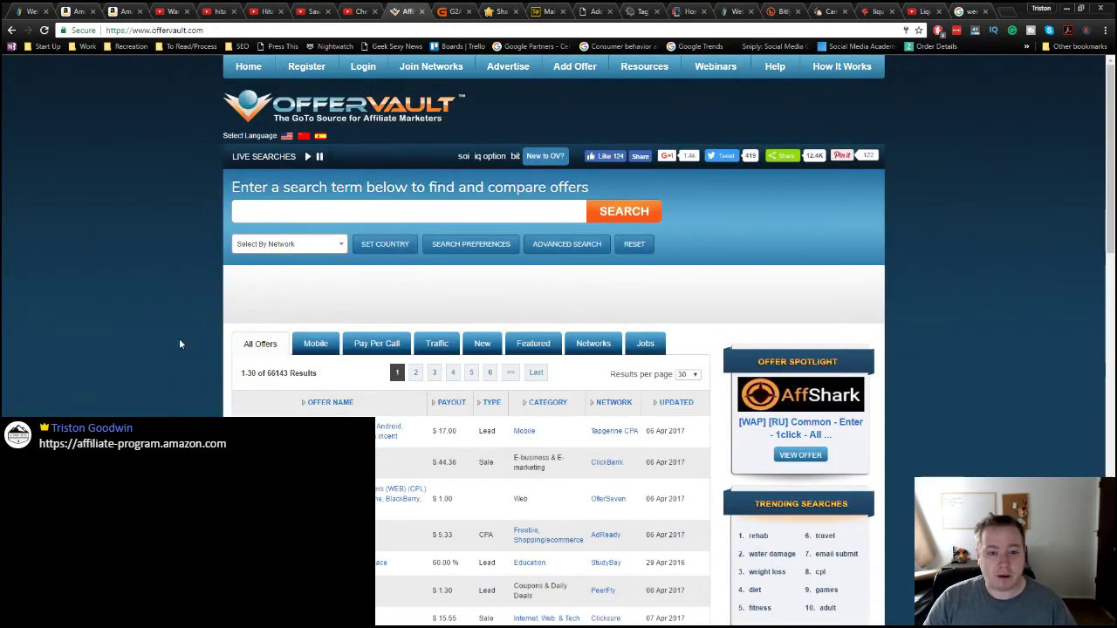
pyautogui.scroll(-2, 148, 335)
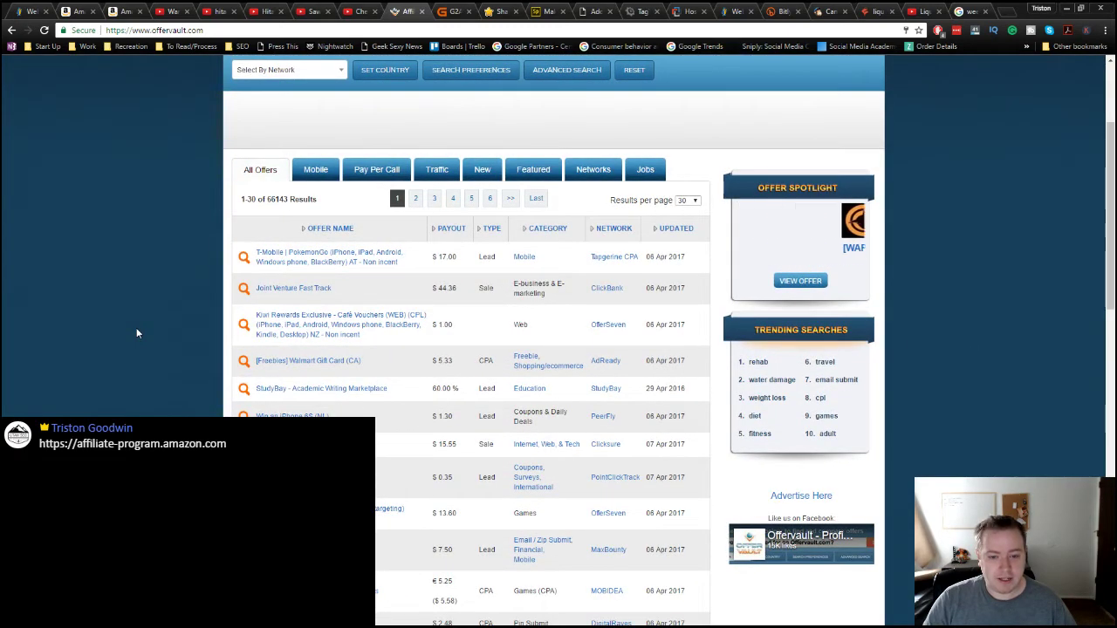
pyautogui.scroll(-1, 137, 333)
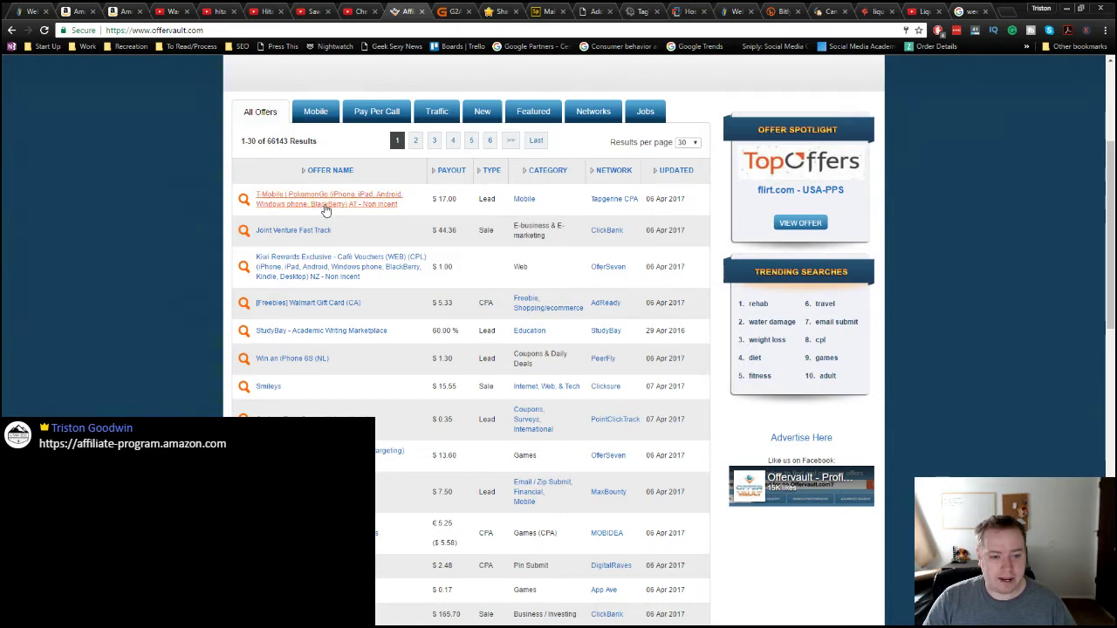
# Step: View the T-Mobile PokemonGo offer ($17.00 per lead) in a new tab, then close it
pyautogui.middleClick(324, 209)
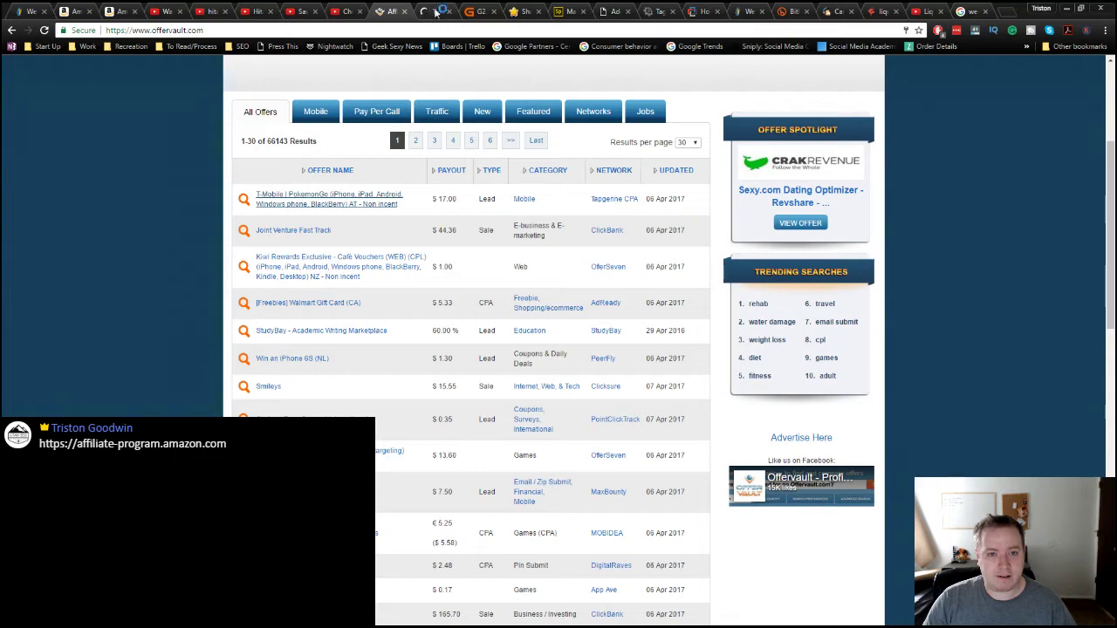
pyautogui.hotkey('ctrl', 'Tab')
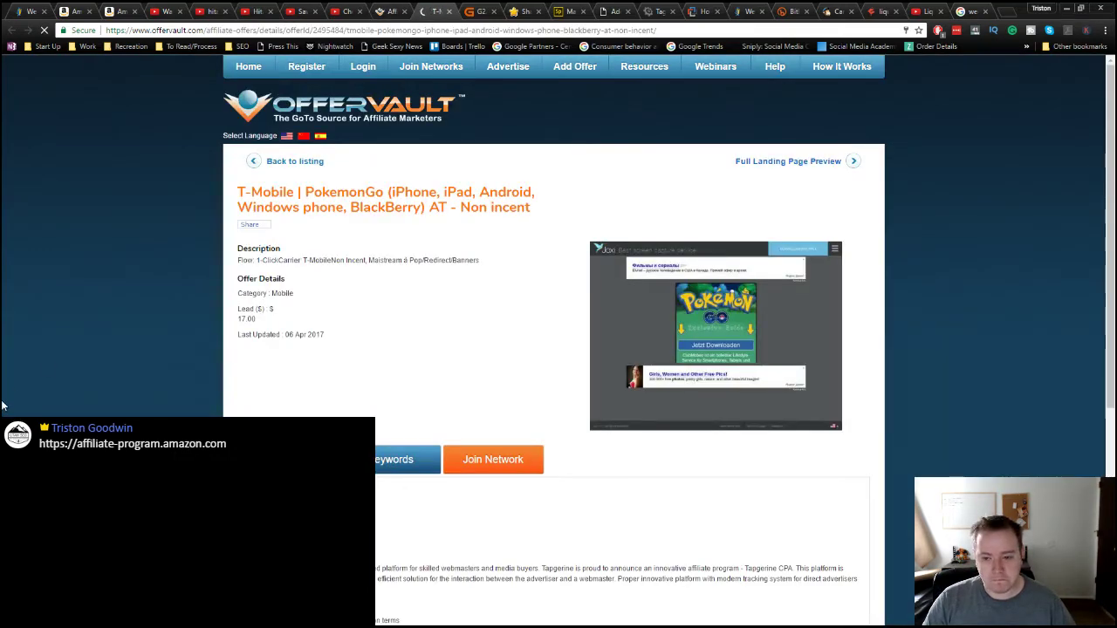
pyautogui.scroll(-2, 3, 405)
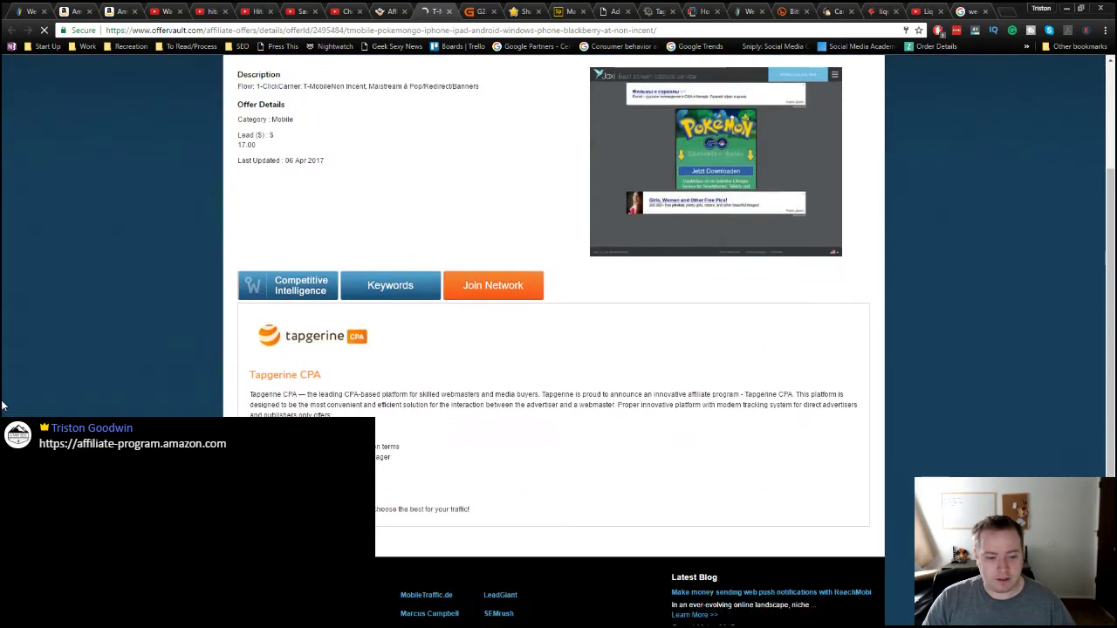
pyautogui.scroll(1, 2, 405)
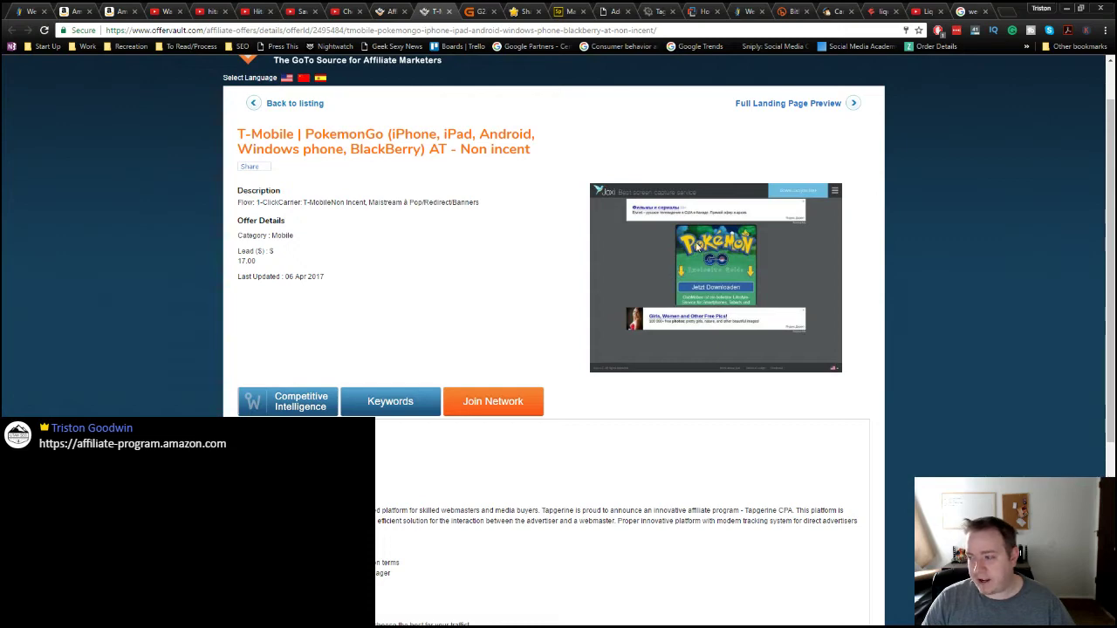
pyautogui.click(449, 11)
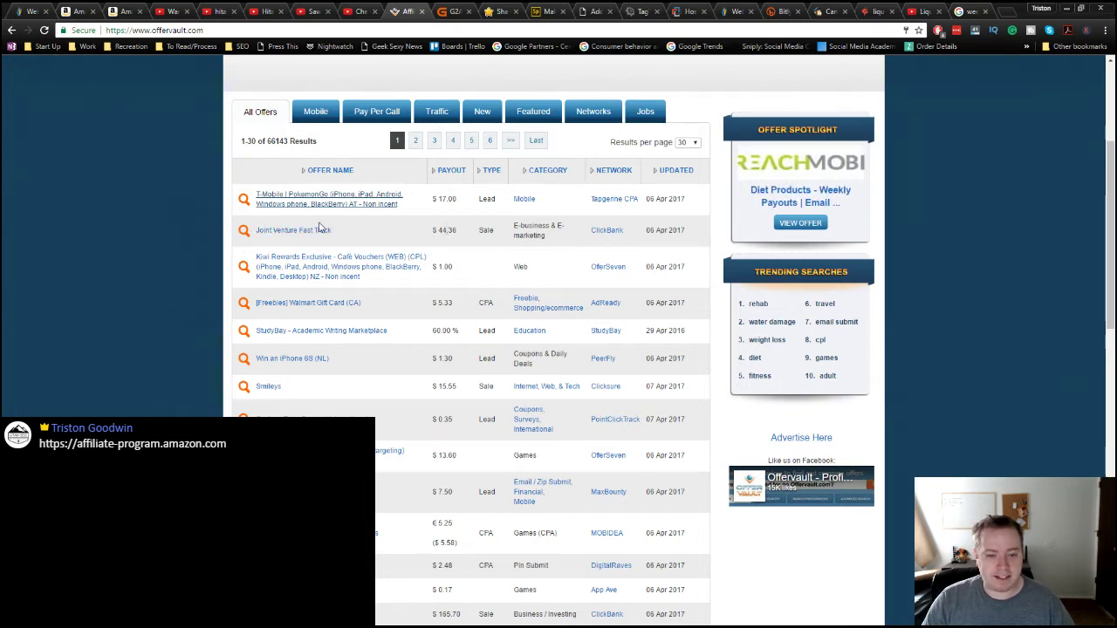
# Step: Sort offers by payout, highest first, and scroll to the $600.00 Better Addiction Care listing
pyautogui.click(447, 171)
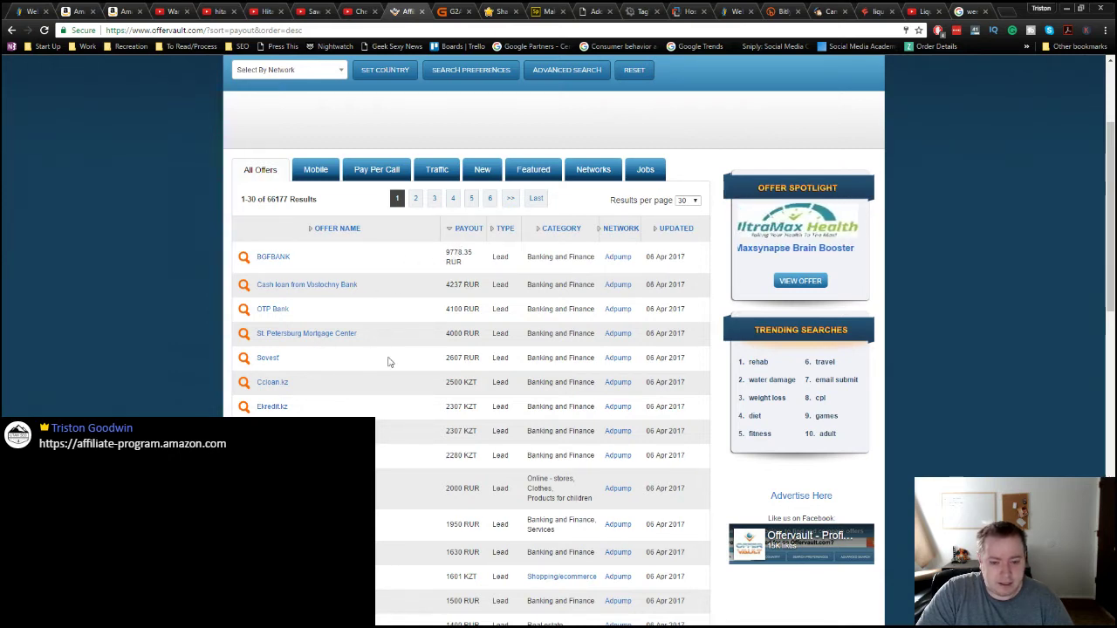
pyautogui.scroll(-2, 407, 442)
pyautogui.scroll(-3, 407, 442)
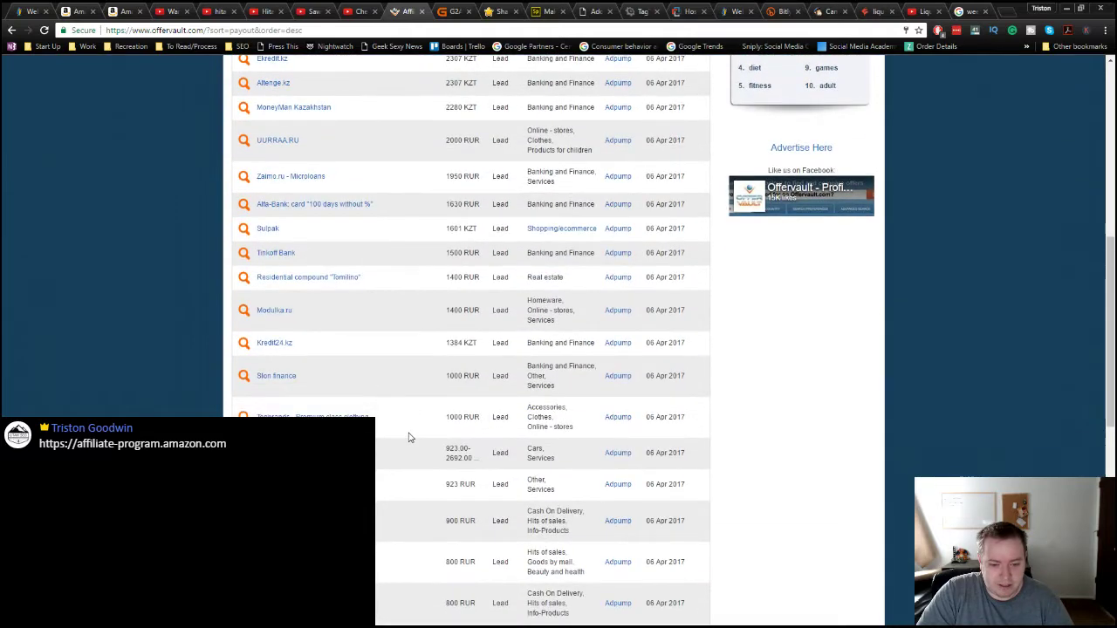
pyautogui.scroll(-3, 408, 436)
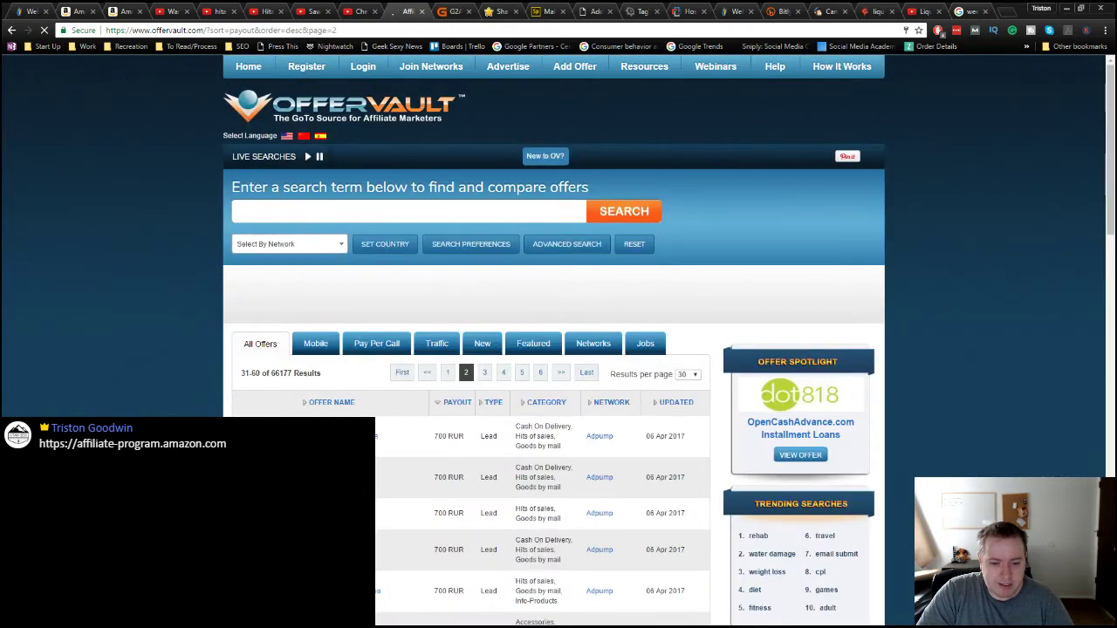
pyautogui.scroll(-5, 408, 436)
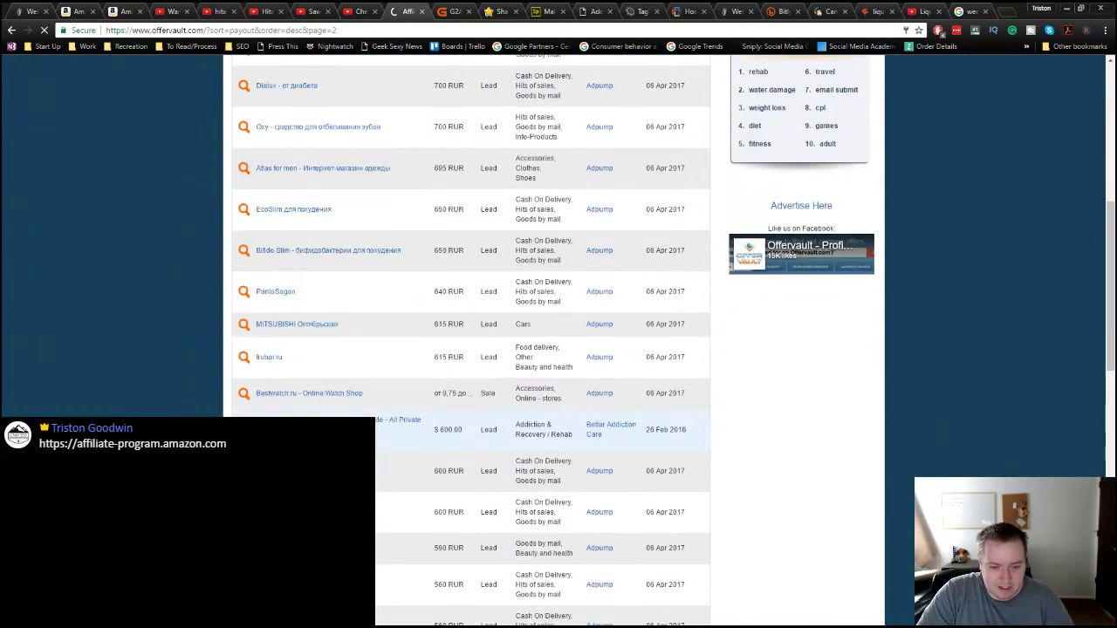
pyautogui.scroll(-1, 416, 374)
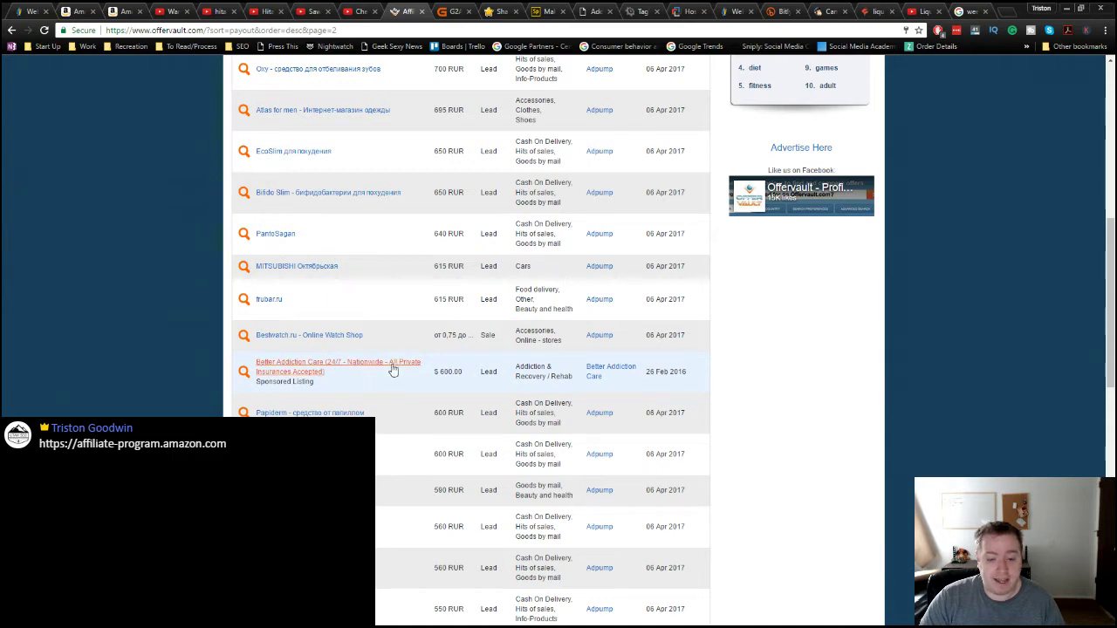
pyautogui.moveTo(394, 372); pyautogui.dragTo(439, 371)
# Step: Open the Better Addiction Care offer details in a new tab and copy its sign-up e-mail address
pyautogui.click(380, 377)
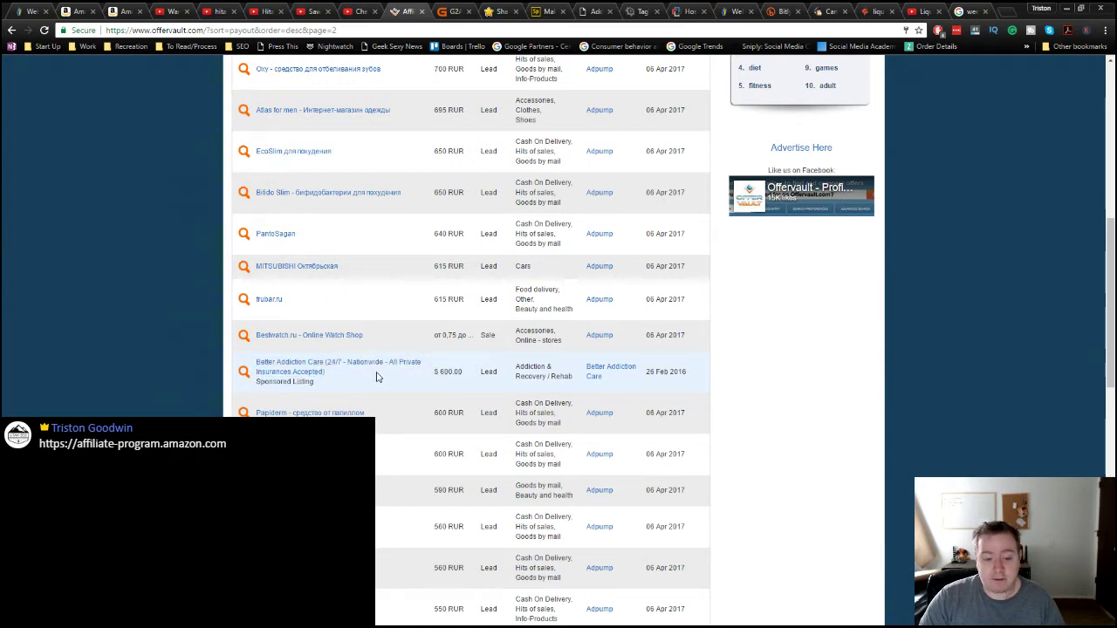
pyautogui.middleClick(378, 362)
pyautogui.click(433, 11)
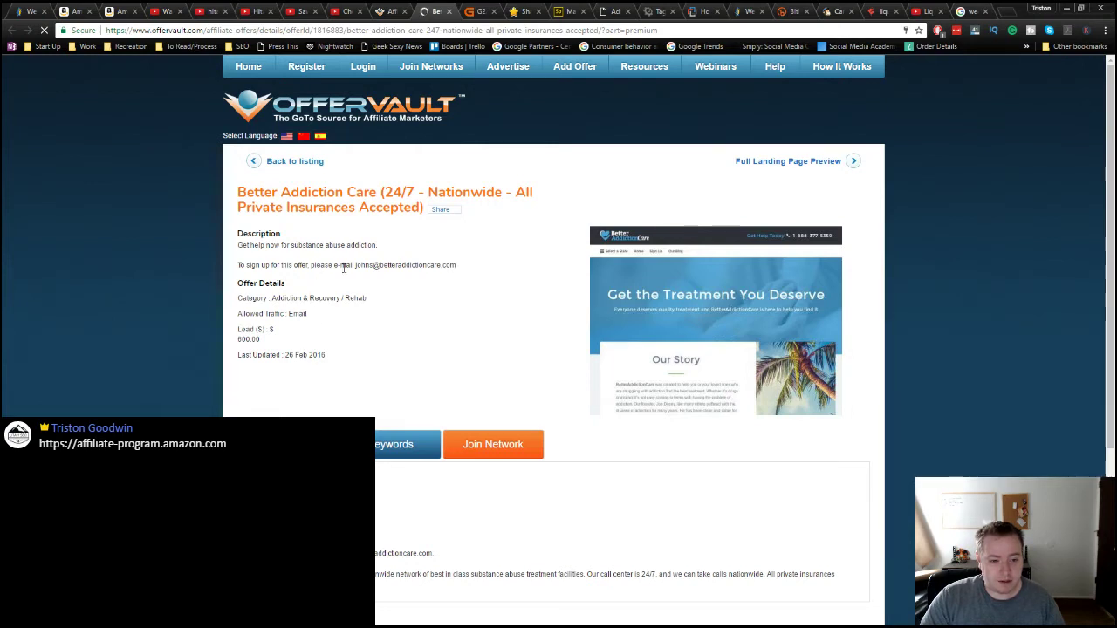
pyautogui.moveTo(356, 264); pyautogui.dragTo(479, 272)
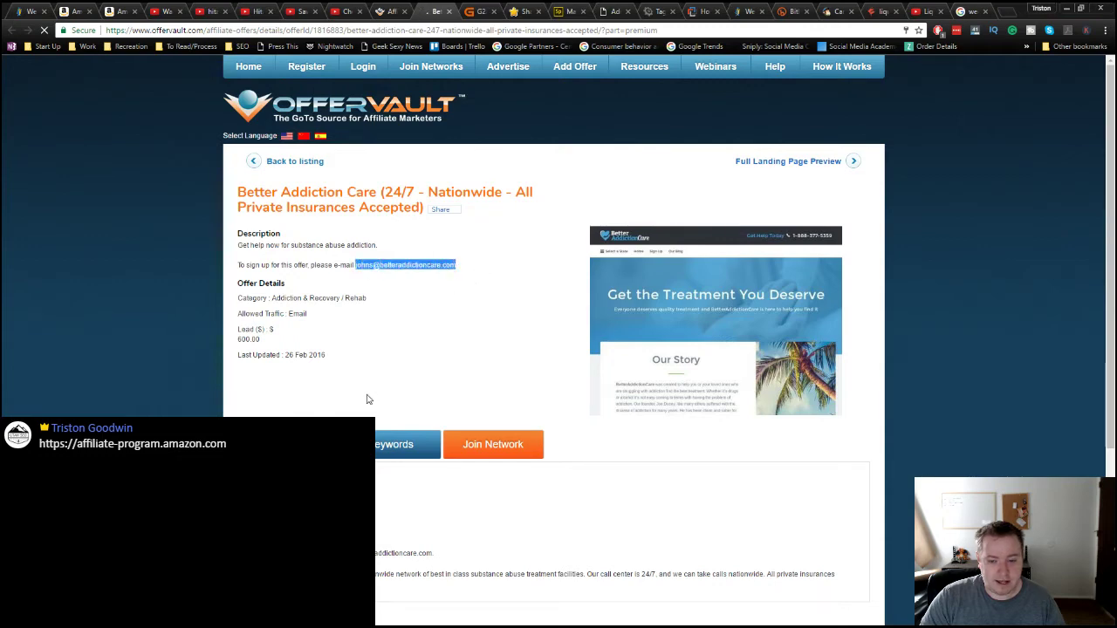
pyautogui.scroll(-2, 367, 400)
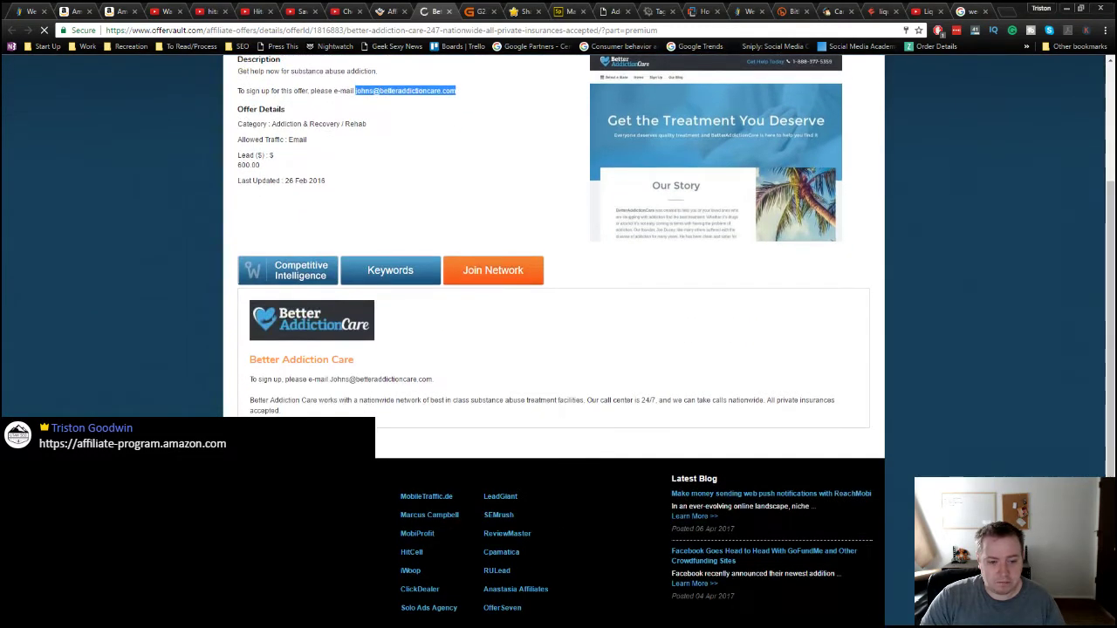
pyautogui.scroll(1, 109, 382)
pyautogui.hotkey('ctrl', 'c')
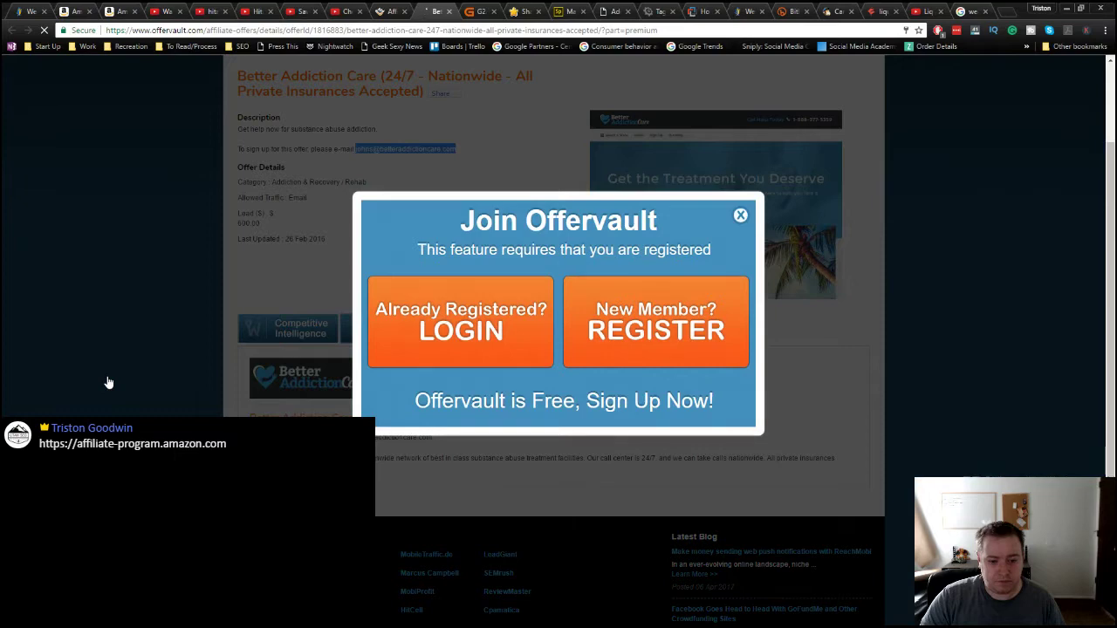
# Step: Dismiss the Join OfferVault prompt and open the offer's full landing page preview in a new tab
pyautogui.click(108, 383)
pyautogui.scroll(1, 583, 455)
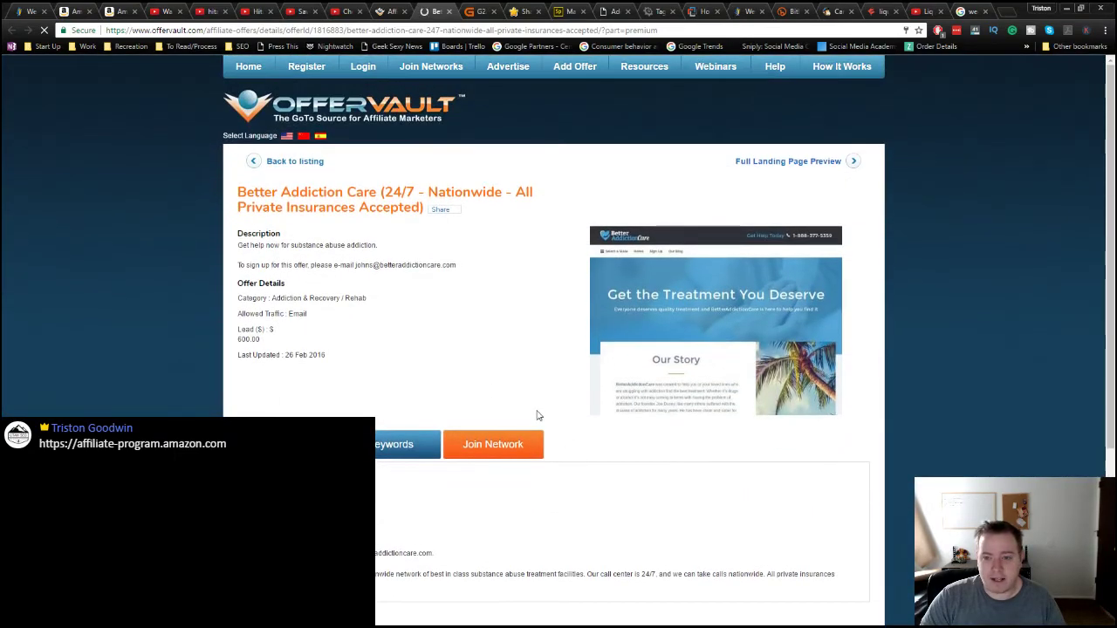
pyautogui.middleClick(796, 167)
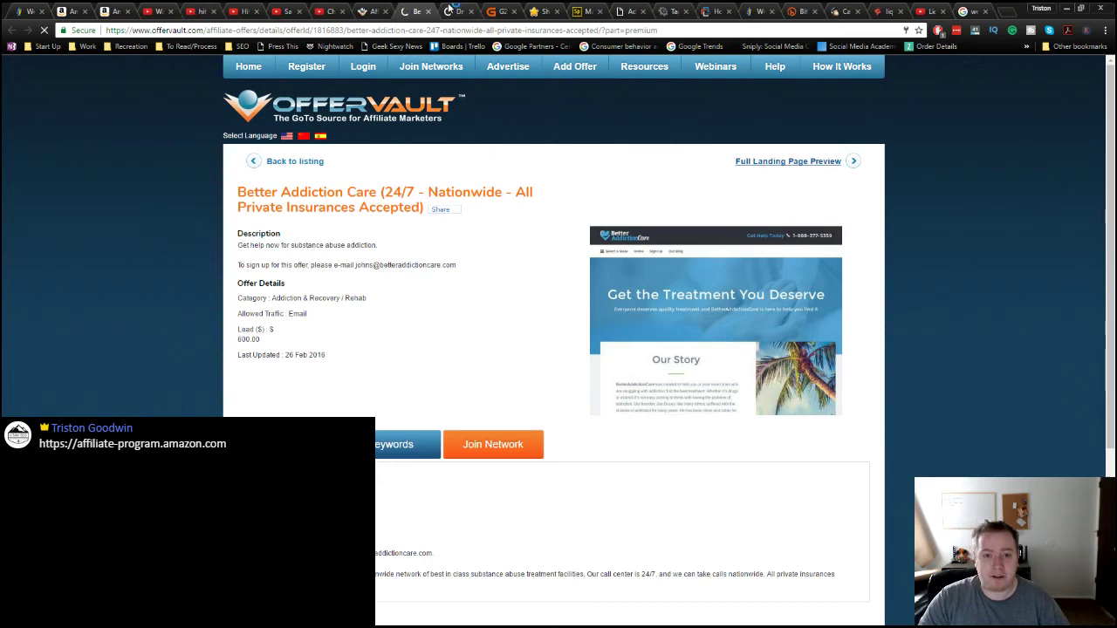
# Step: Scroll through the betteraddictioncare.com landing page, ending at Our Mission beside the call-back form
pyautogui.click(455, 12)
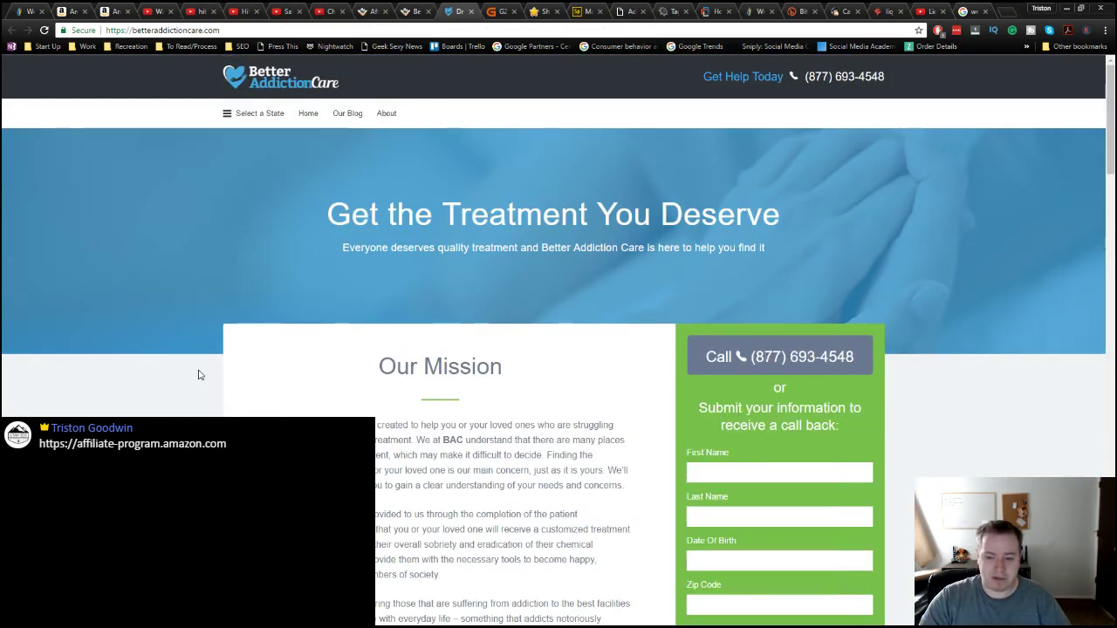
pyautogui.scroll(-9, 558, 349)
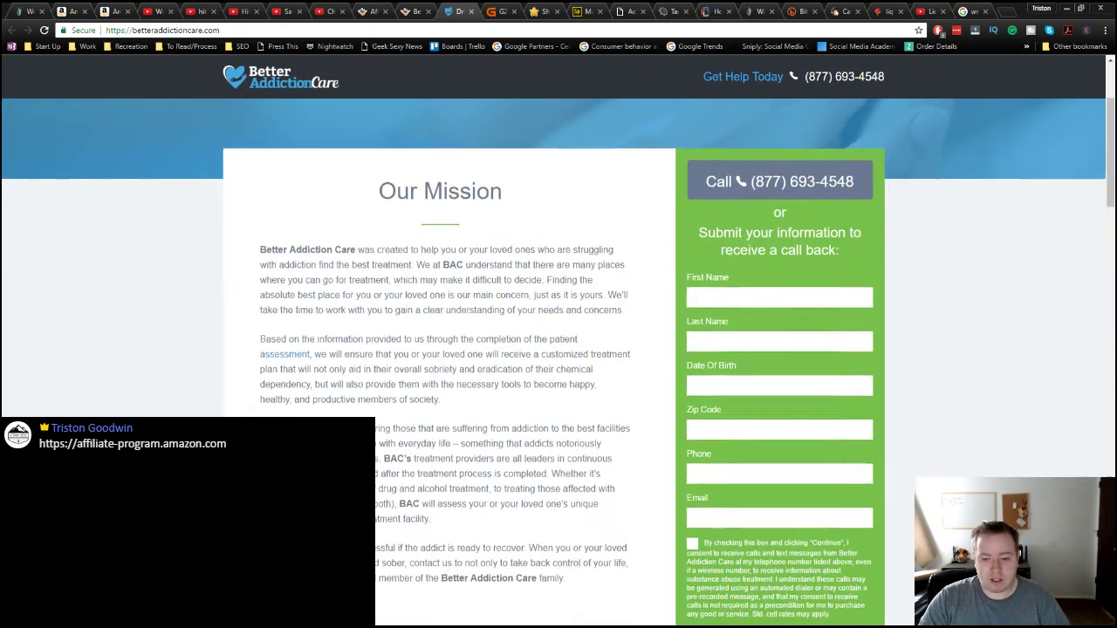
pyautogui.scroll(-7, 559, 362)
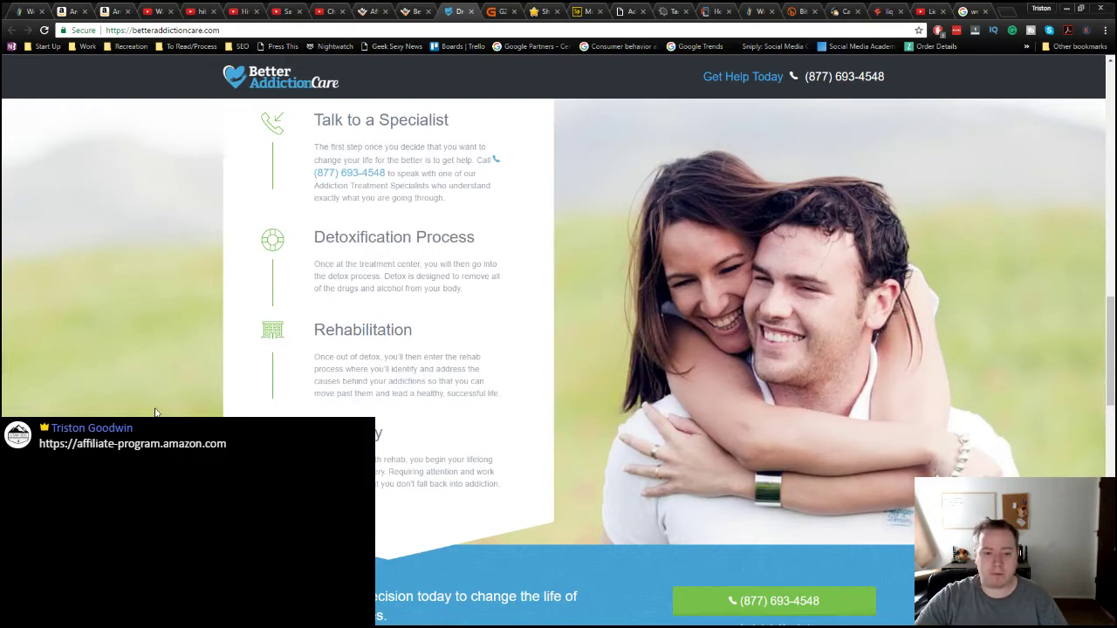
pyautogui.scroll(-6, 155, 413)
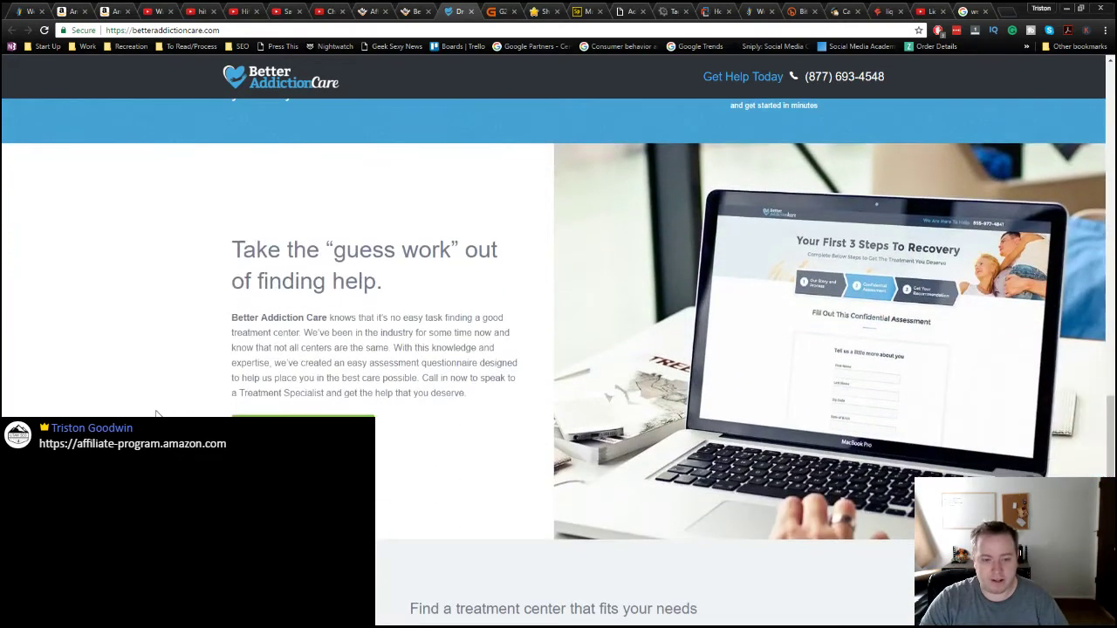
pyautogui.scroll(-5, 157, 414)
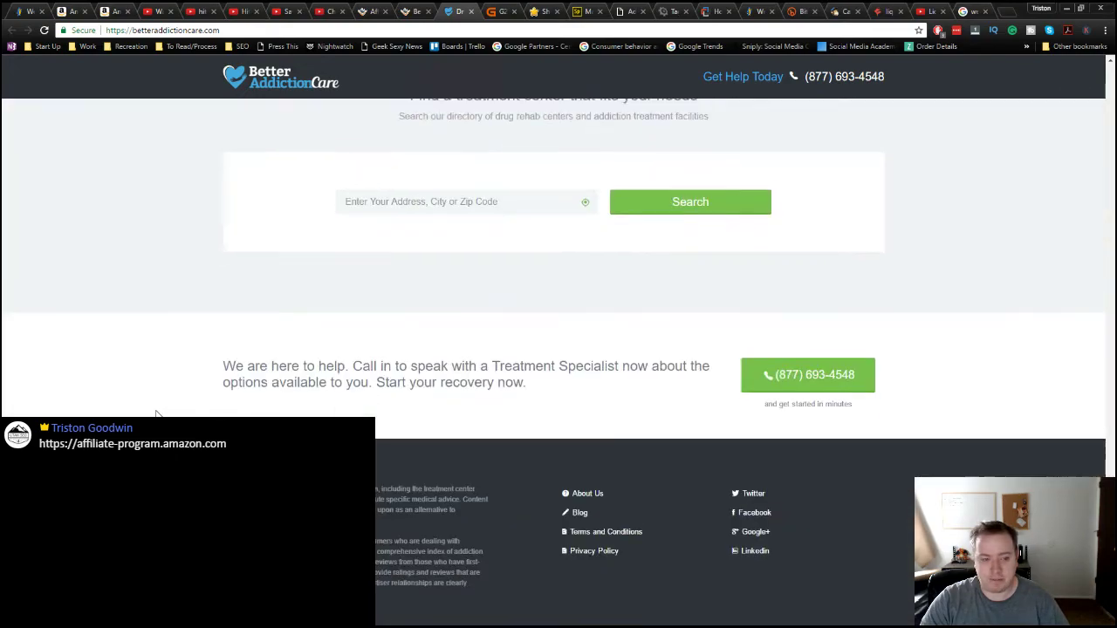
pyautogui.scroll(10, 161, 400)
pyautogui.scroll(10, 160, 400)
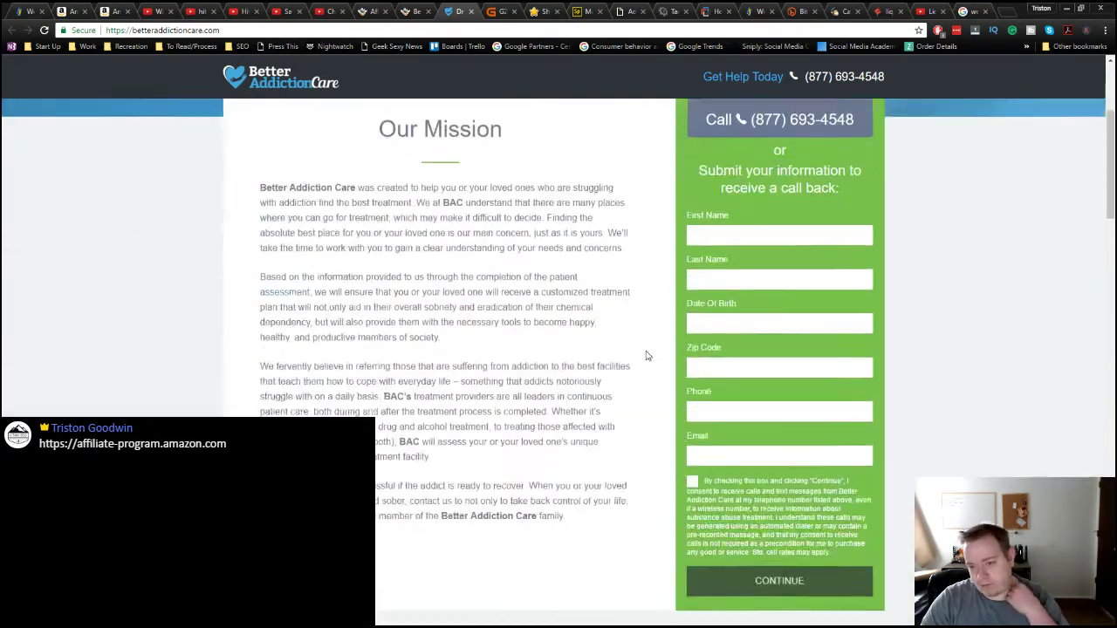
pyautogui.scroll(-3, 758, 206)
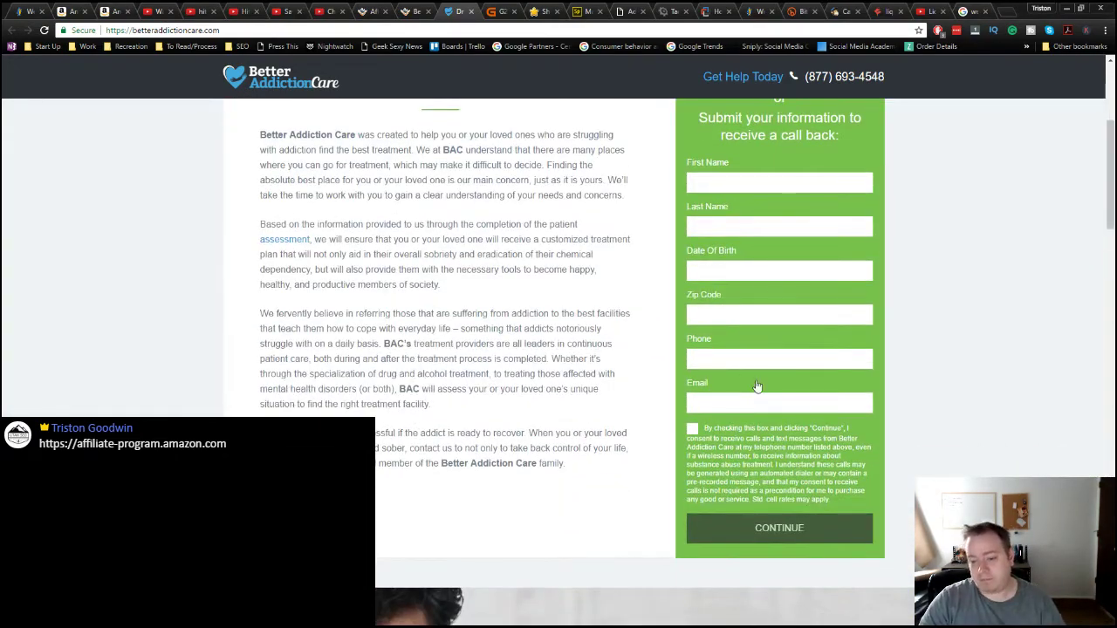
pyautogui.scroll(2, 774, 226)
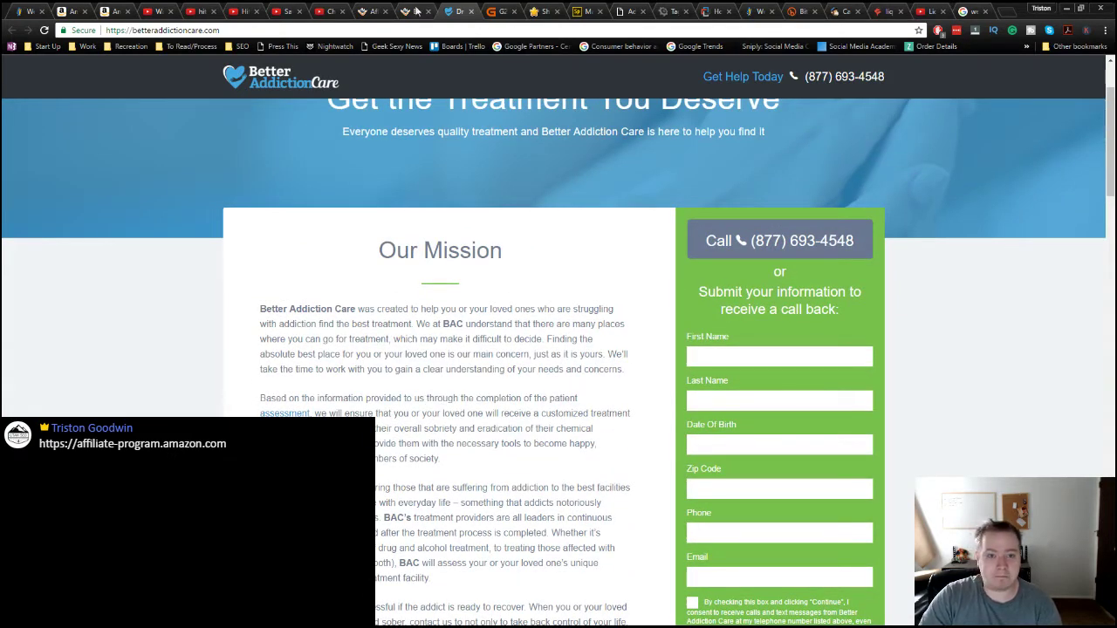
# Step: Return to the payout-sorted offers list and sign in to OfferVault
pyautogui.click(371, 11)
pyautogui.hotkey('alt', 'Left')
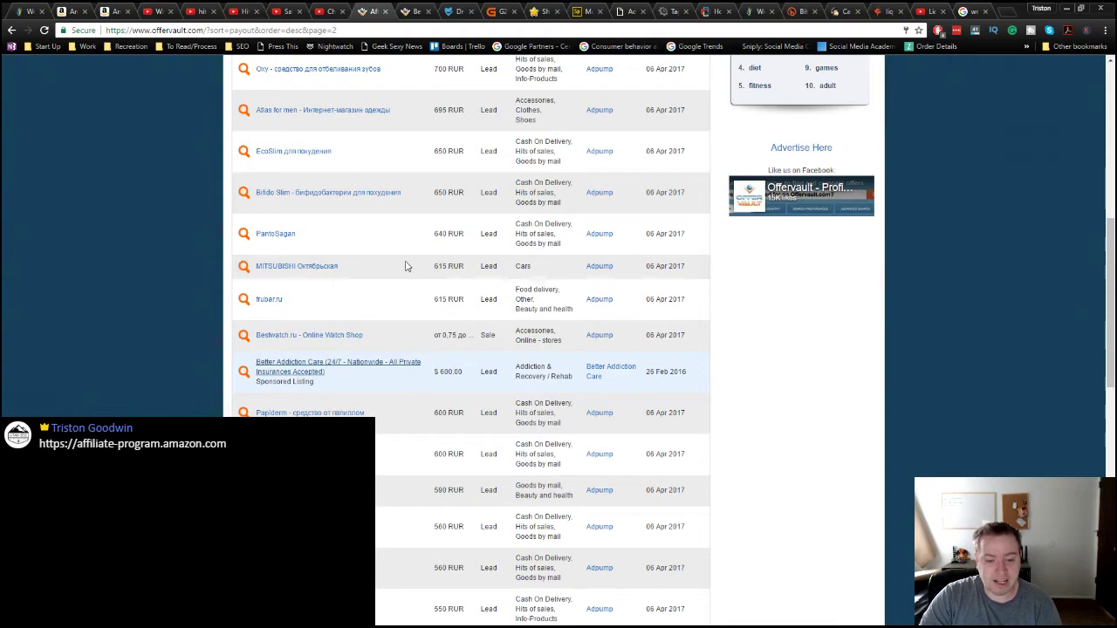
pyautogui.scroll(10, 405, 266)
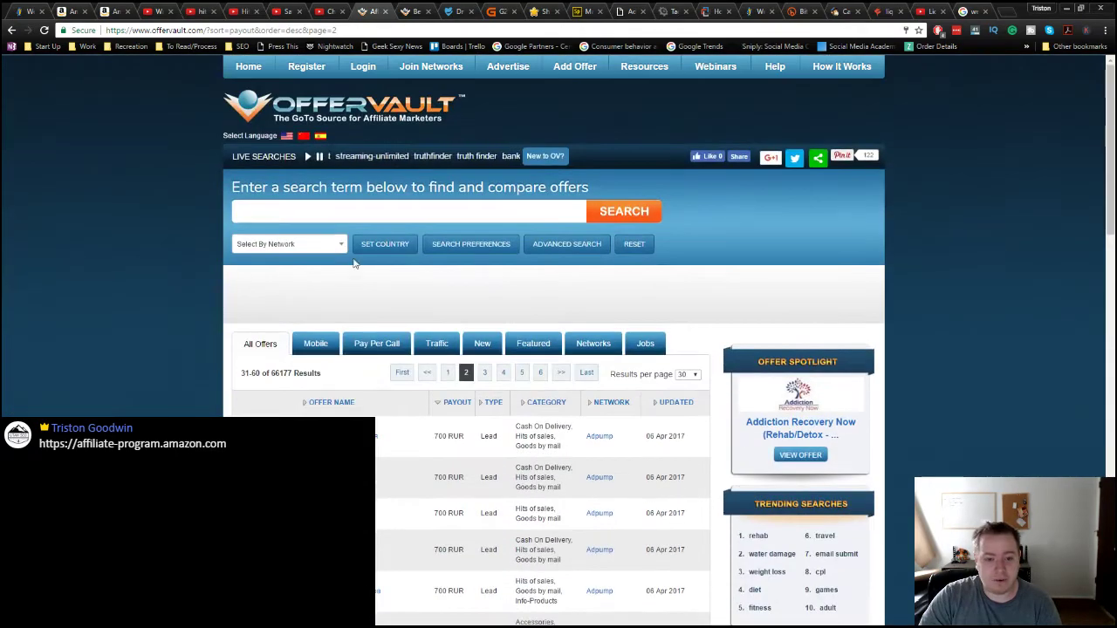
pyautogui.click(384, 246)
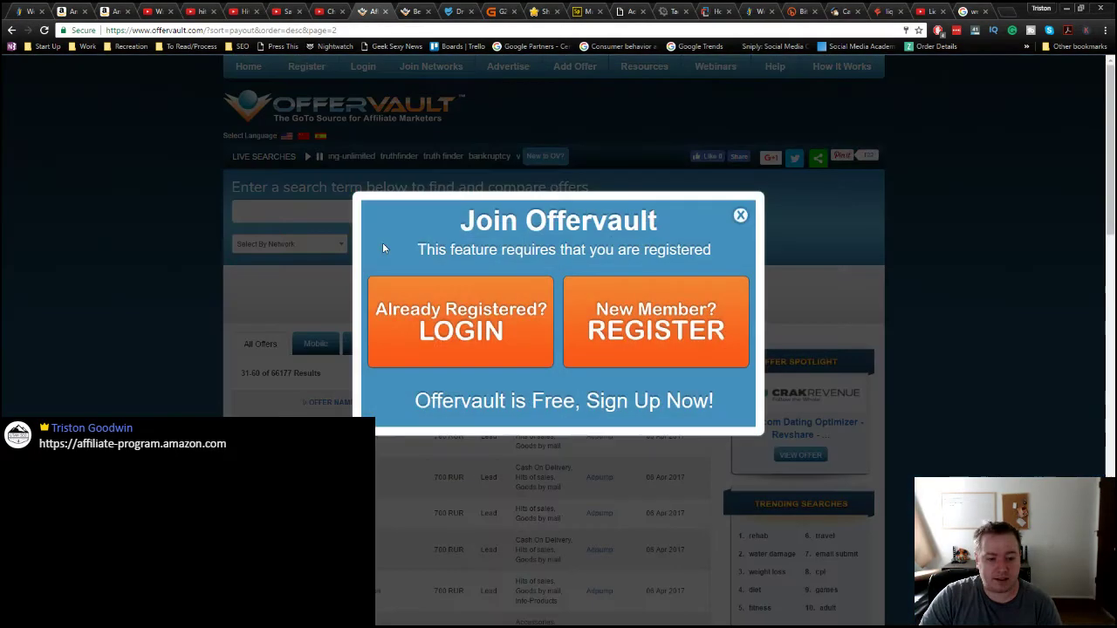
pyautogui.click(486, 336)
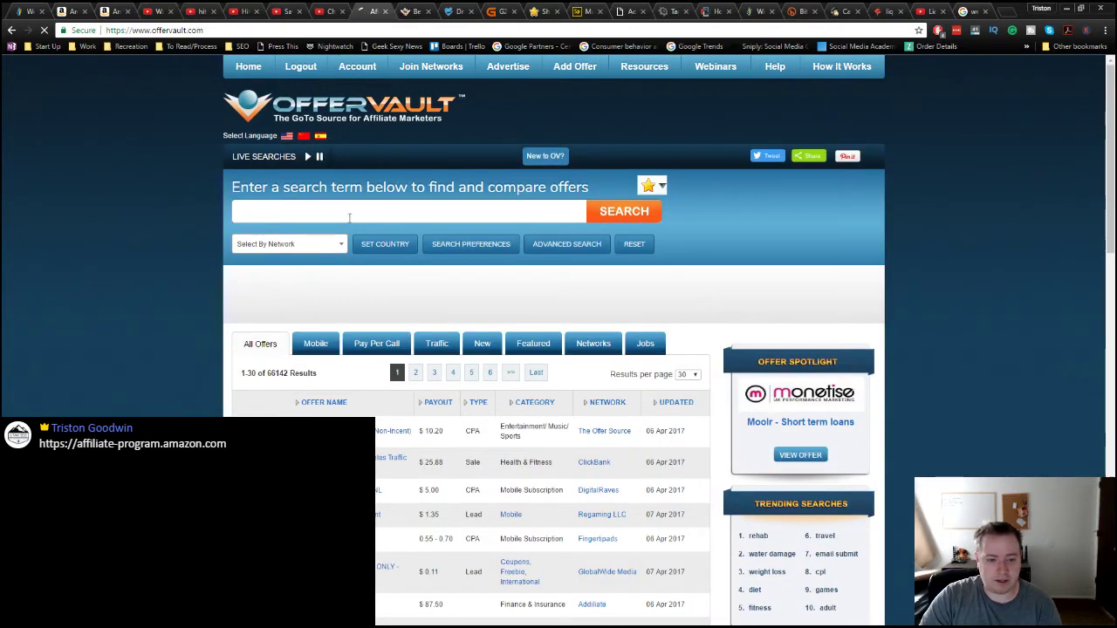
# Step: Set United States as the current country for offer landing pages
pyautogui.click(378, 249)
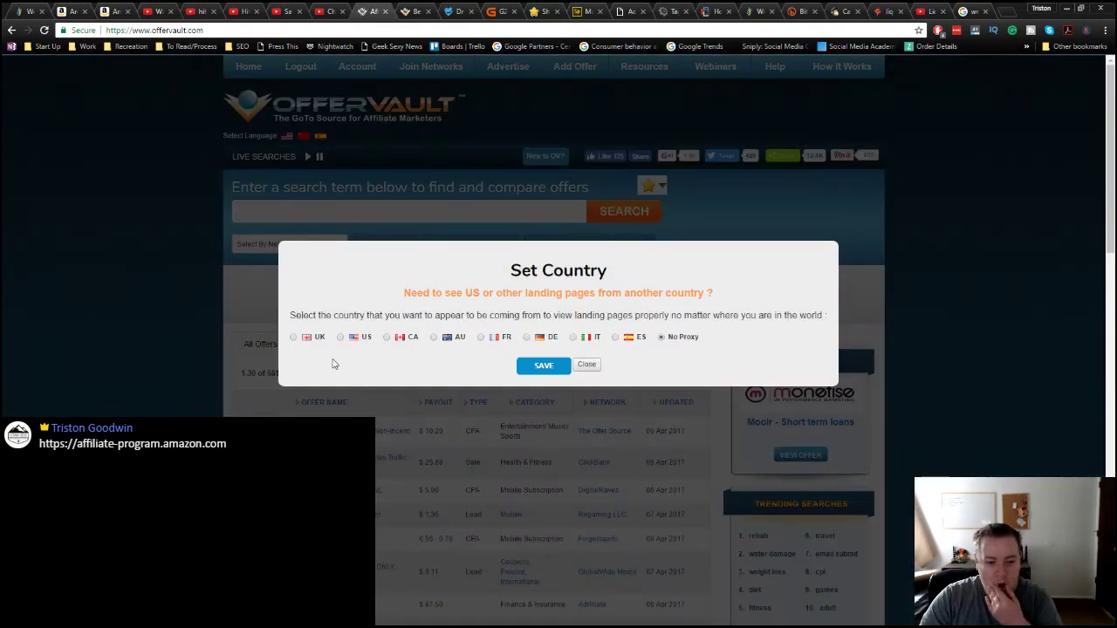
pyautogui.click(524, 367)
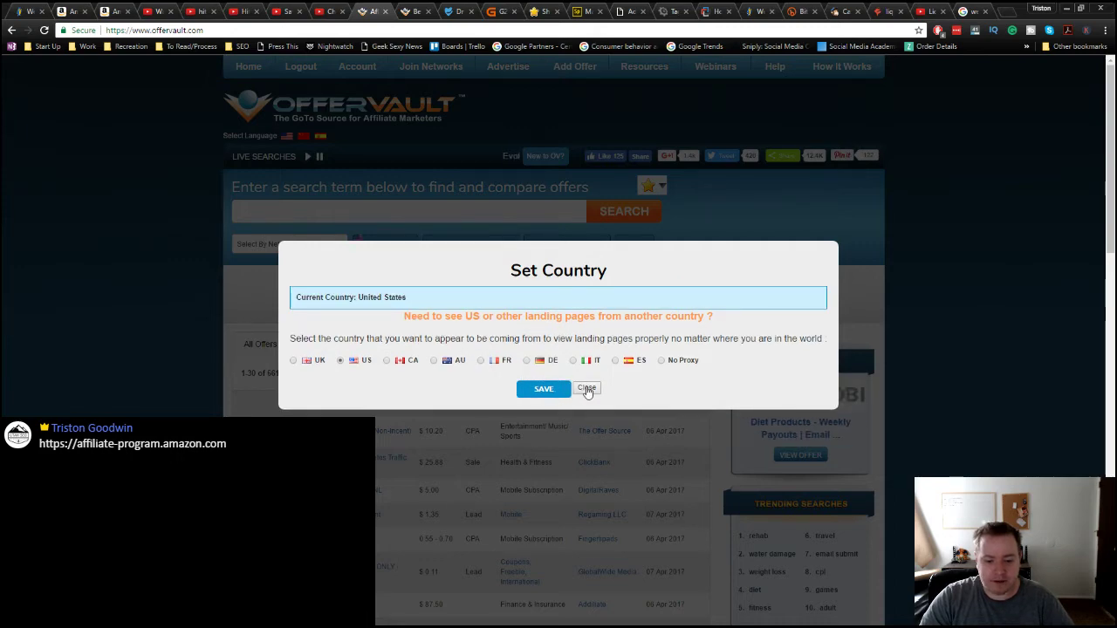
pyautogui.click(585, 388)
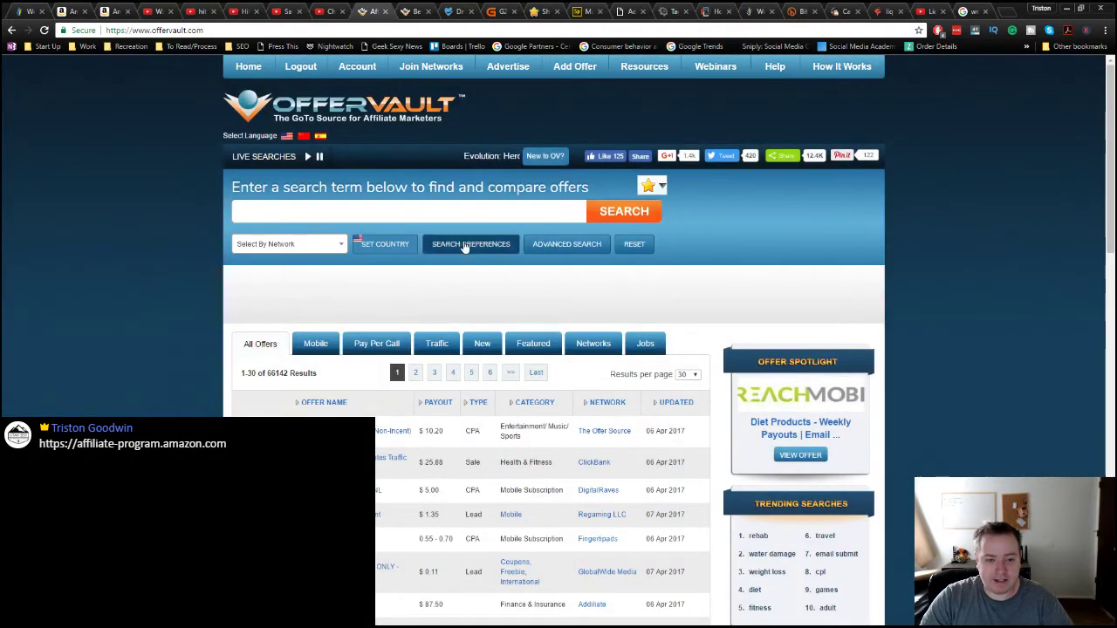
pyautogui.click(392, 212)
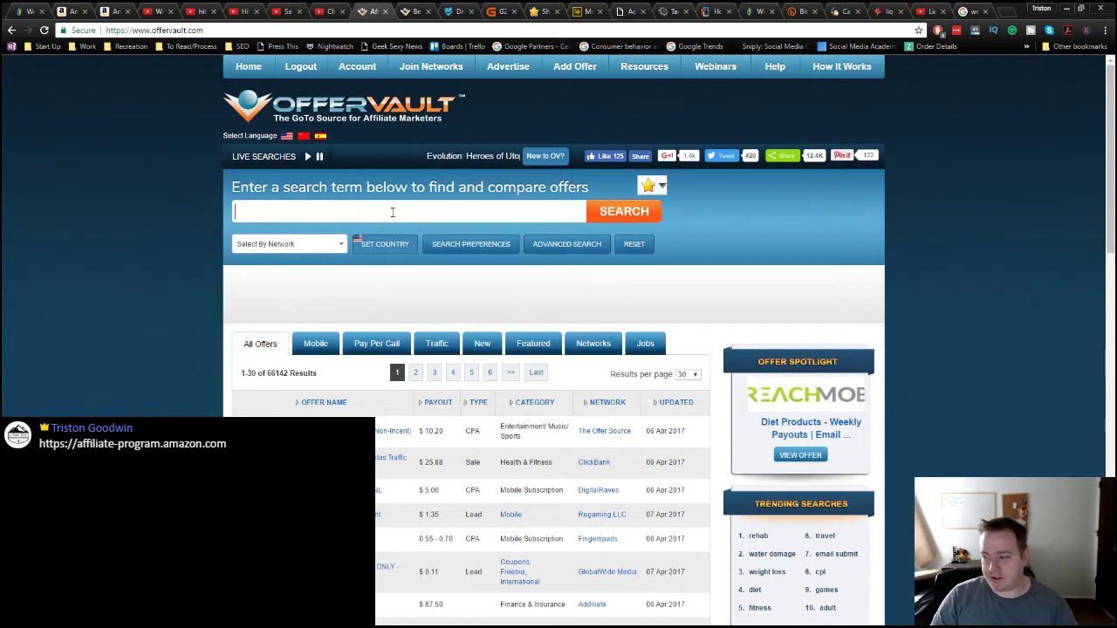
# Step: Search OfferVault for 'hosting' and browse the 38 offers, such as GoDaddy at $14.00 CPA
pyautogui.write('hosting')
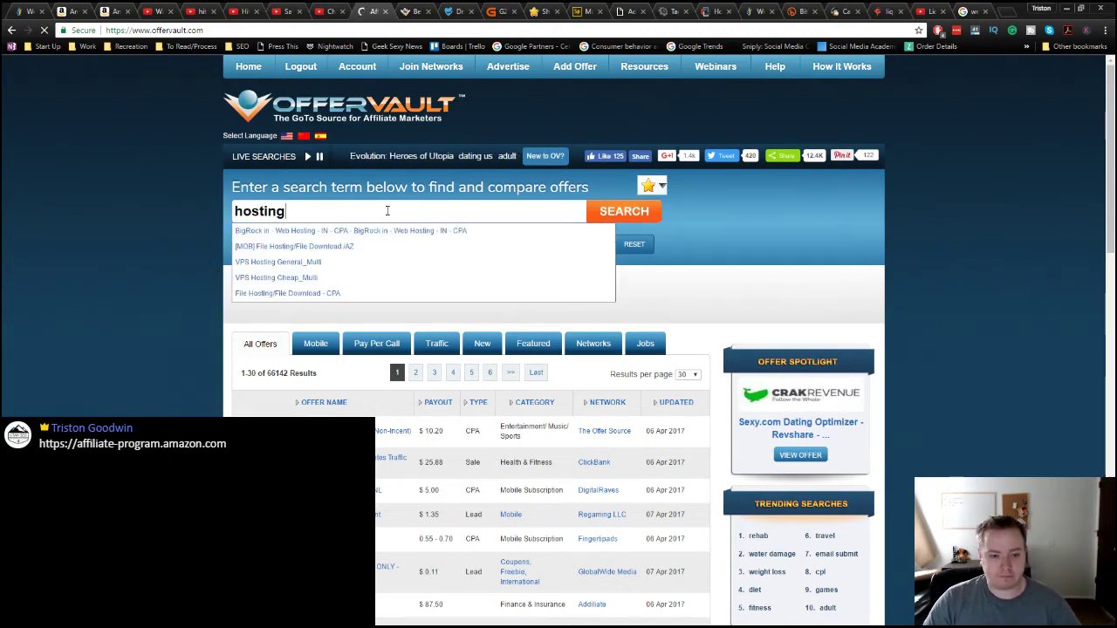
pyautogui.click(591, 217)
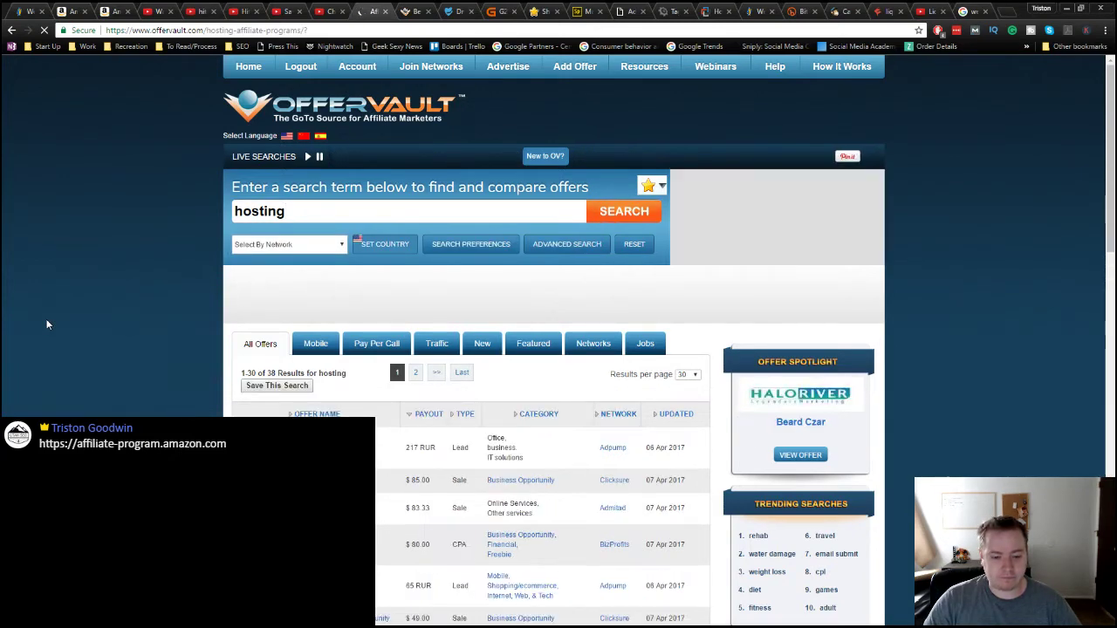
pyautogui.scroll(-2, 48, 325)
pyautogui.scroll(-1, 48, 325)
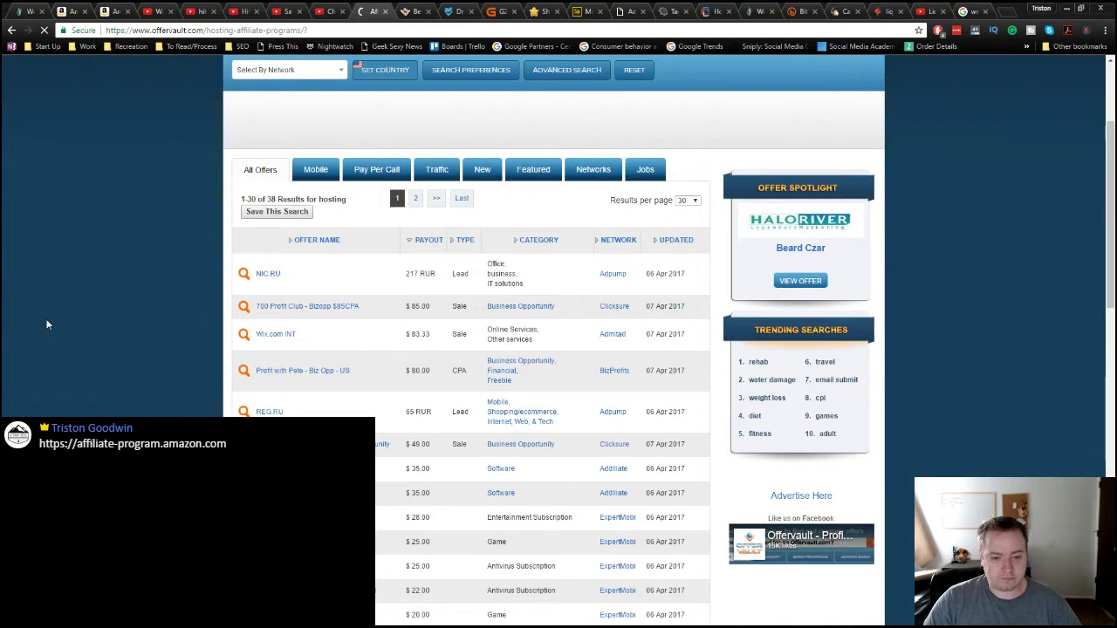
pyautogui.scroll(-1, 48, 324)
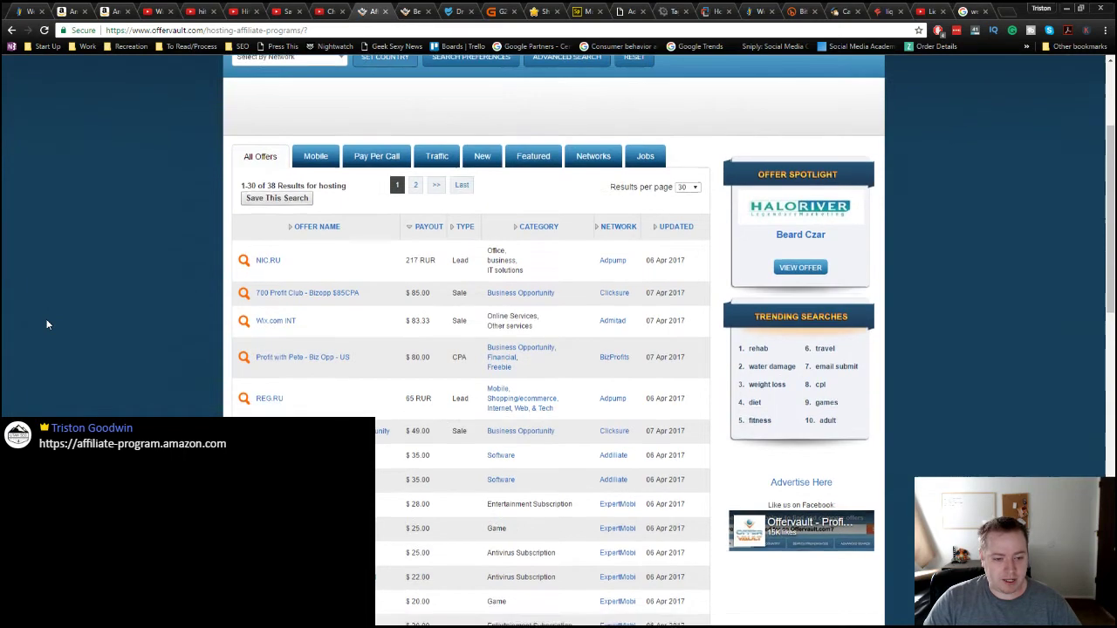
pyautogui.doubleClick(414, 275)
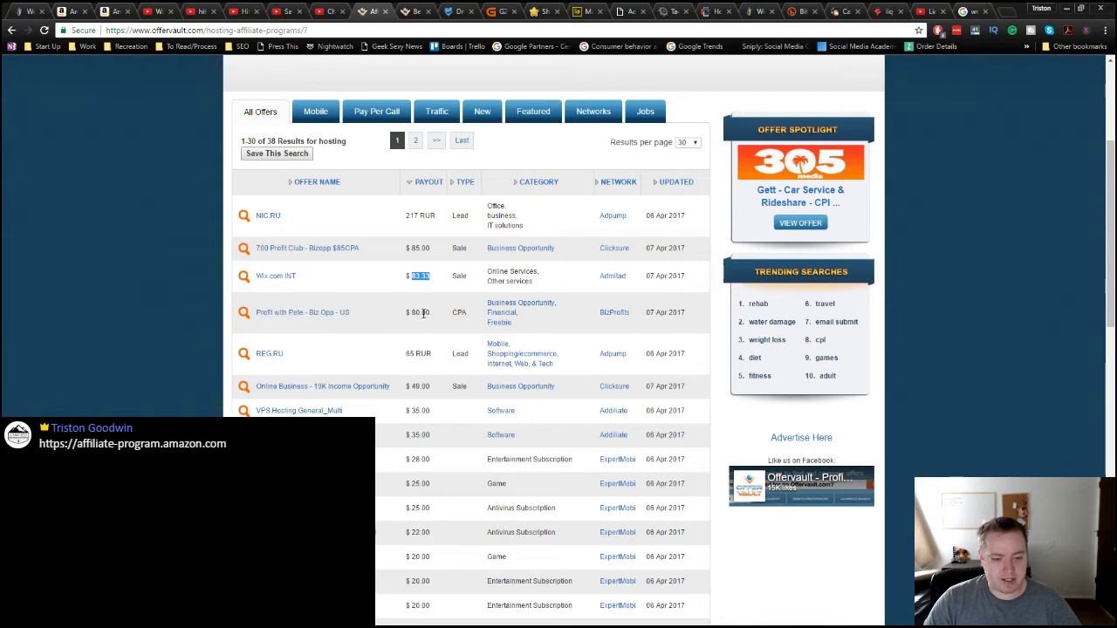
pyautogui.scroll(-1, 559, 340)
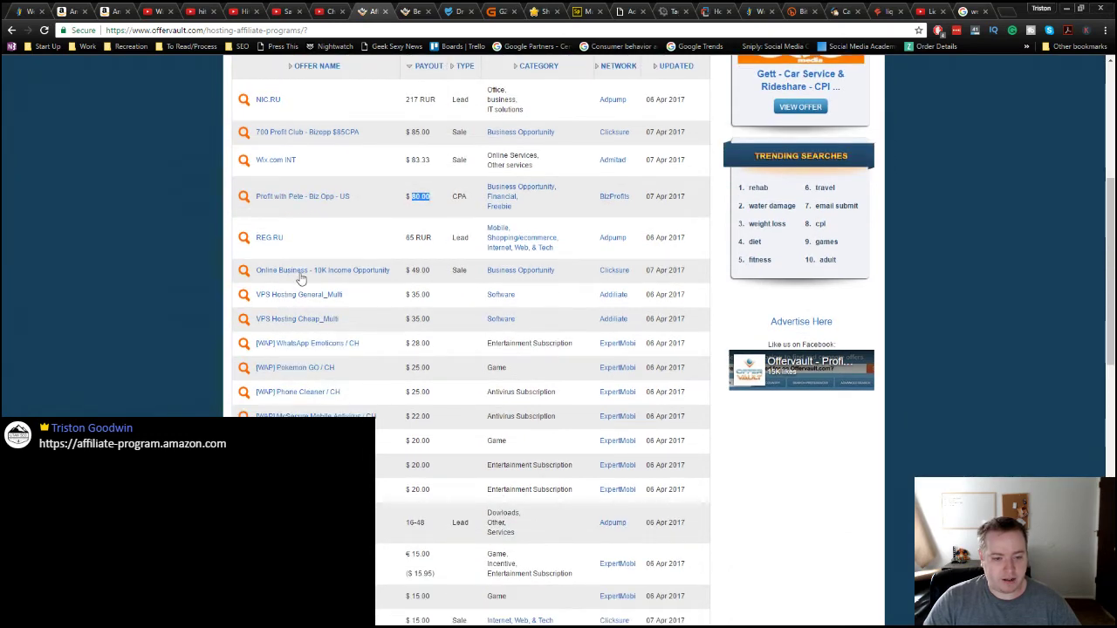
pyautogui.scroll(-1, 327, 402)
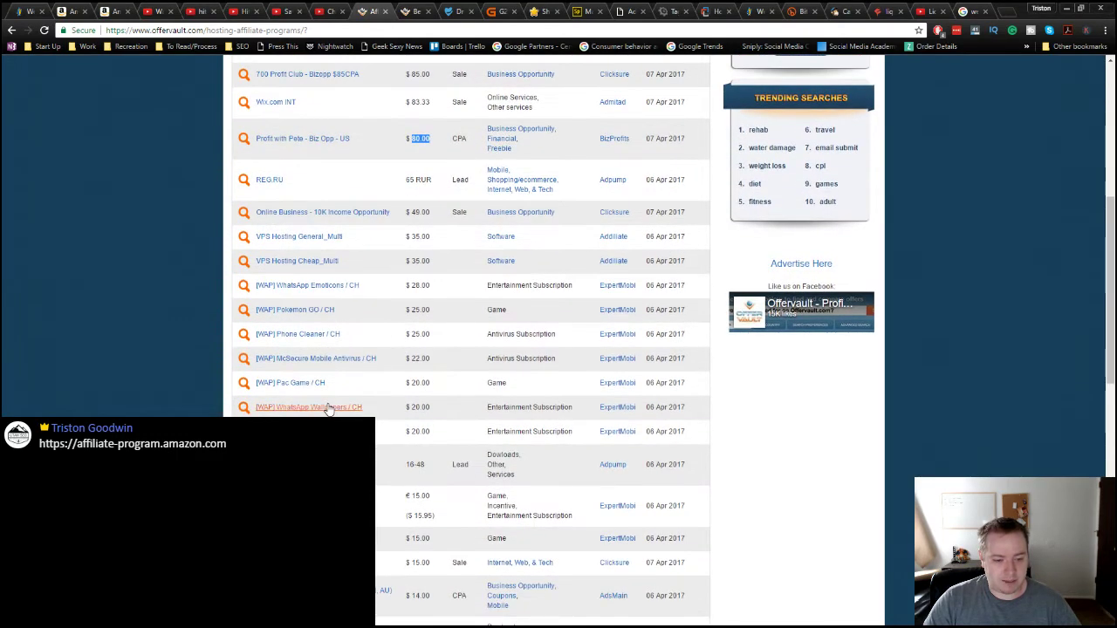
pyautogui.scroll(-5, 329, 410)
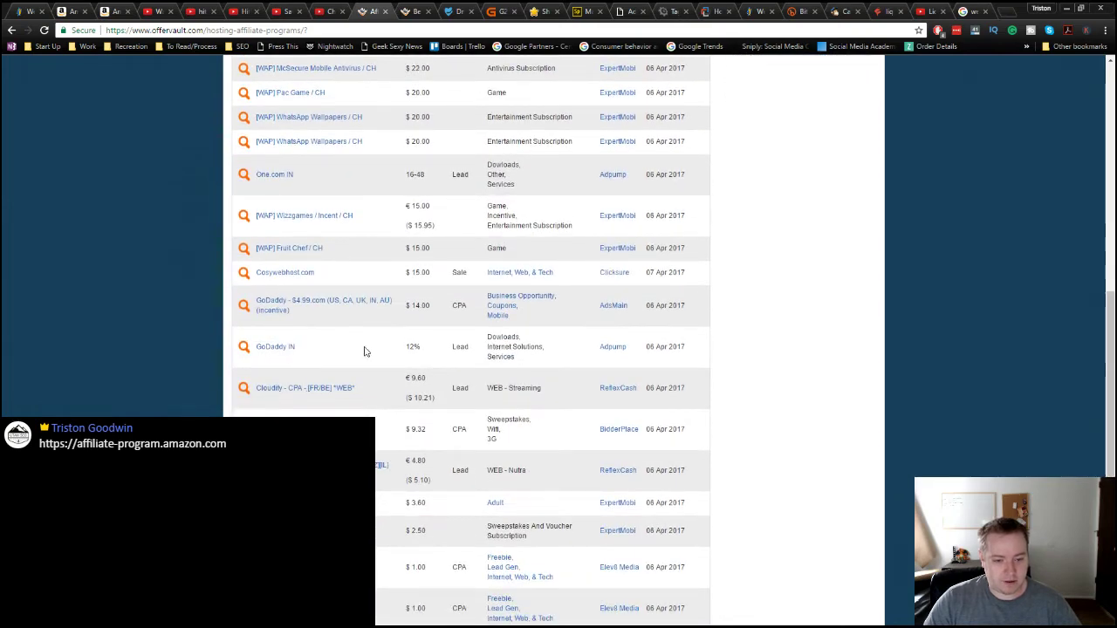
pyautogui.scroll(-2, 471, 340)
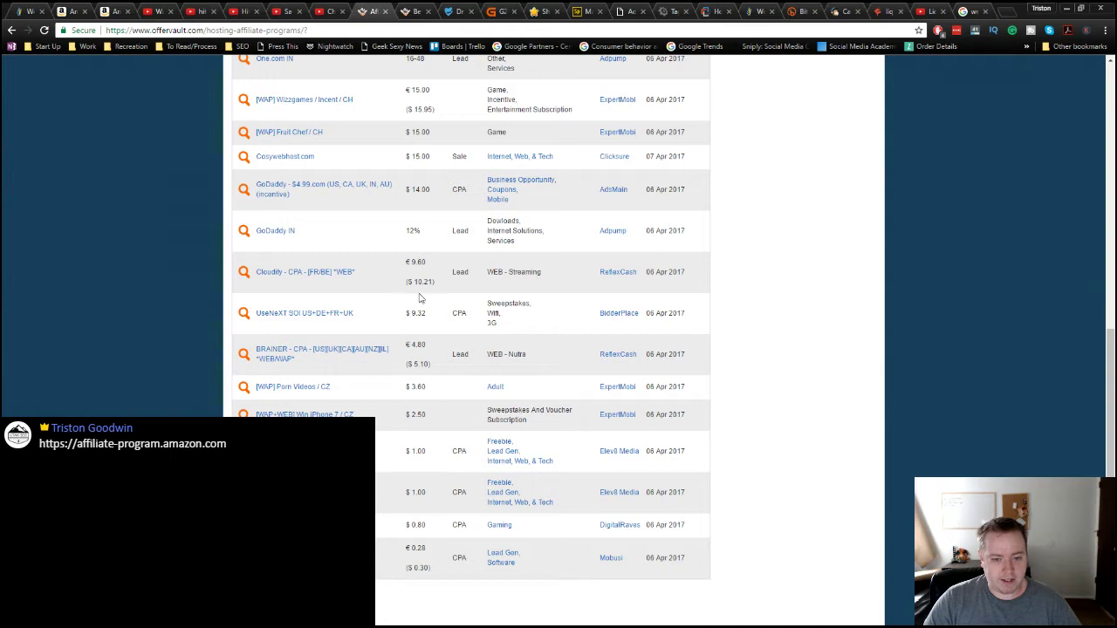
pyautogui.scroll(-2, 329, 274)
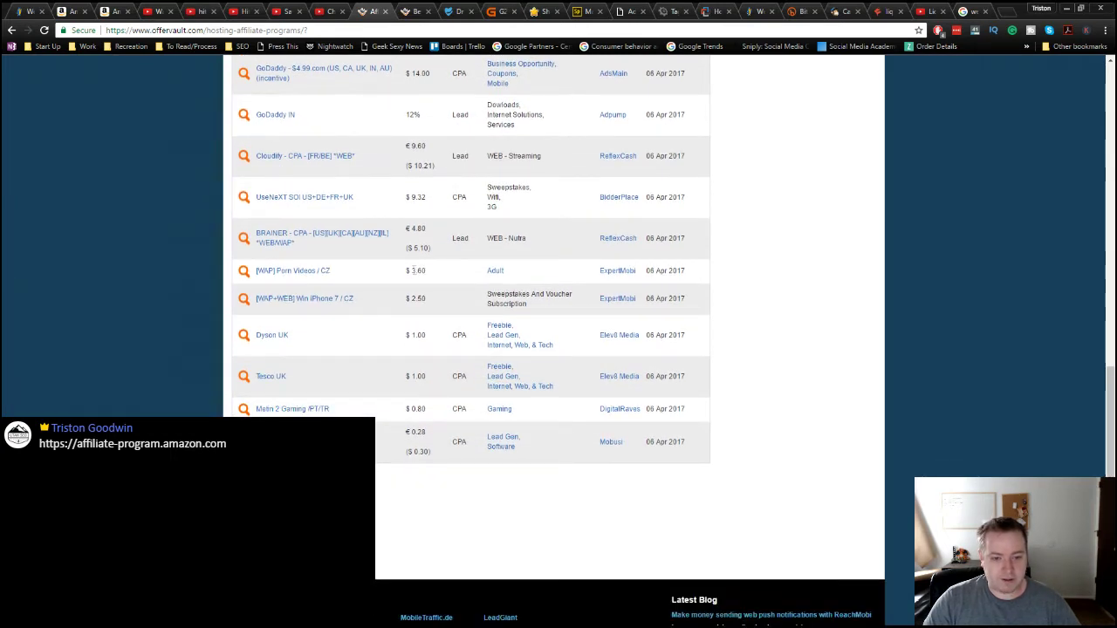
pyautogui.click(423, 272)
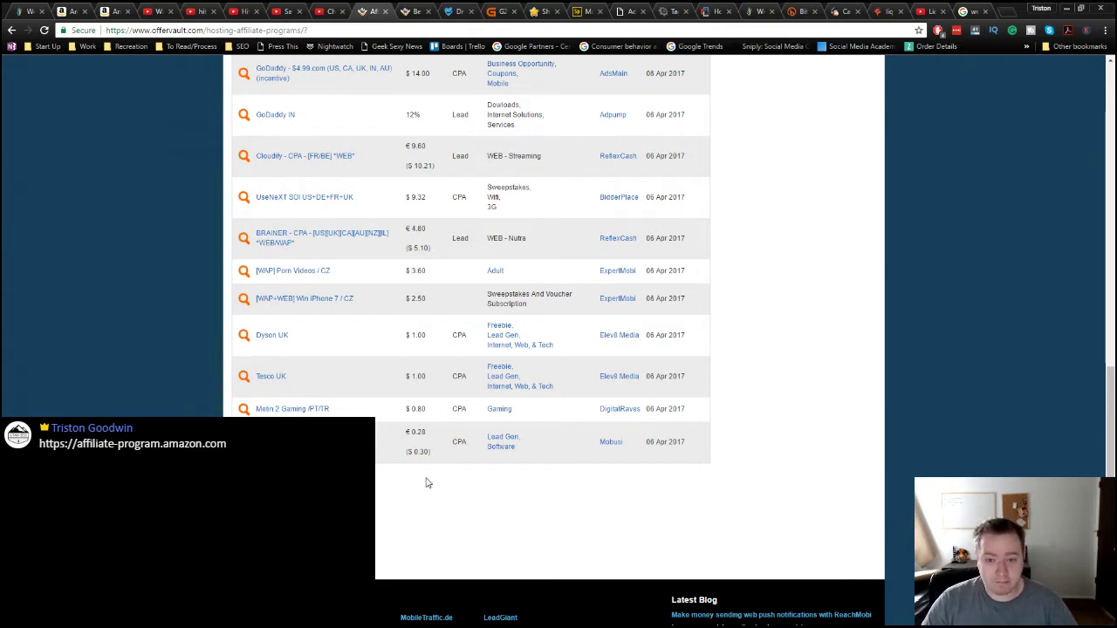
pyautogui.scroll(15, 427, 482)
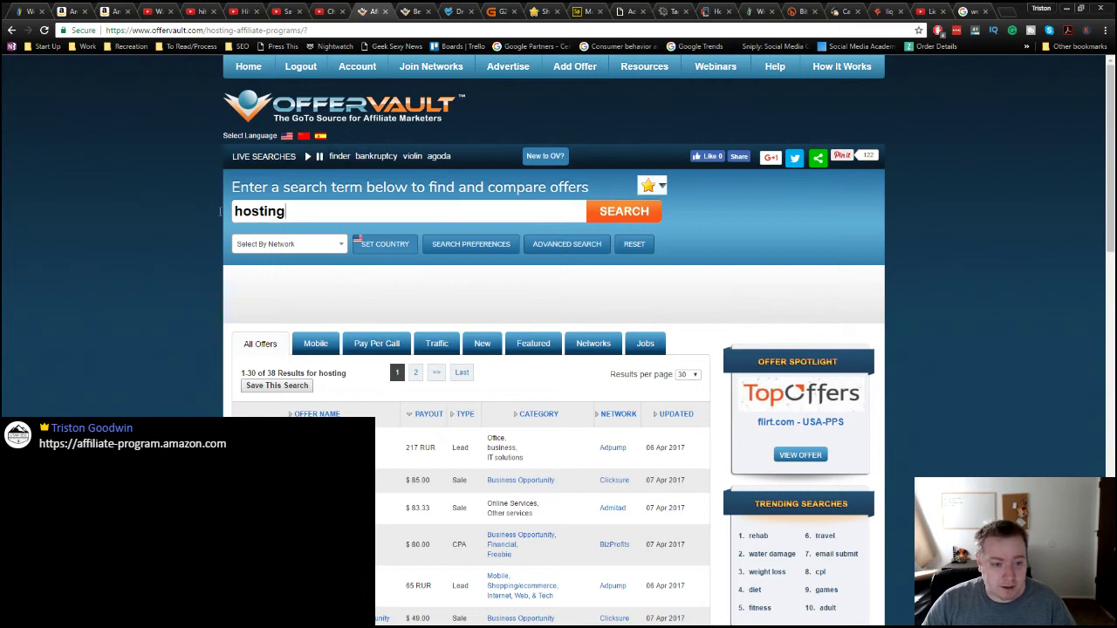
# Step: Replace the search with 'electrical tape' and confirm it returns No Offers Found
pyautogui.hotkey('ctrl', 'a')
pyautogui.write('electic')
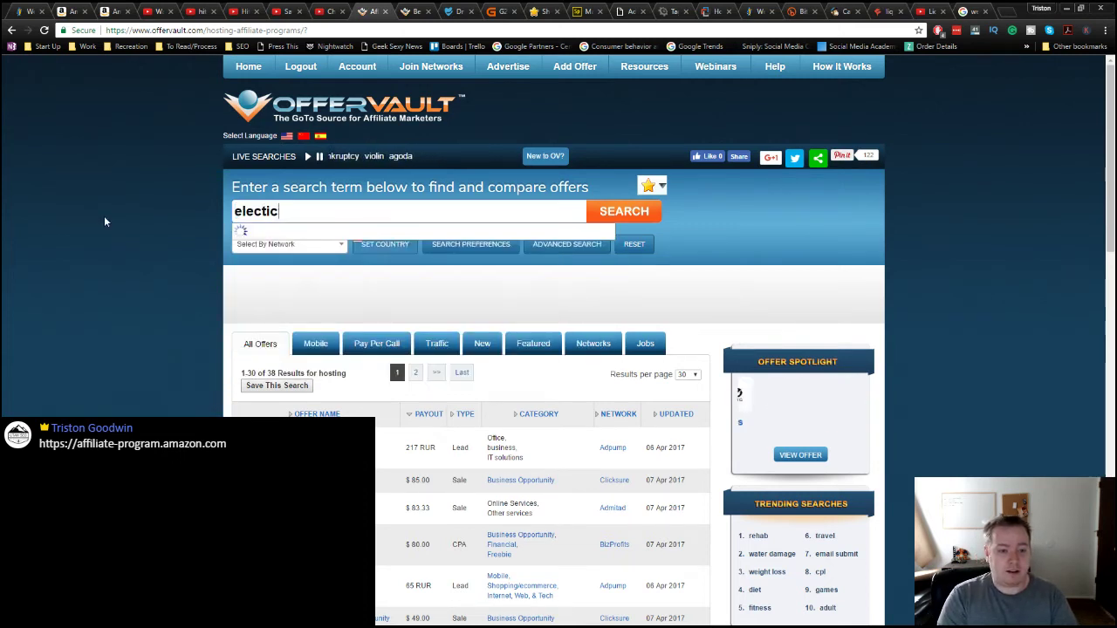
pyautogui.write('al')
pyautogui.press('BackSpace')
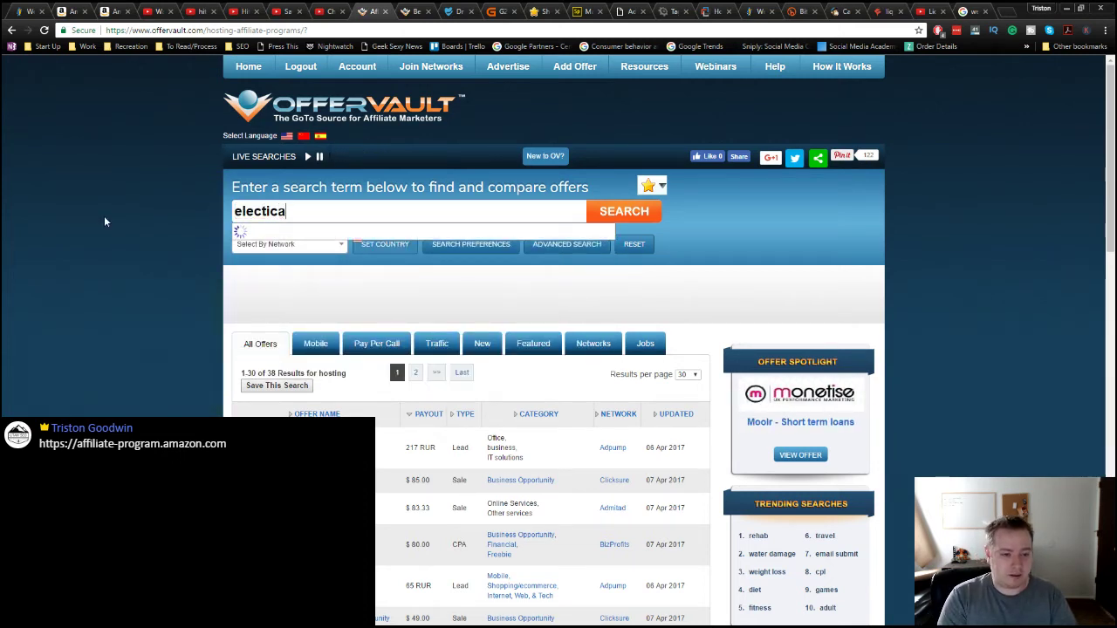
pyautogui.press('BackSpace')
pyautogui.press('BackSpace')
pyautogui.press('BackSpace')
pyautogui.write('rica')
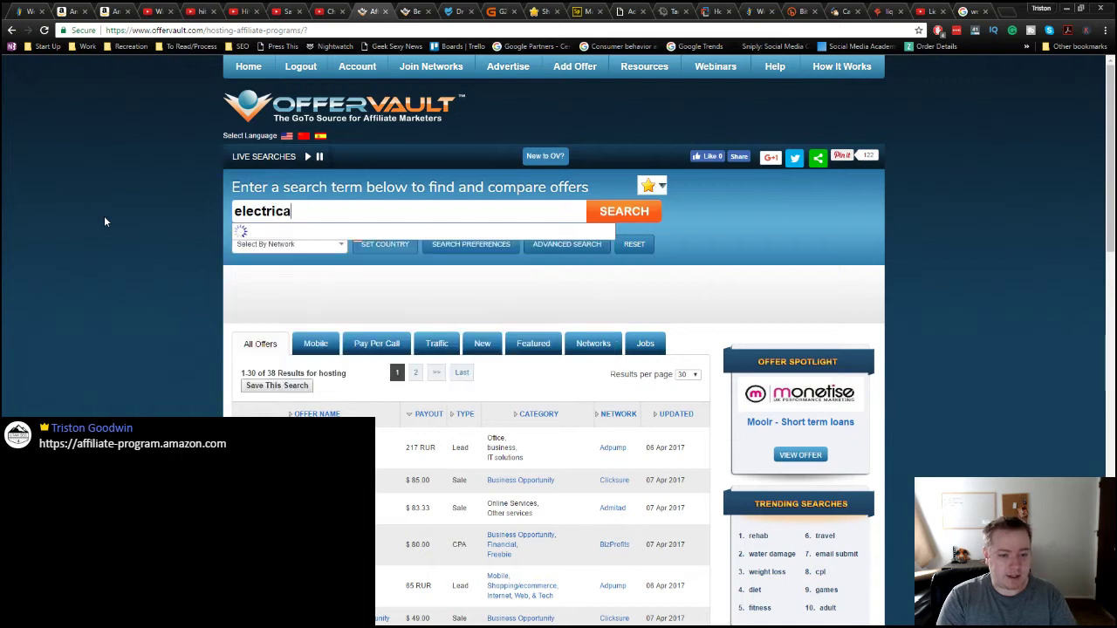
pyautogui.write('l tape')
pyautogui.press('Return')
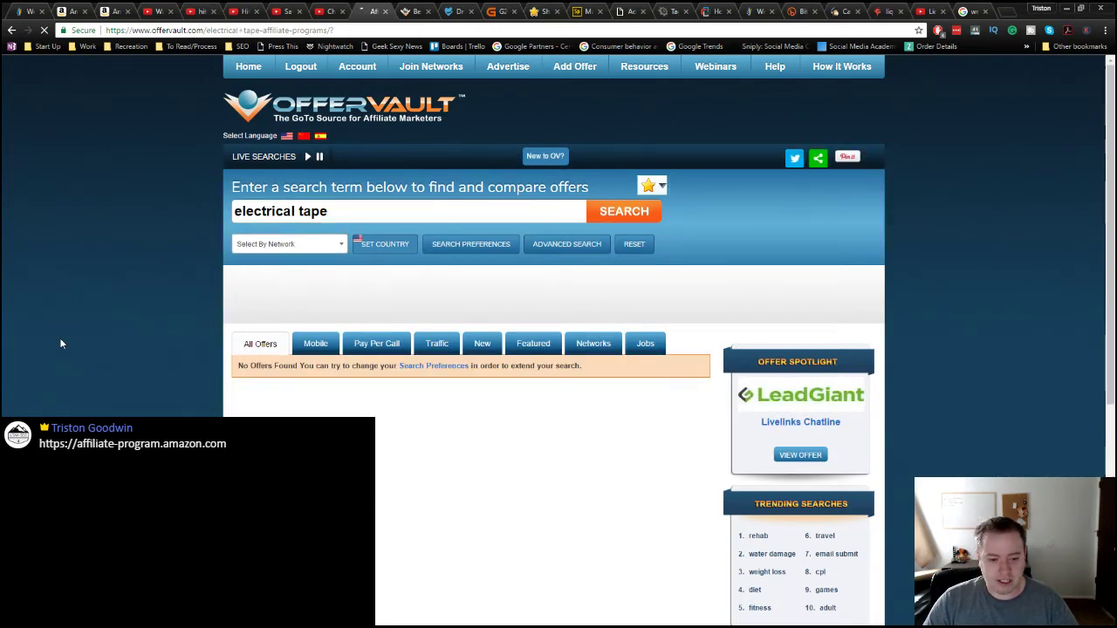
pyautogui.scroll(-3, 60, 344)
pyautogui.scroll(2, 170, 294)
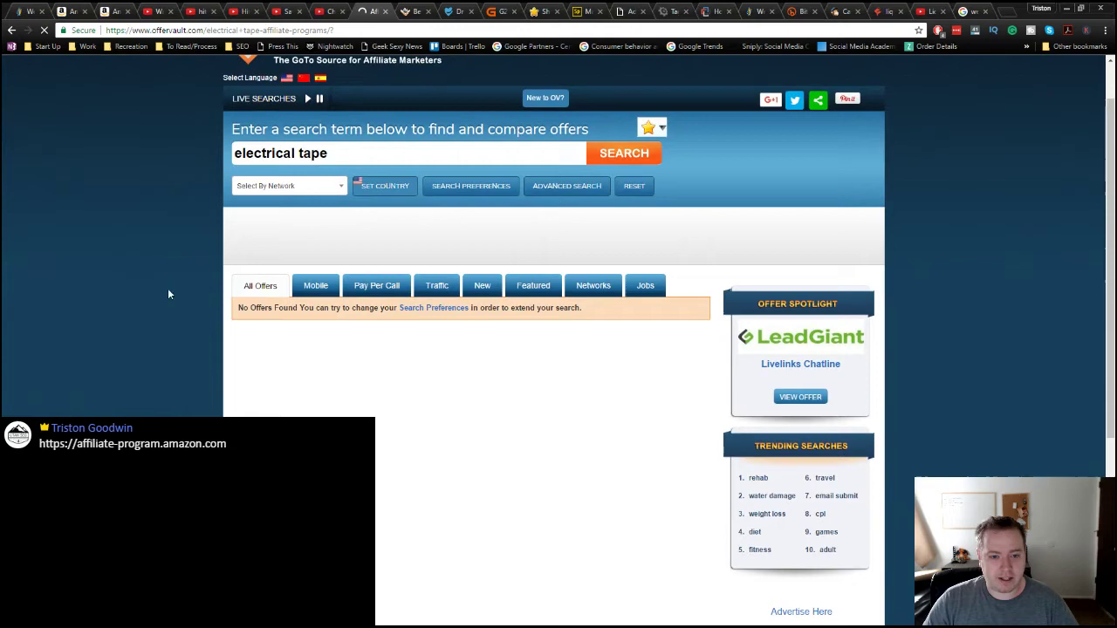
# Step: Check the country setting without changing it, then bring the ShareASale tab forward
pyautogui.click(373, 189)
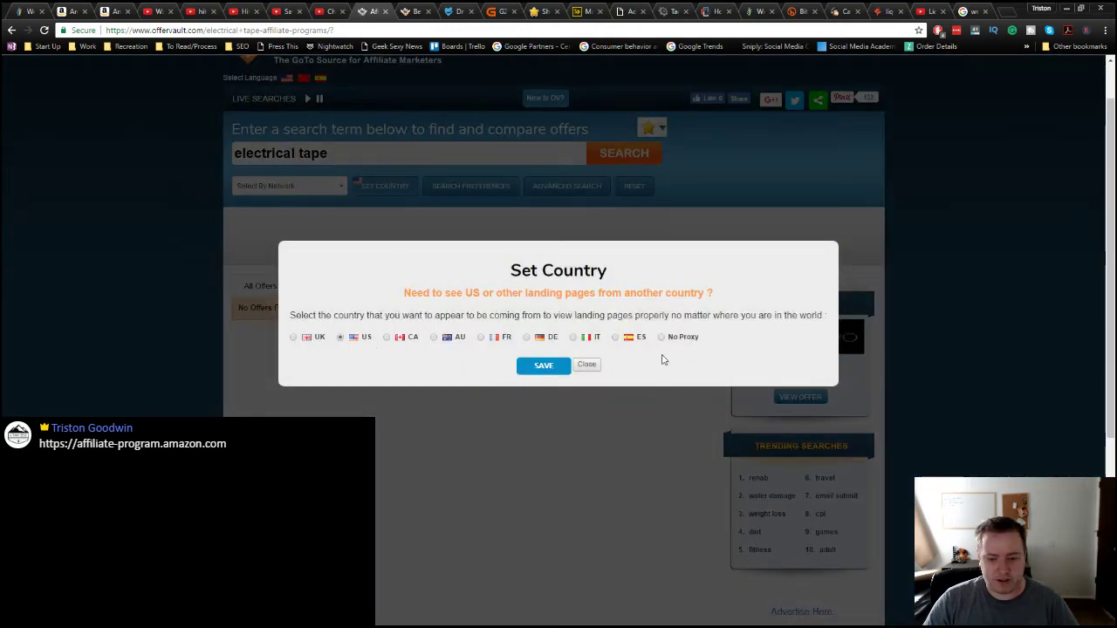
pyautogui.click(585, 366)
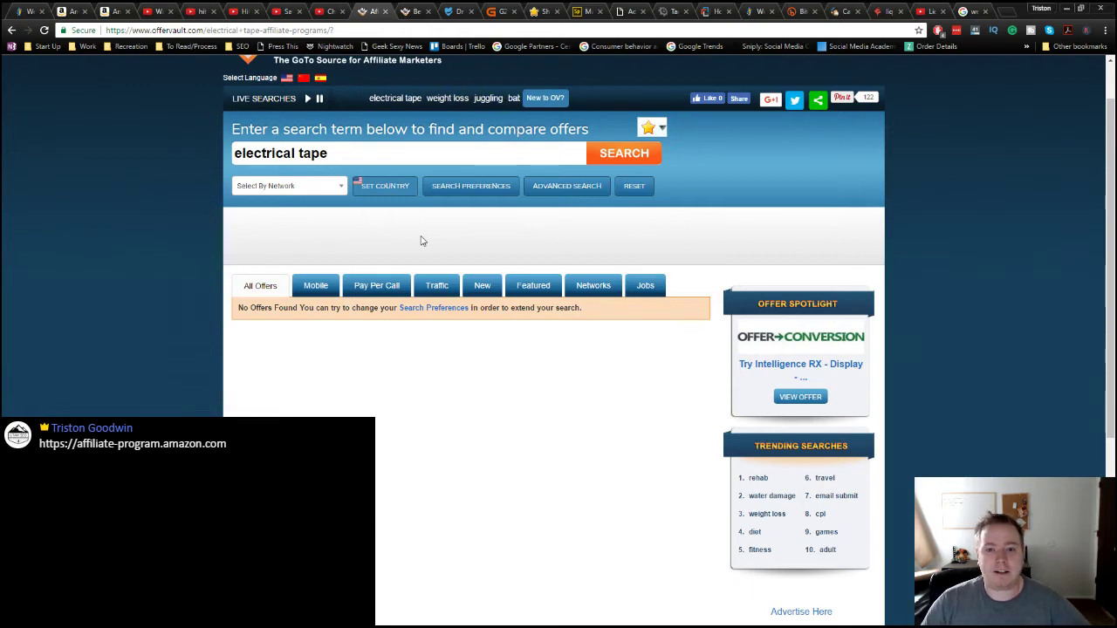
pyautogui.click(538, 10)
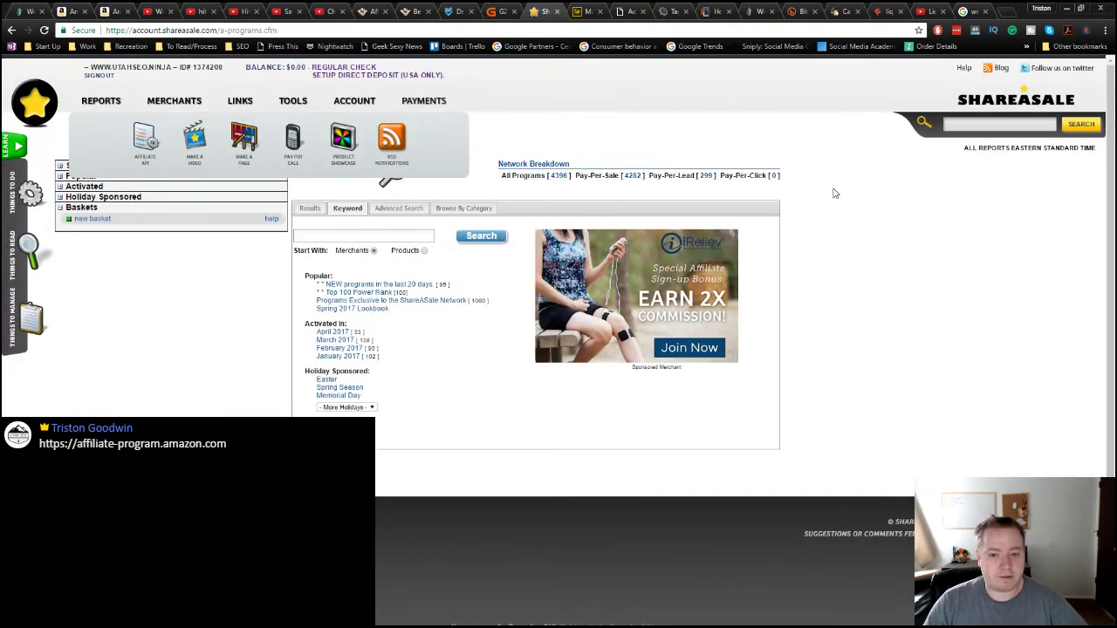
# Step: Open ShareASale's Merchant Search, highlight the OfferVault and shareasale.com addresses, then return to G2A Goldmine payouts
pyautogui.moveTo(167, 104)
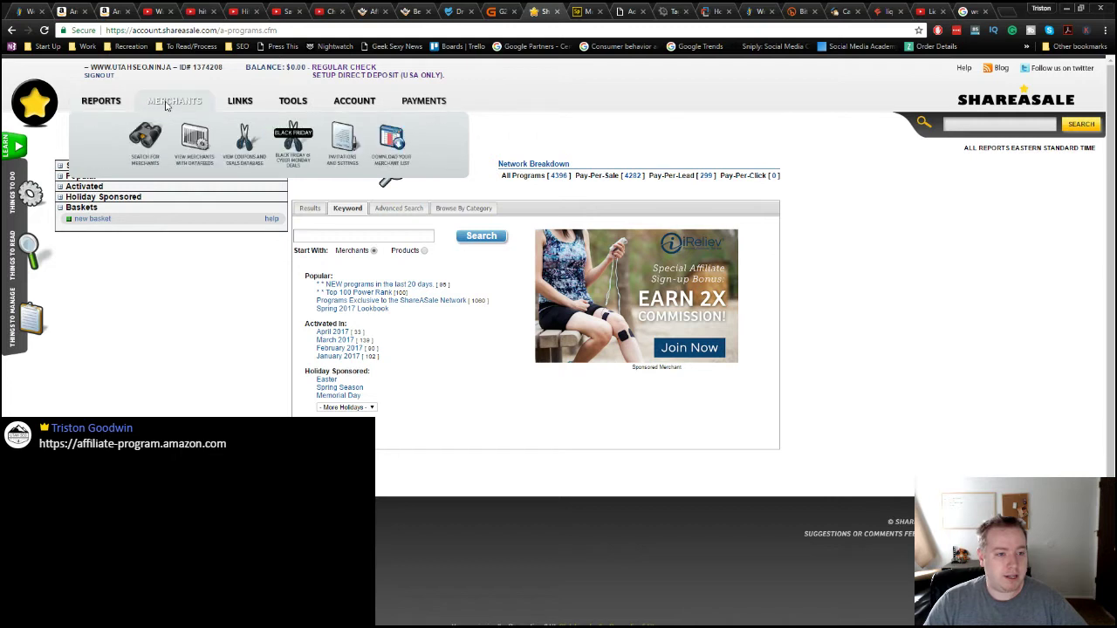
pyautogui.click(155, 141)
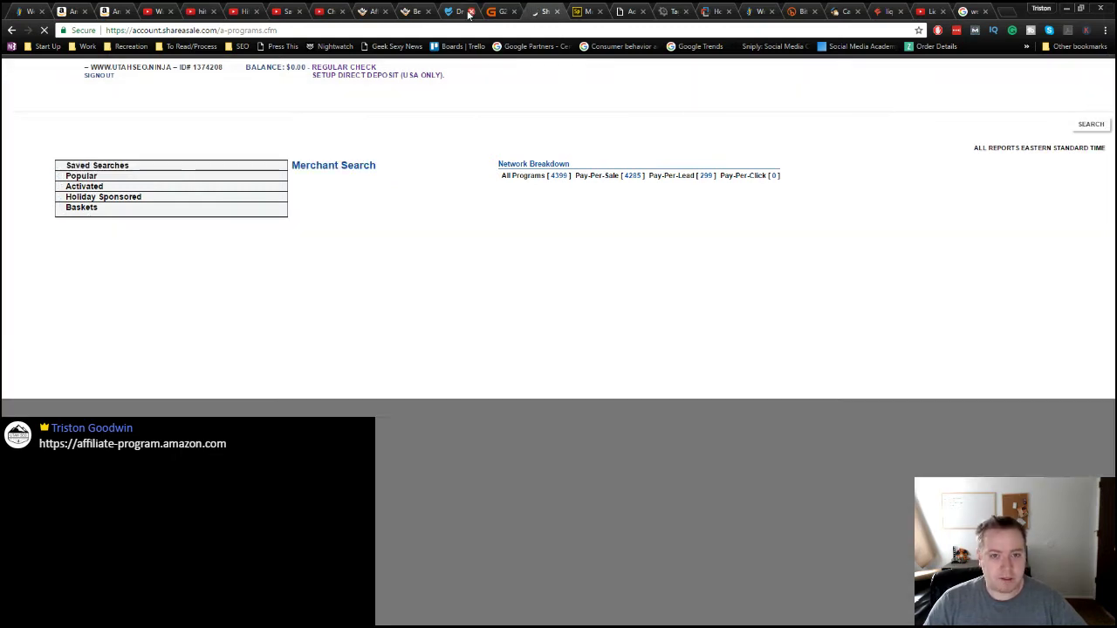
pyautogui.click(377, 12)
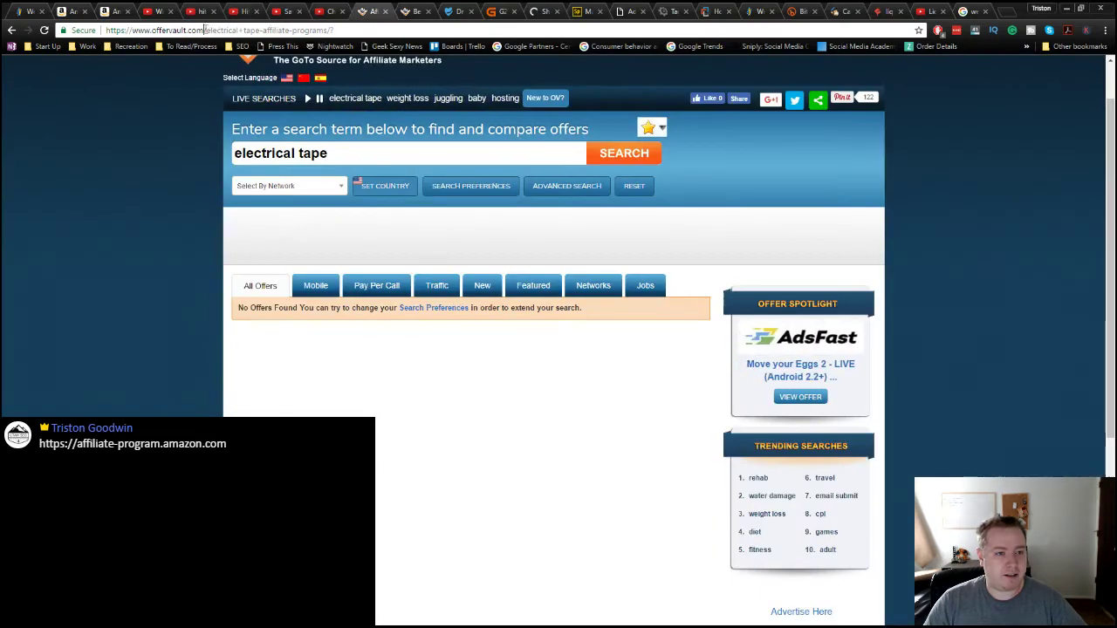
pyautogui.moveTo(205, 30); pyautogui.dragTo(105, 30)
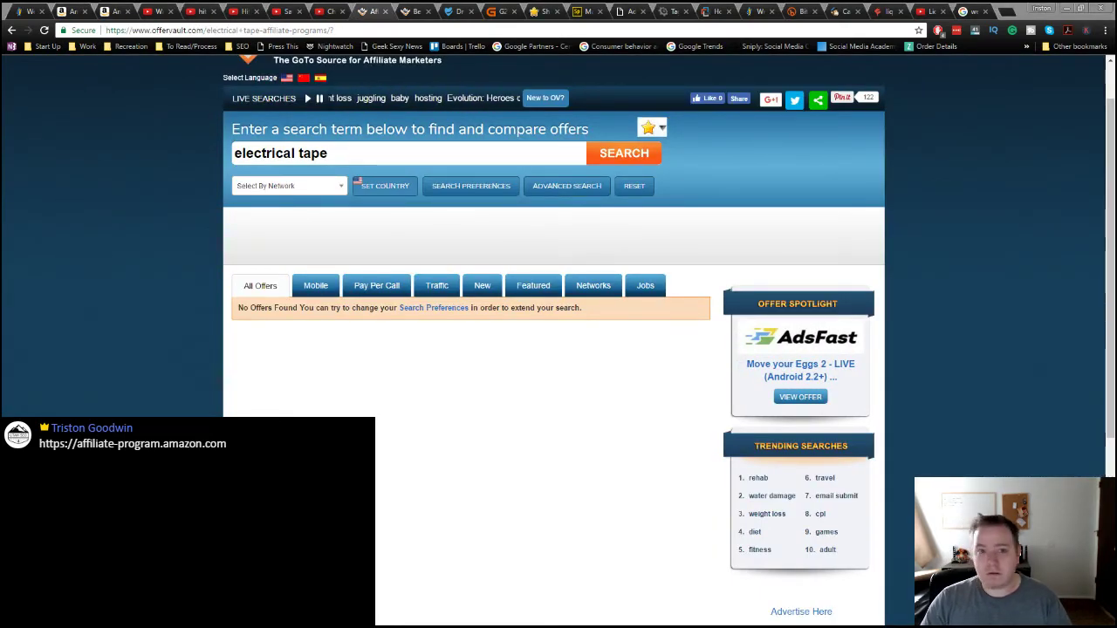
pyautogui.click(533, 12)
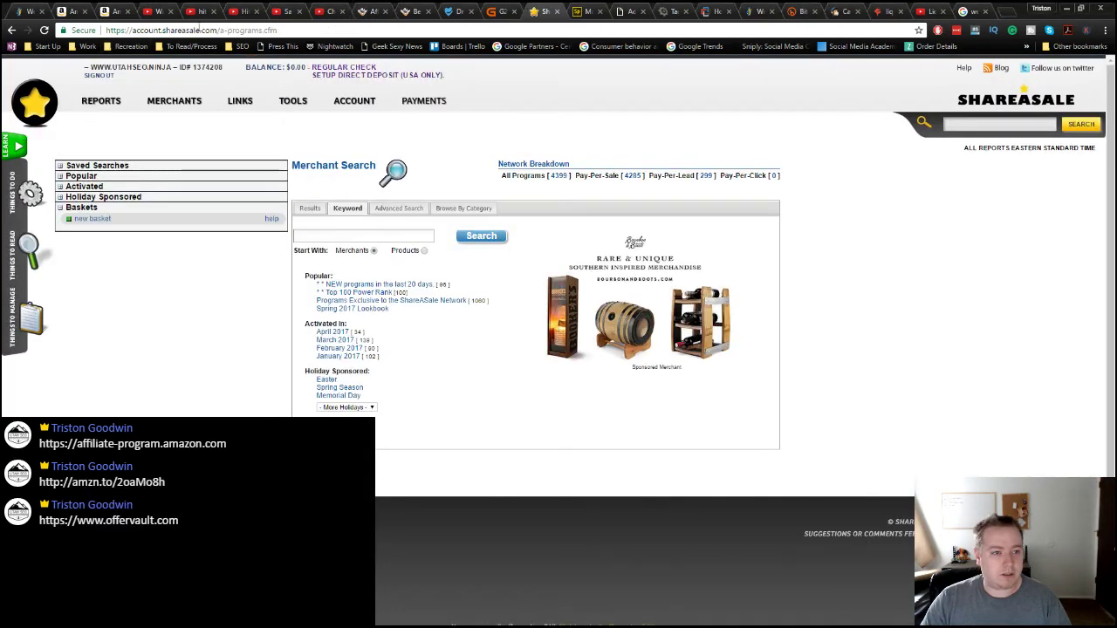
pyautogui.moveTo(217, 30); pyautogui.dragTo(163, 29)
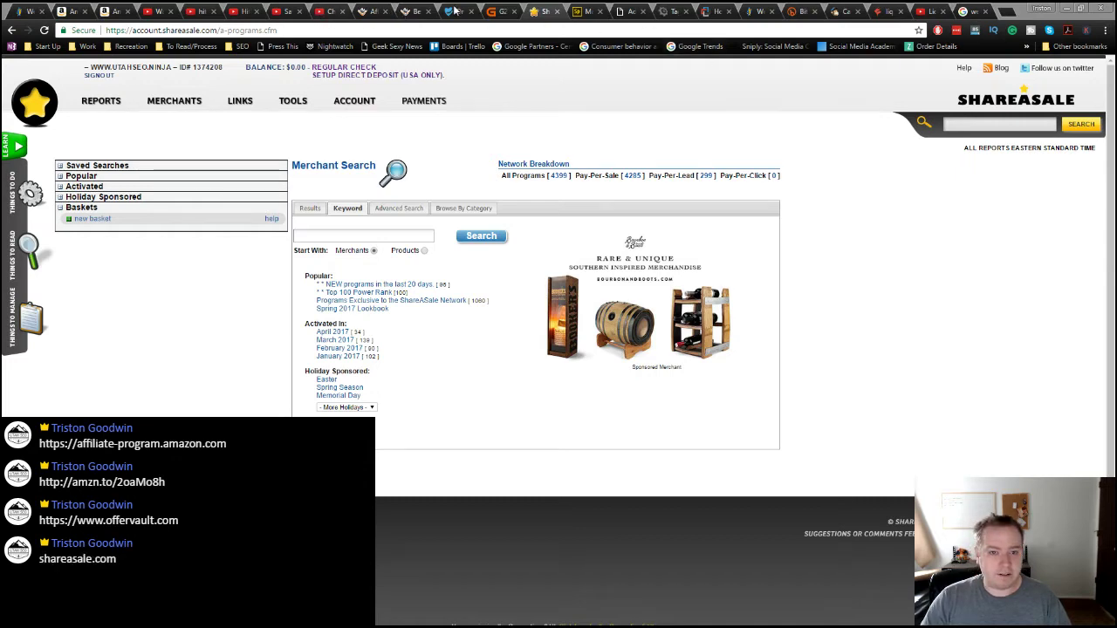
pyautogui.click(499, 11)
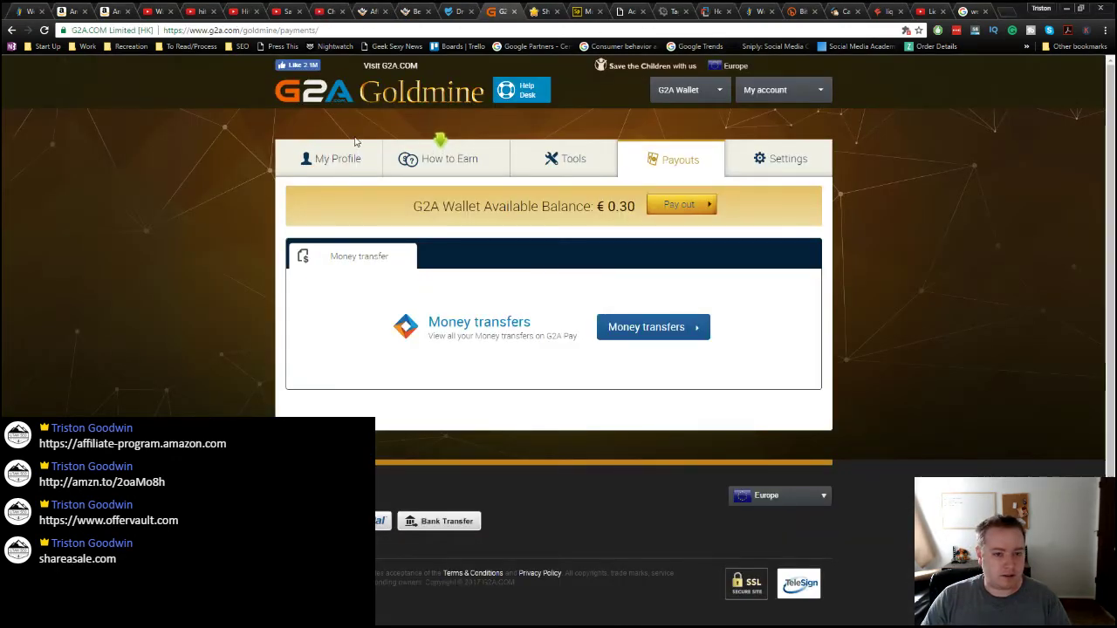
# Step: Reveal the personal invite link on the G2A Goldmine profile and copy it
pyautogui.click(332, 158)
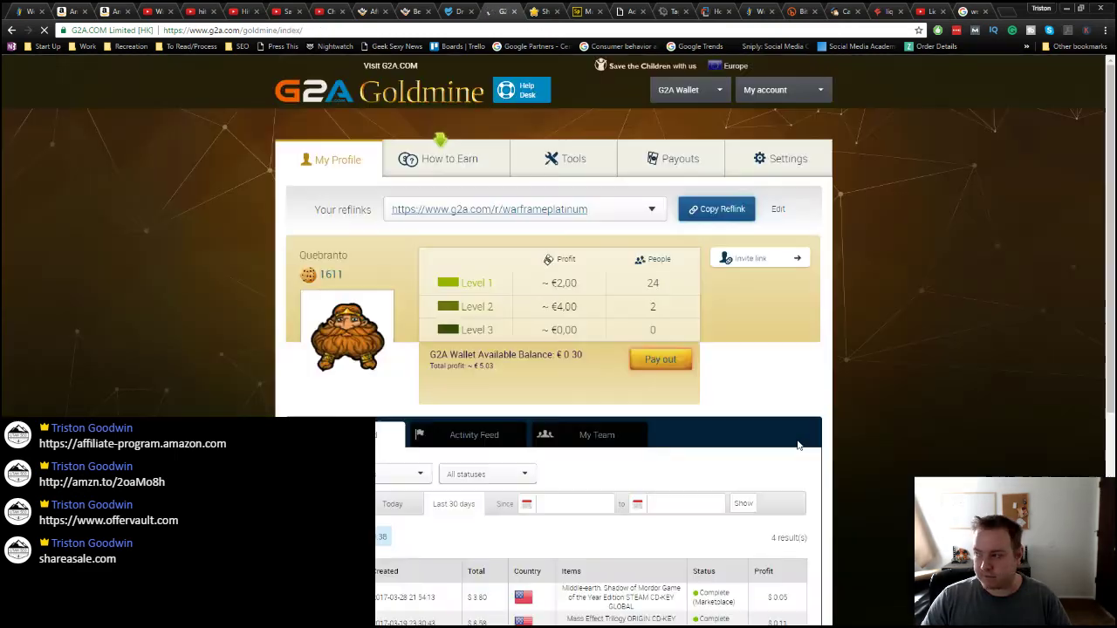
pyautogui.click(749, 258)
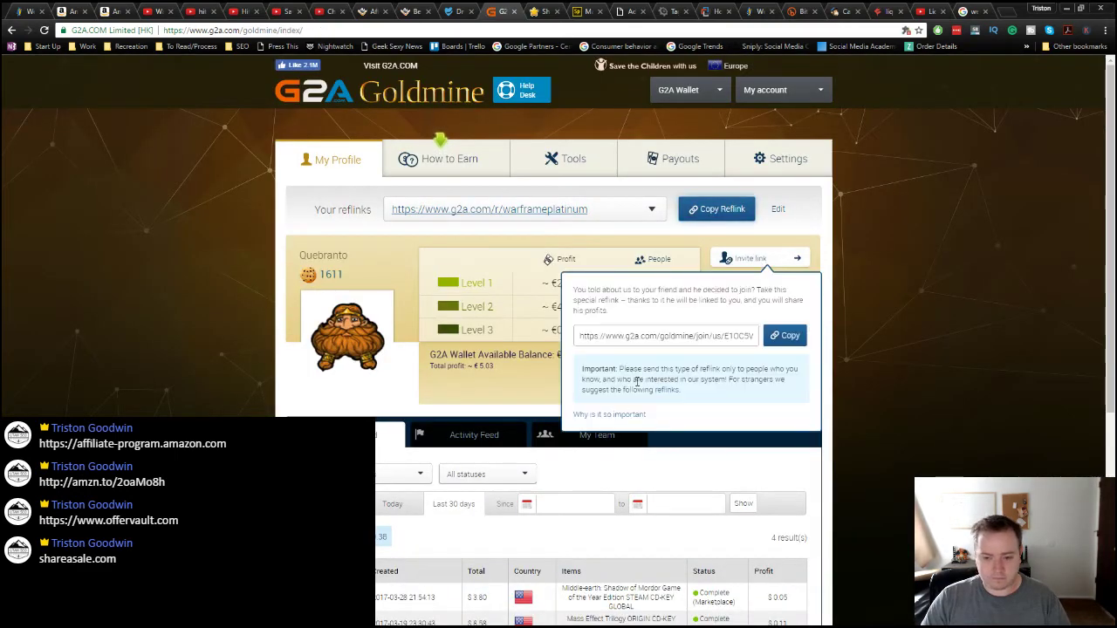
pyautogui.click(785, 335)
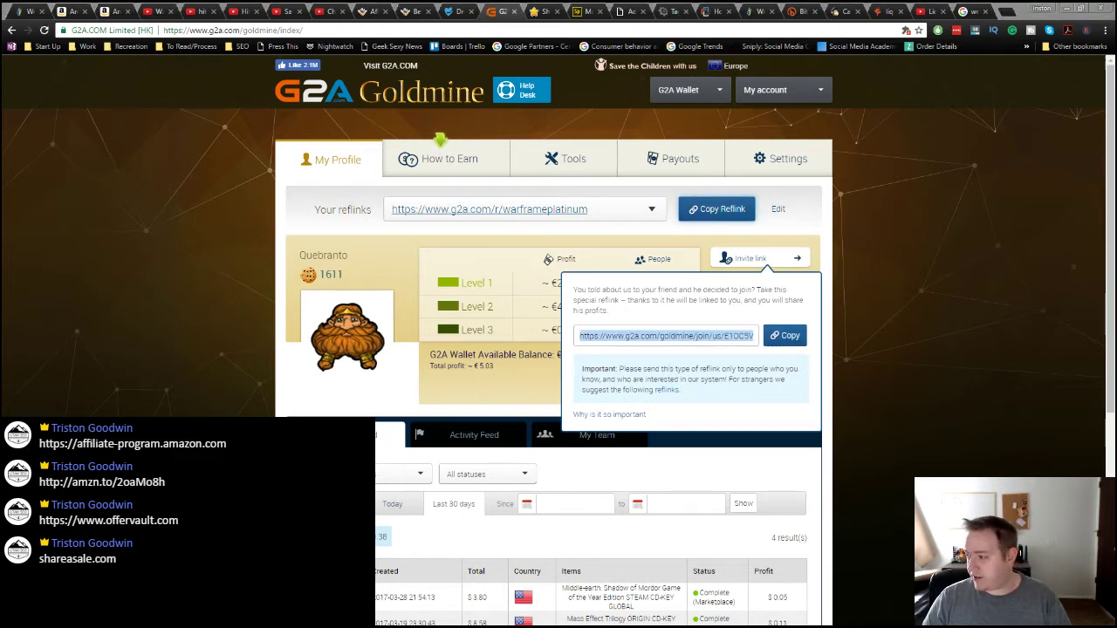
pyautogui.click(747, 341)
pyautogui.doubleClick(740, 337)
pyautogui.click(782, 337)
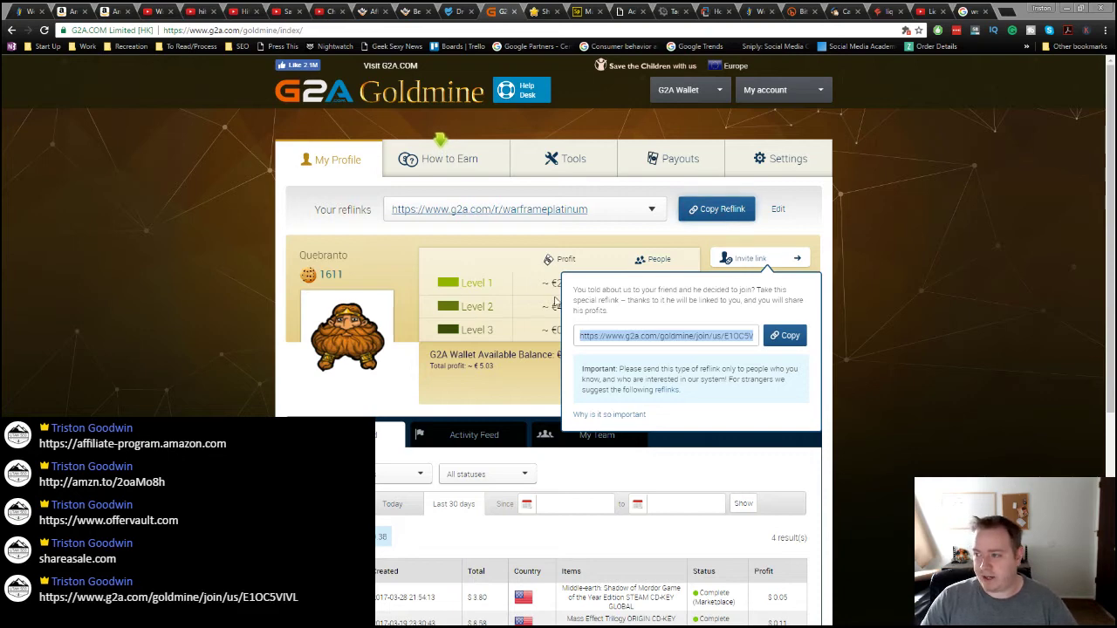
pyautogui.click(778, 347)
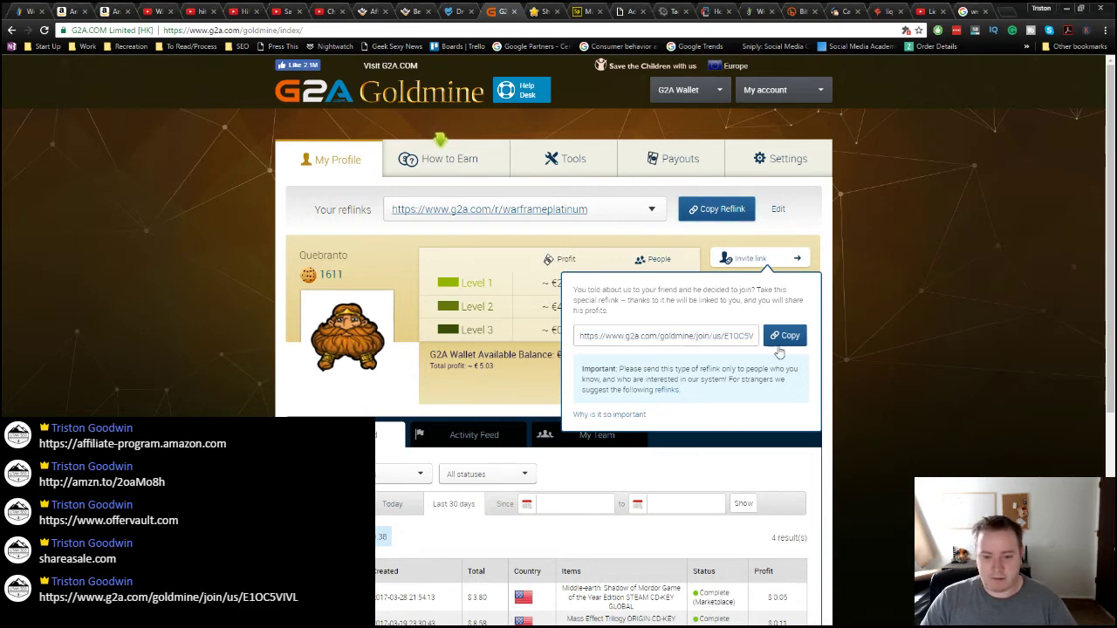
# Step: Look over the team view showing the 24 level-1 referrals' avatars
pyautogui.click(594, 434)
pyautogui.scroll(-2, 593, 434)
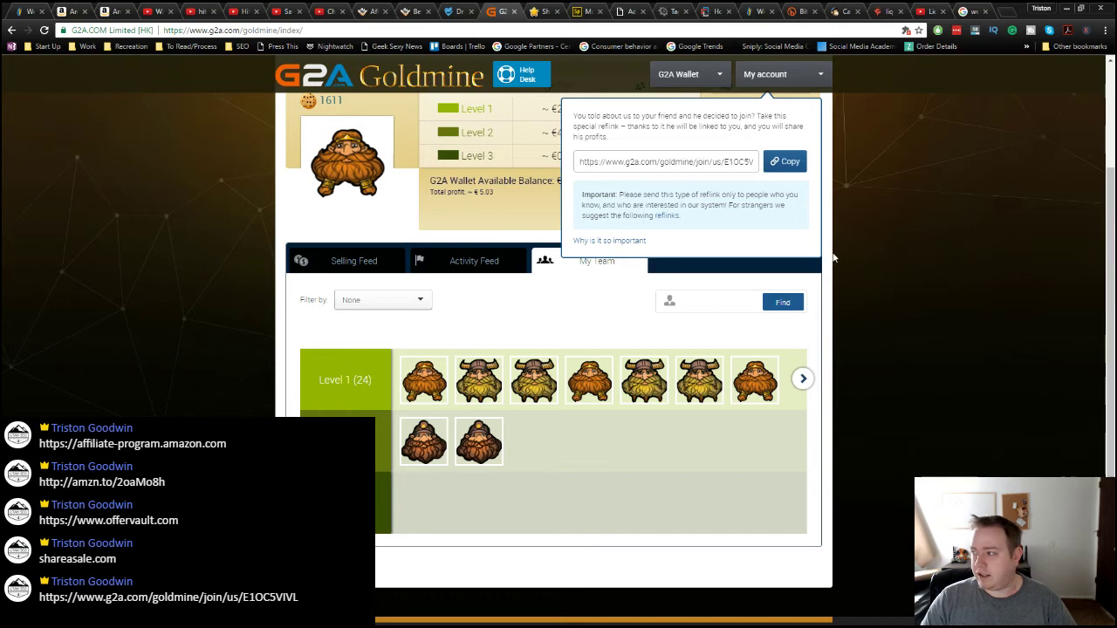
pyautogui.scroll(3, 873, 193)
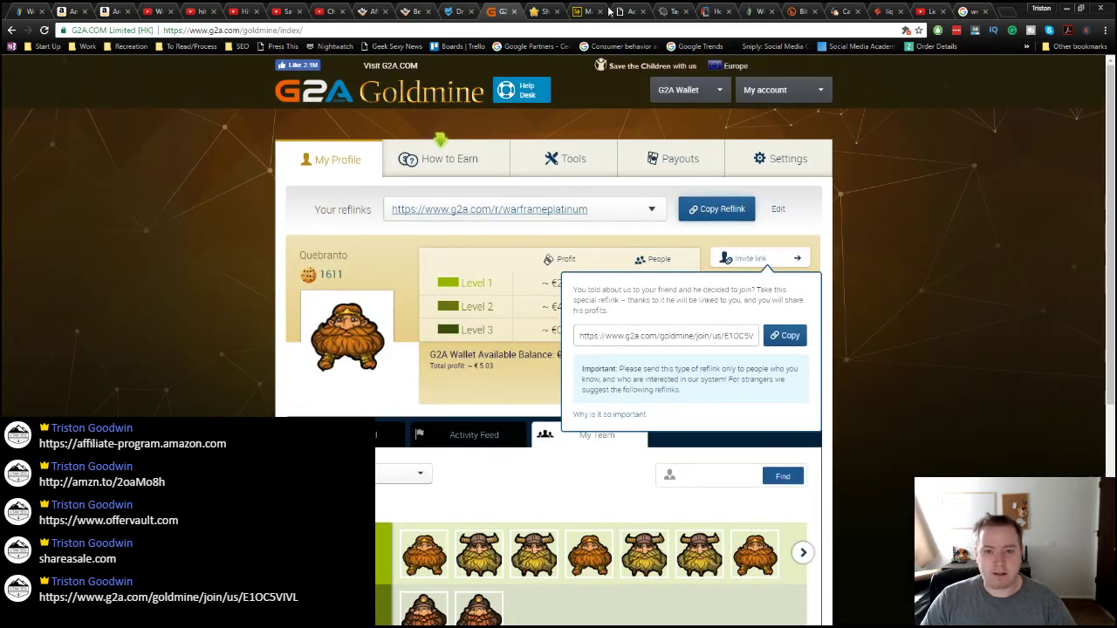
# Step: Run a ShareASale merchant search for the keyword 'electrical tape'
pyautogui.click(541, 12)
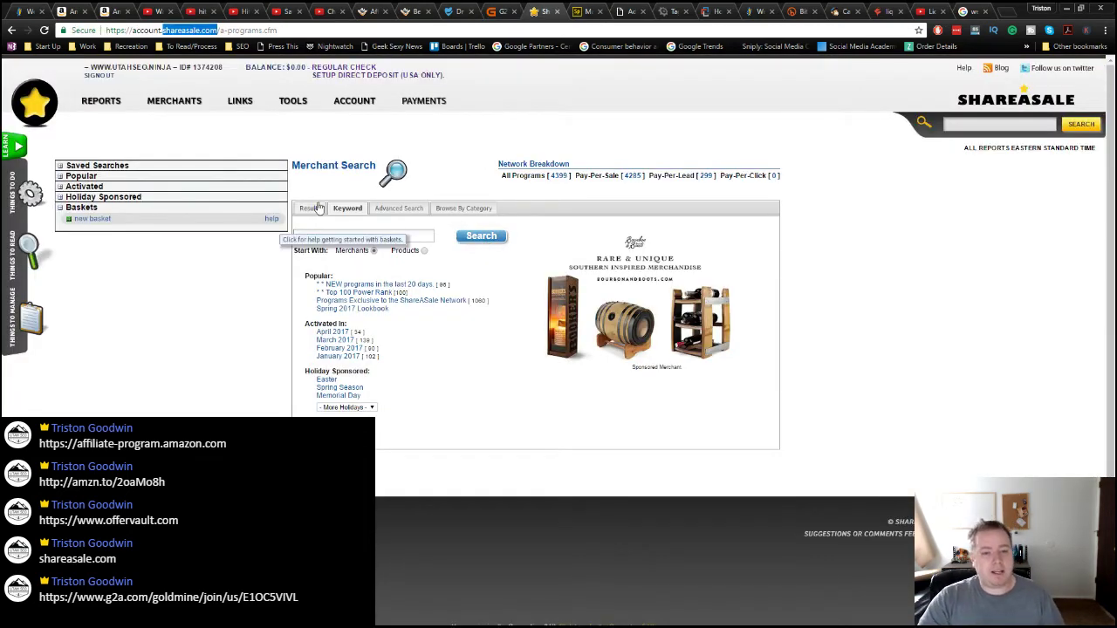
pyautogui.click(323, 233)
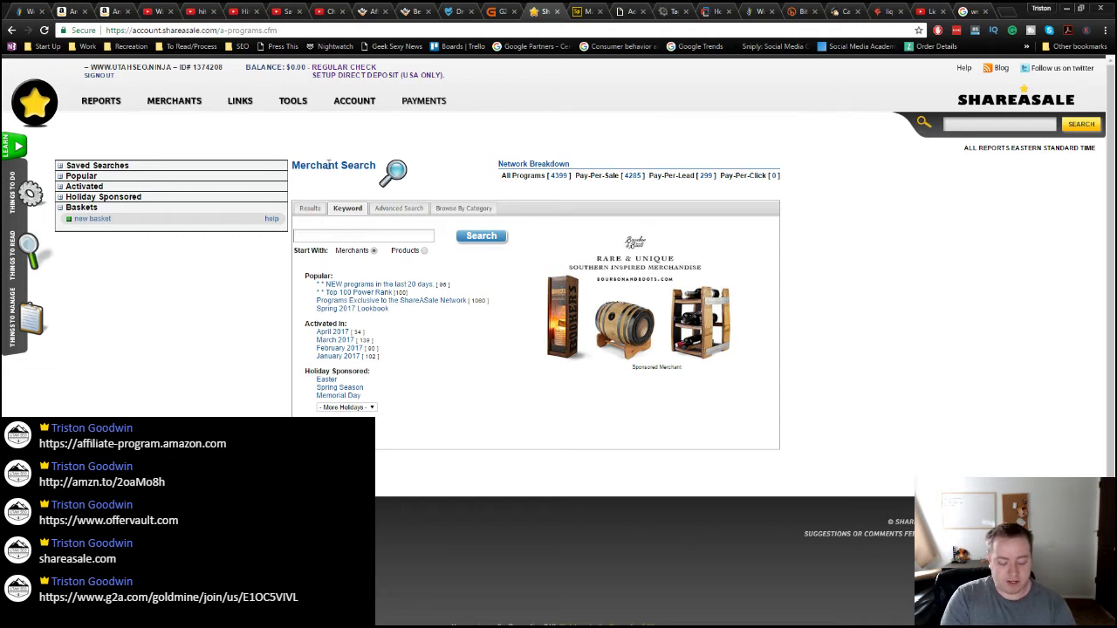
pyautogui.write('electrical tape')
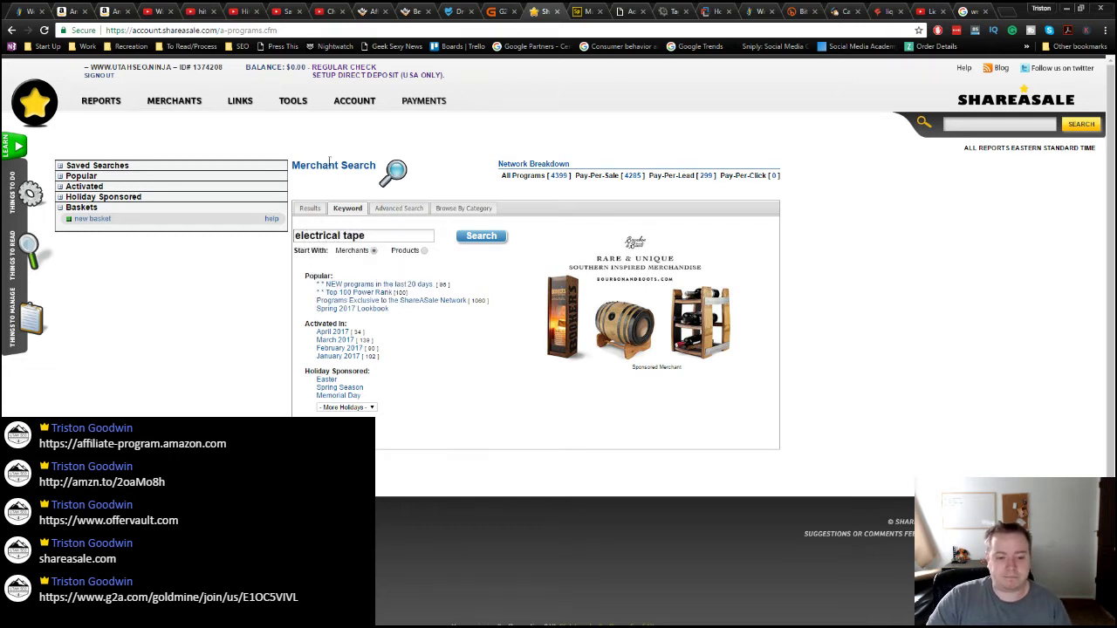
pyautogui.click(470, 243)
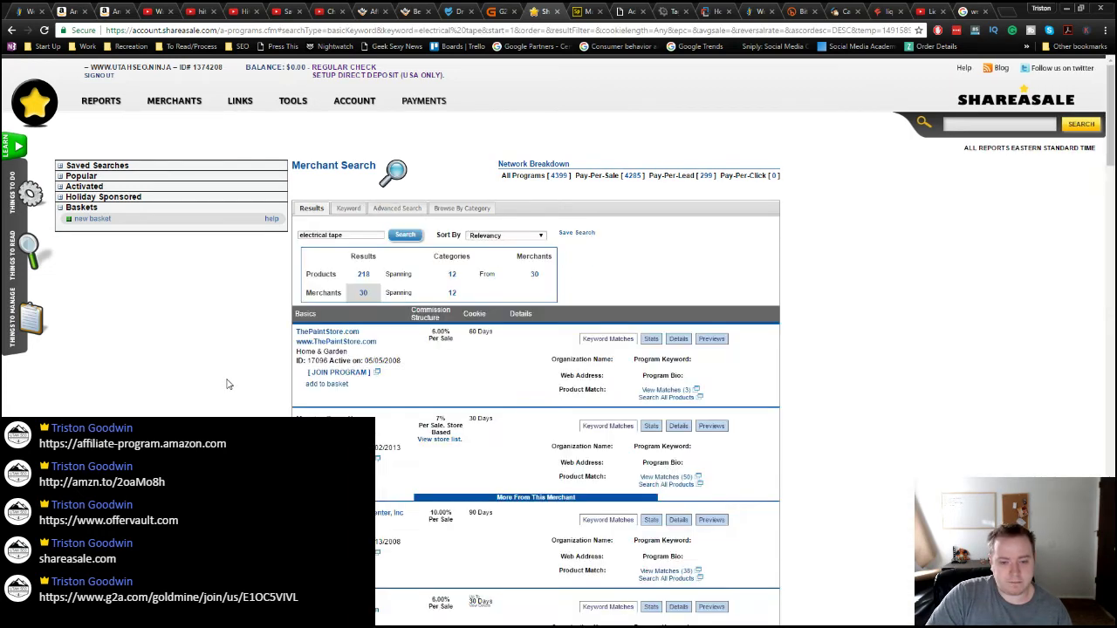
# Step: Browse the 30 merchant results and expand Mansion Athletics' details: 7% commission, 30-day cookie
pyautogui.scroll(-1, 236, 376)
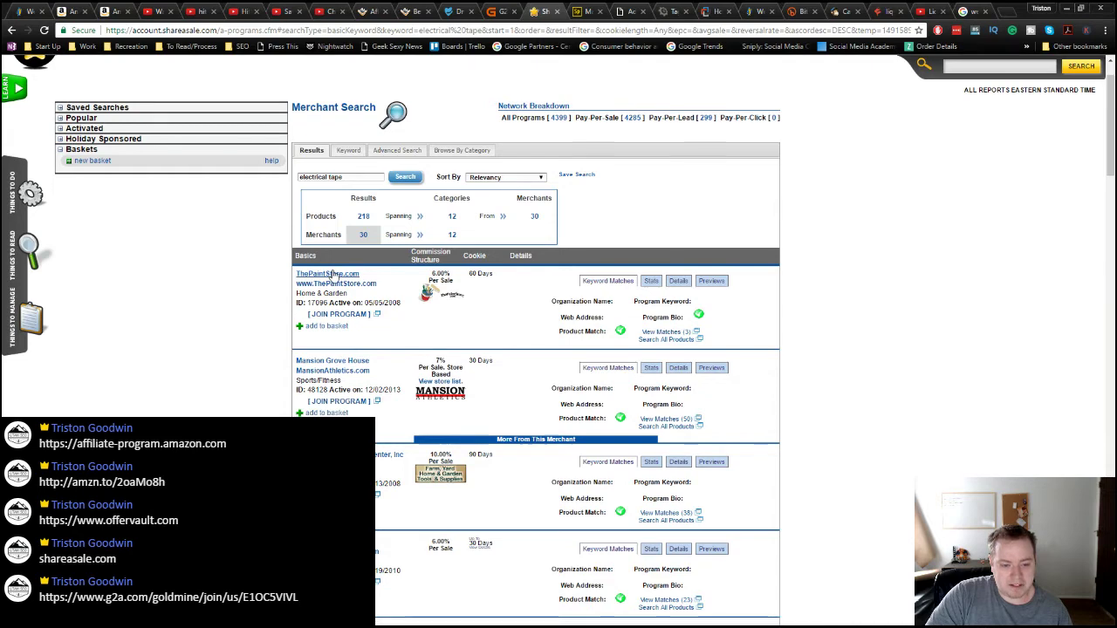
pyautogui.scroll(-1, 220, 402)
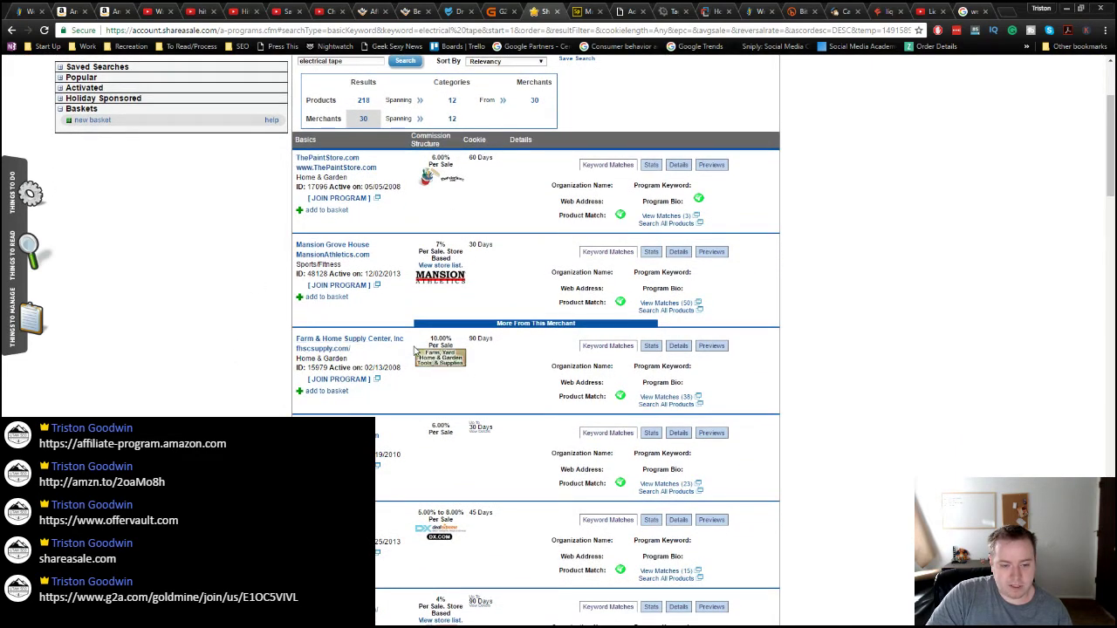
pyautogui.scroll(-1, 332, 399)
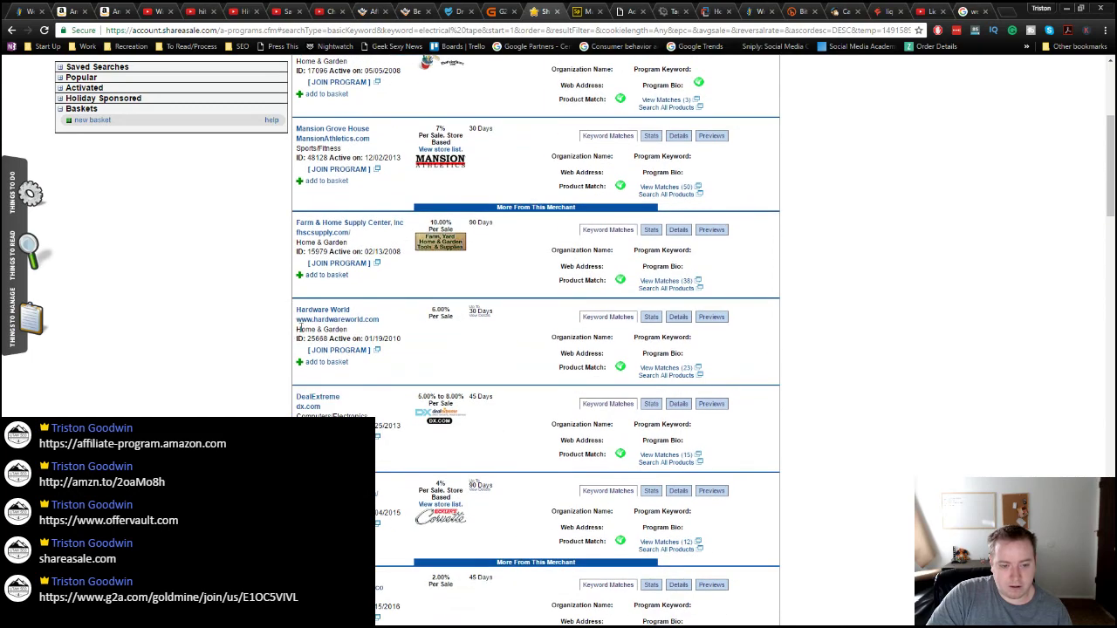
pyautogui.scroll(-2, 340, 316)
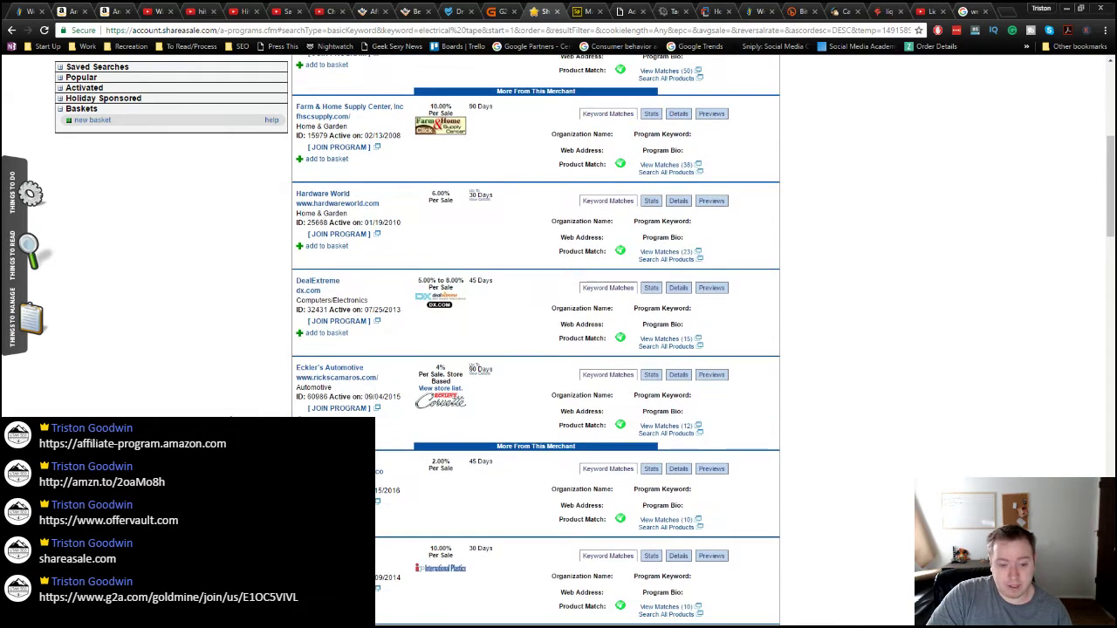
pyautogui.scroll(-2, 233, 414)
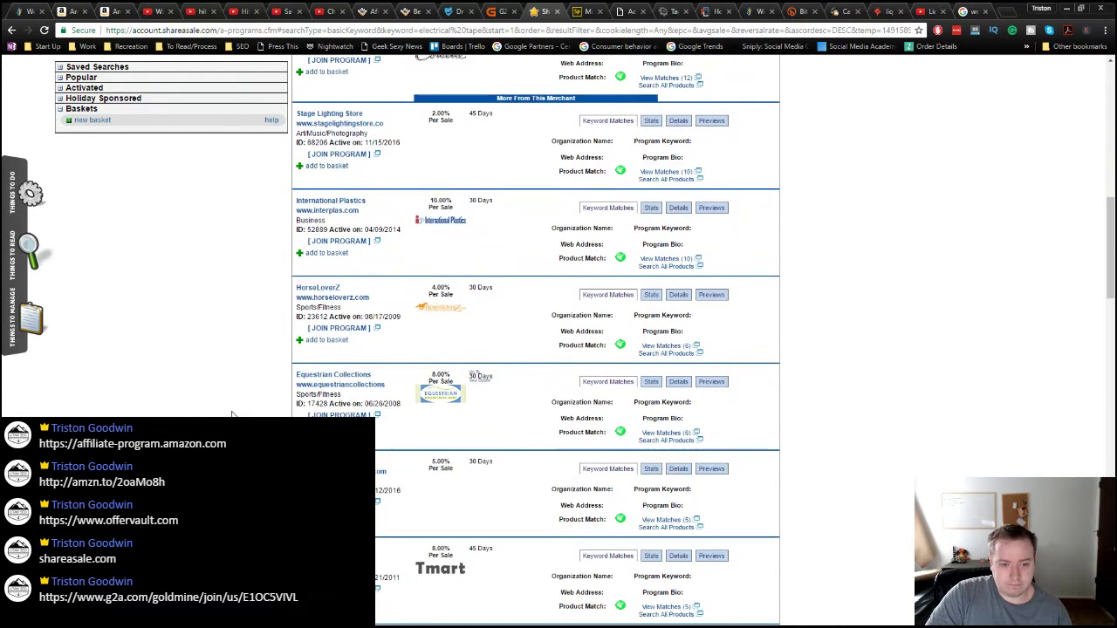
pyautogui.scroll(-3, 233, 414)
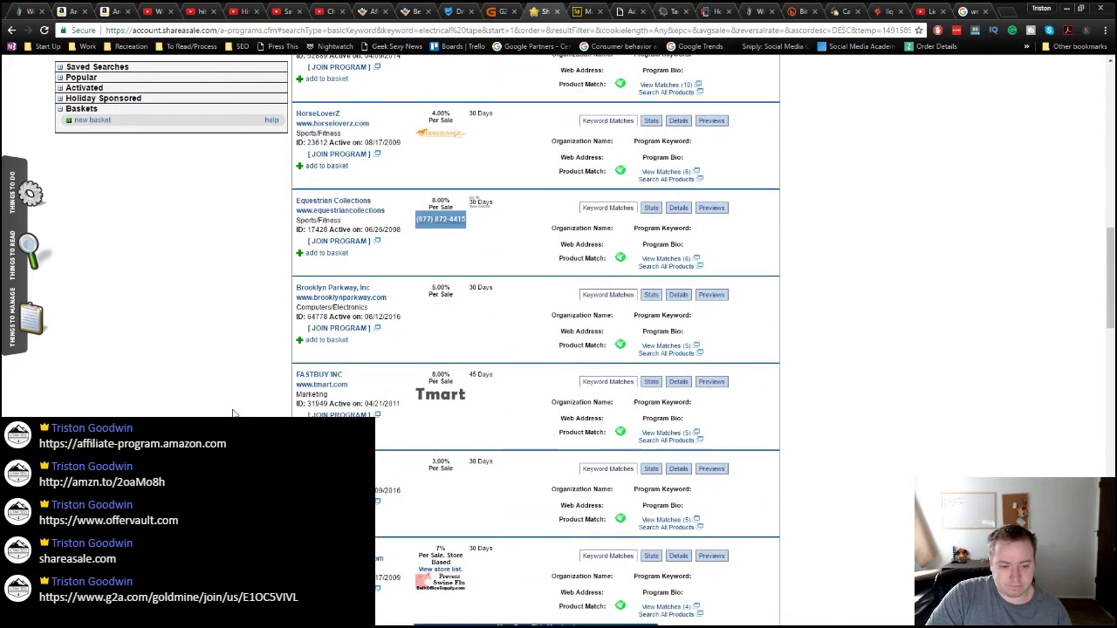
pyautogui.scroll(7, 233, 413)
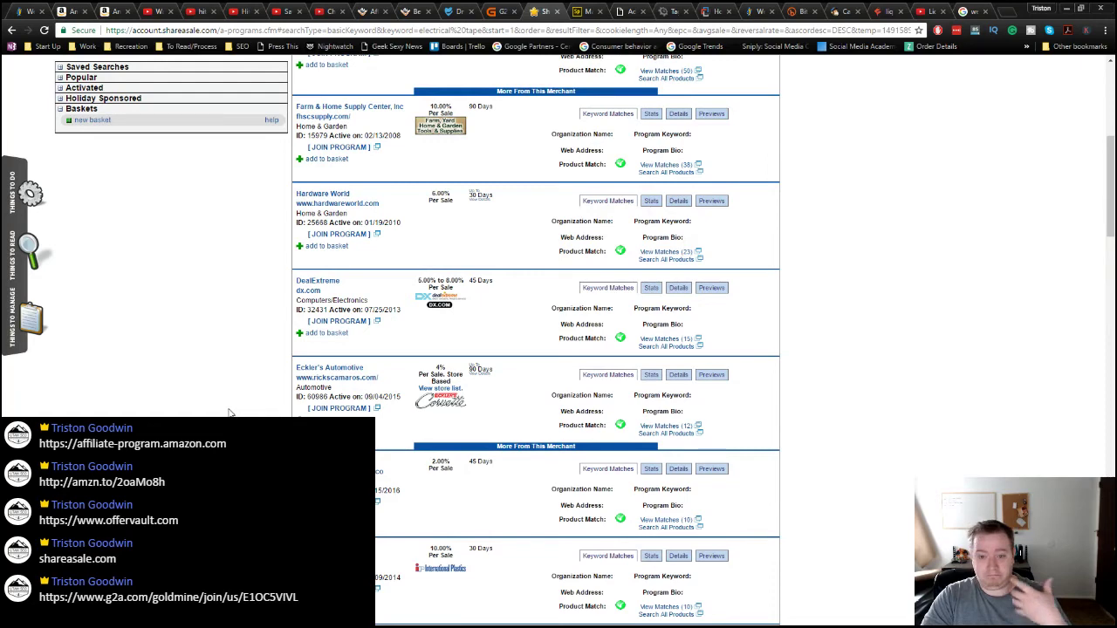
pyautogui.scroll(2, 279, 388)
pyautogui.scroll(2, 298, 390)
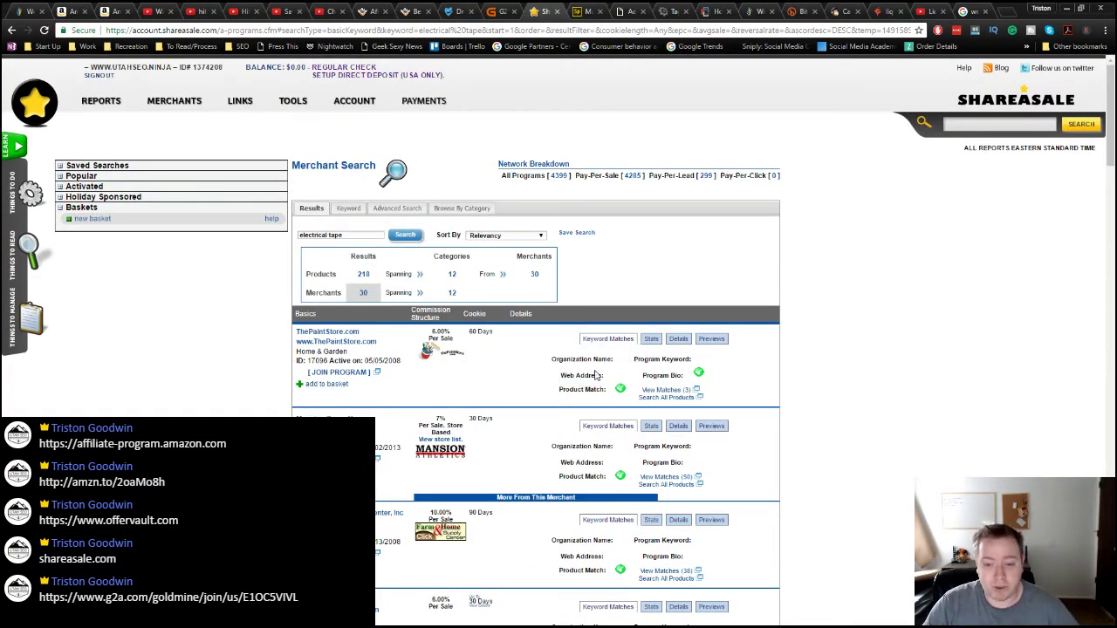
pyautogui.scroll(-1, 805, 406)
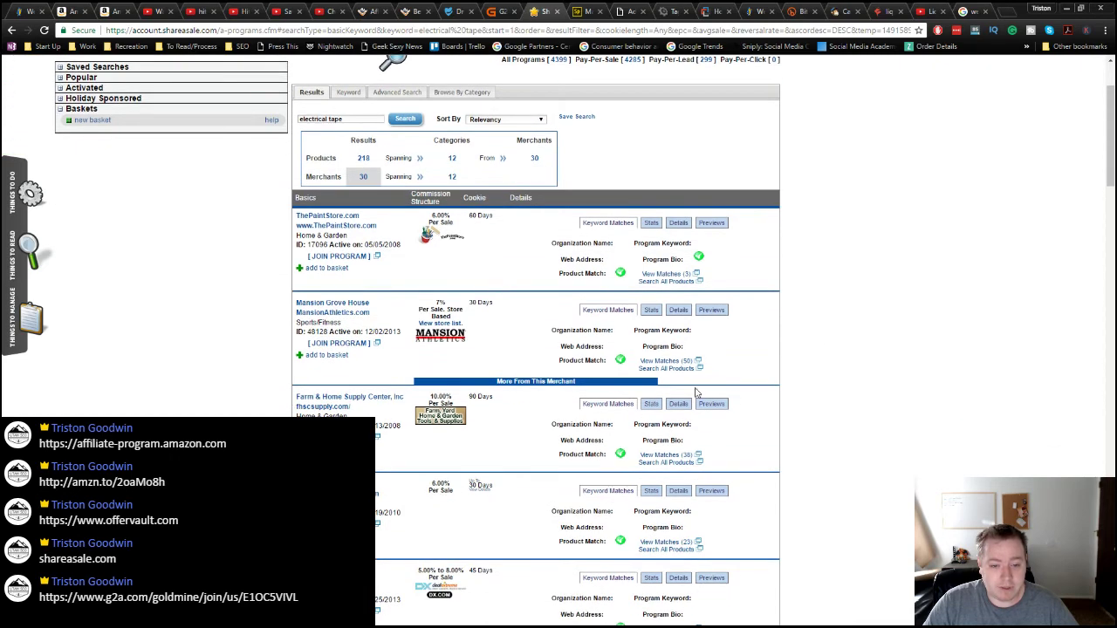
pyautogui.click(534, 384)
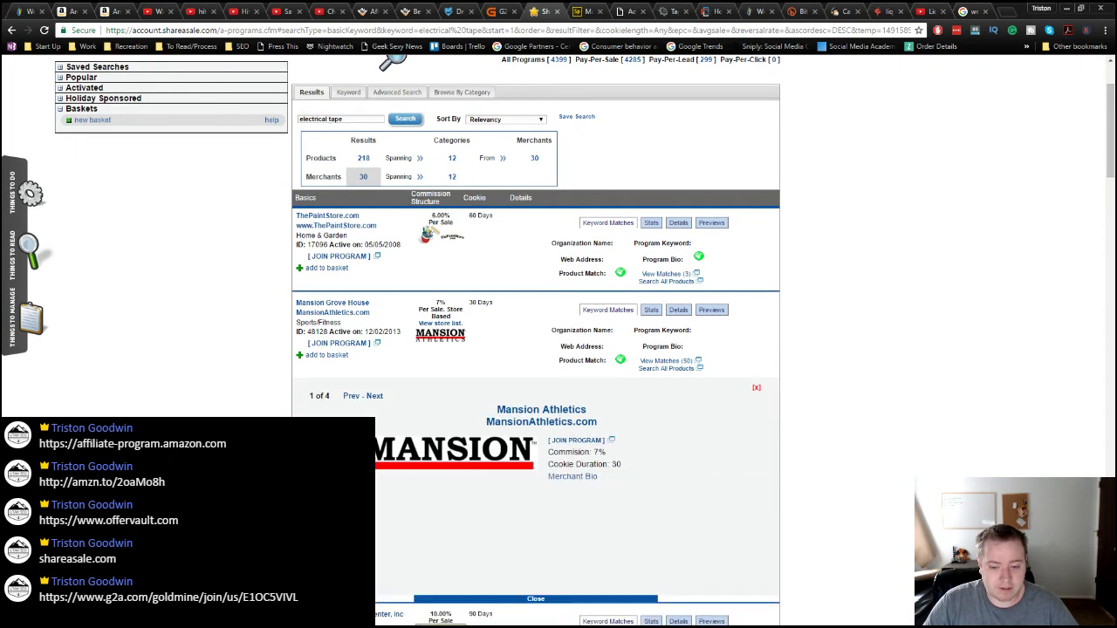
pyautogui.scroll(-1, 703, 341)
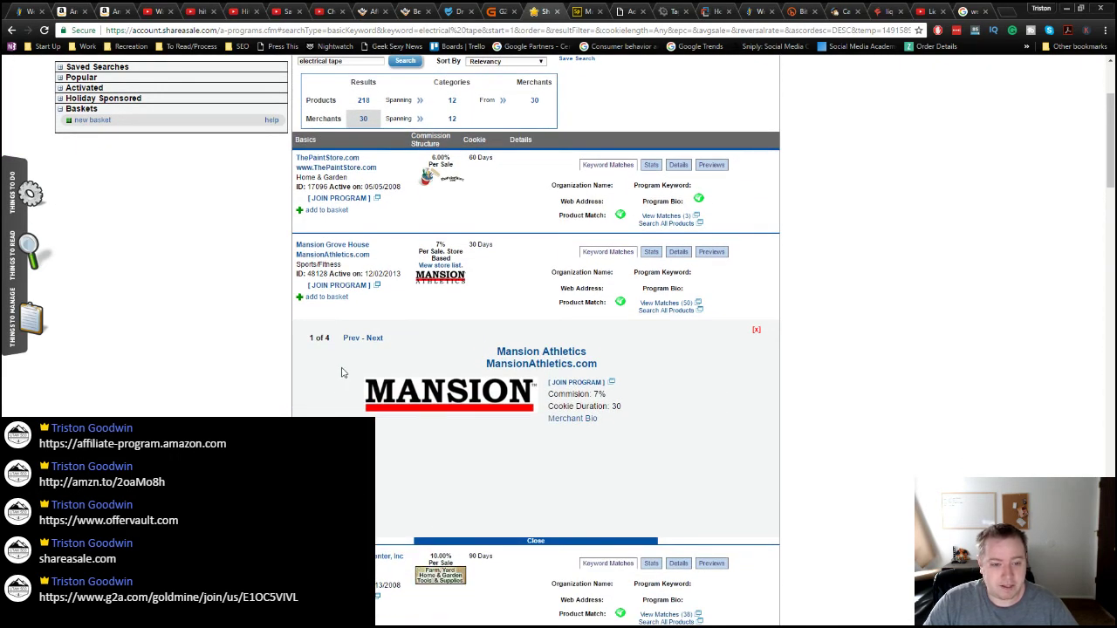
pyautogui.doubleClick(615, 407)
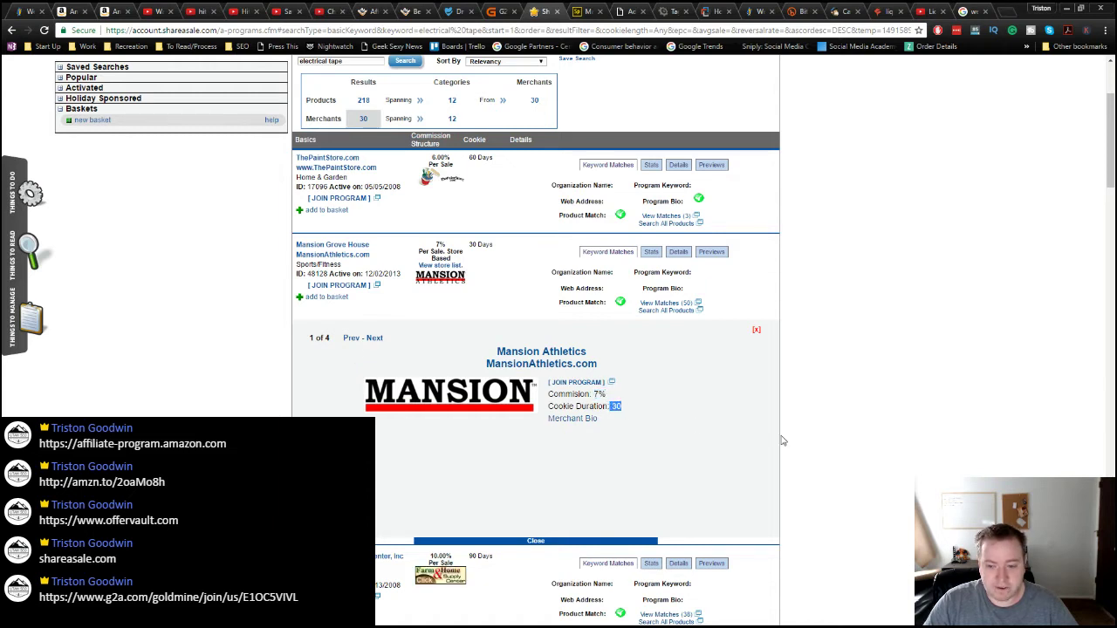
pyautogui.click(825, 445)
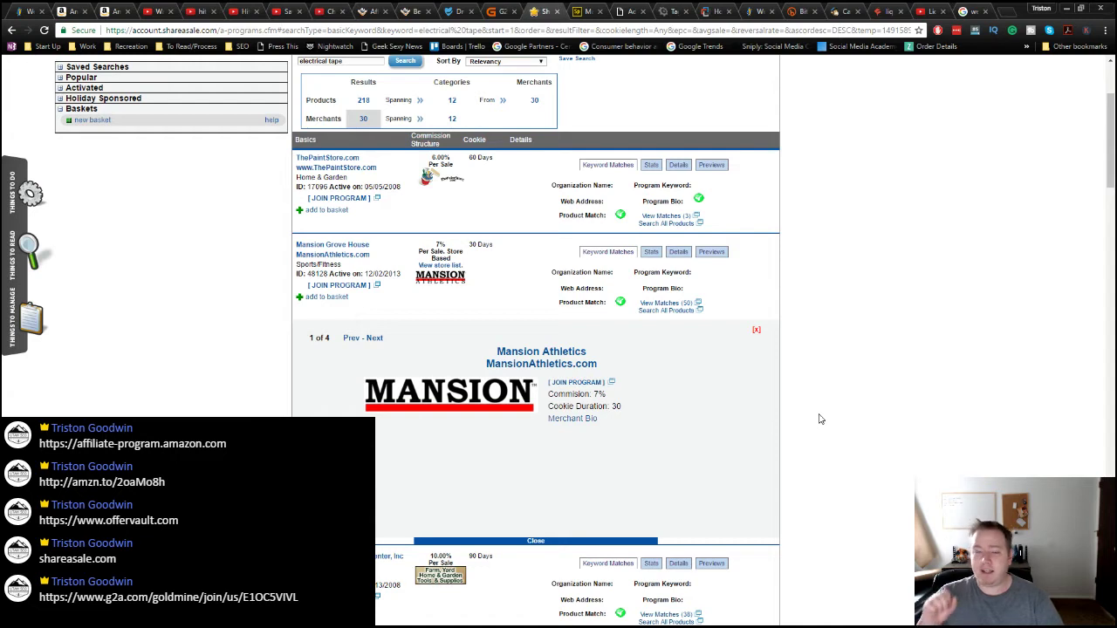
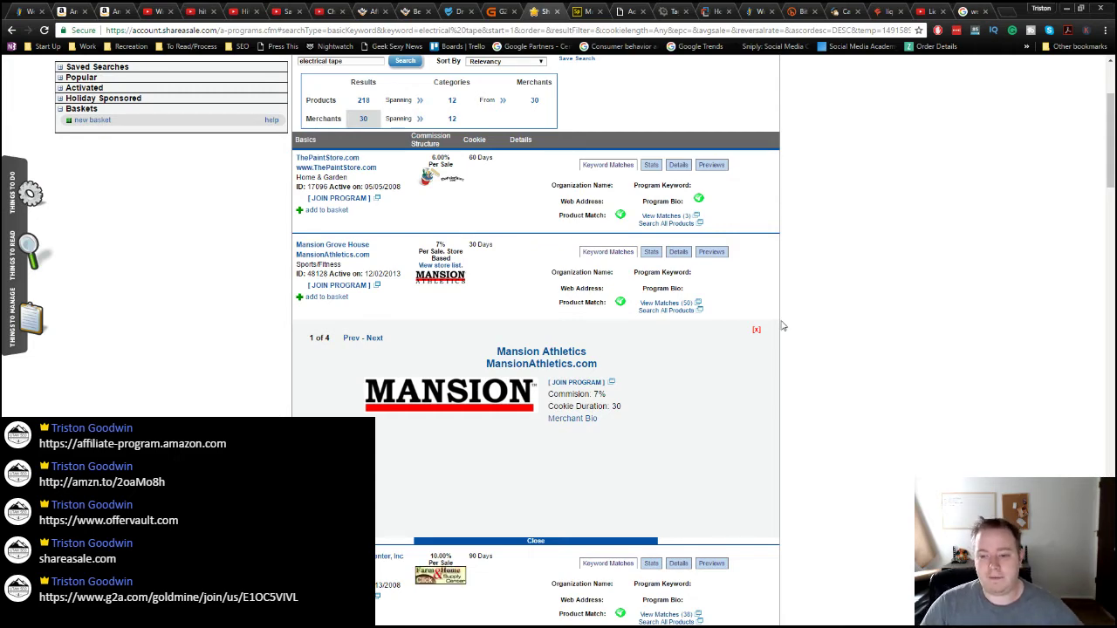
# Step: Review the Mansion Athletics merchant details, highlighting its 30-day cookie duration
pyautogui.scroll(2, 830, 329)
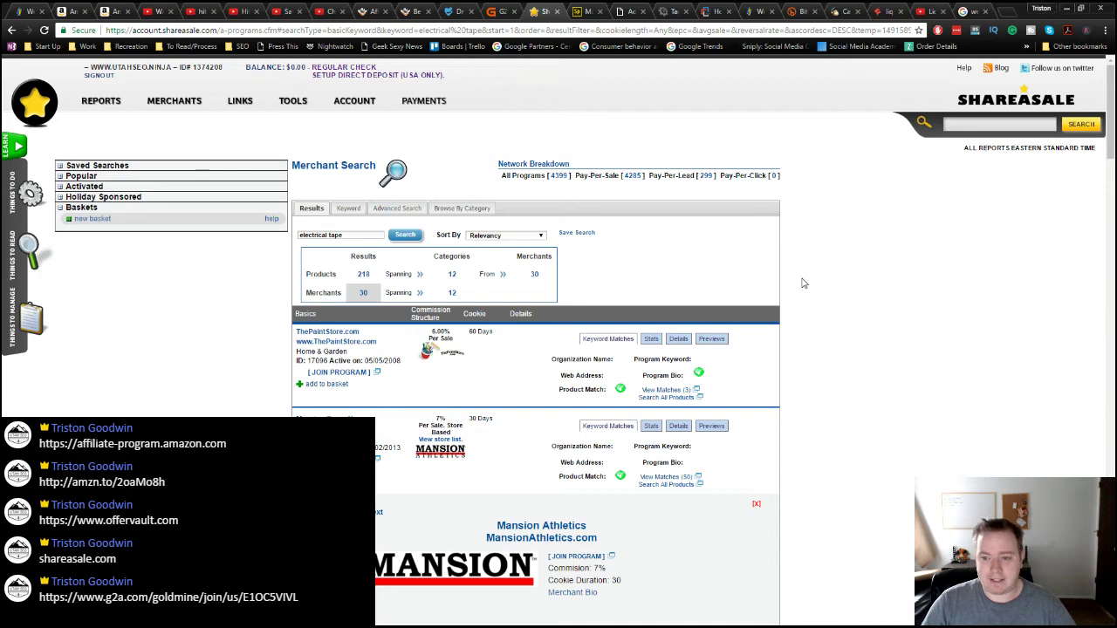
pyautogui.scroll(-3, 804, 283)
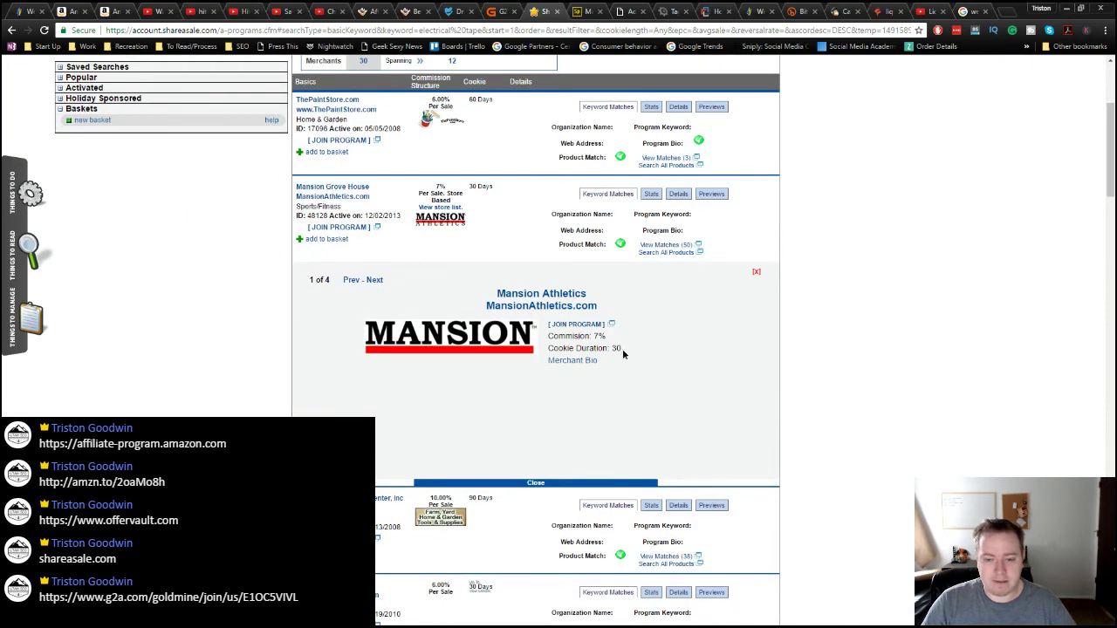
pyautogui.moveTo(623, 353); pyautogui.dragTo(608, 351)
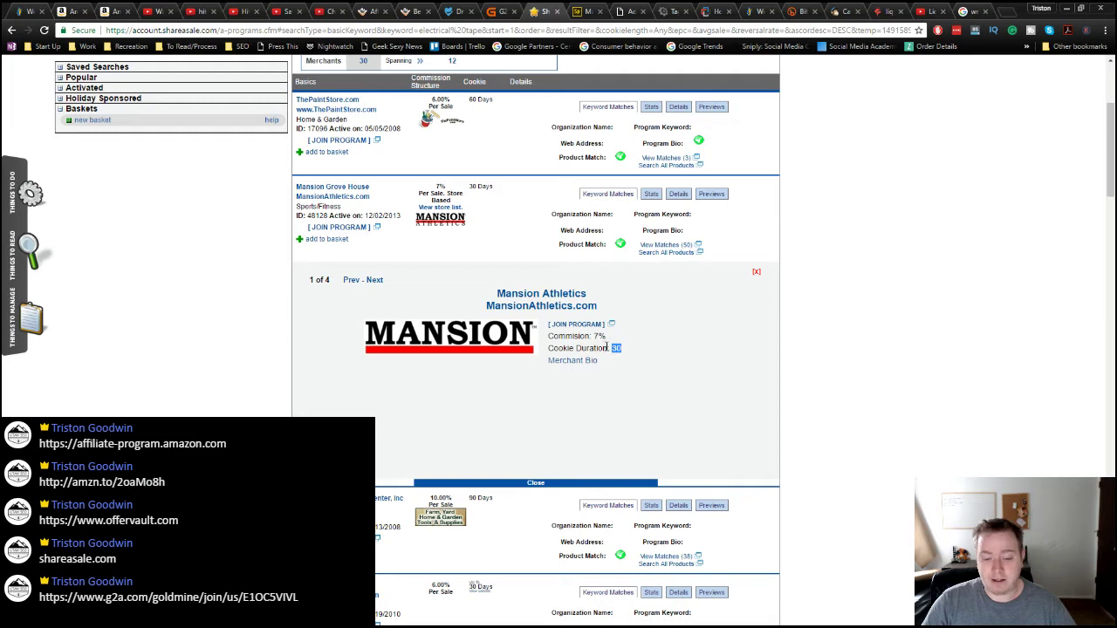
pyautogui.scroll(-2, 897, 378)
pyautogui.scroll(-2, 897, 379)
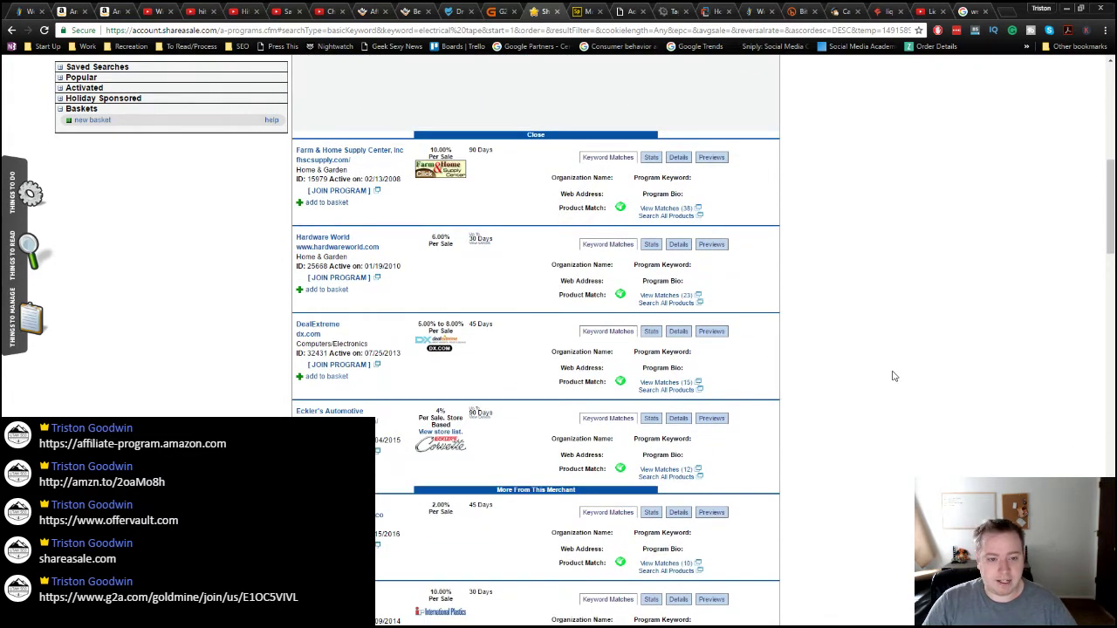
pyautogui.scroll(-2, 890, 375)
pyautogui.scroll(7, 891, 375)
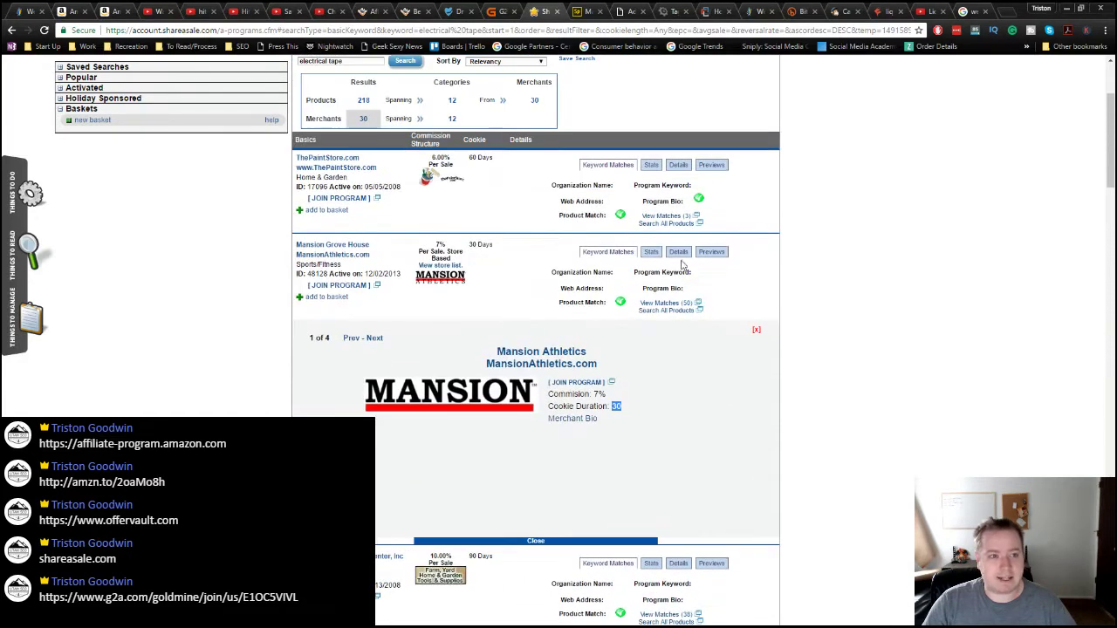
# Step: Glance at the G2A Goldmine page, then bring up the Google 'weebly affiliate' search
pyautogui.click(497, 11)
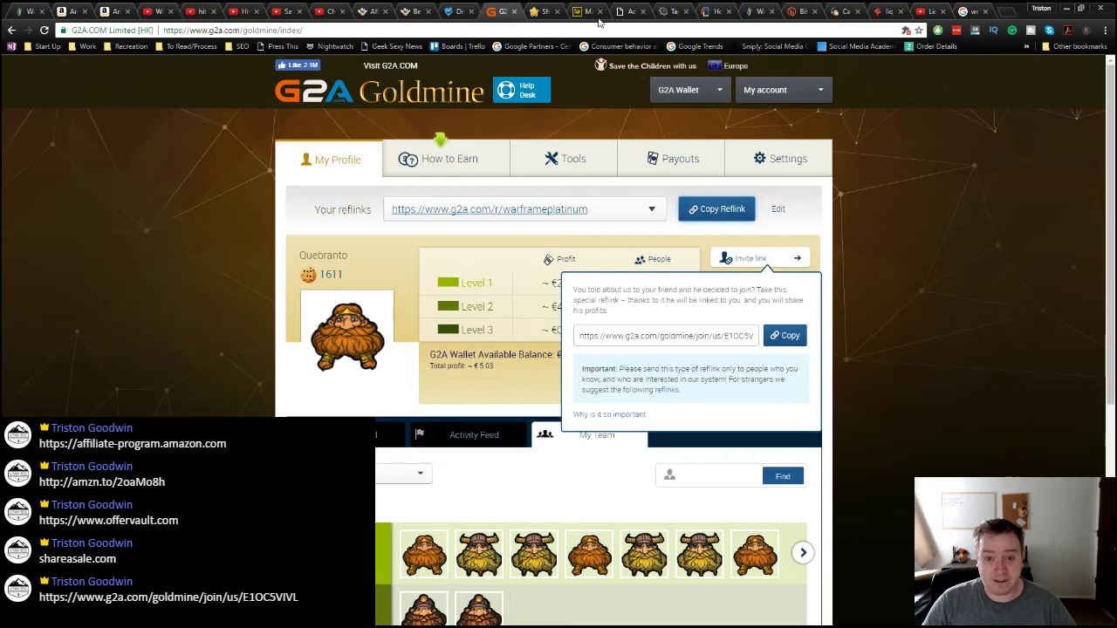
pyautogui.click(561, 10)
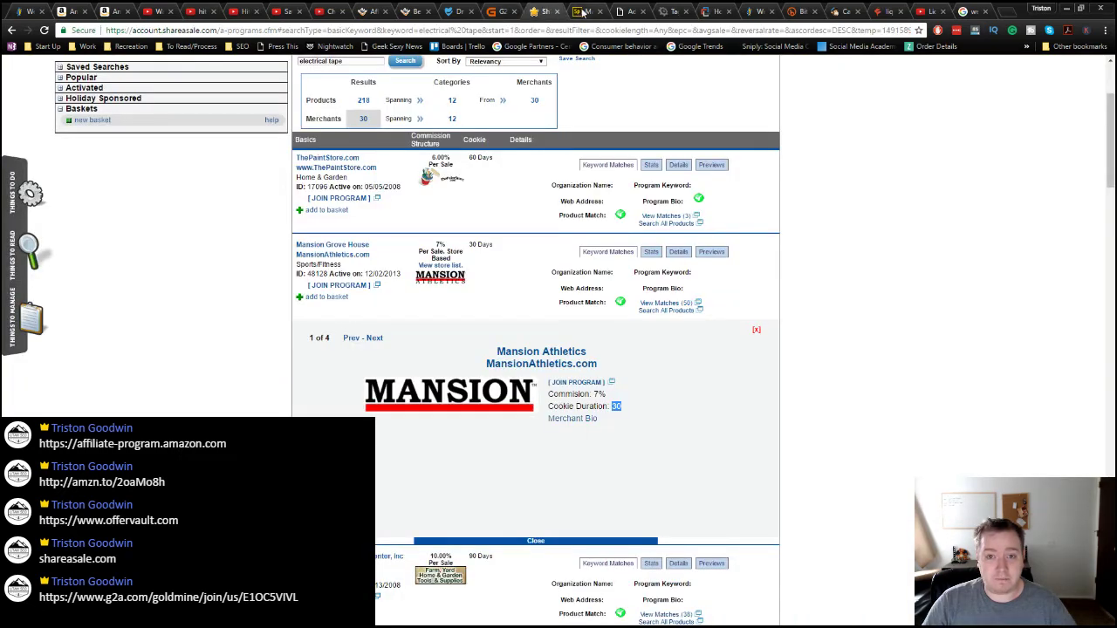
pyautogui.scroll(3, 748, 284)
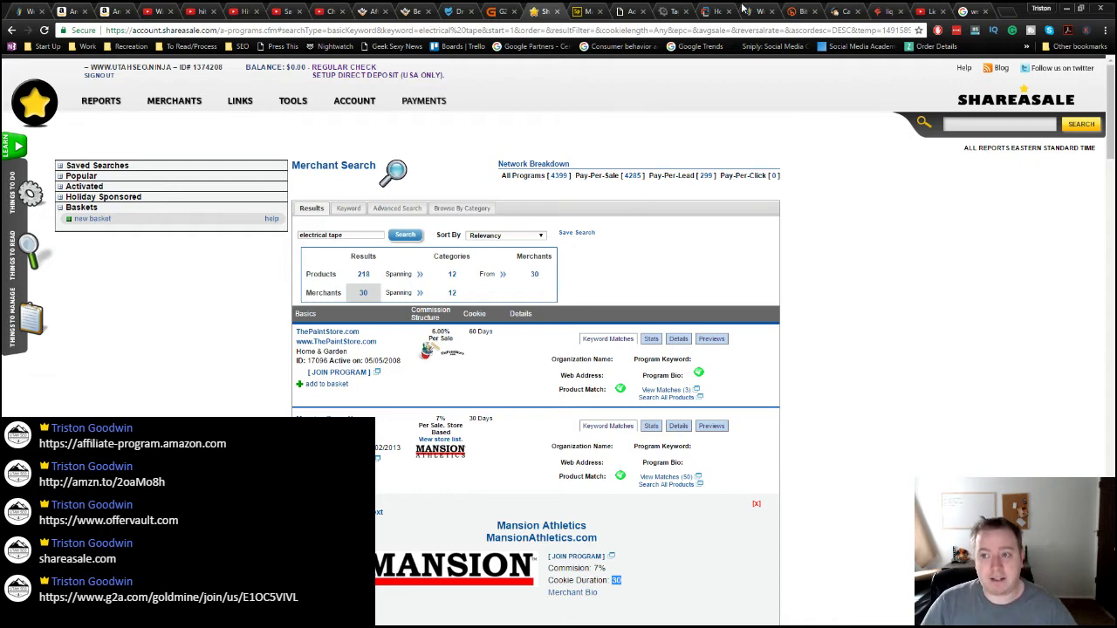
pyautogui.click(971, 10)
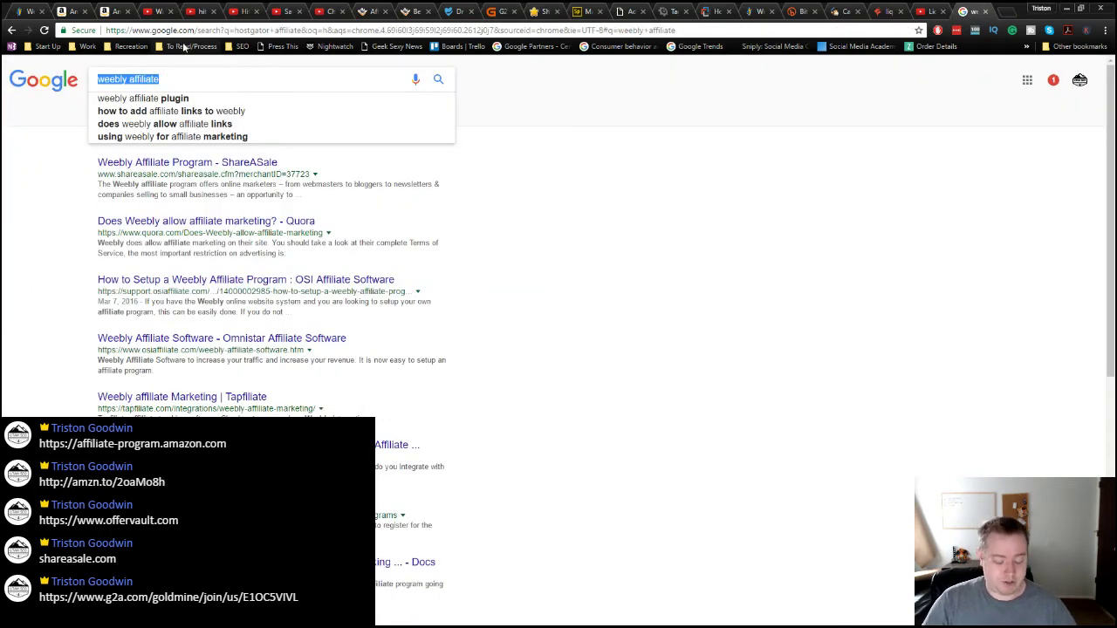
# Step: Google 'electrical tape affiliate' and open the Global Industrial result in a background tab
pyautogui.write('electrical tape ')
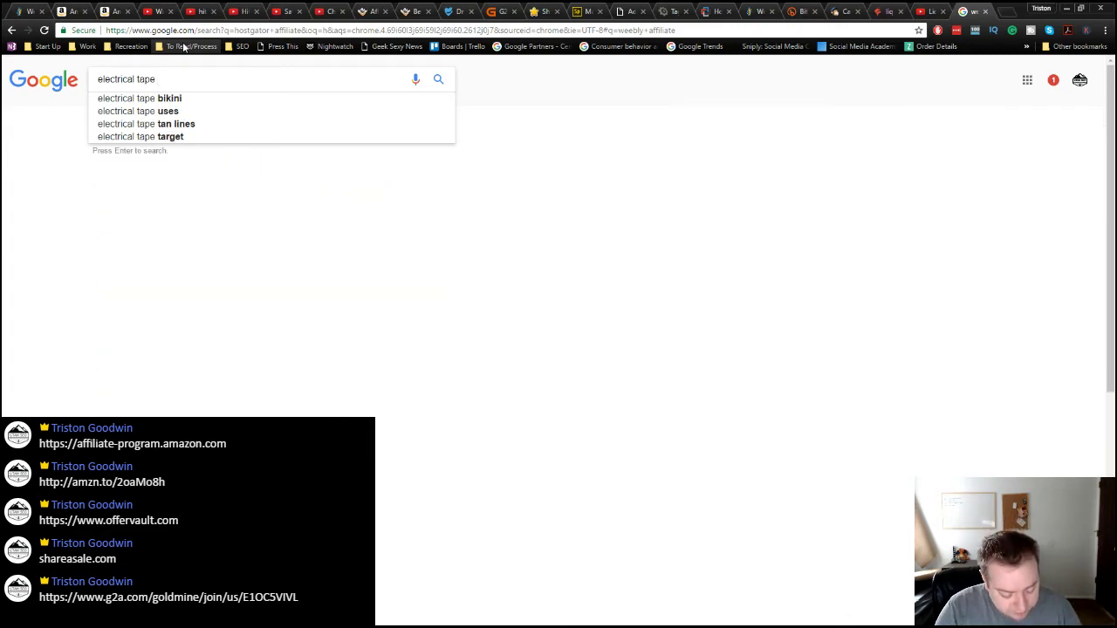
pyautogui.write('affil')
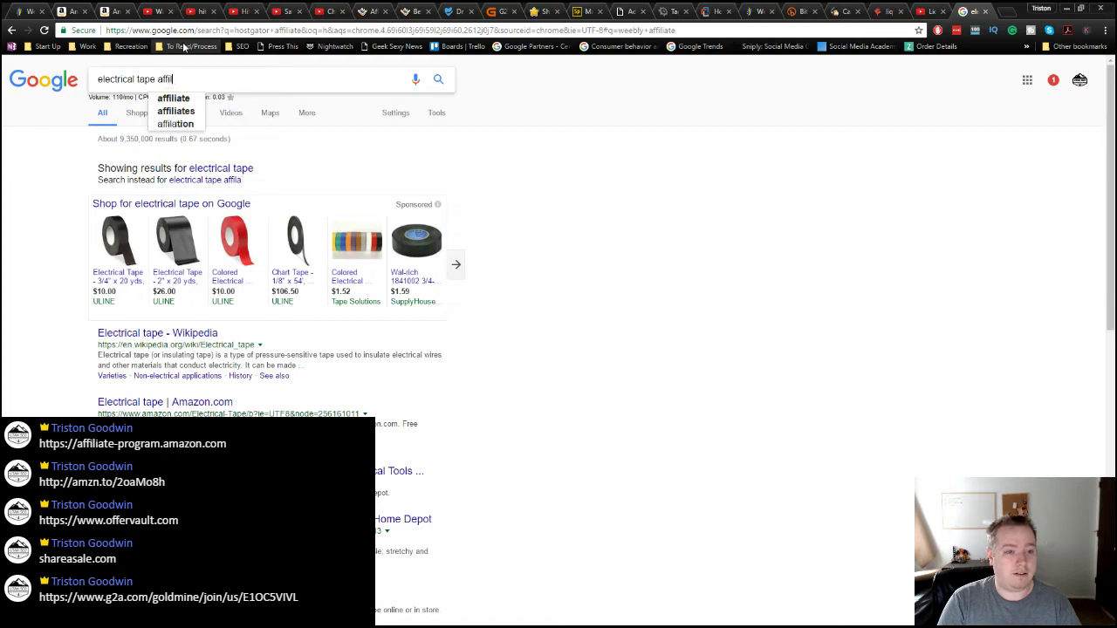
pyautogui.write('iate')
pyautogui.press('Return')
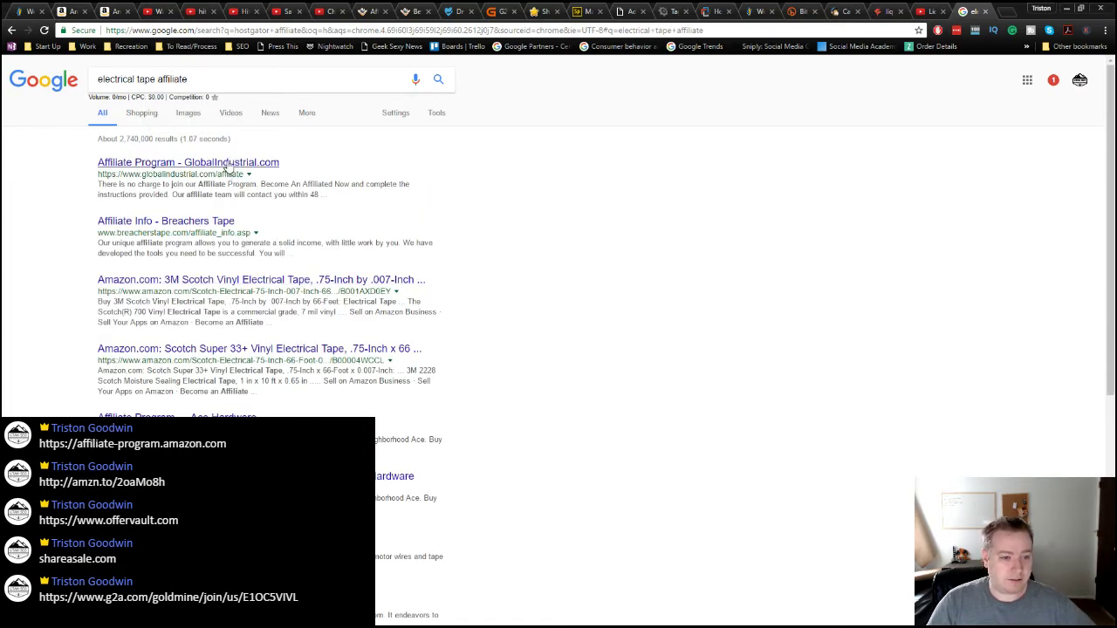
pyautogui.middleClick(227, 165)
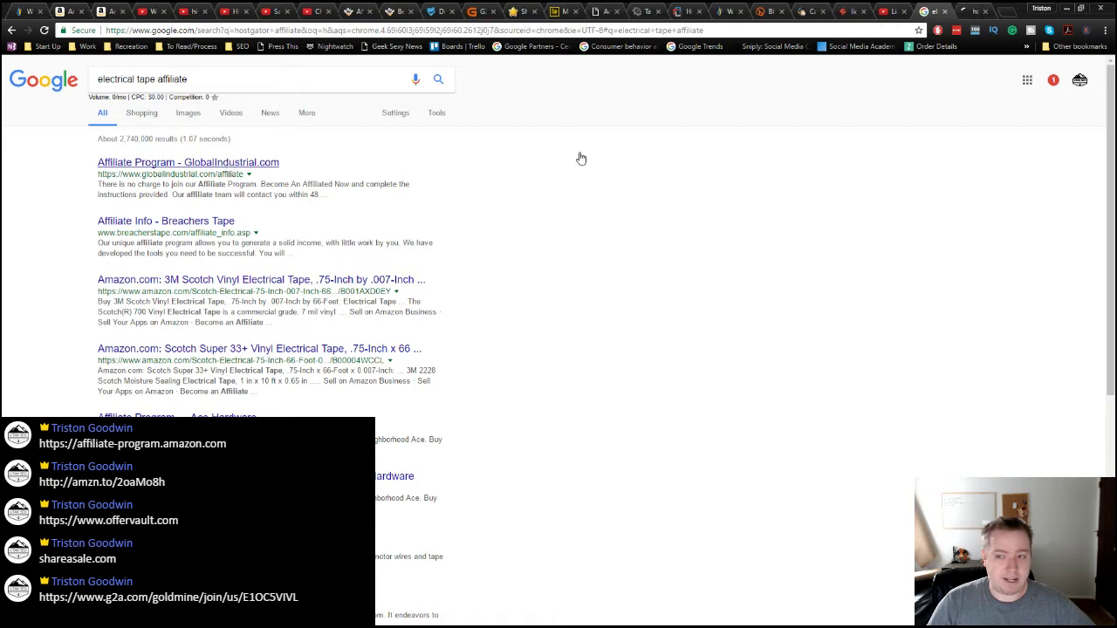
# Step: Read and close the Global Industrial affiliate page, then open the Breachers Tape result in the background
pyautogui.click(968, 11)
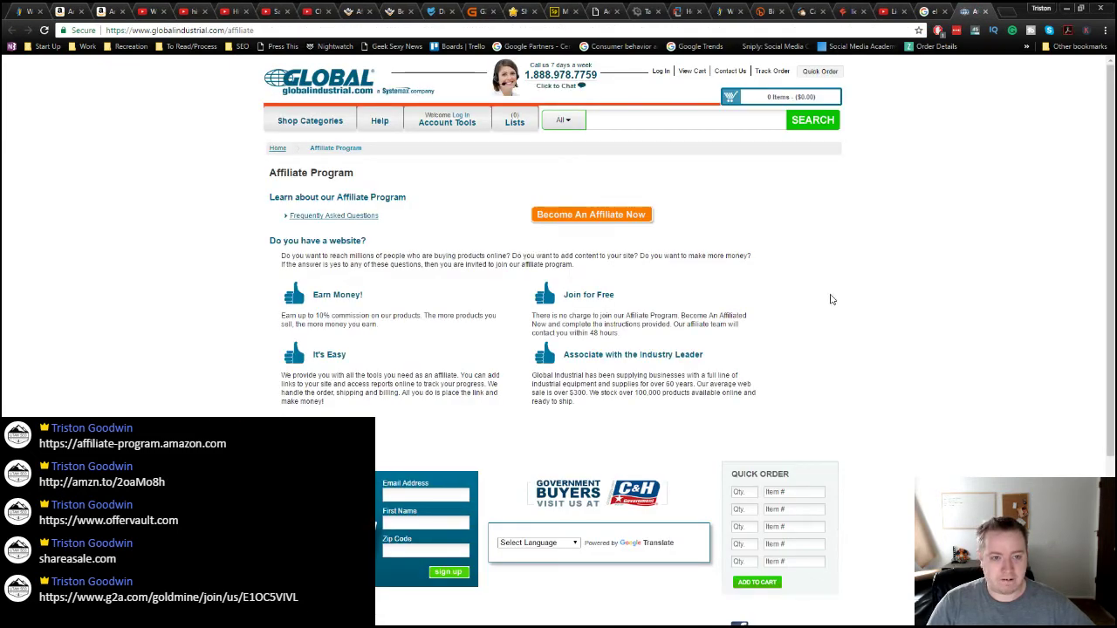
pyautogui.scroll(-3, 830, 300)
pyautogui.scroll(2, 830, 299)
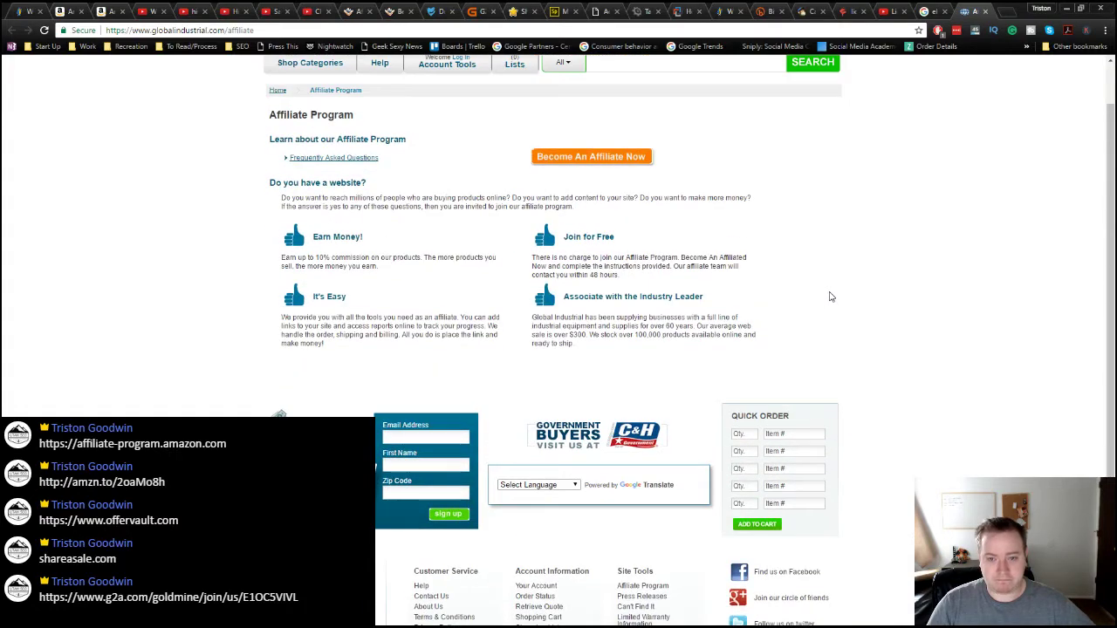
pyautogui.scroll(1, 831, 297)
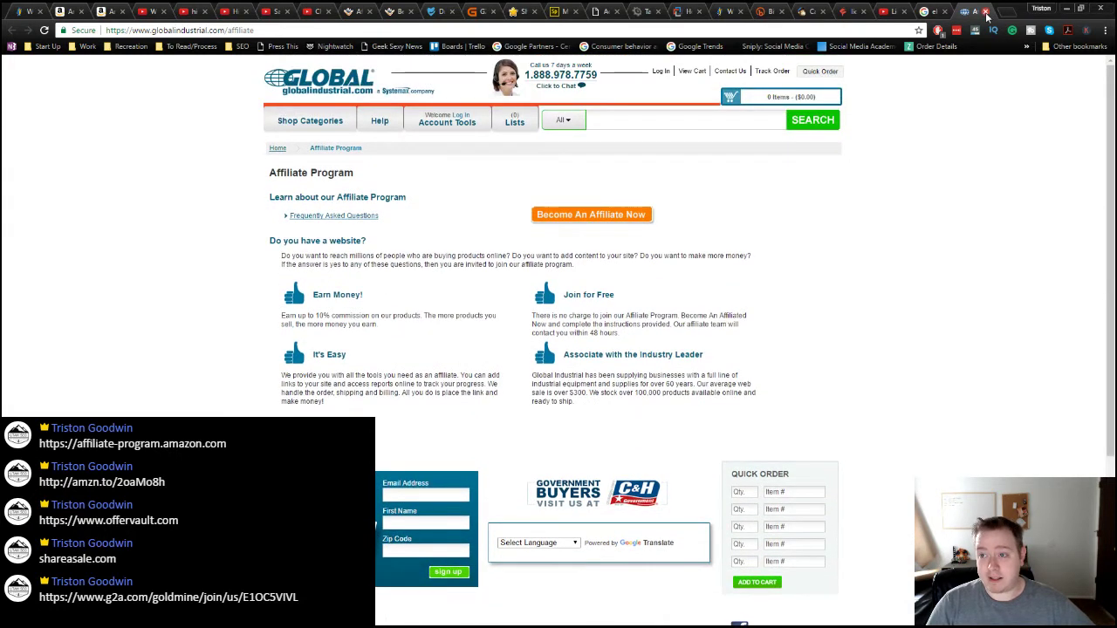
pyautogui.click(985, 12)
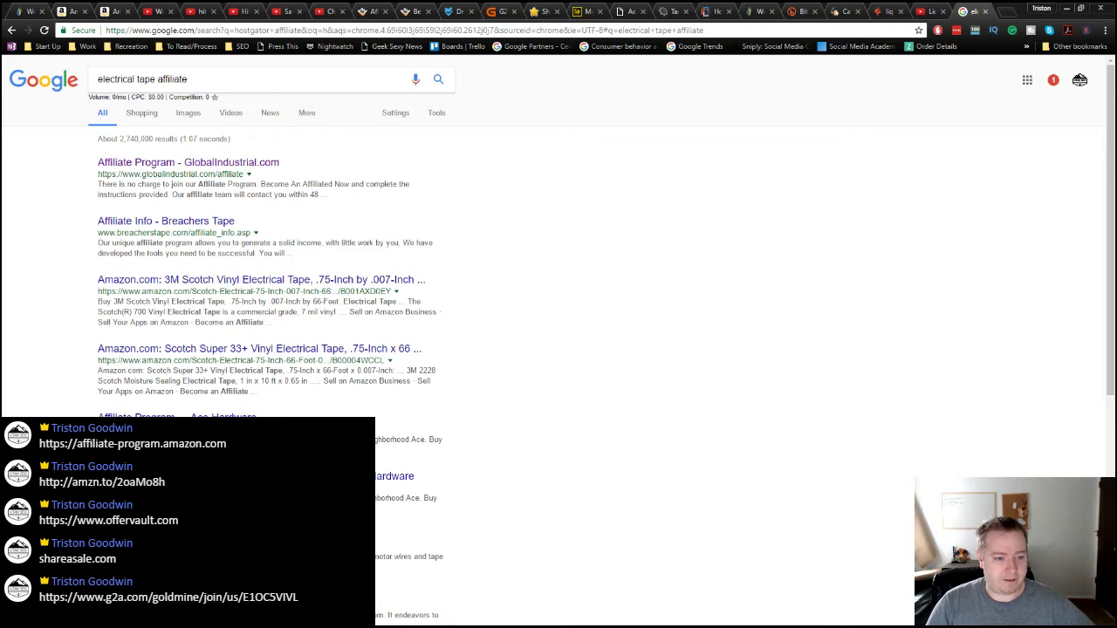
pyautogui.middleClick(194, 222)
# Step: Read and close the Breachers Tape affiliate program page, returning to the WordPress HostGator draft
pyautogui.click(975, 11)
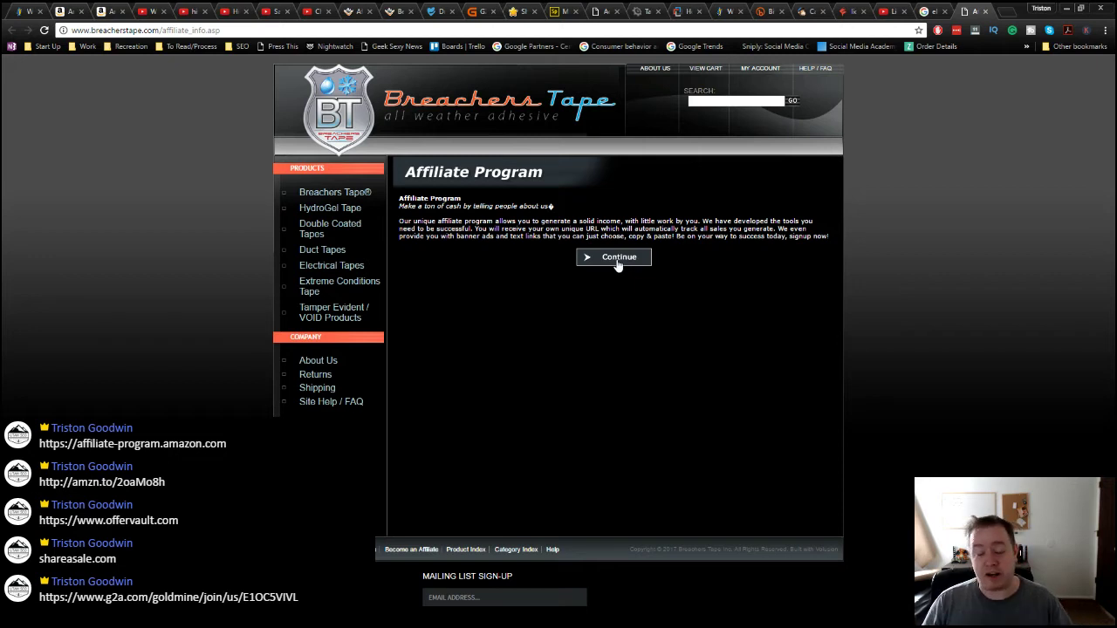
pyautogui.click(985, 12)
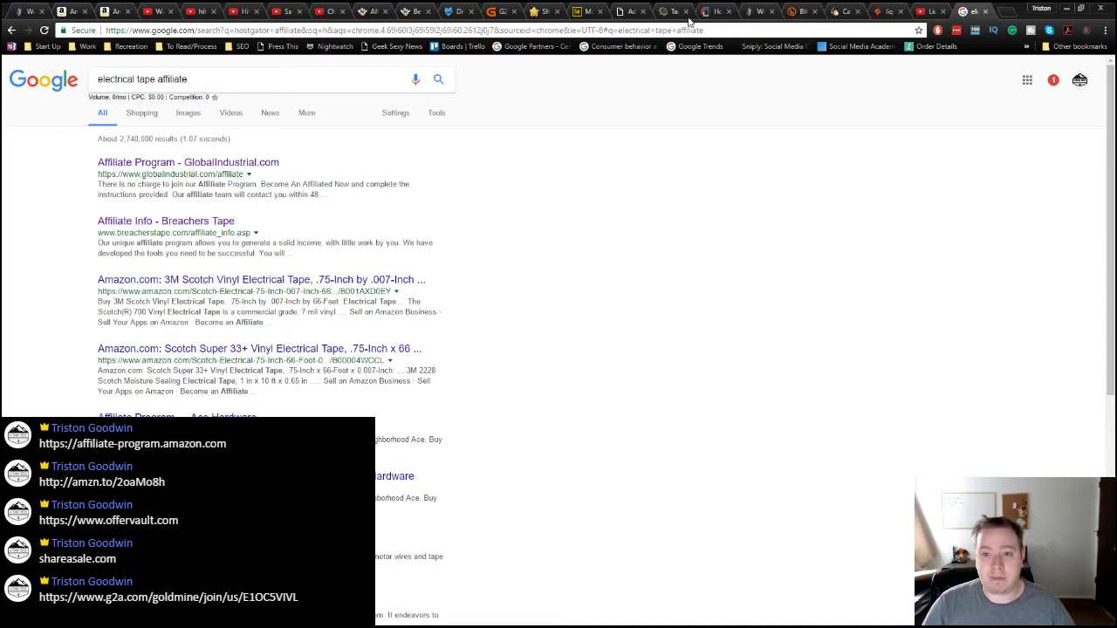
pyautogui.click(632, 16)
# Step: File the HostGator Review and Tutorial post under the Resources category
pyautogui.click(425, 356)
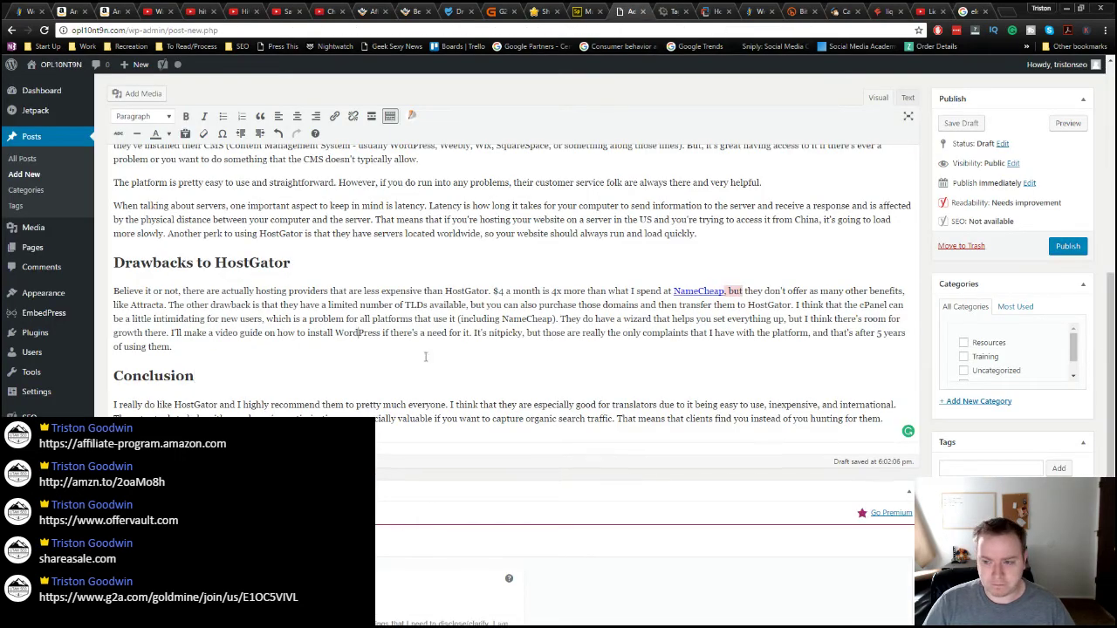
pyautogui.scroll(7, 426, 357)
pyautogui.scroll(-5, 656, 436)
pyautogui.scroll(3, 656, 435)
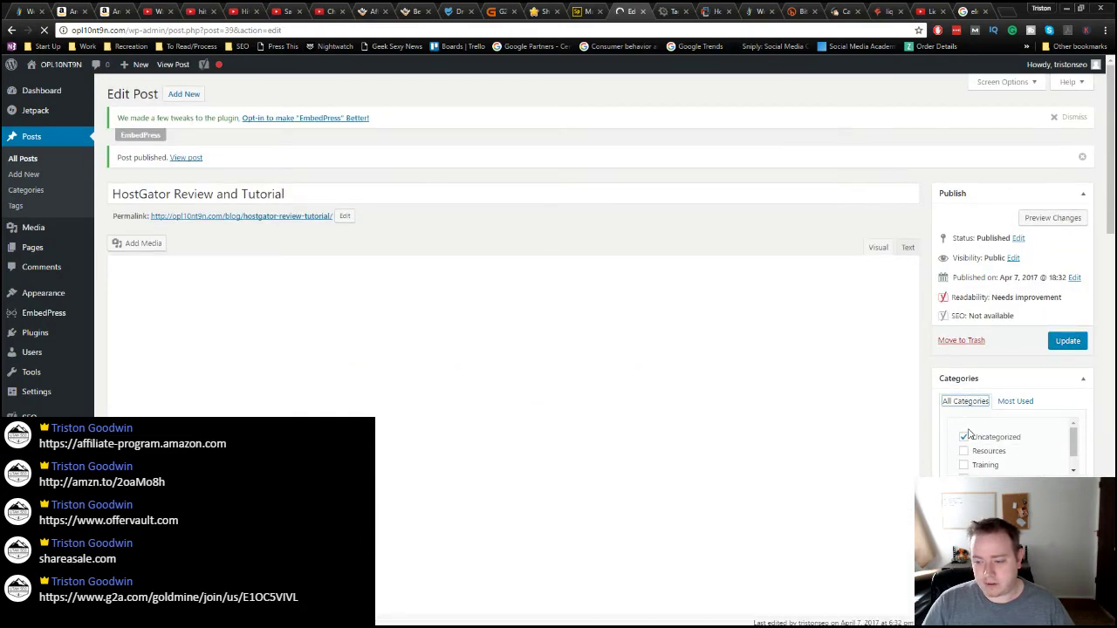
pyautogui.scroll(-1, 966, 428)
pyautogui.click(964, 430)
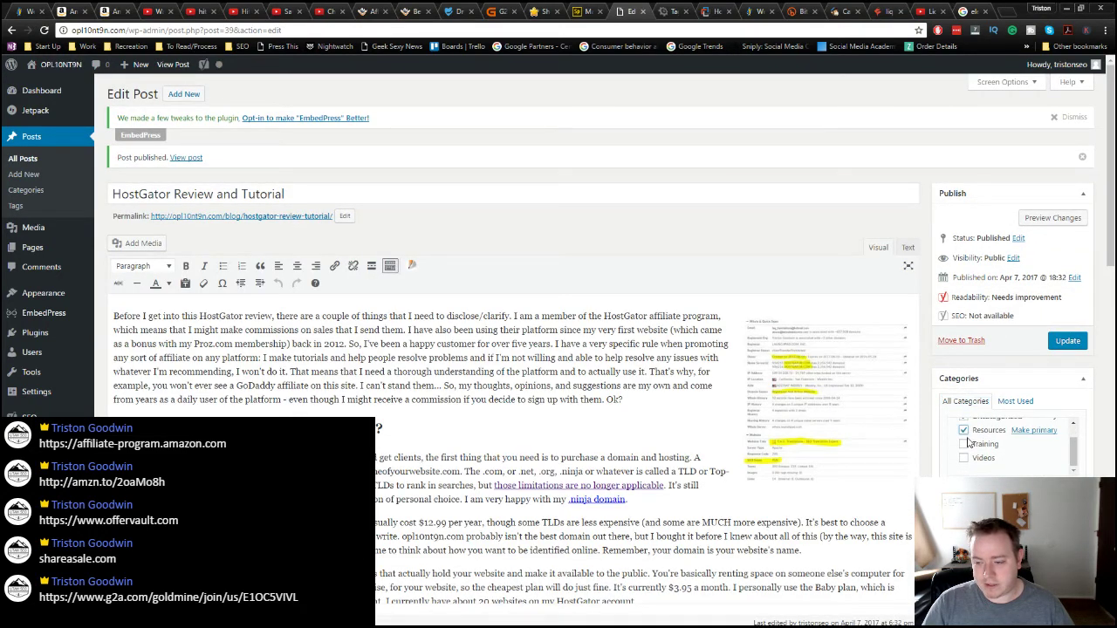
# Step: Update the published post and view the live version in a new tab
pyautogui.scroll(1, 967, 436)
pyautogui.scroll(-2, 969, 447)
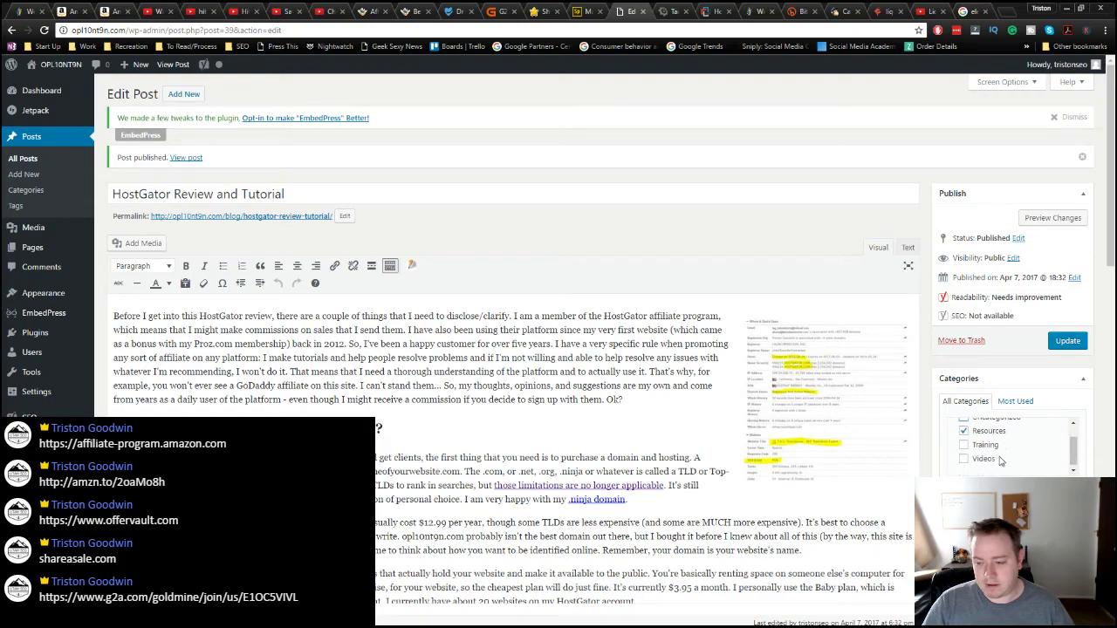
pyautogui.scroll(-3, 779, 538)
pyautogui.scroll(3, 779, 538)
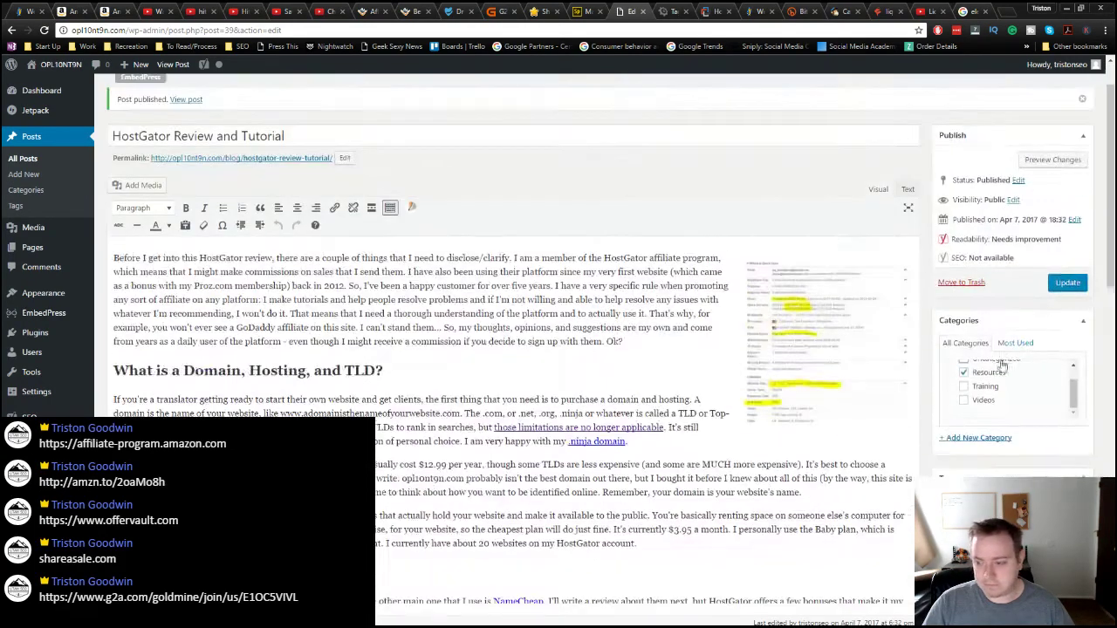
pyautogui.click(1065, 282)
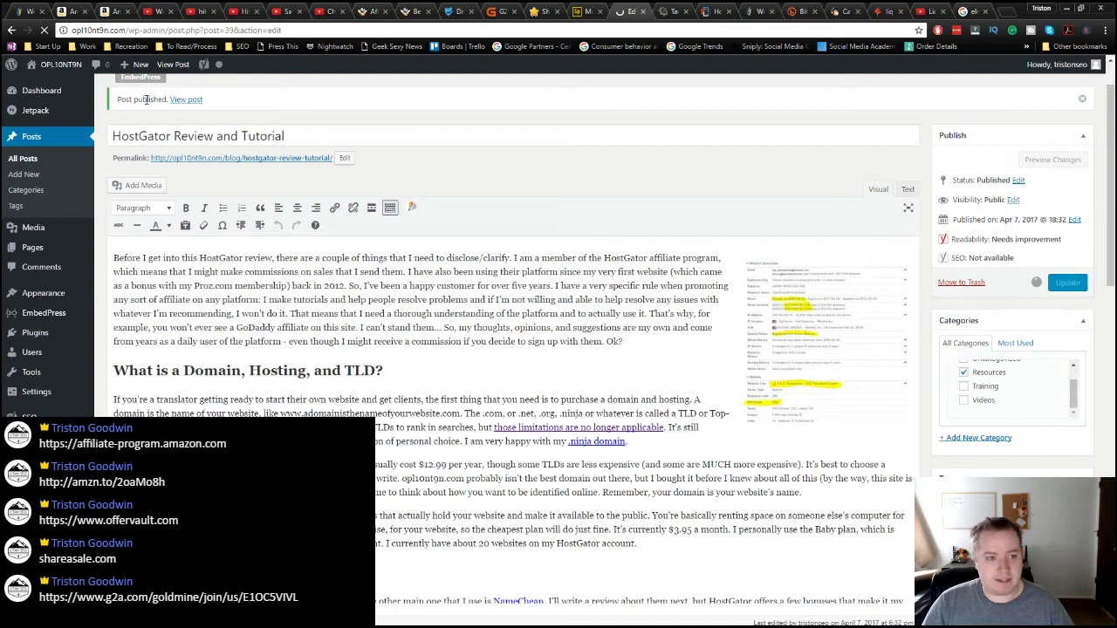
pyautogui.middleClick(185, 100)
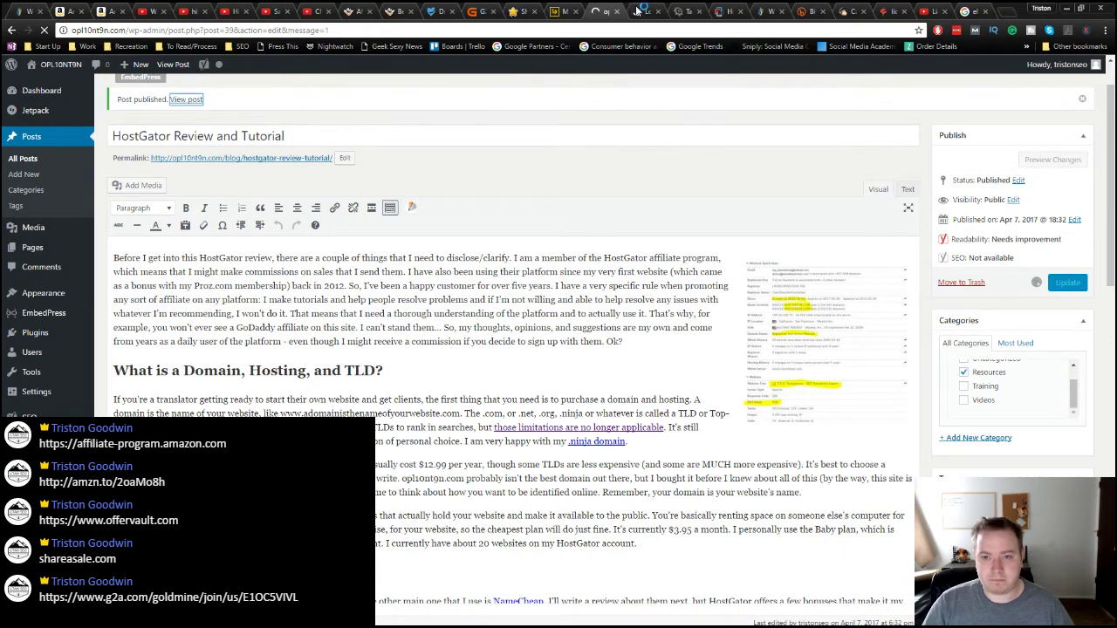
pyautogui.click(641, 11)
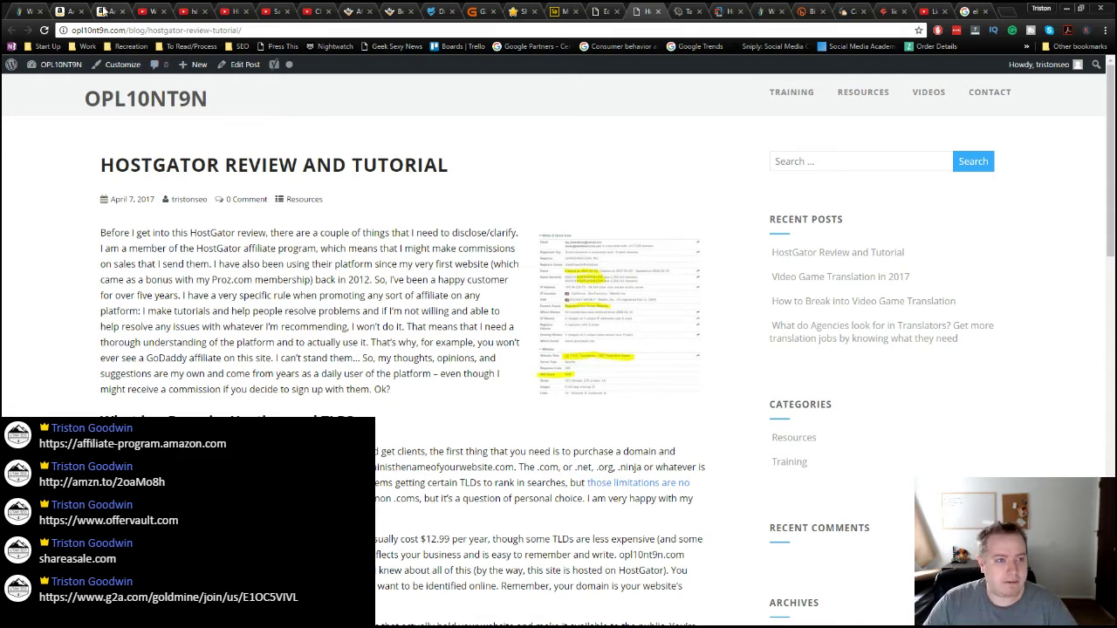
pyautogui.click(102, 10)
pyautogui.scroll(10, 366, 222)
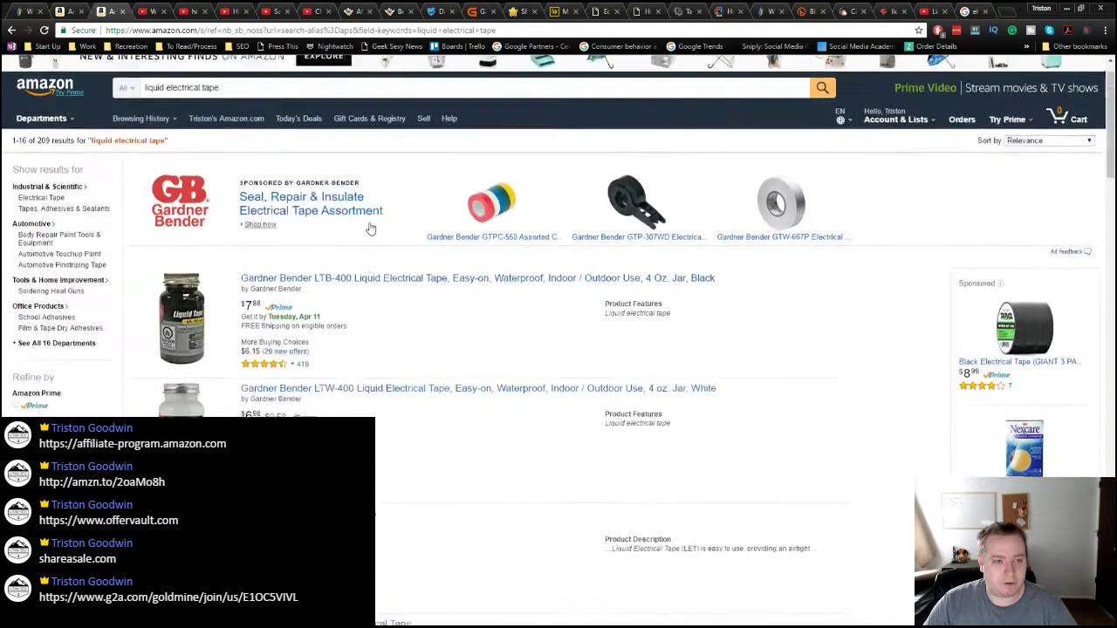
pyautogui.scroll(1, 370, 228)
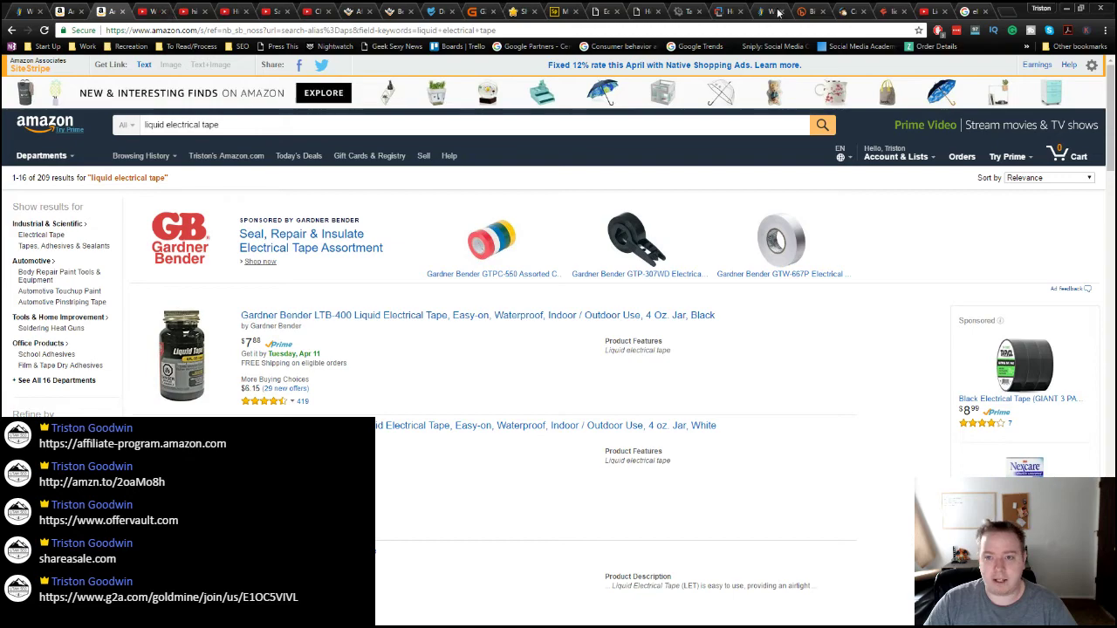
pyautogui.click(651, 12)
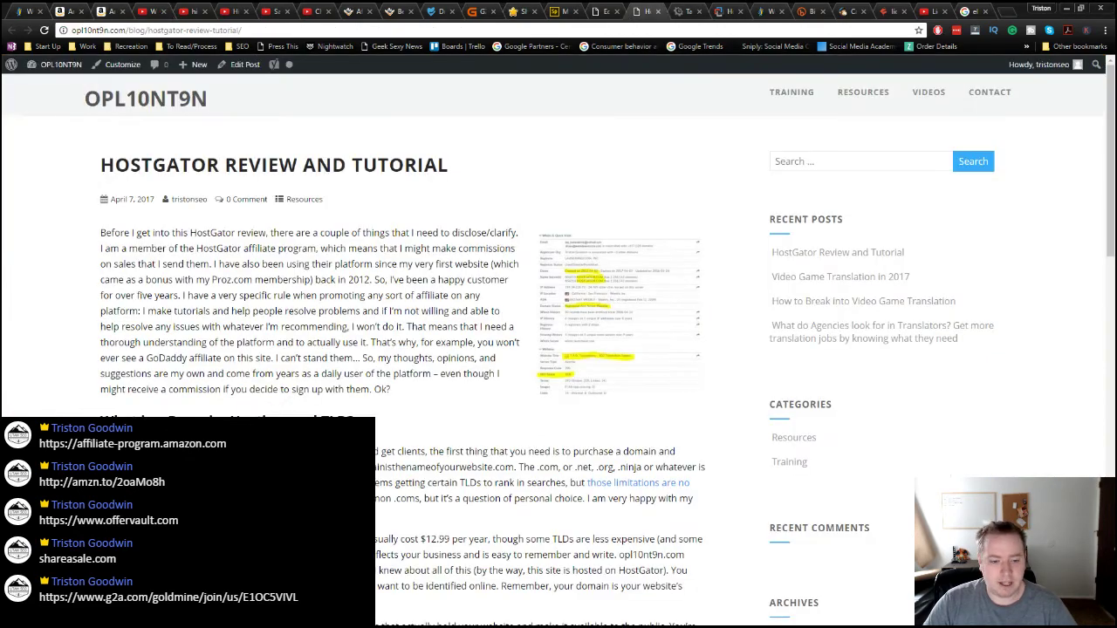
pyautogui.scroll(-3, 559, 350)
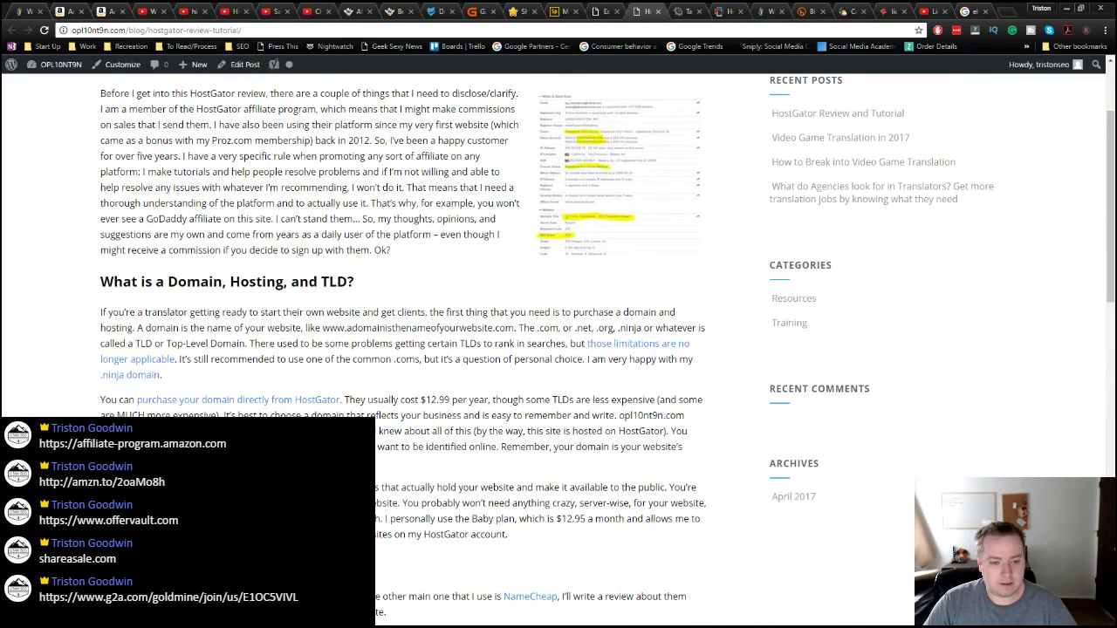
pyautogui.scroll(-3, 247, 263)
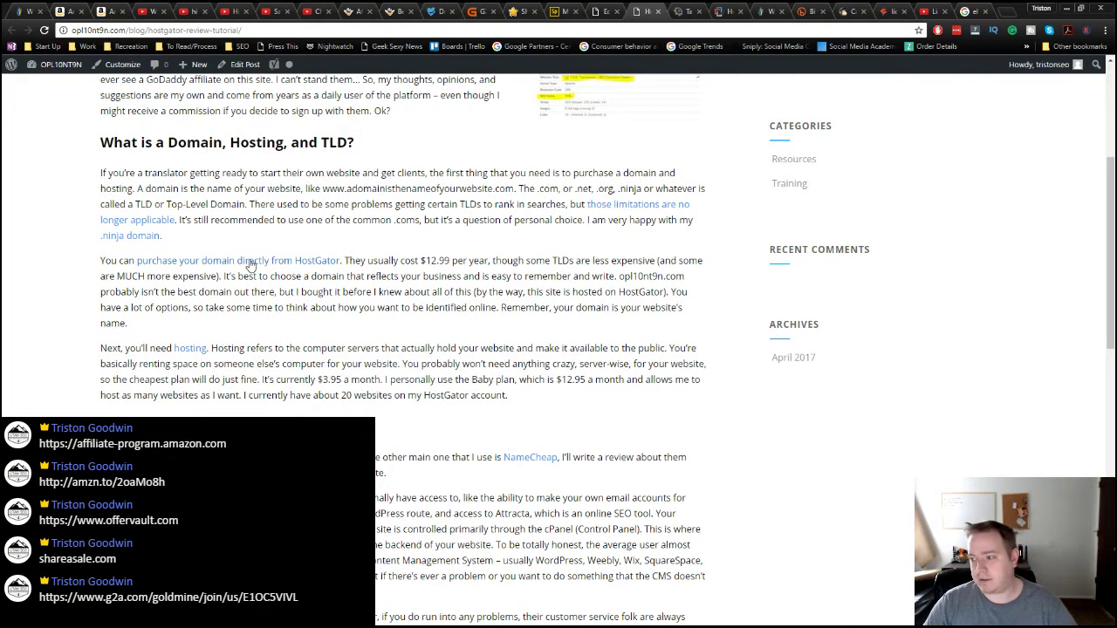
pyautogui.click(289, 32)
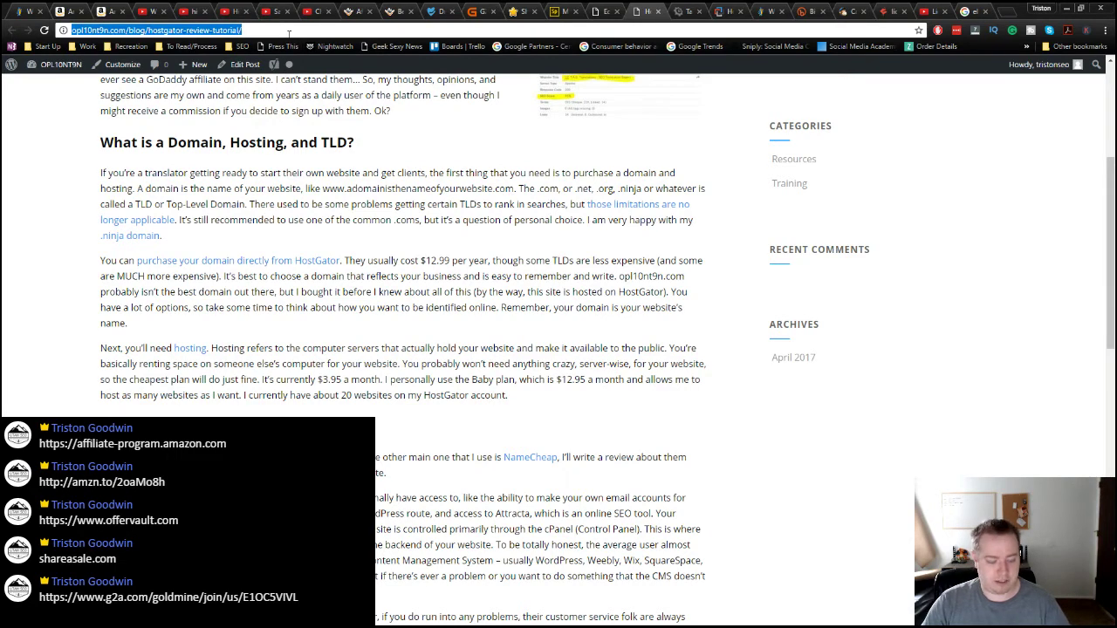
pyautogui.hotkey('alt', 'Tab')
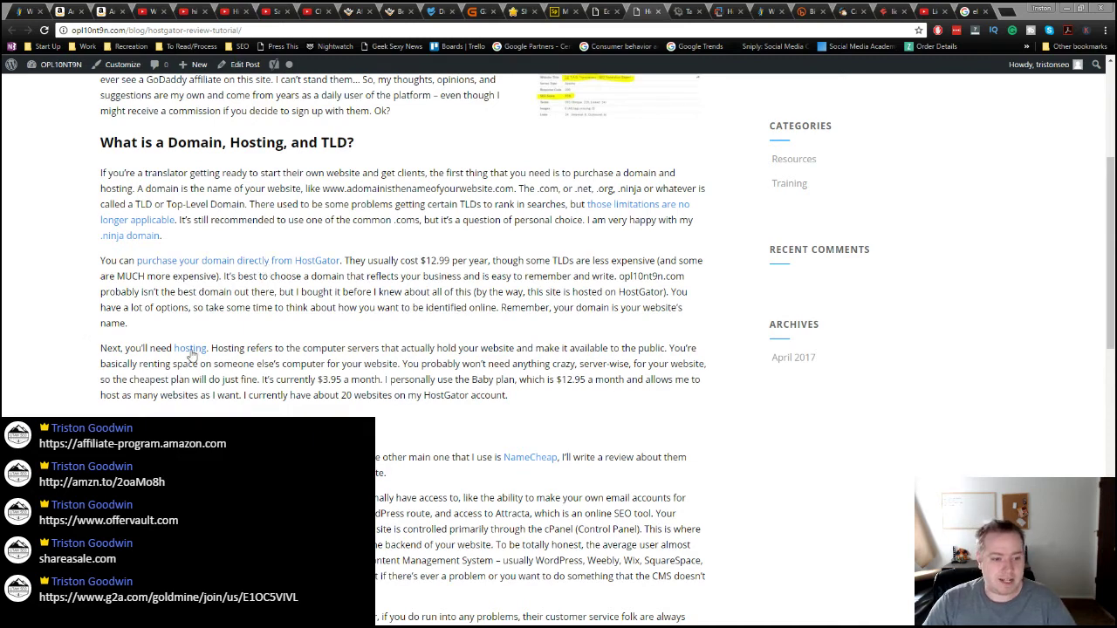
pyautogui.scroll(-2, 418, 435)
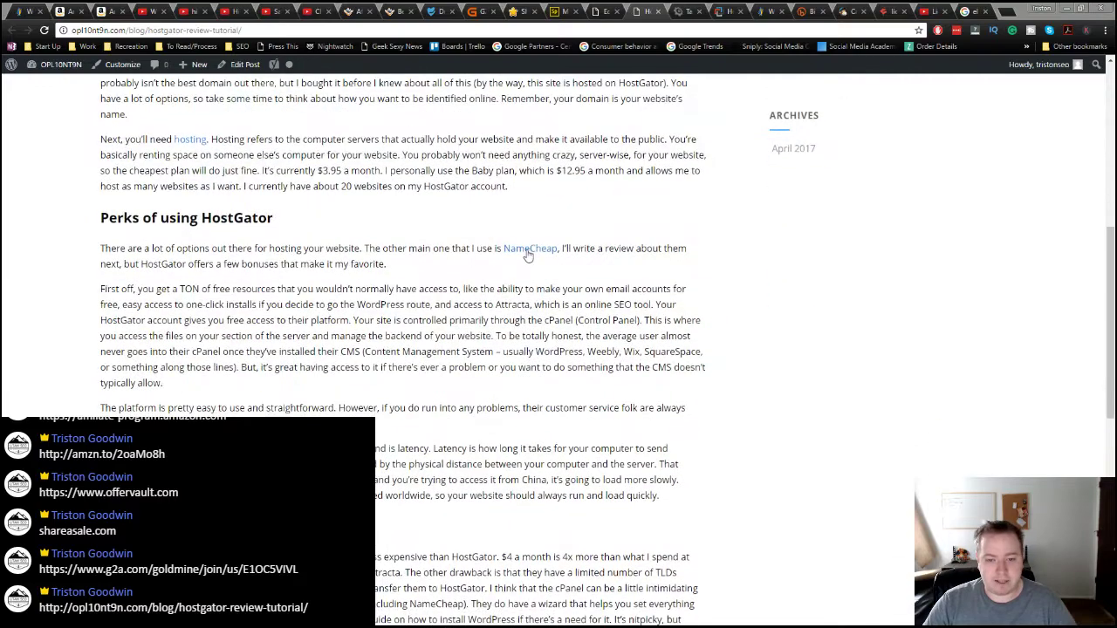
pyautogui.scroll(-3, 403, 521)
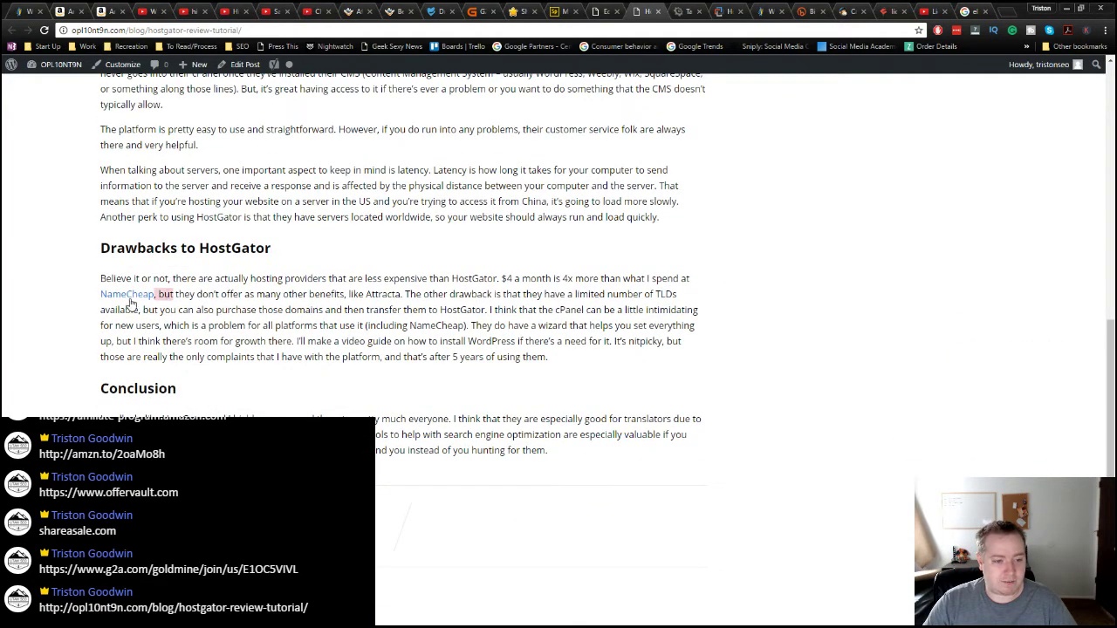
pyautogui.scroll(-2, 381, 428)
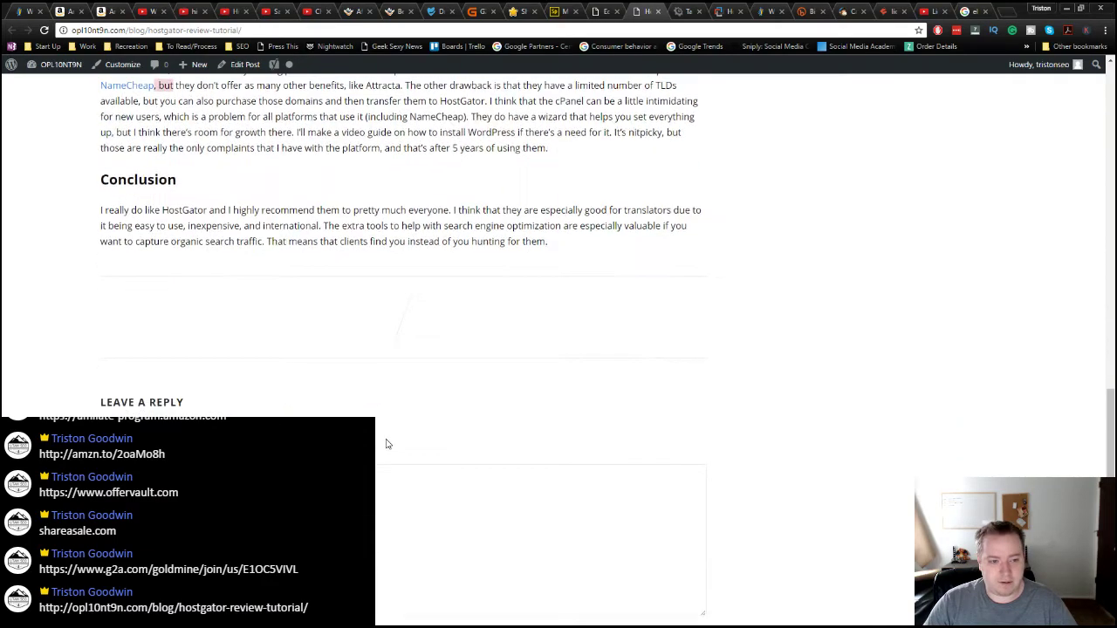
pyautogui.scroll(5, 387, 441)
pyautogui.scroll(10, 387, 445)
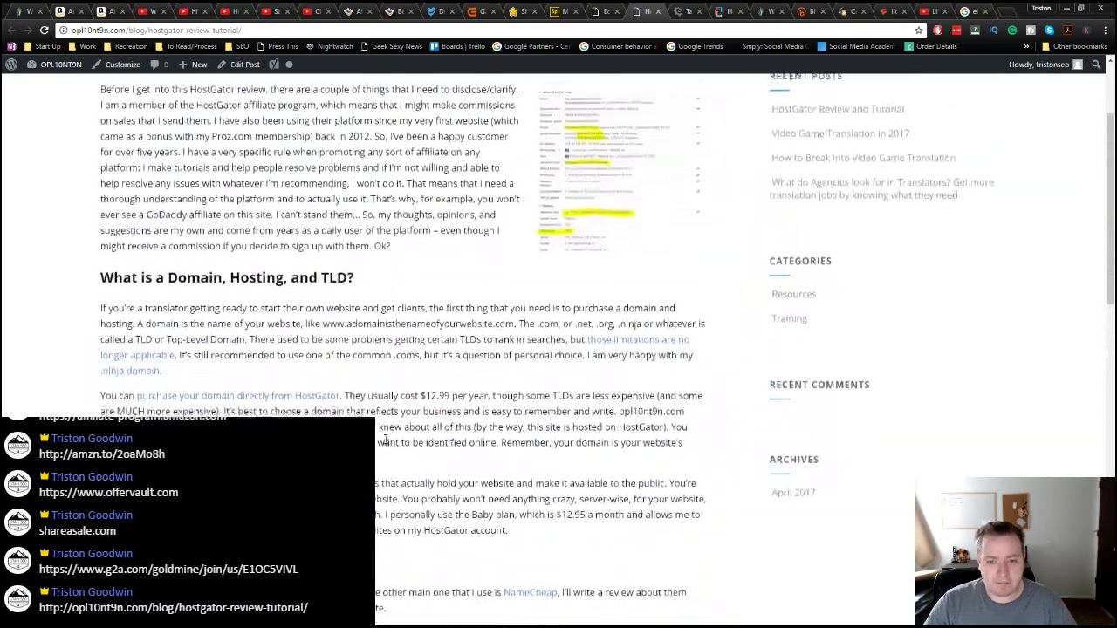
pyautogui.moveTo(103, 232); pyautogui.dragTo(398, 393)
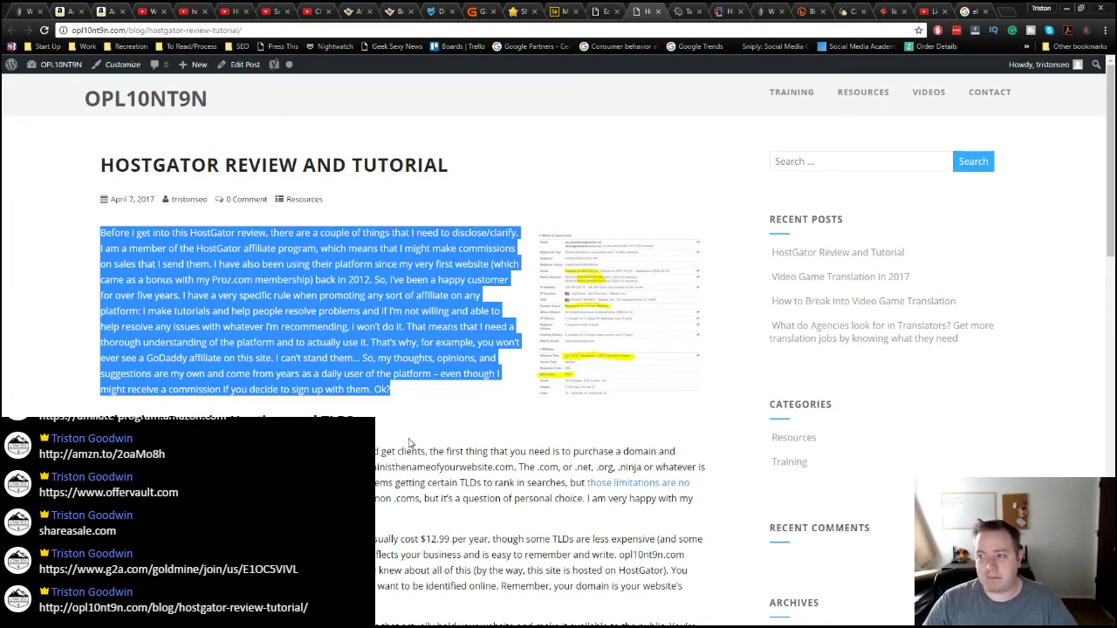
pyautogui.click(334, 333)
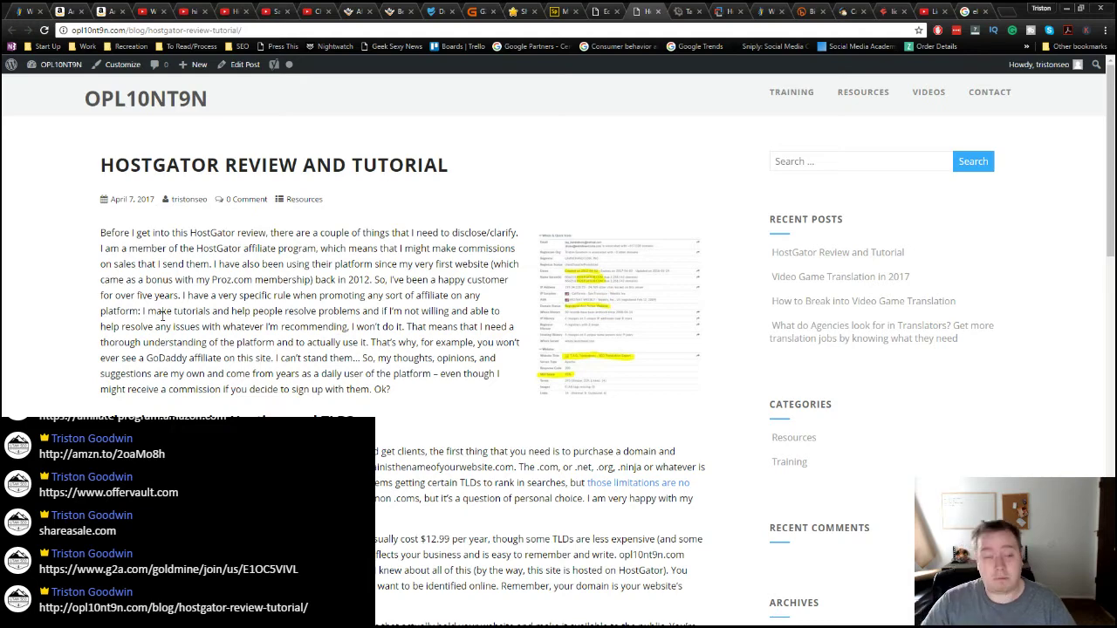
pyautogui.click(74, 12)
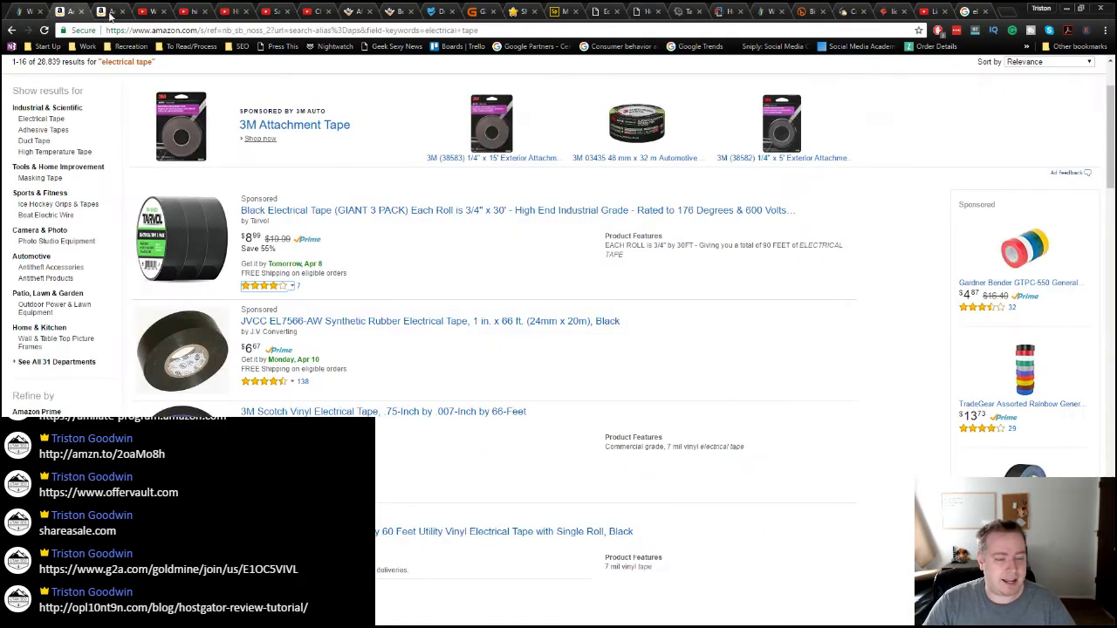
pyautogui.click(113, 12)
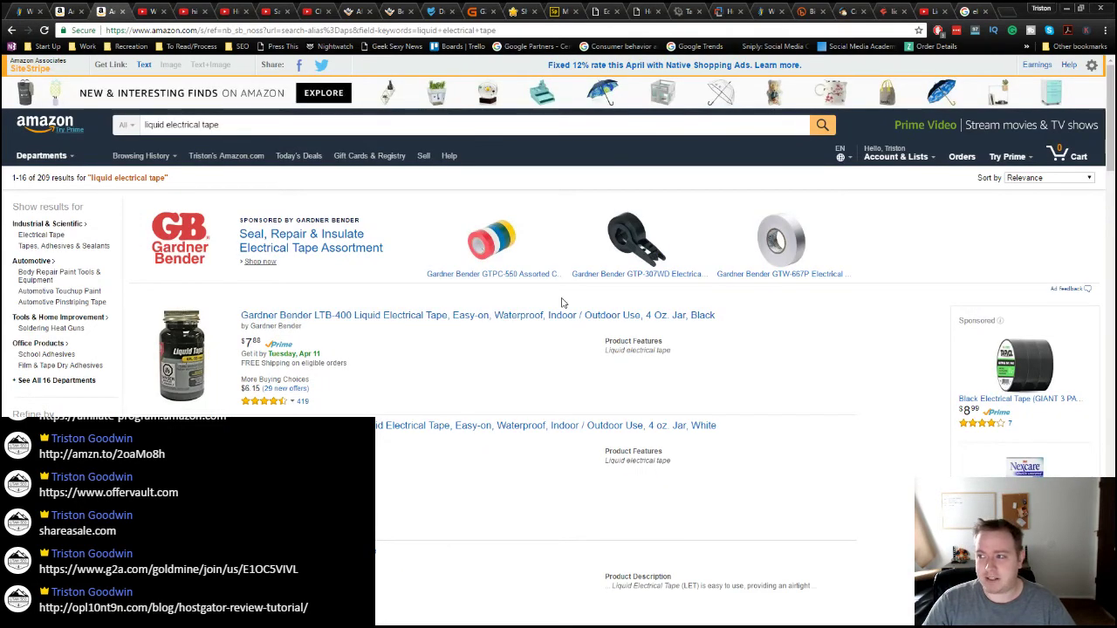
pyautogui.hotkey('ctrl', '6')
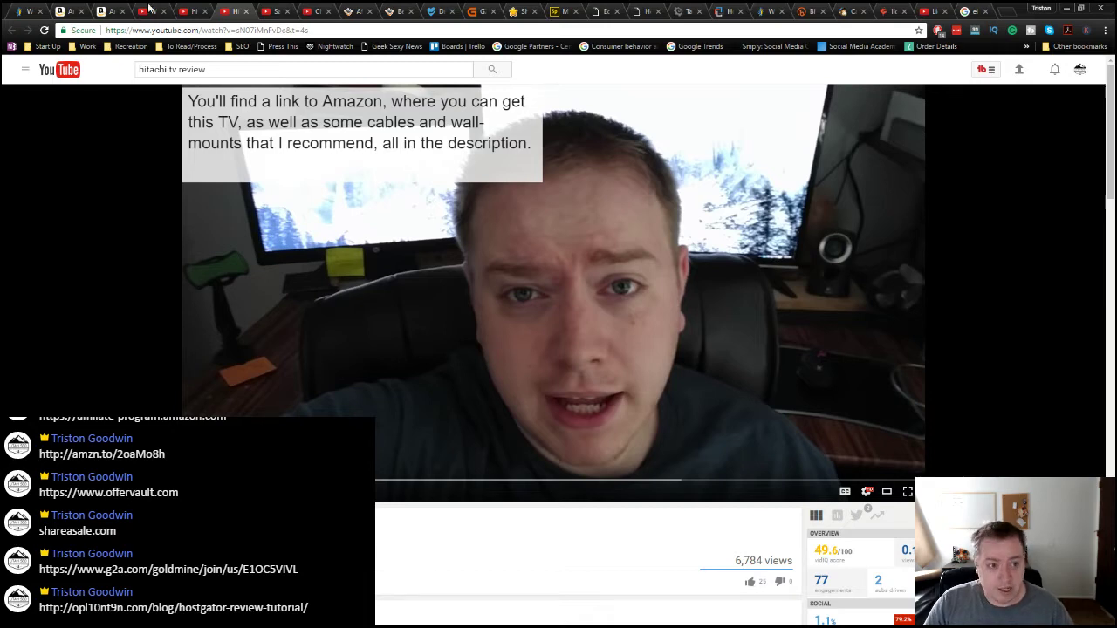
pyautogui.click(33, 15)
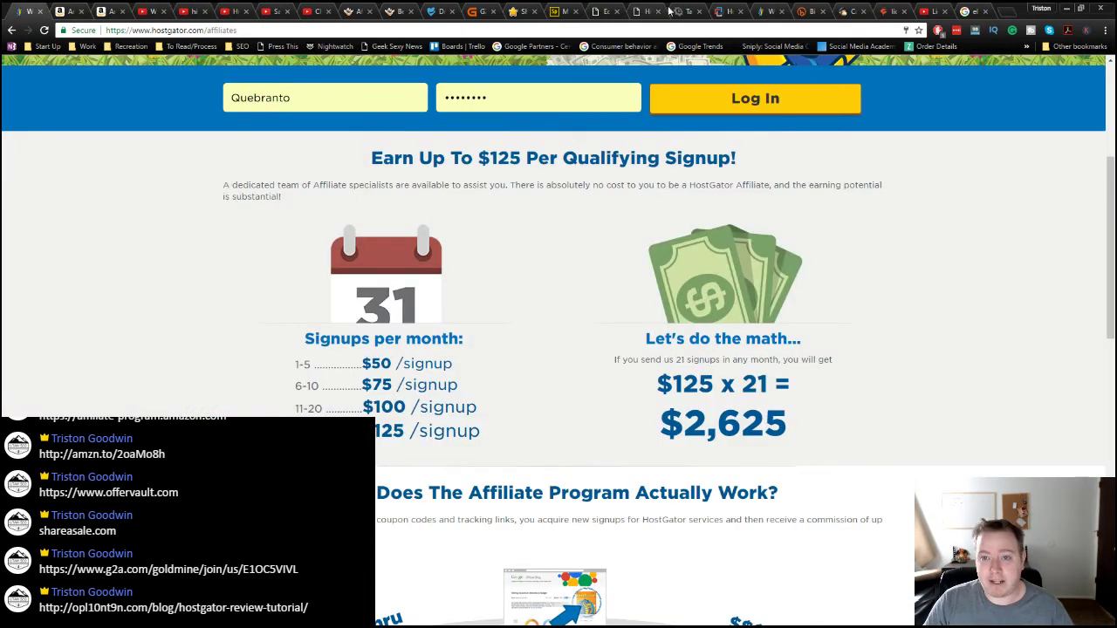
pyautogui.click(685, 11)
pyautogui.click(644, 12)
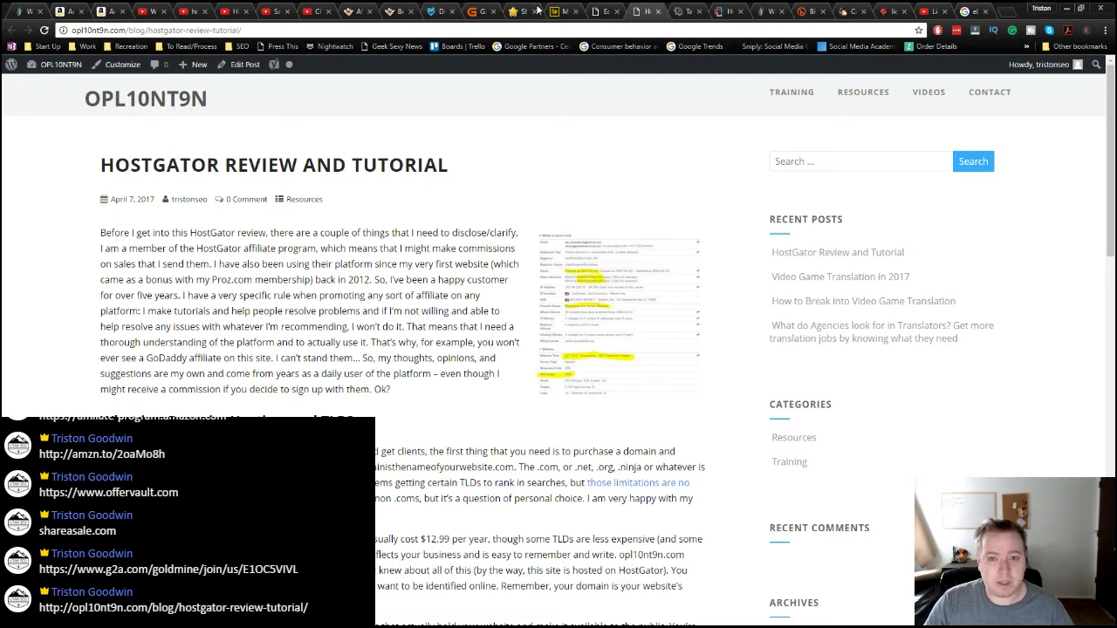
# Step: In the post editor, select the phrase 'I've been a happy customer for over' to add a link
pyautogui.click(603, 11)
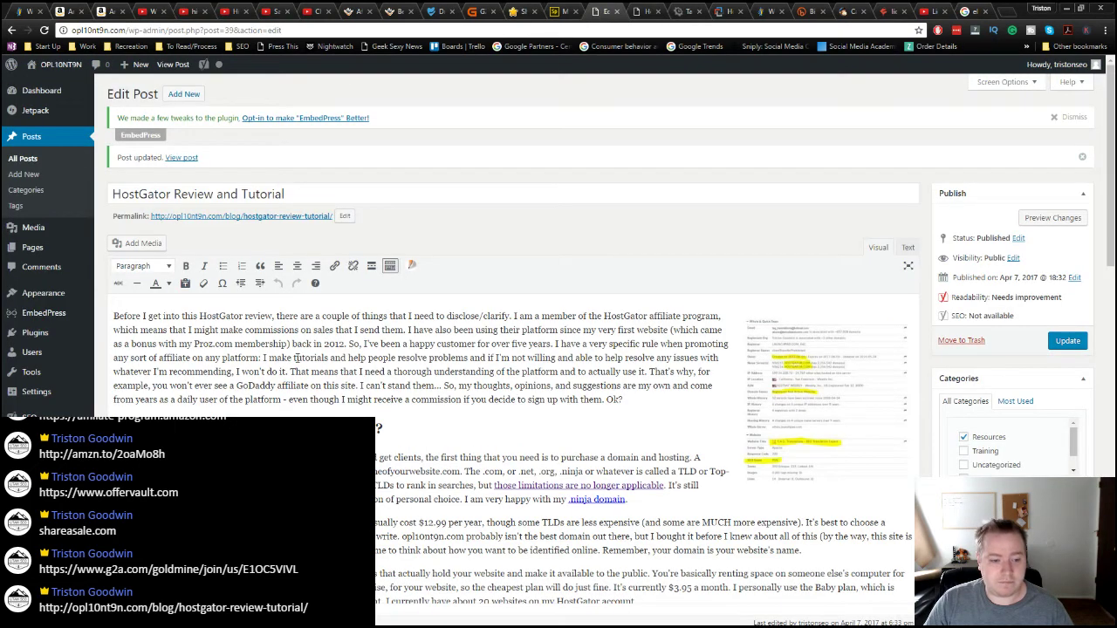
pyautogui.moveTo(360, 345); pyautogui.dragTo(514, 345)
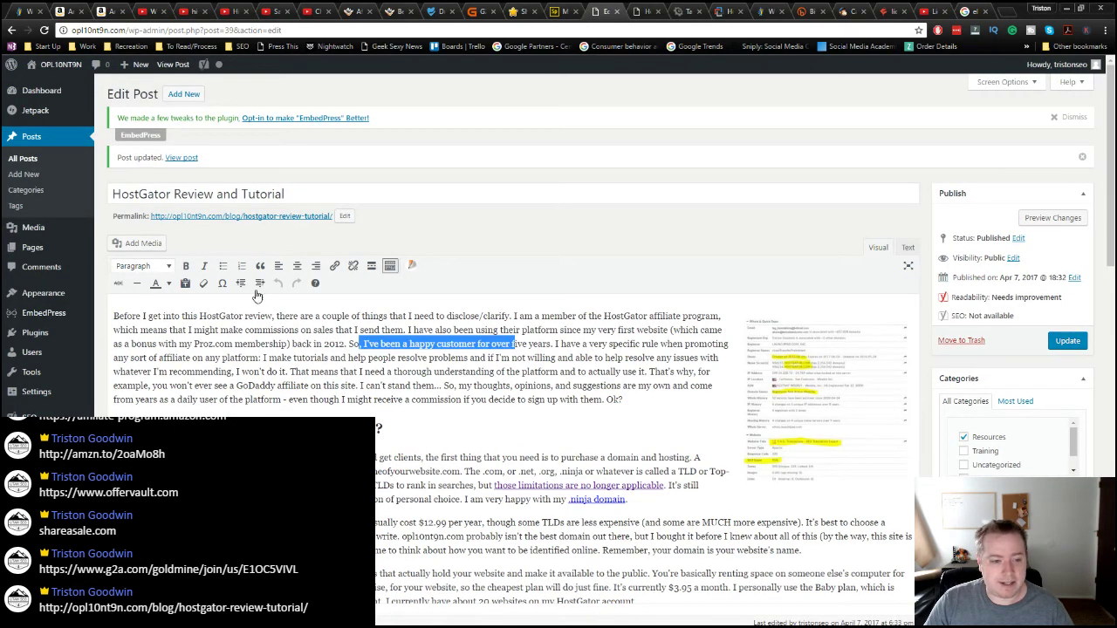
pyautogui.click(334, 266)
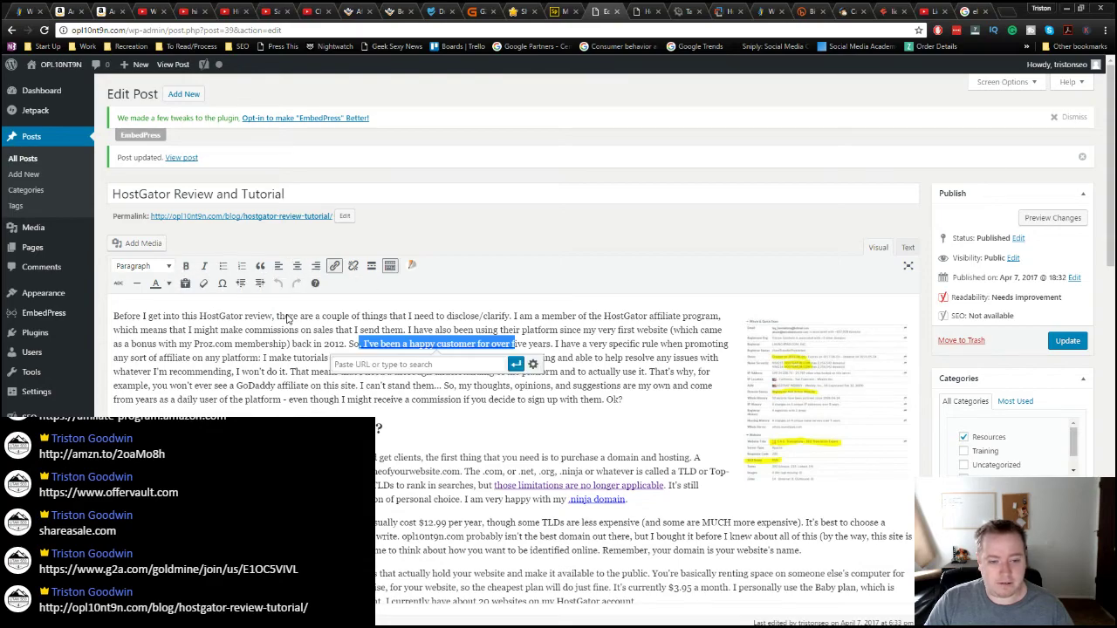
pyautogui.scroll(-1, 349, 392)
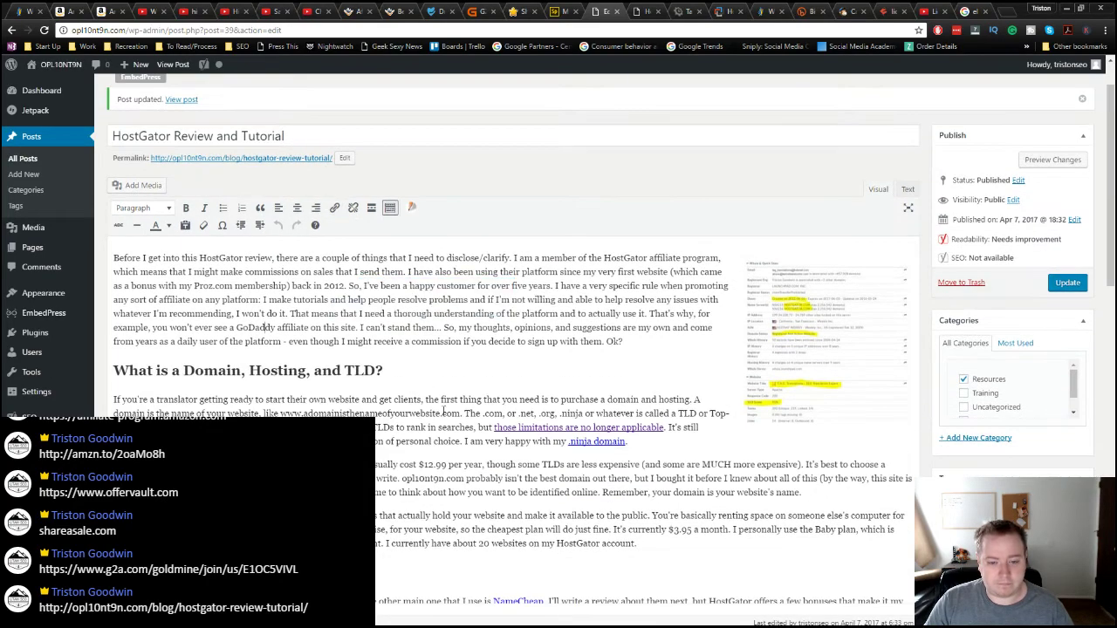
pyautogui.scroll(-15, 427, 430)
pyautogui.scroll(2, 428, 430)
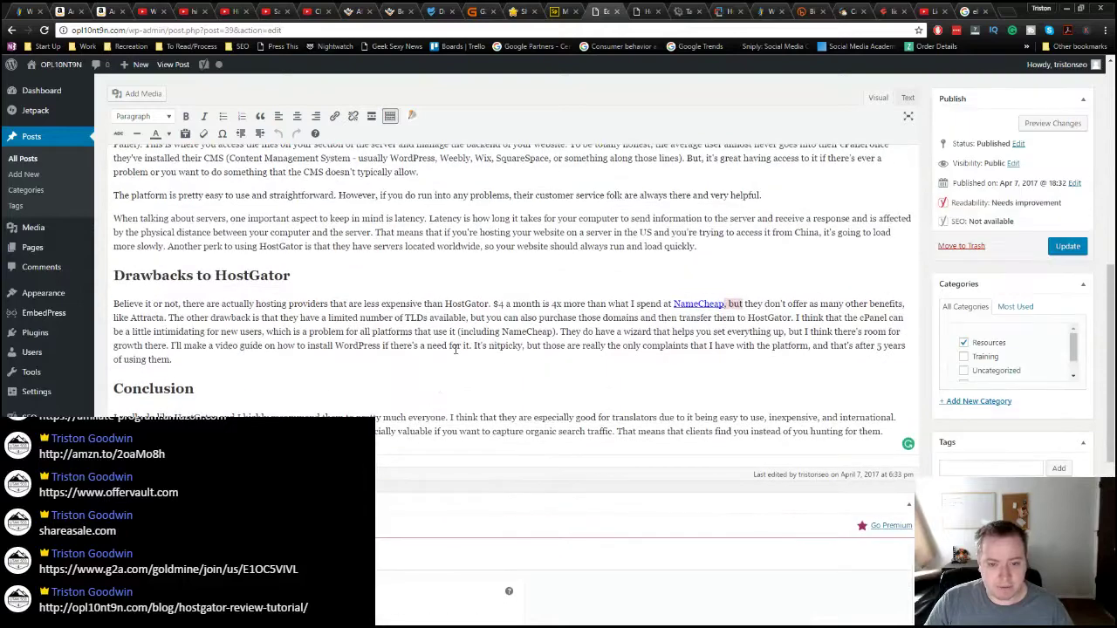
# Step: Delete and retype the text after the NameCheap link so it sits outside the link
pyautogui.moveTo(749, 304); pyautogui.dragTo(723, 304)
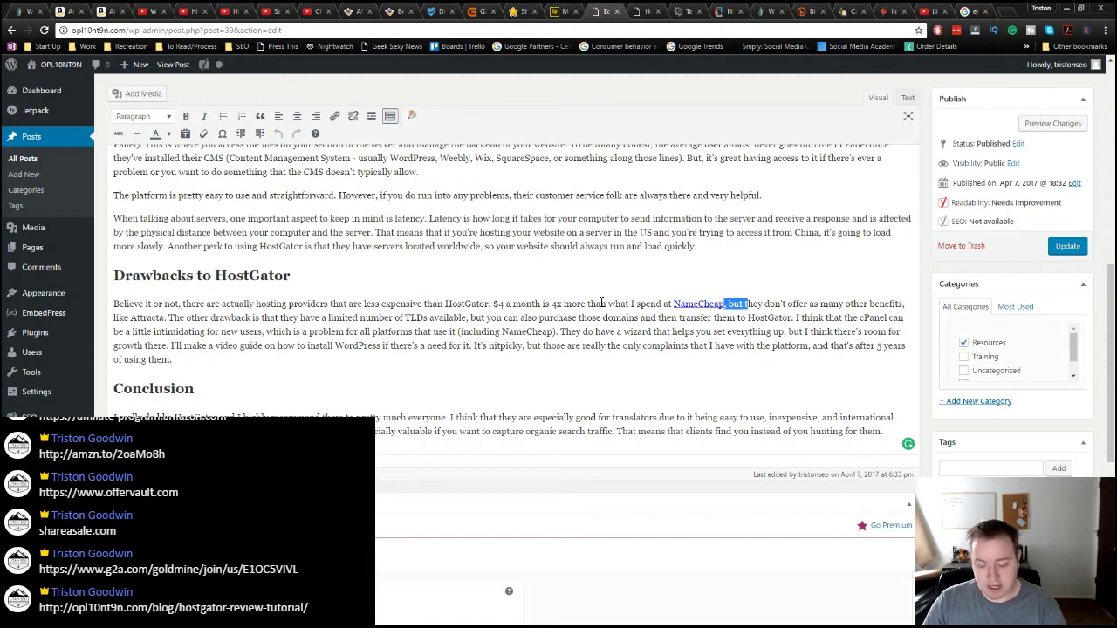
pyautogui.press('BackSpace')
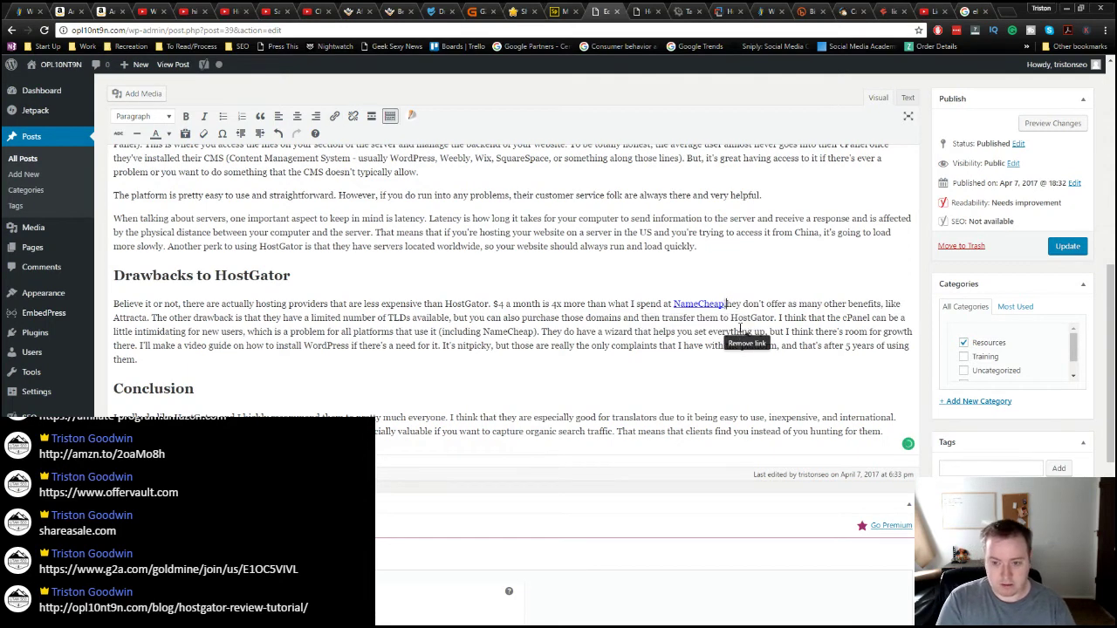
pyautogui.write(',')
pyautogui.press('BackSpace')
pyautogui.press('BackSpace')
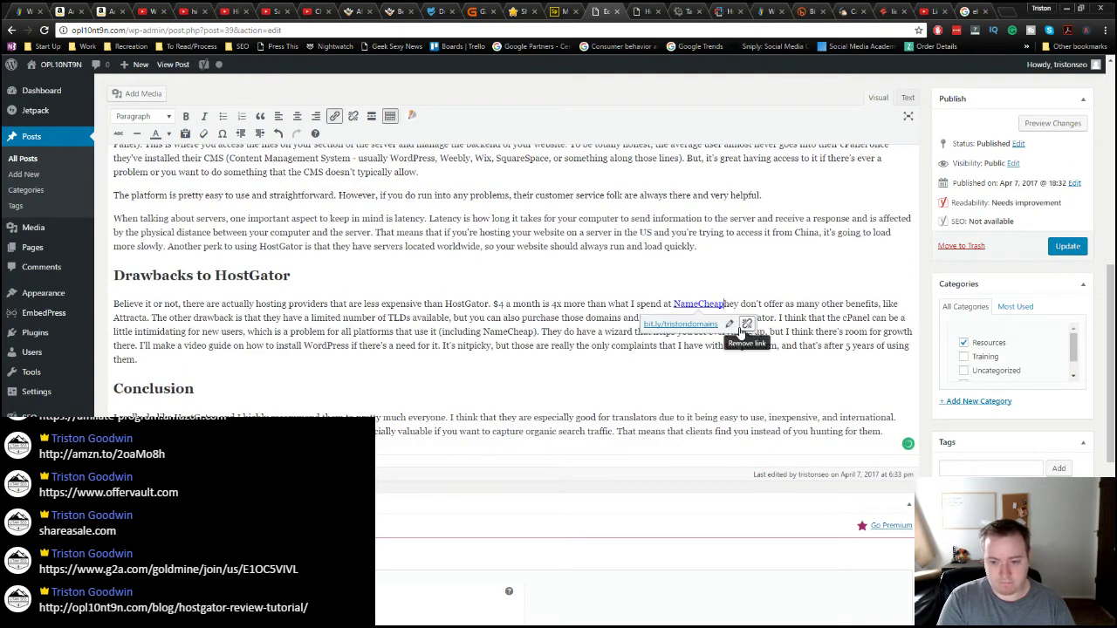
pyautogui.write(',')
pyautogui.press('BackSpace')
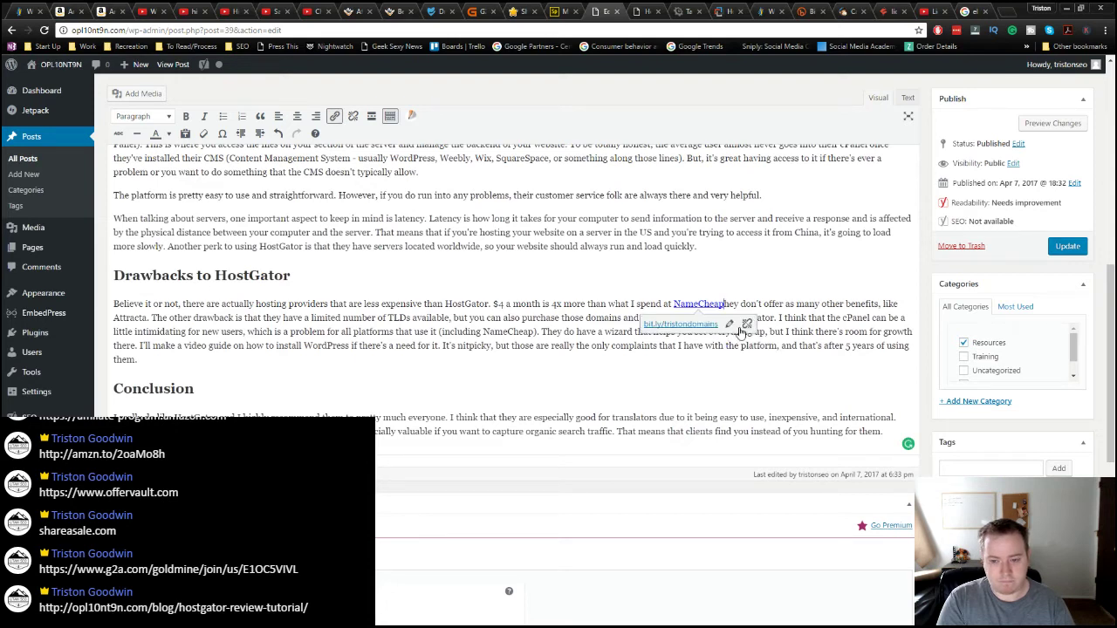
pyautogui.press('BackSpace')
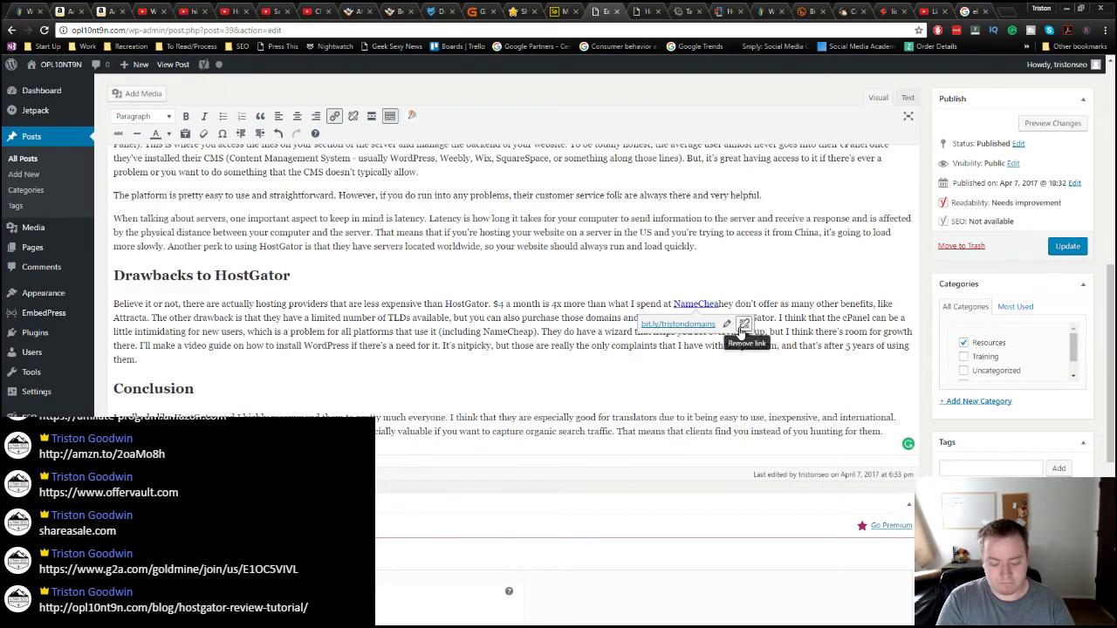
pyautogui.write('p but t')
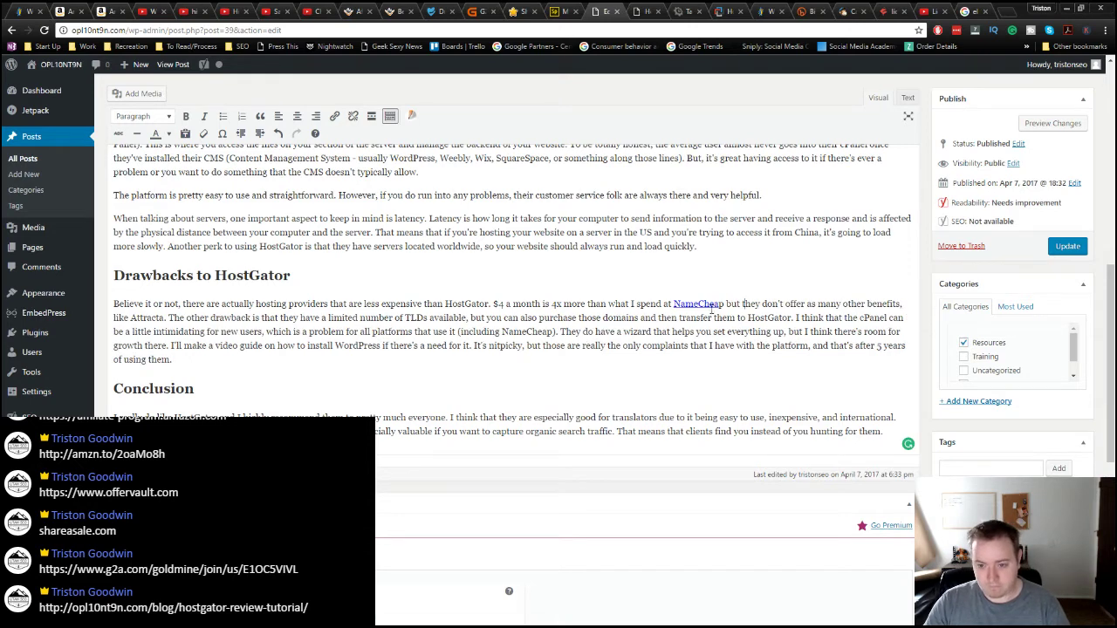
# Step: Confirm the NameCheap link points to the shortened affiliate URL, then update the post
pyautogui.click(726, 305)
pyautogui.click(716, 305)
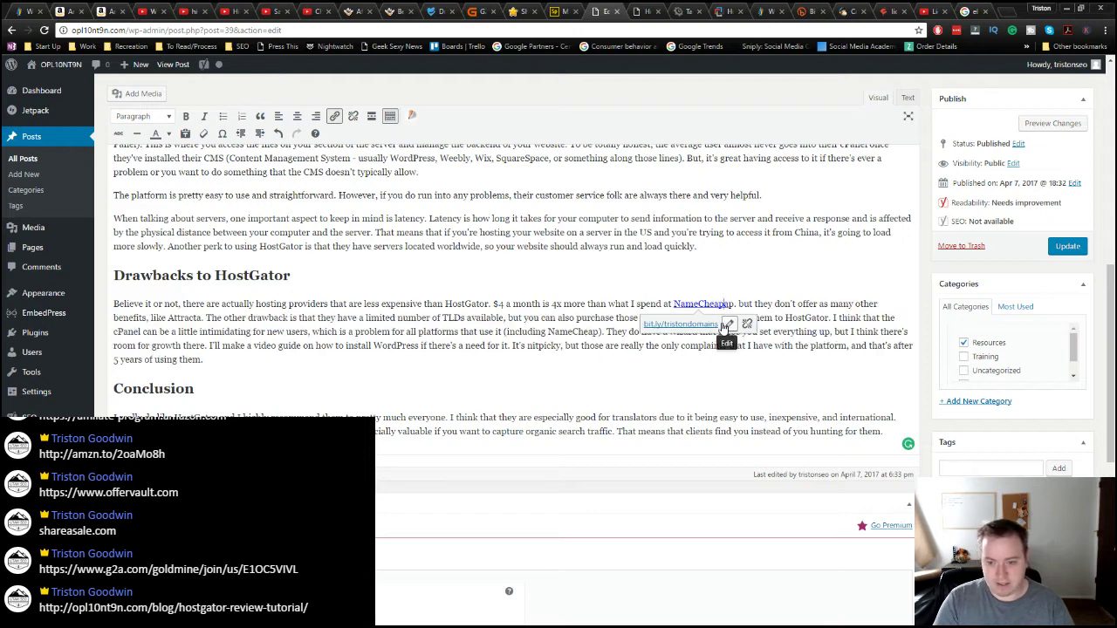
pyautogui.click(801, 269)
pyautogui.click(1054, 250)
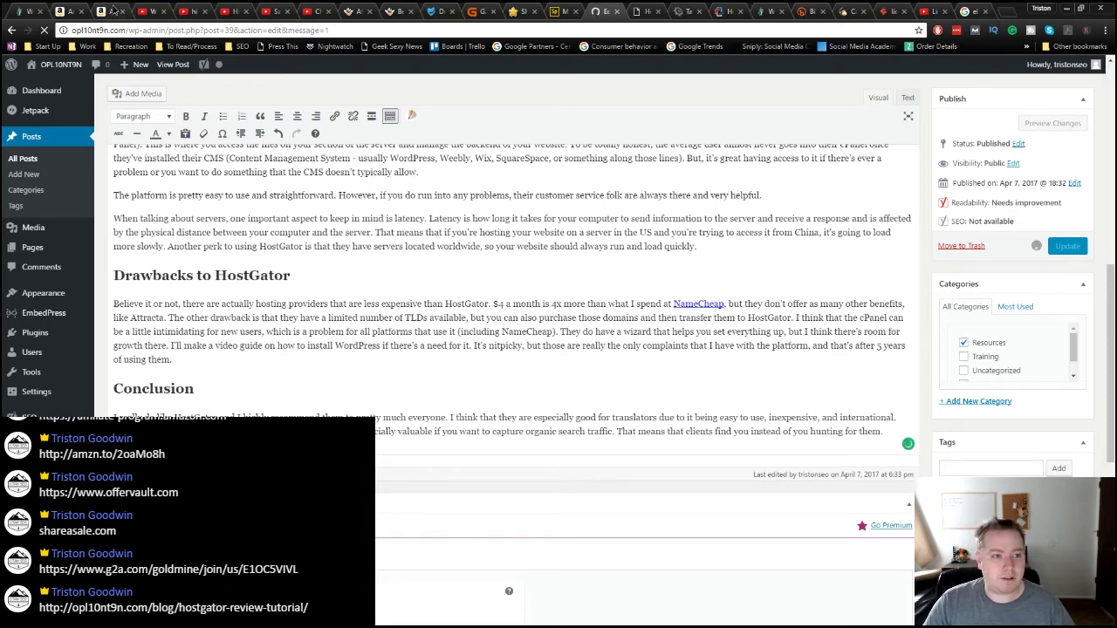
# Step: From the liquid electrical tape results, review the Native Shopping Ads promotion and reach the Recommendation Ads ad-code form
pyautogui.click(93, 11)
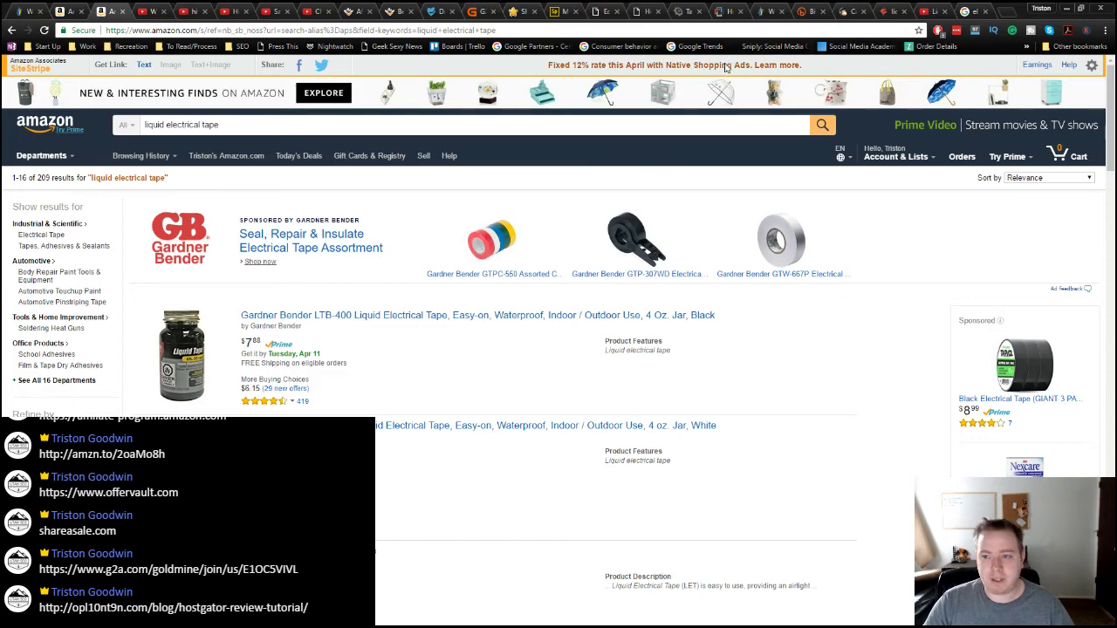
pyautogui.click(726, 67)
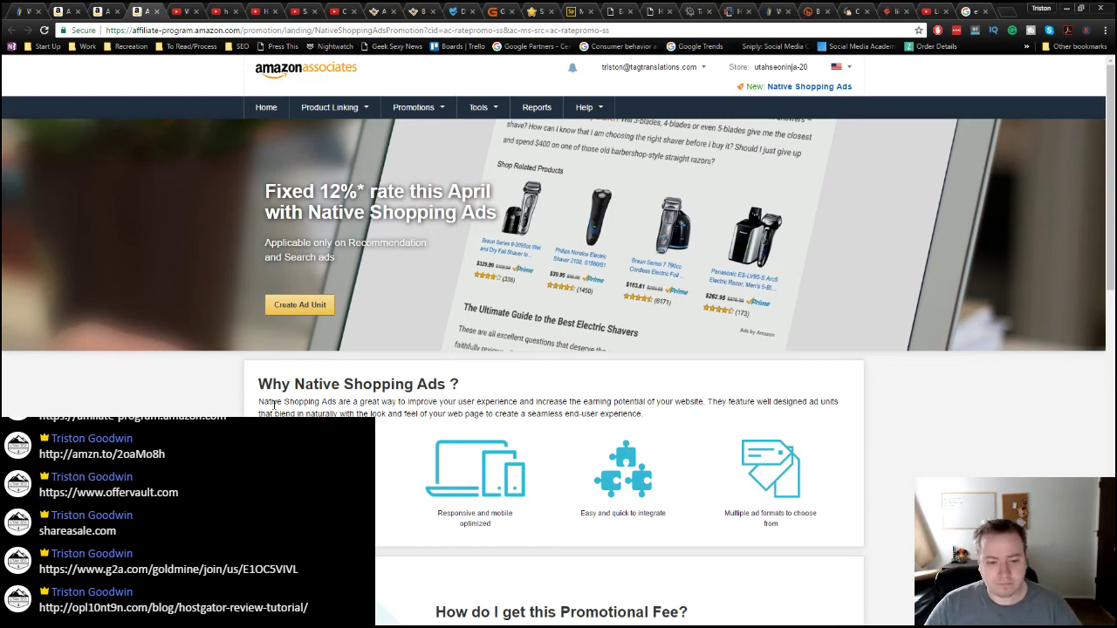
pyautogui.scroll(-3, 227, 391)
pyautogui.scroll(-6, 227, 392)
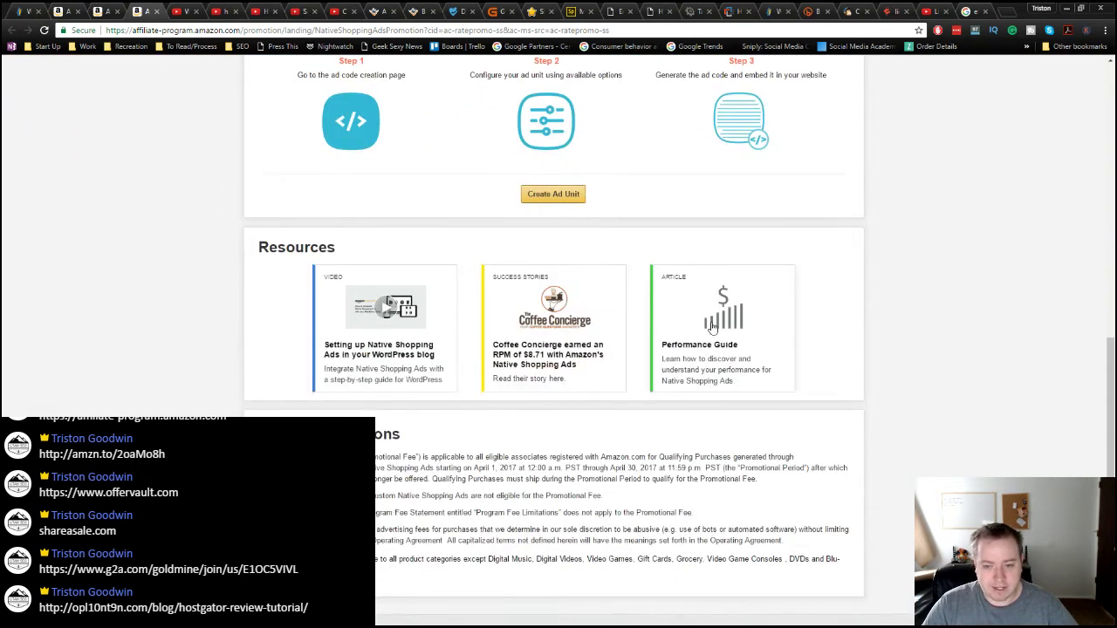
pyautogui.scroll(-3, 666, 410)
pyautogui.scroll(12, 666, 410)
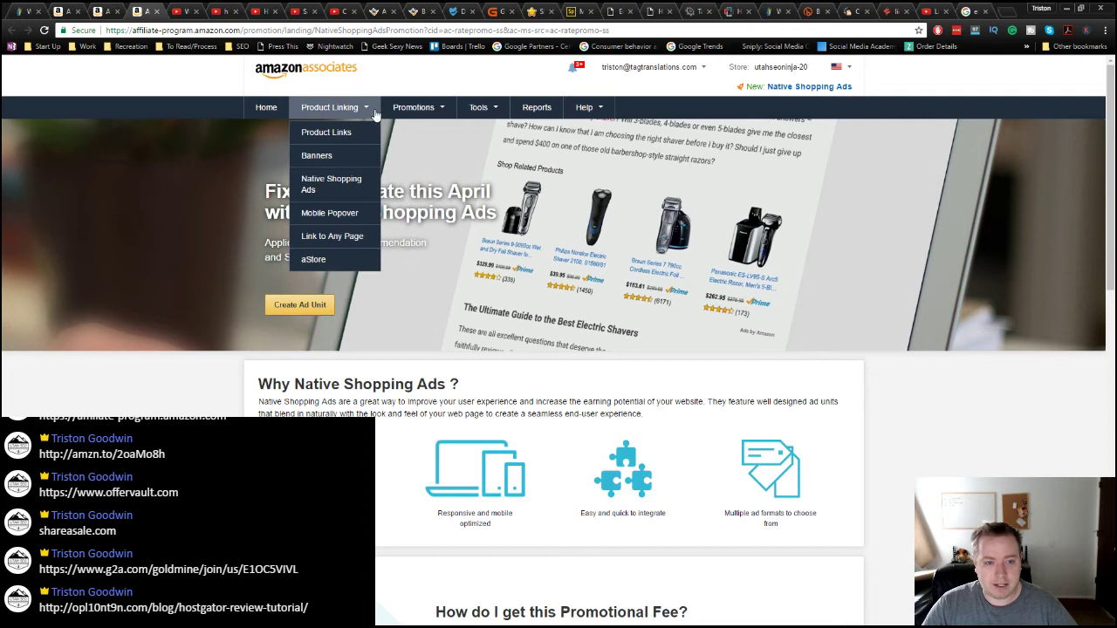
pyautogui.moveTo(370, 104)
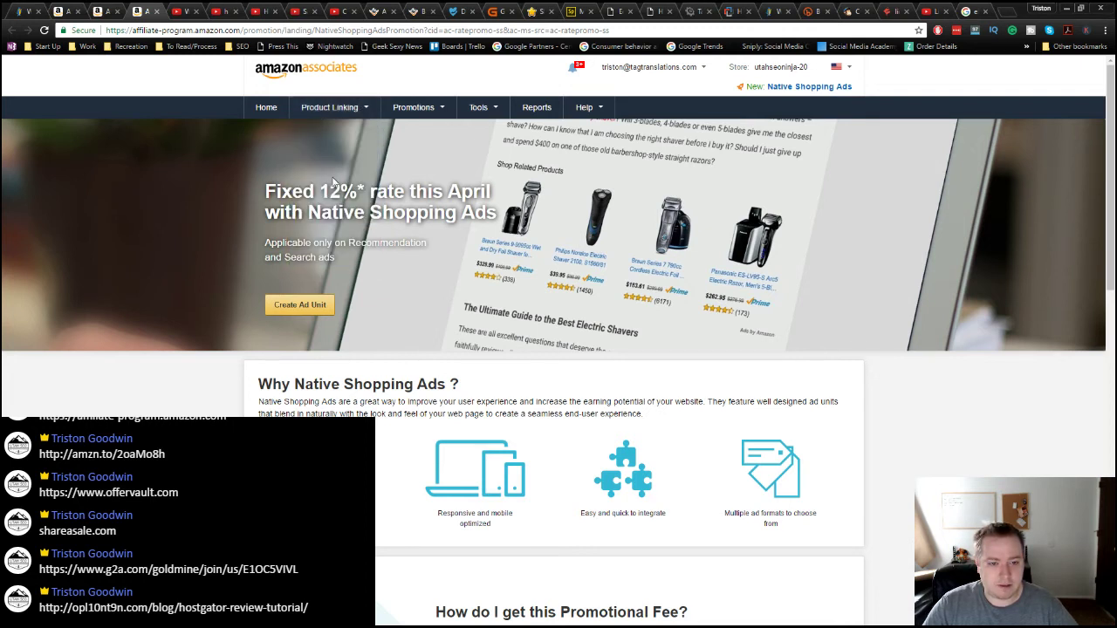
pyautogui.moveTo(328, 111)
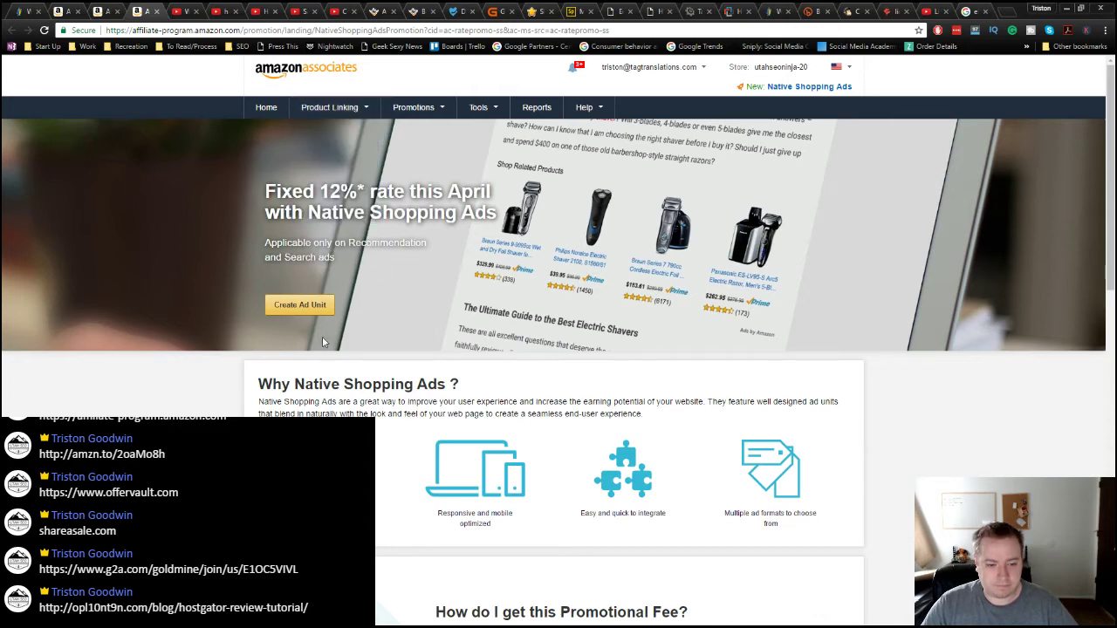
pyautogui.hotkey('ctrl', 'w')
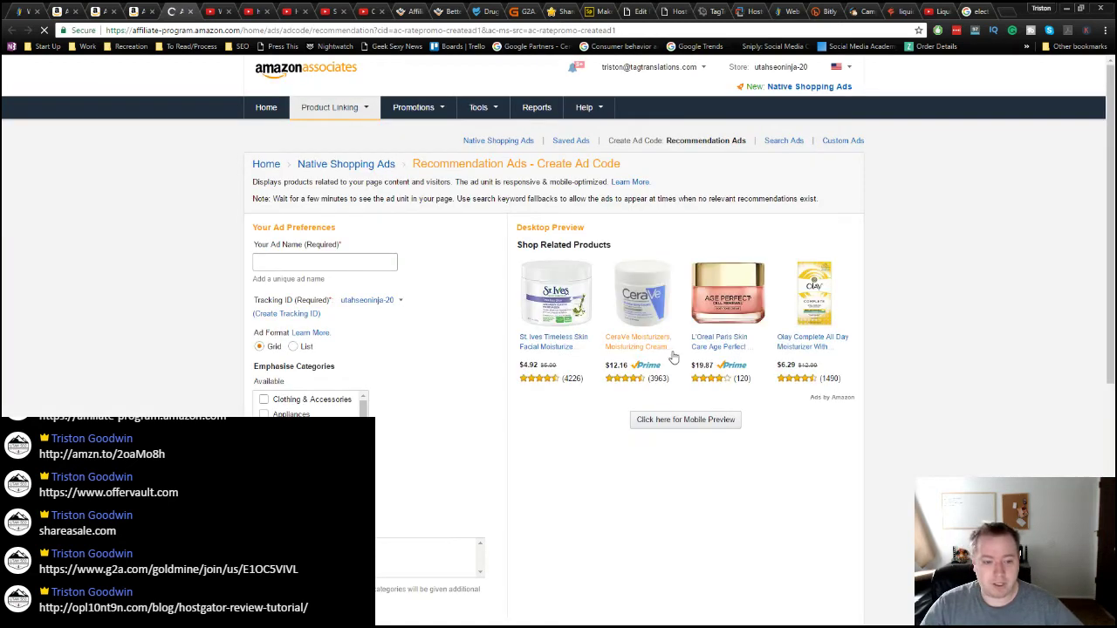
# Step: Save a recommendation ad named 'electrical tape' emphasising the Tools & Hardware category
pyautogui.click(329, 266)
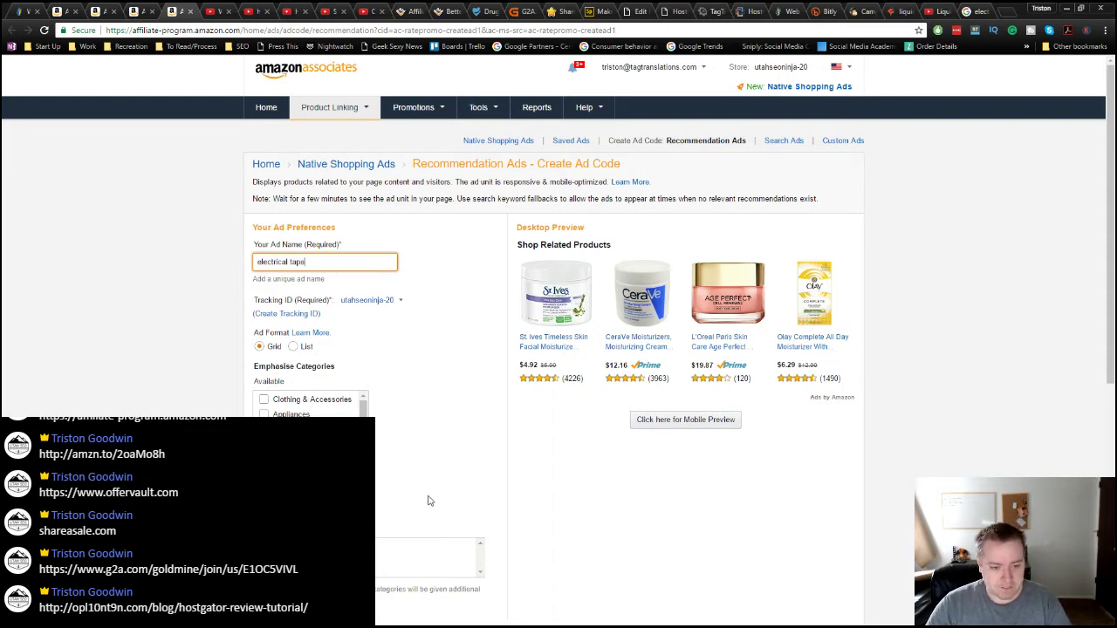
pyautogui.scroll(-10, 310, 406)
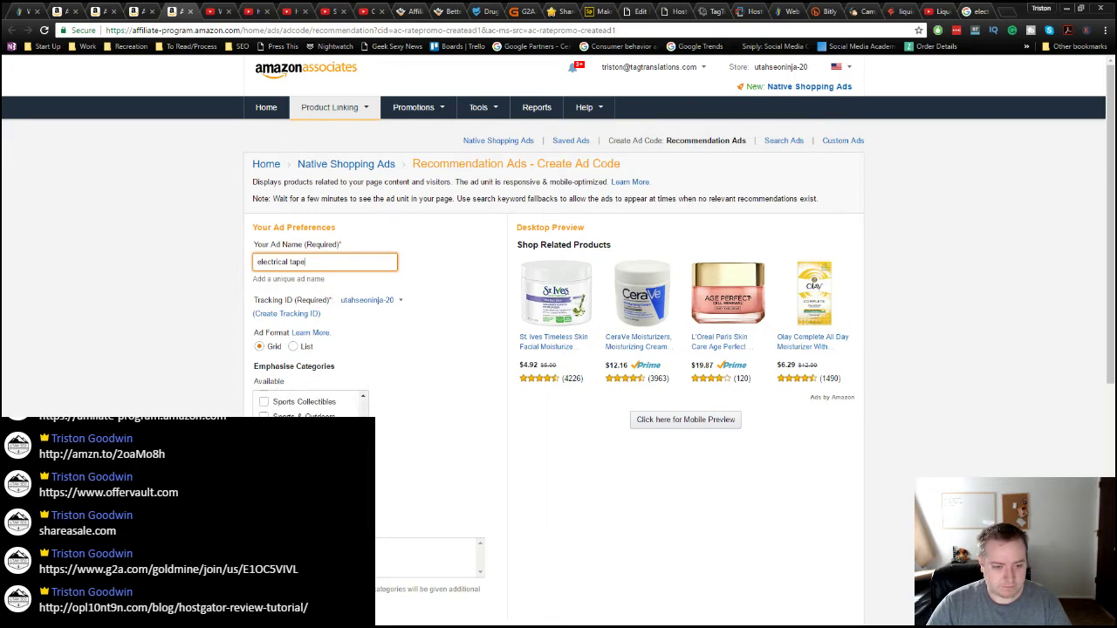
pyautogui.click(419, 457)
pyautogui.scroll(-2, 422, 471)
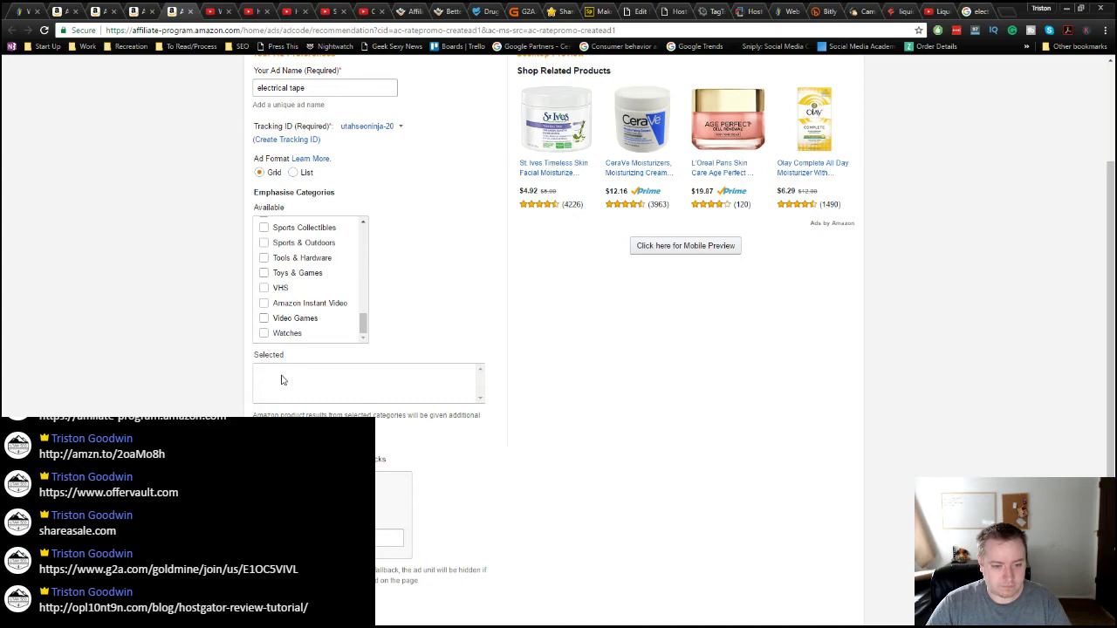
pyautogui.click(265, 259)
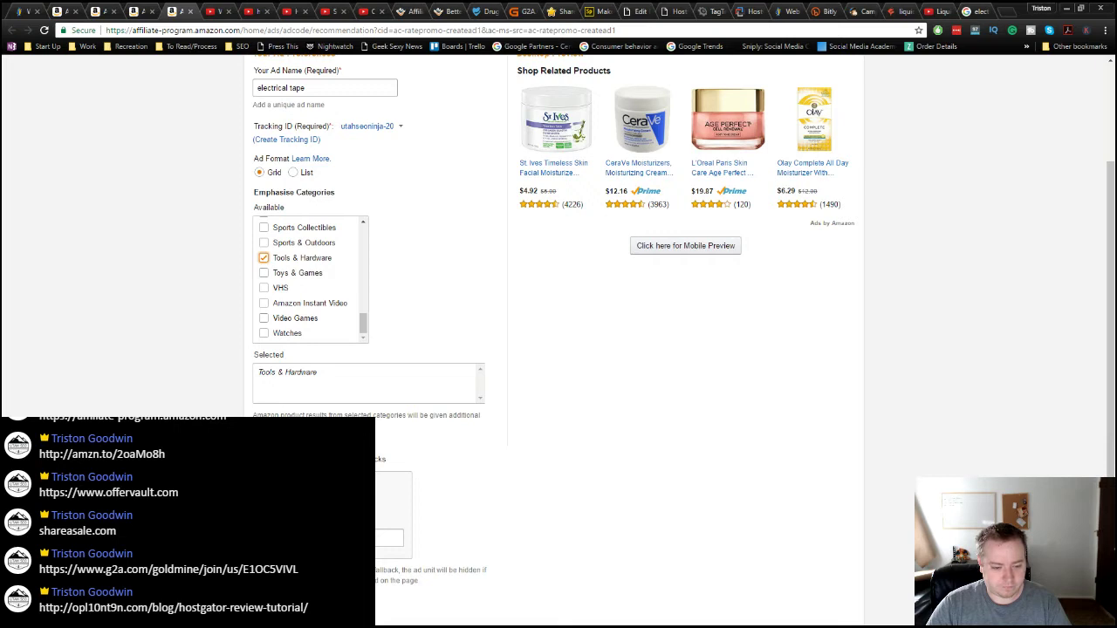
pyautogui.click(391, 539)
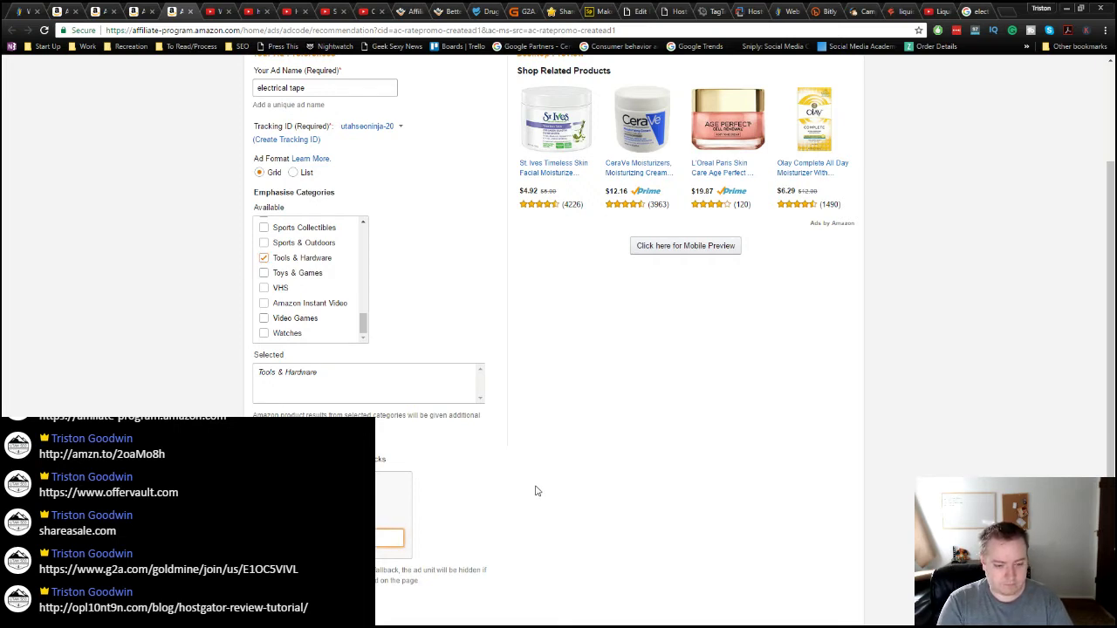
pyautogui.press('Return')
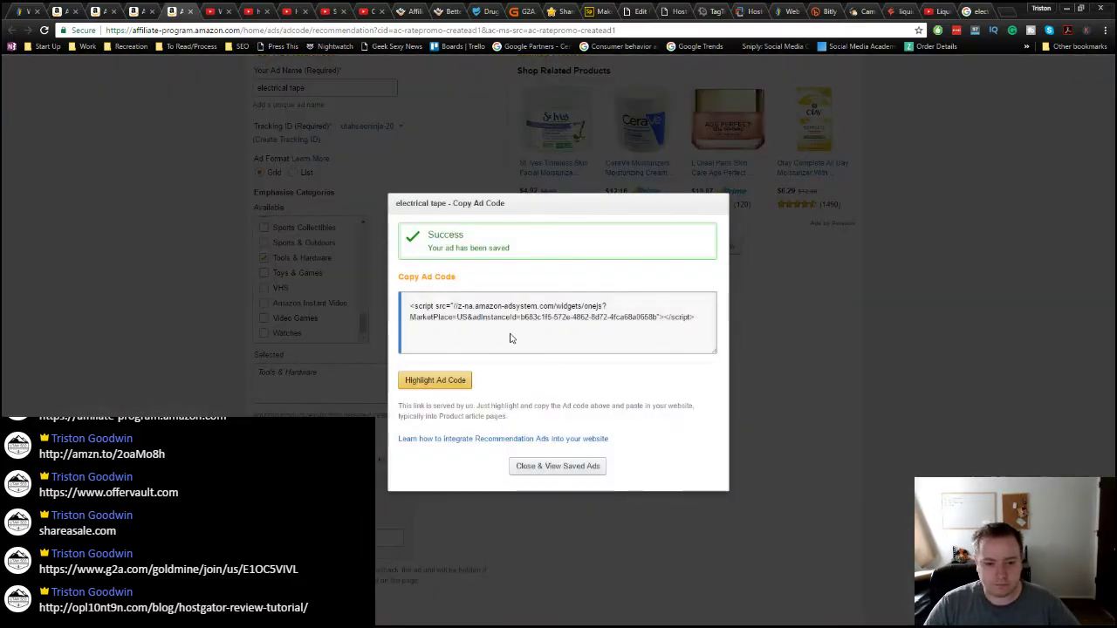
# Step: Copy the generated ad script and check the saved electrical tape ad in the list
pyautogui.click(487, 307)
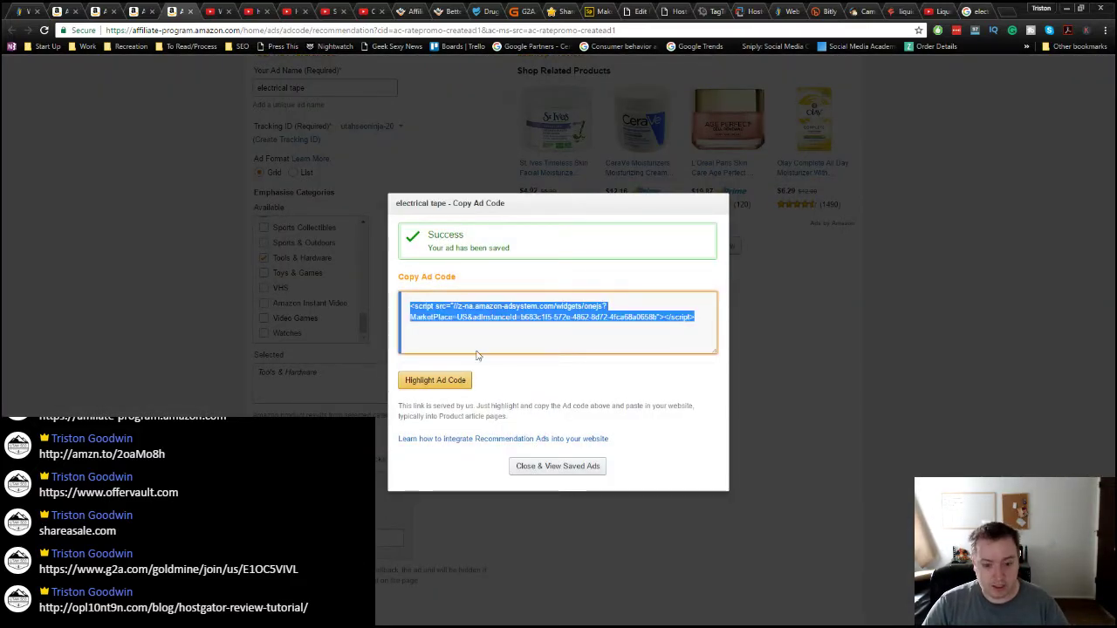
pyautogui.click(550, 466)
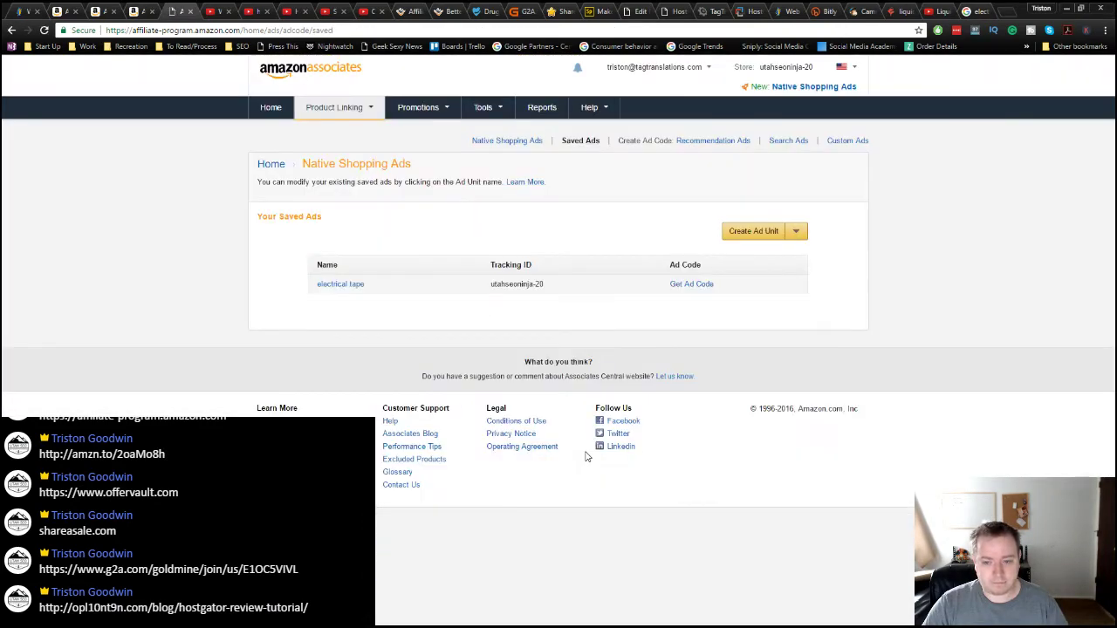
pyautogui.click(342, 285)
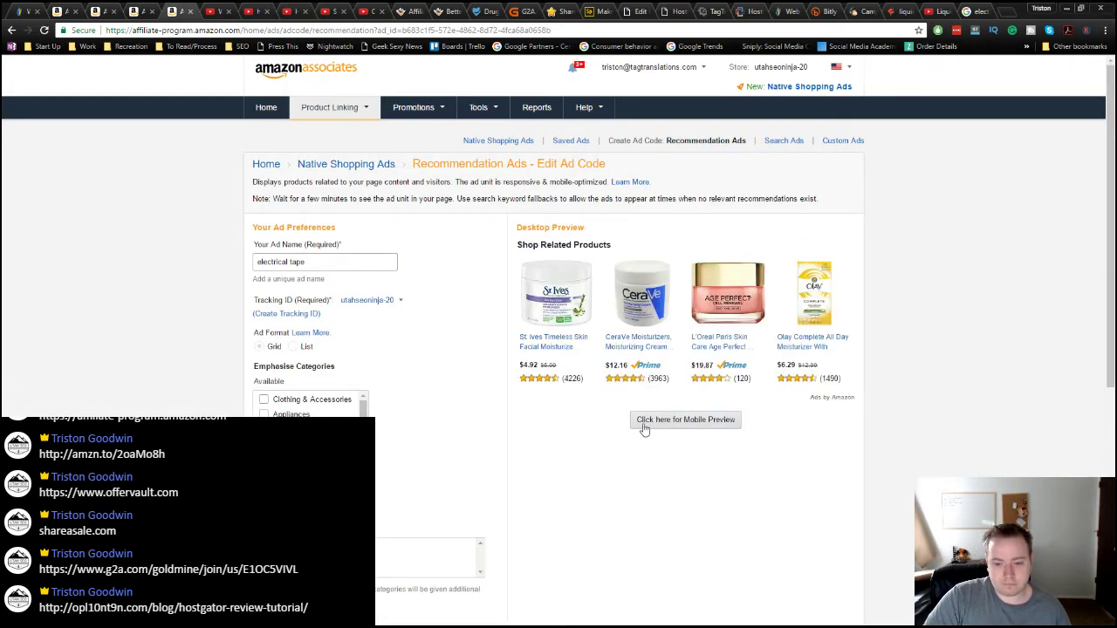
pyautogui.scroll(-5, 628, 516)
pyautogui.scroll(5, 628, 511)
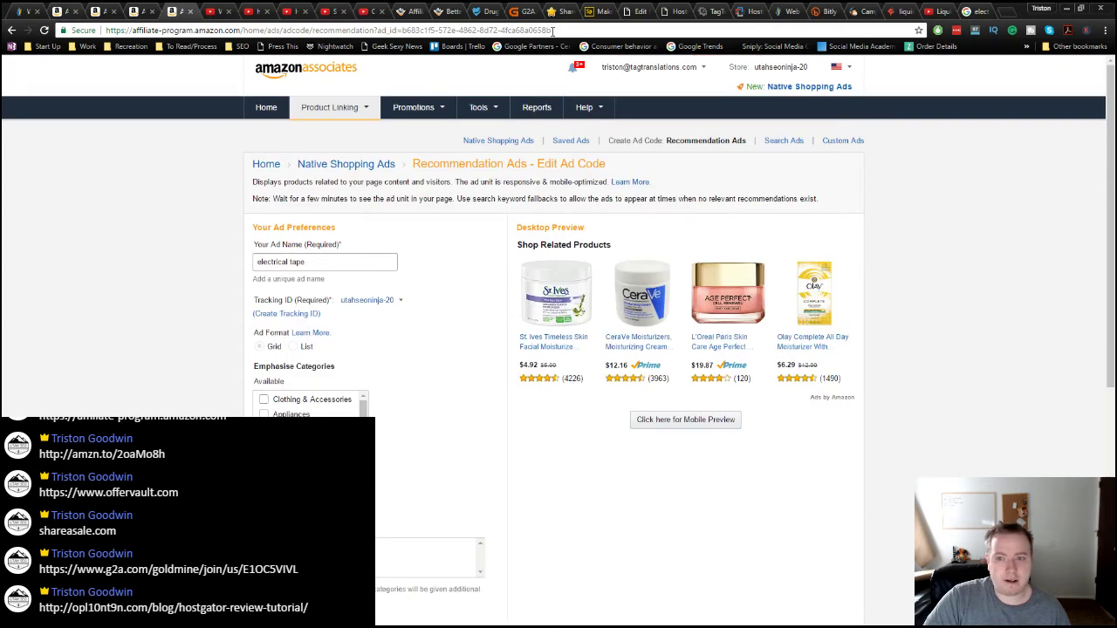
pyautogui.click(1001, 13)
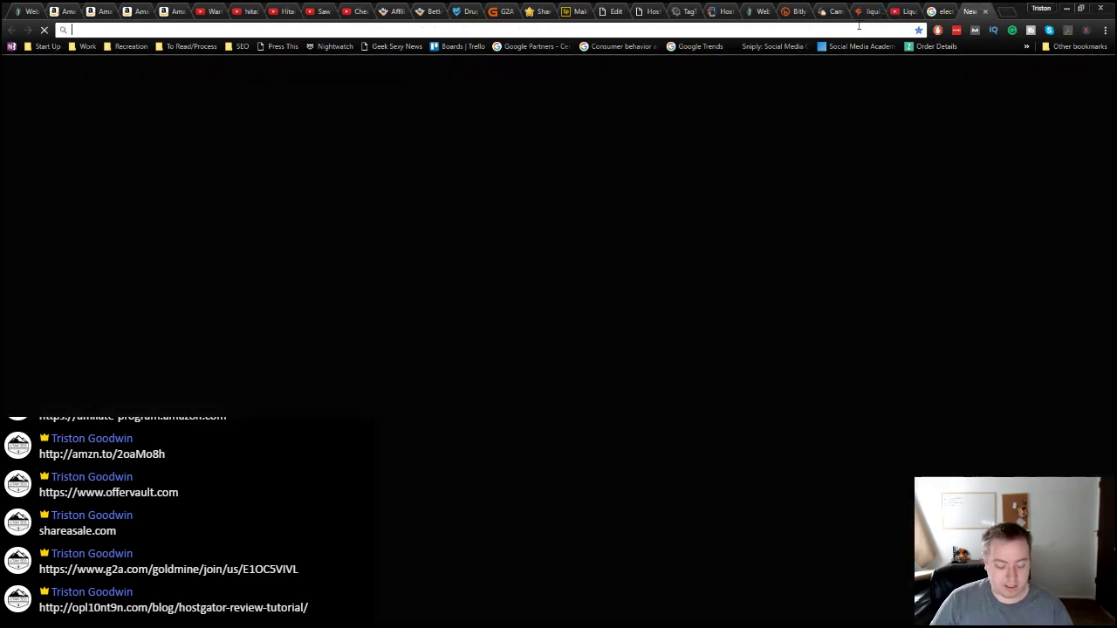
# Step: Go to the Weebly account home and open the OP L10N T9N site for editing
pyautogui.write('we')
pyautogui.press('Return')
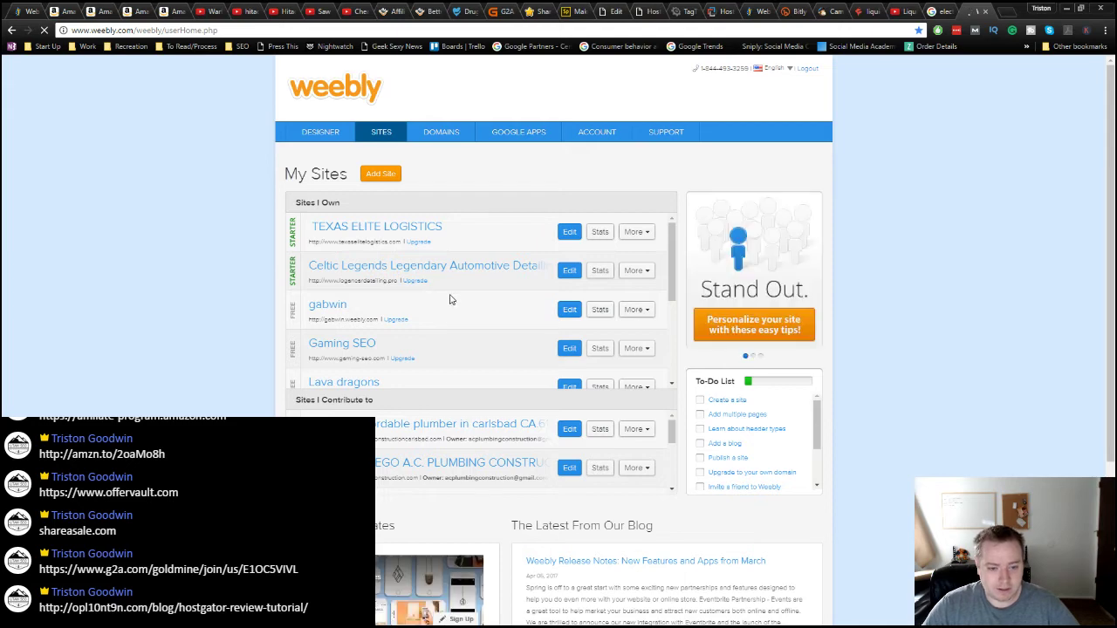
pyautogui.scroll(-1, 450, 300)
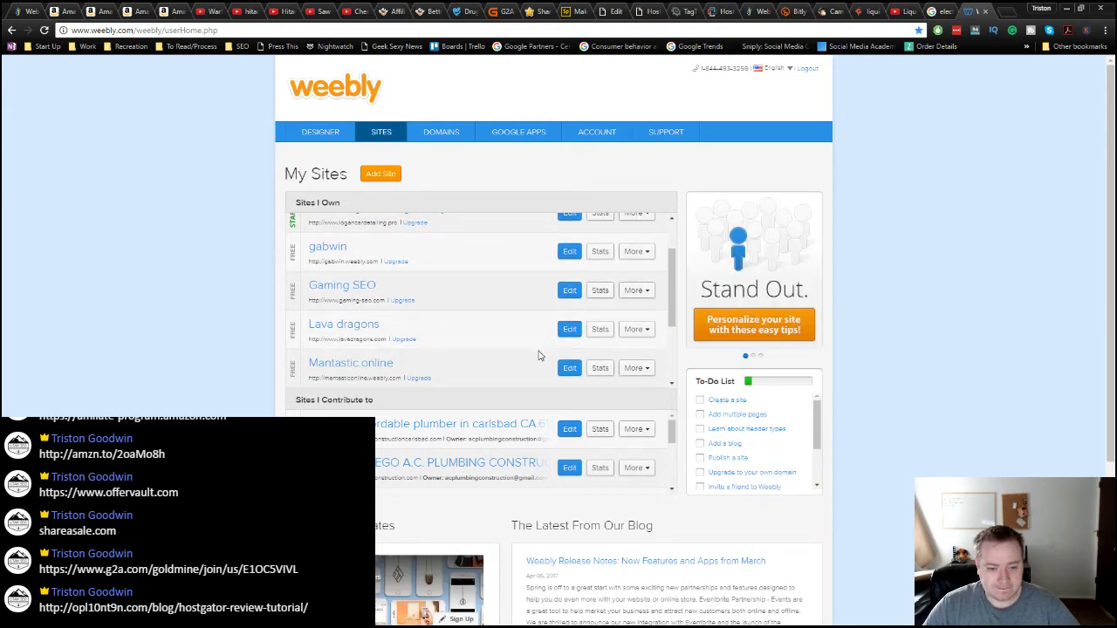
pyautogui.scroll(-2, 538, 355)
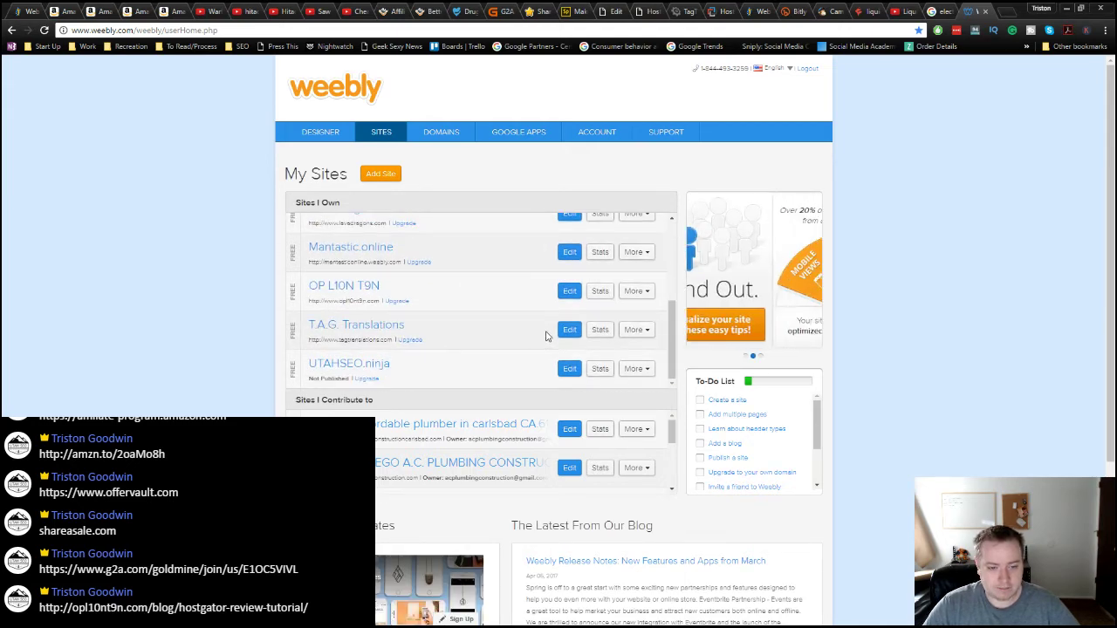
pyautogui.scroll(-2, 546, 332)
pyautogui.scroll(2, 554, 329)
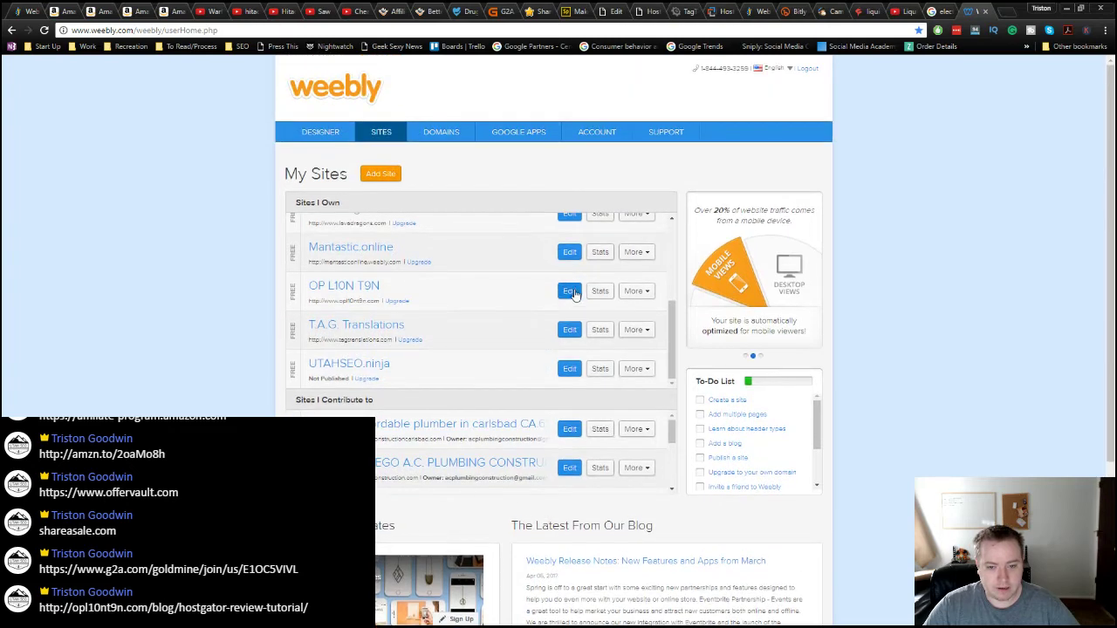
pyautogui.click(570, 292)
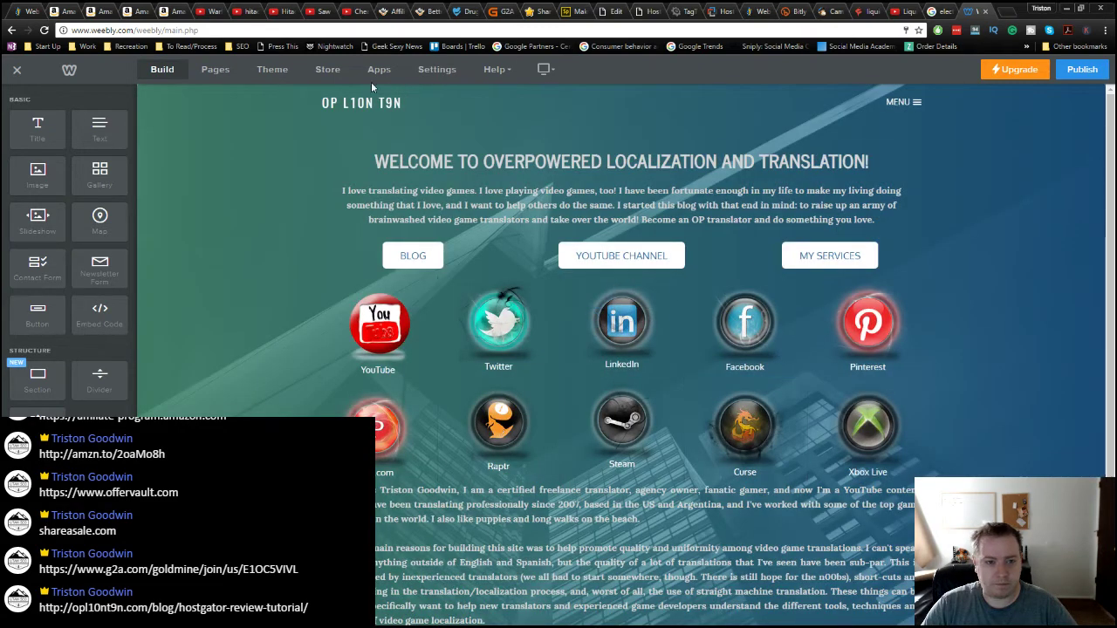
# Step: Add an Embed Code block below the social icons containing the pasted Amazon ad script
pyautogui.scroll(-2, 621, 366)
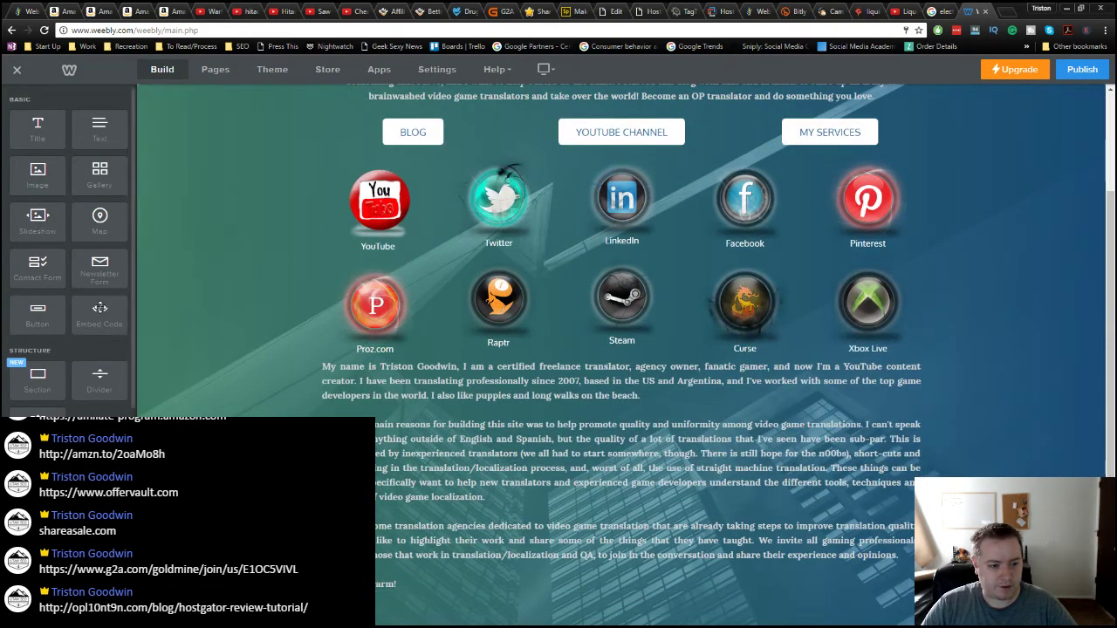
pyautogui.moveTo(99, 310); pyautogui.dragTo(646, 369)
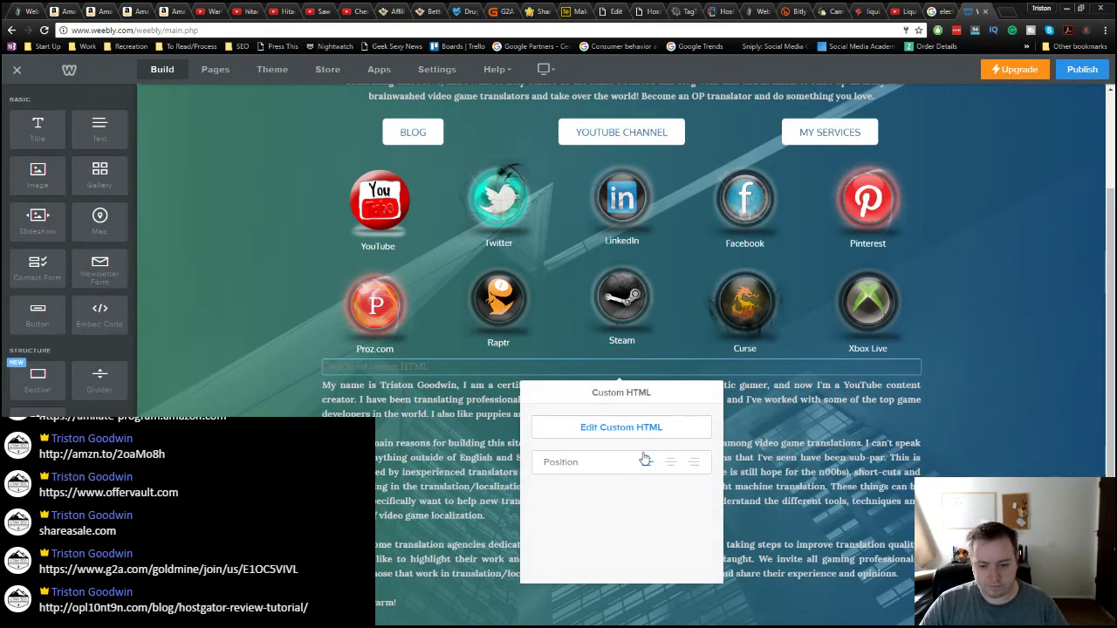
pyautogui.click(616, 430)
pyautogui.write('<script src="//z-na.amazon-adsystem.com/widgets/onejs?MarketPlace=US&adInstanceId=b683c1f5-572e-4862-8d72-4fca68a0658b"></script>')
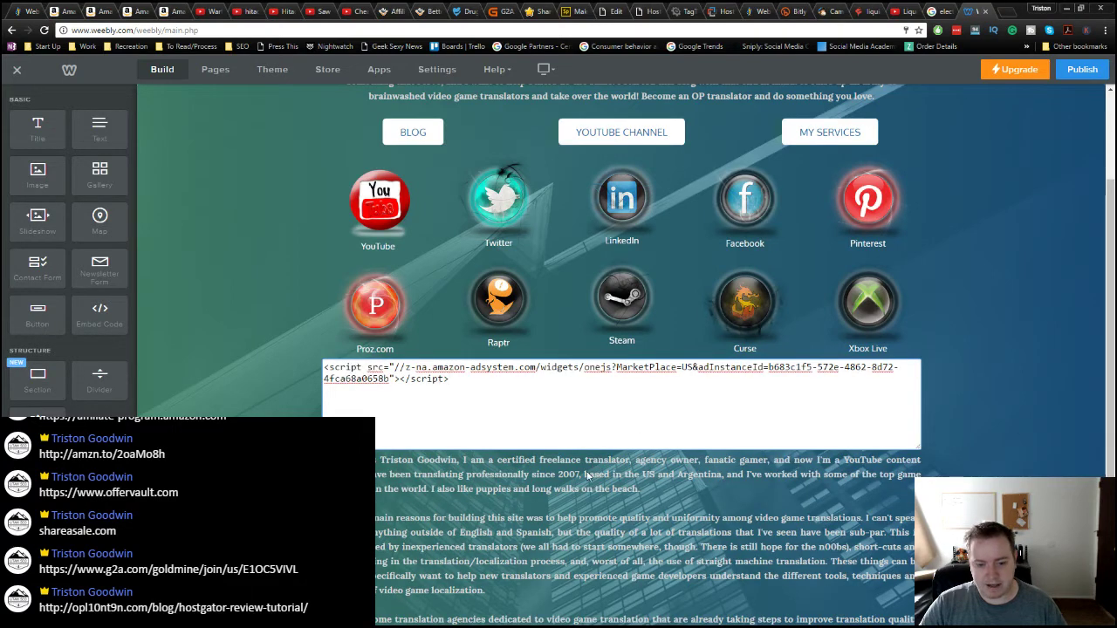
pyautogui.click(584, 474)
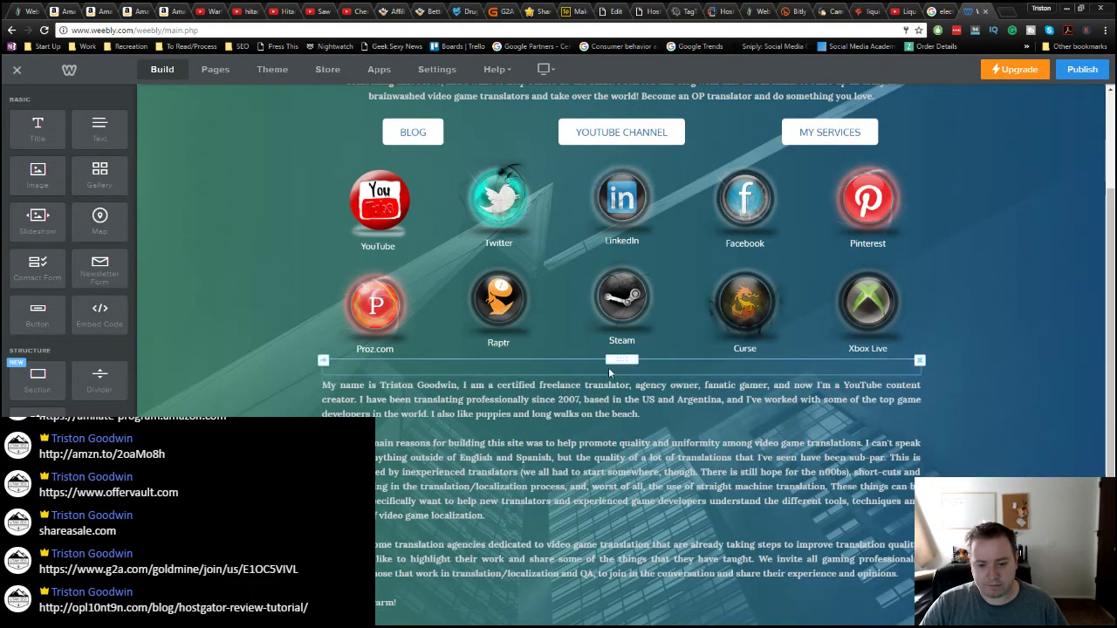
pyautogui.click(611, 369)
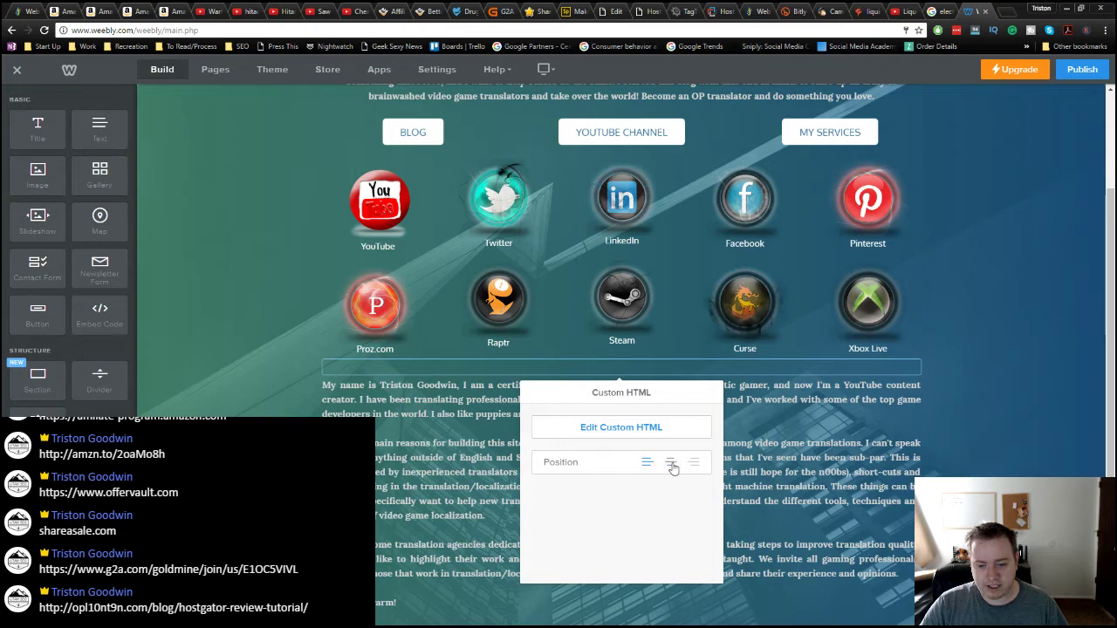
pyautogui.click(753, 378)
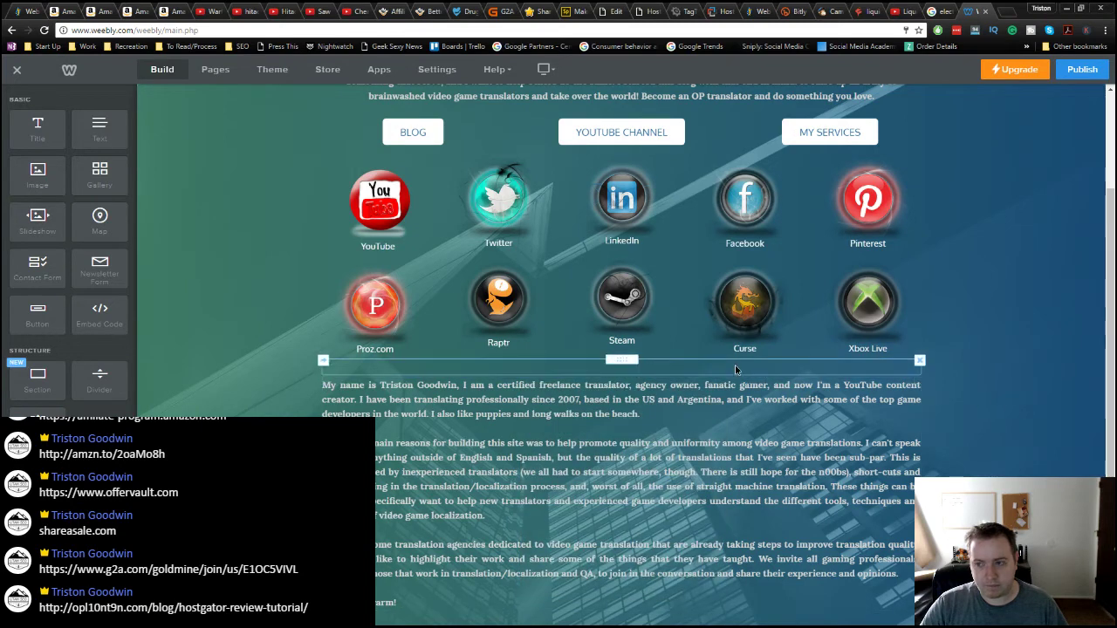
pyautogui.click(735, 366)
pyautogui.click(965, 468)
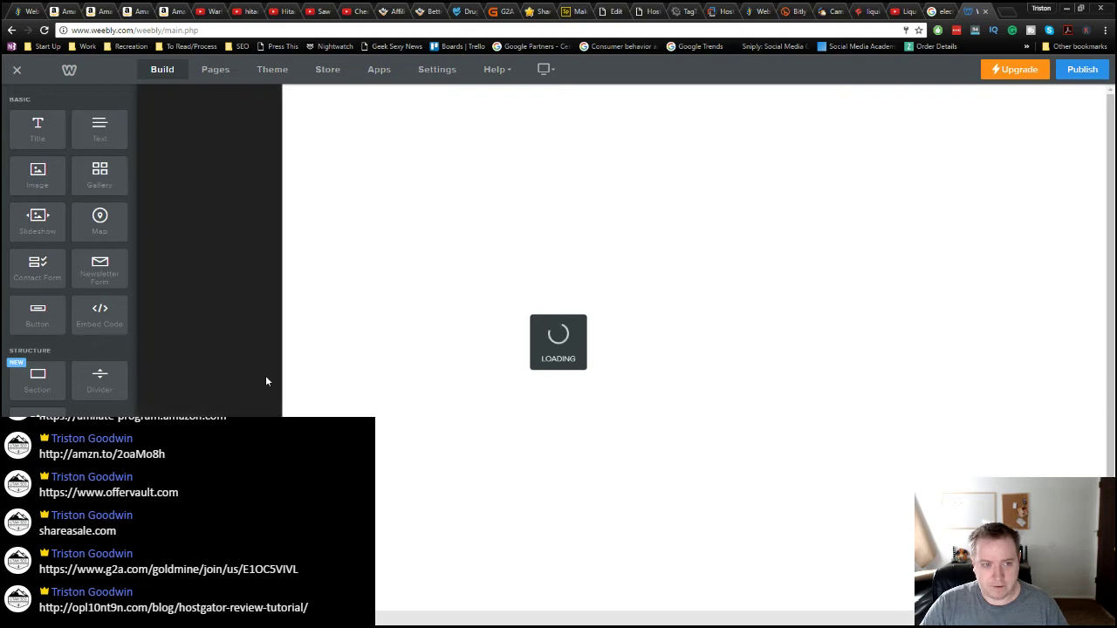
pyautogui.scroll(-3, 358, 436)
pyautogui.scroll(3, 358, 436)
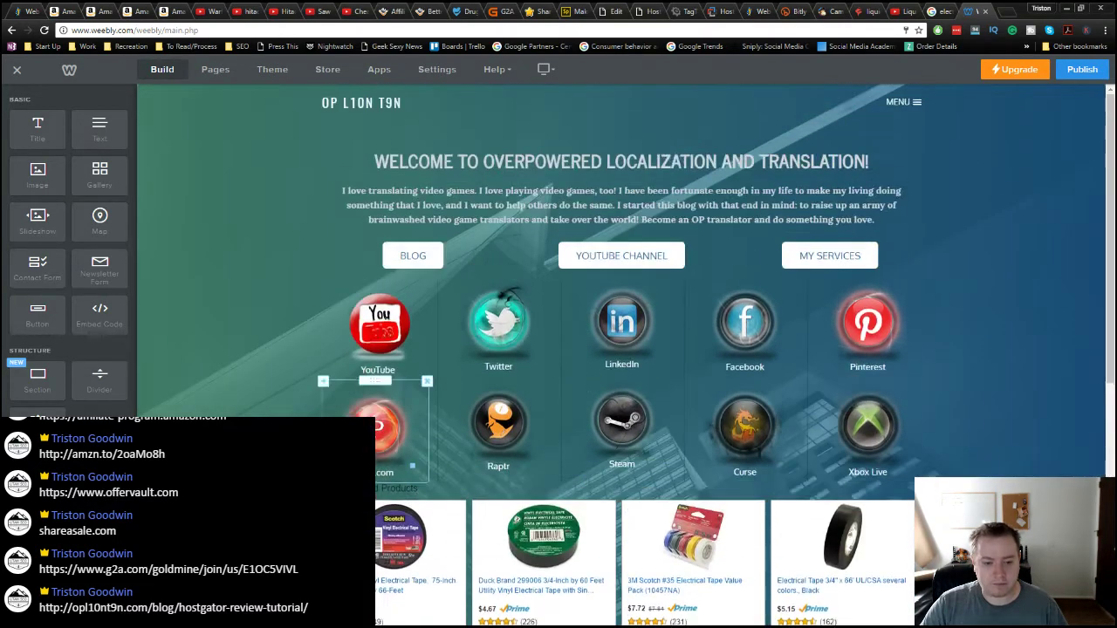
pyautogui.scroll(-3, 611, 349)
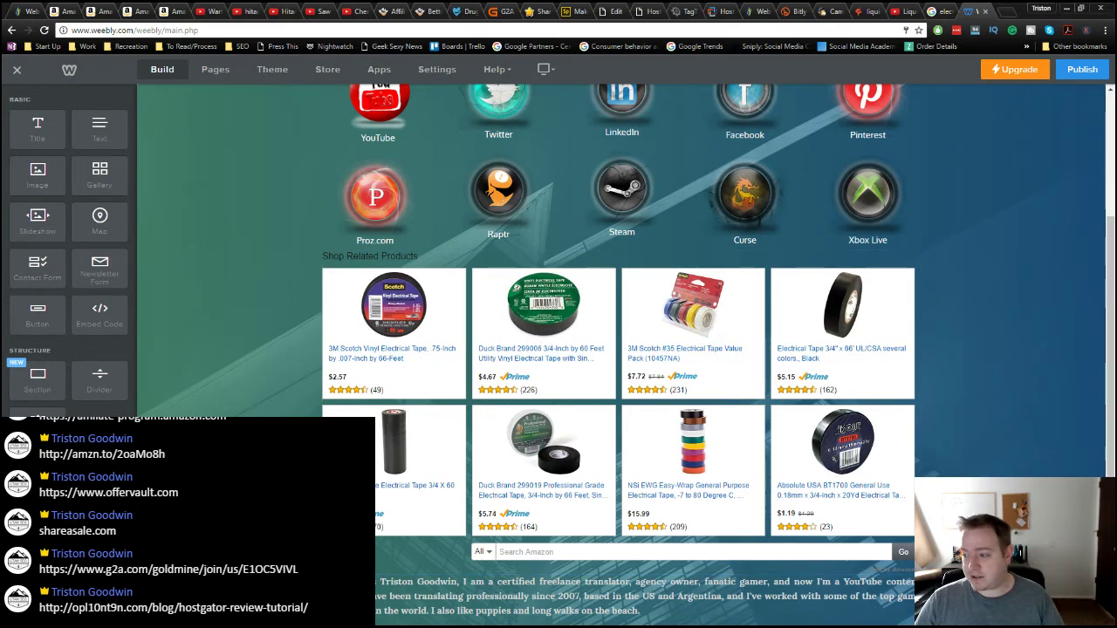
# Step: Work out 16 × 0.12 = 1.92 in Calculator, then close it
pyautogui.hotkey('alt', 'Tab')
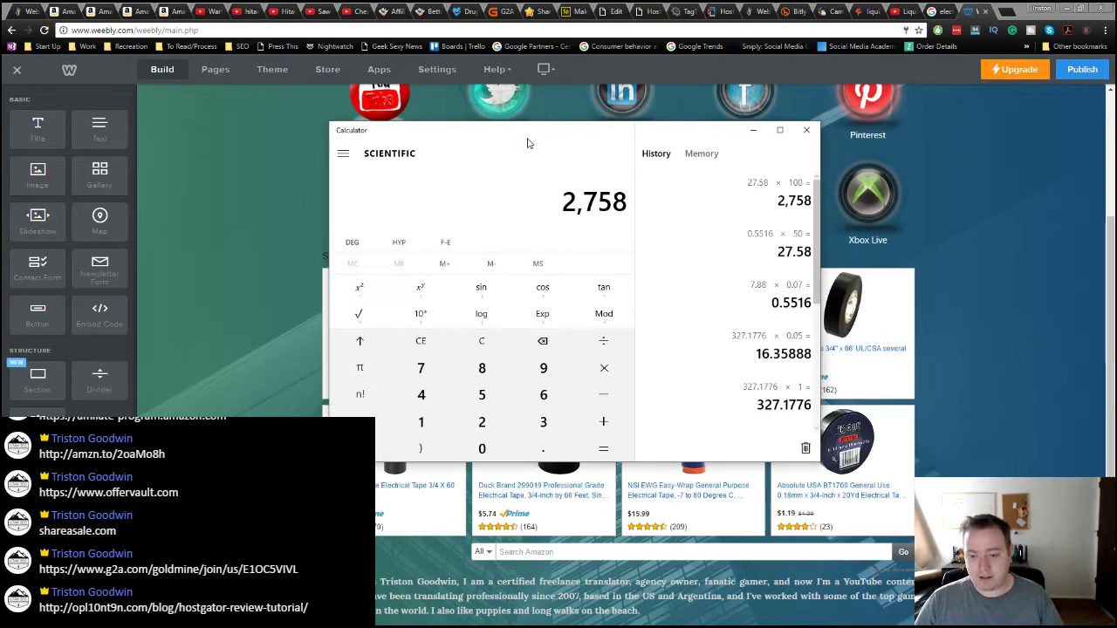
pyautogui.moveTo(529, 142); pyautogui.dragTo(681, 123)
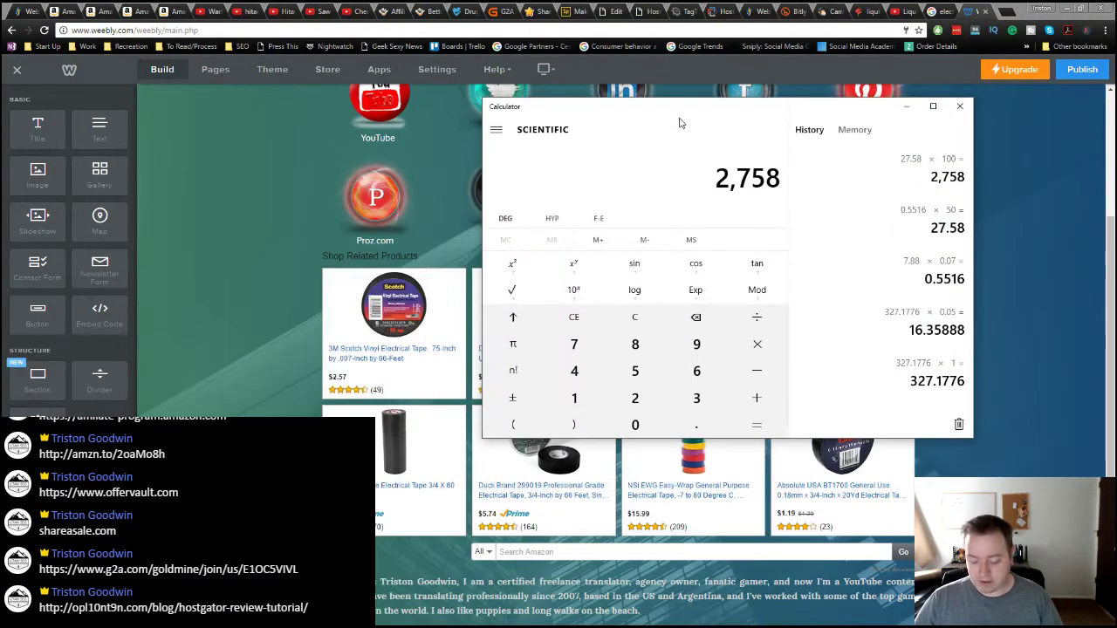
pyautogui.write('16*.12')
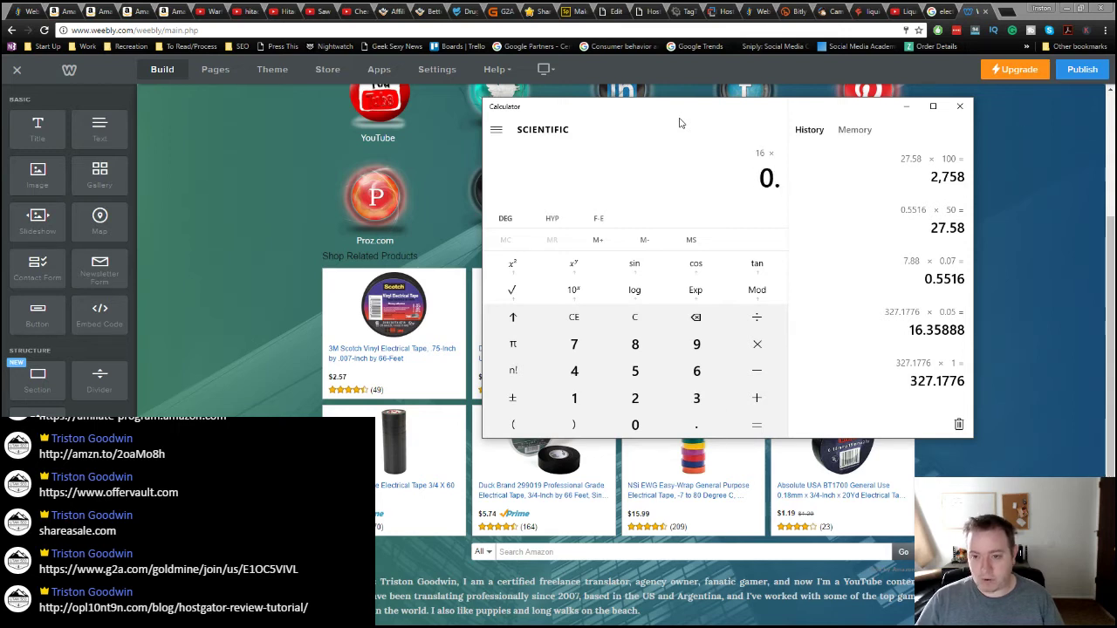
pyautogui.press('Return')
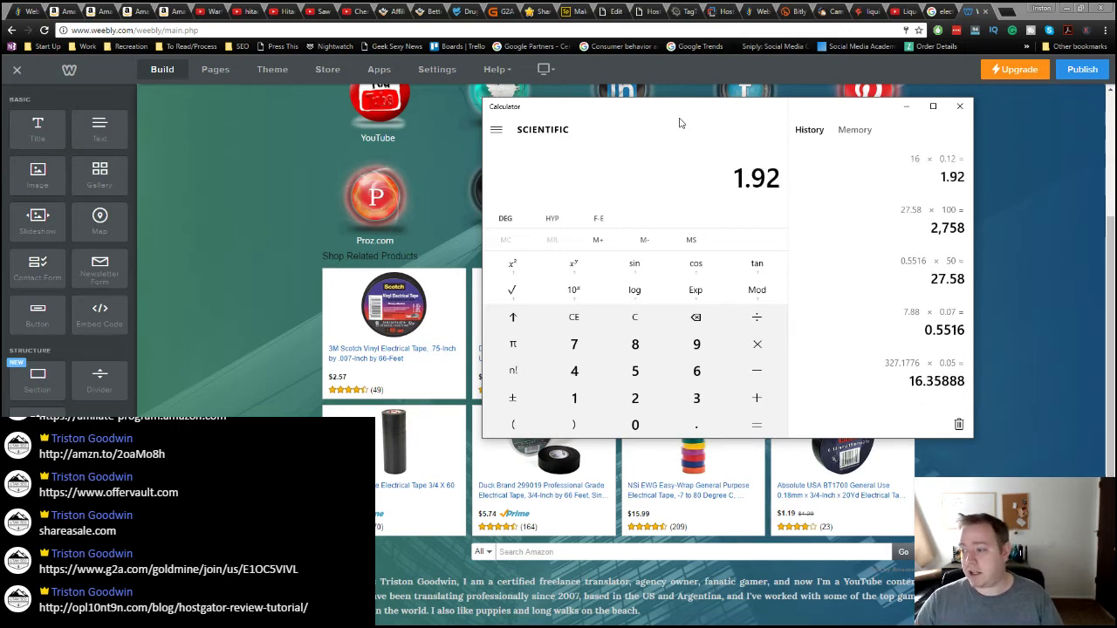
pyautogui.click(959, 108)
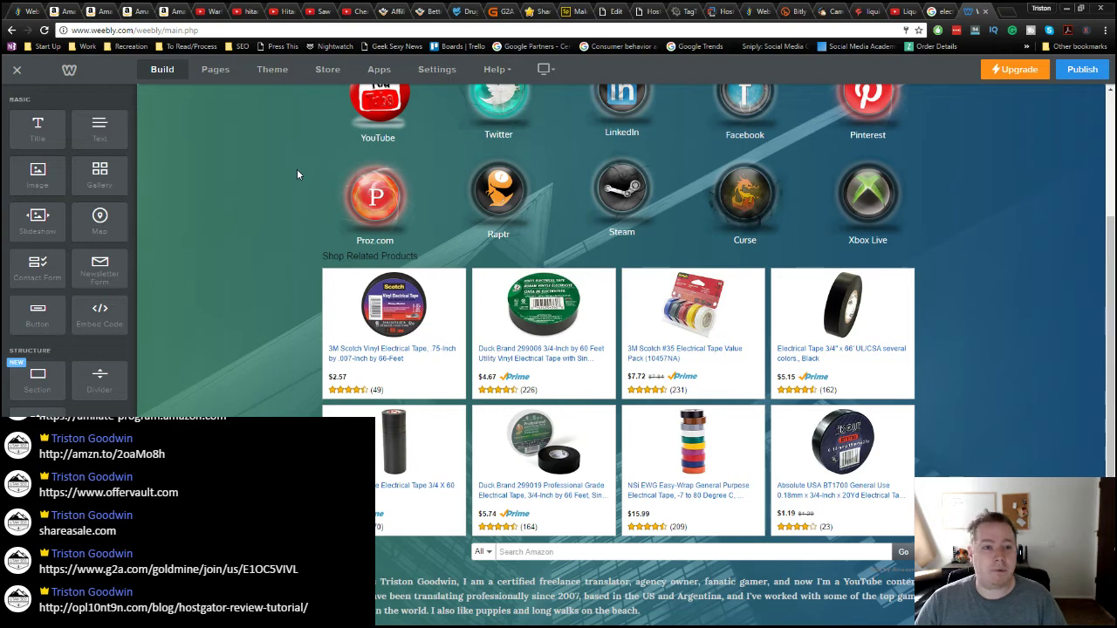
# Step: Open the Hitachi TVs Review video from the hitachi tv review search results
pyautogui.click(244, 11)
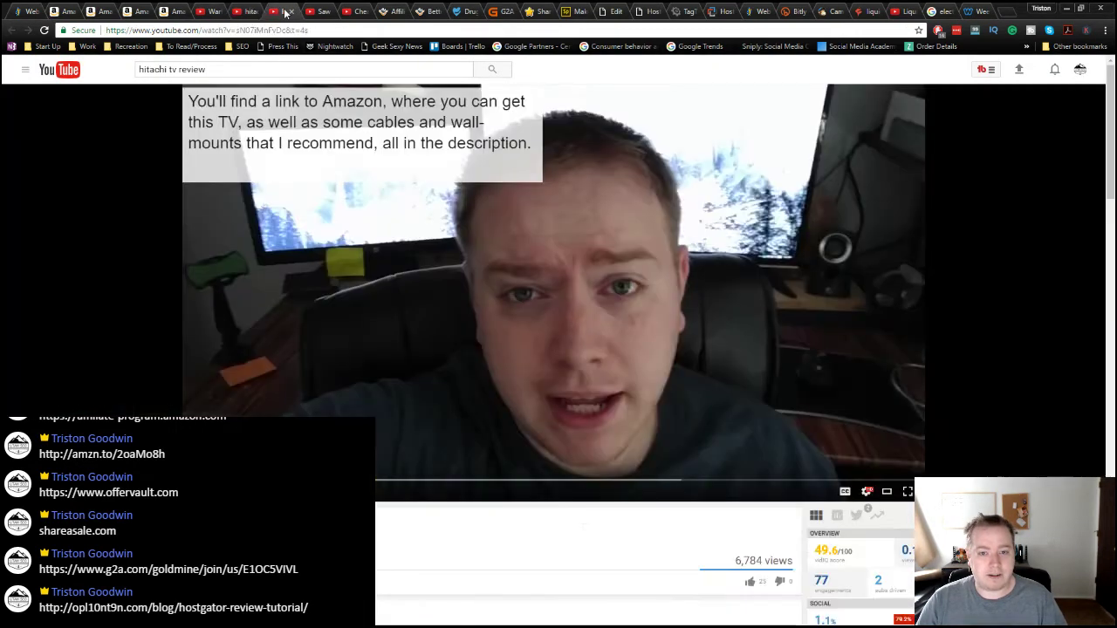
pyautogui.click(259, 13)
pyautogui.click(253, 13)
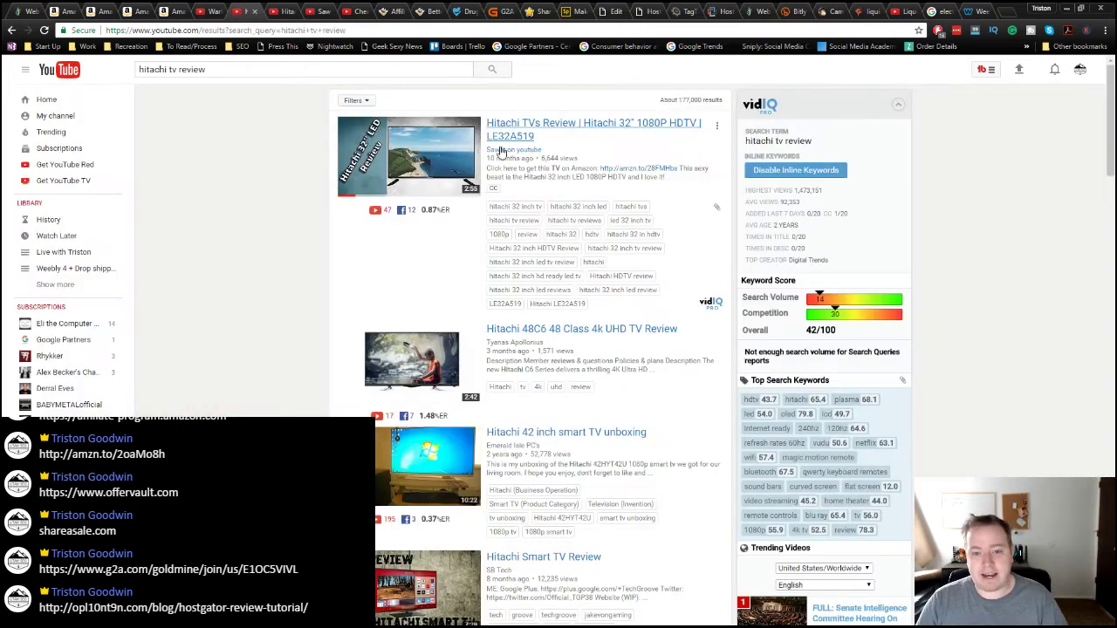
pyautogui.click(513, 150)
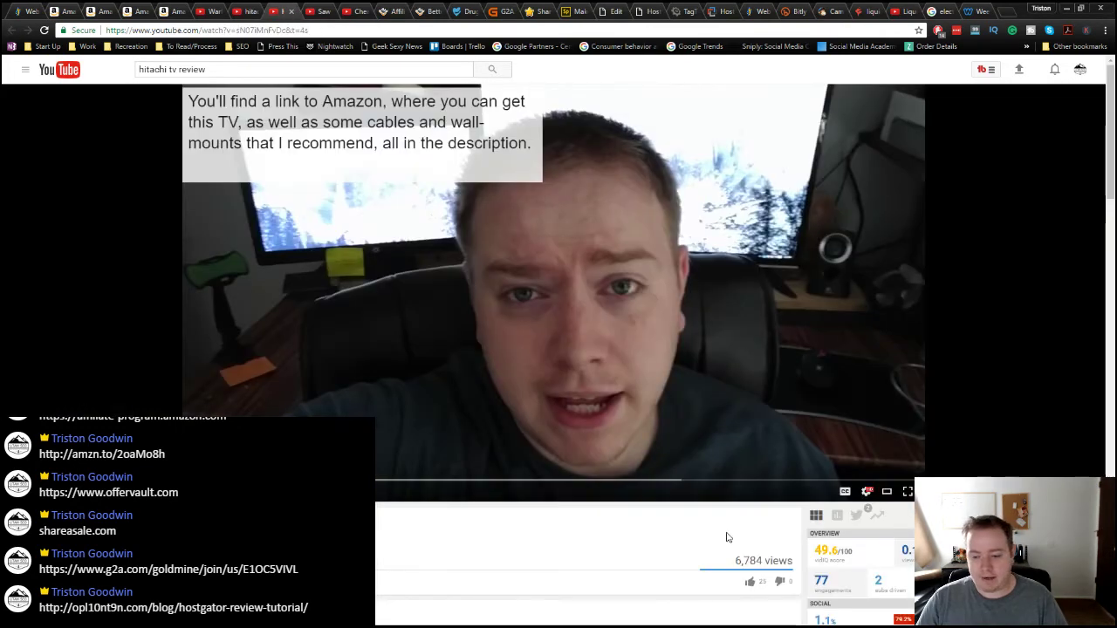
# Step: Read the video's description and vidIQ stats, highlighting its view count and publish age
pyautogui.scroll(-3, 726, 537)
pyautogui.moveTo(736, 329); pyautogui.dragTo(783, 329)
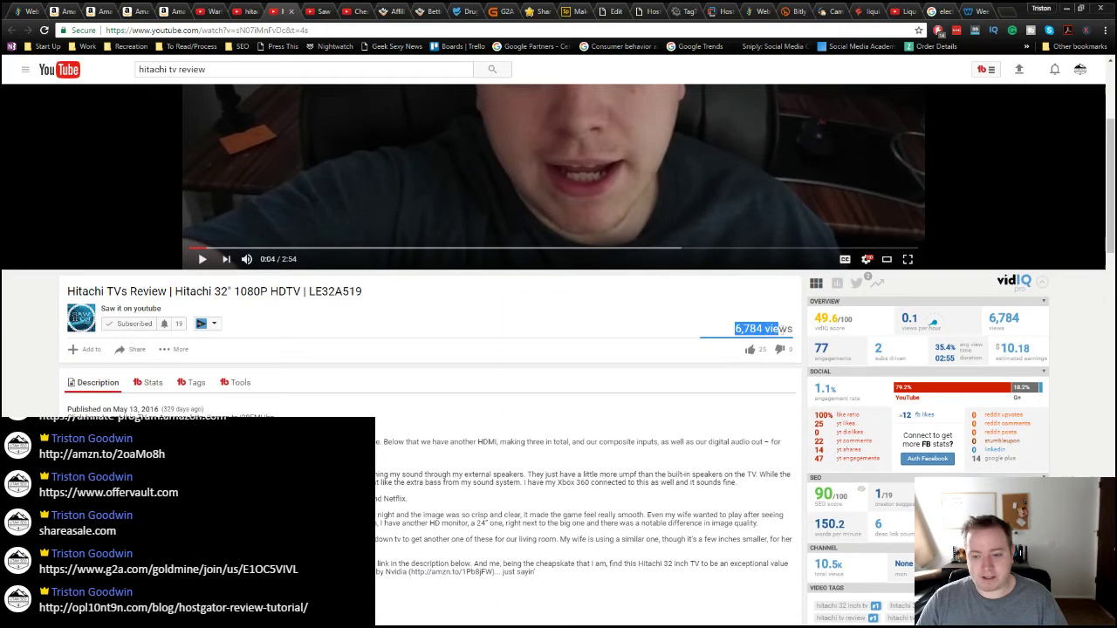
pyautogui.click(500, 472)
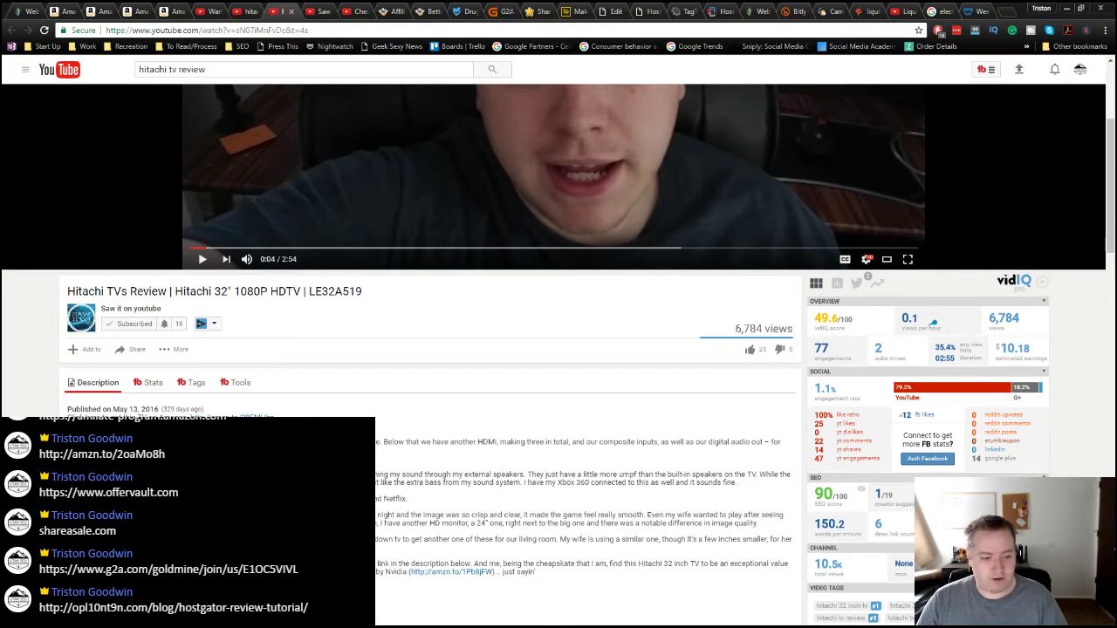
pyautogui.doubleClick(166, 409)
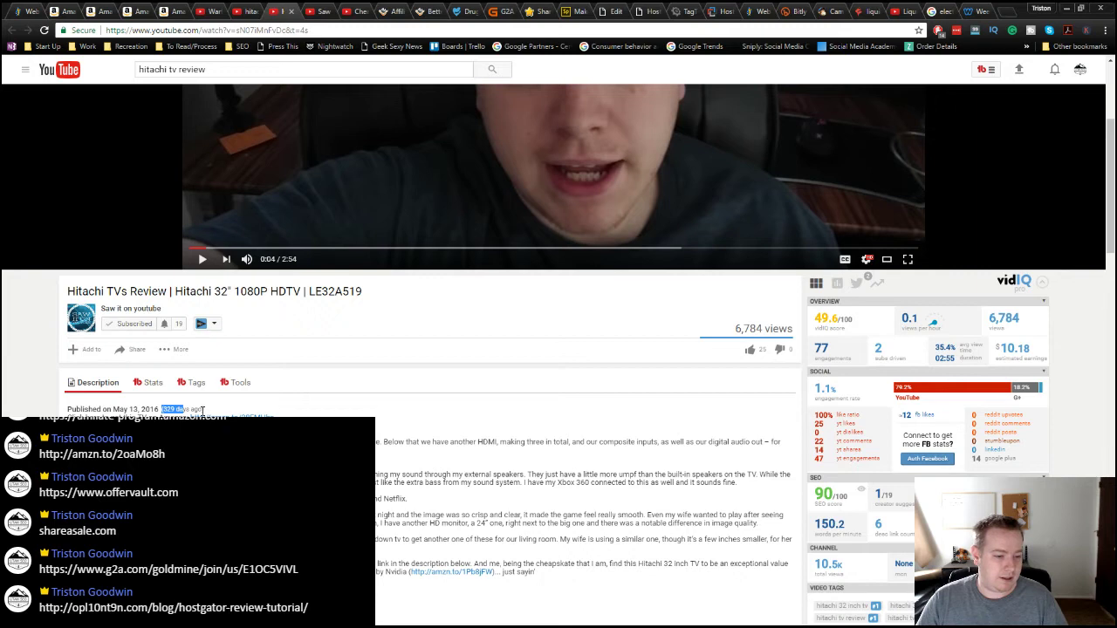
pyautogui.click(487, 474)
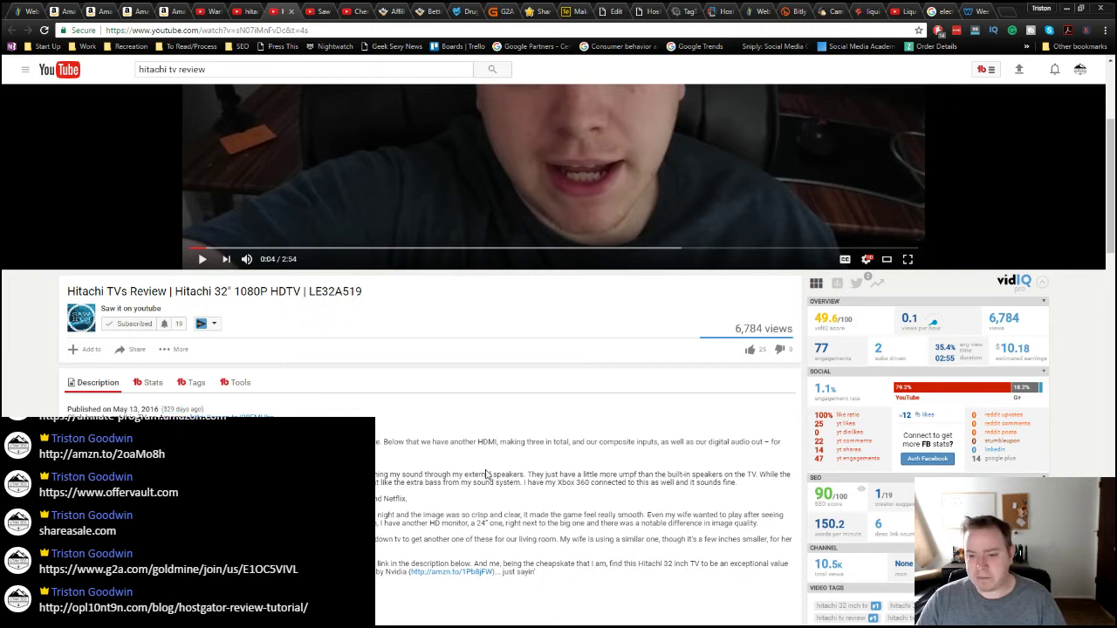
pyautogui.scroll(-2, 544, 451)
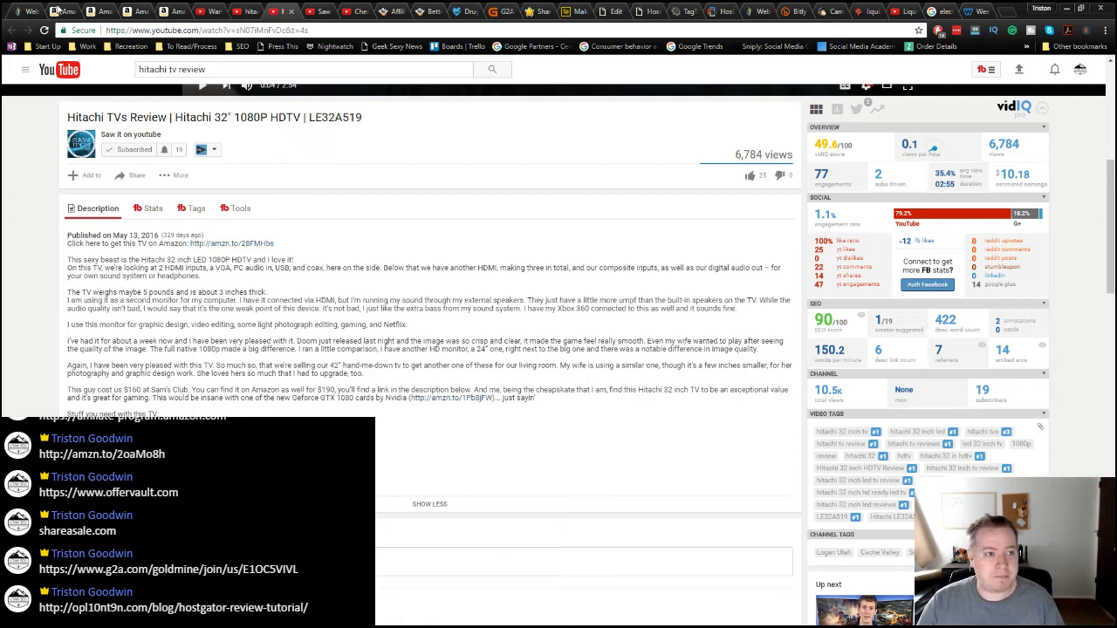
# Step: Return to the HostGator Review and Tutorial post on the OPL10NT9N blog and scroll through it
pyautogui.click(652, 12)
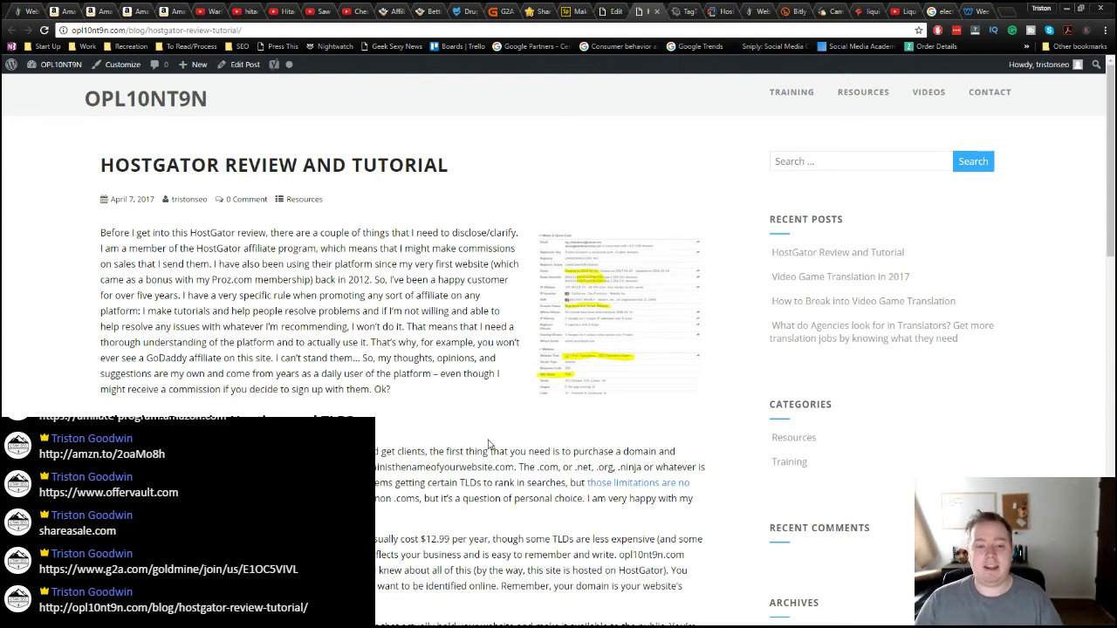
pyautogui.scroll(-5, 489, 444)
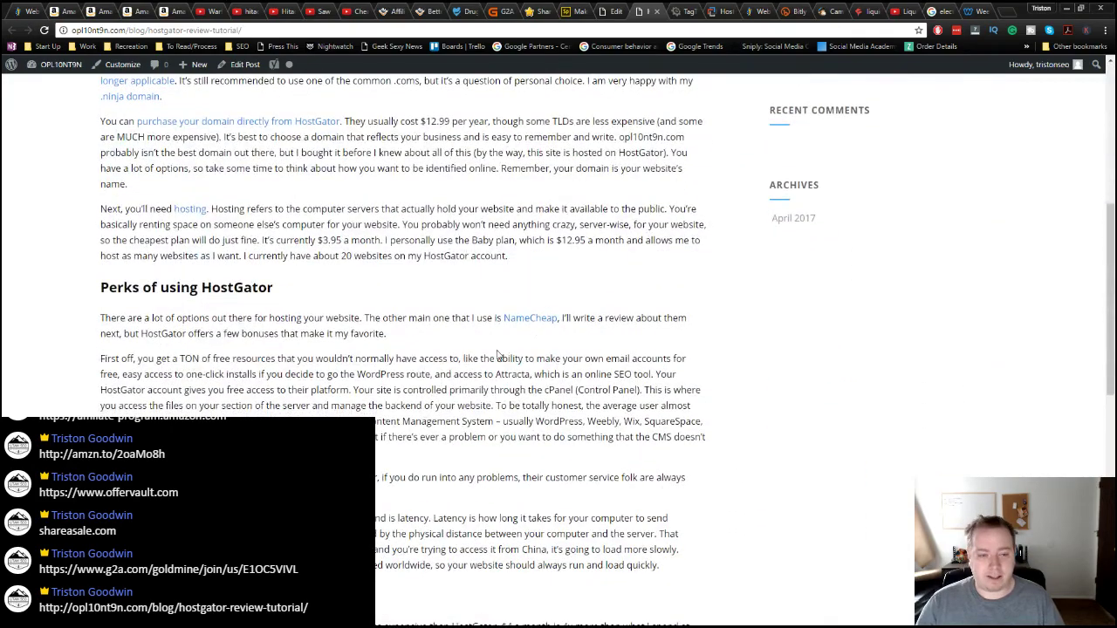
pyautogui.scroll(3, 498, 354)
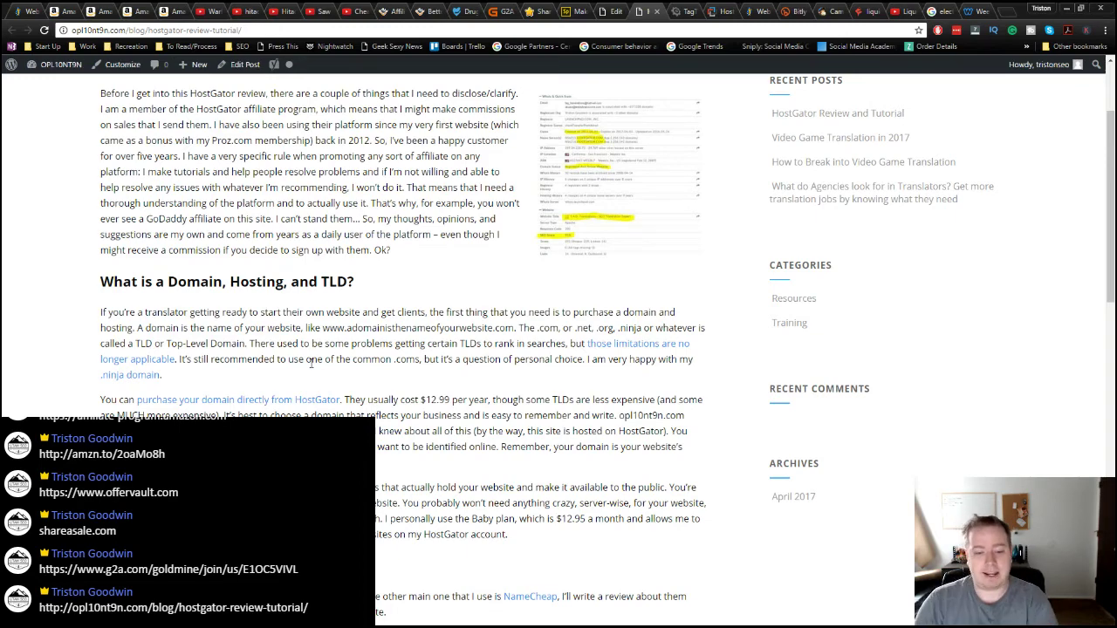
pyautogui.scroll(-1, 599, 281)
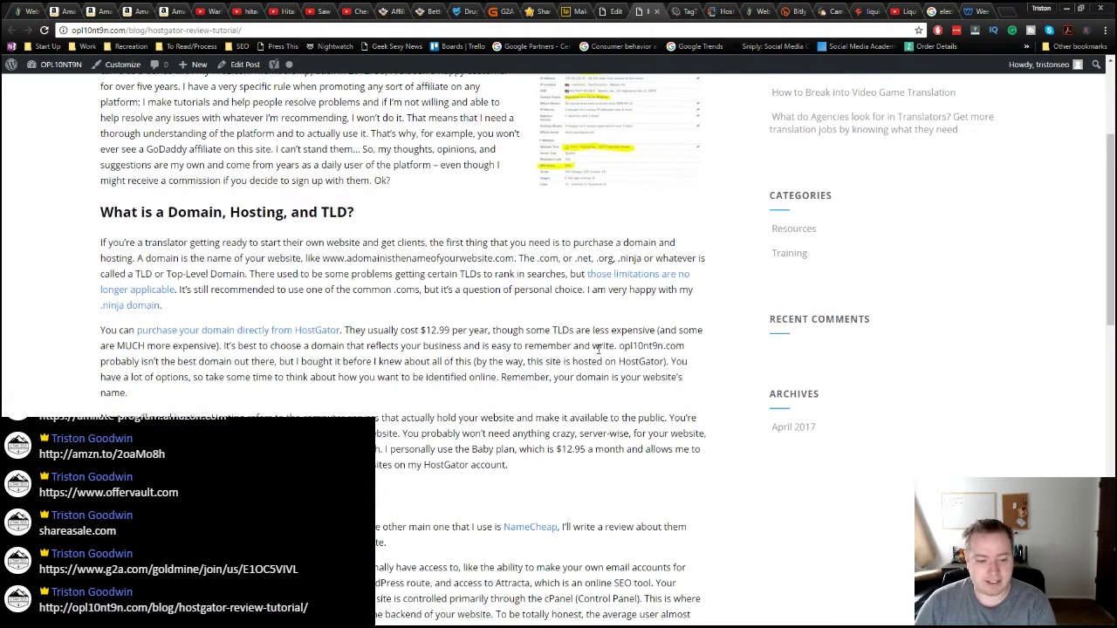
pyautogui.scroll(-5, 600, 349)
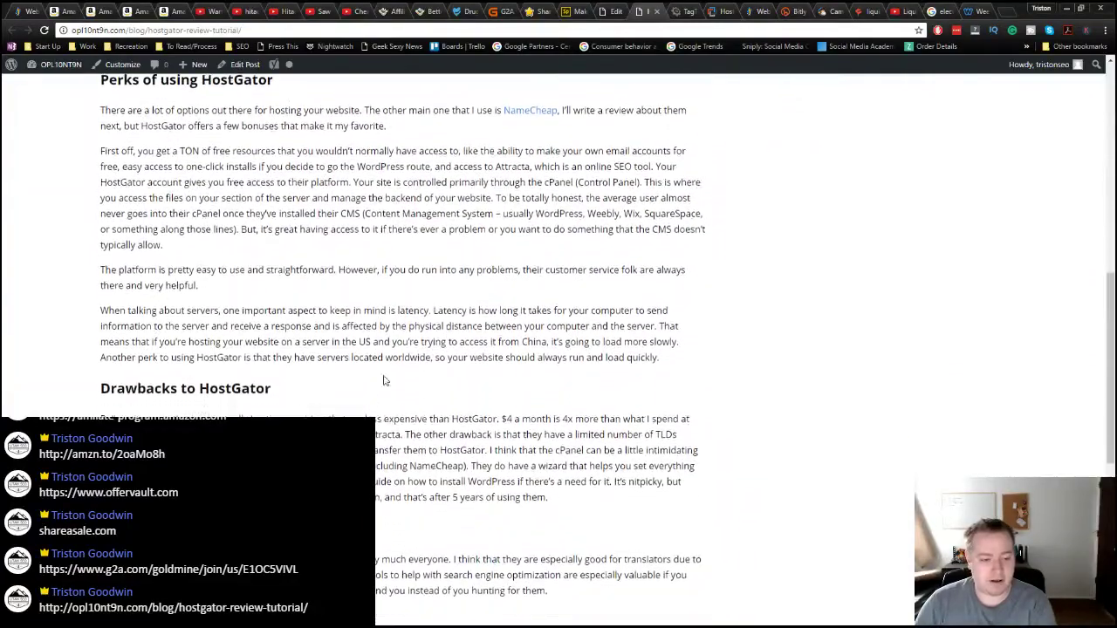
pyautogui.scroll(-1, 384, 381)
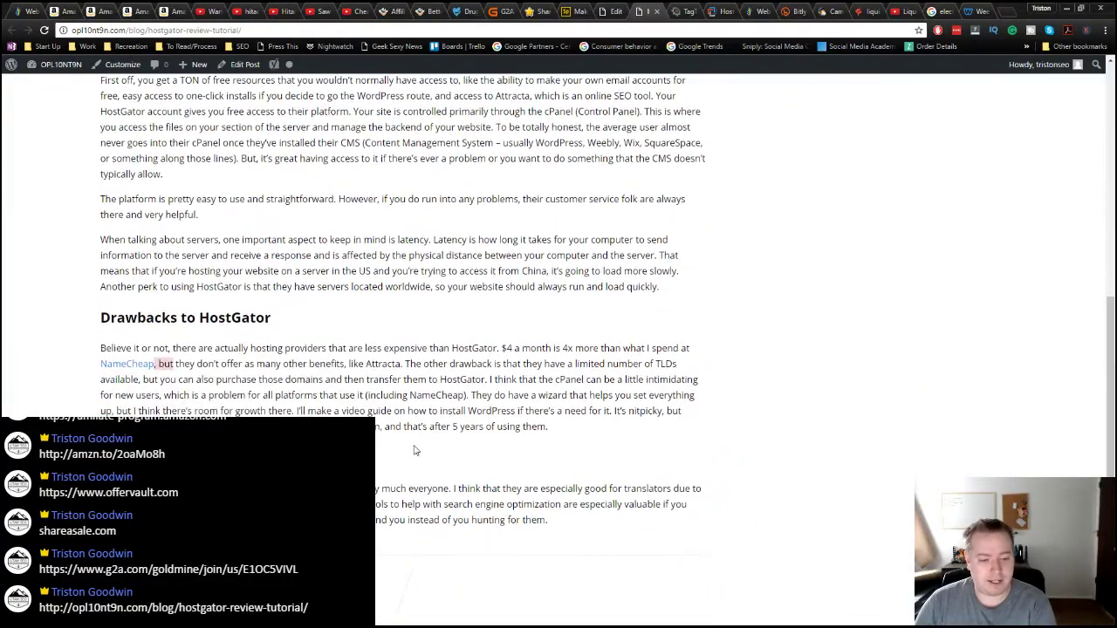
pyautogui.scroll(15, 500, 349)
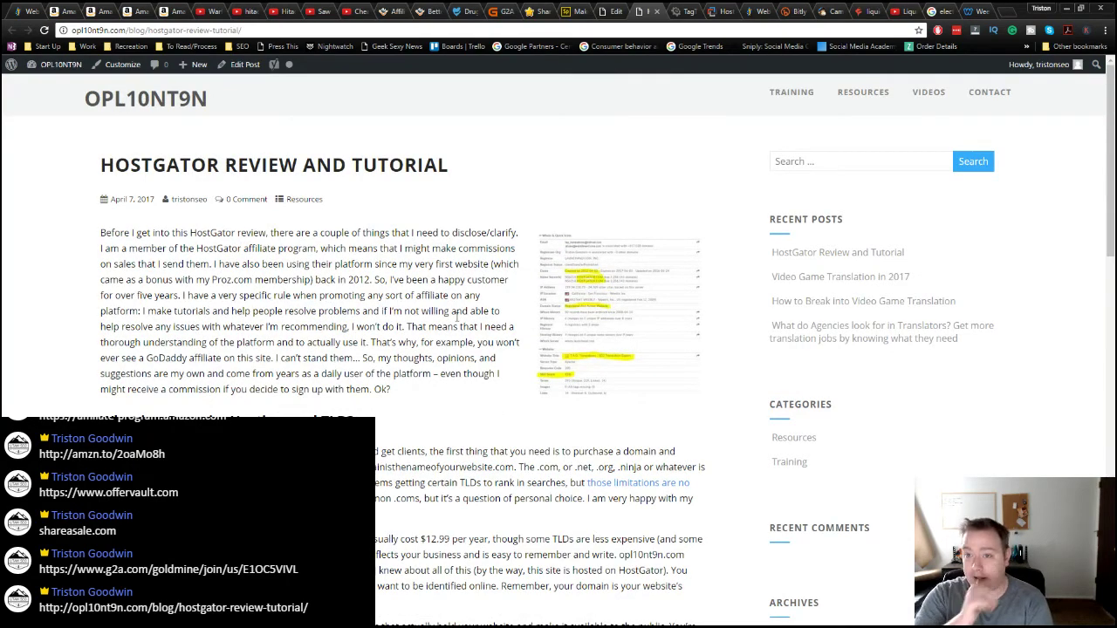
# Step: In Mailchimp, glance at the subscriber Lists, then open the Campaigns overview
pyautogui.click(835, 11)
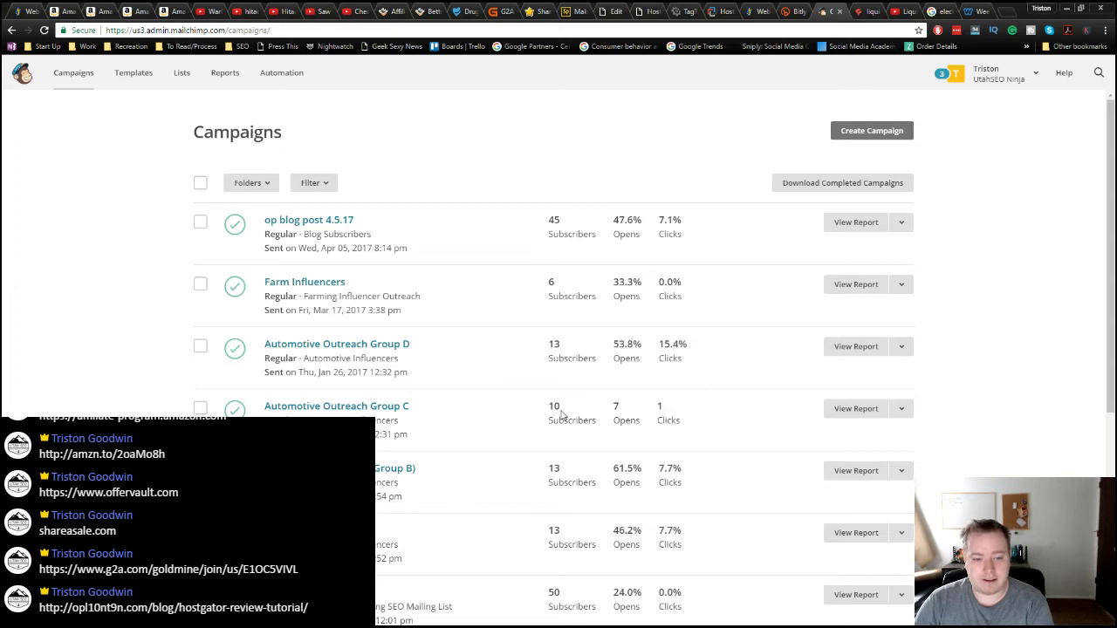
pyautogui.click(184, 75)
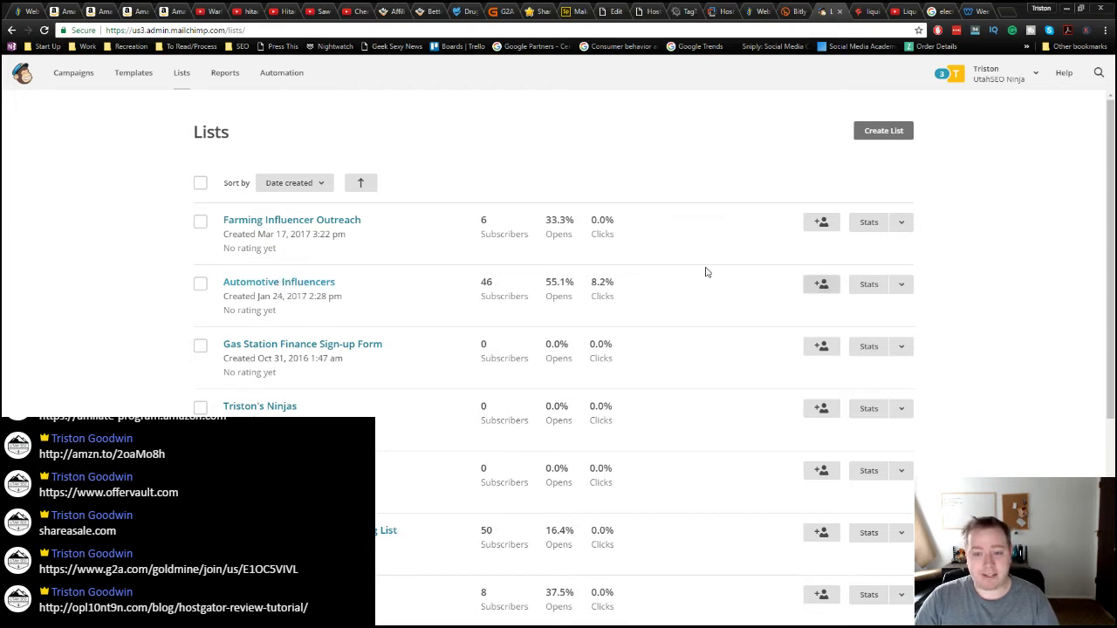
pyautogui.click(86, 75)
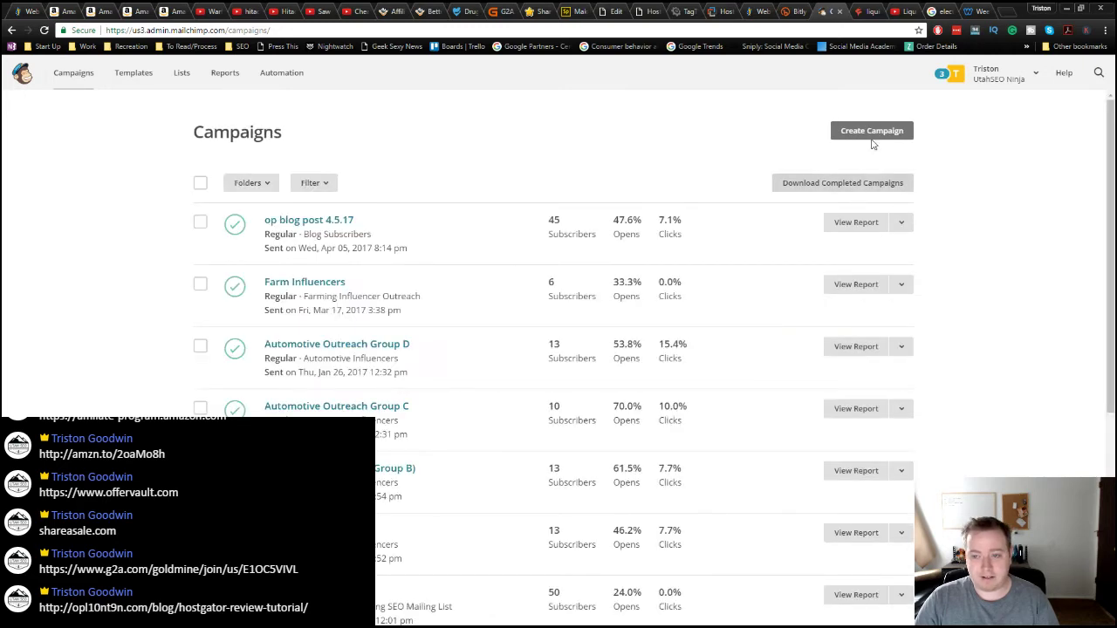
# Step: Create a new Regular campaign named 'electrical tap test'
pyautogui.click(872, 133)
pyautogui.click(546, 307)
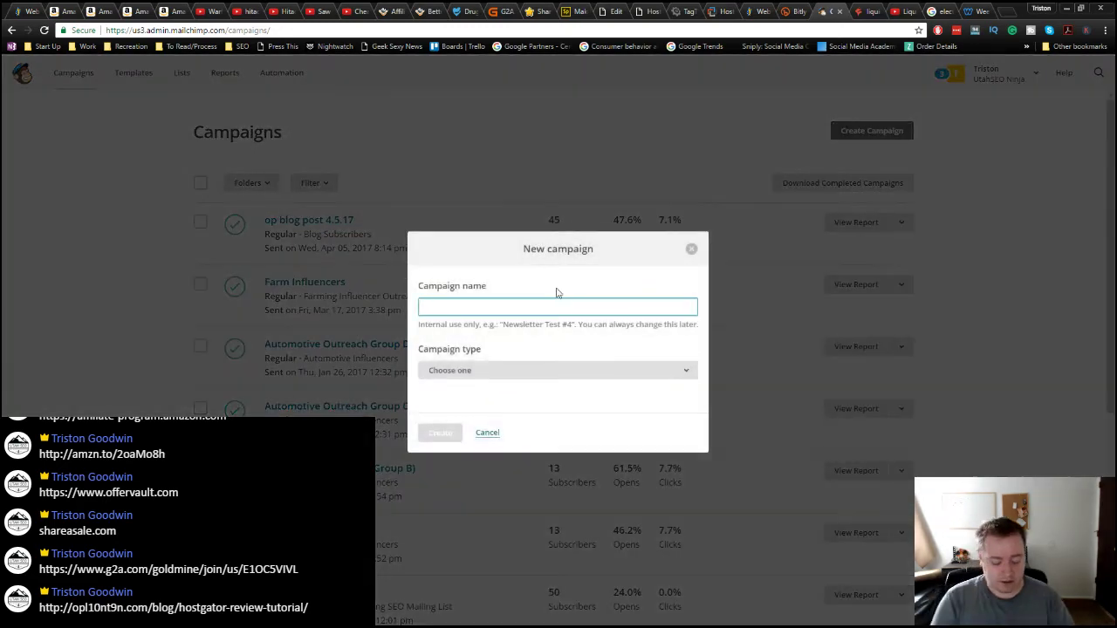
pyautogui.write('electrica')
pyautogui.write('l ta')
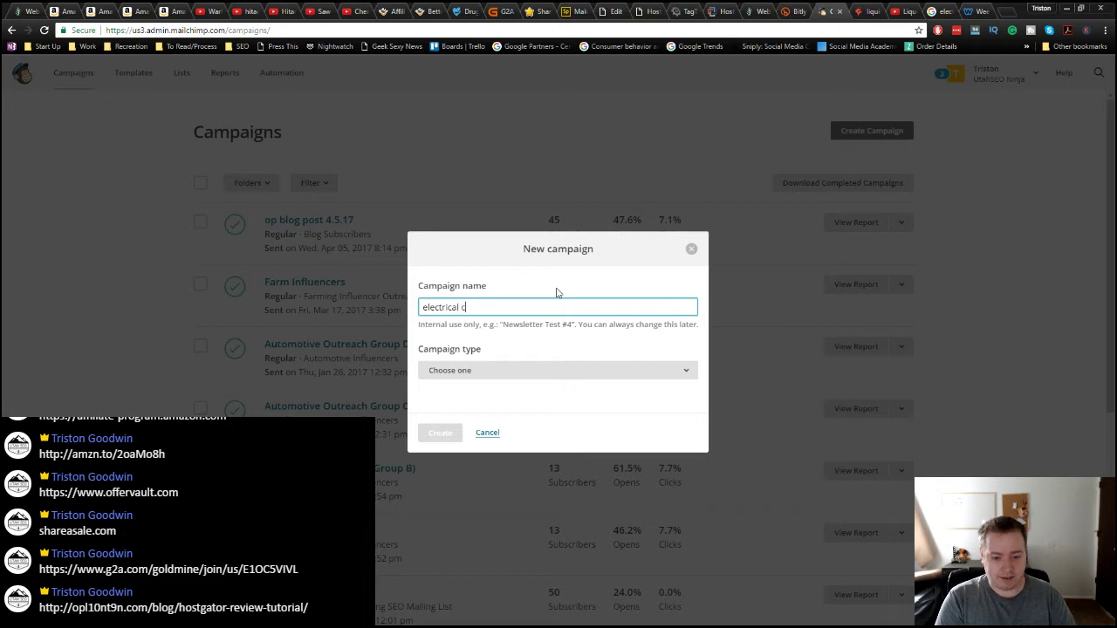
pyautogui.write('p ete')
pyautogui.press('BackSpace')
pyautogui.press('BackSpace')
pyautogui.press('BackSpace')
pyautogui.write('test')
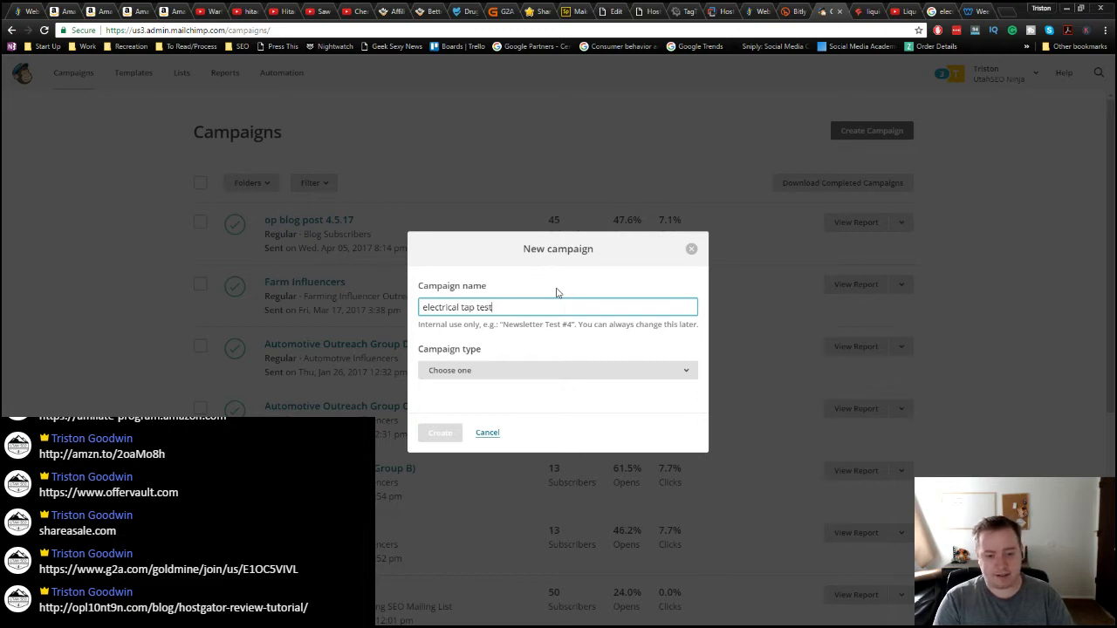
pyautogui.click(519, 372)
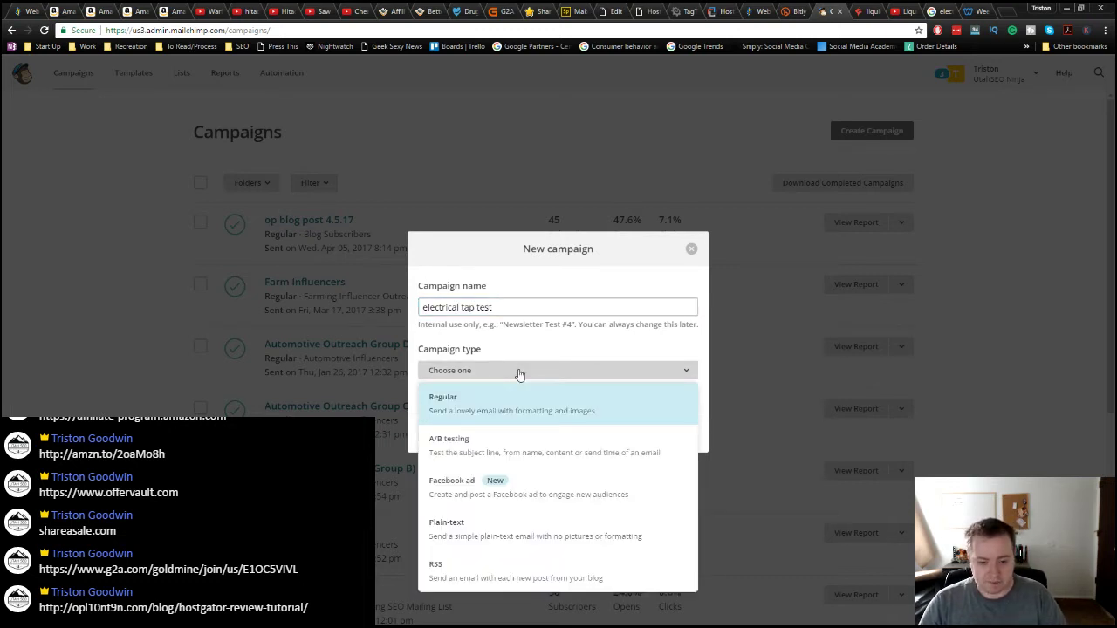
pyautogui.click(519, 373)
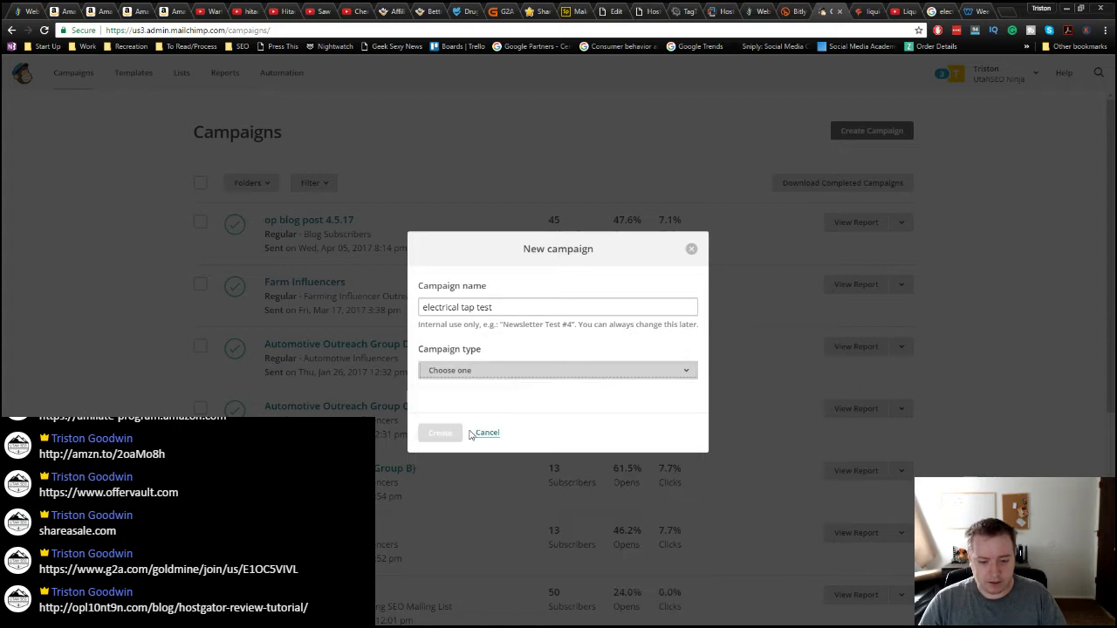
pyautogui.click(475, 375)
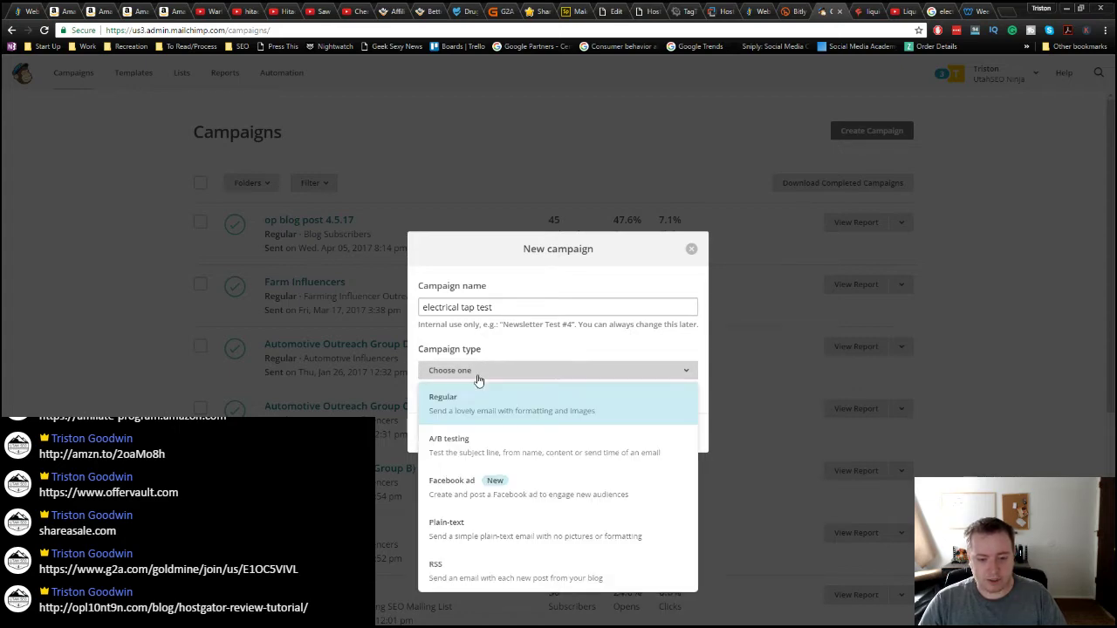
pyautogui.click(481, 404)
pyautogui.click(440, 433)
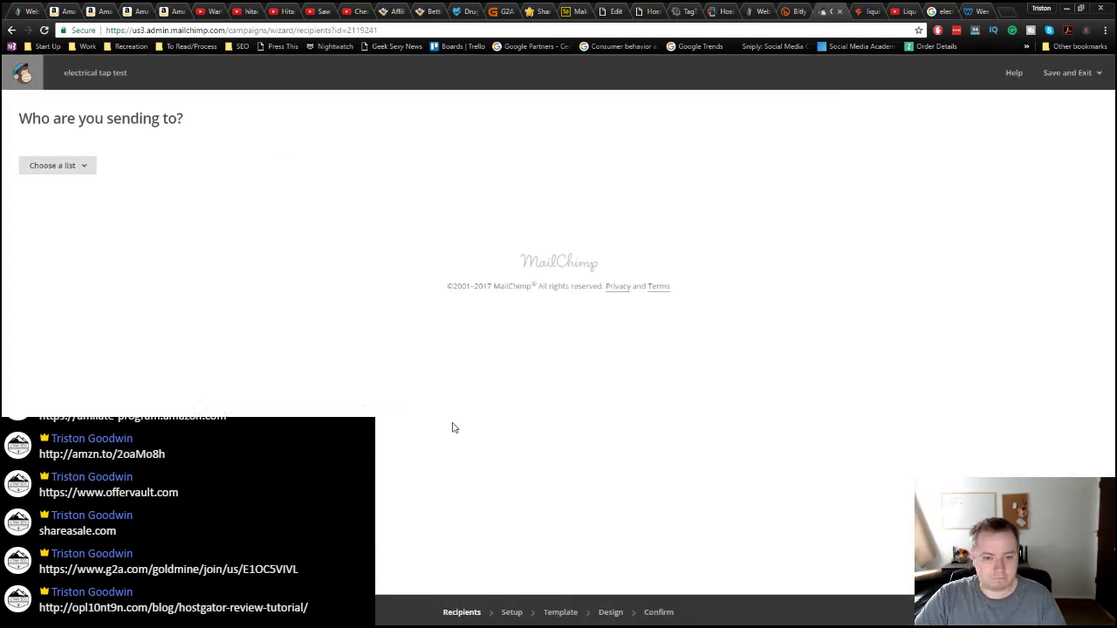
# Step: Choose the recipient subscriber list, enter subject 'etasedt', and continue to templates
pyautogui.click(78, 173)
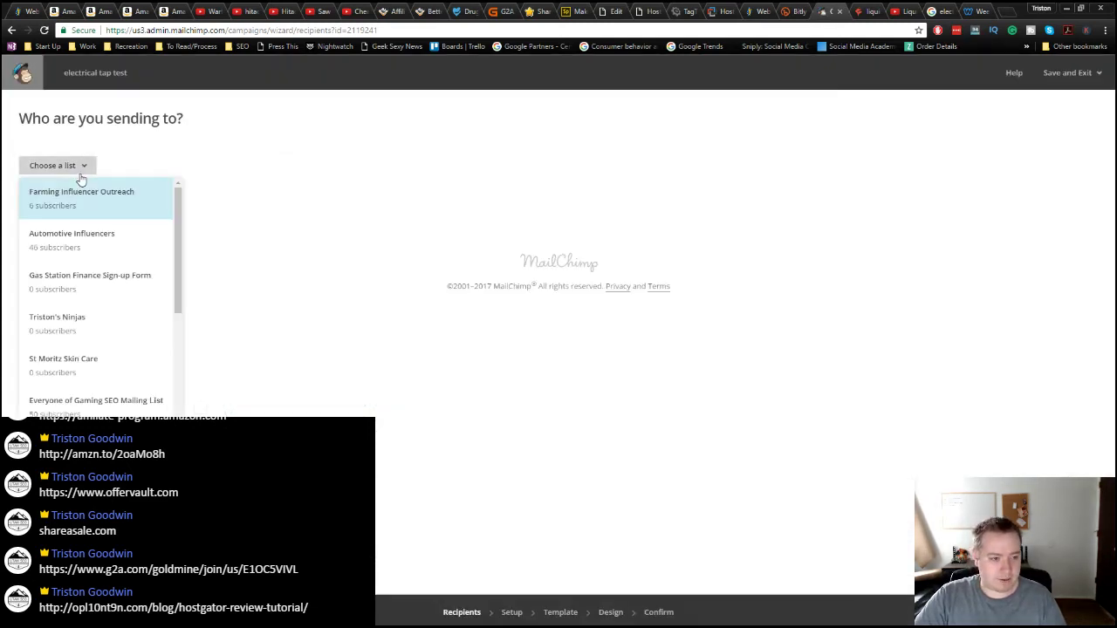
pyautogui.click(100, 329)
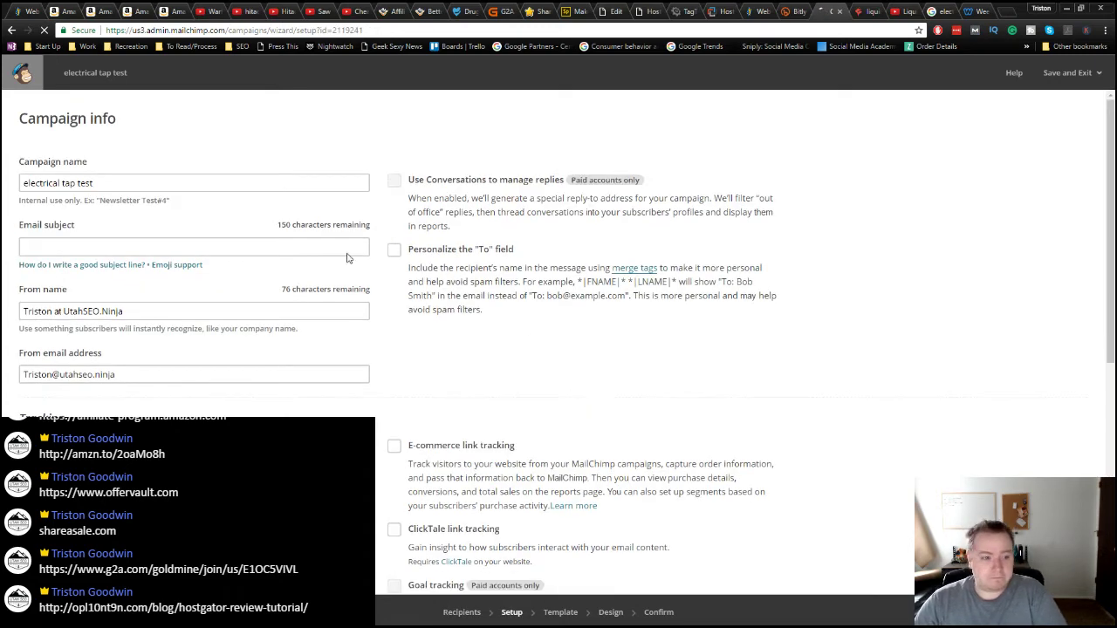
pyautogui.scroll(-2, 714, 415)
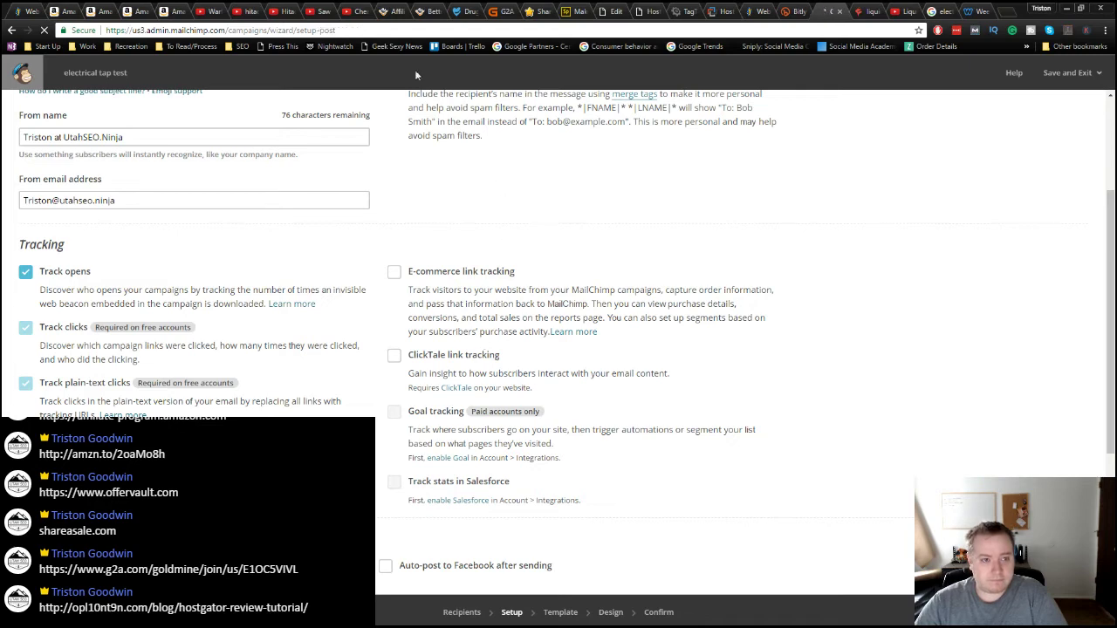
pyautogui.click(86, 293)
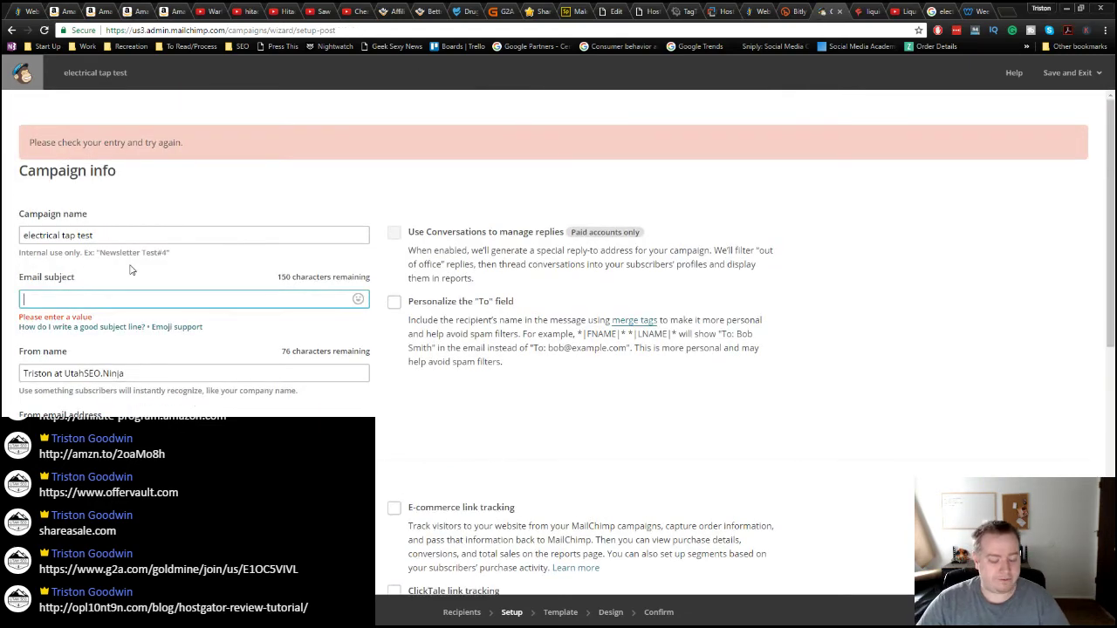
pyautogui.write('etasedt')
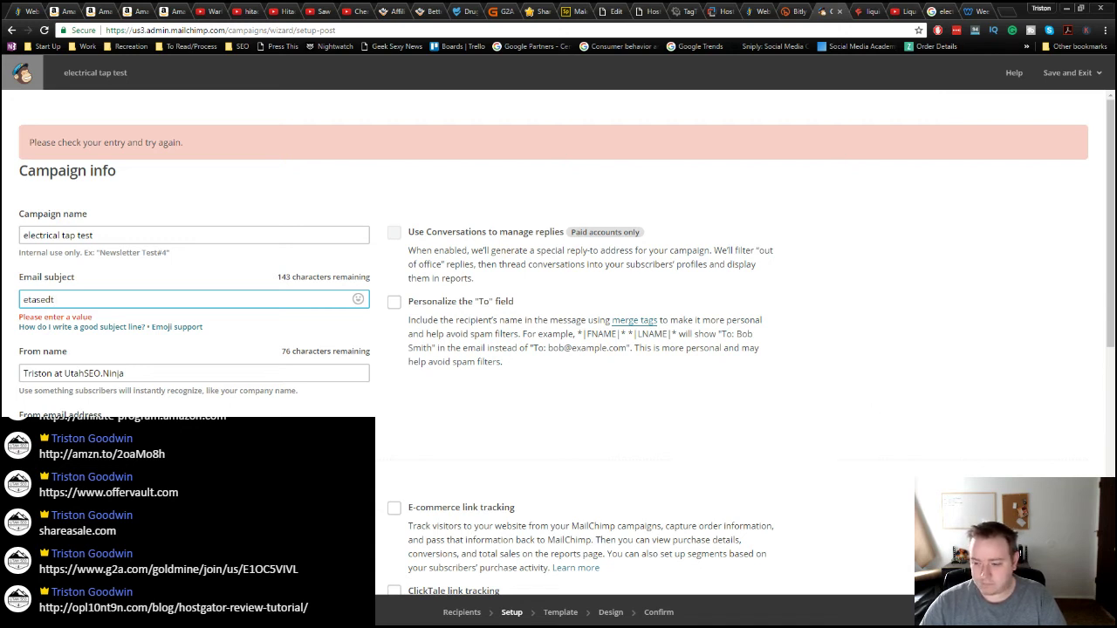
pyautogui.press('Return')
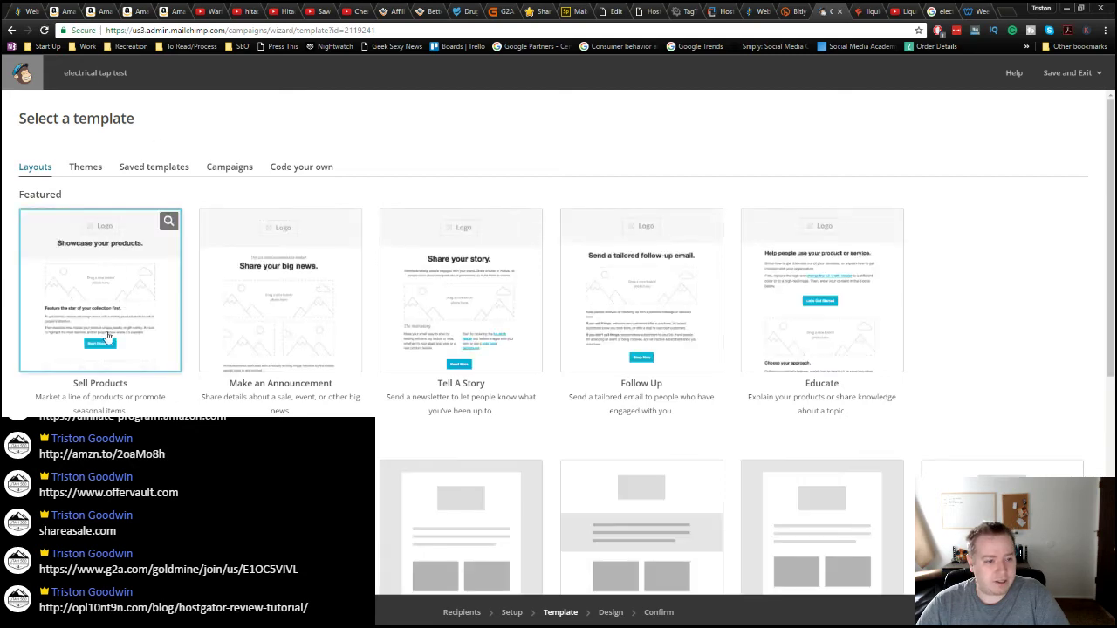
# Step: Look over the Amazon Associates ad code for the electrical tape product
pyautogui.click(143, 15)
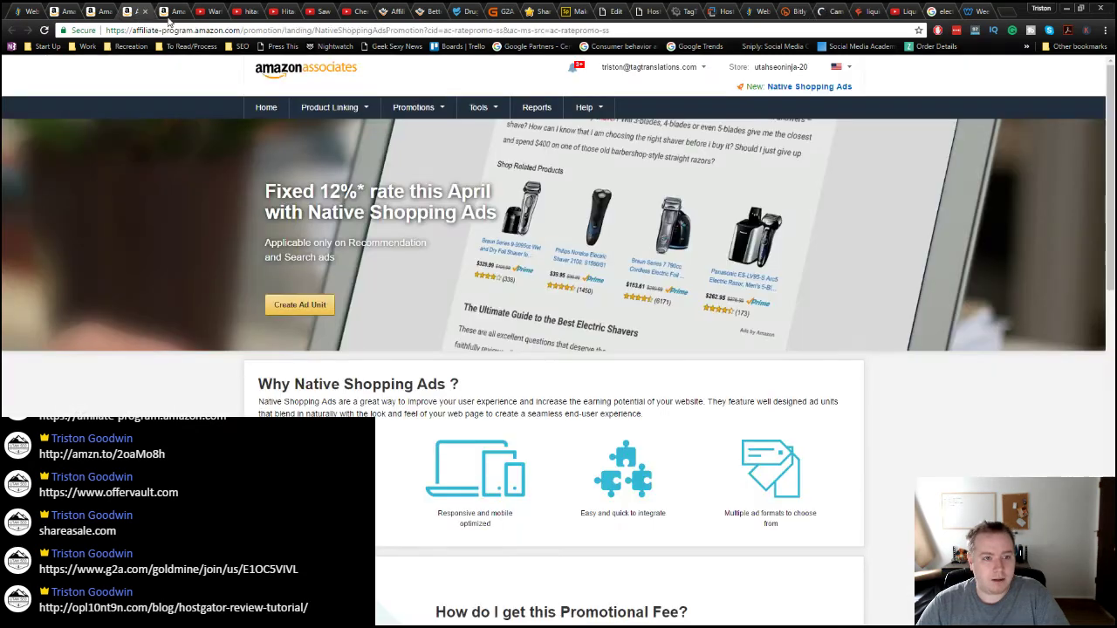
pyautogui.click(172, 15)
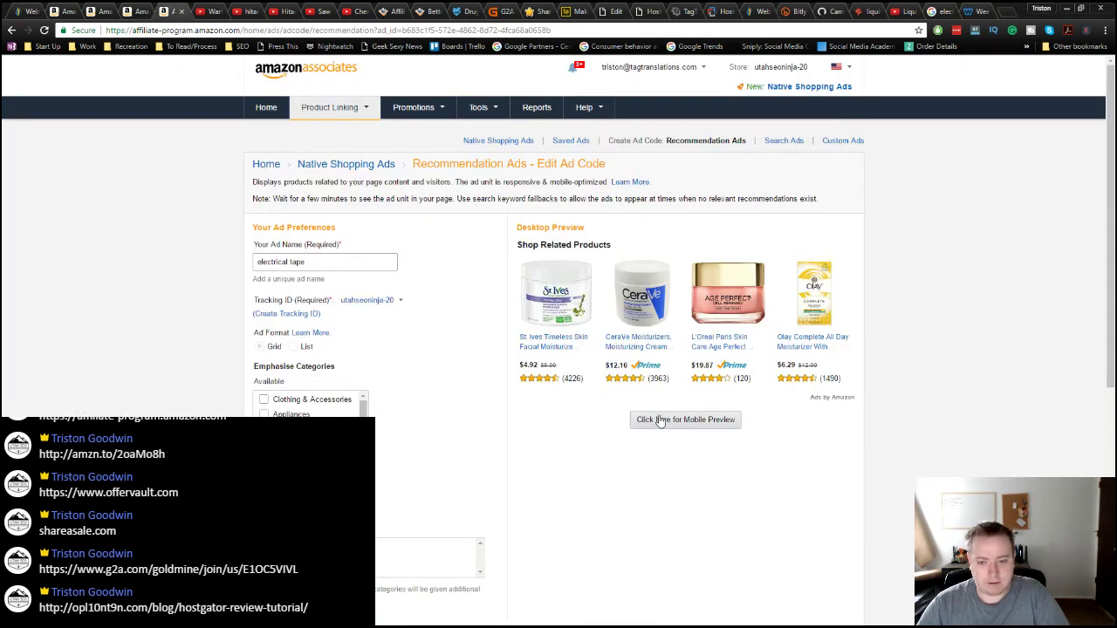
pyautogui.scroll(-1, 448, 445)
pyautogui.scroll(-3, 447, 444)
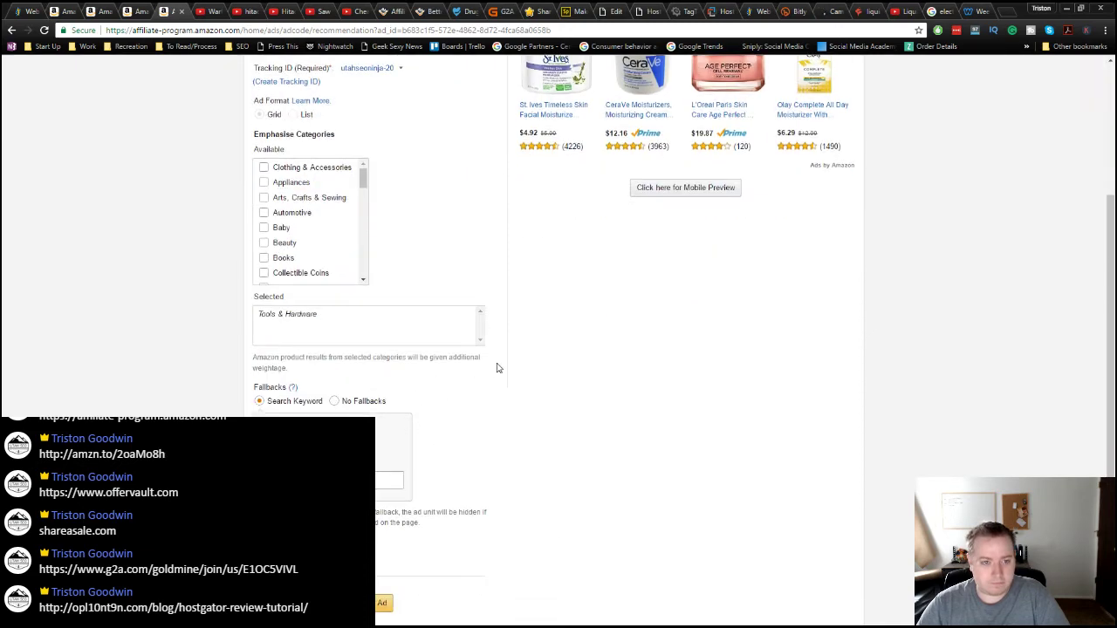
pyautogui.scroll(3, 499, 366)
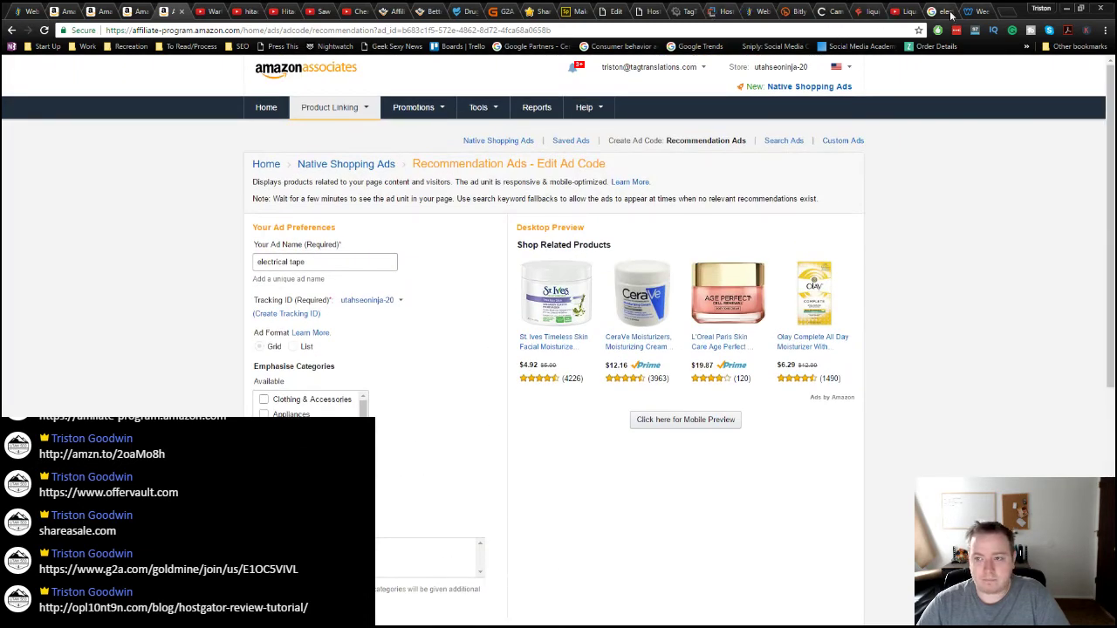
# Step: Copy the Amazon embed's script from its custom HTML in the Weebly editor, then return to Mailchimp
pyautogui.click(969, 12)
pyautogui.click(869, 254)
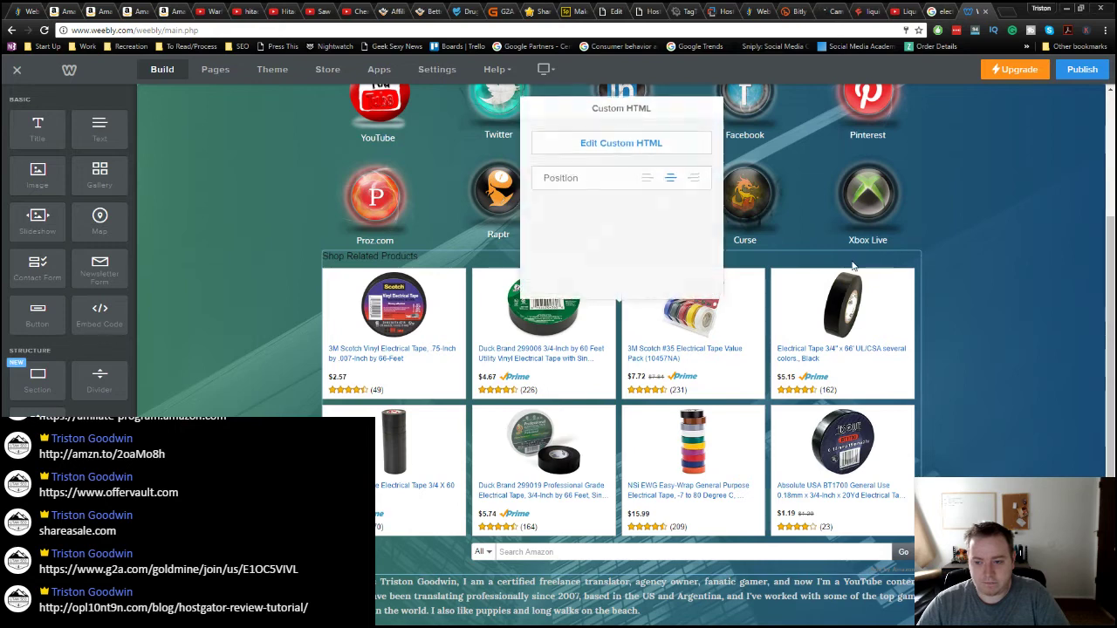
pyautogui.click(601, 142)
pyautogui.hotkey('ctrl', 'c')
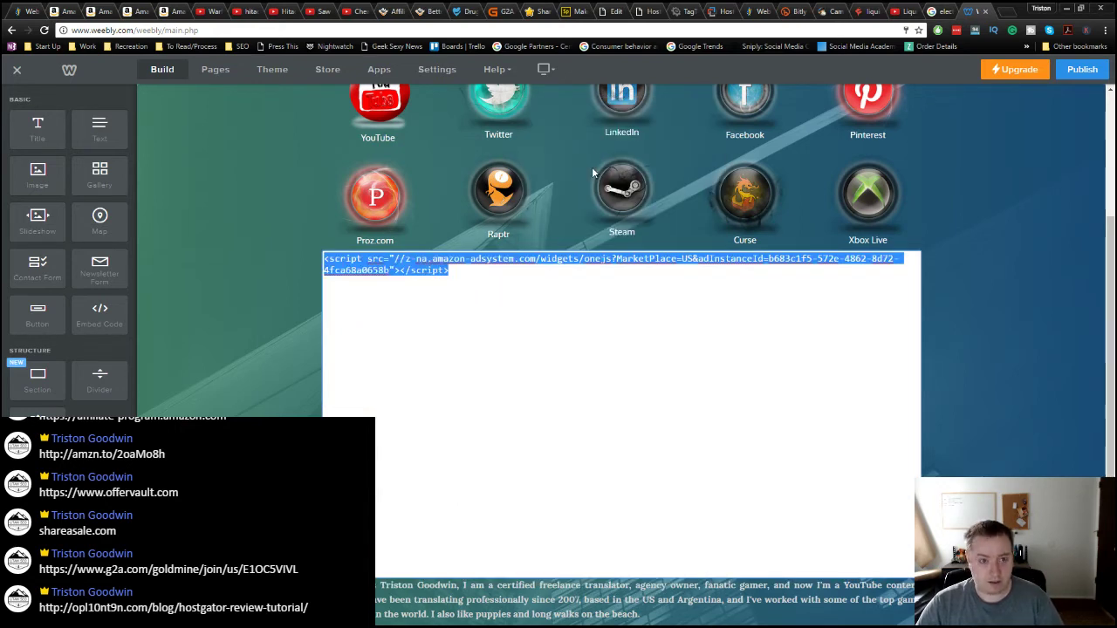
pyautogui.click(939, 12)
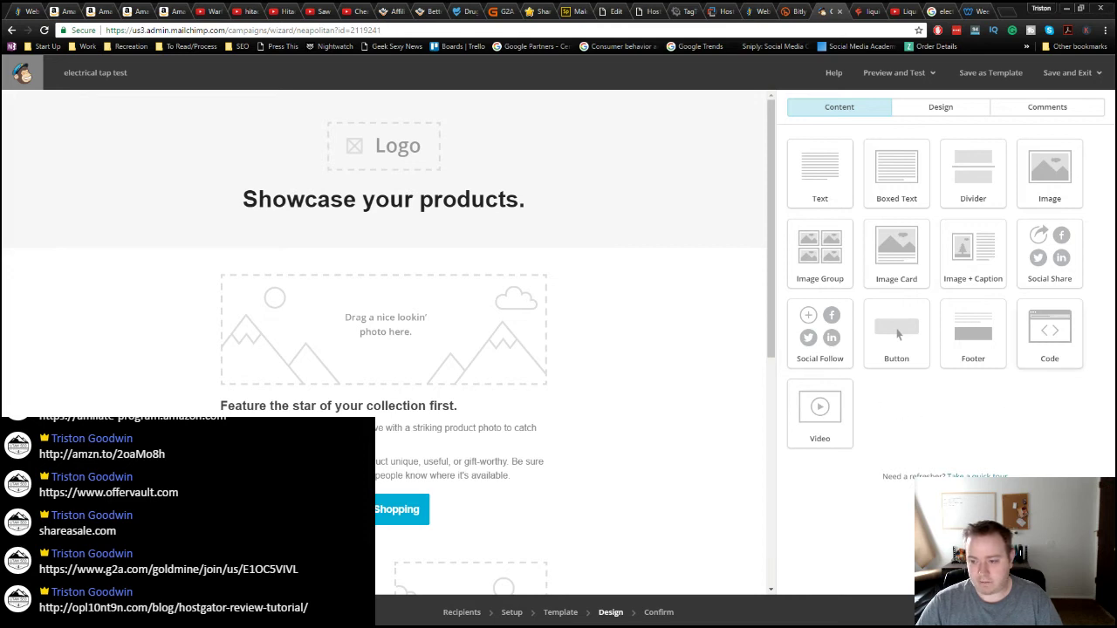
# Step: Place a Code block in the email header, replace its placeholder HTML with the Amazon script, and save
pyautogui.moveTo(1049, 336); pyautogui.dragTo(358, 272)
pyautogui.moveTo(317, 231); pyautogui.dragTo(358, 237)
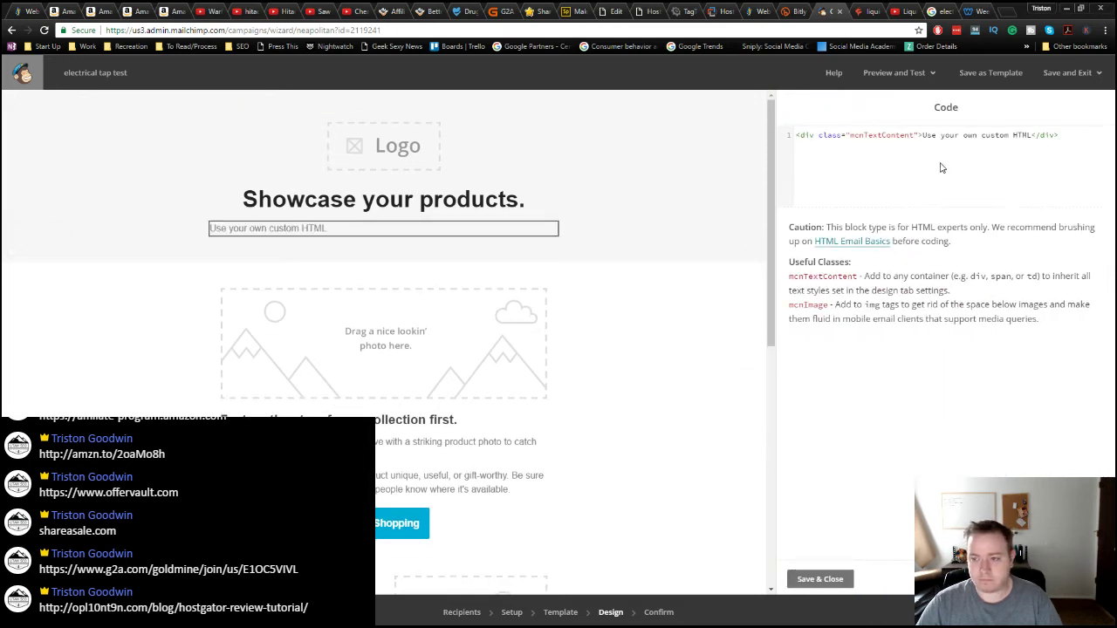
pyautogui.moveTo(1031, 136); pyautogui.dragTo(922, 136)
pyautogui.hotkey('ctrl', 'v')
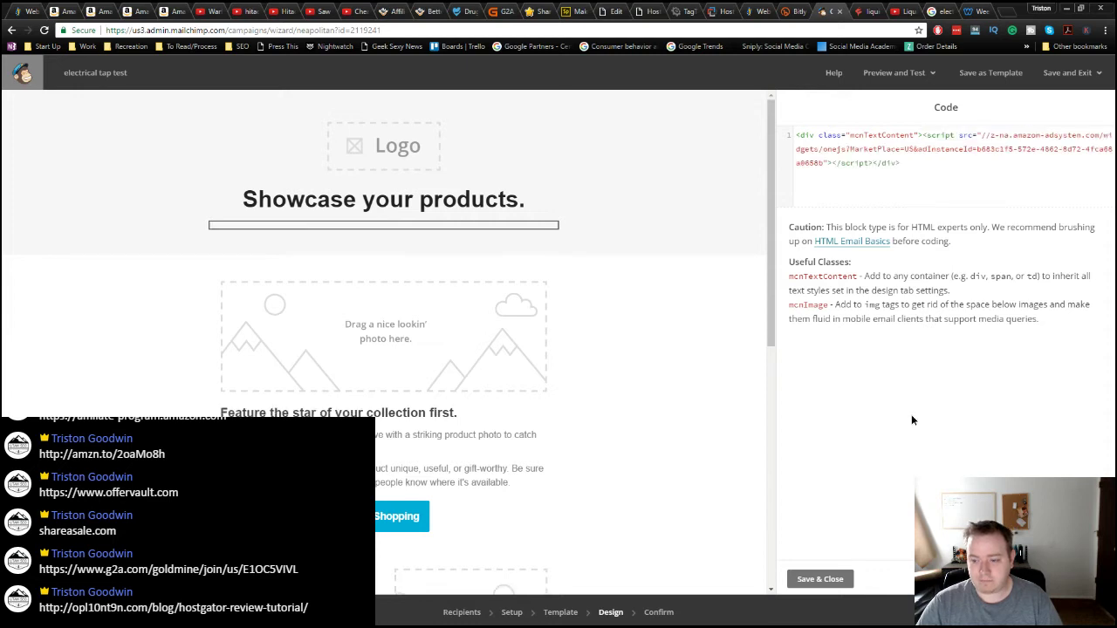
pyautogui.click(801, 590)
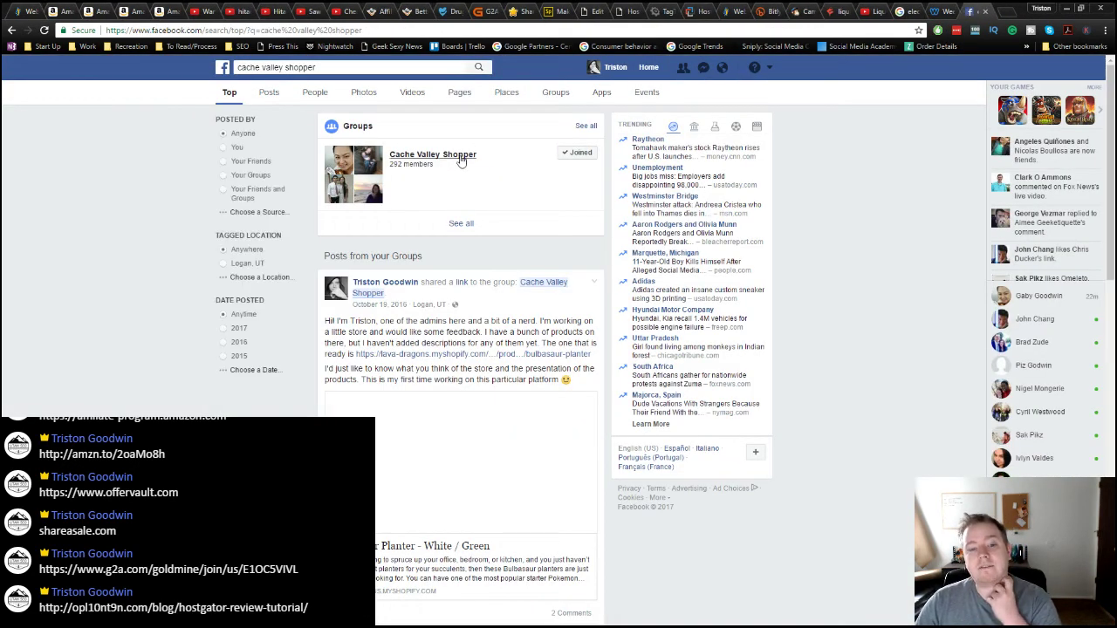
# Step: Open the Cache Valley Shopper group from the results, read through its feed, and view its Photos
pyautogui.click(462, 160)
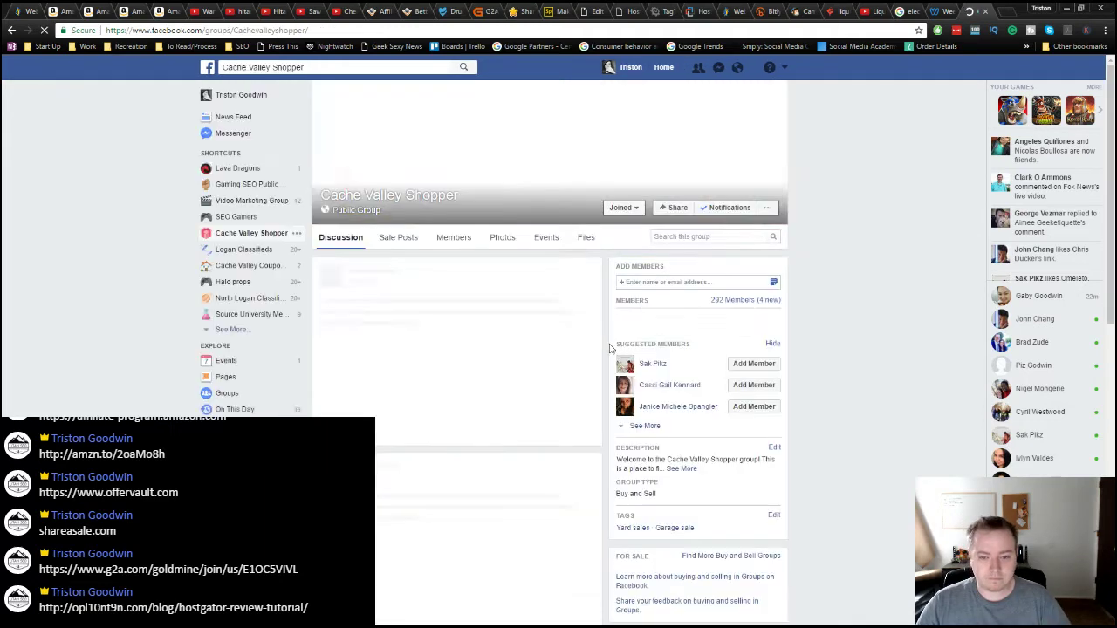
pyautogui.scroll(-5, 583, 476)
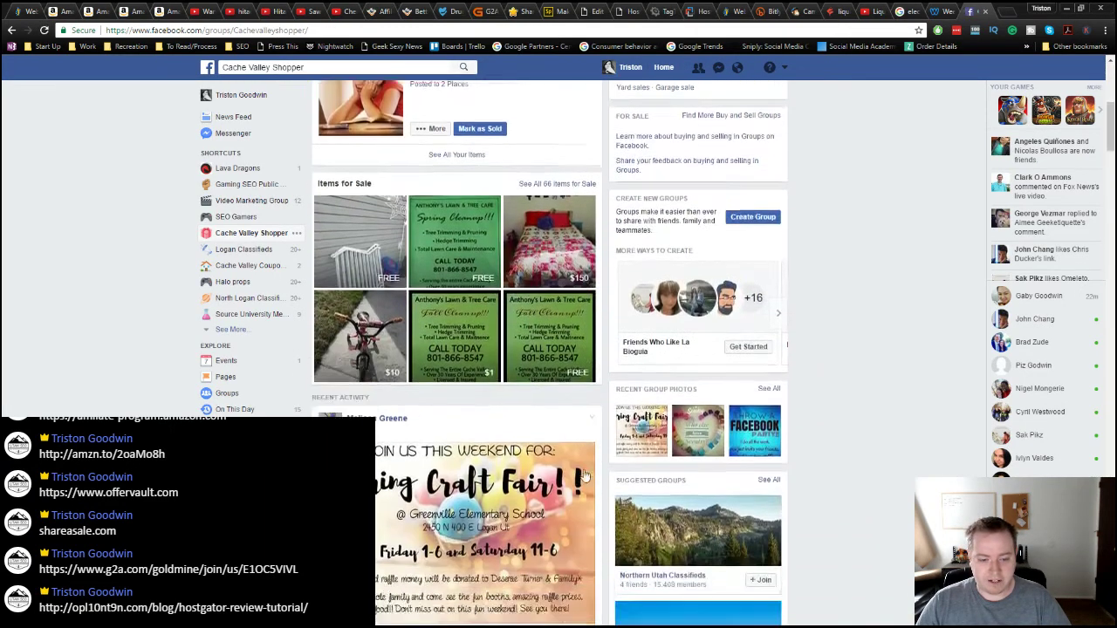
pyautogui.scroll(-2, 585, 476)
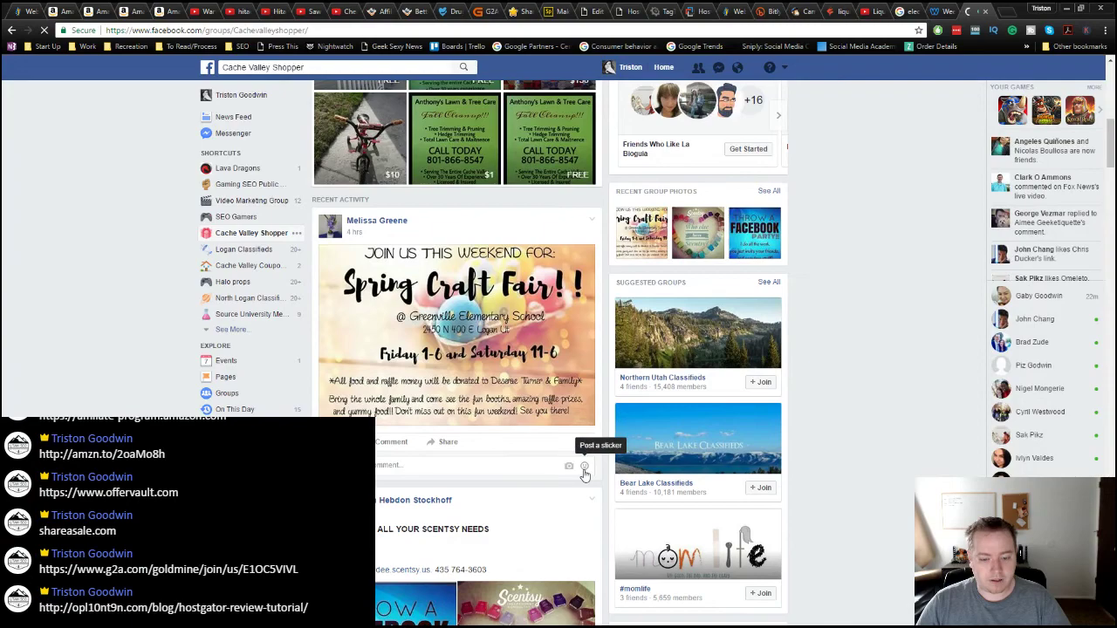
pyautogui.scroll(-5, 585, 475)
pyautogui.scroll(-14, 584, 478)
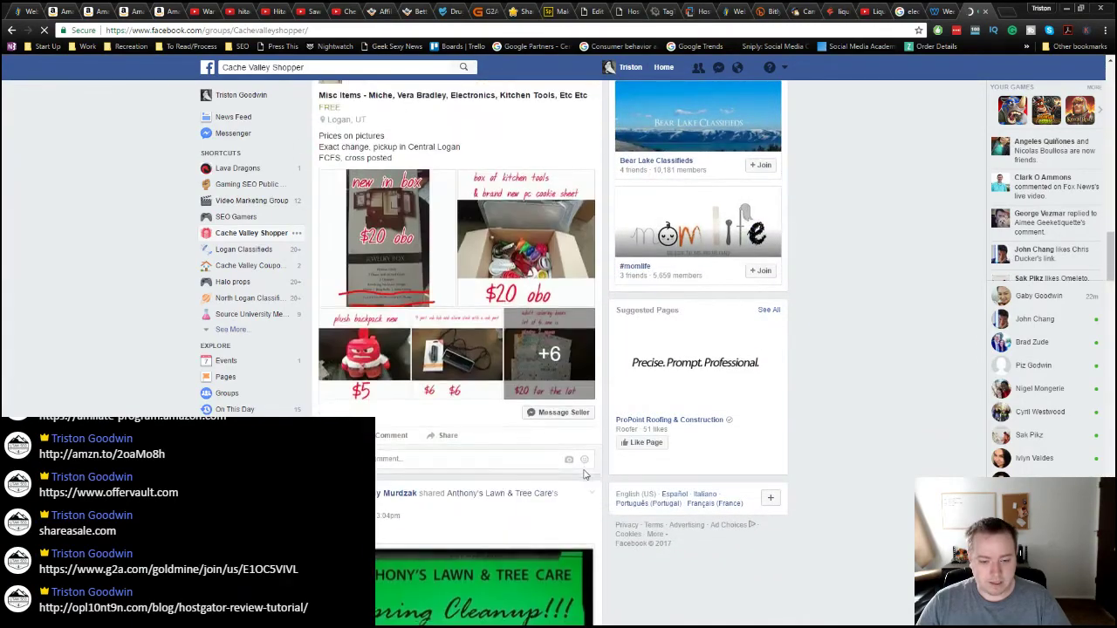
pyautogui.scroll(-12, 583, 478)
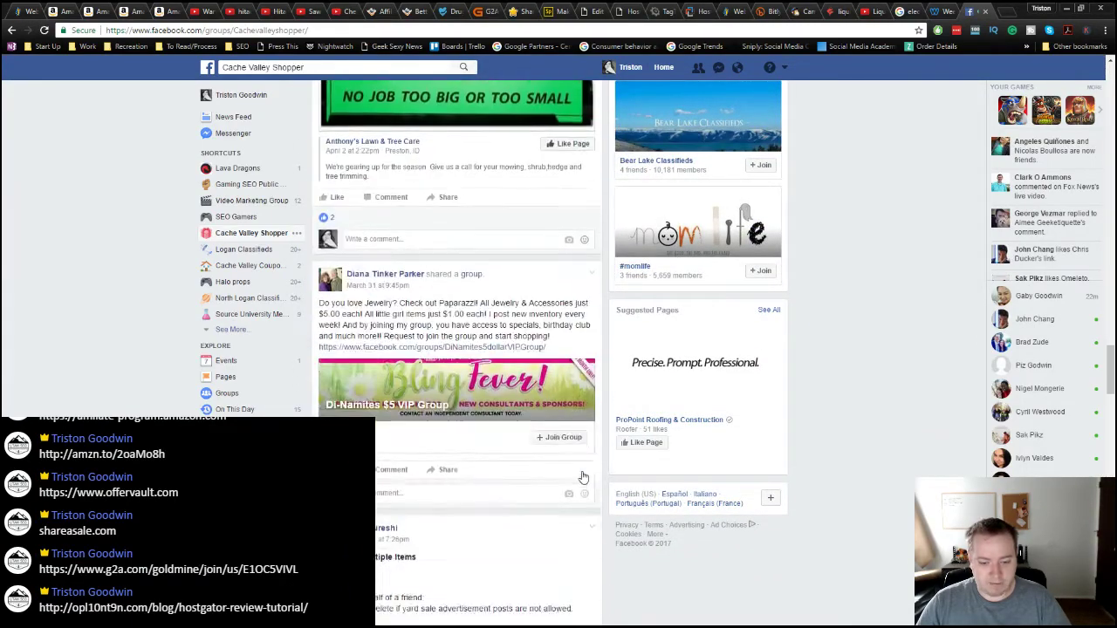
pyautogui.scroll(-13, 584, 477)
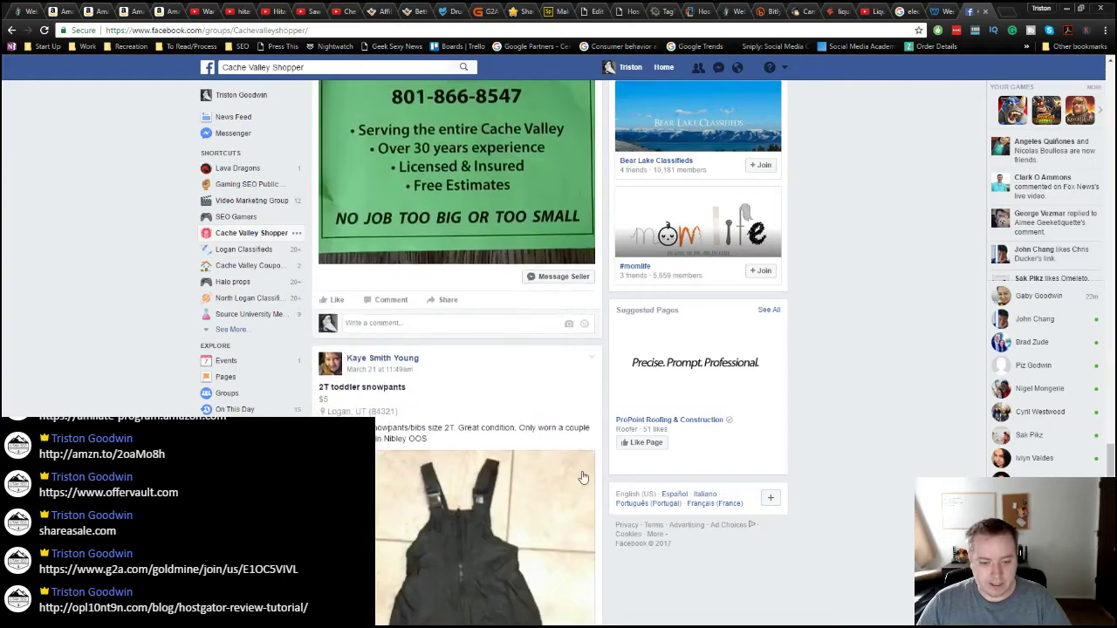
pyautogui.scroll(-13, 584, 478)
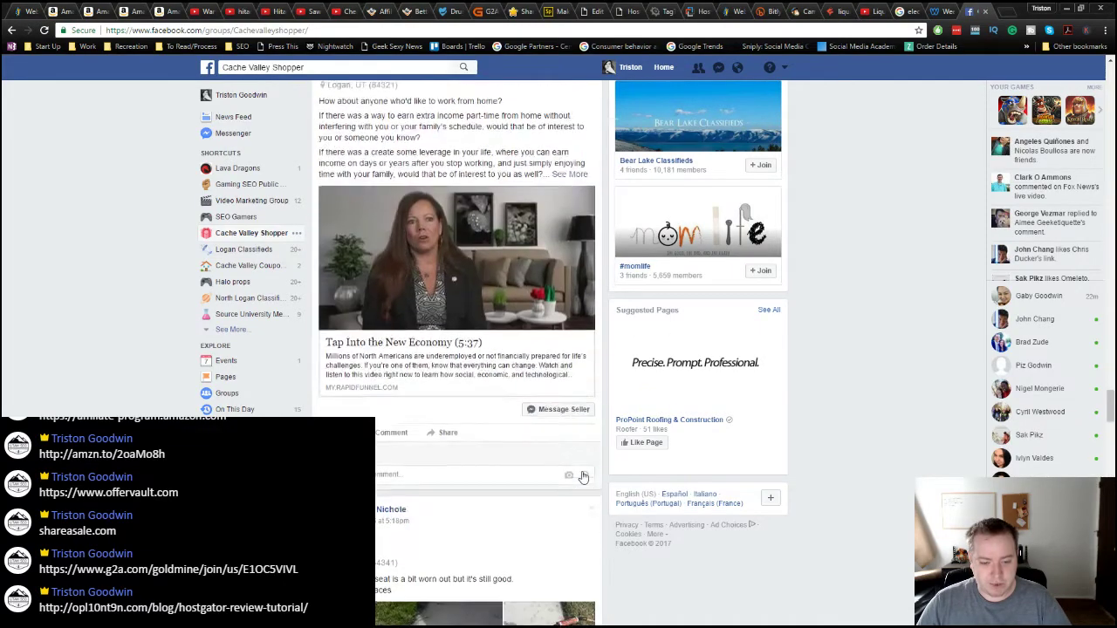
pyautogui.scroll(-13, 583, 478)
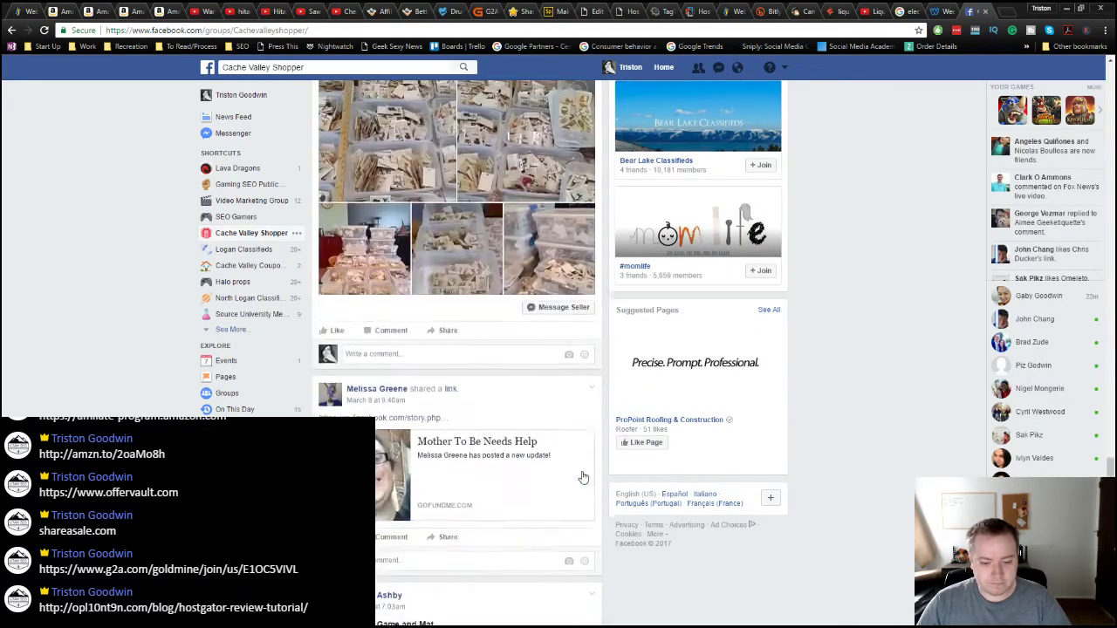
pyautogui.scroll(-13, 584, 479)
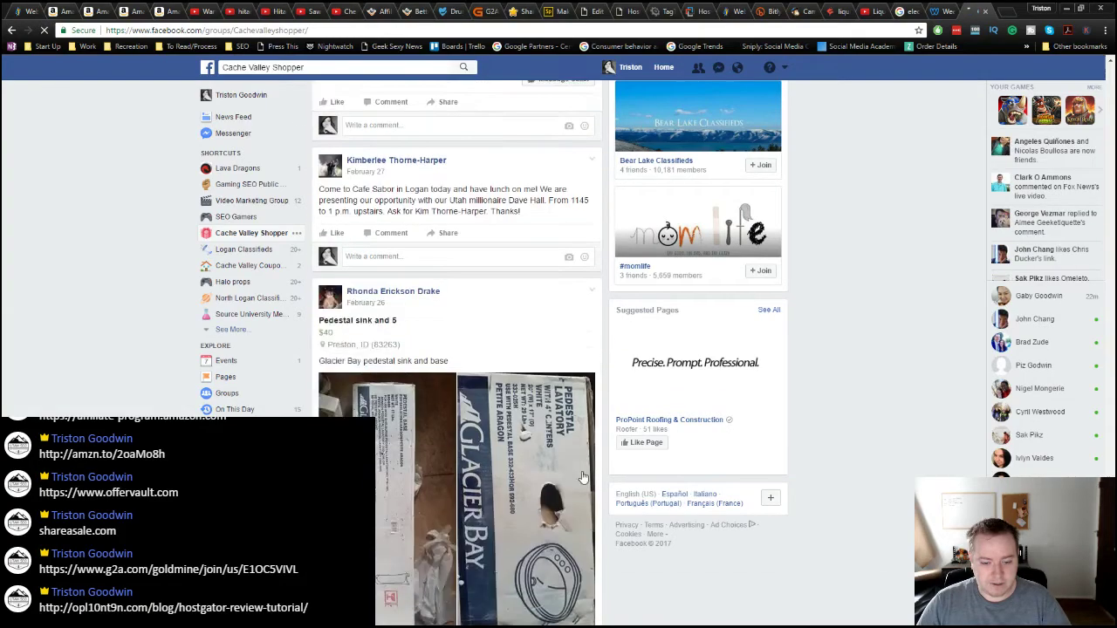
pyautogui.scroll(-13, 584, 478)
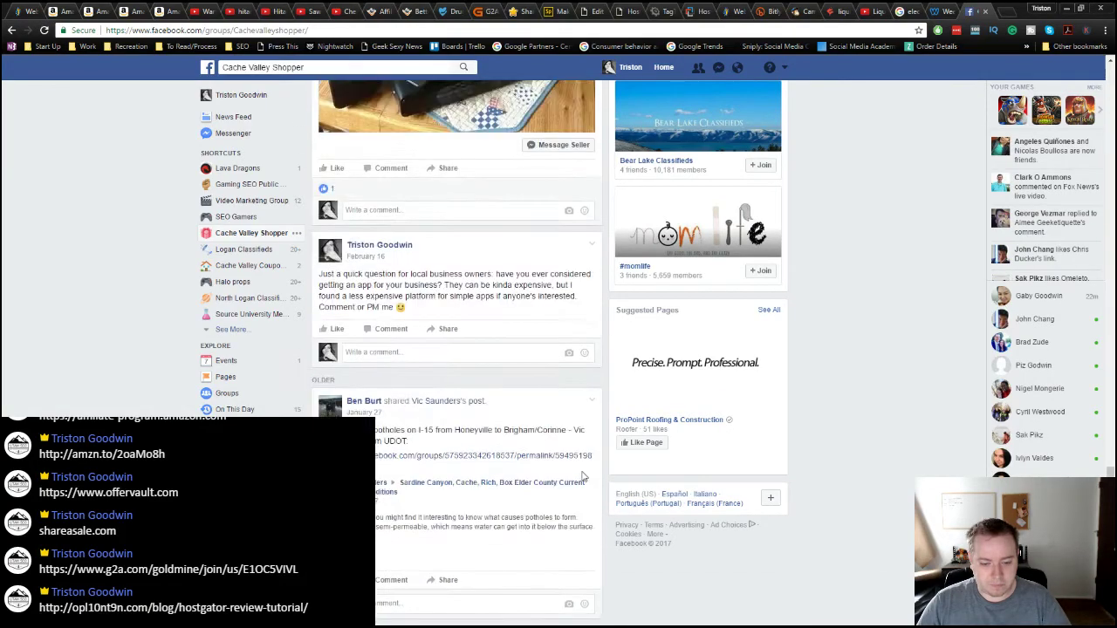
pyautogui.scroll(6, 584, 478)
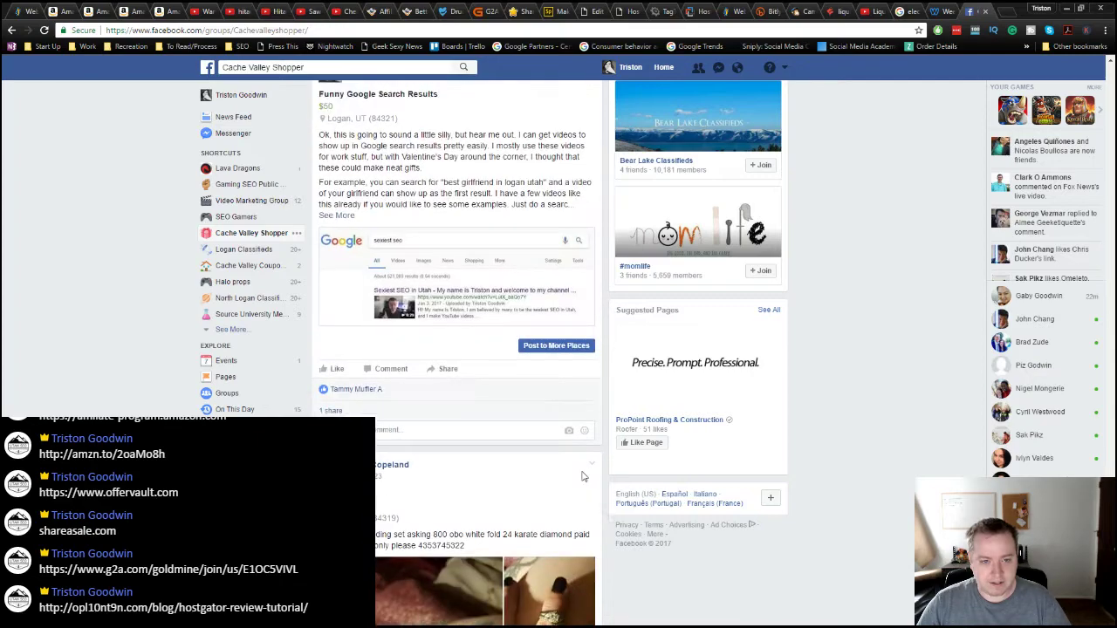
pyautogui.scroll(-12, 584, 479)
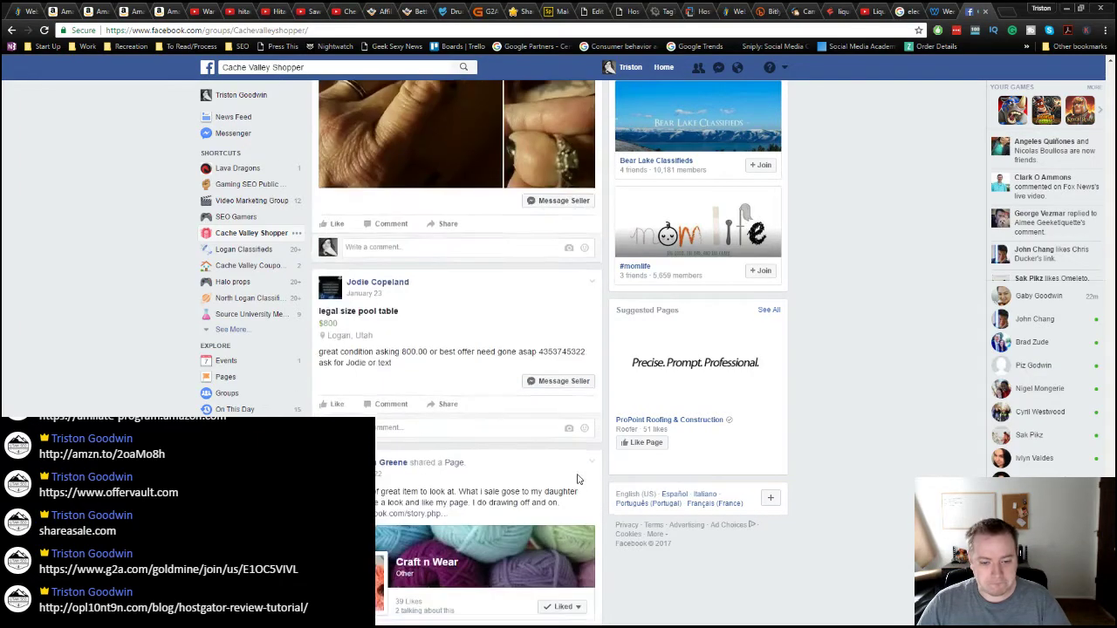
pyautogui.scroll(-8, 576, 480)
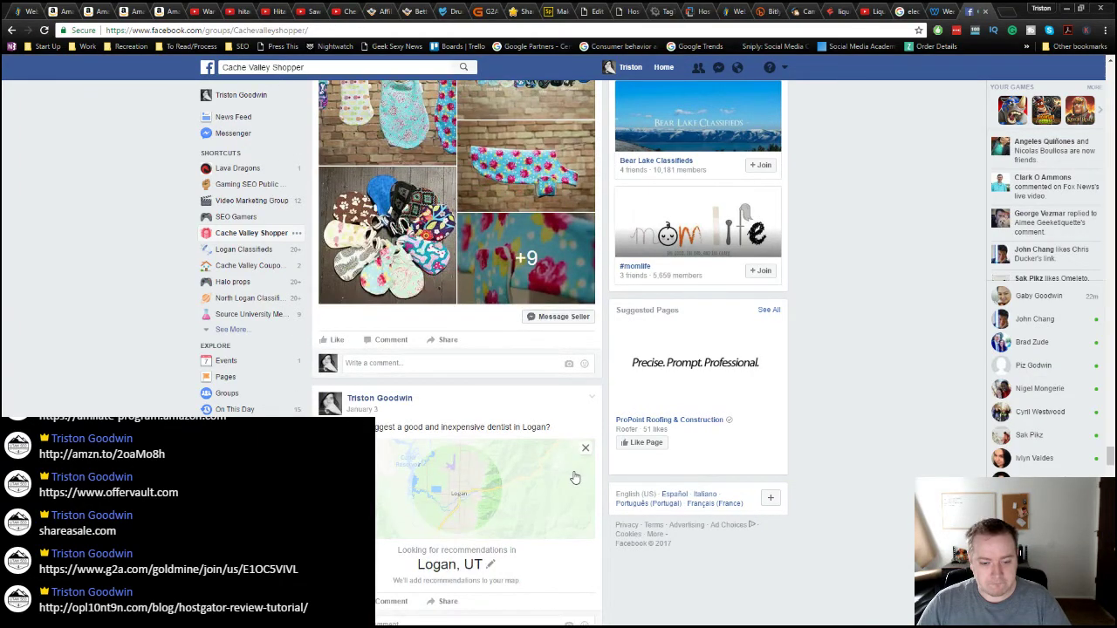
pyautogui.scroll(-12, 574, 479)
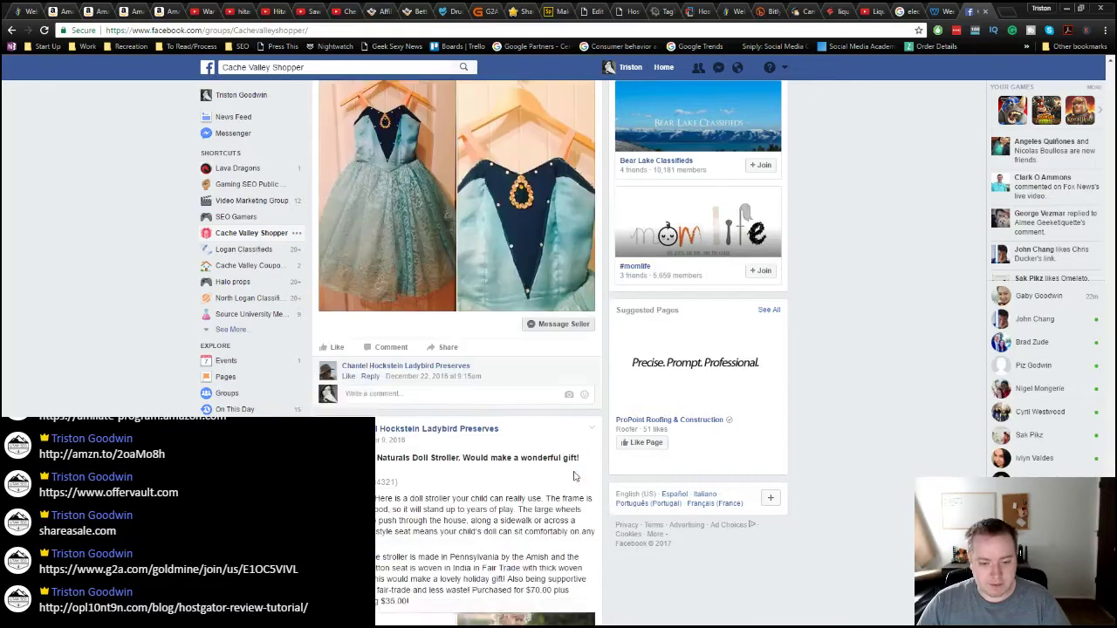
pyautogui.scroll(-12, 574, 478)
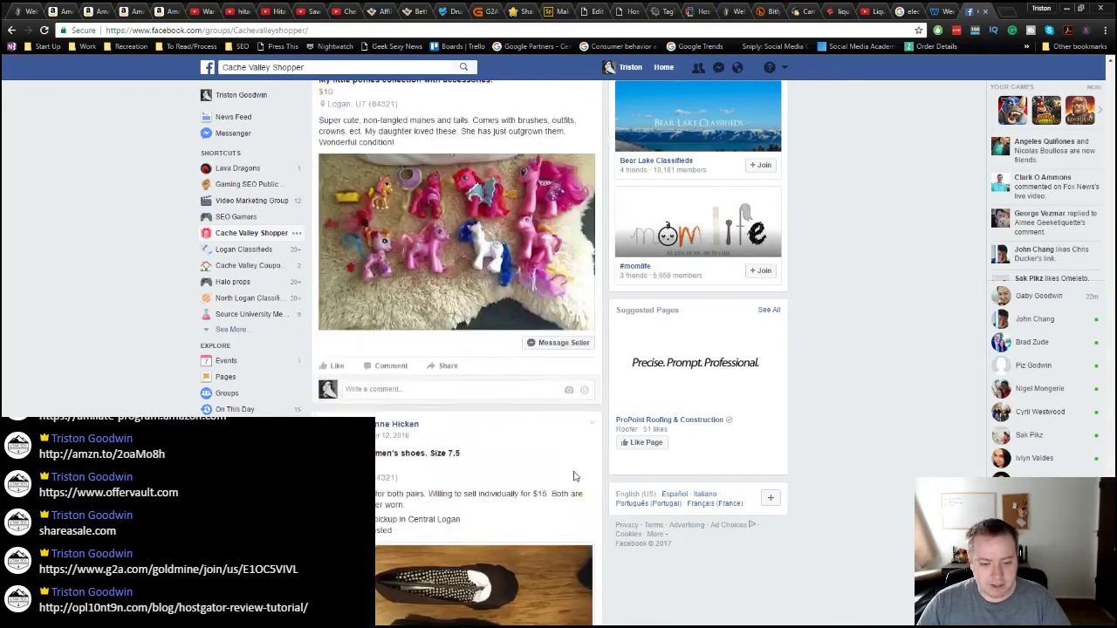
pyautogui.scroll(-6, 574, 476)
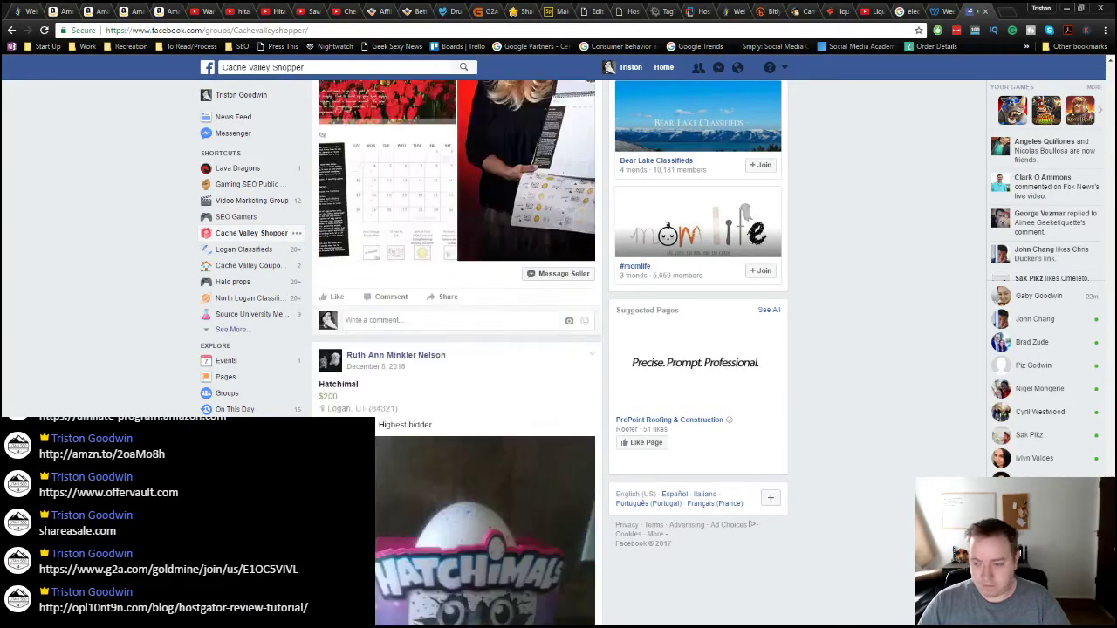
pyautogui.scroll(4, 728, 523)
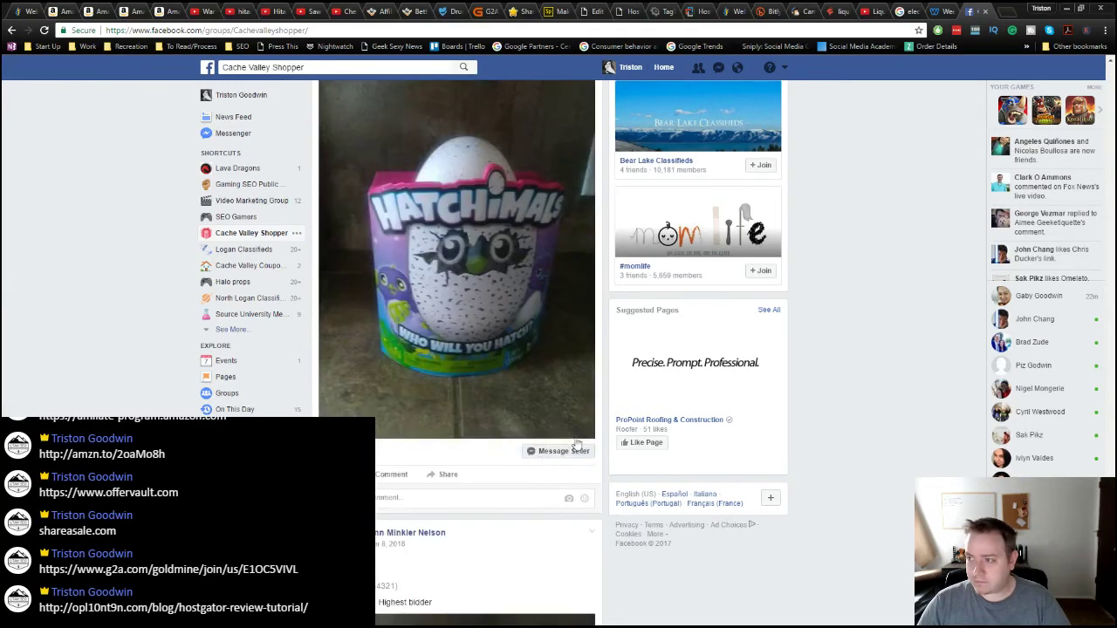
pyautogui.scroll(-3, 728, 523)
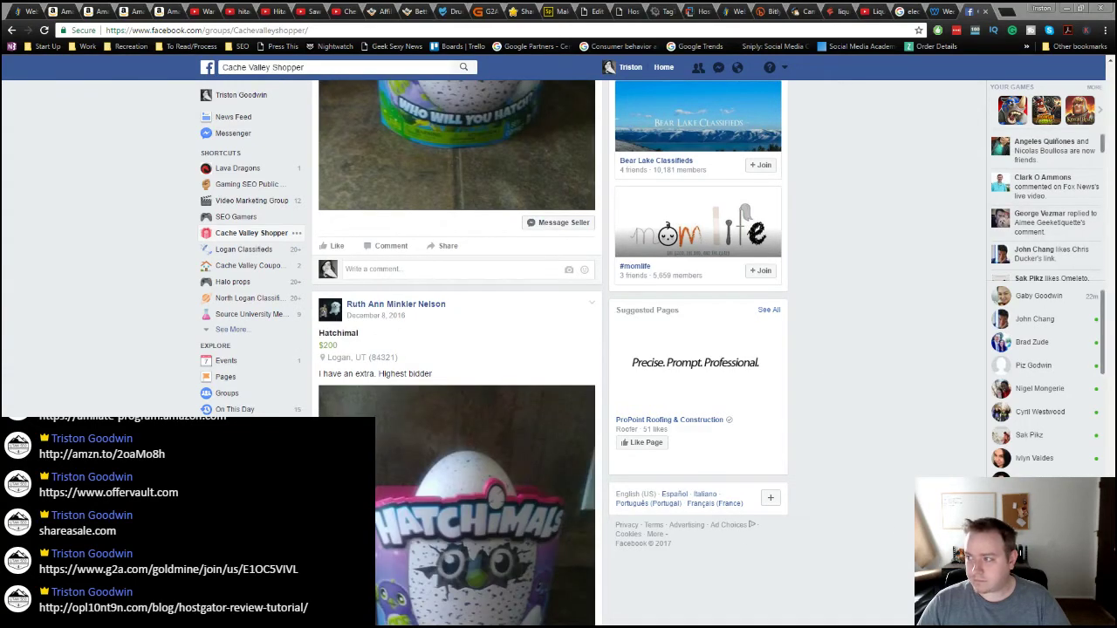
pyautogui.scroll(-6, 610, 397)
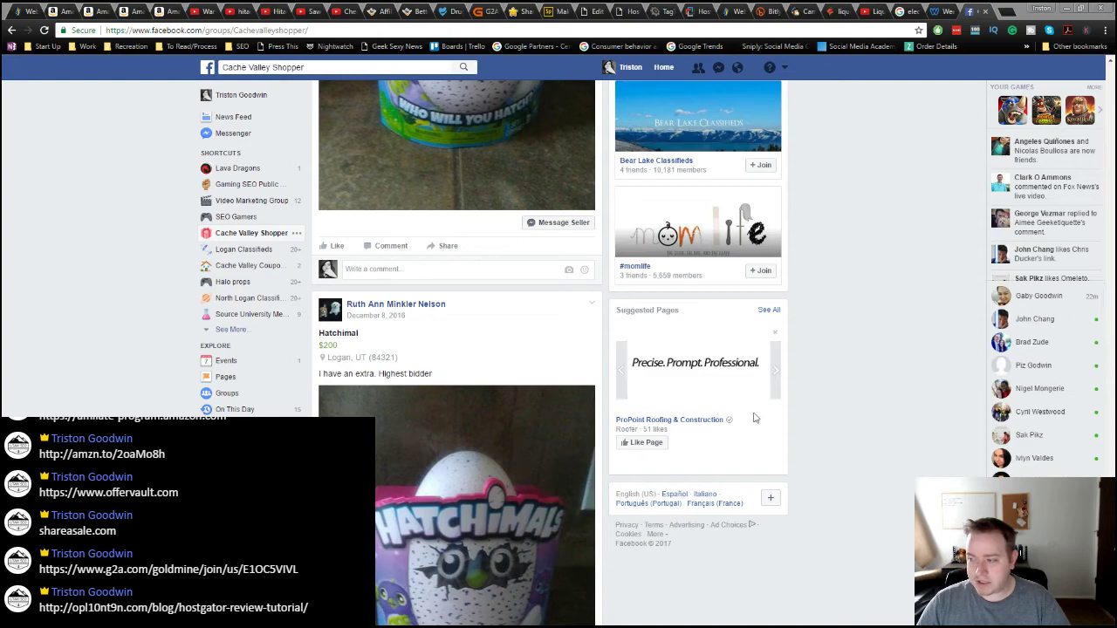
pyautogui.scroll(-15, 609, 397)
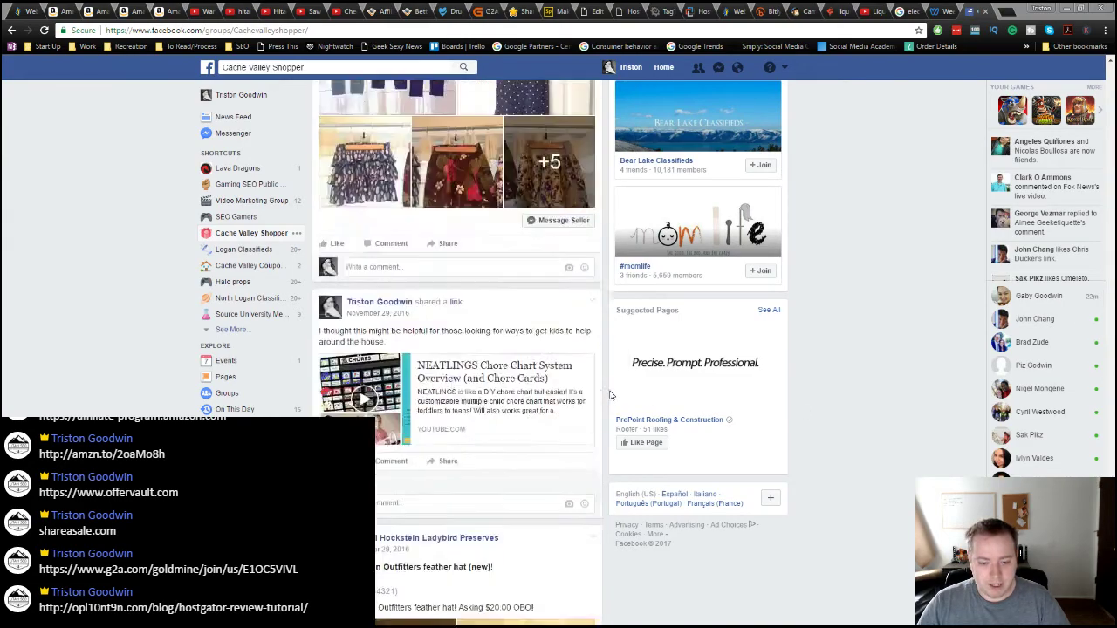
pyautogui.scroll(-10, 612, 390)
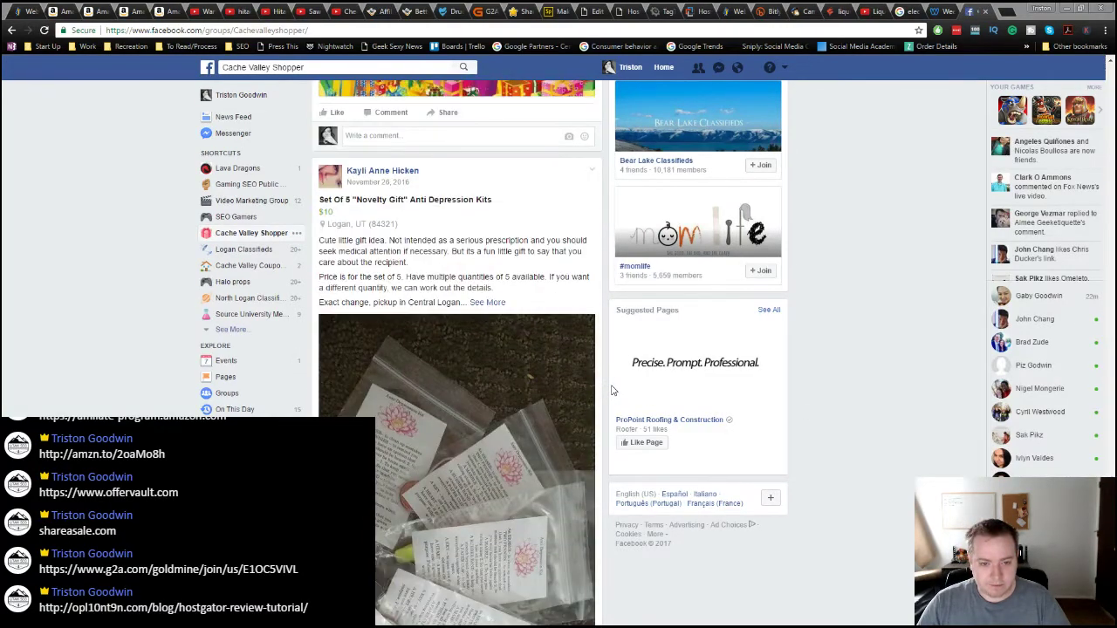
pyautogui.scroll(3, 583, 399)
pyautogui.scroll(-15, 551, 394)
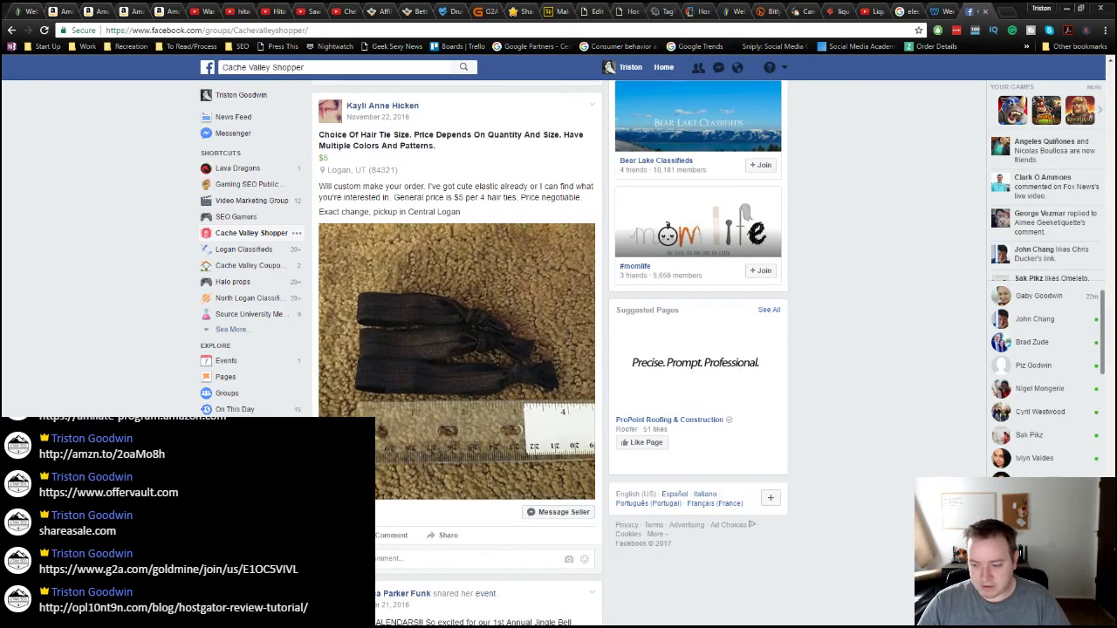
pyautogui.scroll(20, 551, 394)
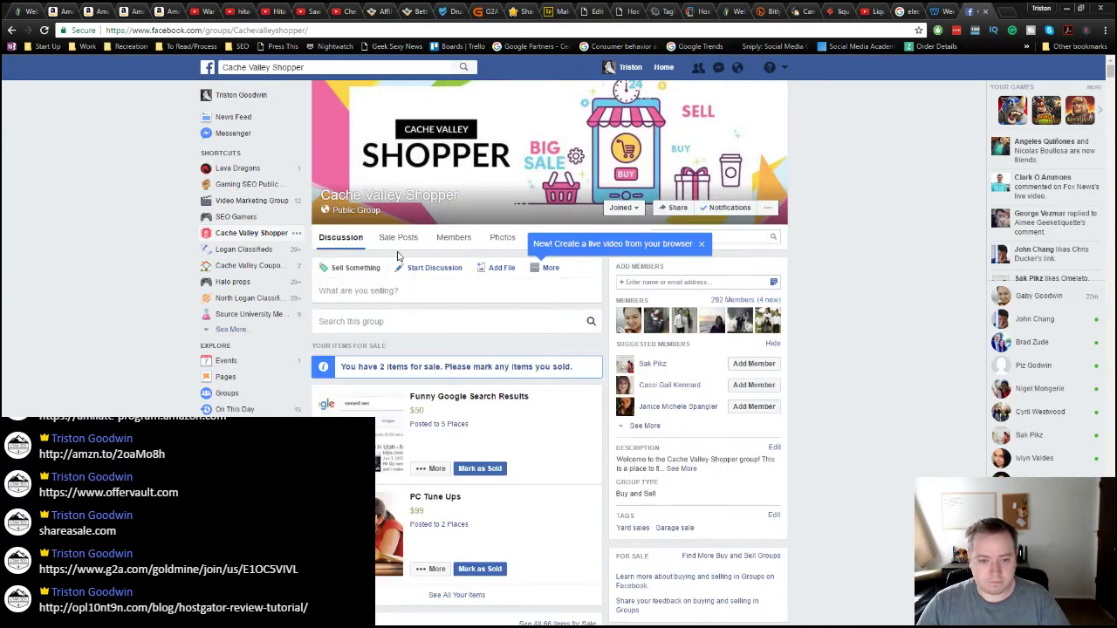
pyautogui.click(502, 237)
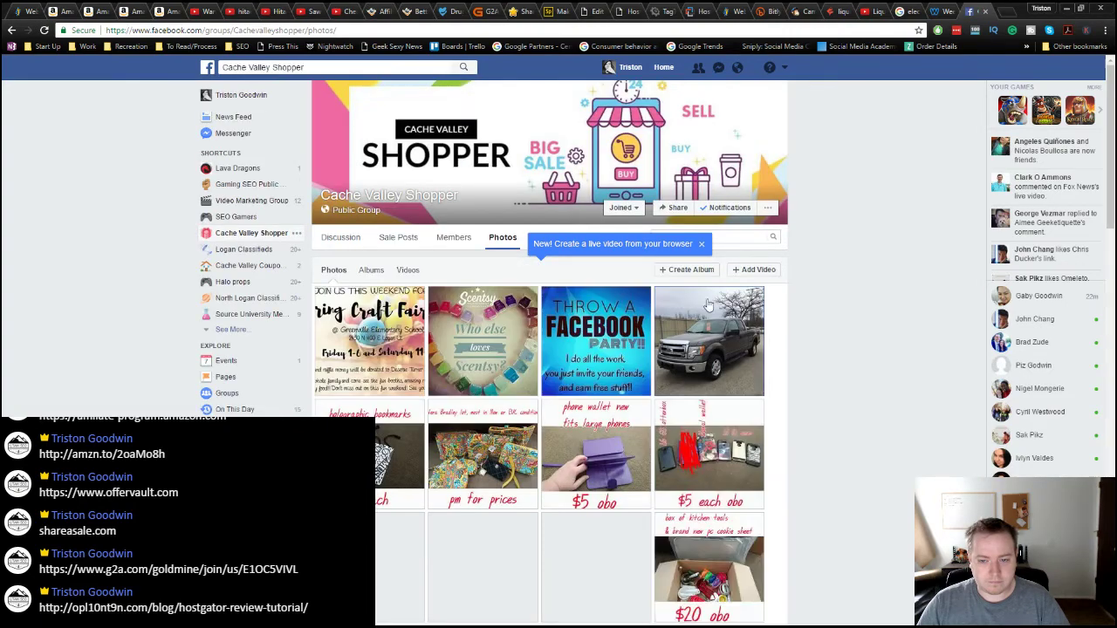
# Step: Dismiss the live-video tip and open the Back to School supplies photo from the Photos grid
pyautogui.click(701, 243)
pyautogui.scroll(-4, 859, 475)
pyautogui.scroll(-15, 859, 476)
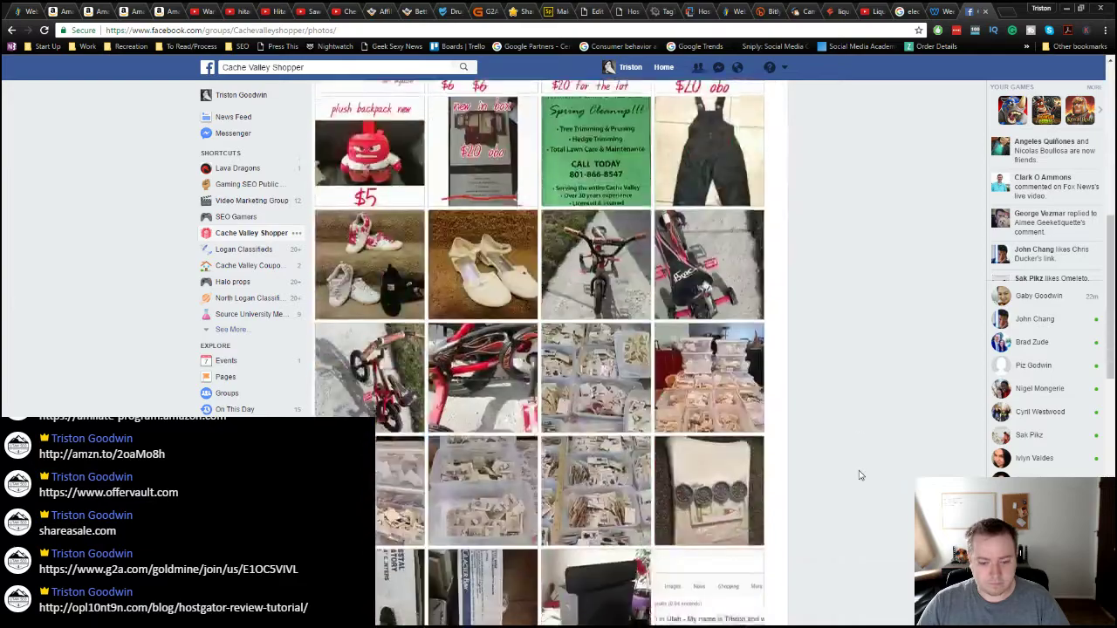
pyautogui.scroll(-15, 858, 476)
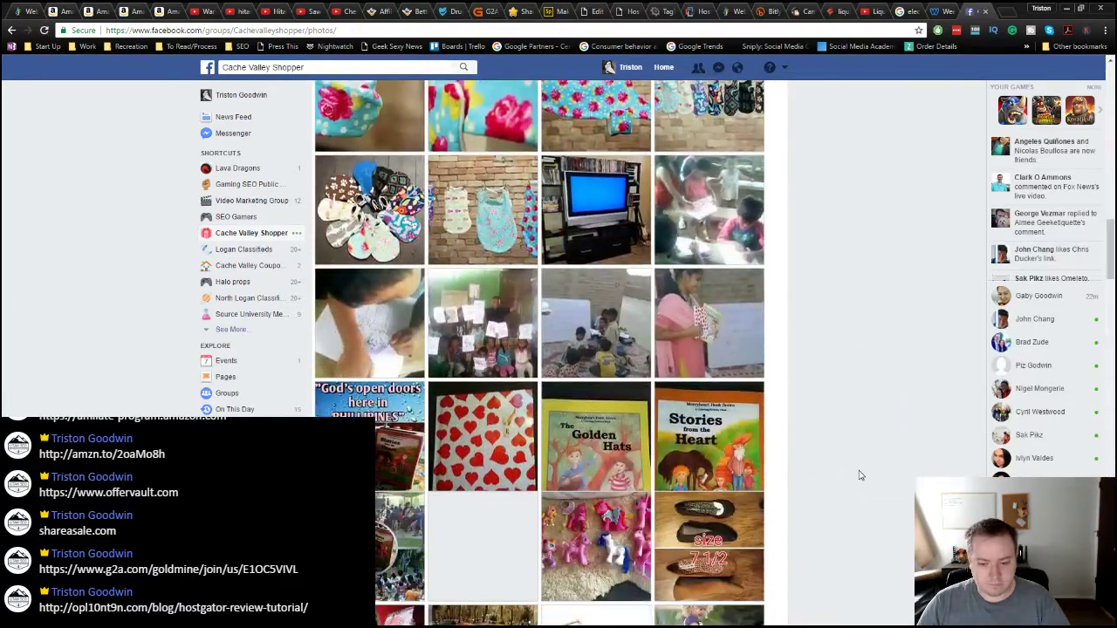
pyautogui.scroll(-15, 858, 476)
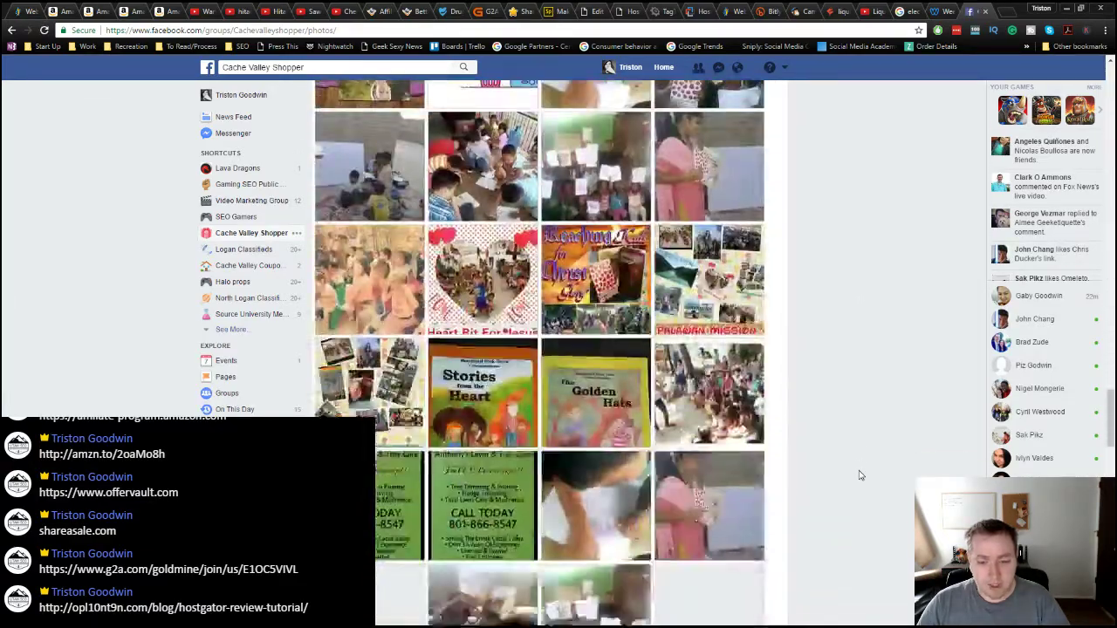
pyautogui.scroll(-15, 788, 455)
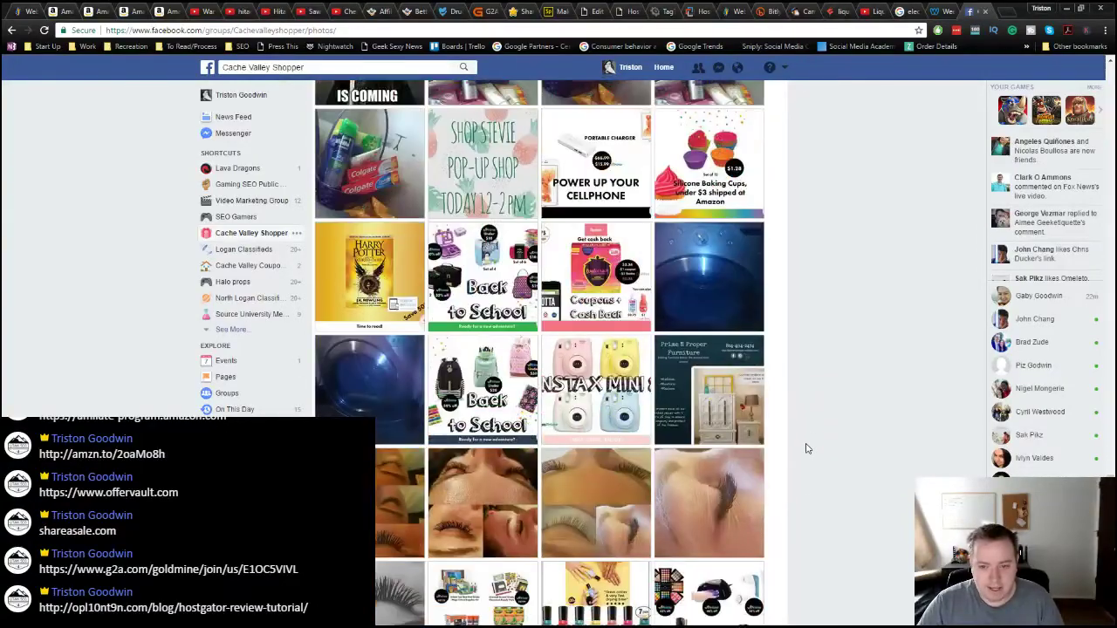
pyautogui.scroll(-5, 807, 449)
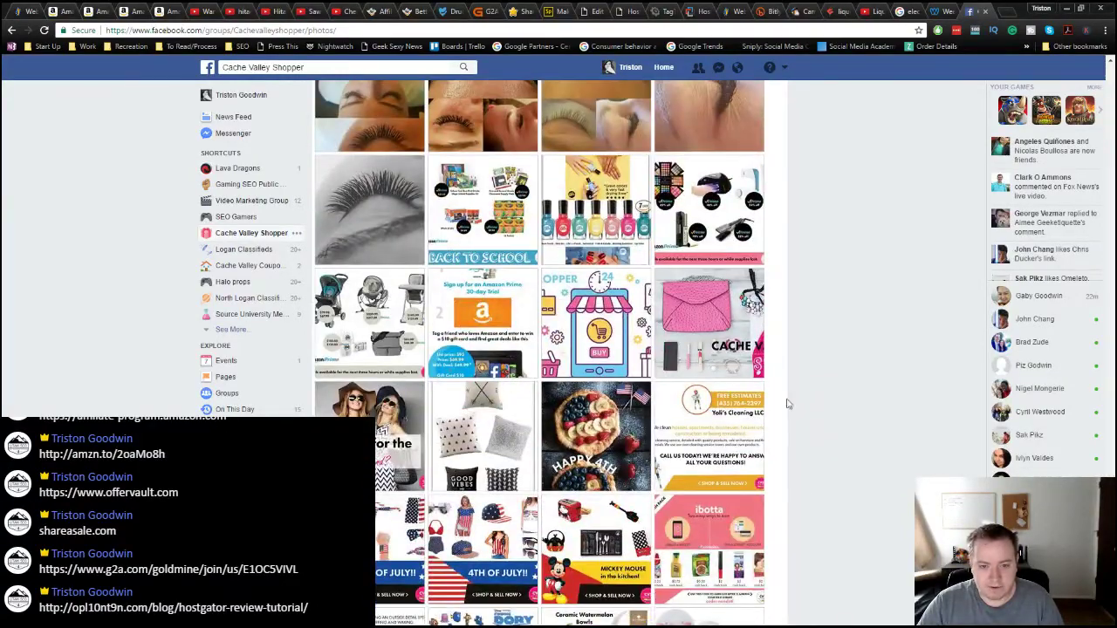
pyautogui.click(489, 211)
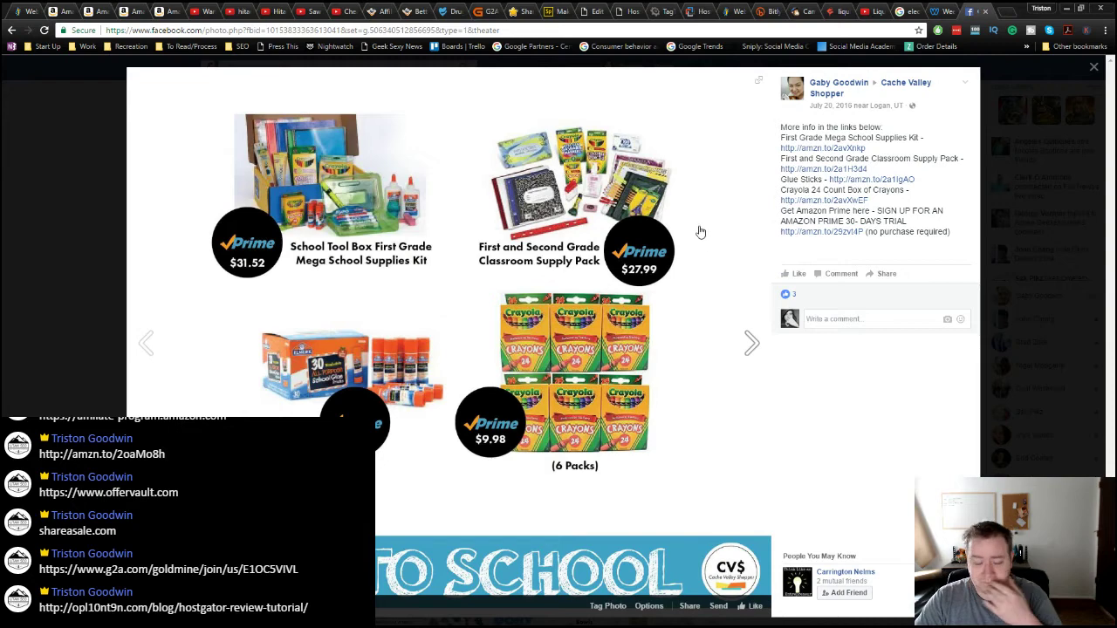
# Step: Close the Back to School photo, then view and close the Amazon Prime trial photo post
pyautogui.click(63, 144)
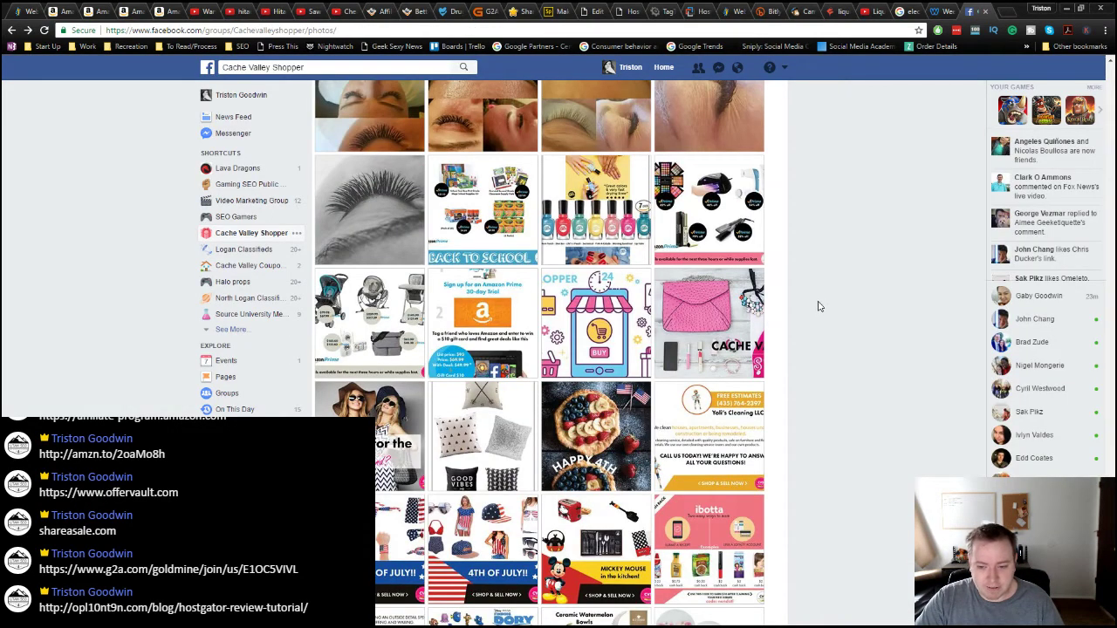
pyautogui.click(502, 309)
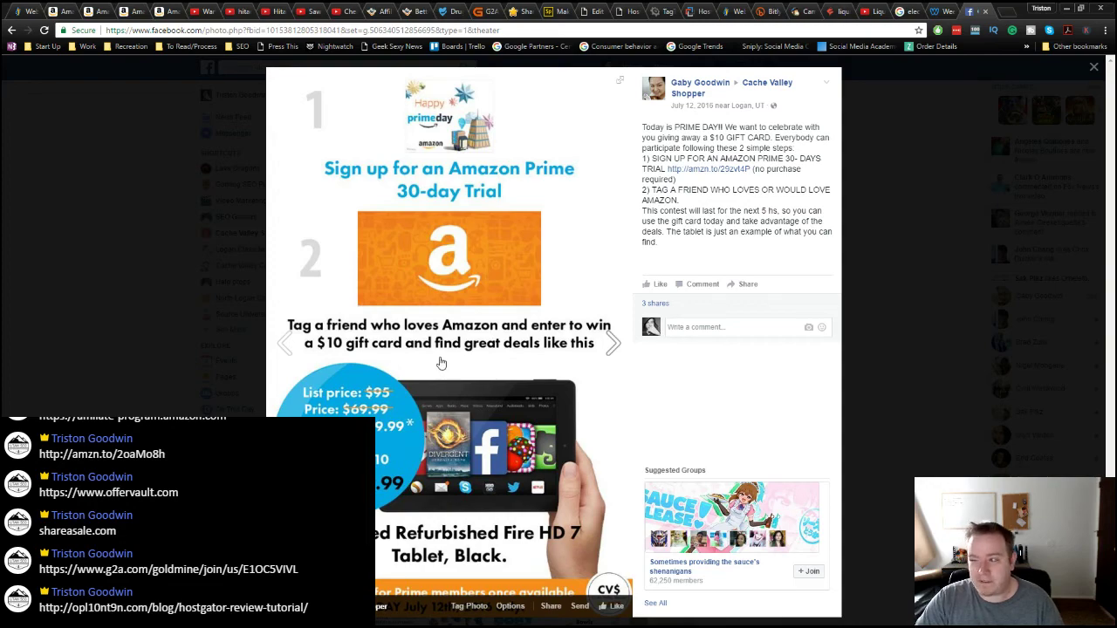
pyautogui.click(212, 342)
# Step: View the Finding Dory pool party post twice, then return to the Hitachi TVs Review video
pyautogui.scroll(5, 856, 411)
pyautogui.scroll(-8, 856, 411)
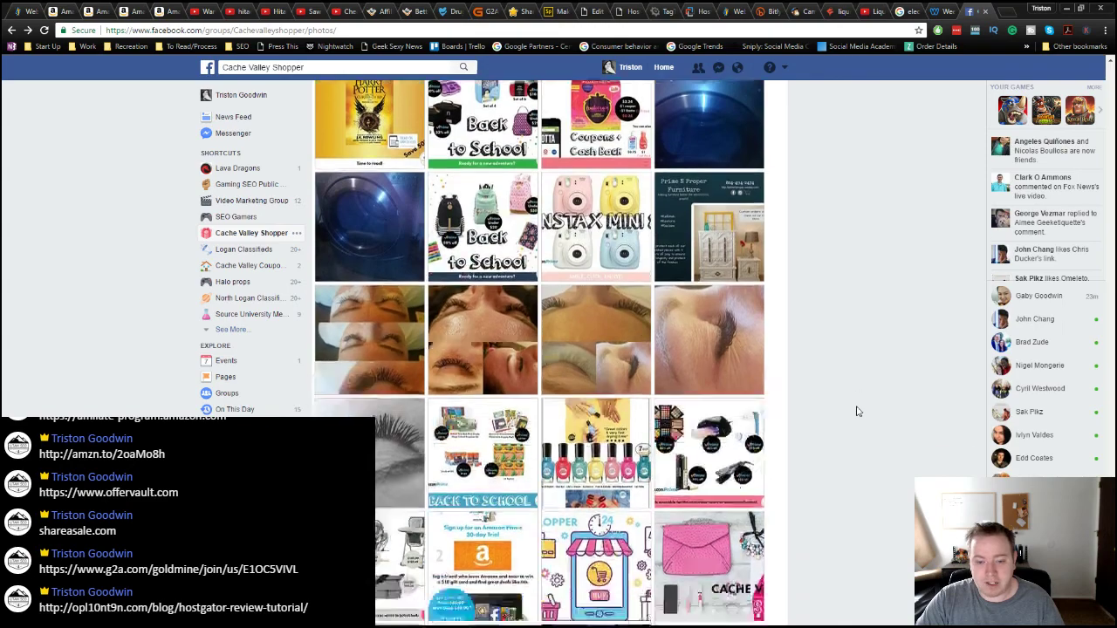
pyautogui.scroll(-3, 856, 411)
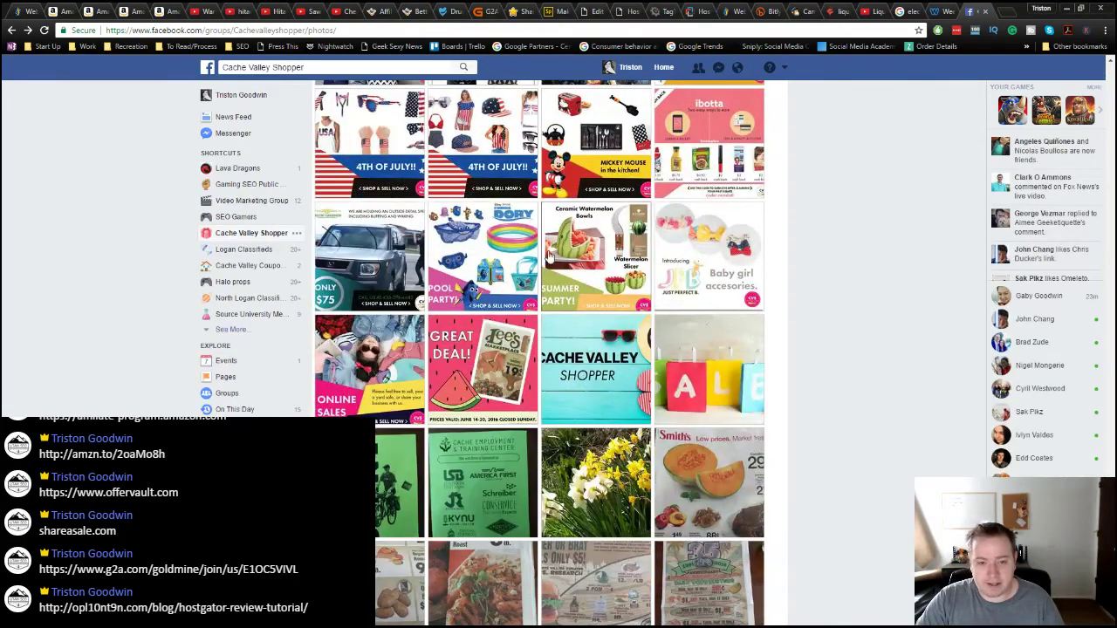
pyautogui.click(479, 297)
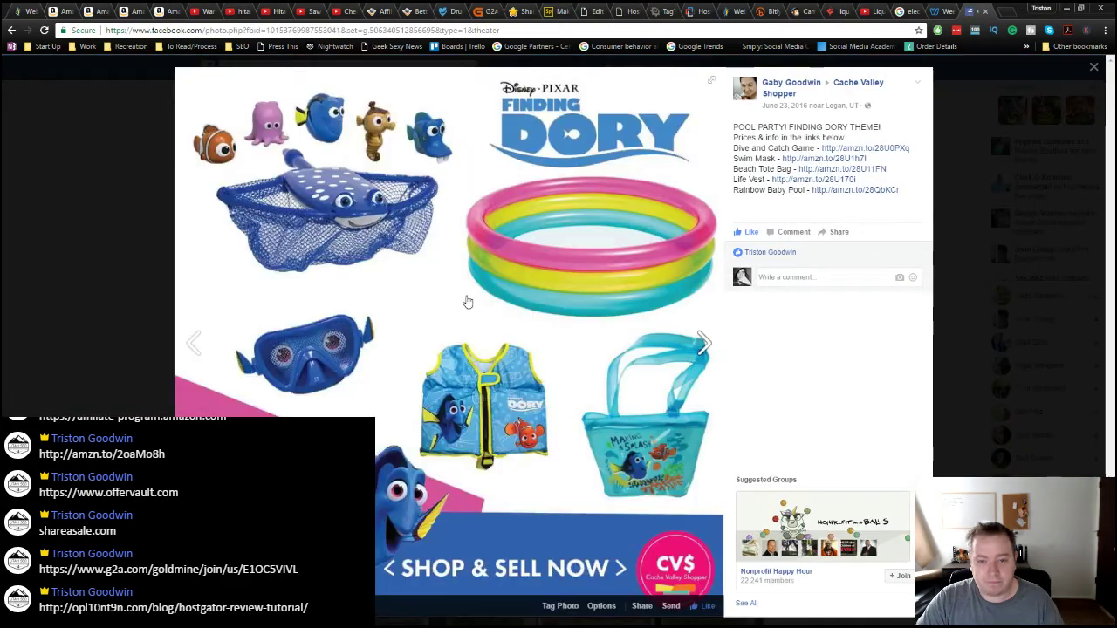
pyautogui.click(108, 284)
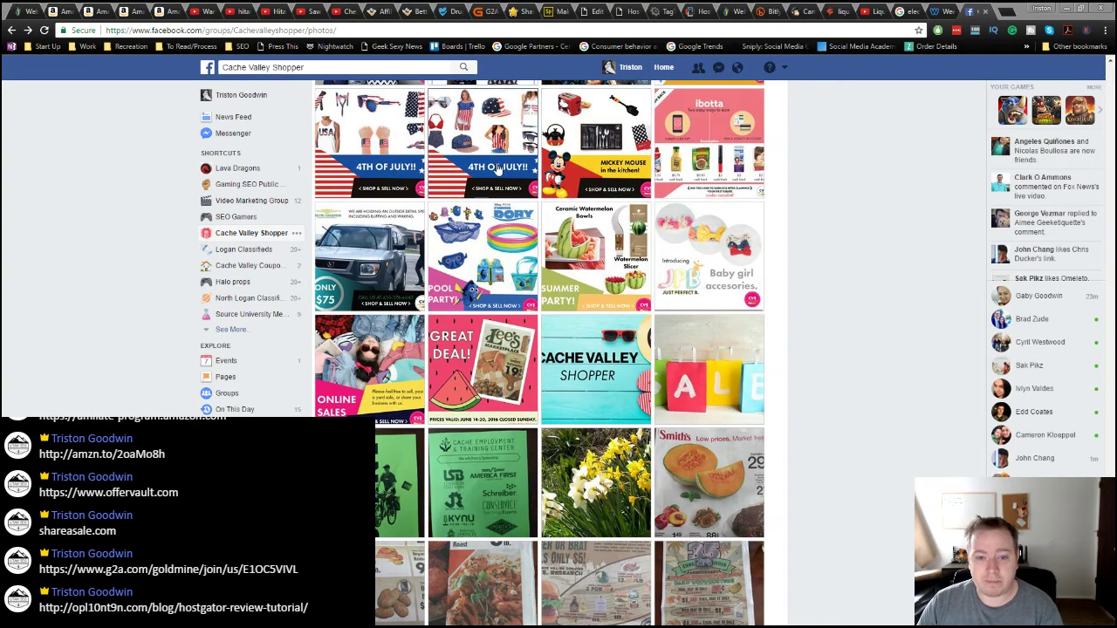
pyautogui.scroll(1, 516, 303)
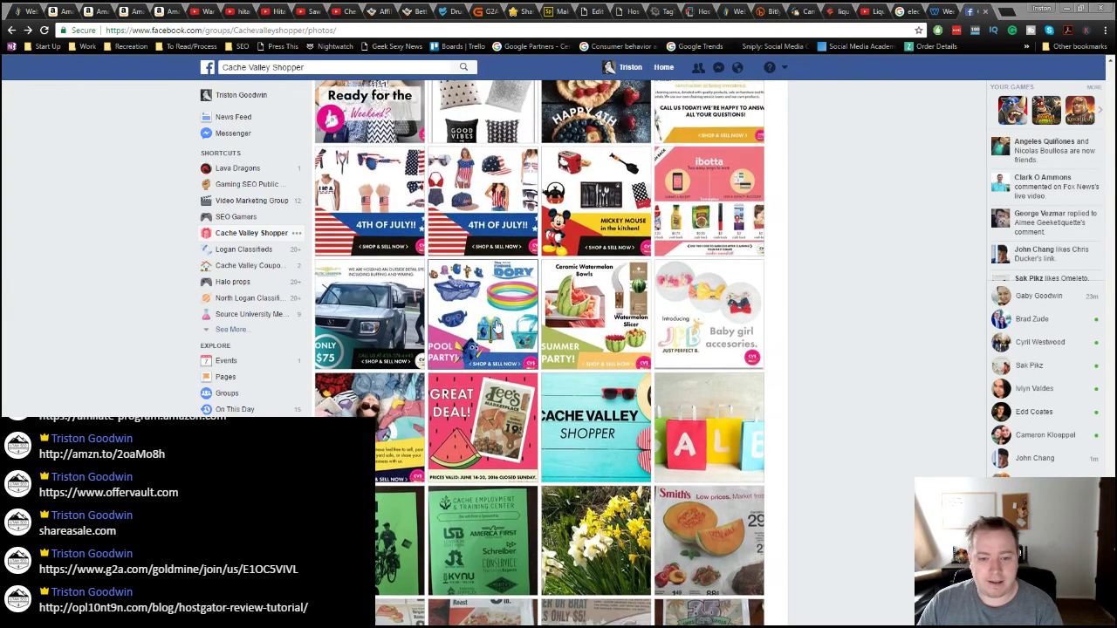
pyautogui.click(503, 306)
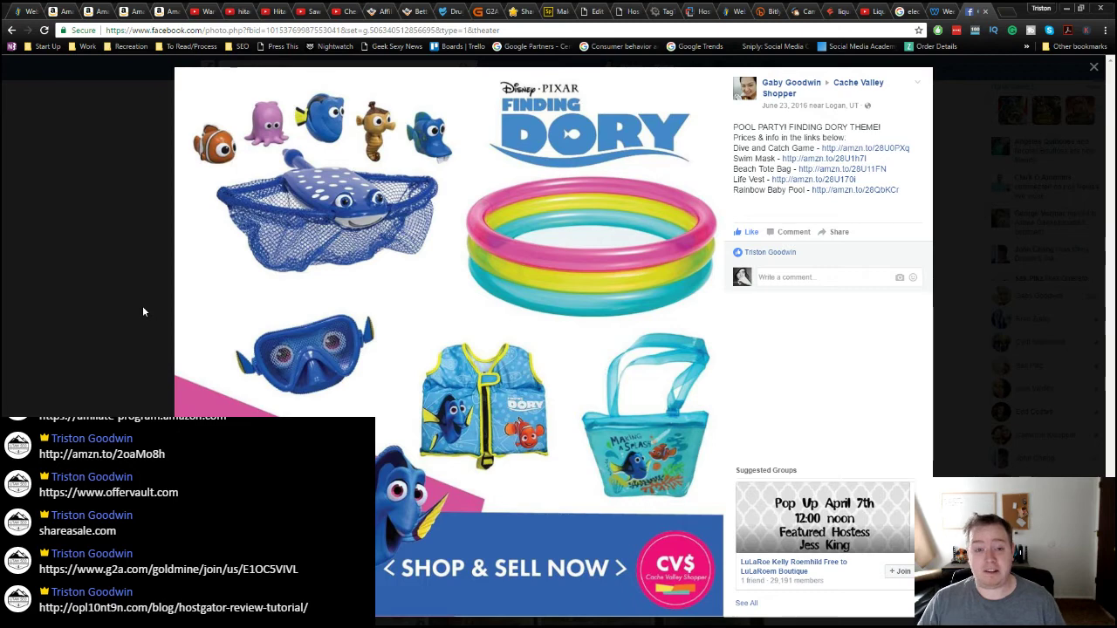
pyautogui.click(96, 237)
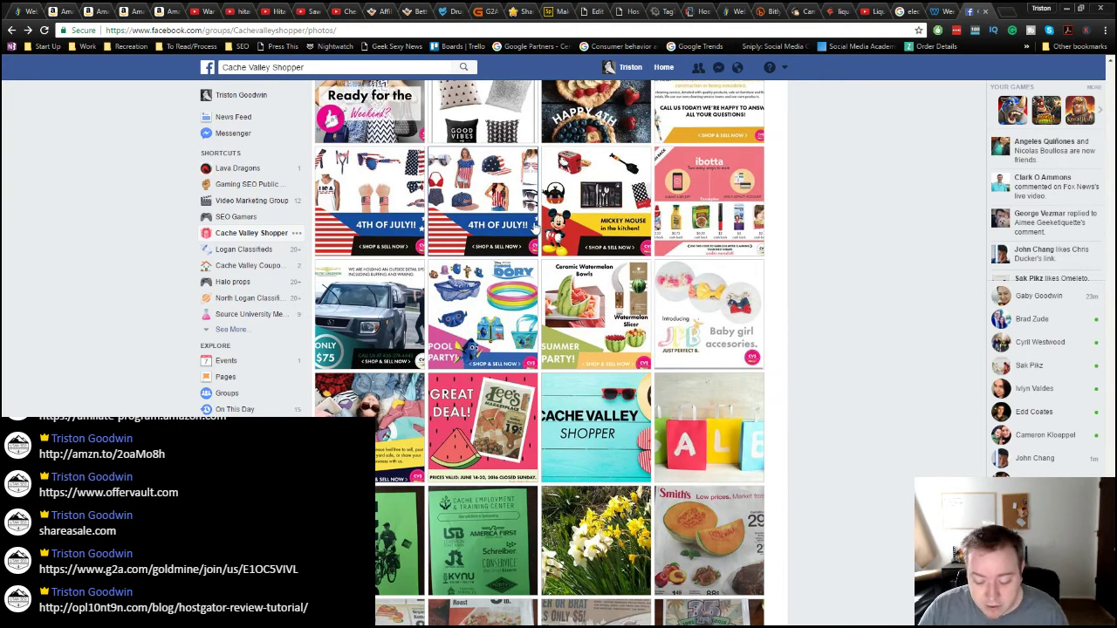
pyautogui.click(272, 13)
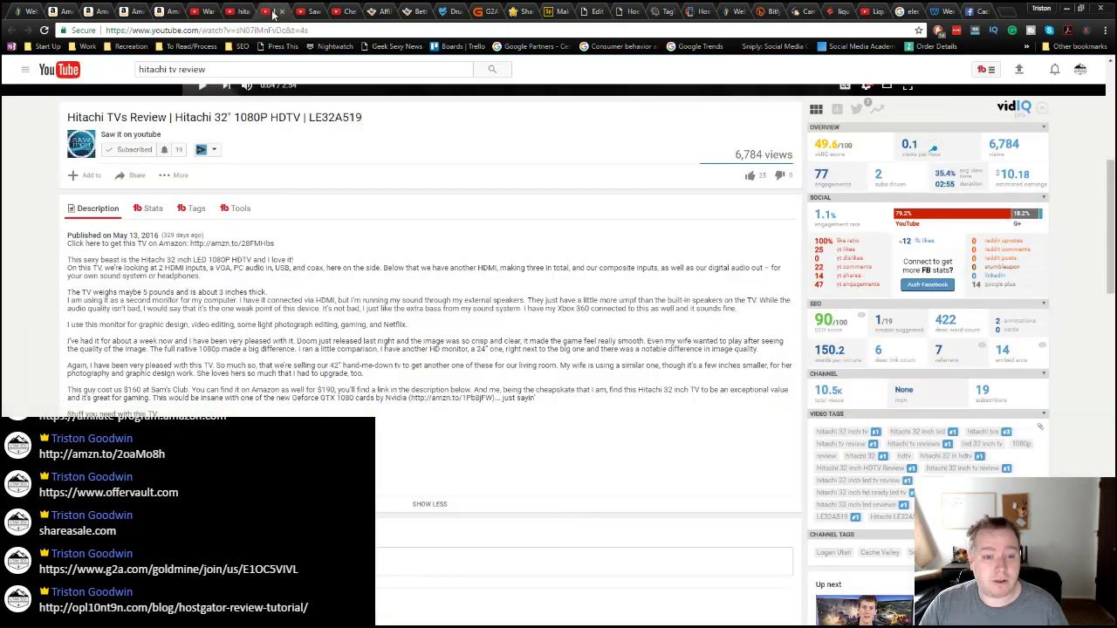
# Step: Browse the Saw it on youtube channel's earlier uploads, then move to Adobe Spark My Projects
pyautogui.click(241, 12)
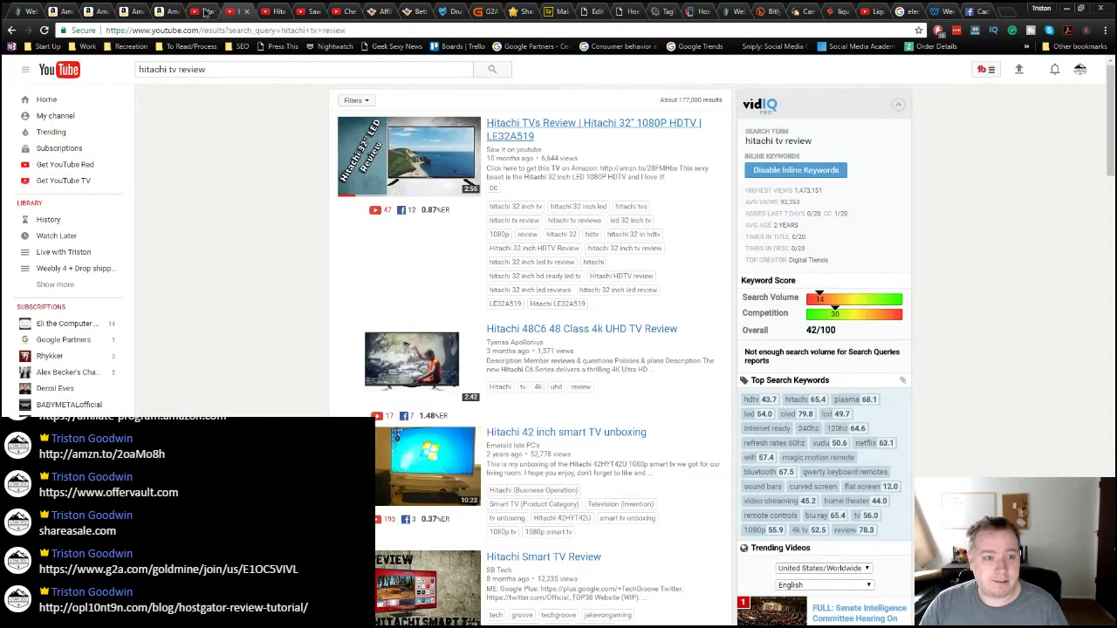
pyautogui.click(206, 11)
pyautogui.click(306, 11)
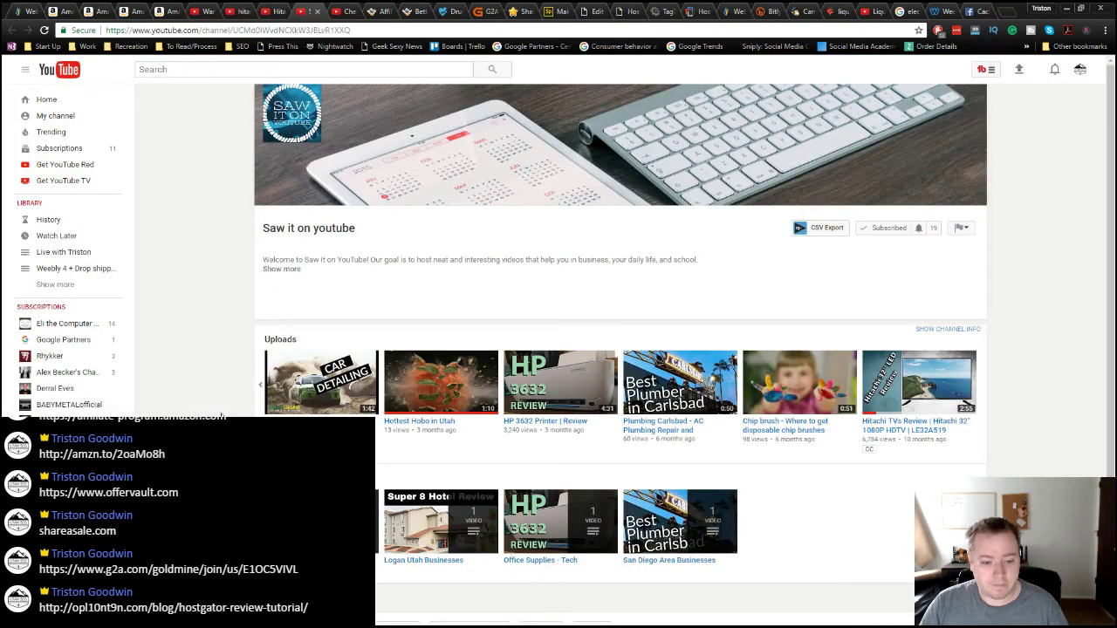
pyautogui.click(254, 389)
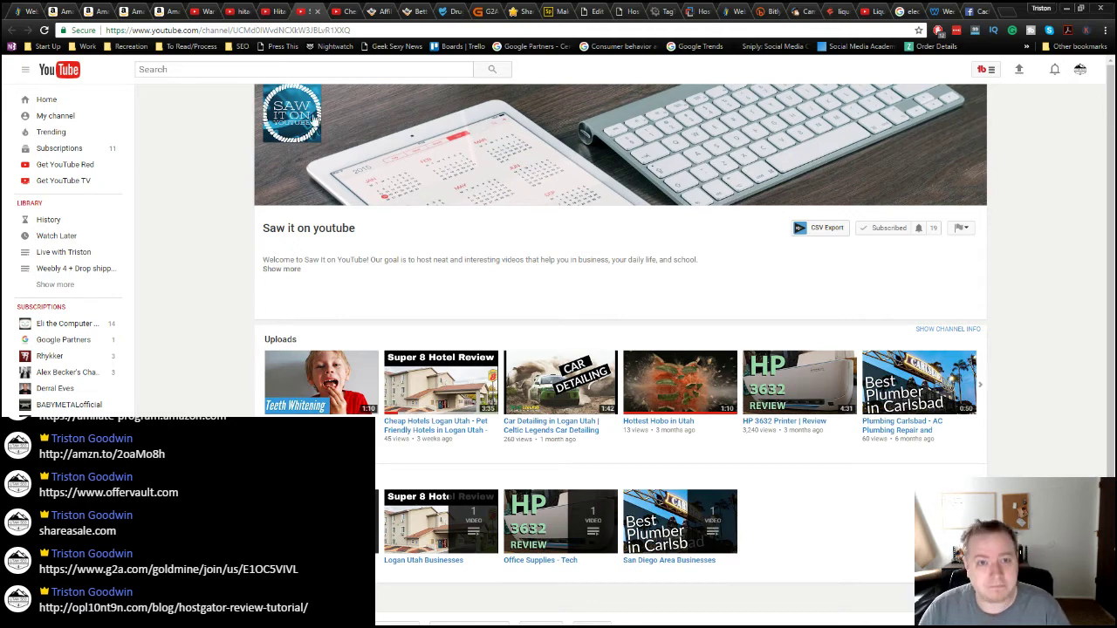
pyautogui.click(555, 13)
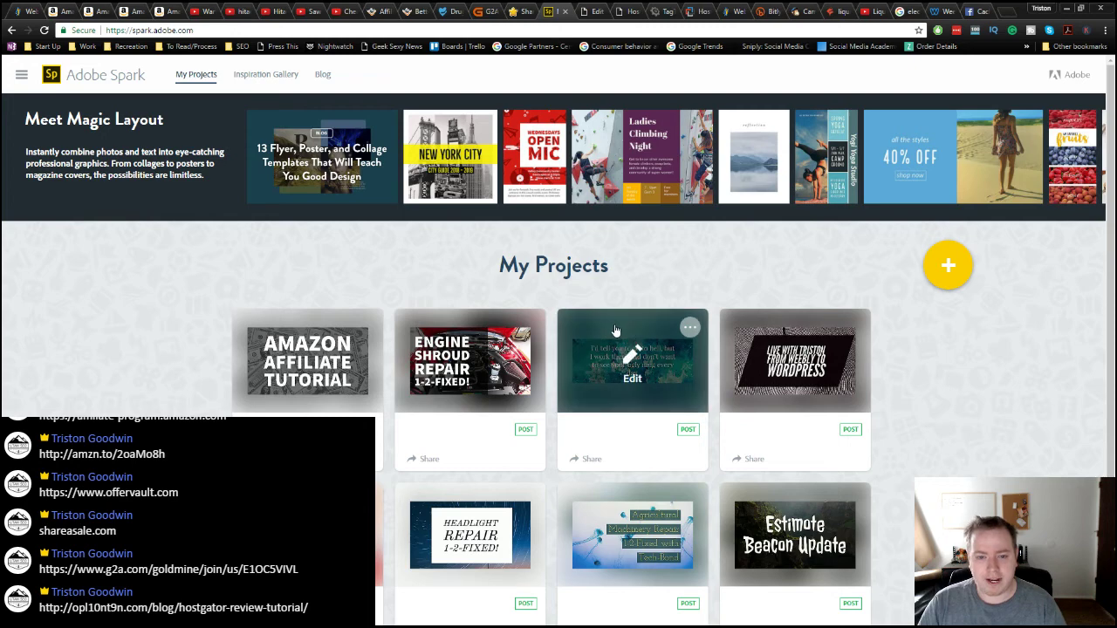
# Step: Start a new Adobe Spark Video project, then switch to the YouTube shirt video
pyautogui.click(948, 265)
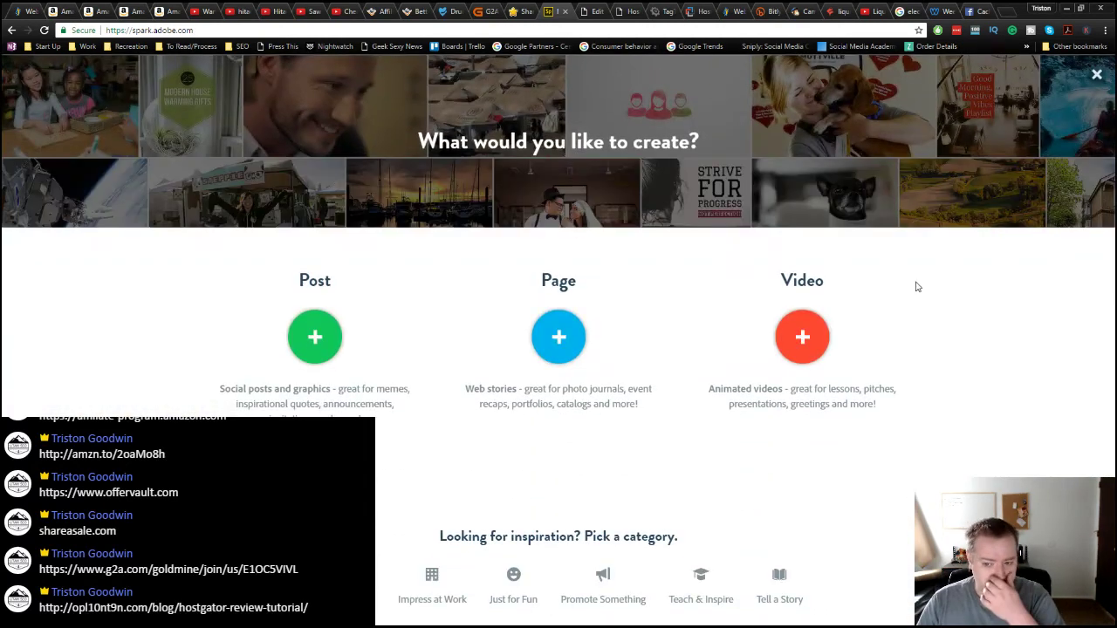
pyautogui.click(801, 339)
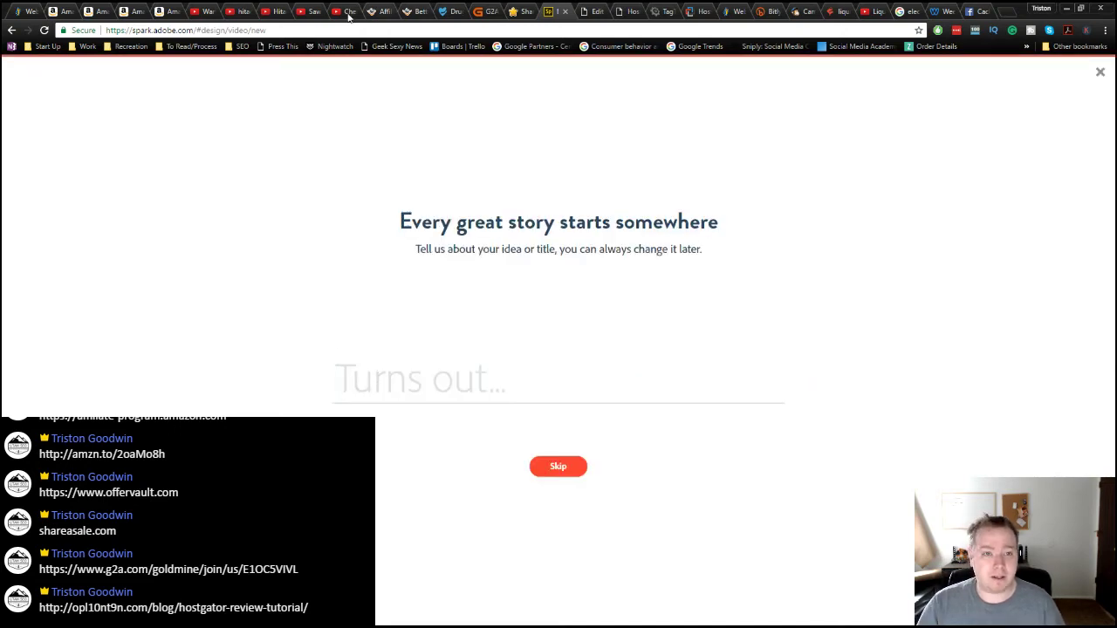
pyautogui.click(207, 16)
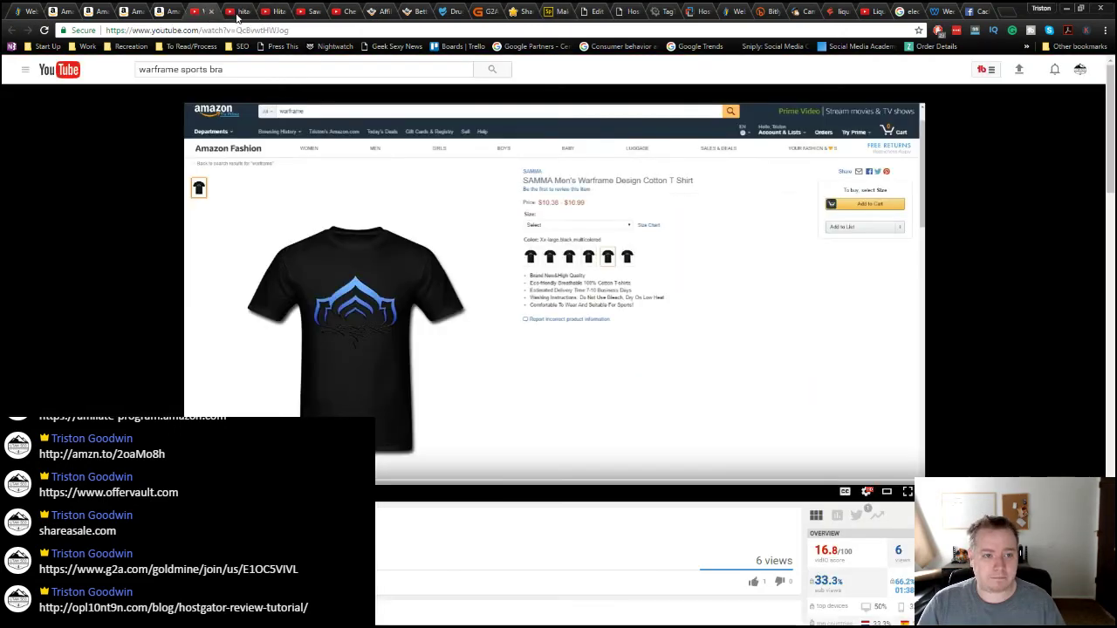
# Step: Revisit the hitachi tv review results and the Saw it on youtube channel's later uploads
pyautogui.click(238, 11)
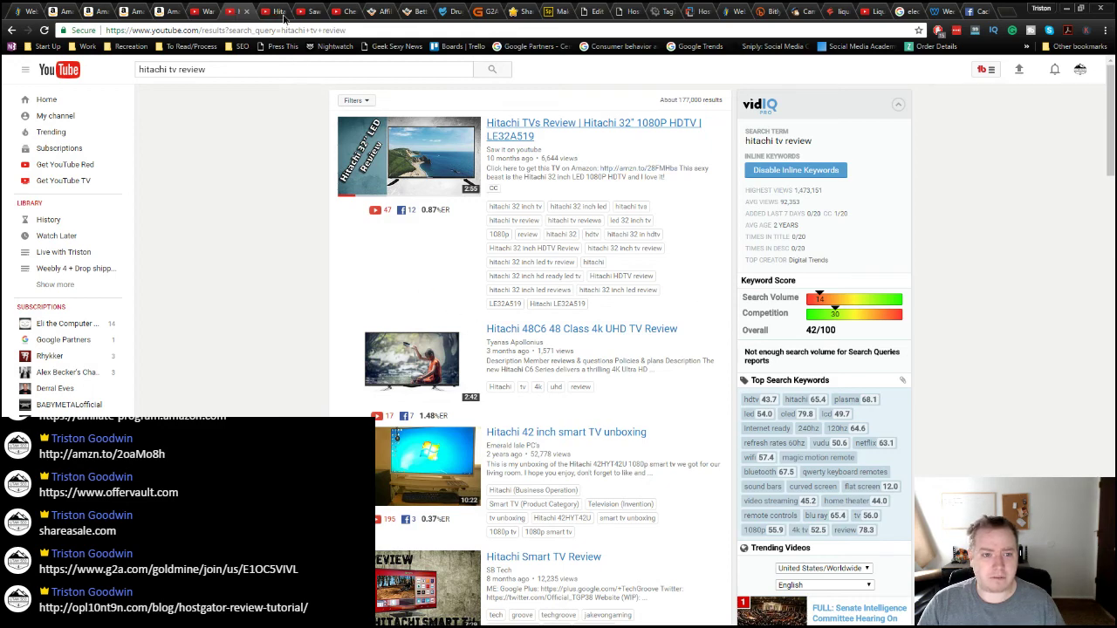
pyautogui.hotkey('ctrl', 'Tab')
pyautogui.hotkey('ctrl', 'Tab')
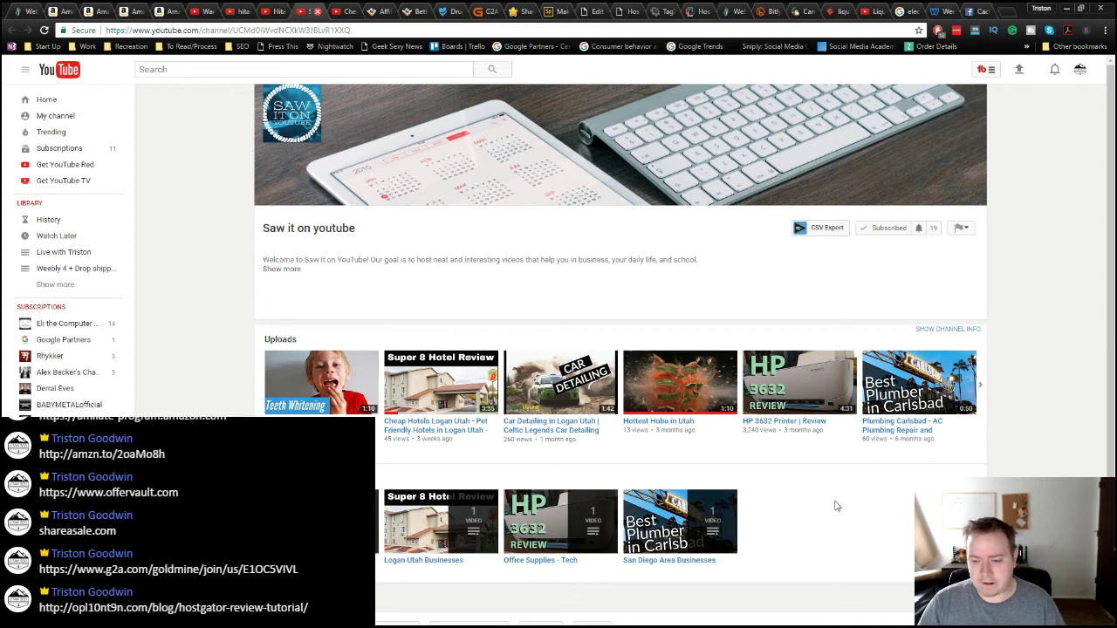
pyautogui.click(983, 384)
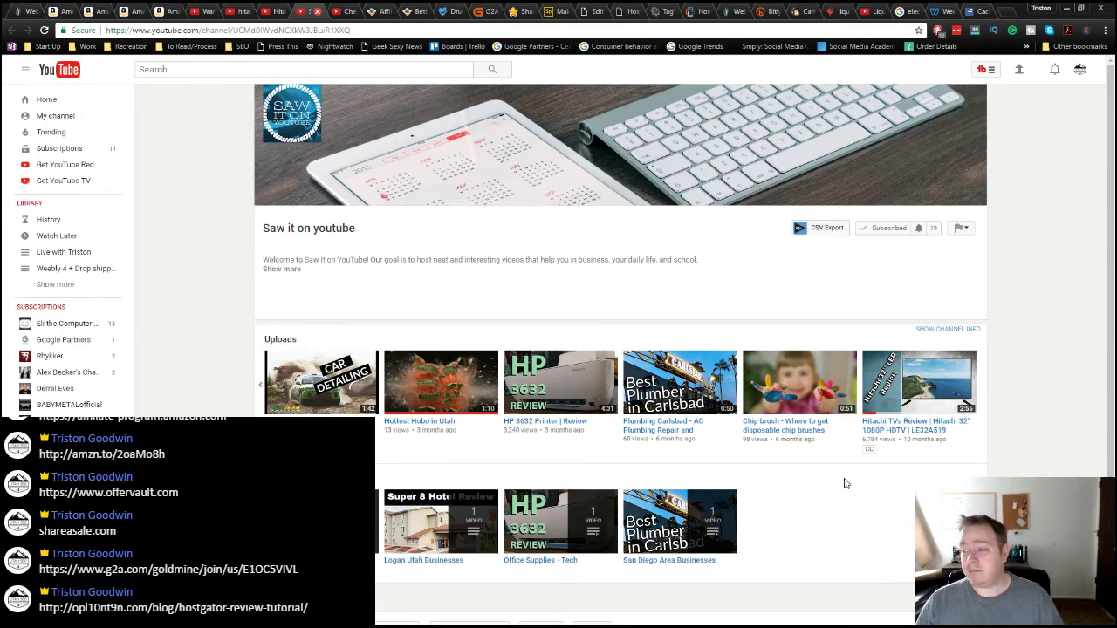
pyautogui.click(555, 11)
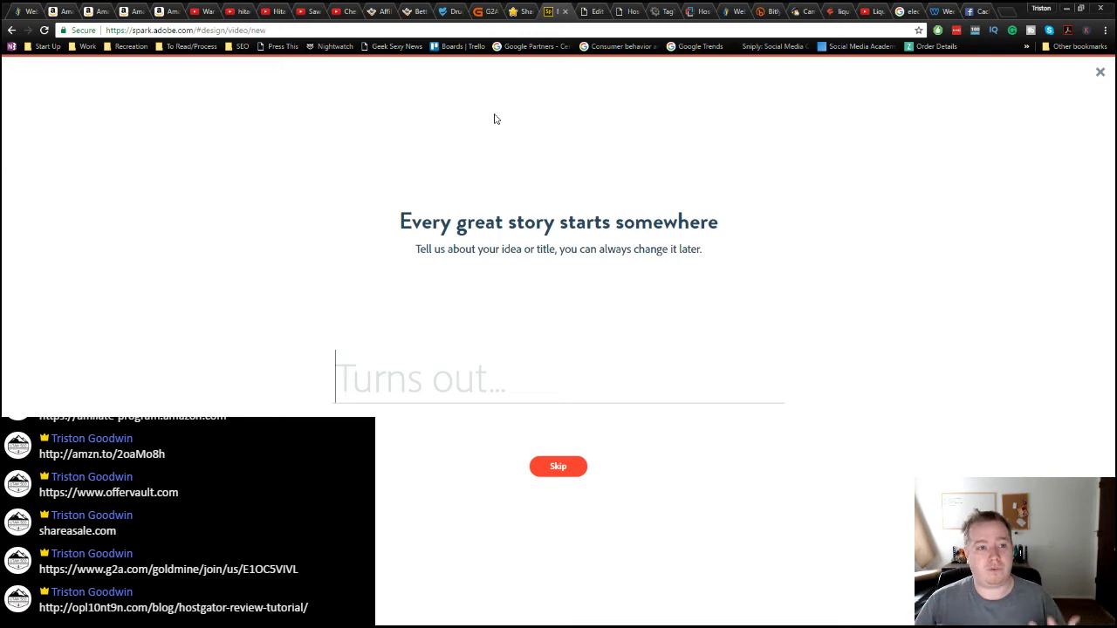
# Step: Leave the blank Adobe Spark title prompt for the KWFinder liquid electrical tape results
pyautogui.click(838, 11)
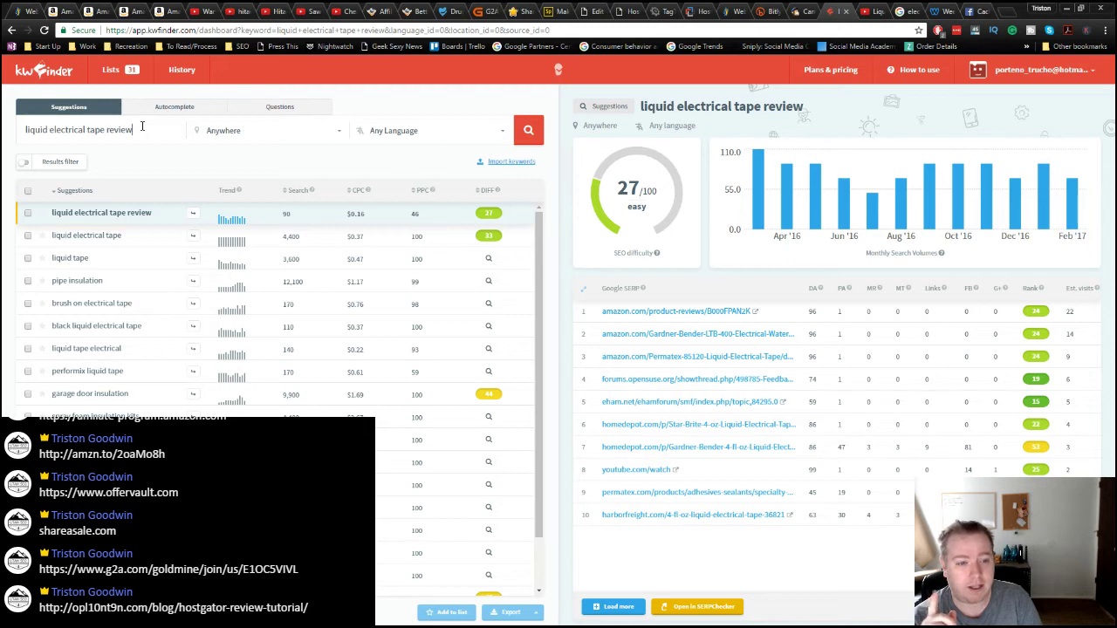
# Step: Load the liquid tape analysis: SEO difficulty 32/100 and 3,600 monthly searches
pyautogui.click(99, 242)
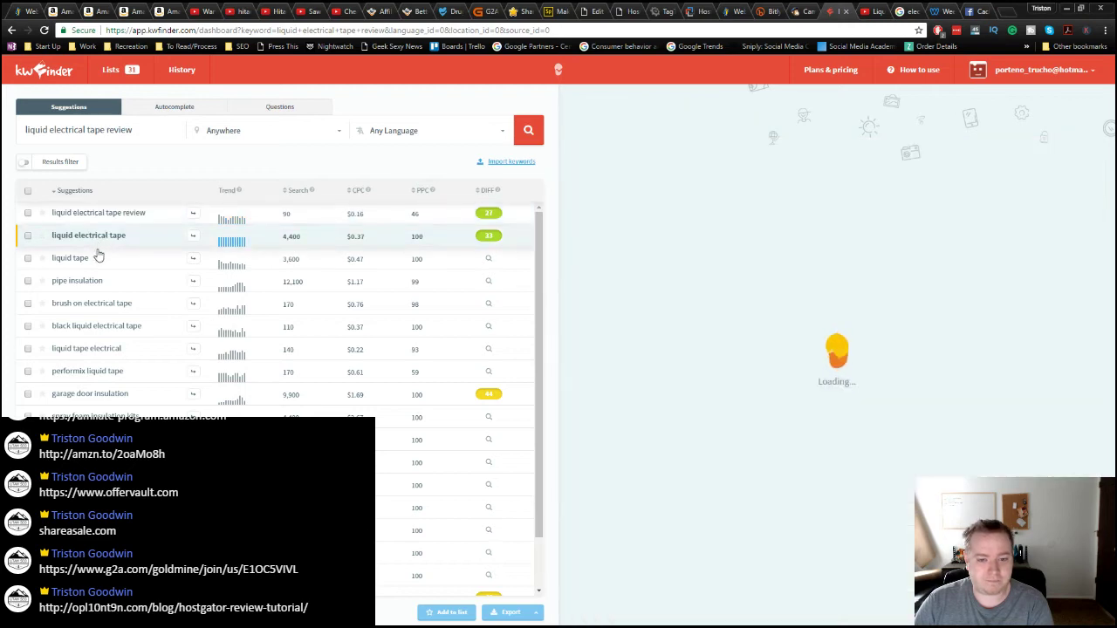
pyautogui.click(99, 260)
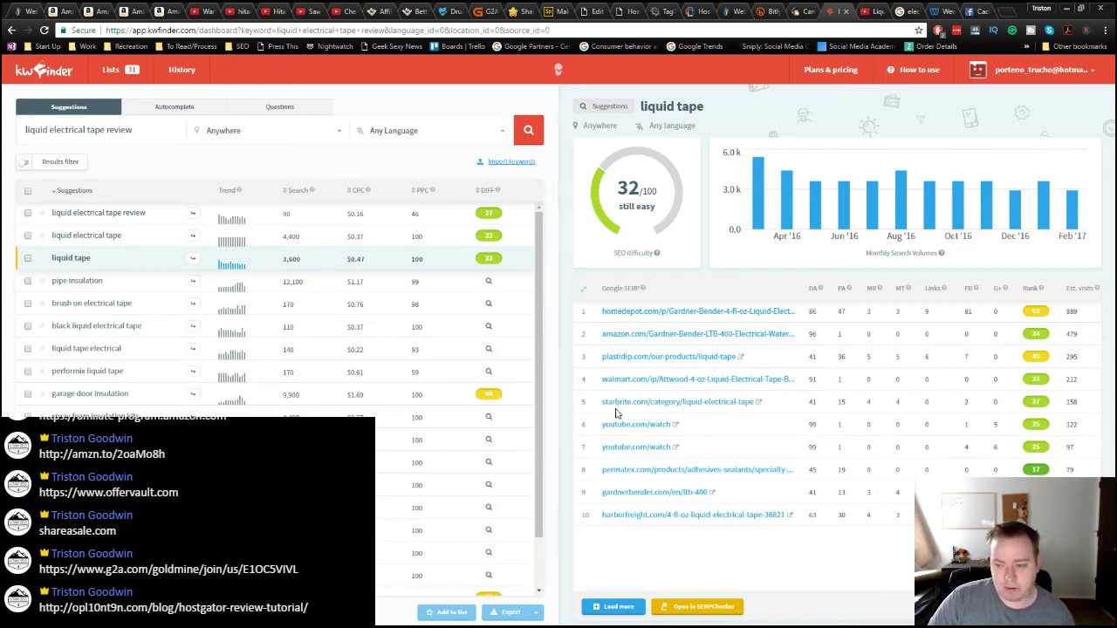
pyautogui.doubleClick(1070, 447)
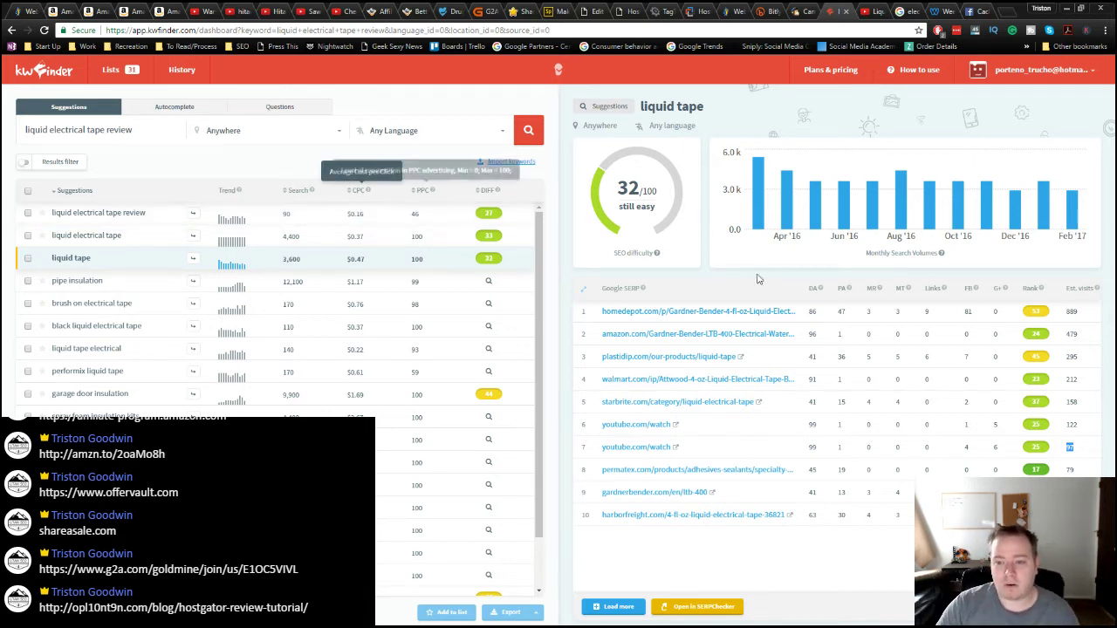
pyautogui.doubleClick(810, 311)
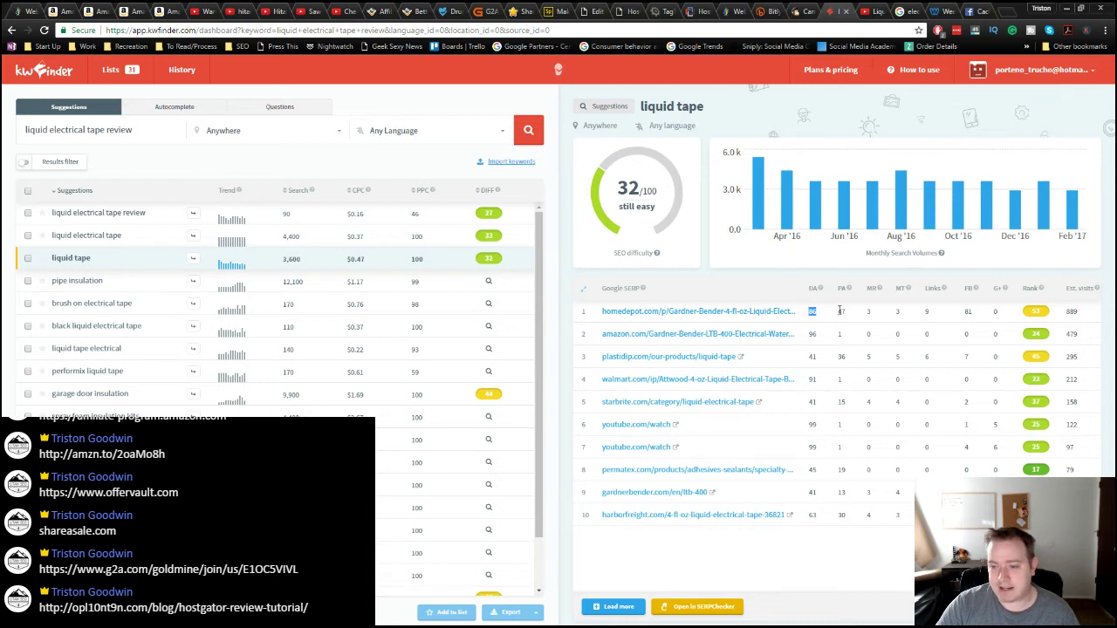
pyautogui.click(841, 312)
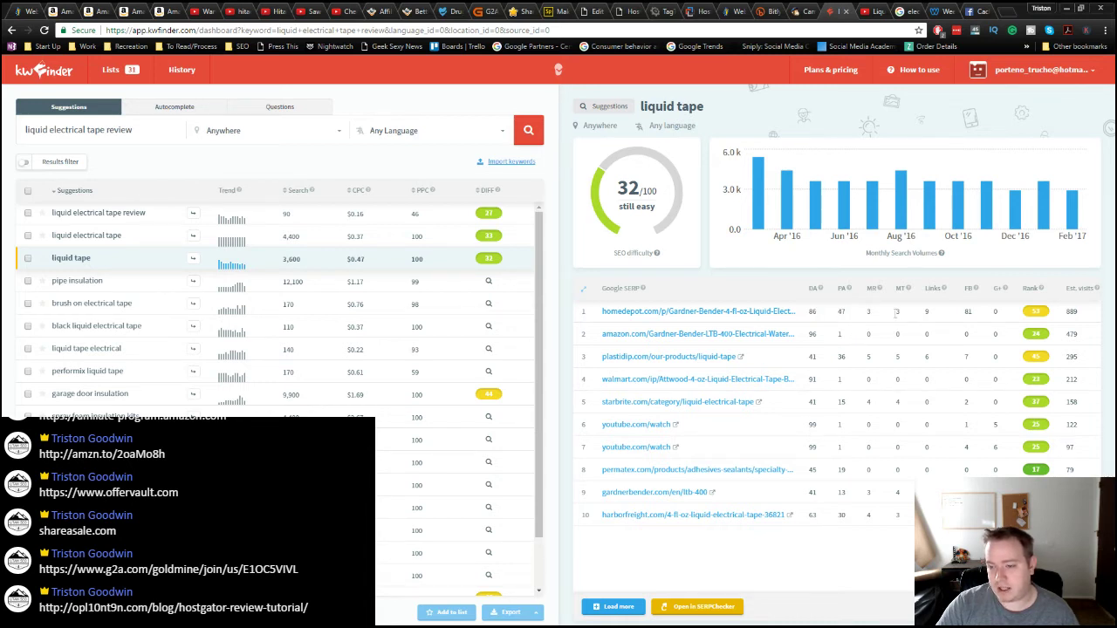
pyautogui.doubleClick(966, 311)
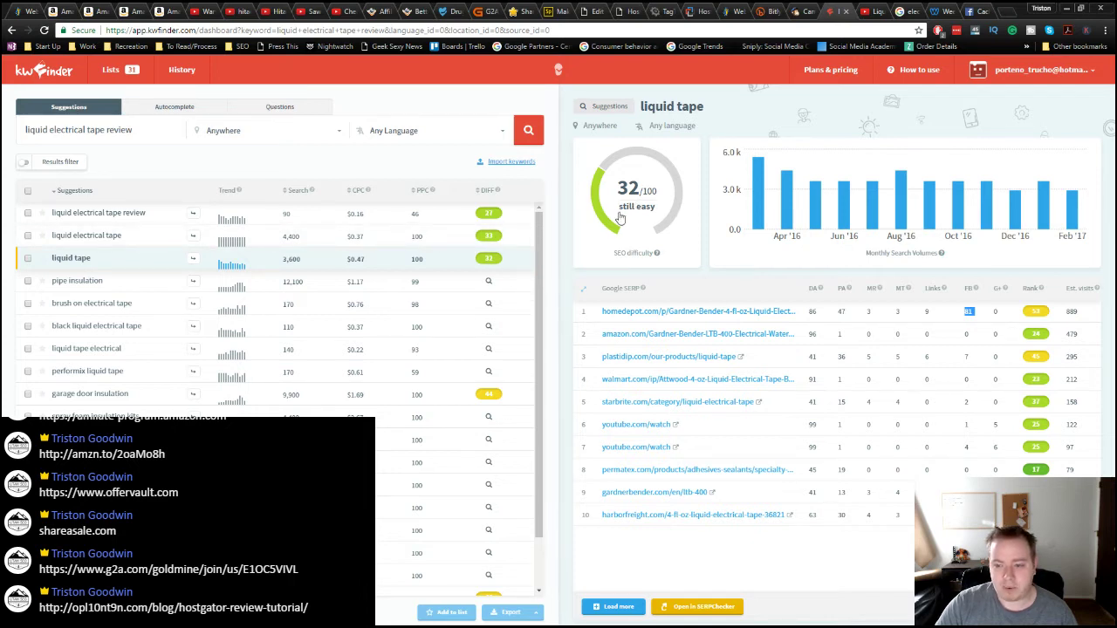
pyautogui.moveTo(658, 250)
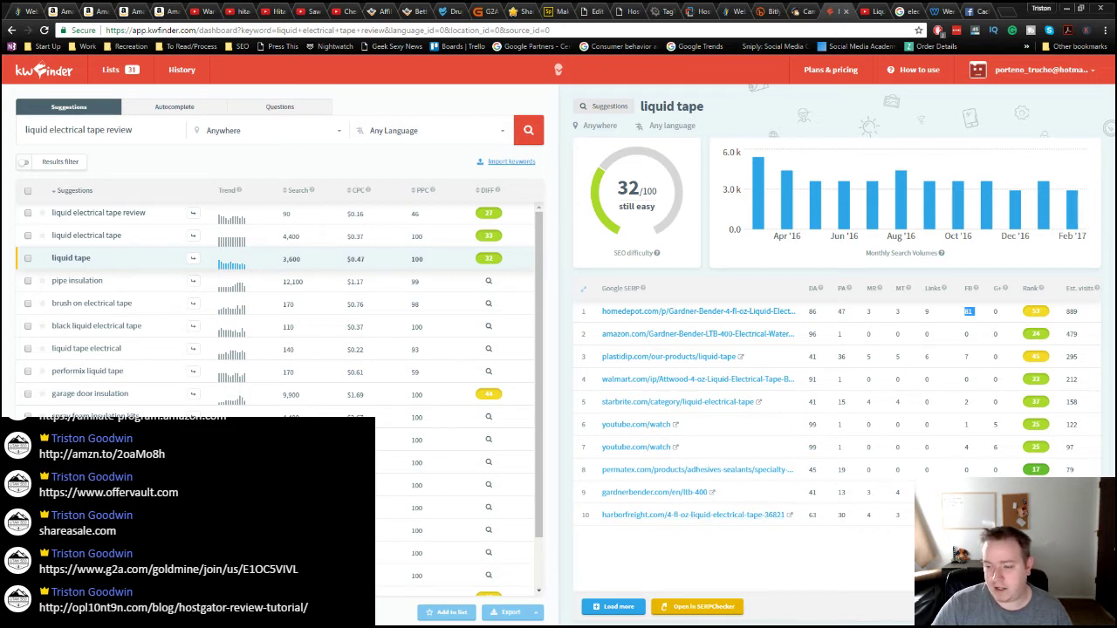
pyautogui.click(969, 312)
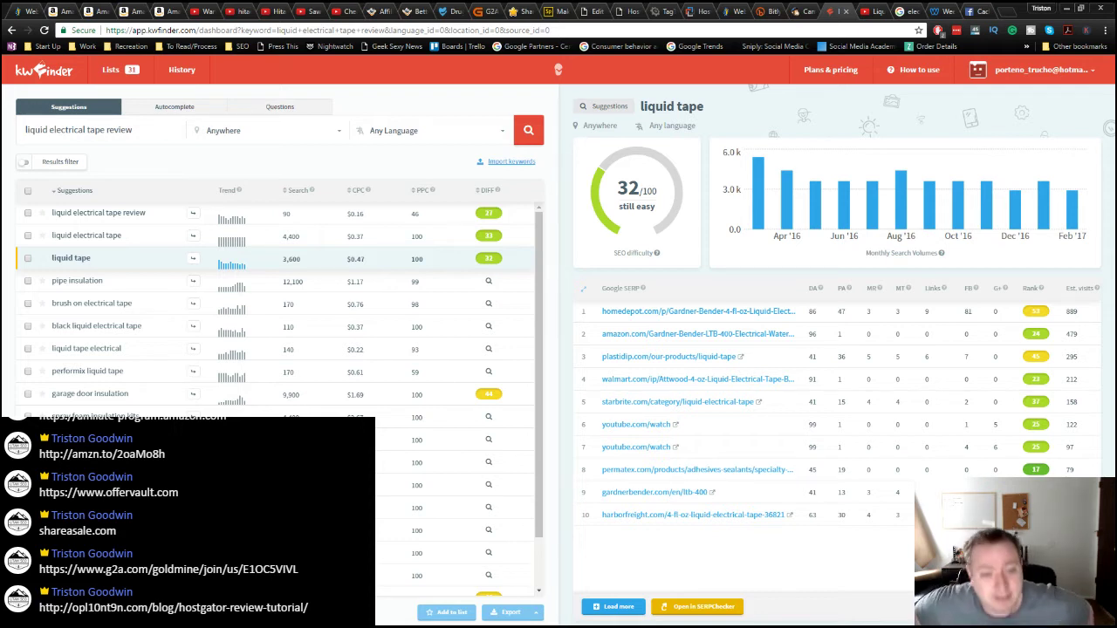
# Step: Search KWFinder for 'drug rehab logan utah', rated SEO difficulty 22/100 (easy)
pyautogui.tripleClick(114, 131)
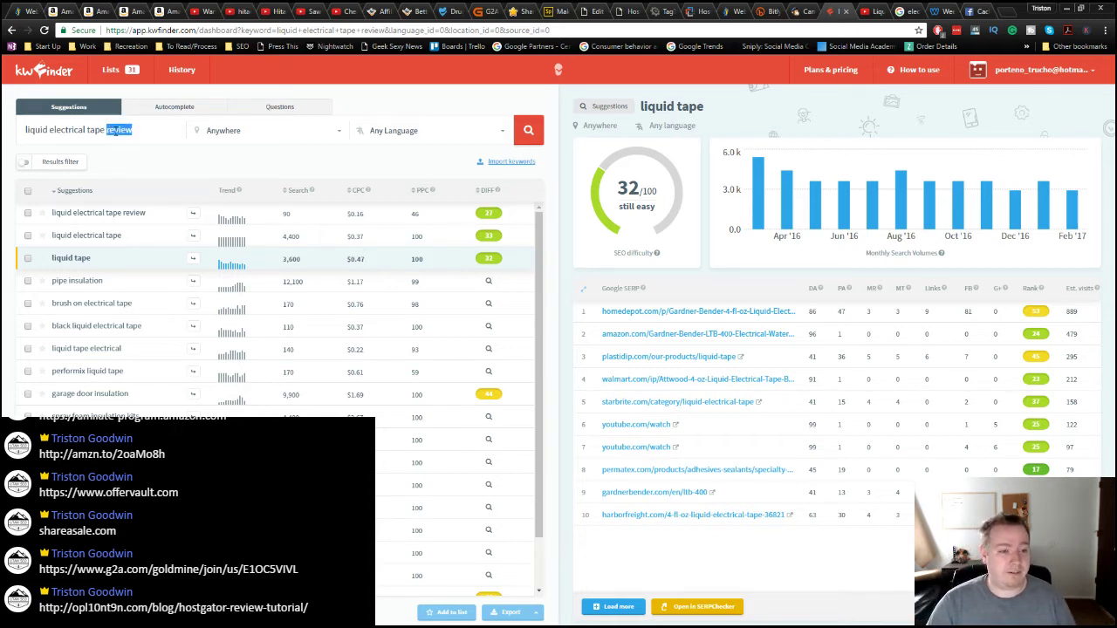
pyautogui.write('rehabd')
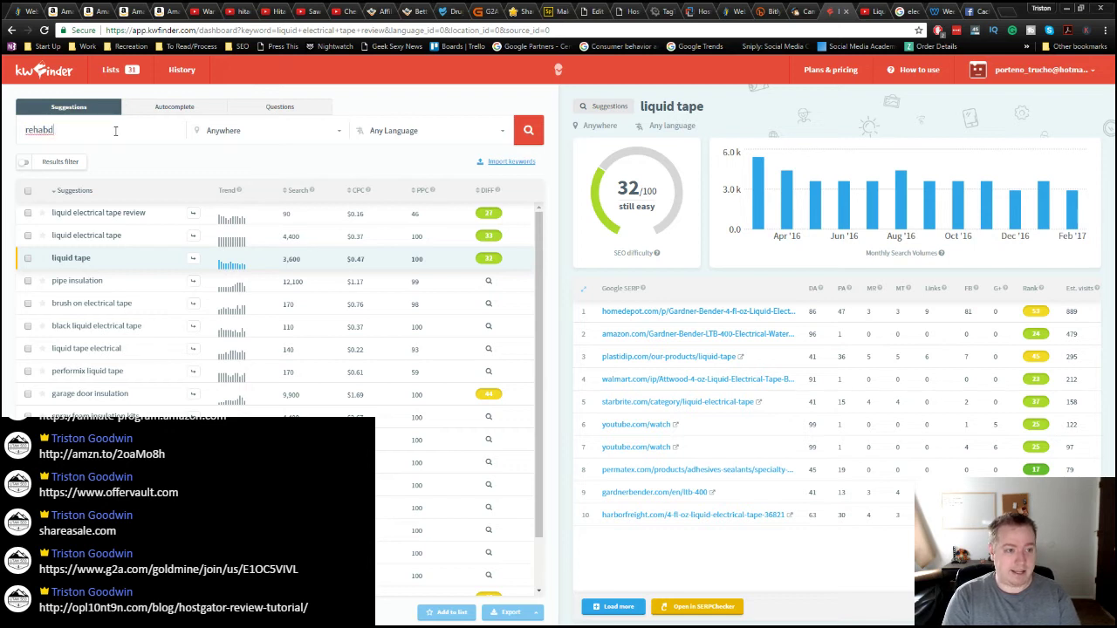
pyautogui.press('BackSpace')
pyautogui.press('BackSpace')
pyautogui.write('d')
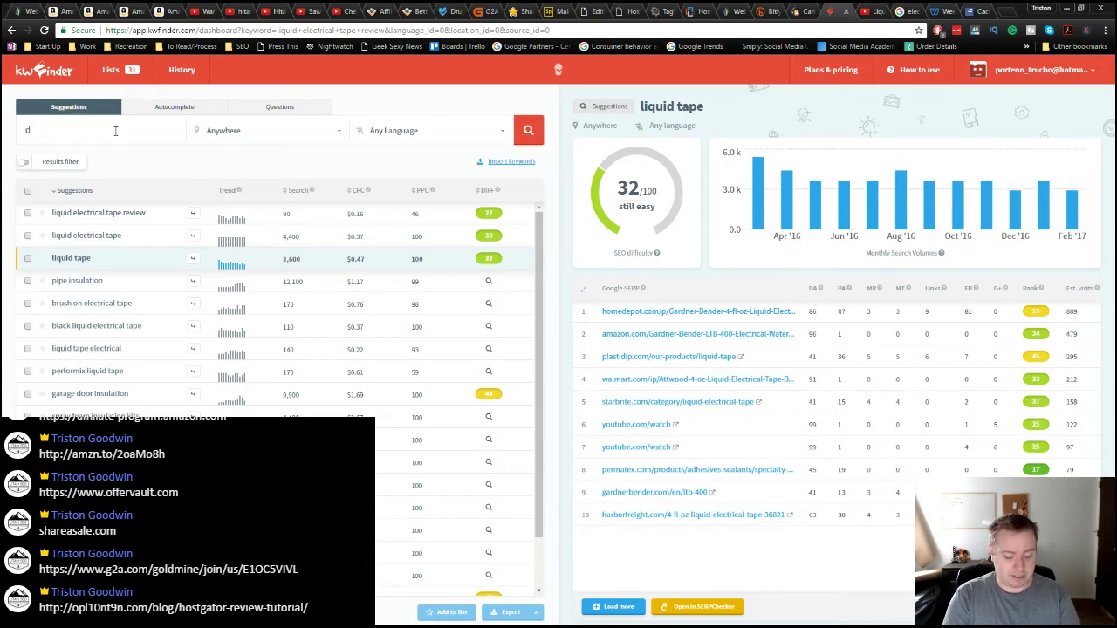
pyautogui.write('rug rehab log')
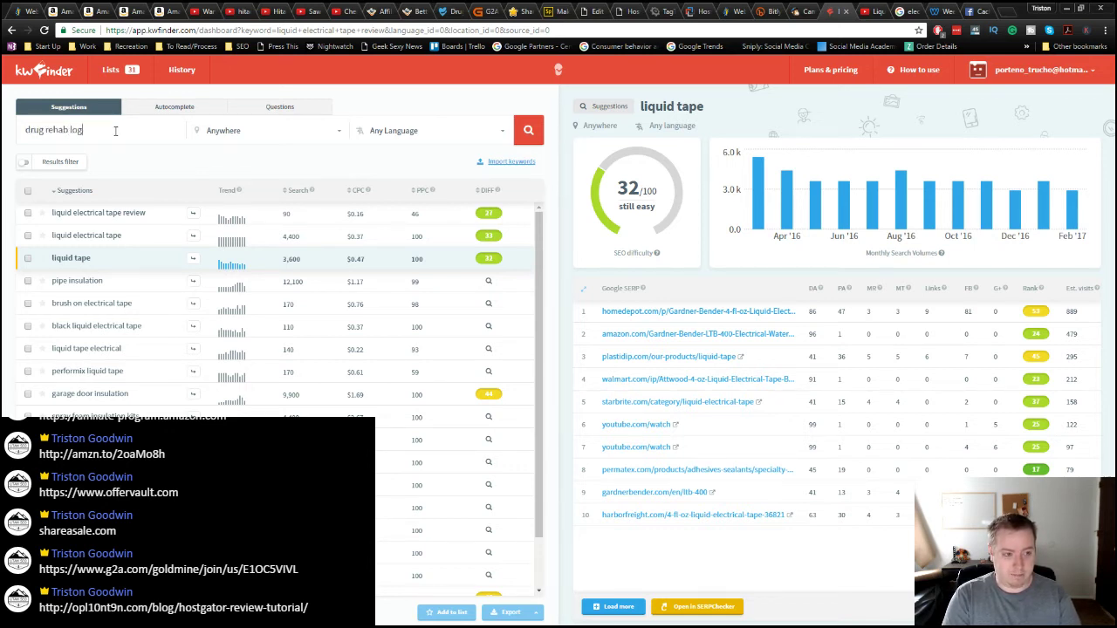
pyautogui.write('an utah')
pyautogui.press('Return')
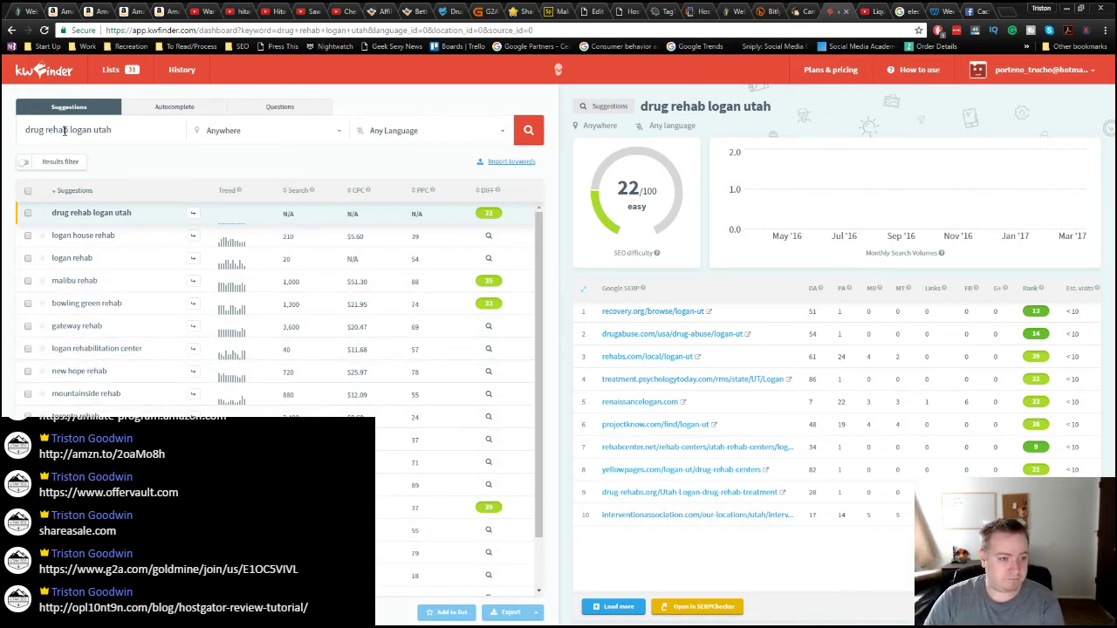
pyautogui.doubleClick(28, 129)
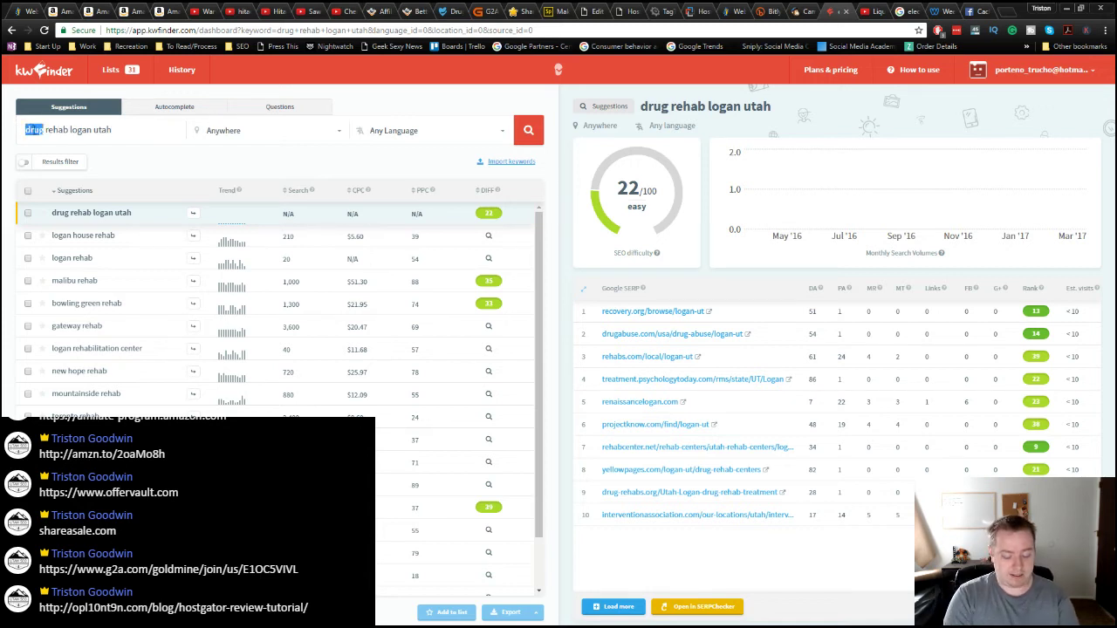
# Step: Try the 'alcohol rehab logan utah' and 'drinking rehab logan utah' keyword variants
pyautogui.write('ach')
pyautogui.write('ohol')
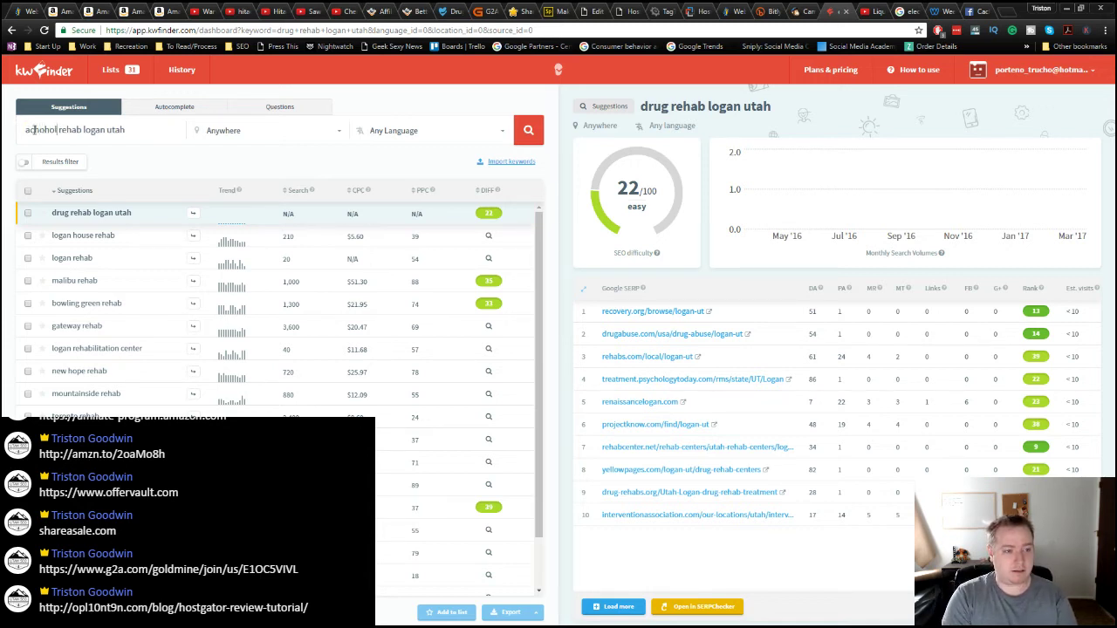
pyautogui.press('Return')
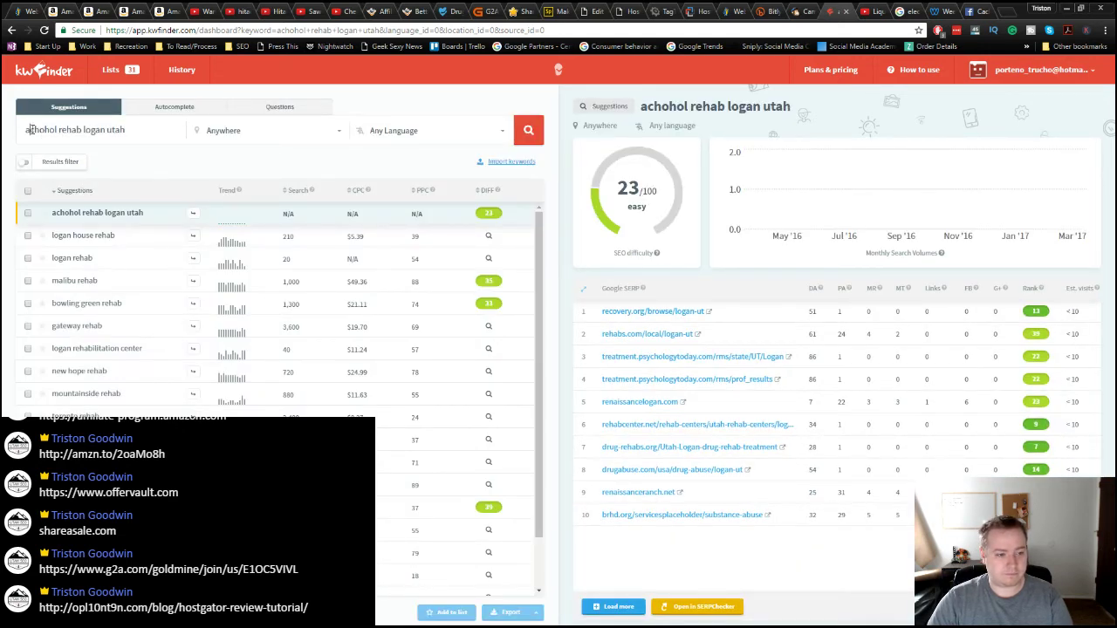
pyautogui.write('i')
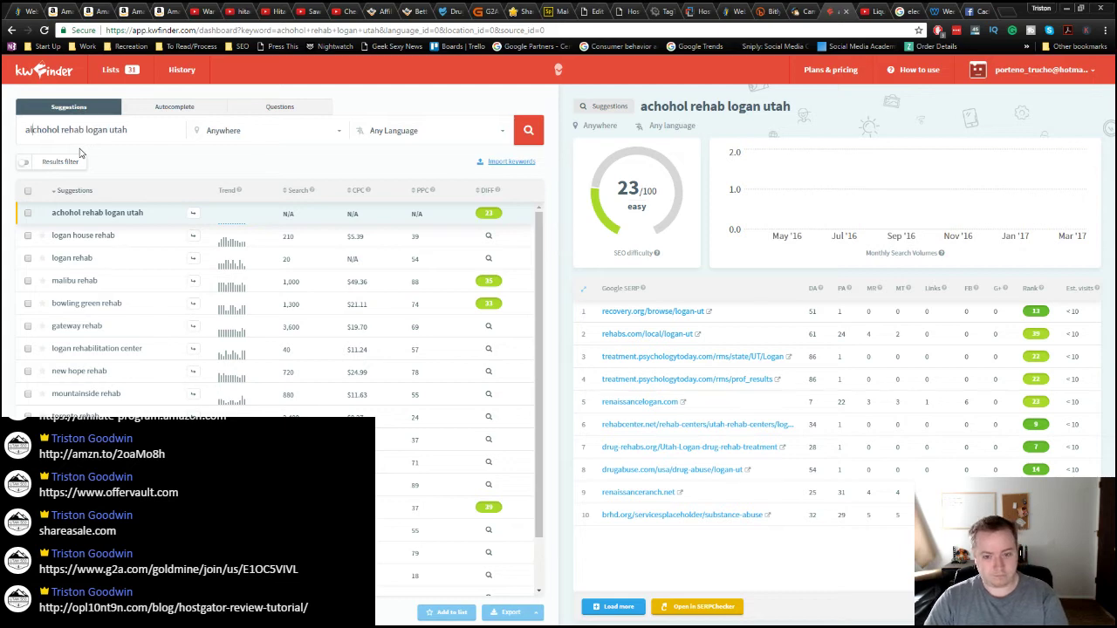
pyautogui.press('Return')
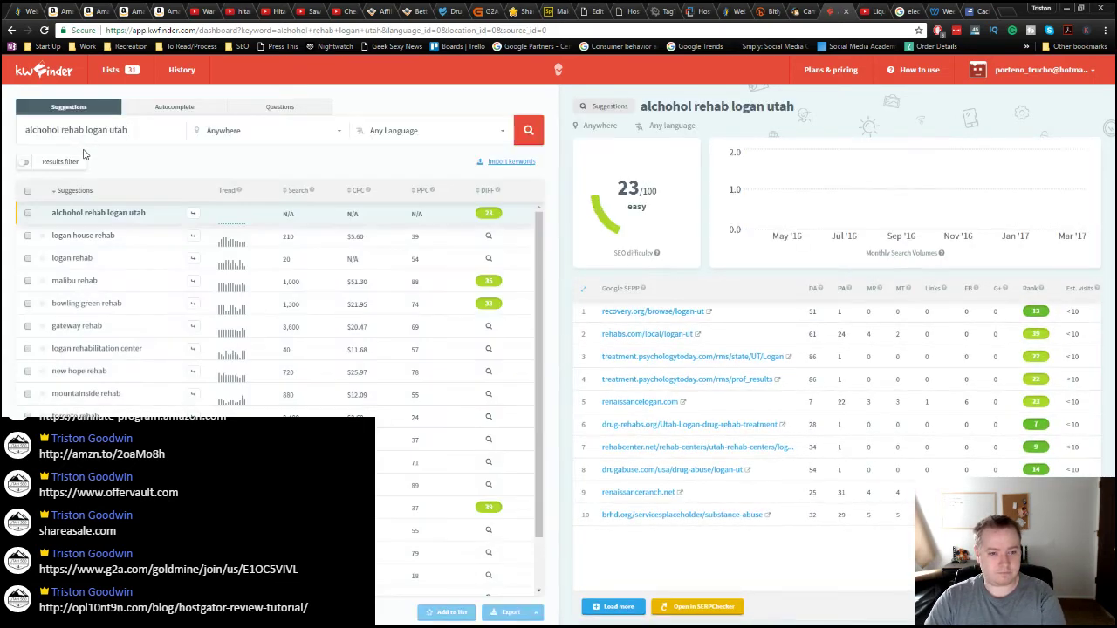
pyautogui.doubleClick(40, 129)
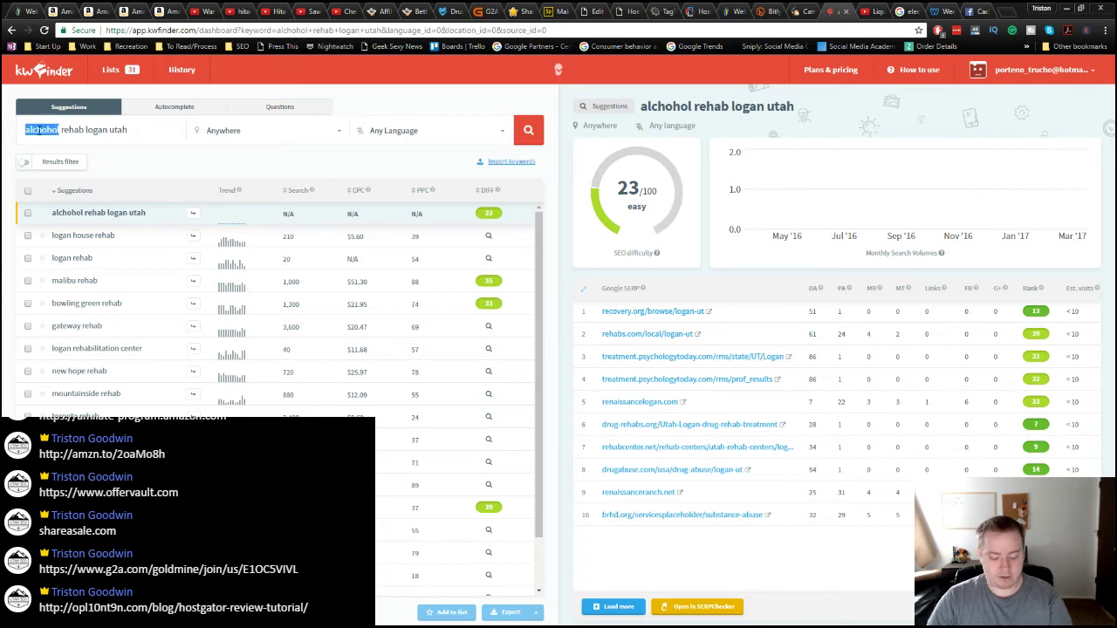
pyautogui.write('drinking')
pyautogui.press('Return')
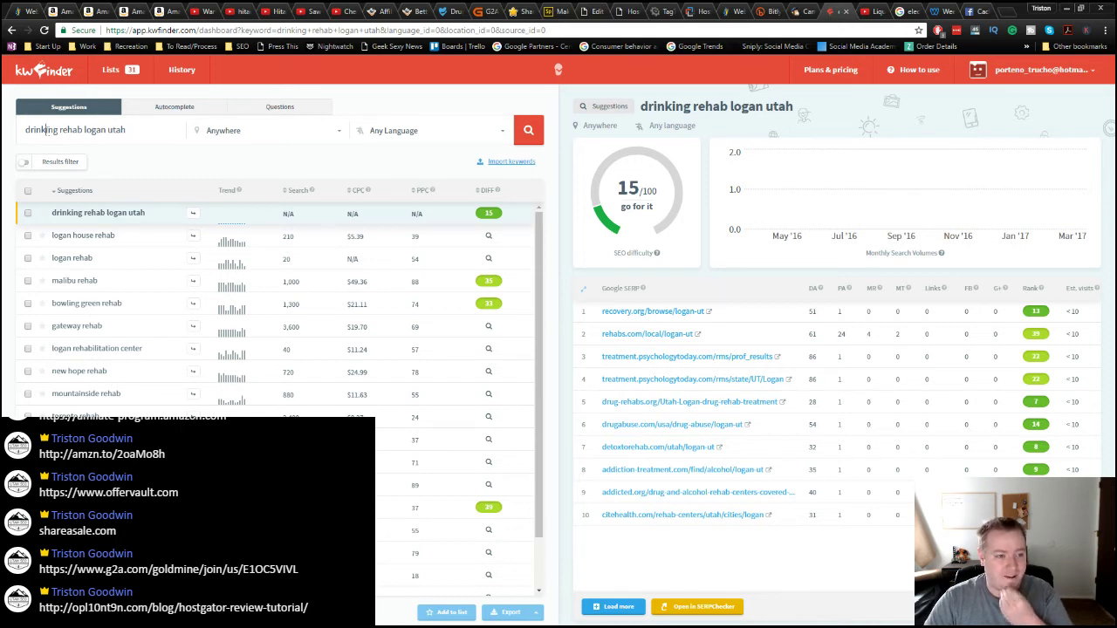
# Step: Try the 'addiction rehab logan utah' and 'addiction help logan utah' keyword variants
pyautogui.doubleClick(50, 131)
pyautogui.write('addiction')
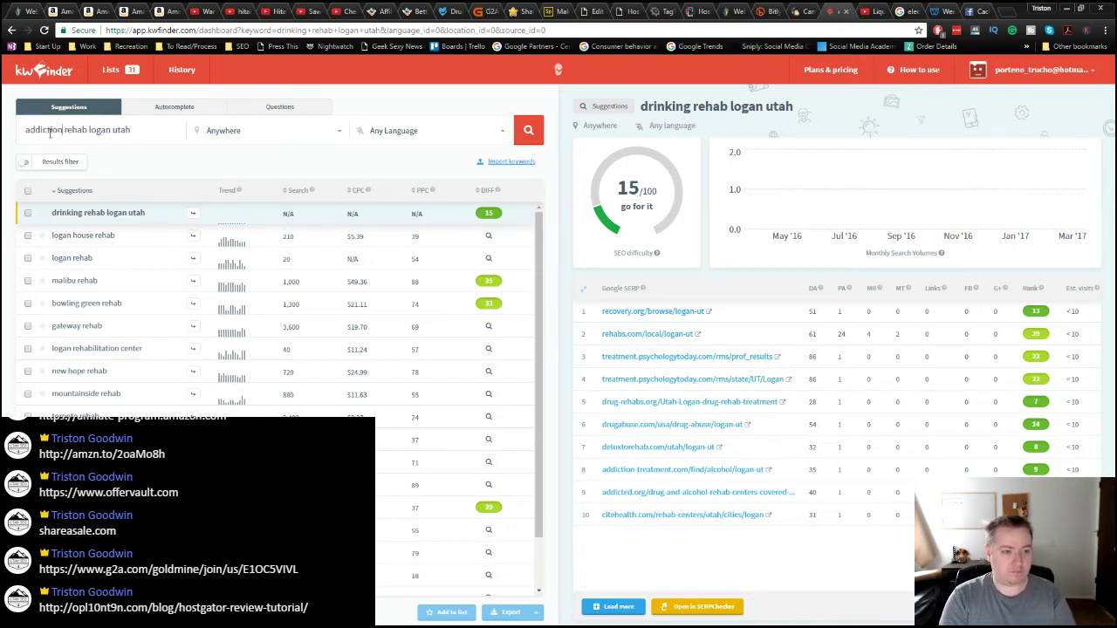
pyautogui.press('Return')
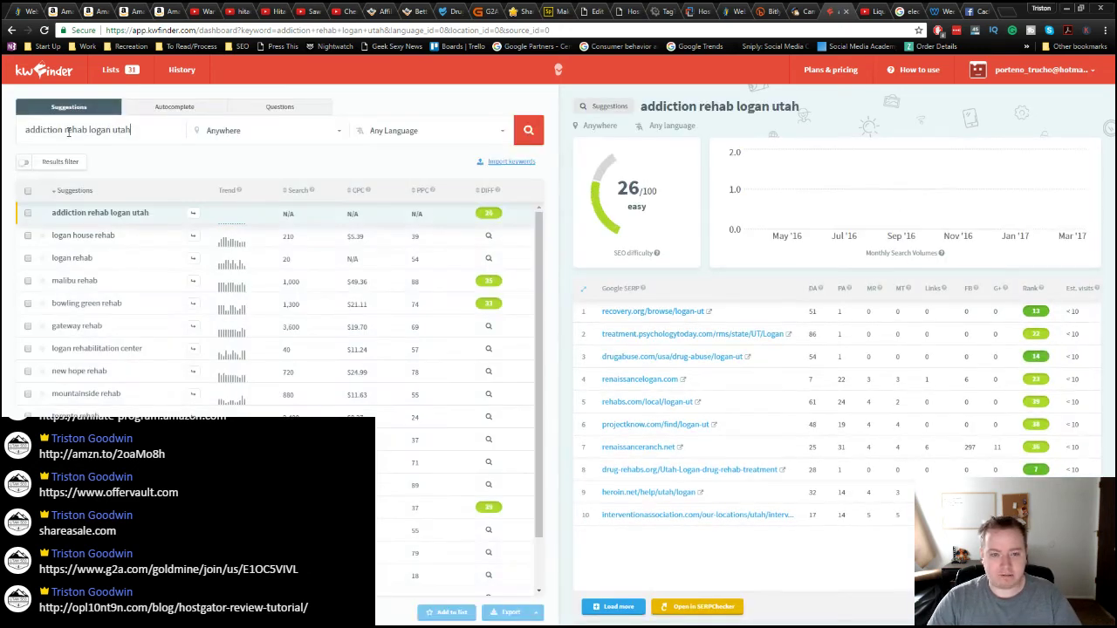
pyautogui.doubleClick(75, 130)
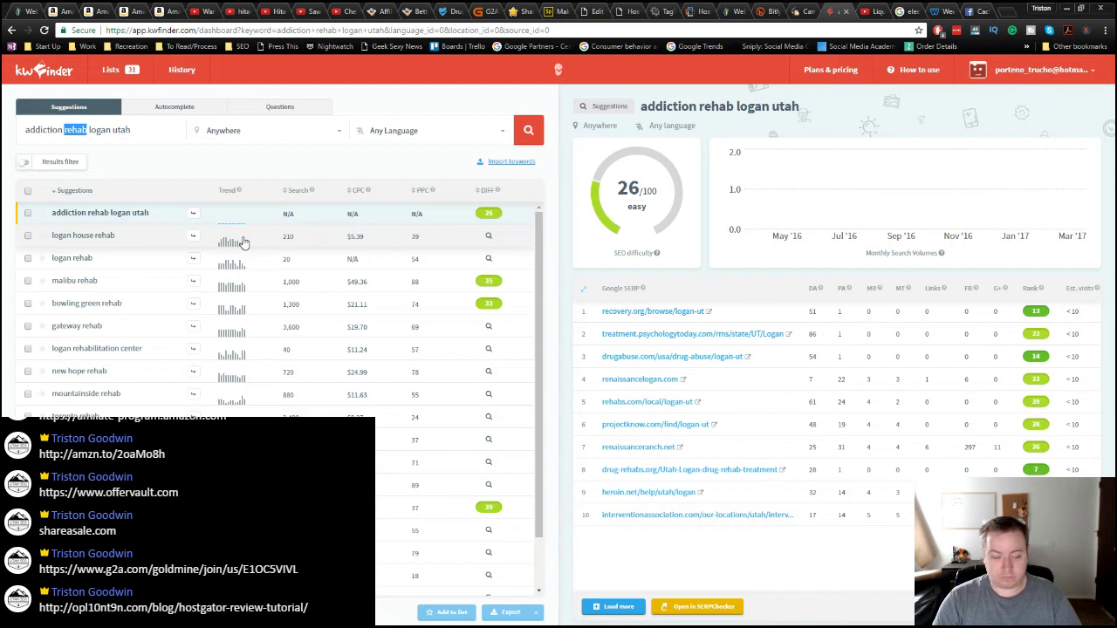
pyautogui.press('BackSpace')
pyautogui.write('help')
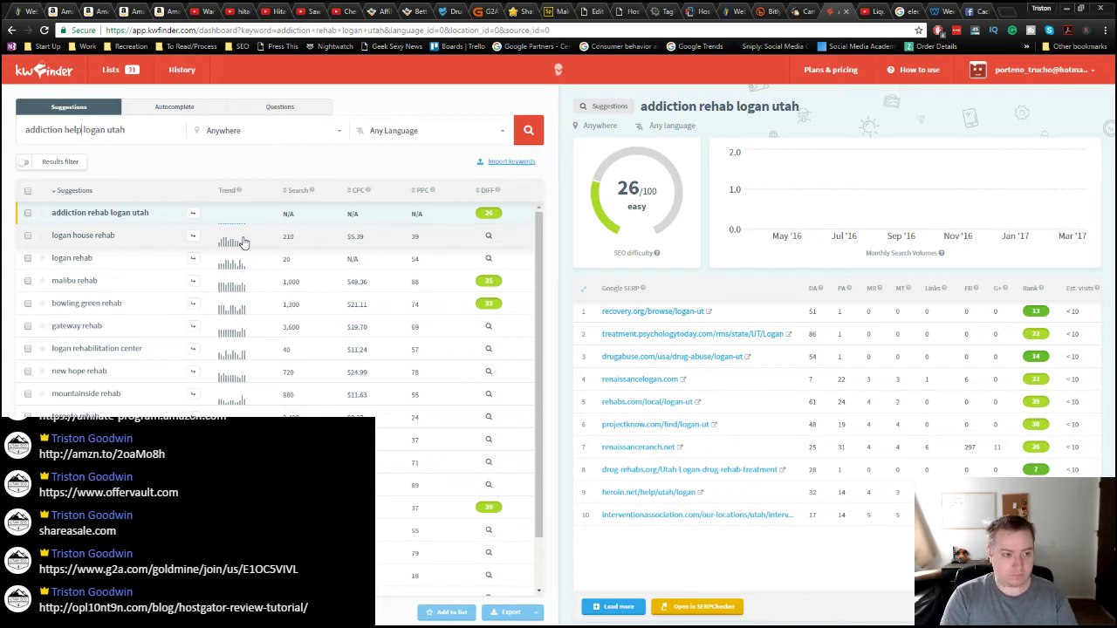
pyautogui.press('Return')
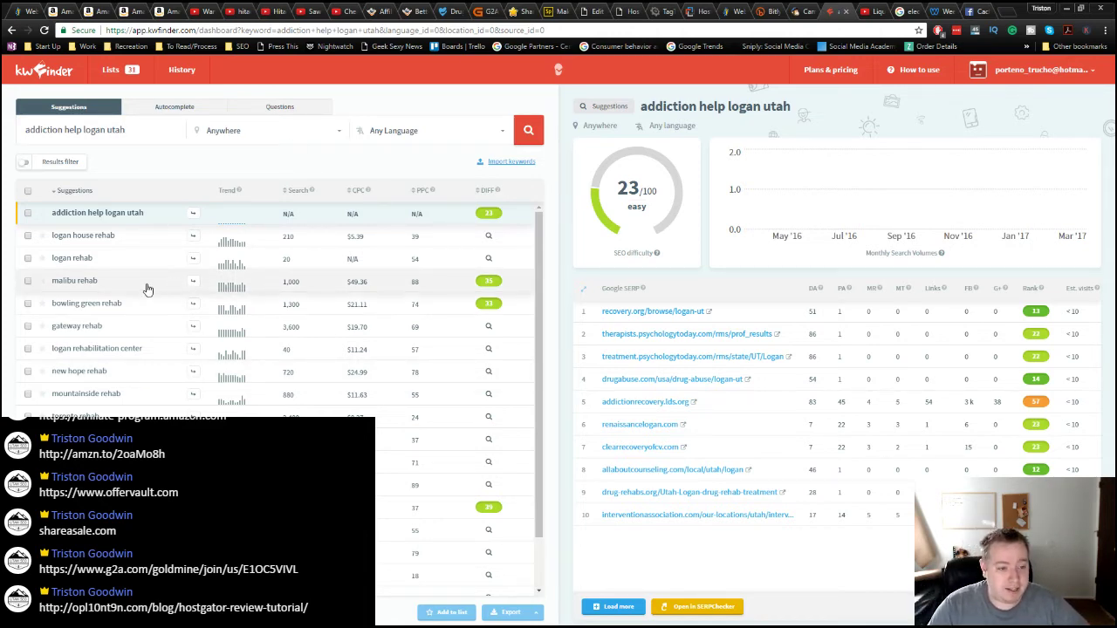
# Step: Review the keyword analysis for malibu rehab
pyautogui.click(114, 291)
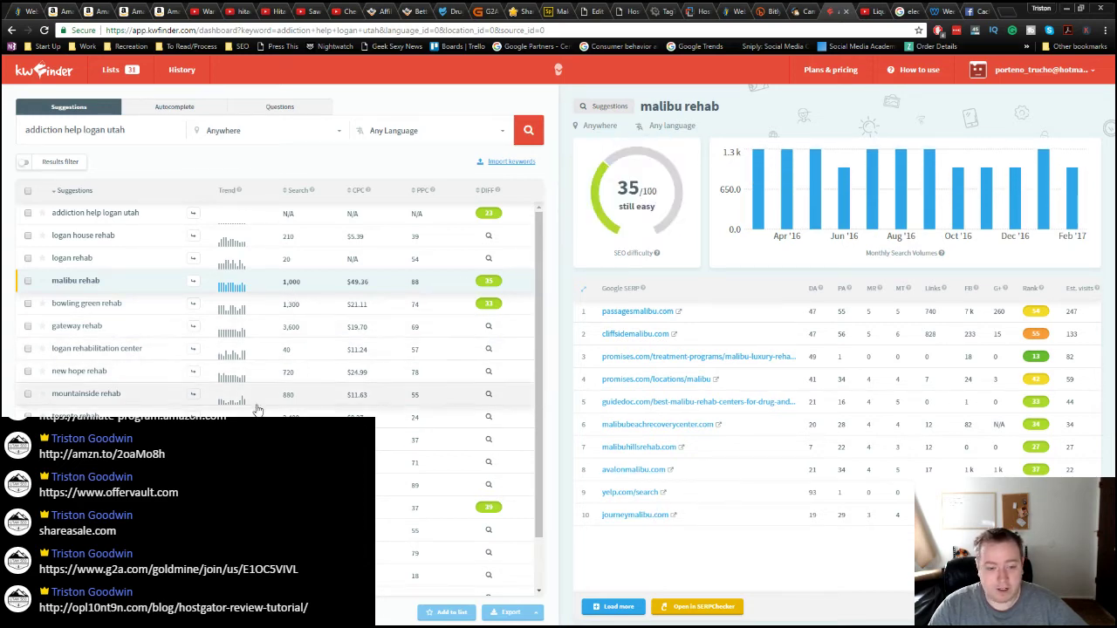
pyautogui.scroll(-2, 257, 408)
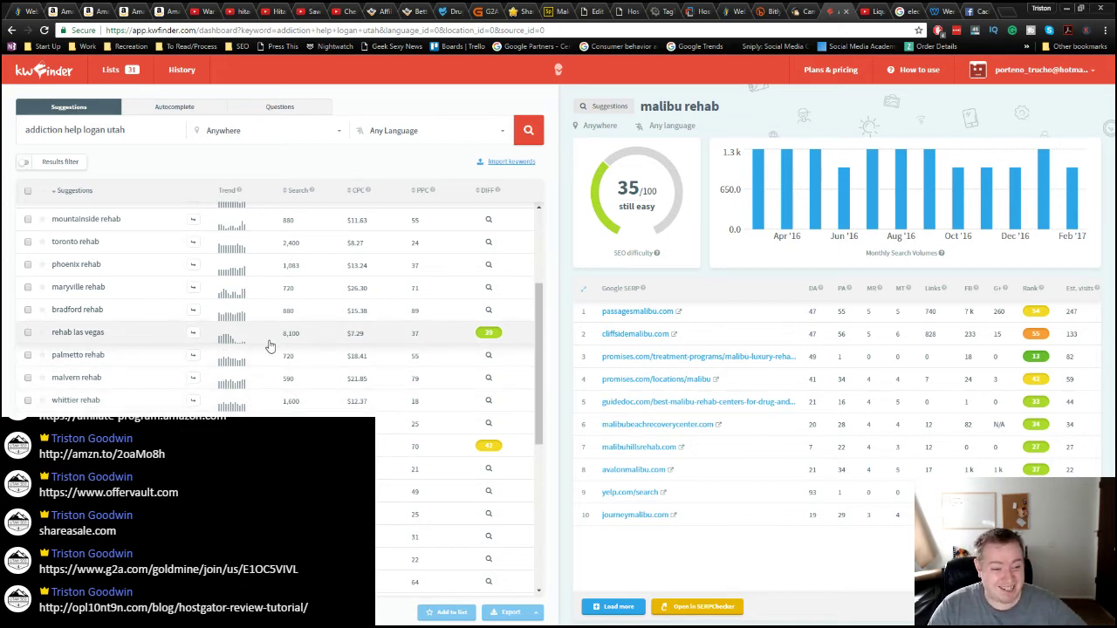
pyautogui.scroll(-2, 271, 347)
pyautogui.scroll(6, 270, 346)
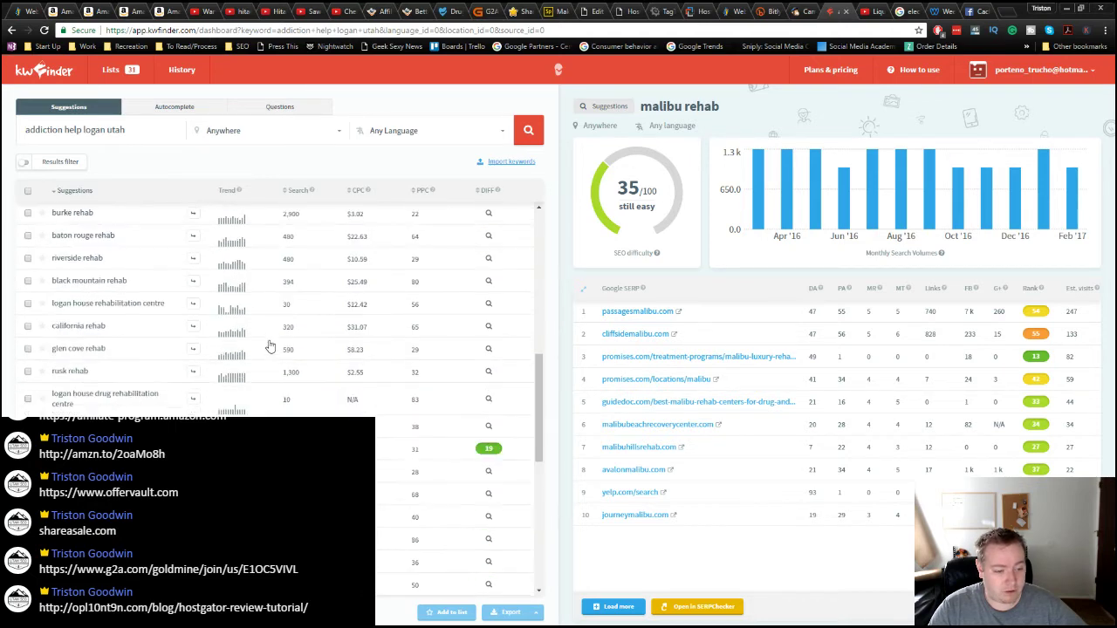
# Step: Analyse 'drug rehab' (difficulty 53/100), then view the OfferVault addiction offer
pyautogui.moveTo(124, 131); pyautogui.dragTo(25, 131)
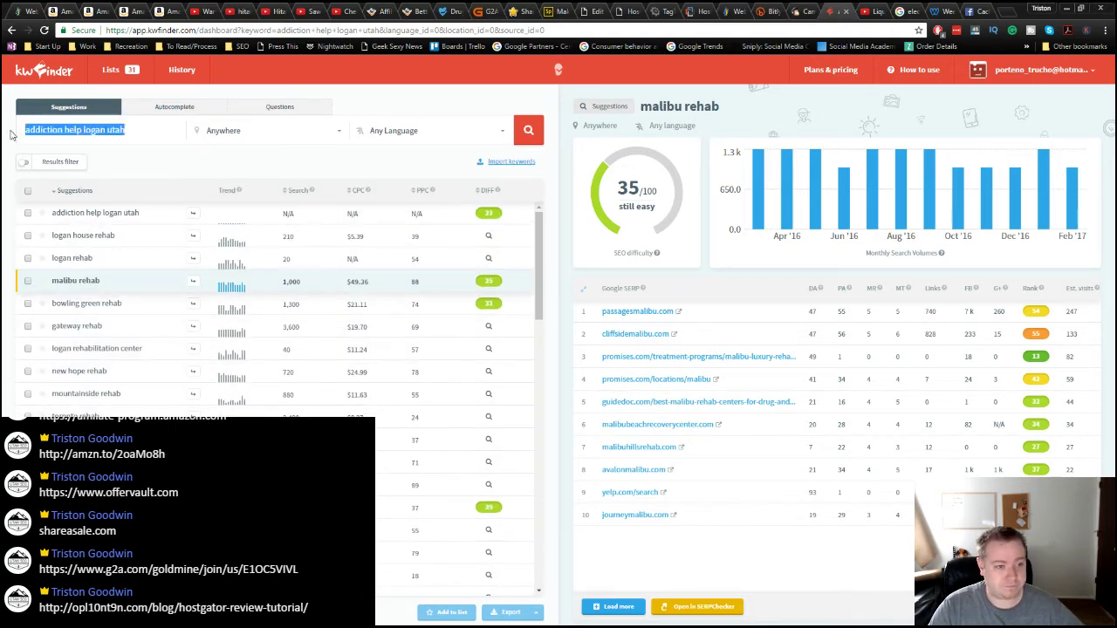
pyautogui.write('drug r')
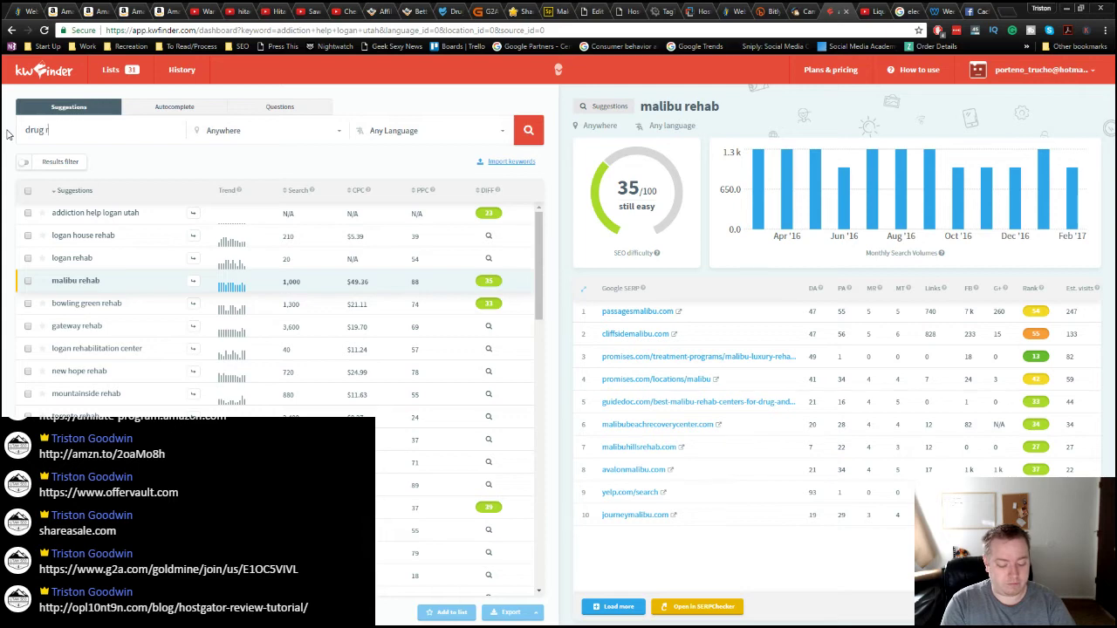
pyautogui.write('ehab')
pyautogui.press('Return')
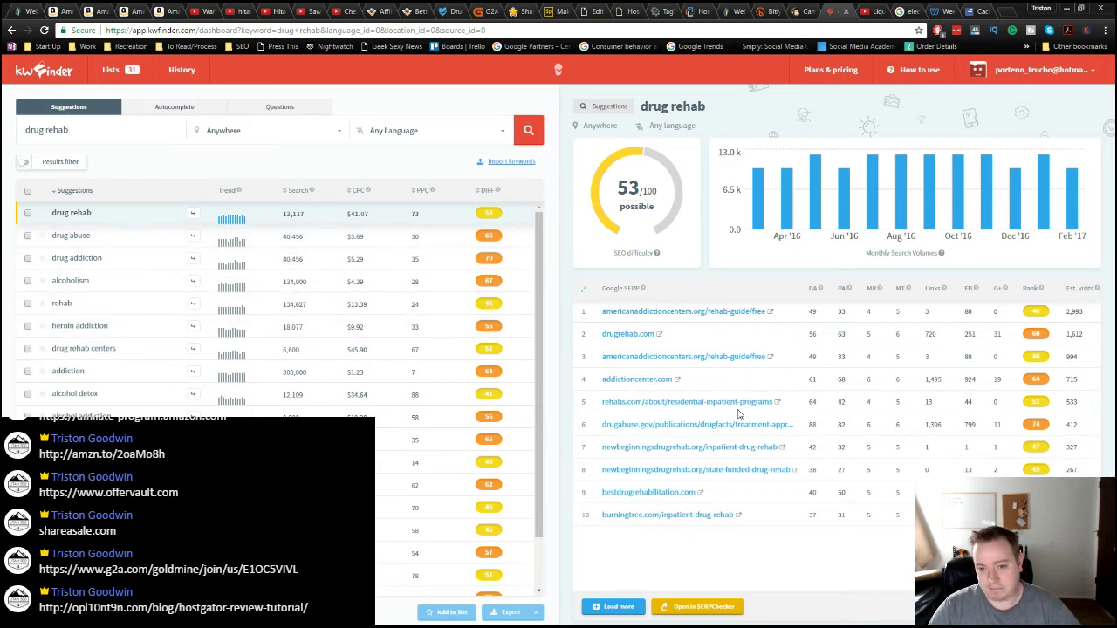
pyautogui.scroll(-5, 428, 441)
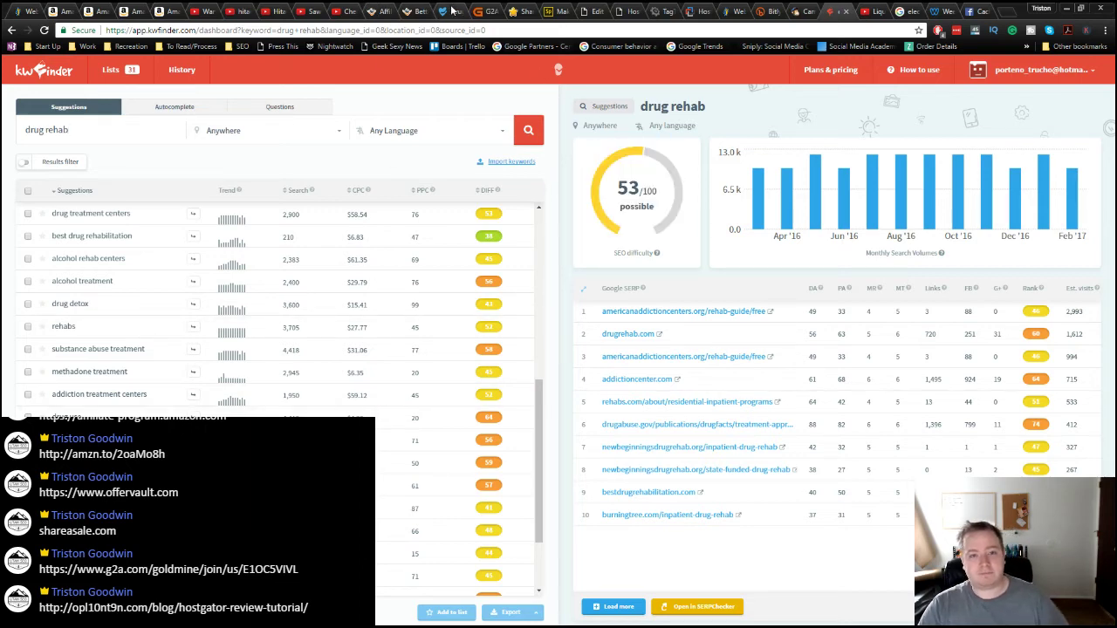
pyautogui.click(422, 12)
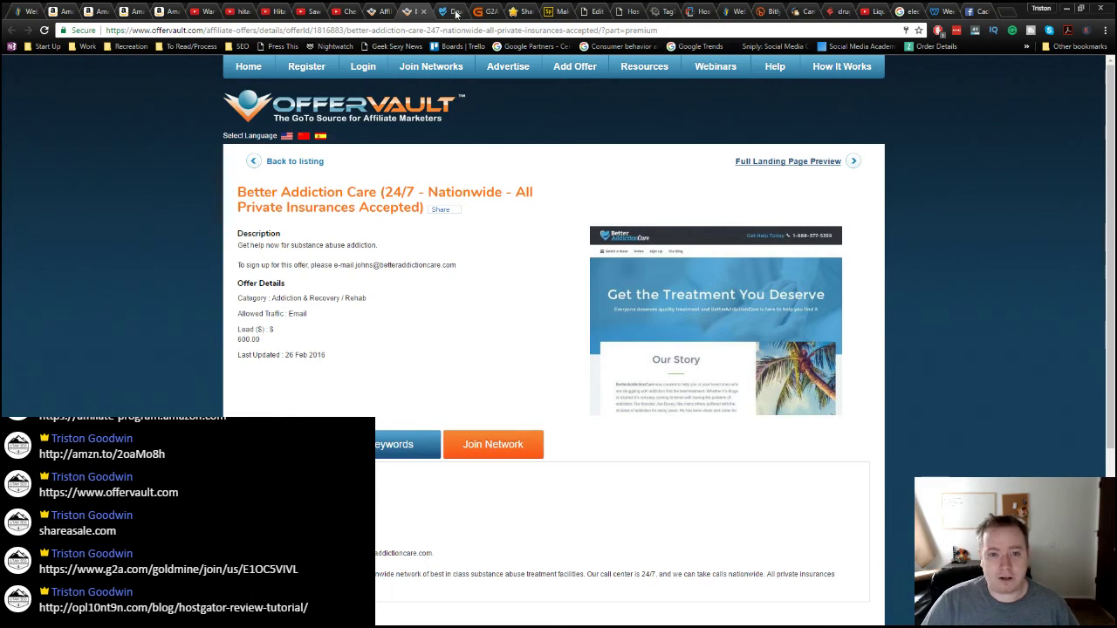
# Step: View the Better Addiction Care landing page, then return to KWFinder's drug rehab results
pyautogui.click(456, 12)
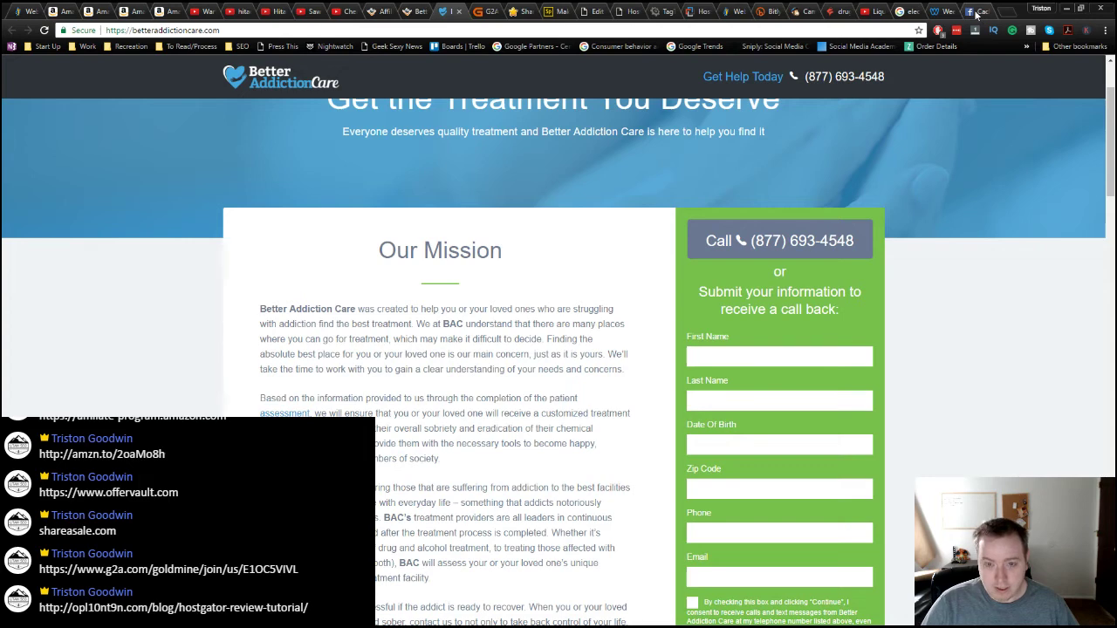
pyautogui.click(833, 12)
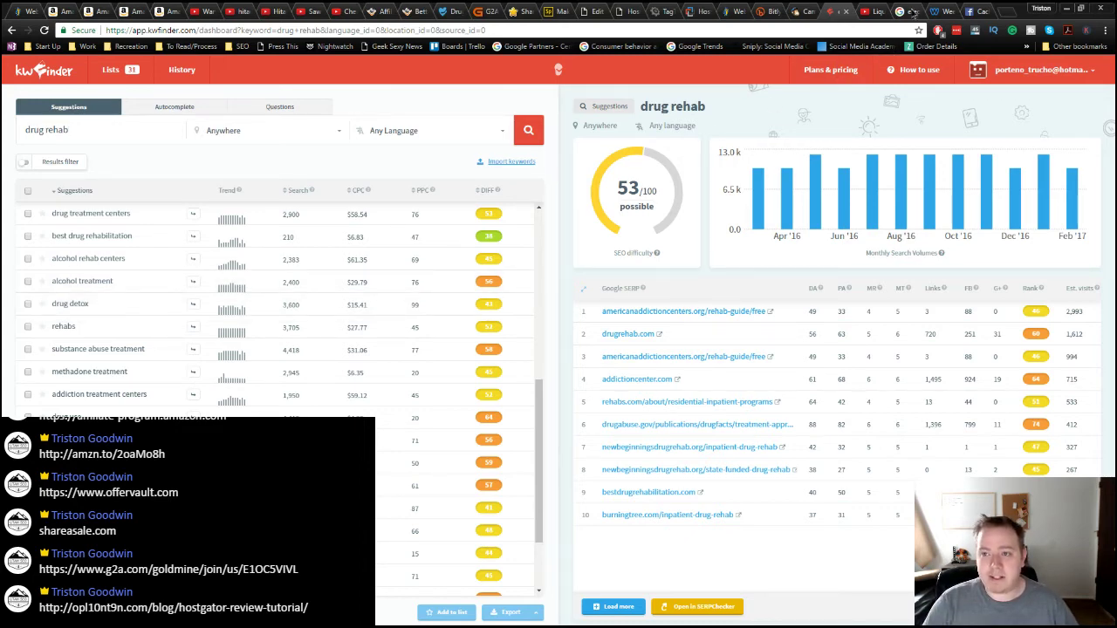
# Step: Shorten the Google query to just 'electrical tape', about 9,350,000 results
pyautogui.click(911, 12)
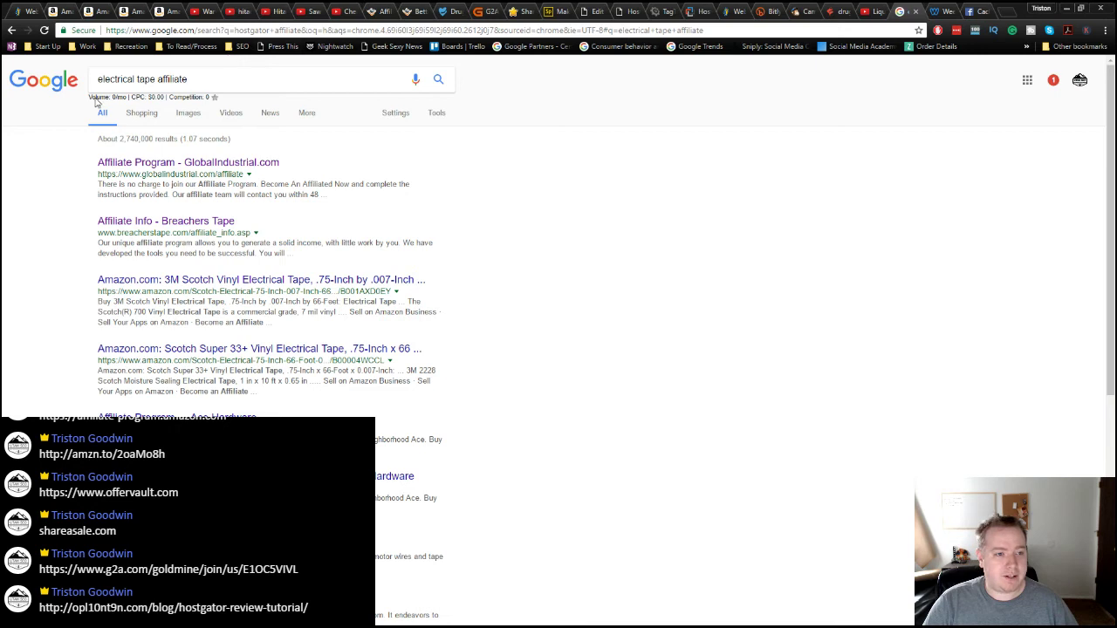
pyautogui.doubleClick(172, 79)
pyautogui.press('BackSpace')
pyautogui.press('Return')
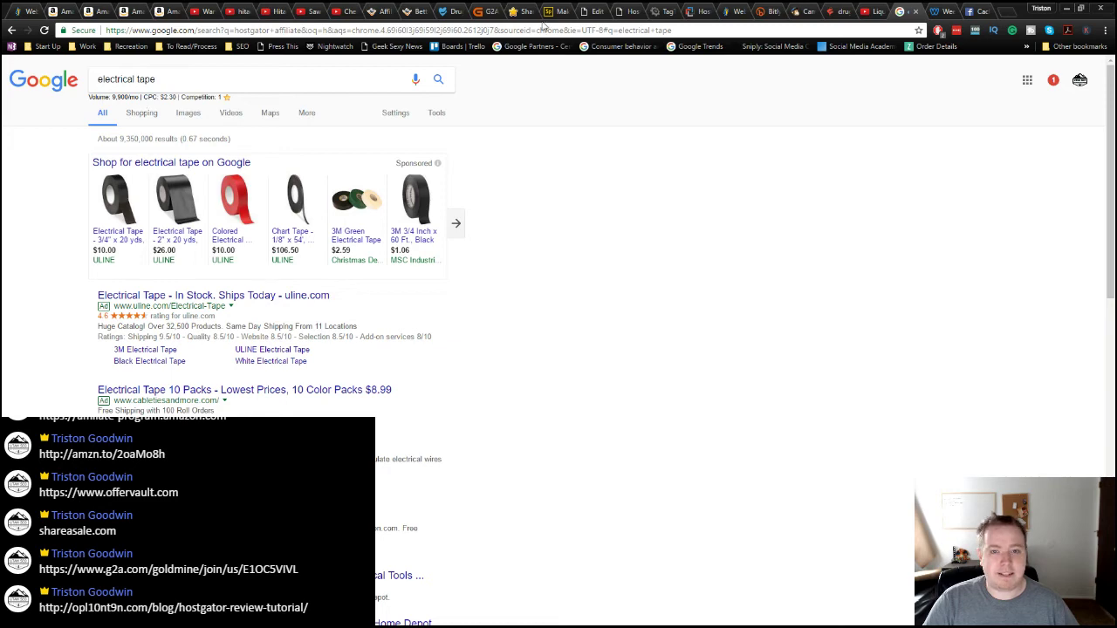
# Step: Compare the Google electrical tape listings with KWFinder, then bring up the YouTube T-shirt video
pyautogui.click(830, 13)
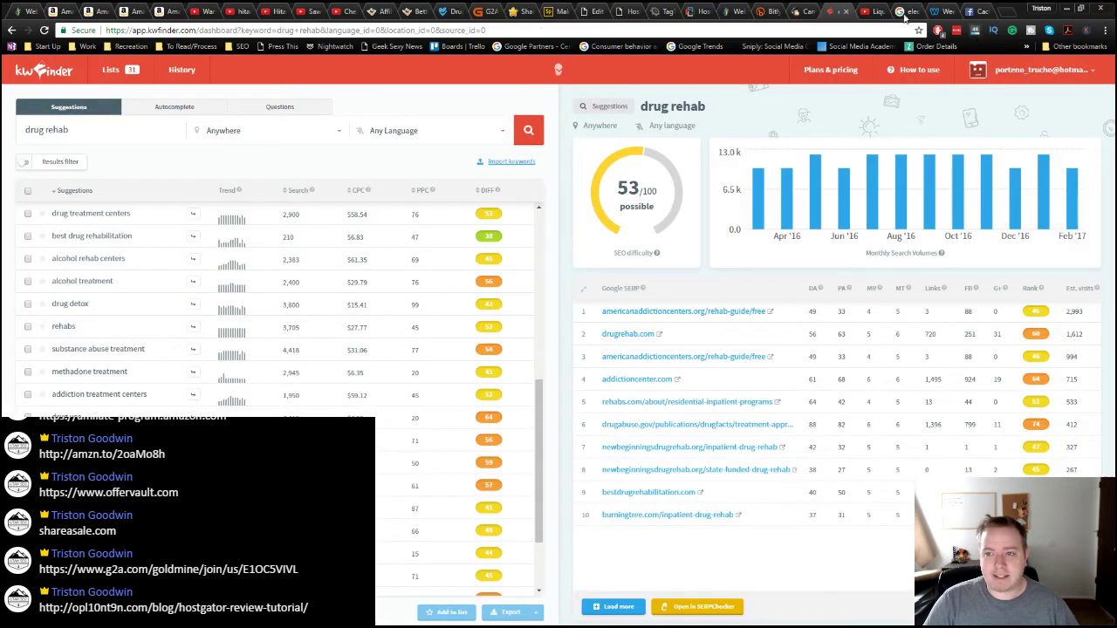
pyautogui.click(904, 13)
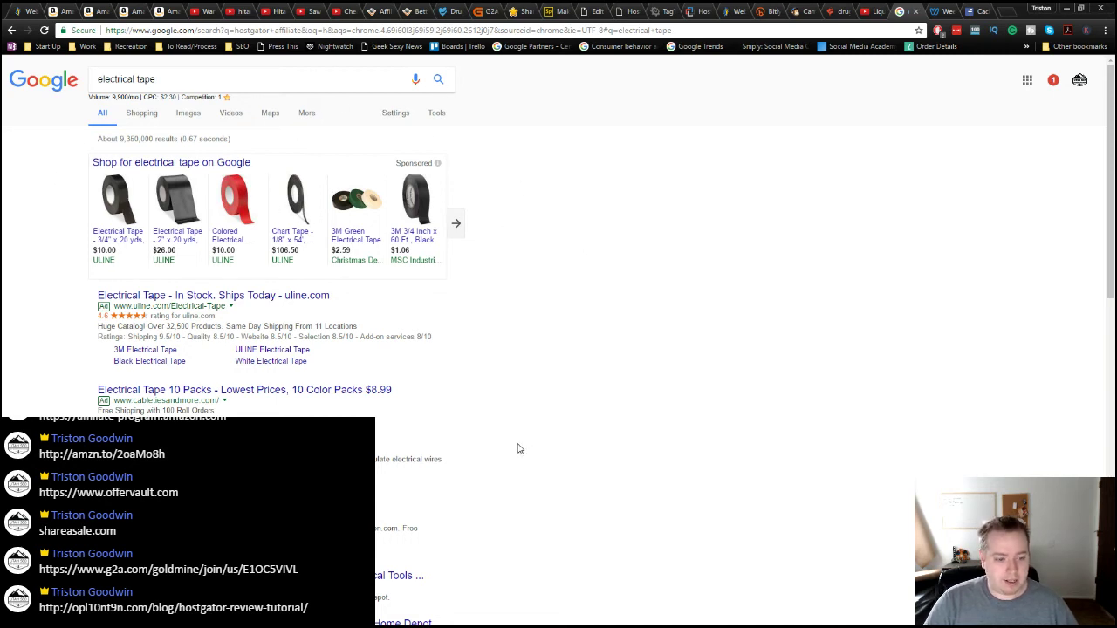
pyautogui.scroll(-3, 518, 448)
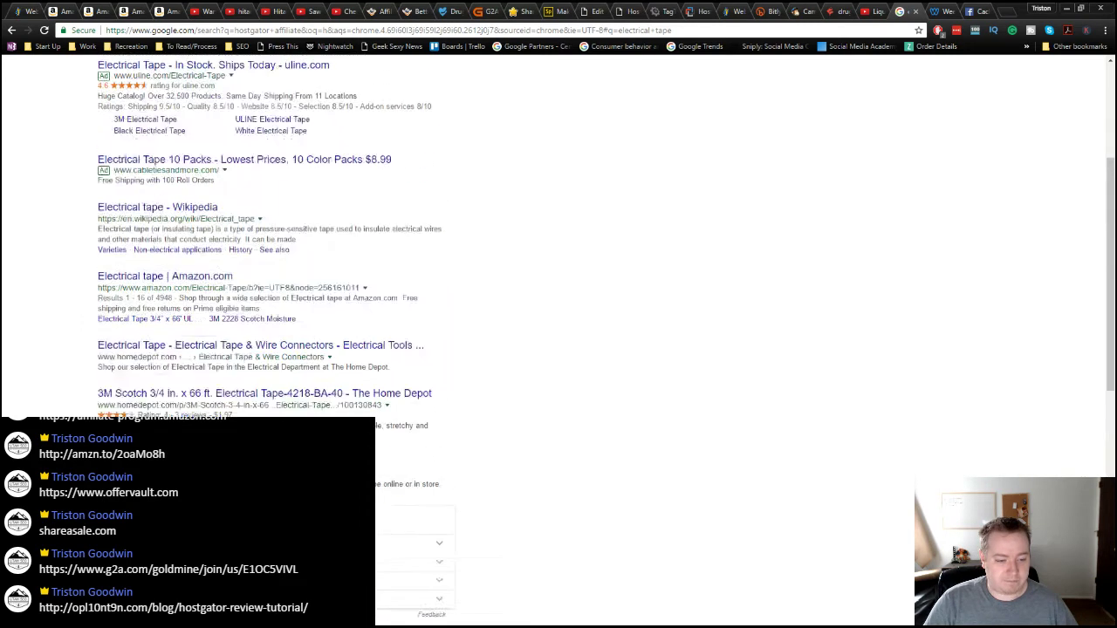
pyautogui.scroll(3, 517, 449)
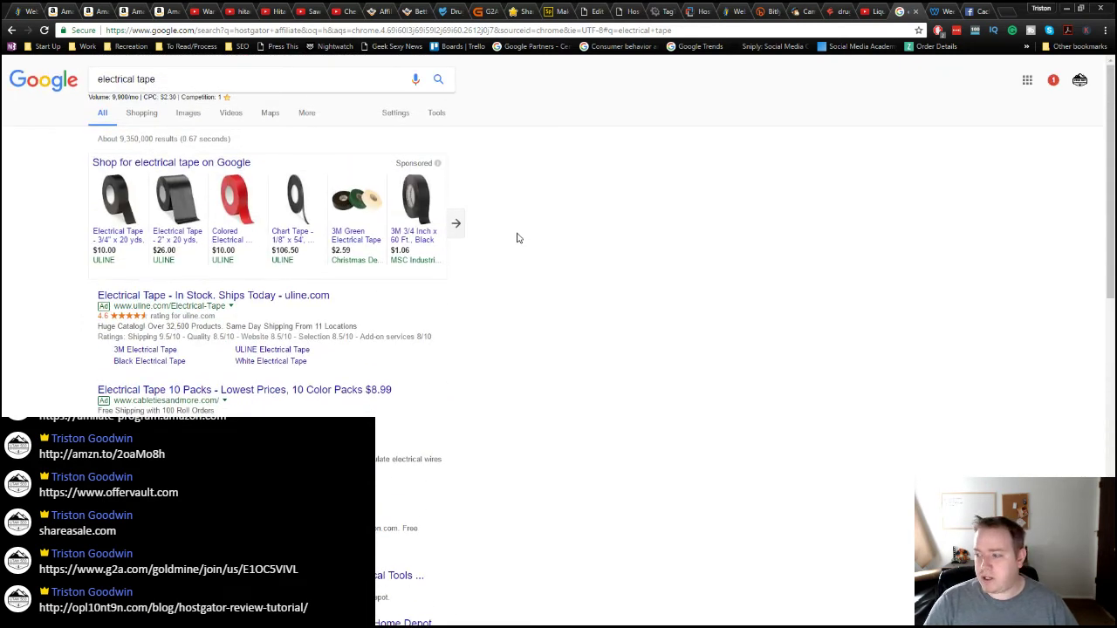
pyautogui.click(202, 10)
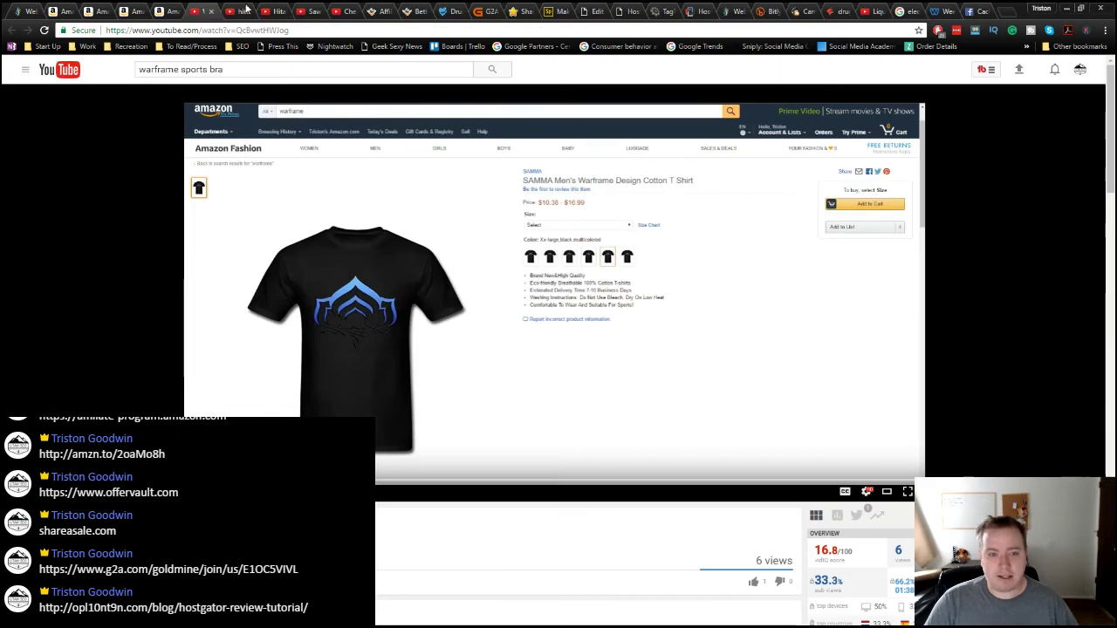
# Step: Browse the 'hitachi tv review' results and vidIQ keyword sidebar, scoring 42/100
pyautogui.click(246, 10)
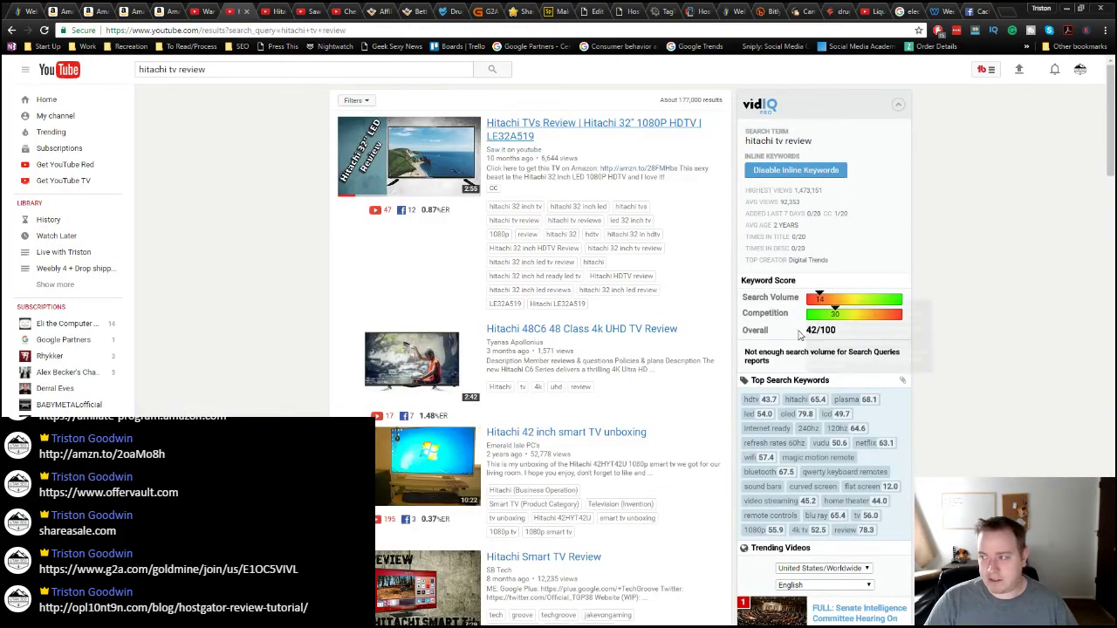
pyautogui.scroll(-3, 864, 498)
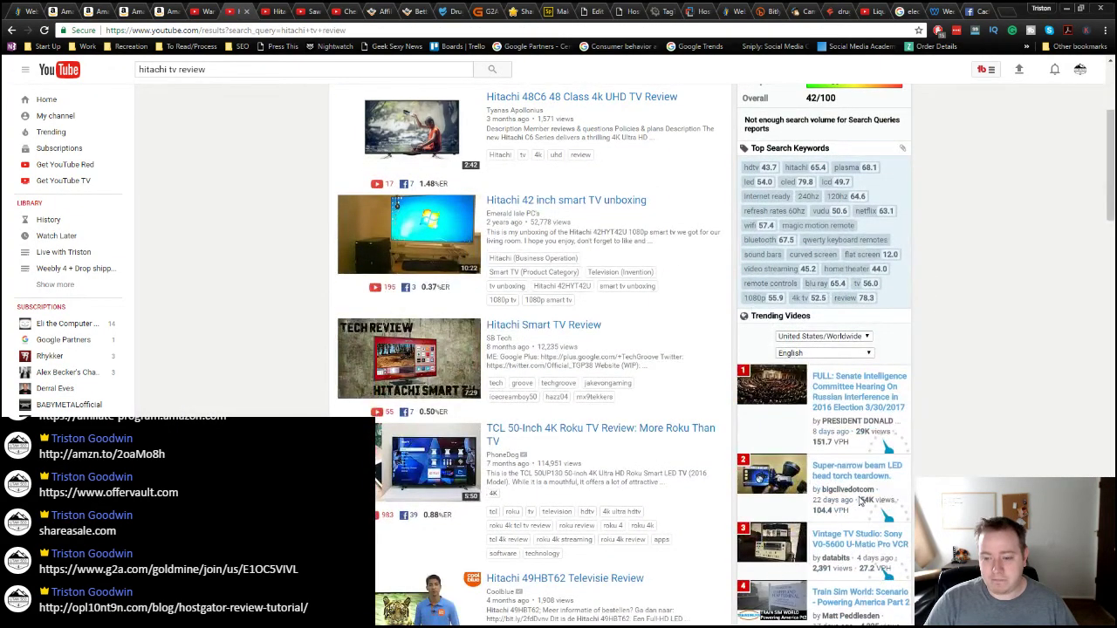
pyautogui.scroll(-2, 859, 500)
pyautogui.scroll(5, 859, 500)
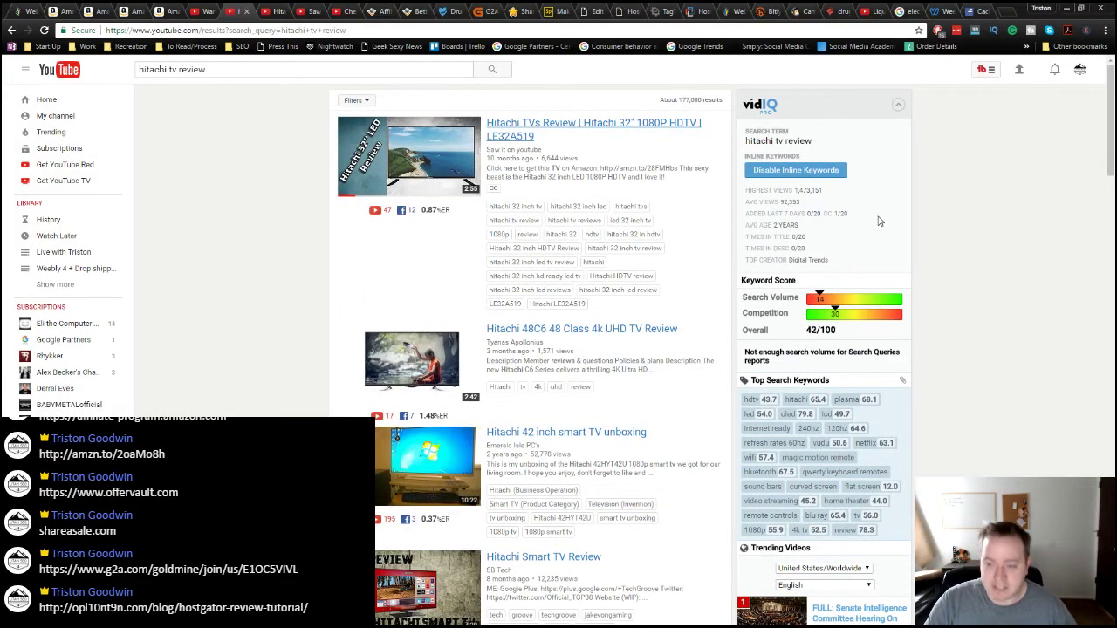
pyautogui.moveTo(817, 312)
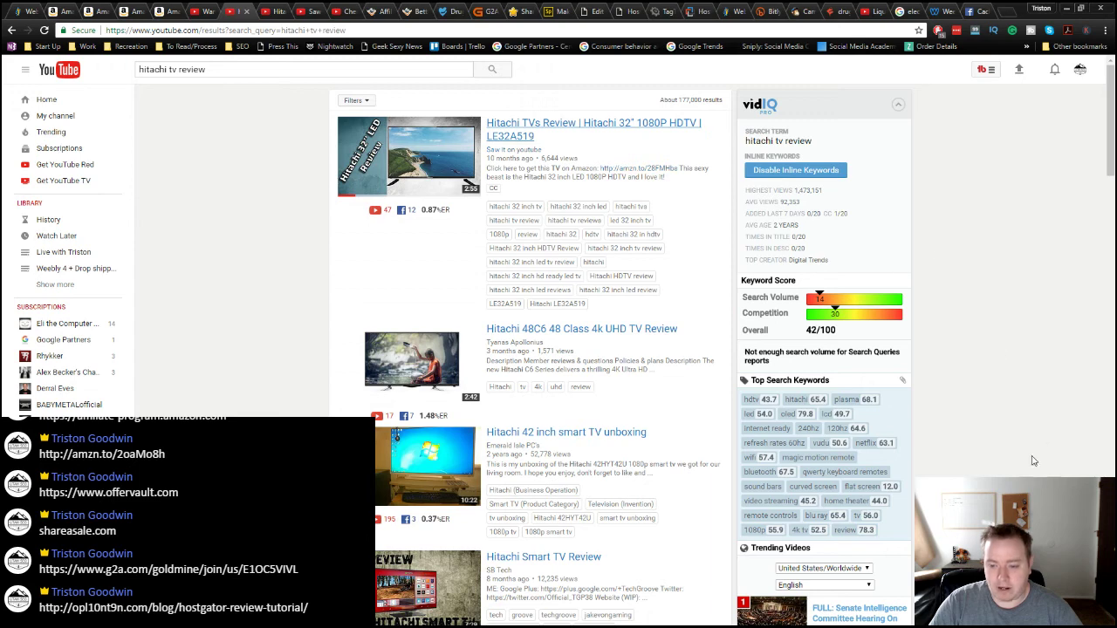
pyautogui.scroll(-2, 987, 468)
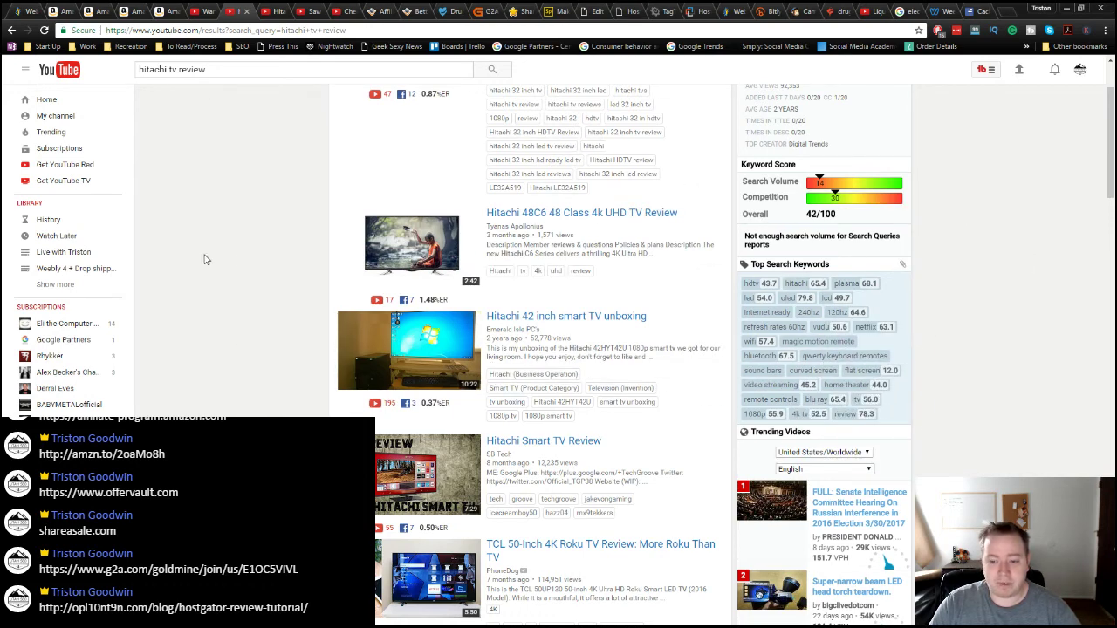
pyautogui.scroll(2, 559, 349)
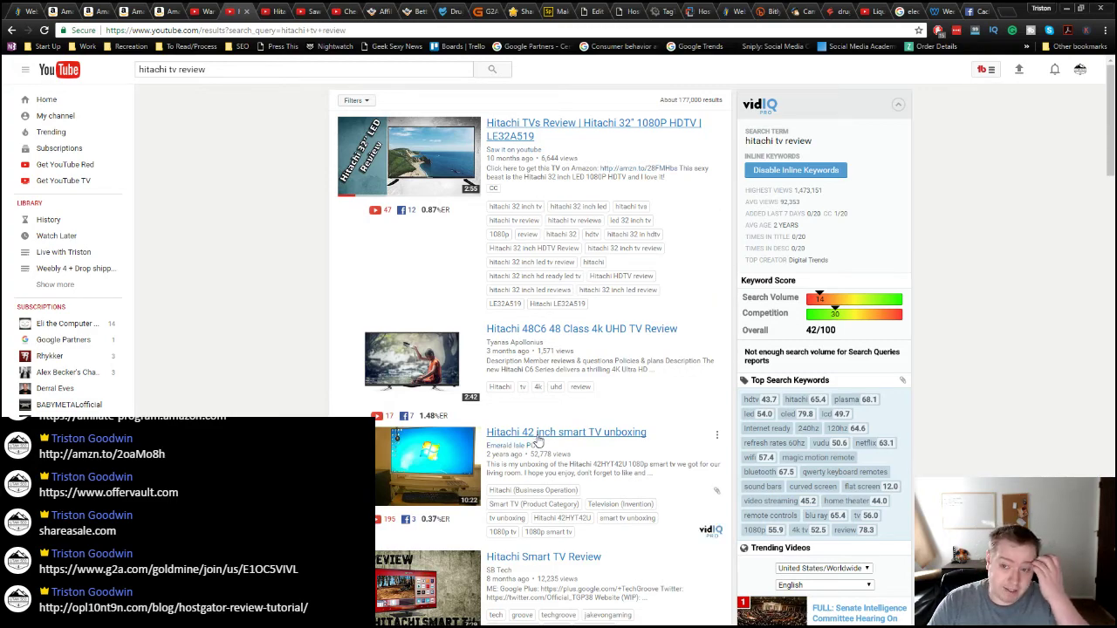
pyautogui.scroll(-1, 540, 449)
pyautogui.scroll(-15, 540, 448)
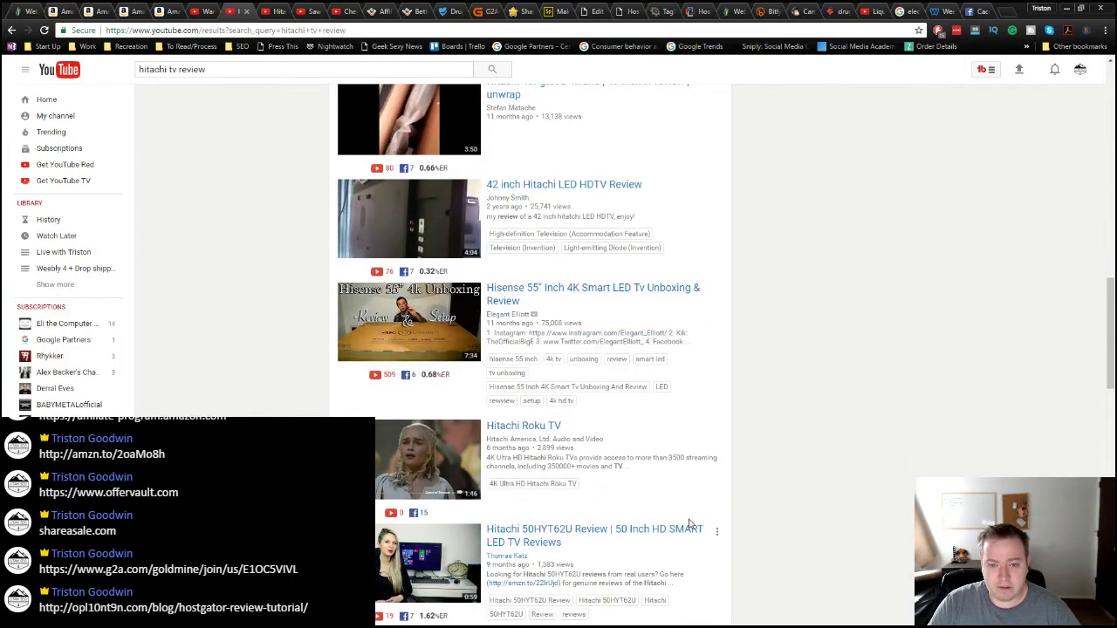
pyautogui.scroll(2, 690, 524)
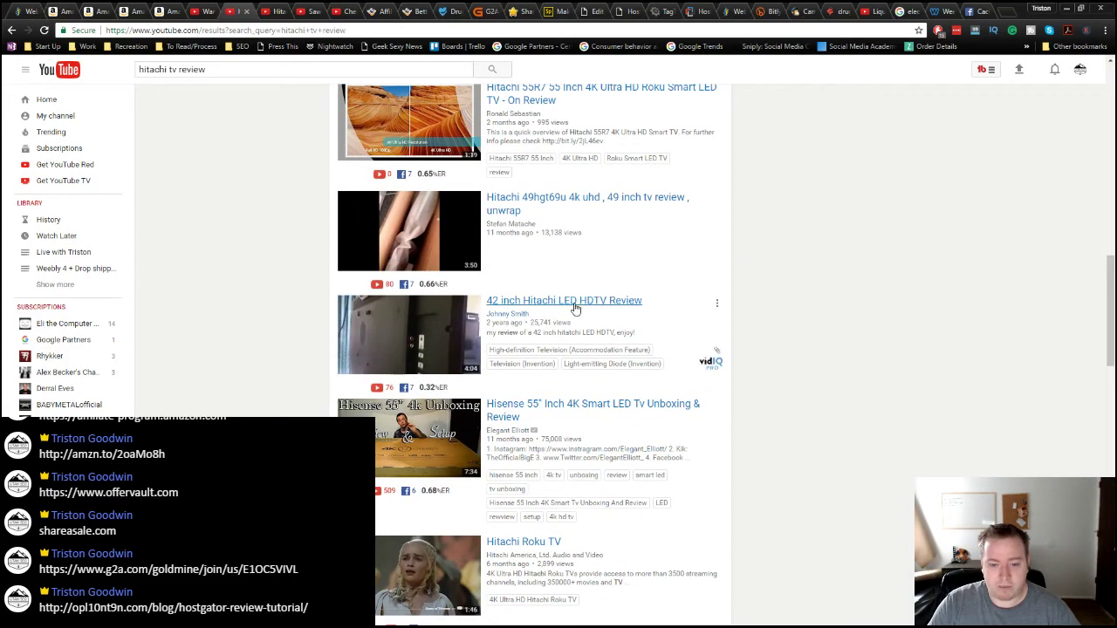
pyautogui.scroll(13, 615, 382)
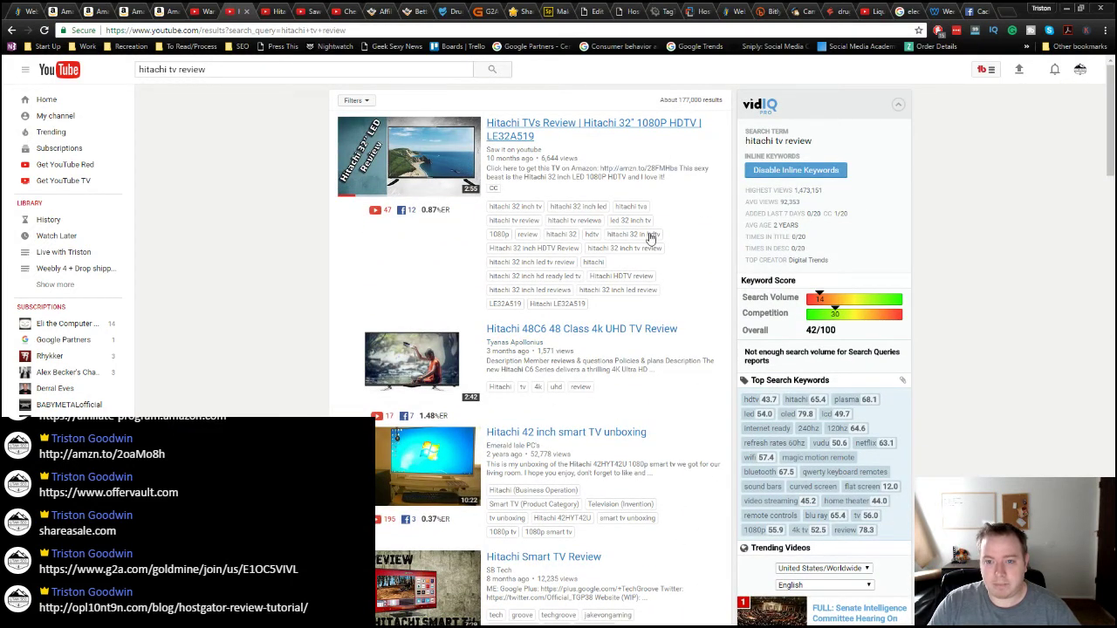
# Step: Inspect the Hitachi TVs Review video's vidIQ stats: 6,784 views, $10.18 estimated earnings
pyautogui.click(270, 13)
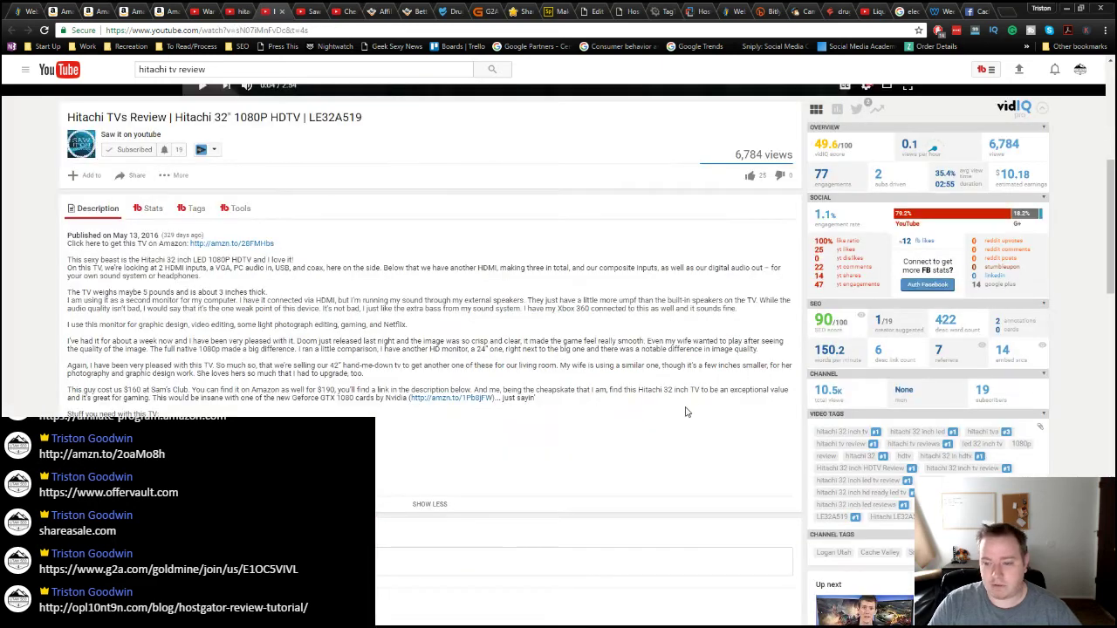
pyautogui.scroll(1, 672, 410)
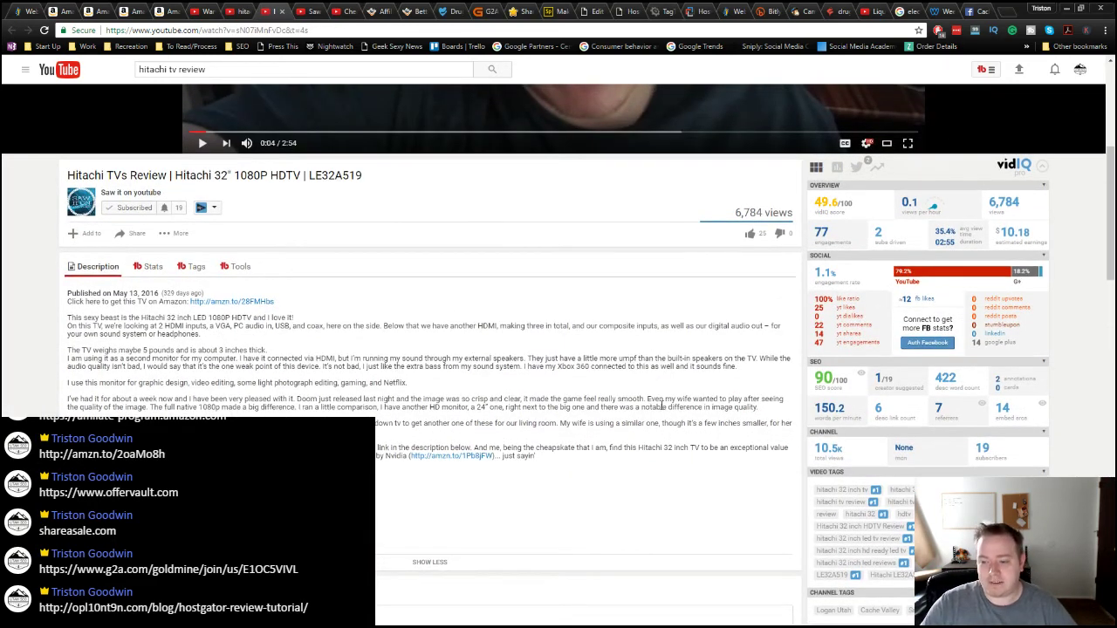
pyautogui.moveTo(827, 203)
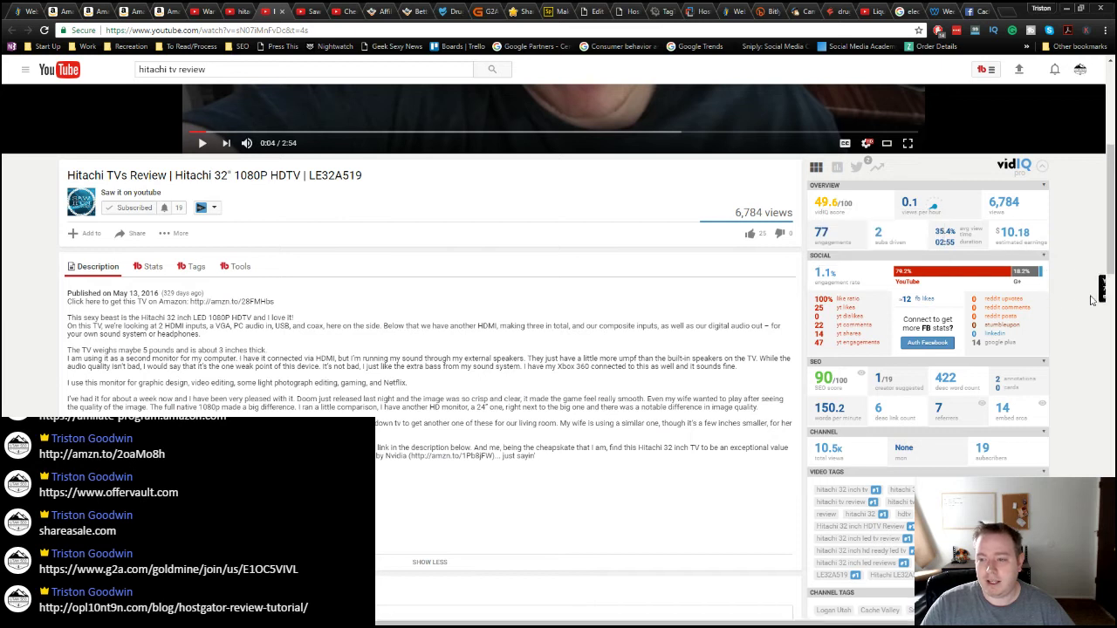
pyautogui.moveTo(923, 213)
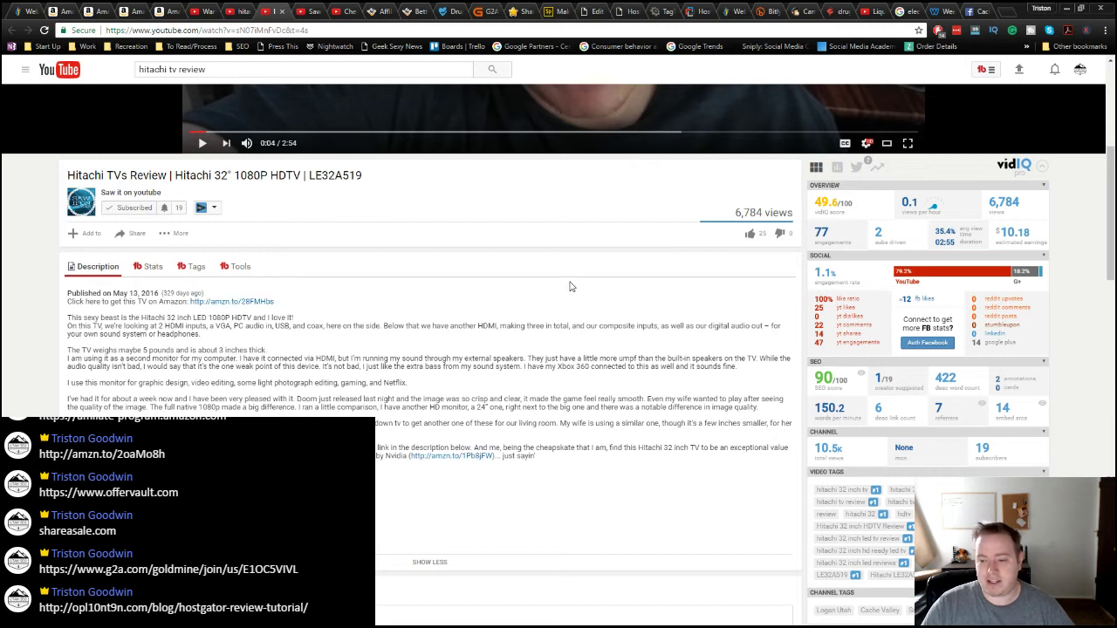
pyautogui.moveTo(1021, 235)
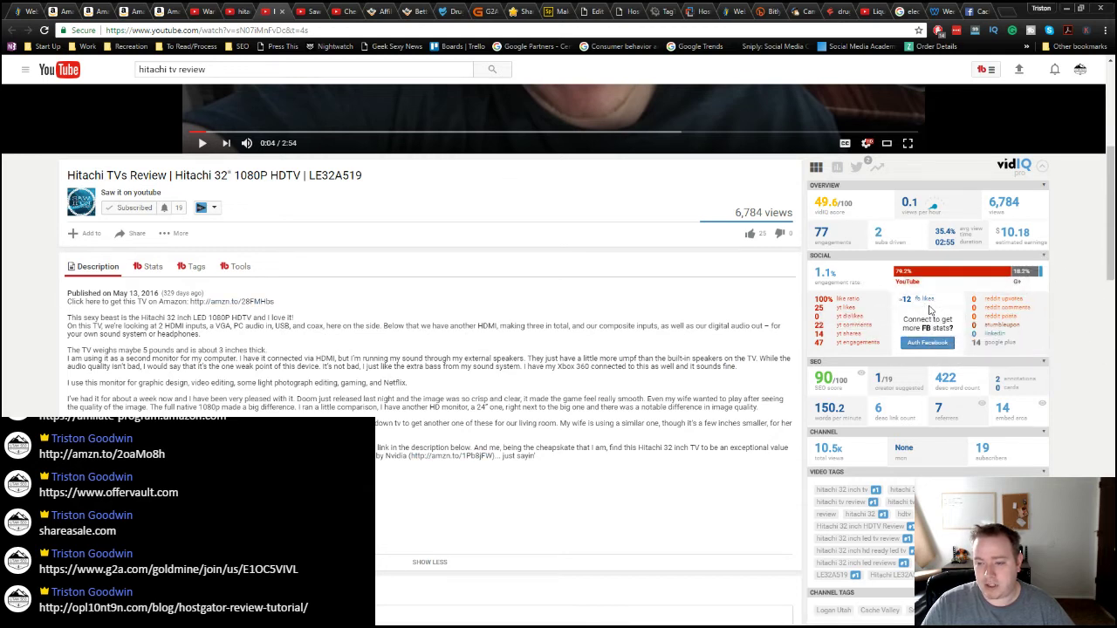
pyautogui.scroll(-1, 1065, 396)
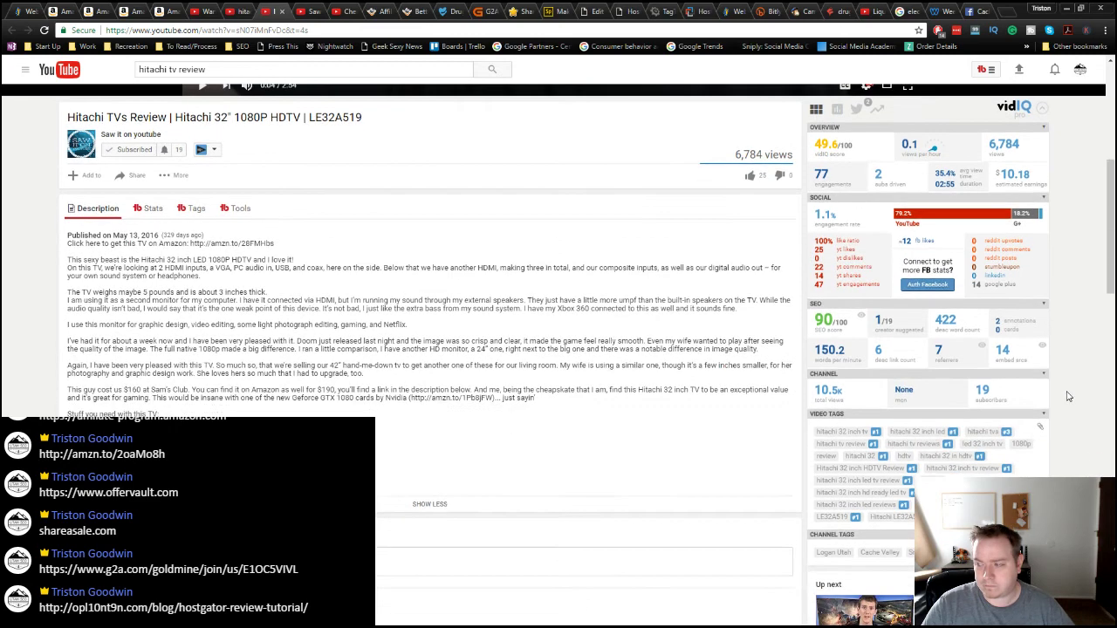
pyautogui.scroll(-1, 1056, 384)
pyautogui.moveTo(824, 260)
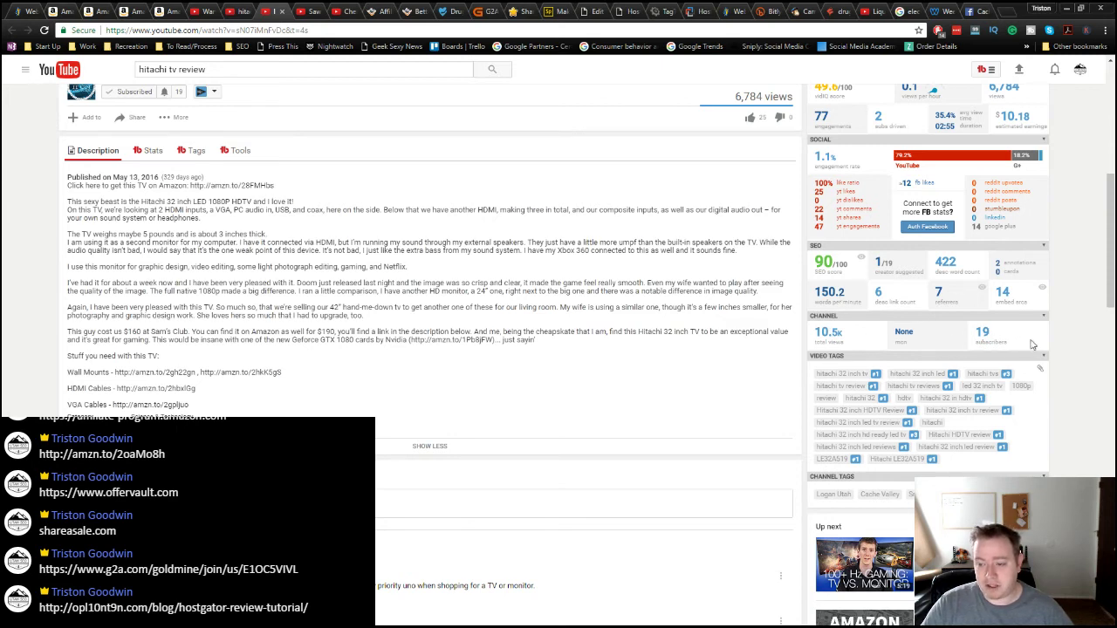
pyautogui.scroll(-1, 1032, 344)
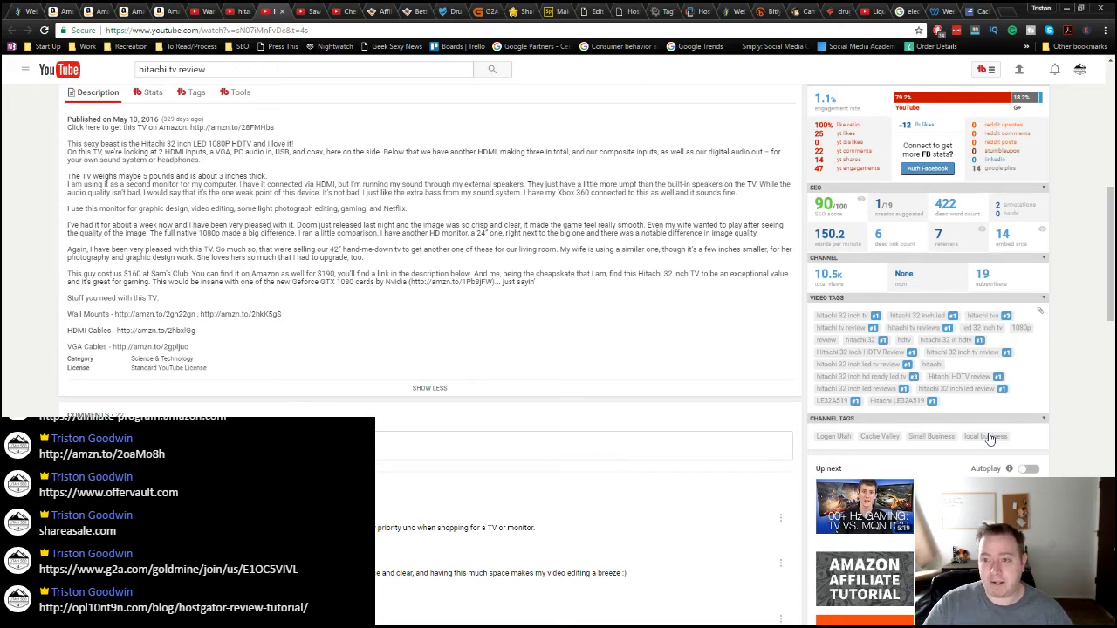
pyautogui.scroll(-3, 977, 427)
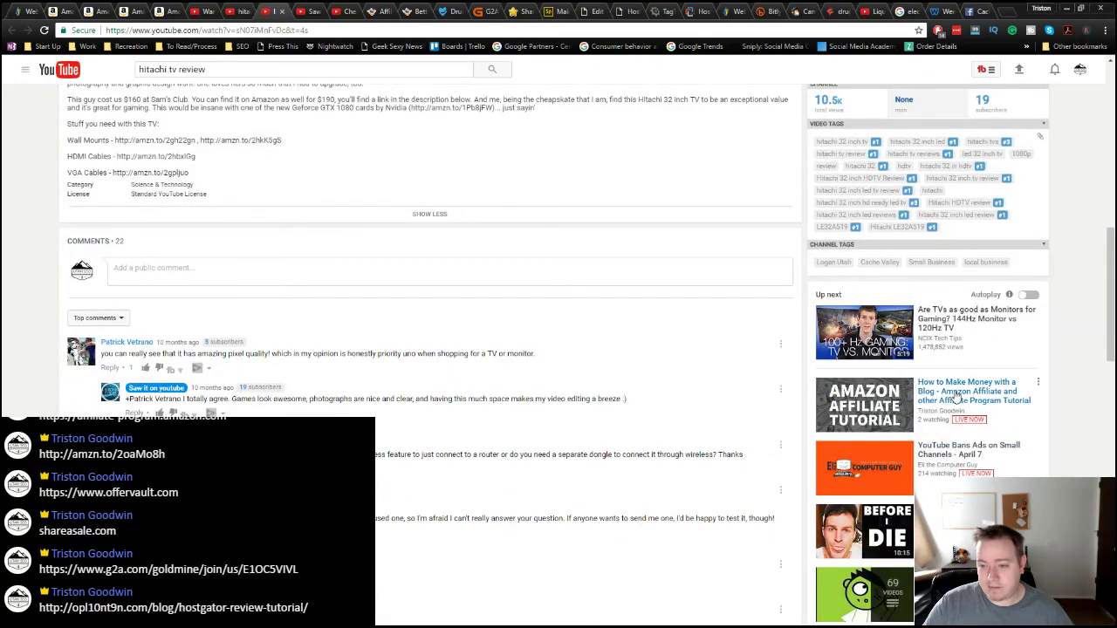
pyautogui.scroll(-4, 663, 566)
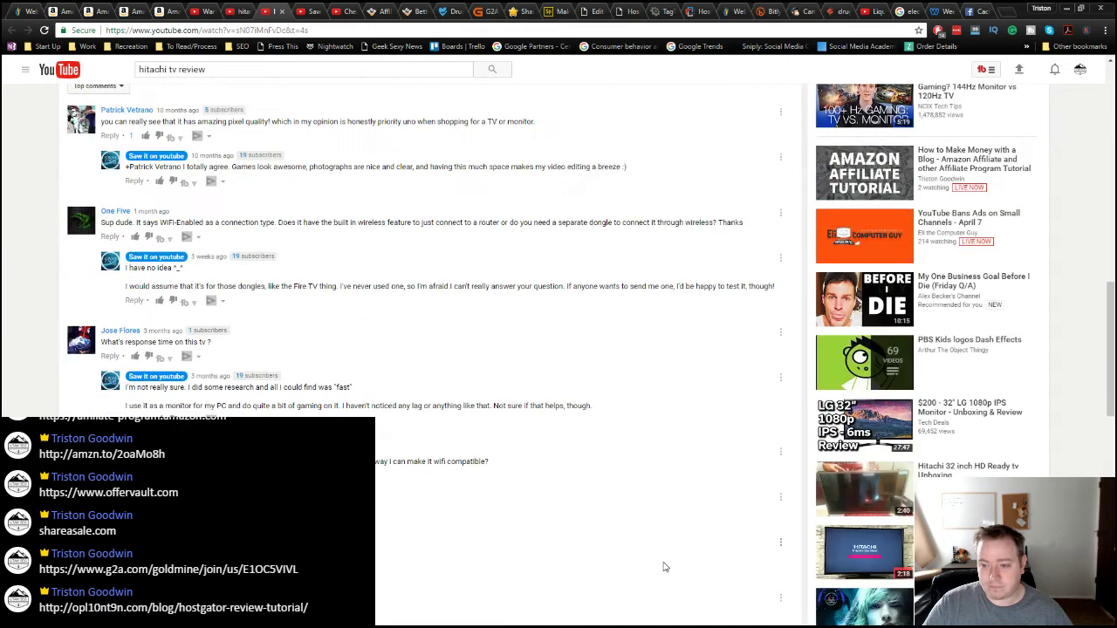
pyautogui.scroll(2, 664, 567)
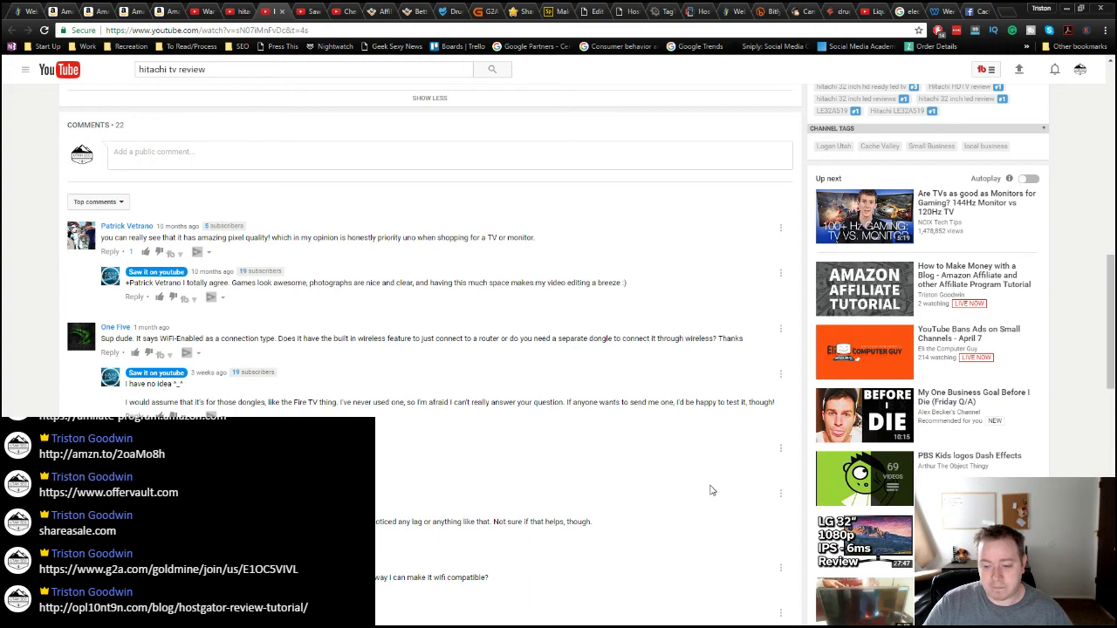
pyautogui.scroll(10, 711, 491)
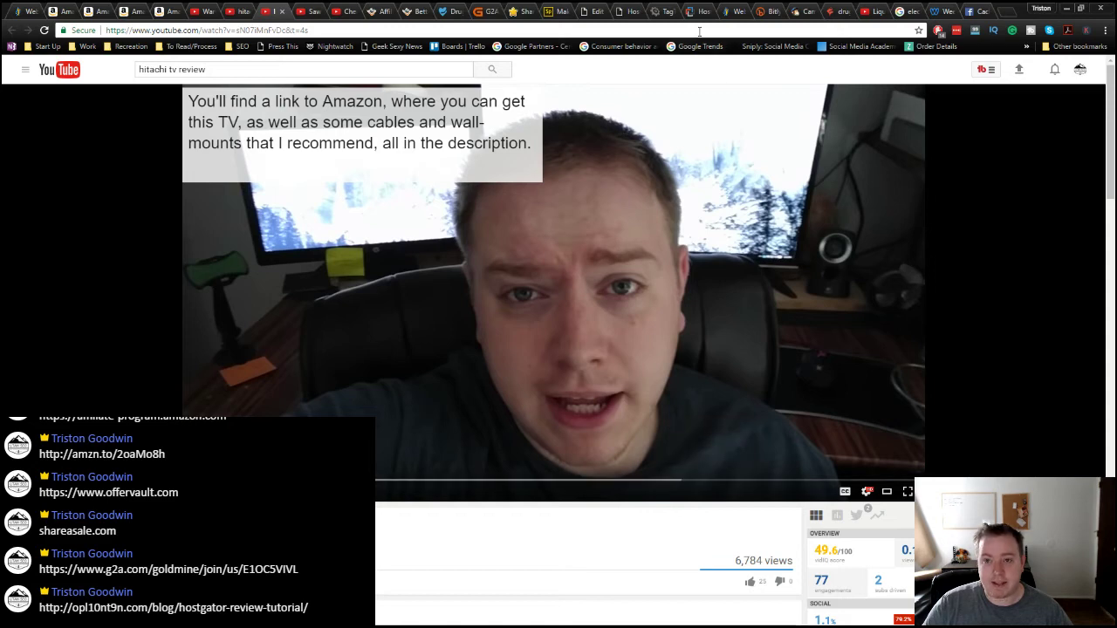
# Step: Save the 'electrical tap test' campaign draft and exit to the Mailchimp dashboard
pyautogui.click(807, 13)
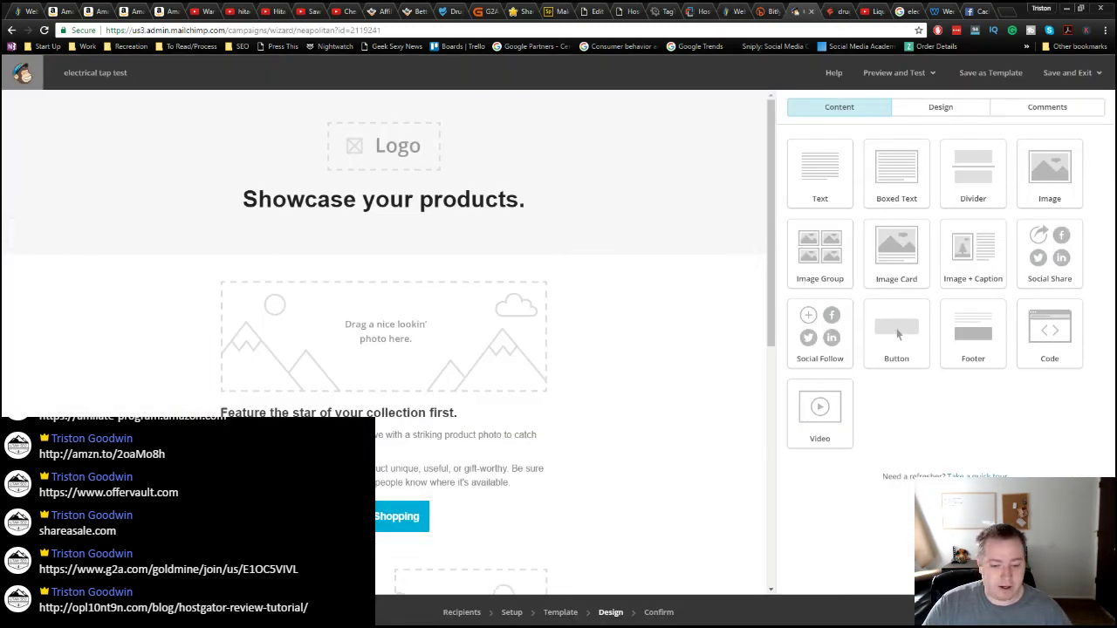
pyautogui.click(1099, 75)
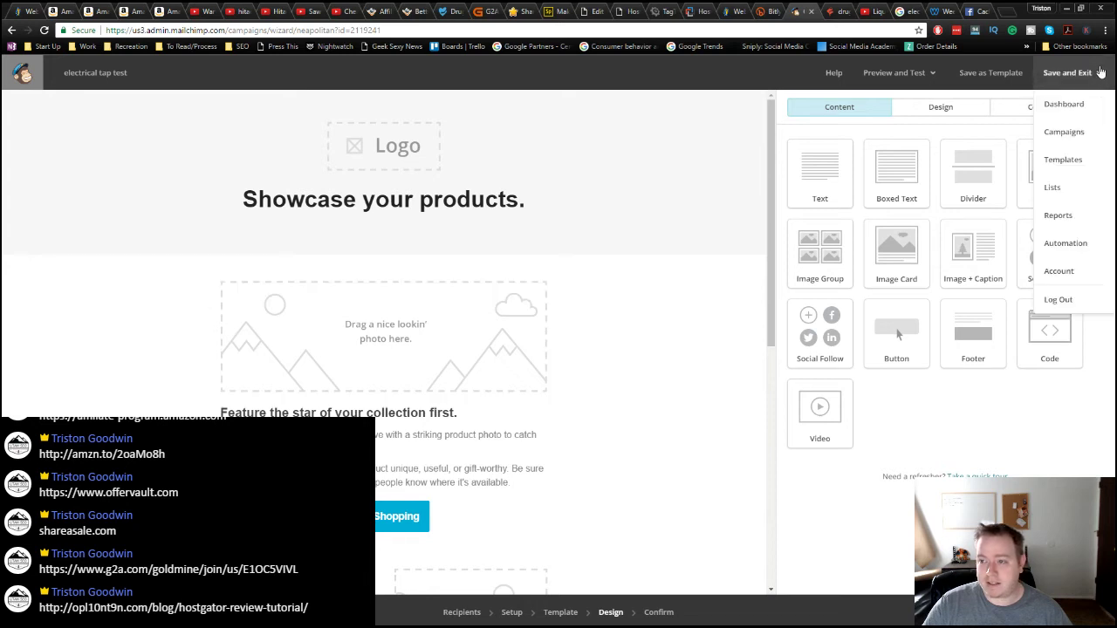
pyautogui.click(1066, 106)
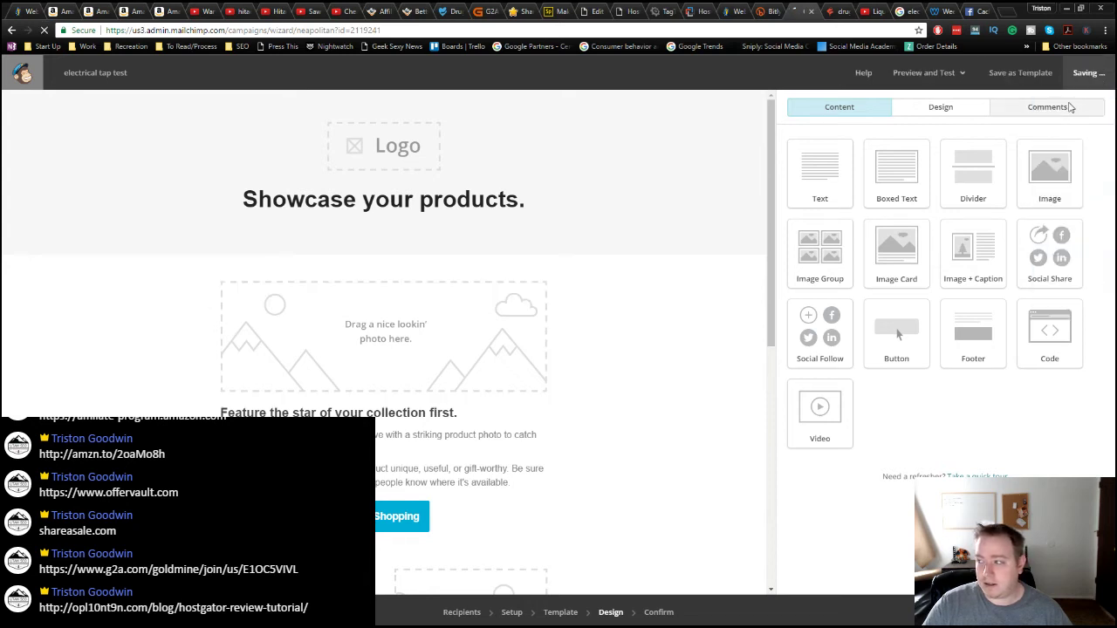
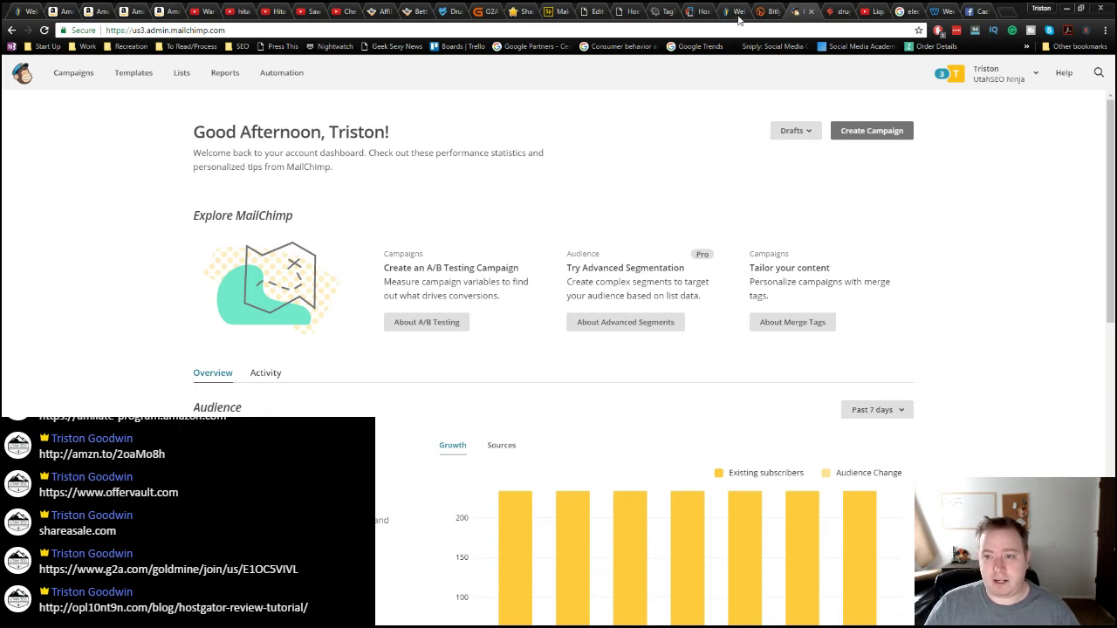
# Step: Switch from the Mailchimp dashboard to the 'HostGator Review and Tutorial' blog post tab
pyautogui.click(632, 17)
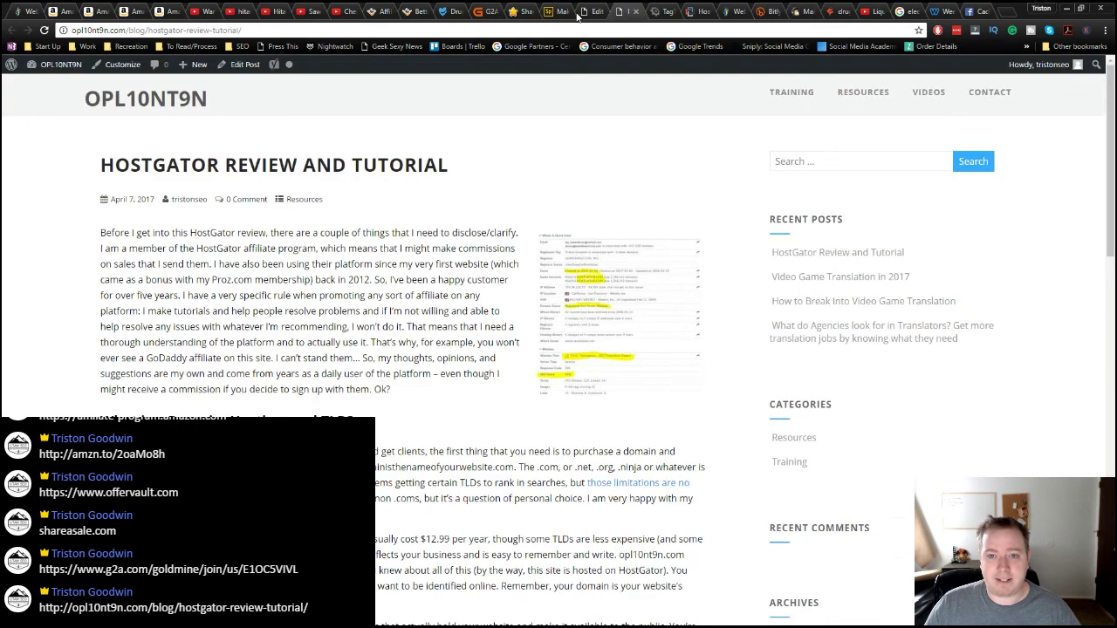
pyautogui.click(593, 13)
pyautogui.click(623, 12)
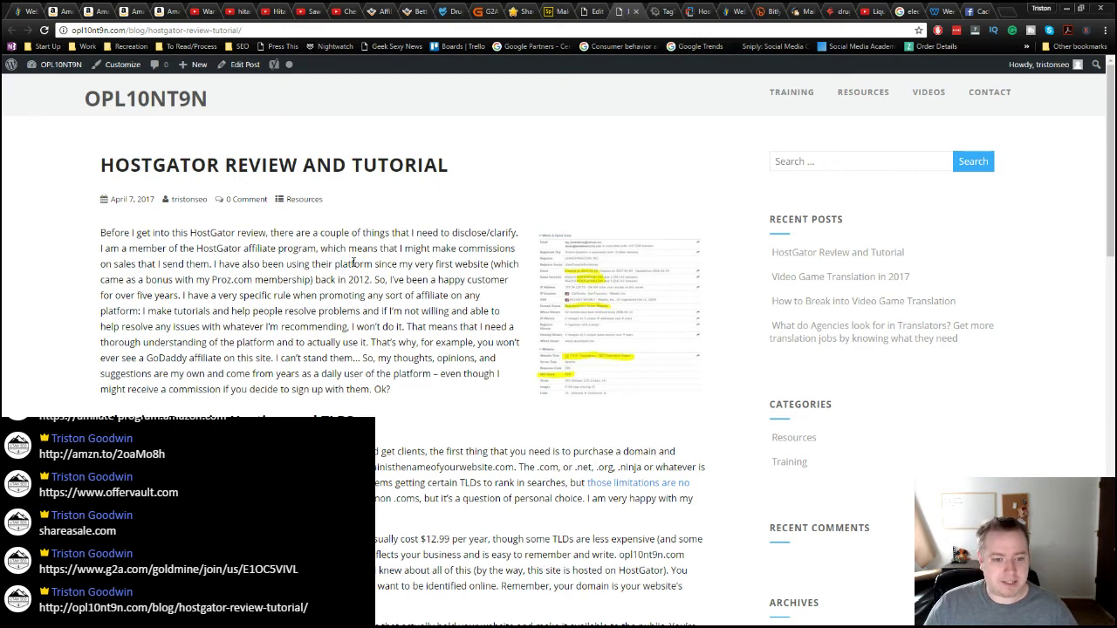
pyautogui.scroll(-5, 405, 301)
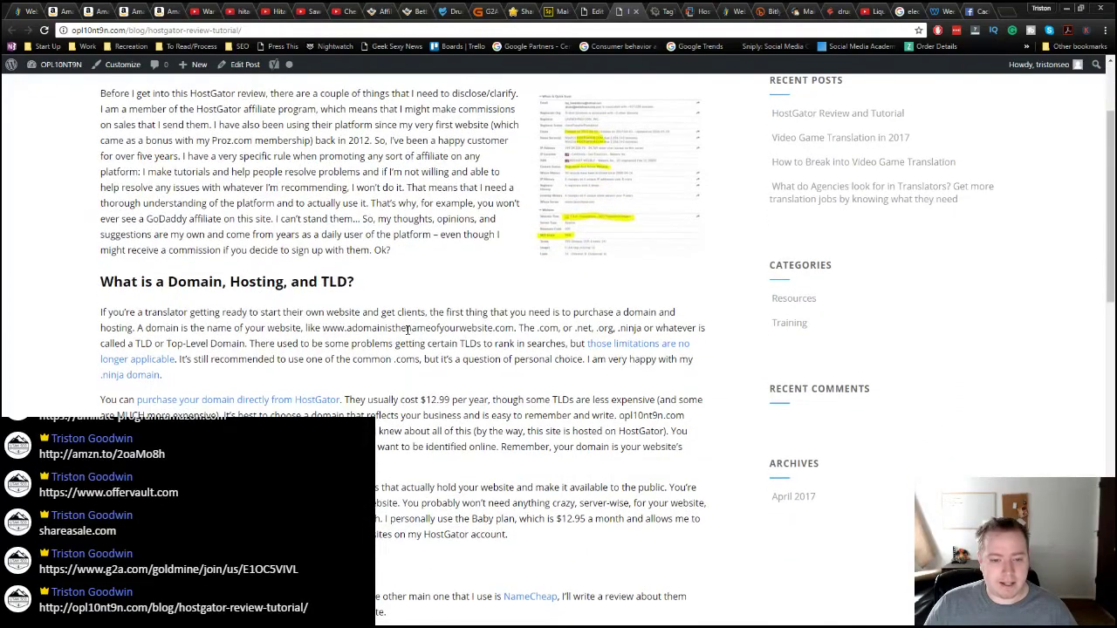
pyautogui.scroll(5, 407, 332)
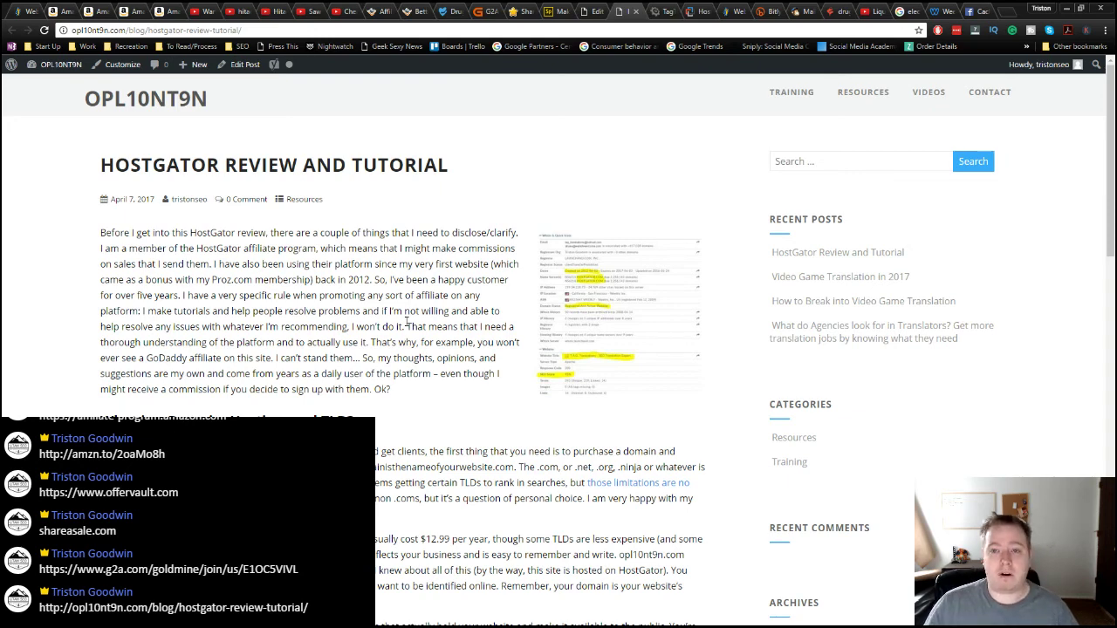
# Step: In Bitly, clear the namecheap filter, limit the date range to Apr 7, and sort by Top Performing
pyautogui.click(771, 12)
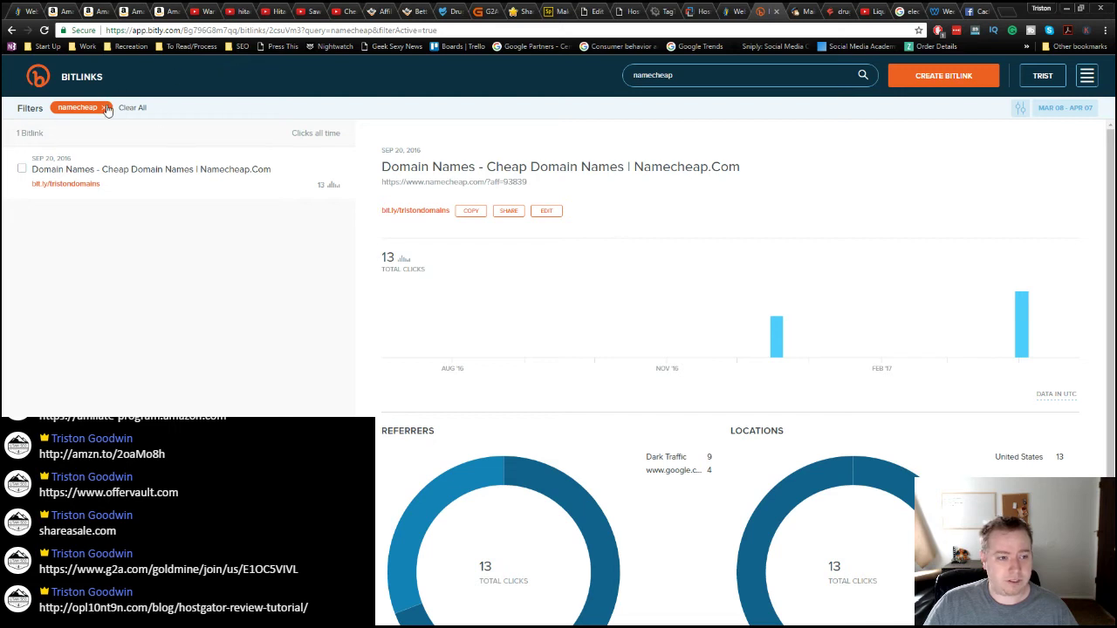
pyautogui.click(106, 108)
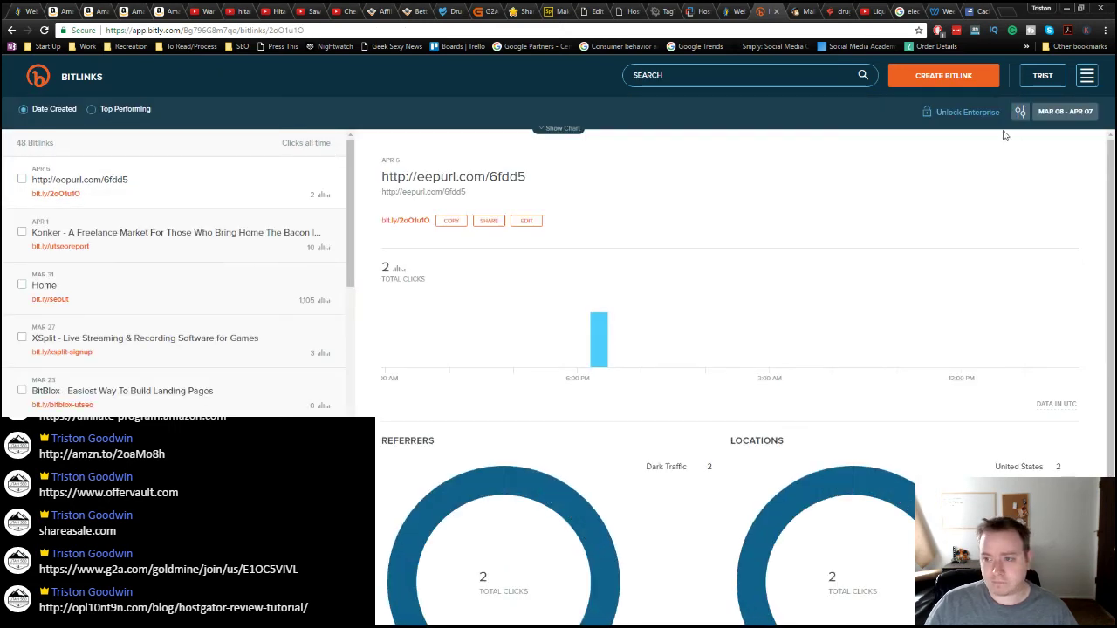
pyautogui.click(1066, 111)
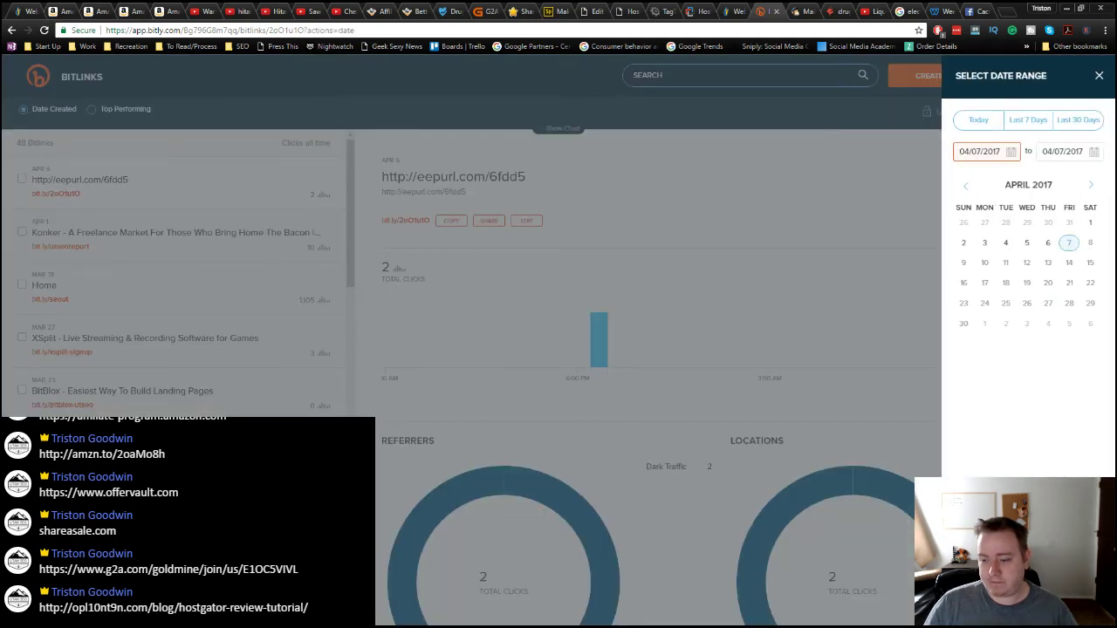
pyautogui.click(979, 119)
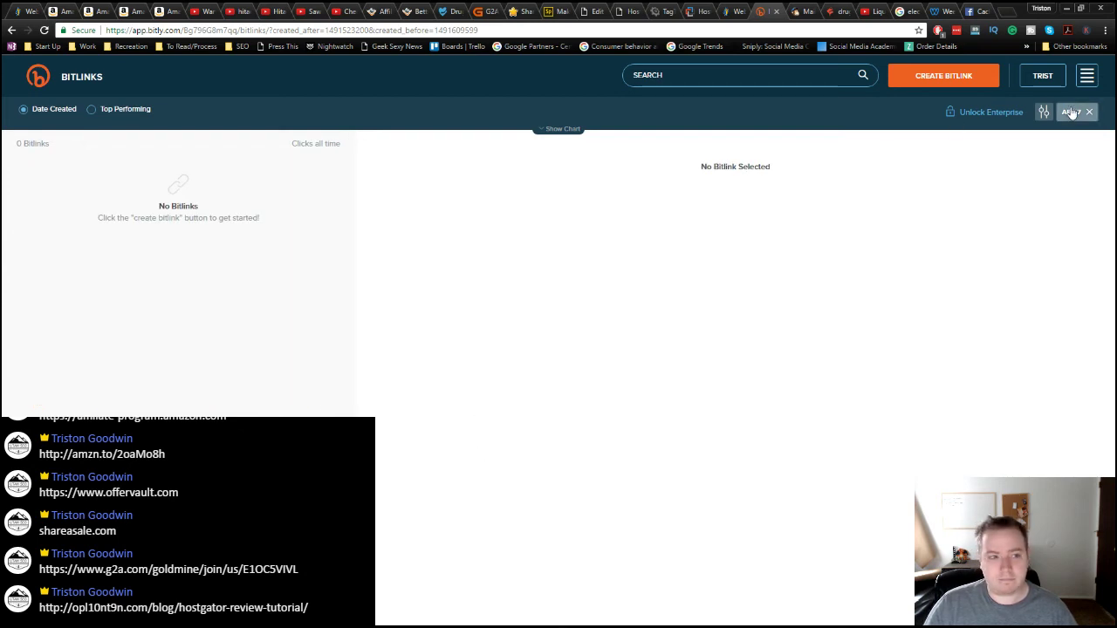
pyautogui.click(92, 111)
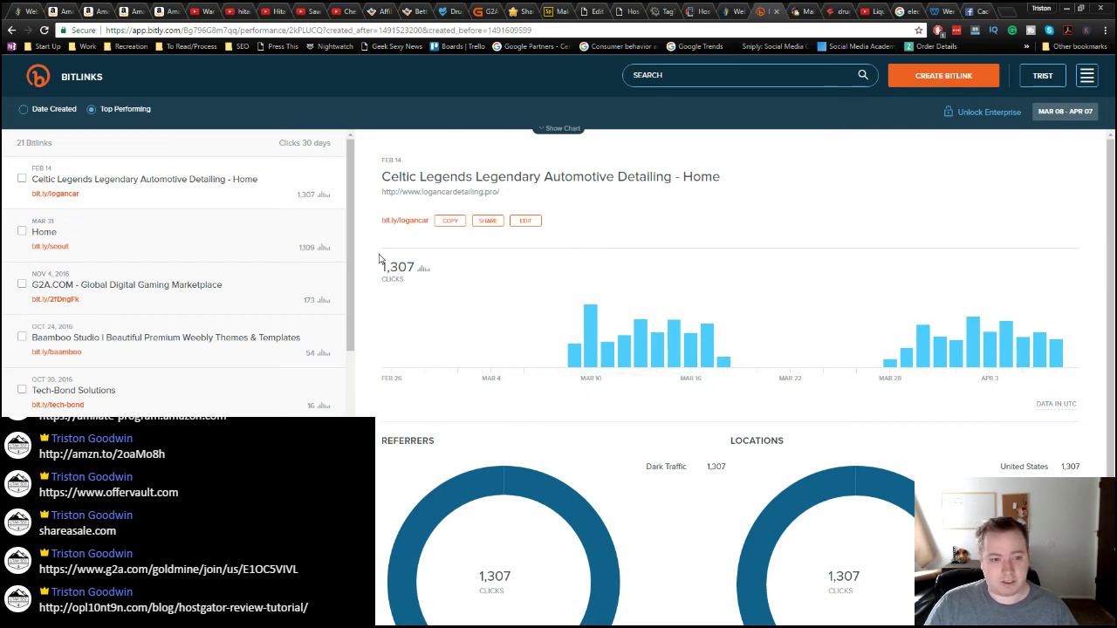
# Step: Check click stats for Home, G2A.COM, Baamboo Studio and Tech-Bond Solutions (16 clicks)
pyautogui.moveTo(1054, 355)
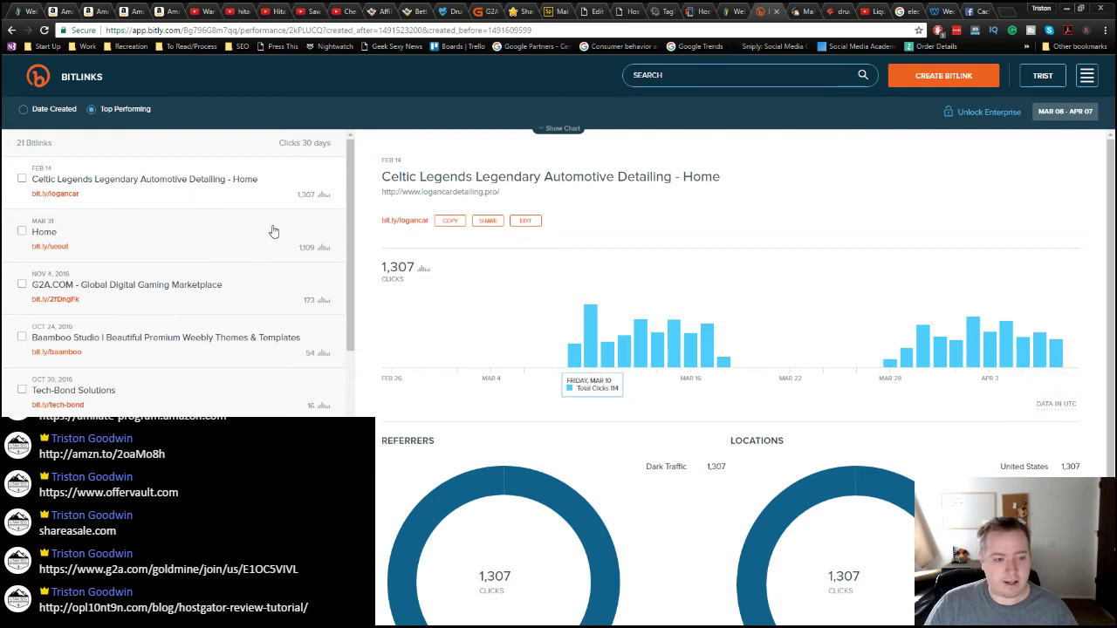
pyautogui.click(212, 246)
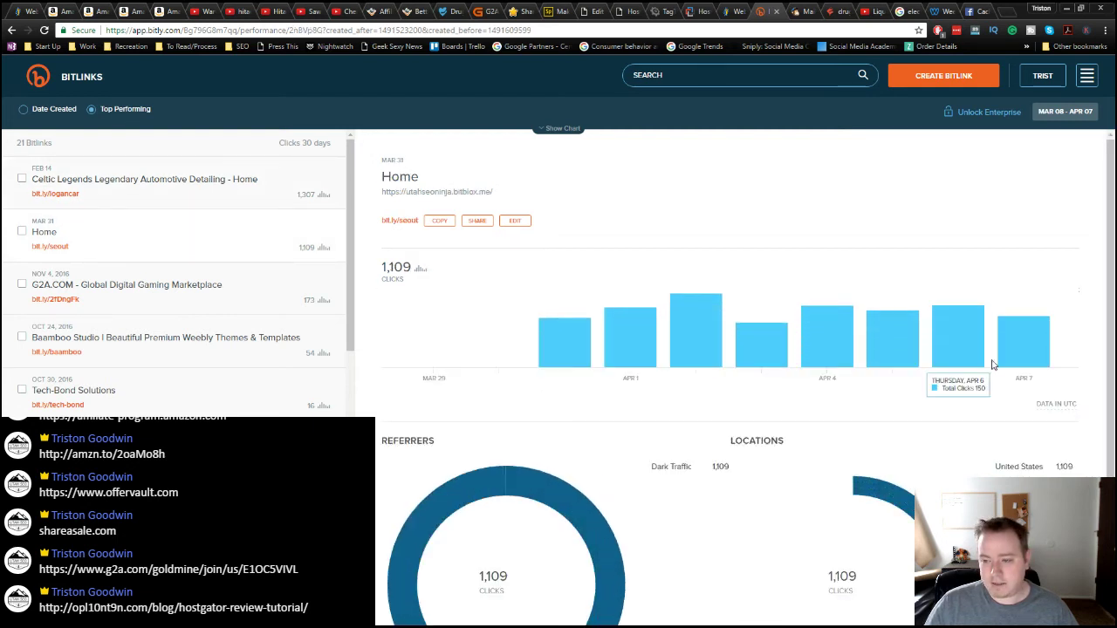
pyautogui.moveTo(1017, 348)
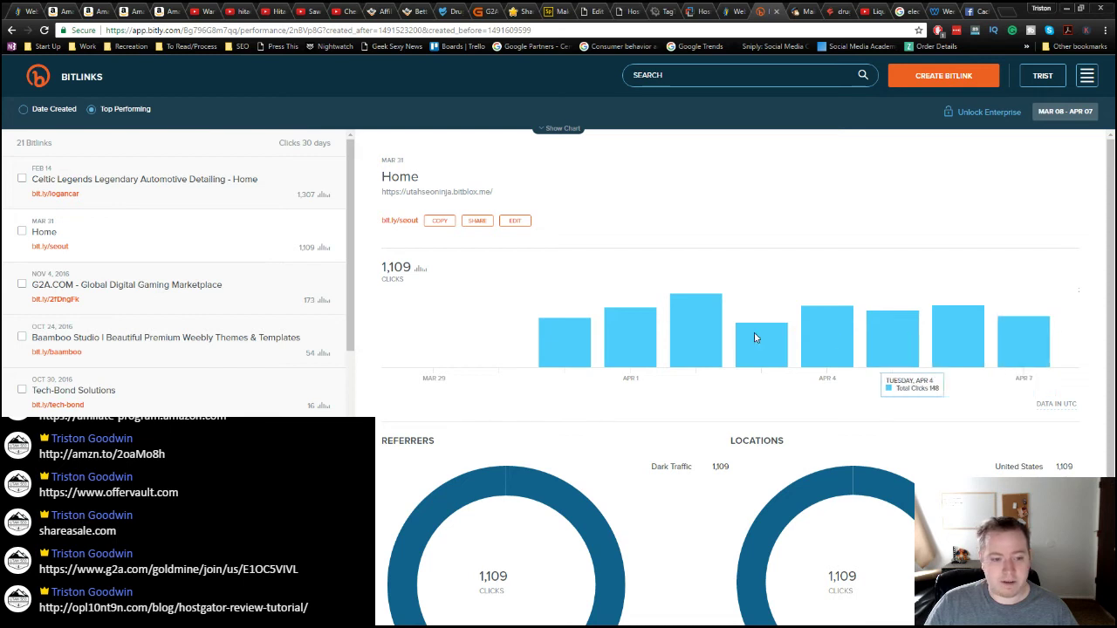
pyautogui.click(259, 301)
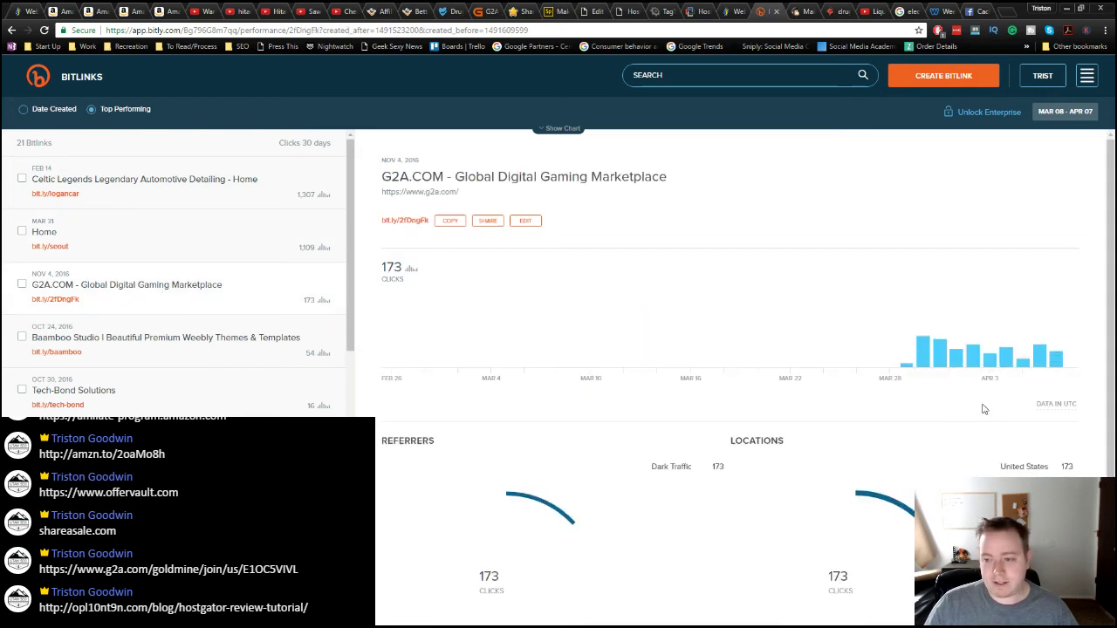
pyautogui.moveTo(1056, 354)
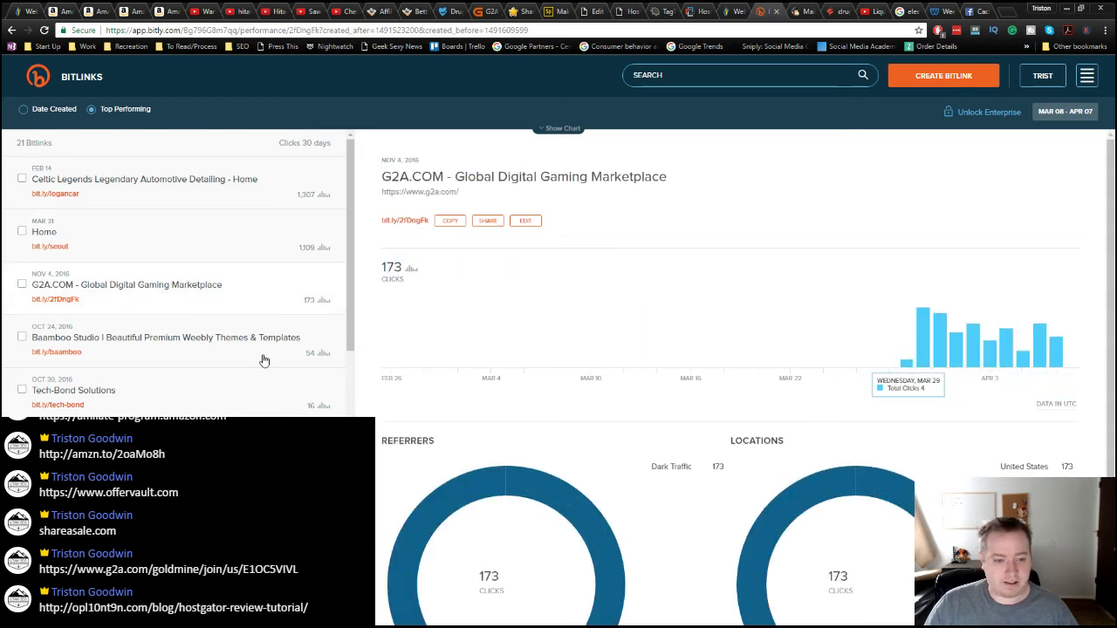
pyautogui.click(232, 352)
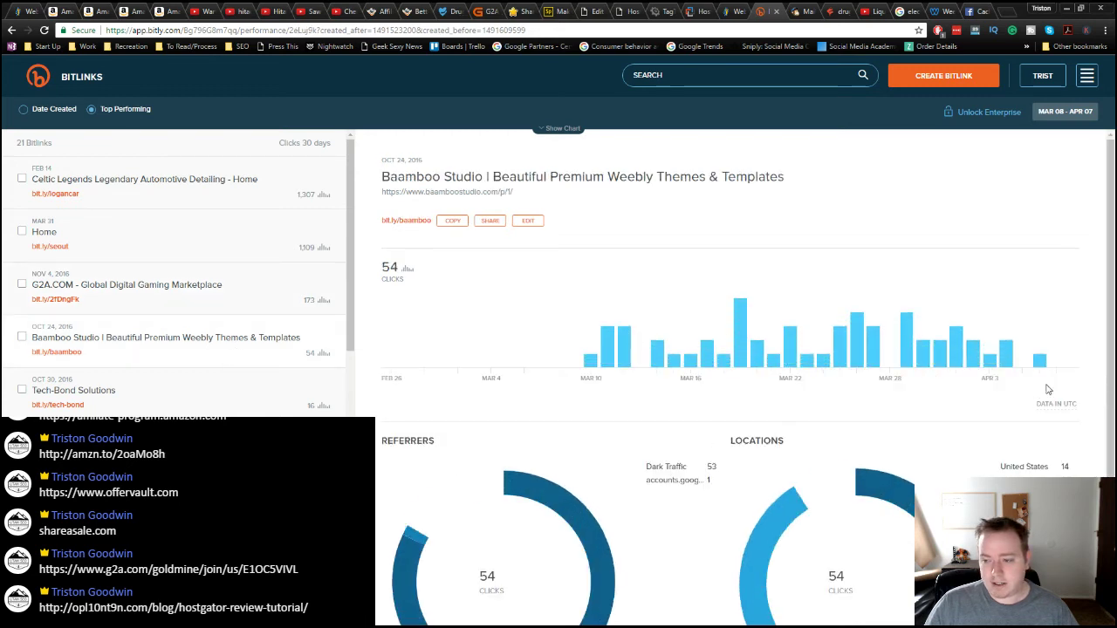
pyautogui.moveTo(1047, 364)
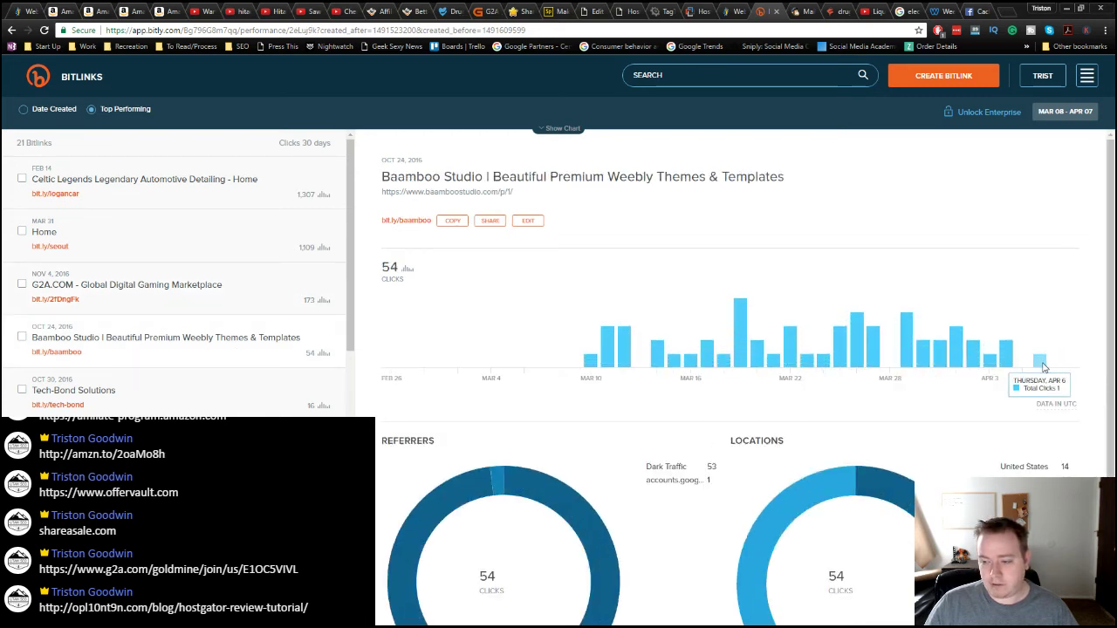
pyautogui.click(178, 393)
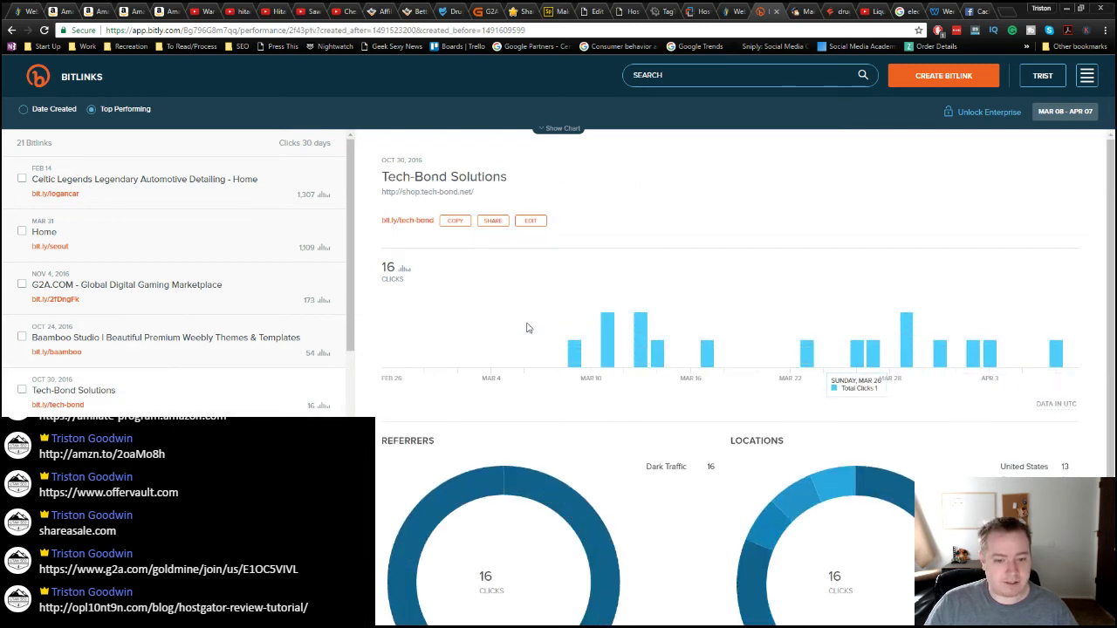
pyautogui.scroll(-3, 223, 343)
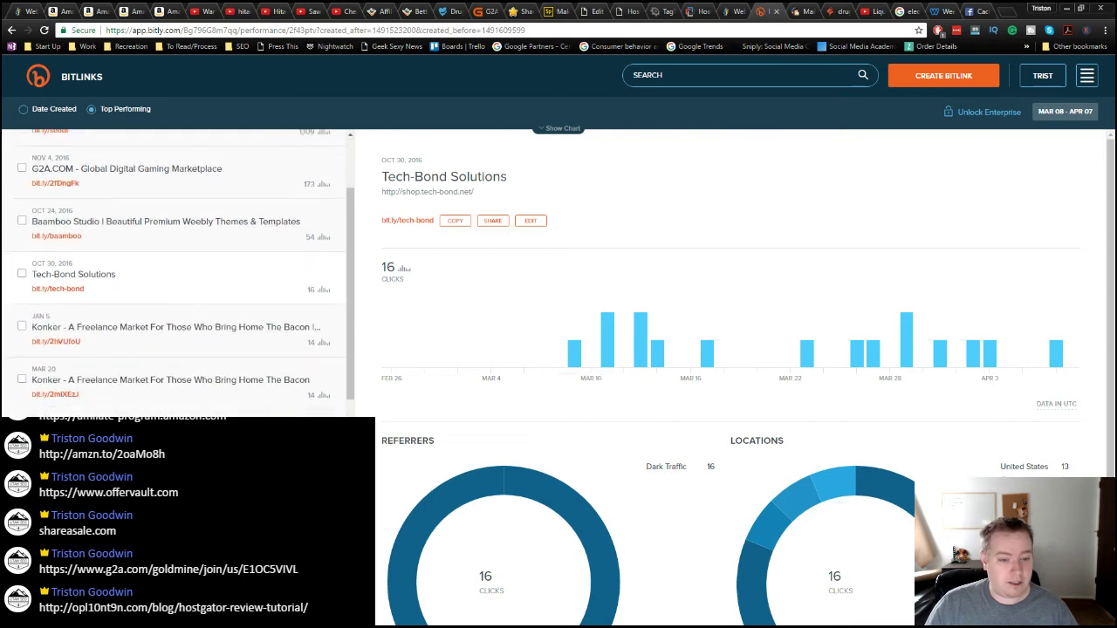
pyautogui.scroll(-6, 222, 343)
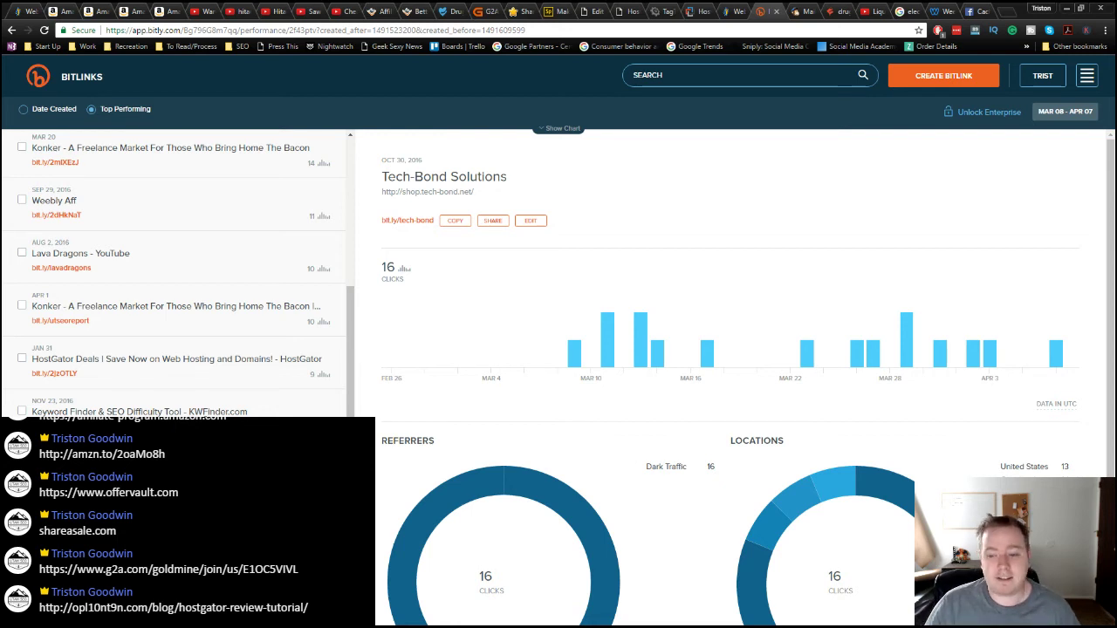
pyautogui.scroll(3, 174, 271)
pyautogui.scroll(6, 175, 270)
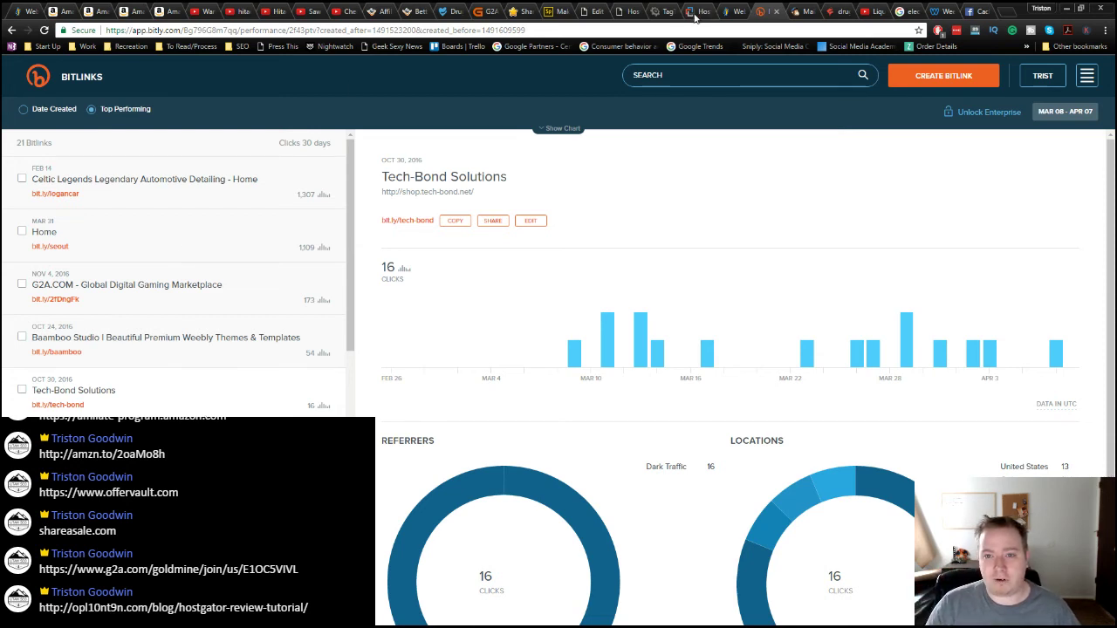
# Step: Read through the HostGator review post, then move to the 'Saw it on youtube' channel page
pyautogui.click(632, 11)
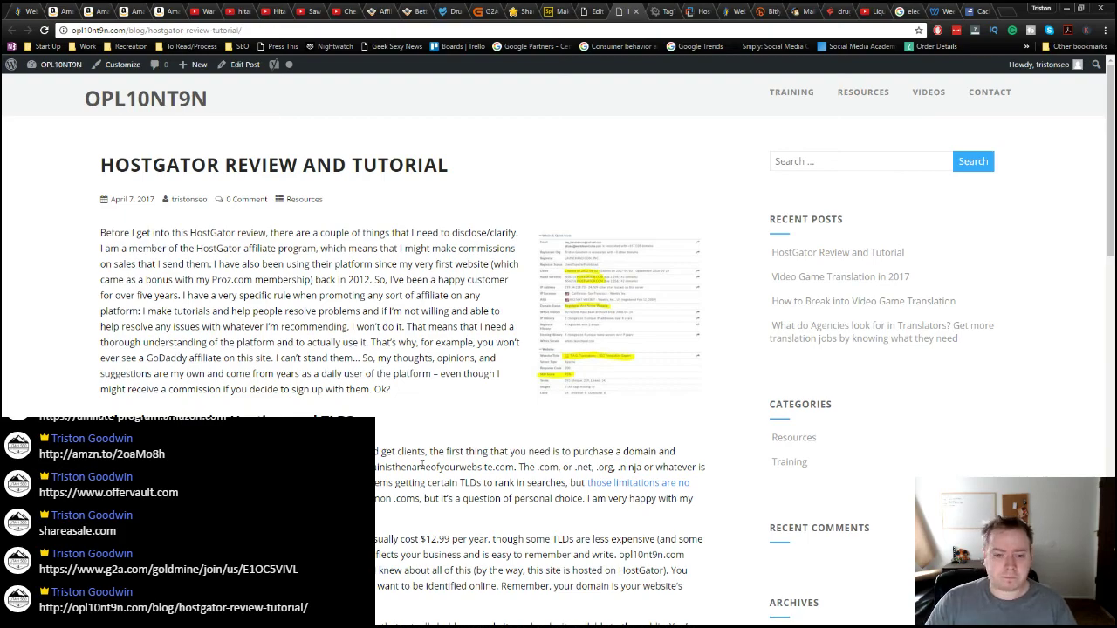
pyautogui.scroll(-3, 376, 448)
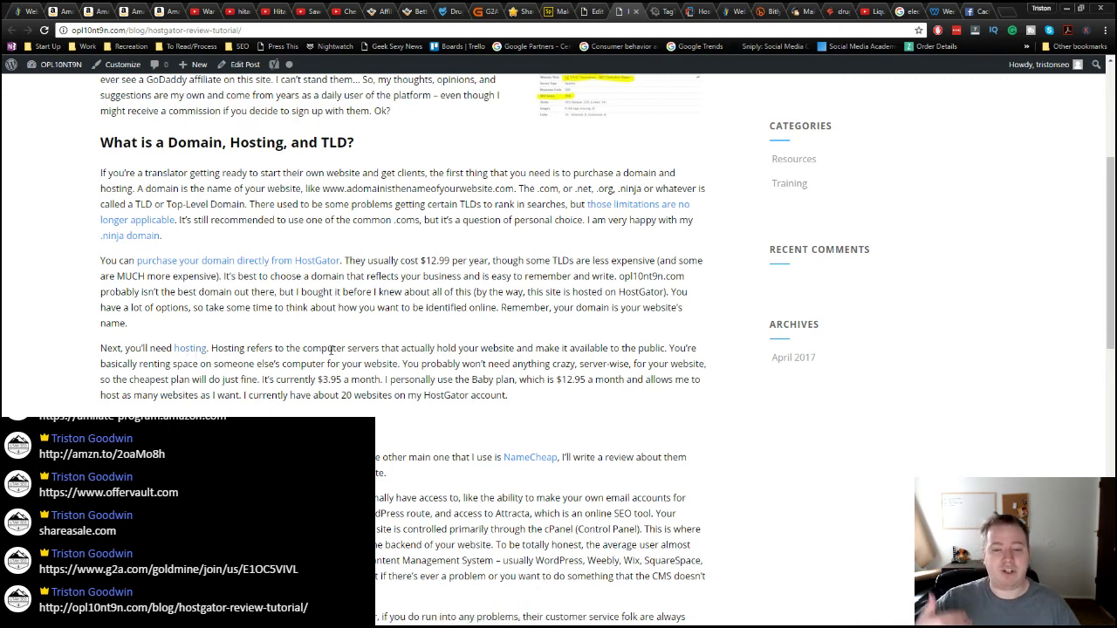
pyautogui.scroll(-2, 395, 399)
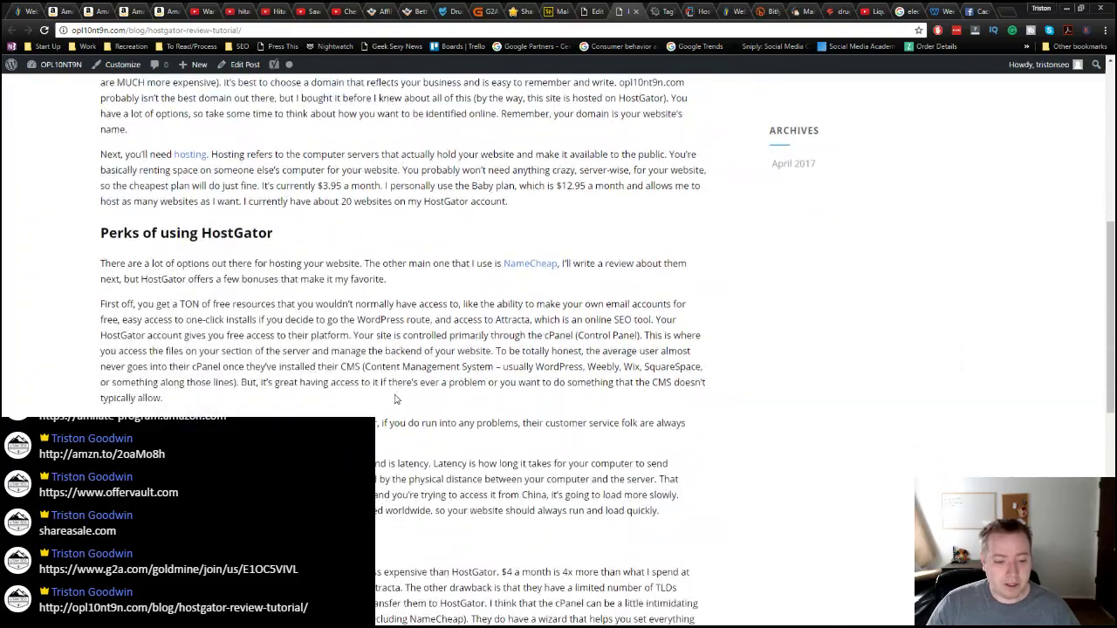
pyautogui.scroll(-3, 395, 399)
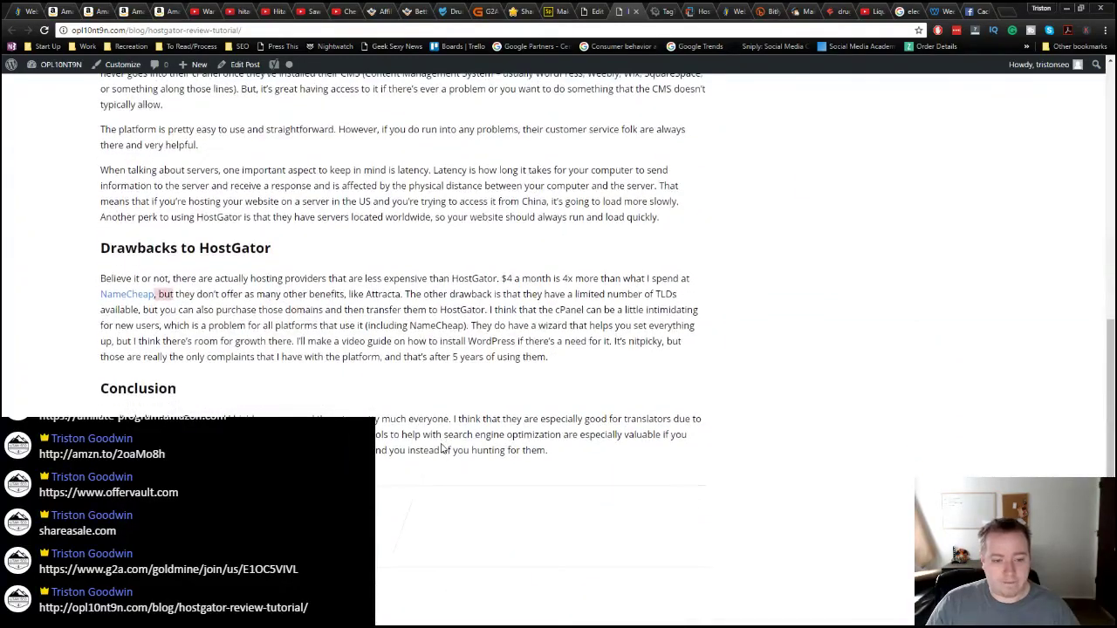
pyautogui.scroll(2, 441, 449)
pyautogui.scroll(10, 440, 449)
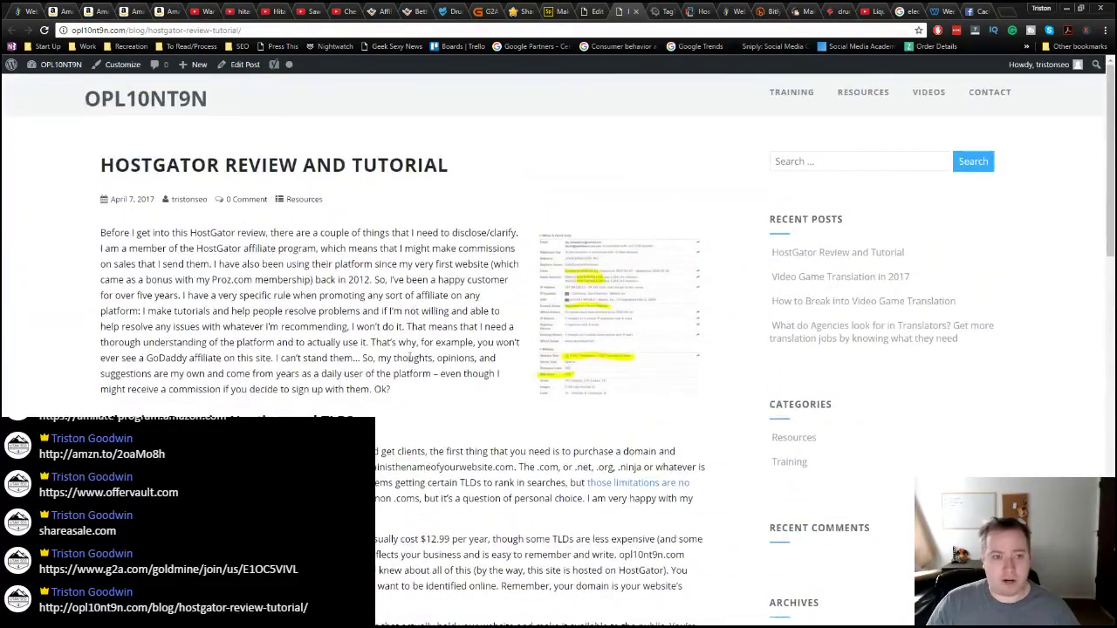
pyautogui.click(307, 11)
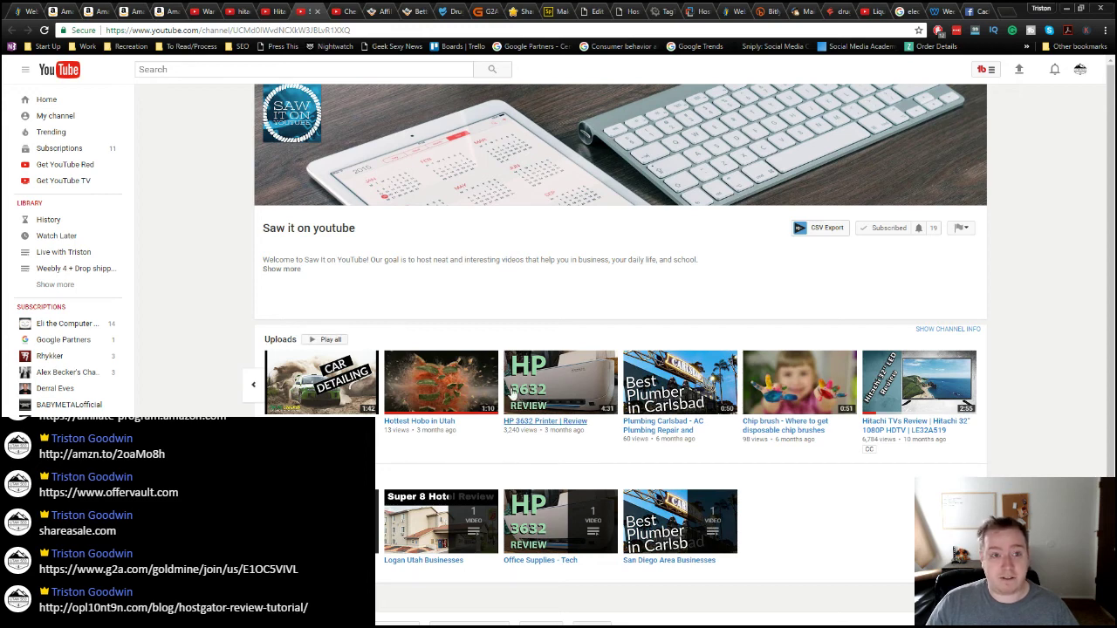
# Step: Read the Pokemon Go cheap phones video's Amazon-linked description and vidIQ stats, then open Amazon's 'electrical tape' results
pyautogui.click(263, 12)
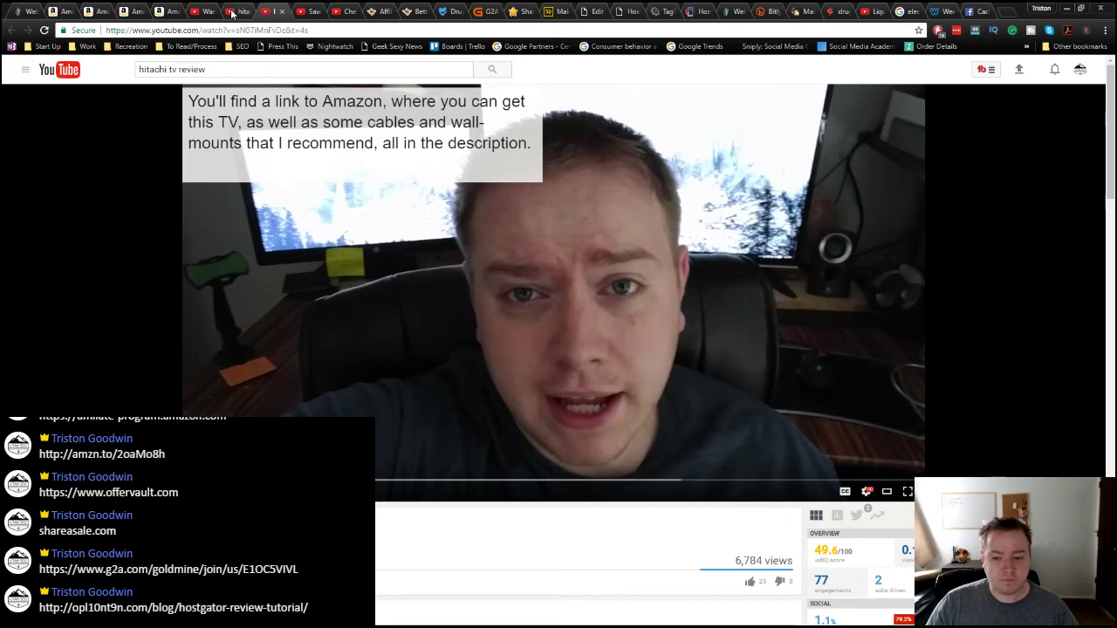
pyautogui.click(232, 12)
pyautogui.click(344, 11)
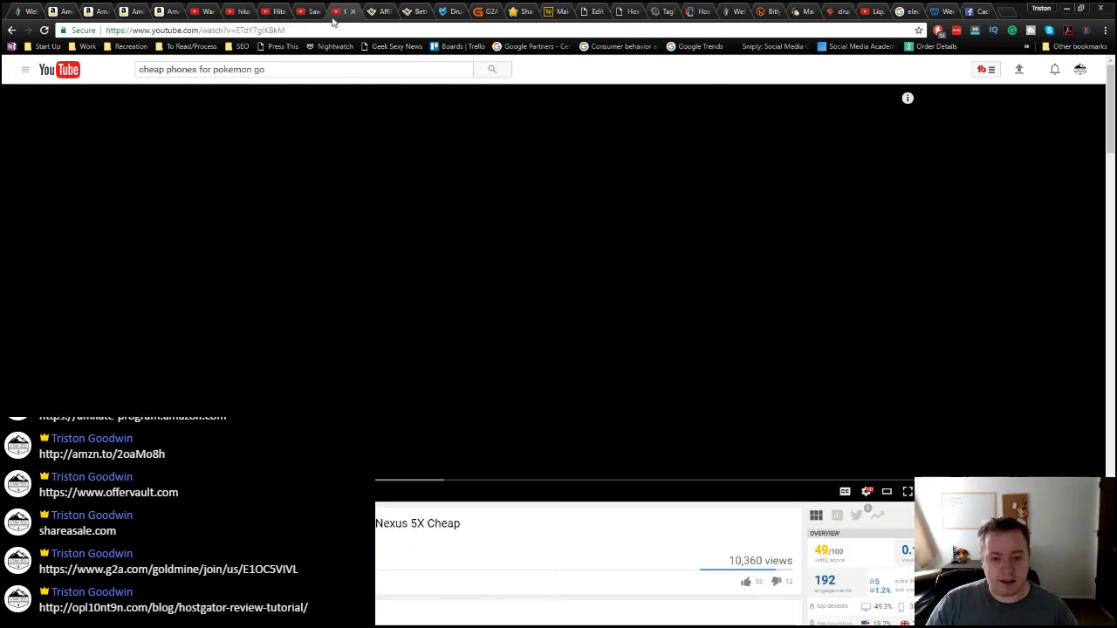
pyautogui.scroll(-4, 486, 405)
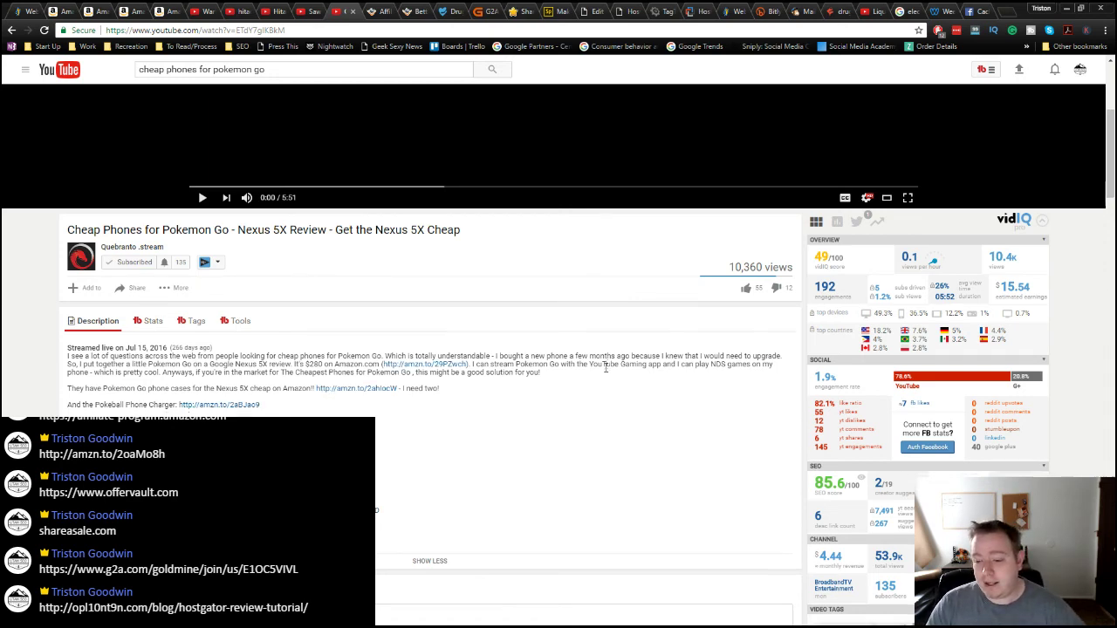
pyautogui.scroll(-2, 604, 367)
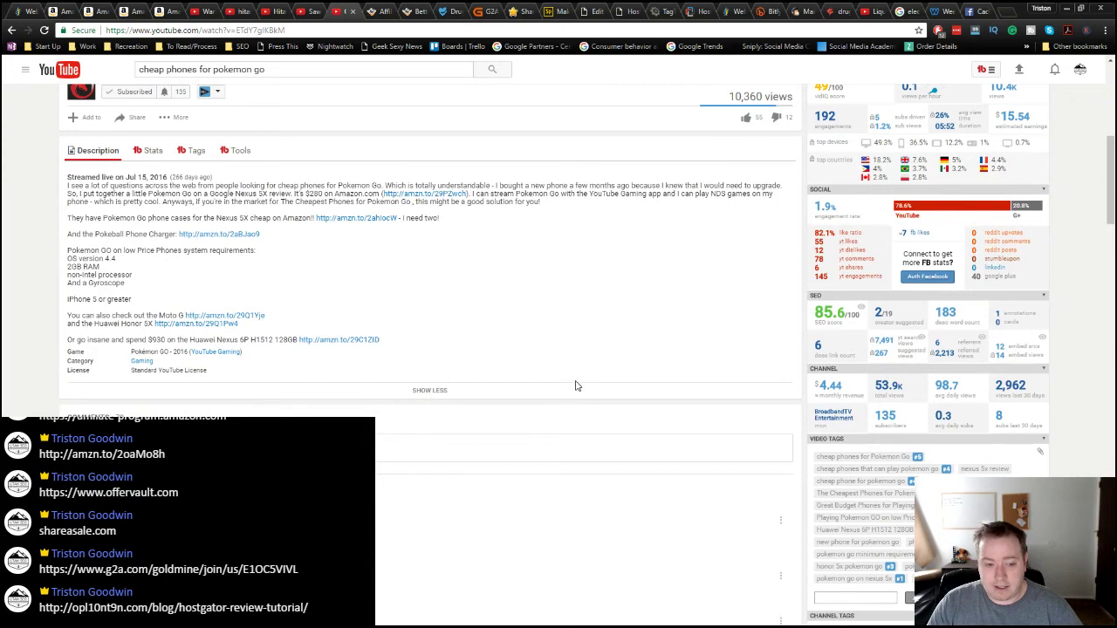
pyautogui.scroll(-1, 579, 384)
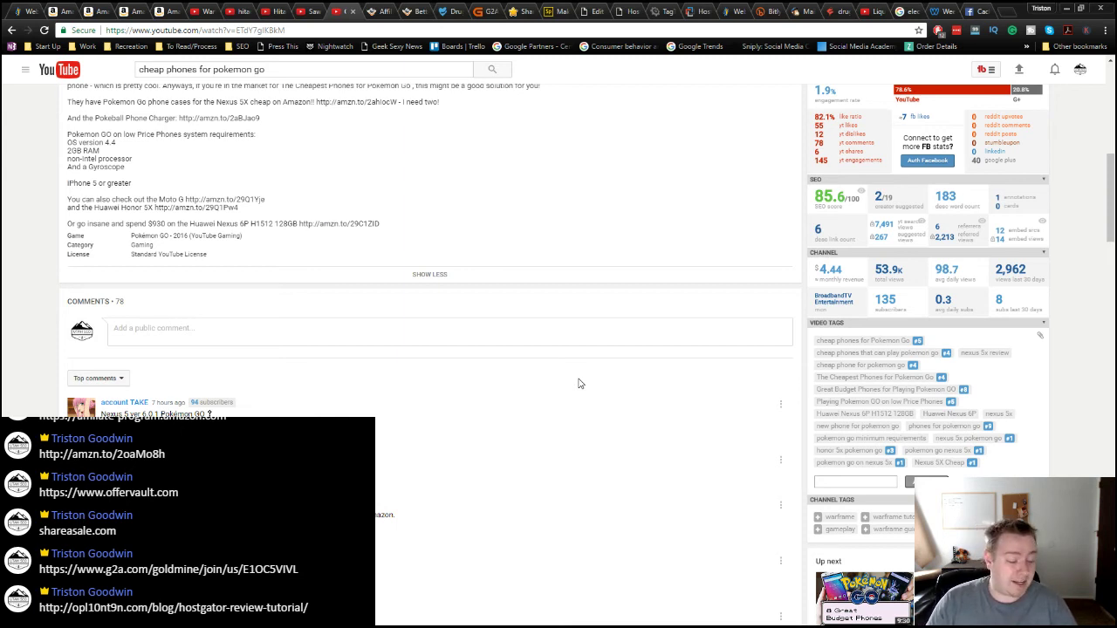
pyautogui.scroll(2, 332, 266)
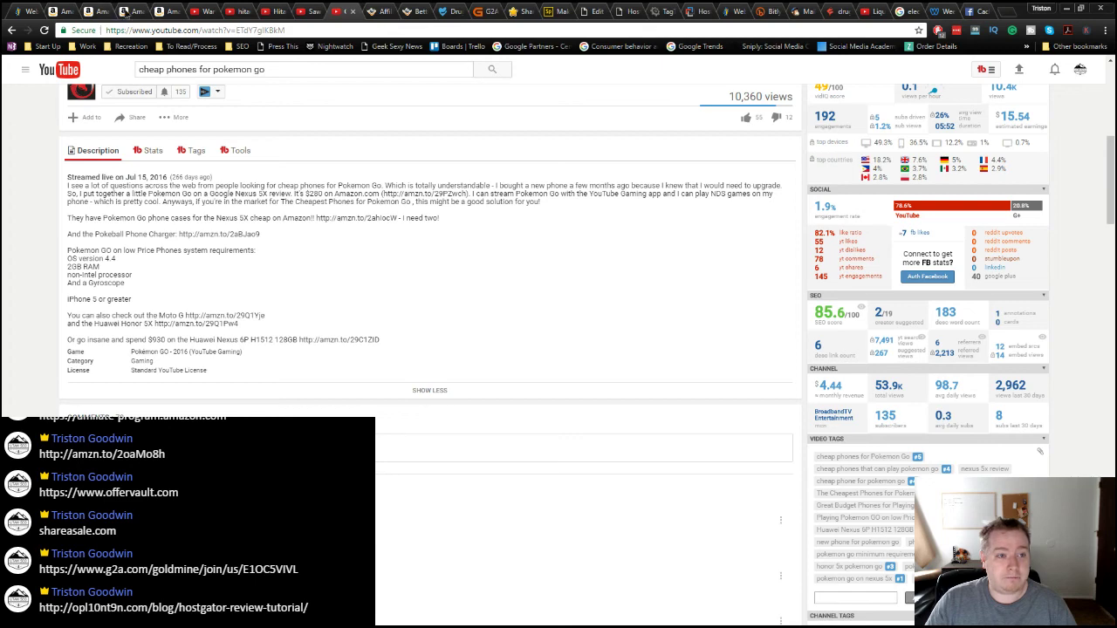
pyautogui.click(125, 11)
pyautogui.click(87, 12)
# Step: Open the Amazon Associates home dashboard showing 154 clicks and $0.88 in total fees
pyautogui.click(124, 11)
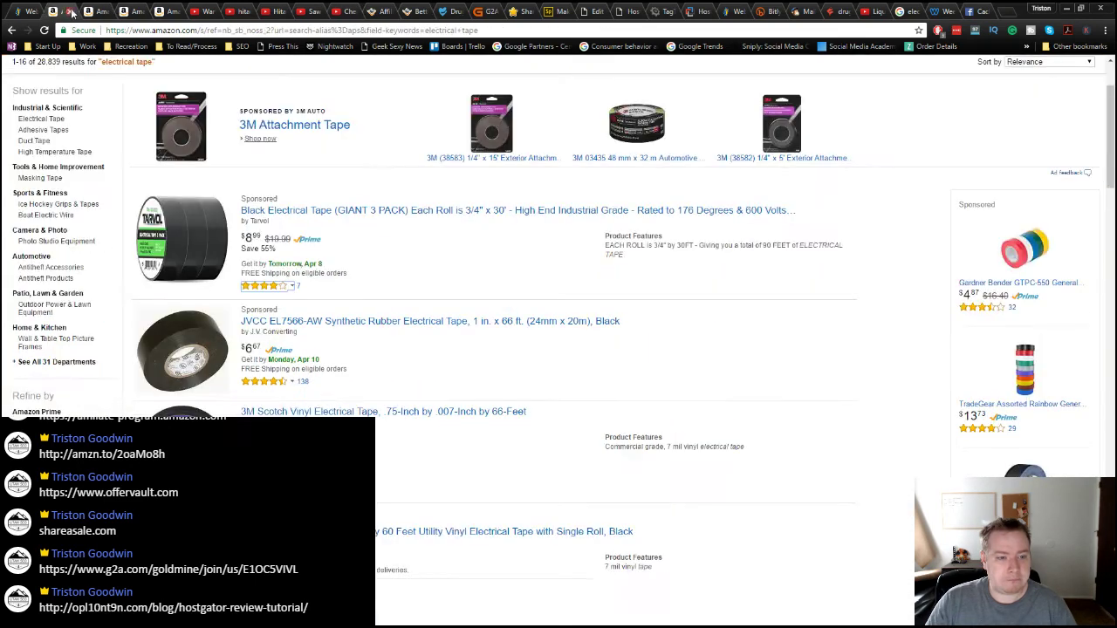
pyautogui.click(162, 11)
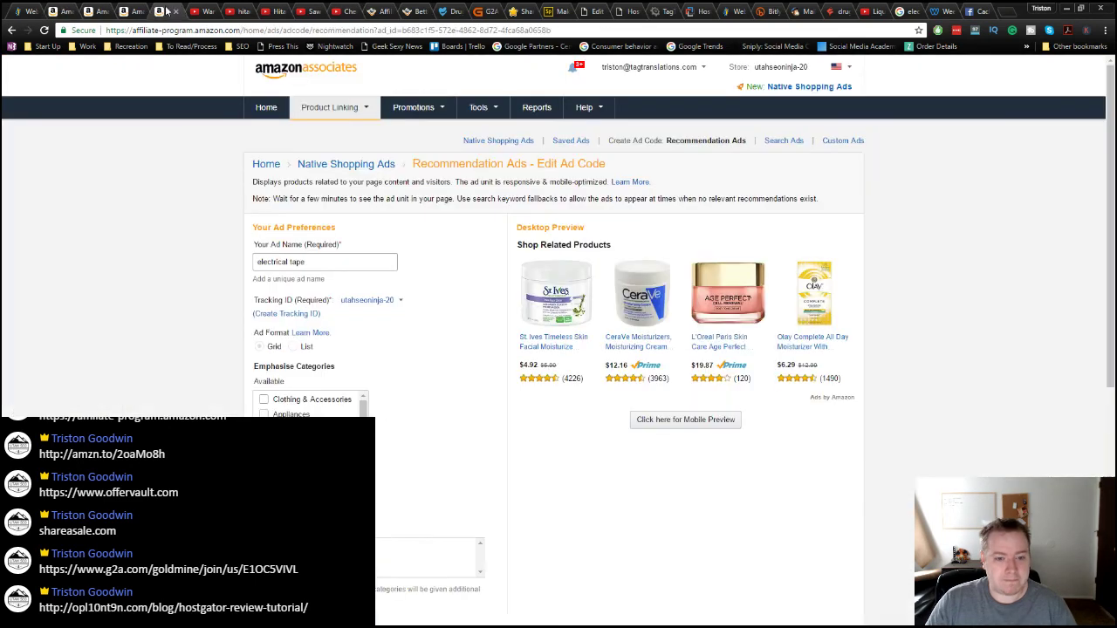
pyautogui.click(264, 111)
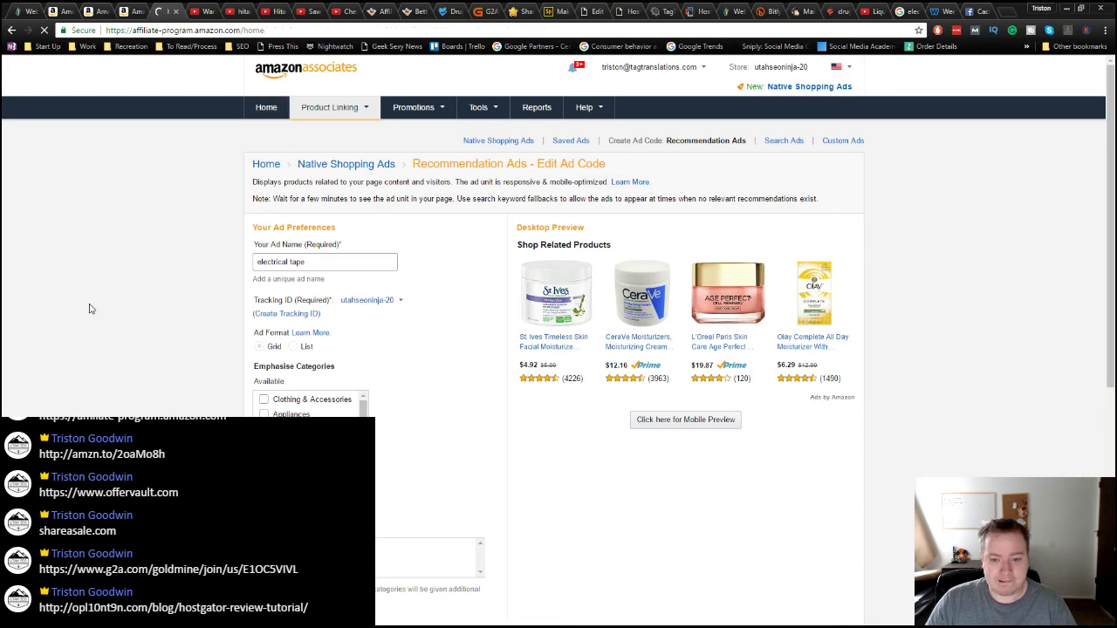
pyautogui.scroll(-3, 109, 322)
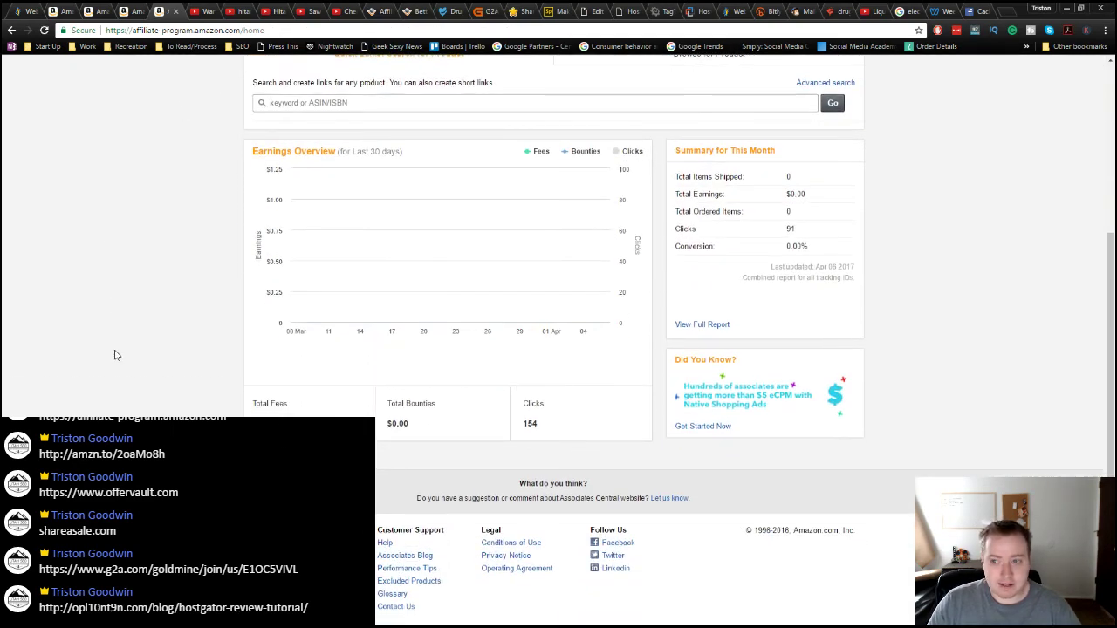
pyautogui.scroll(-3, 113, 353)
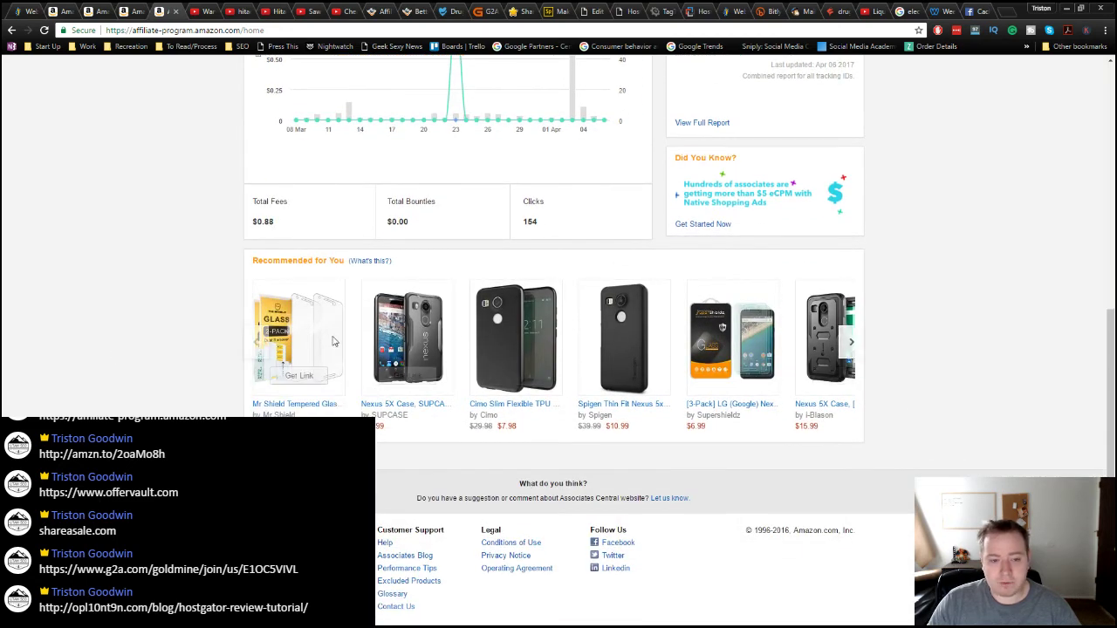
# Step: Browse the Recommended for You carousel from phone cases to HP ink cartridges and DeskJet printers
pyautogui.moveTo(658, 343)
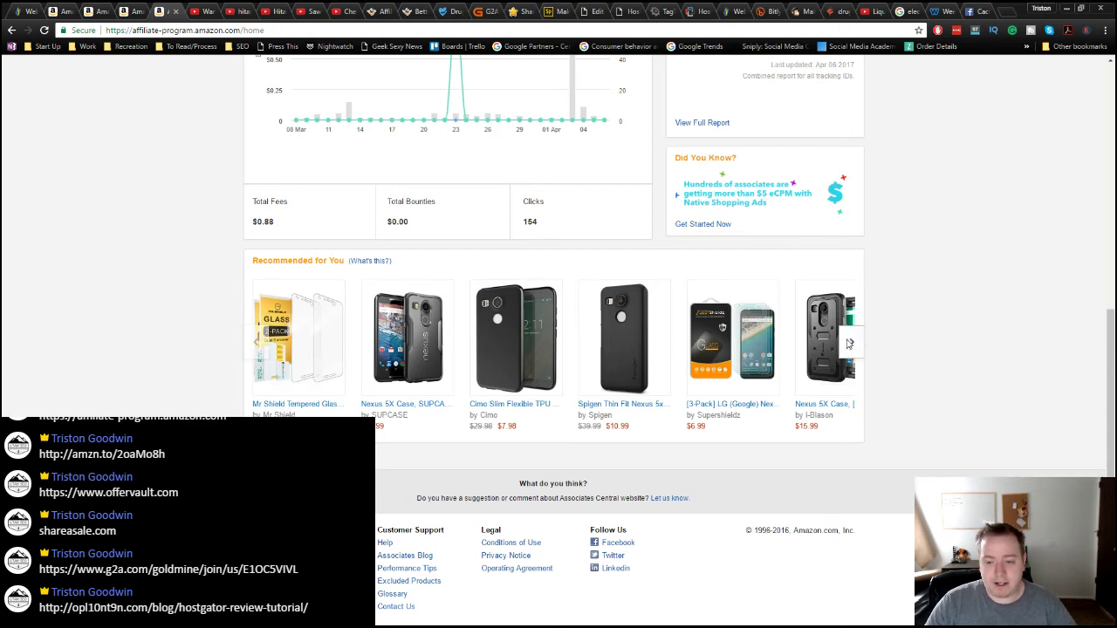
pyautogui.click(848, 344)
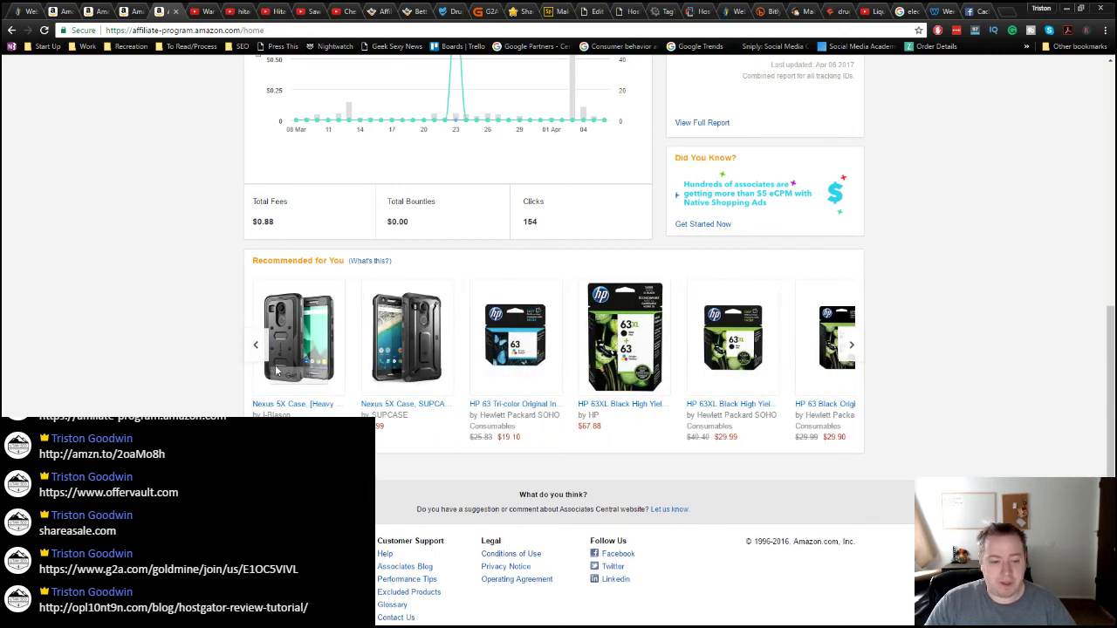
pyautogui.click(256, 345)
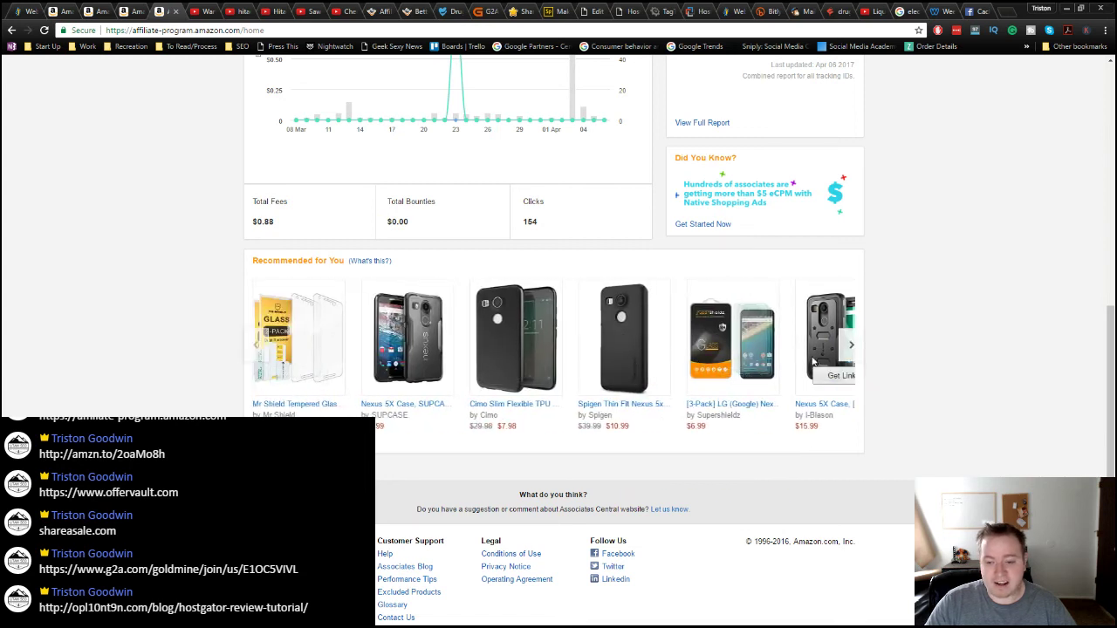
pyautogui.click(852, 347)
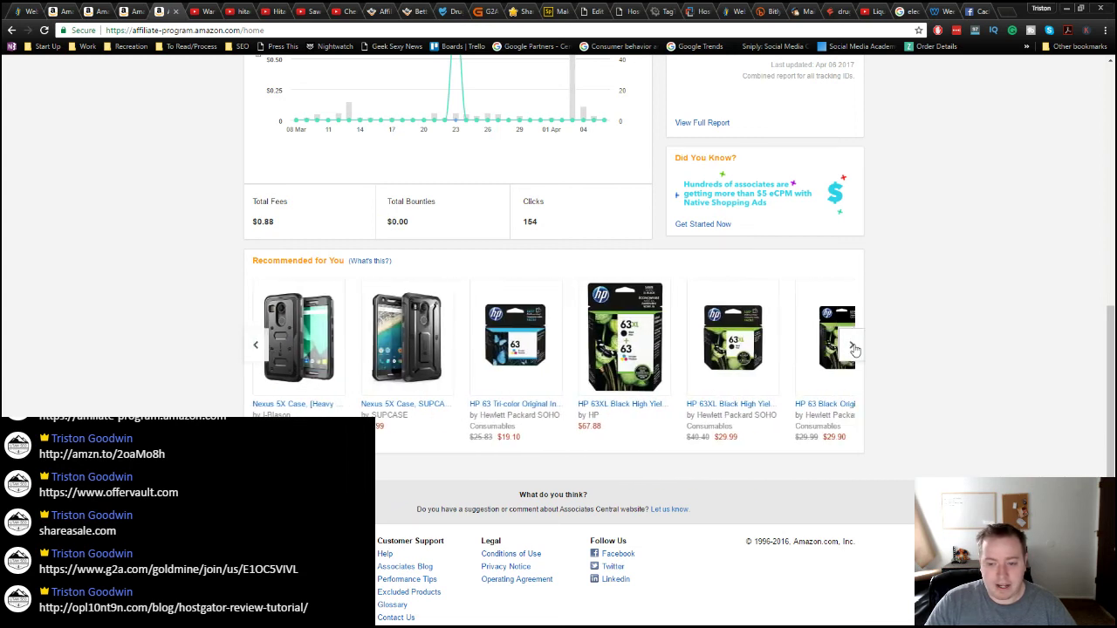
pyautogui.click(853, 348)
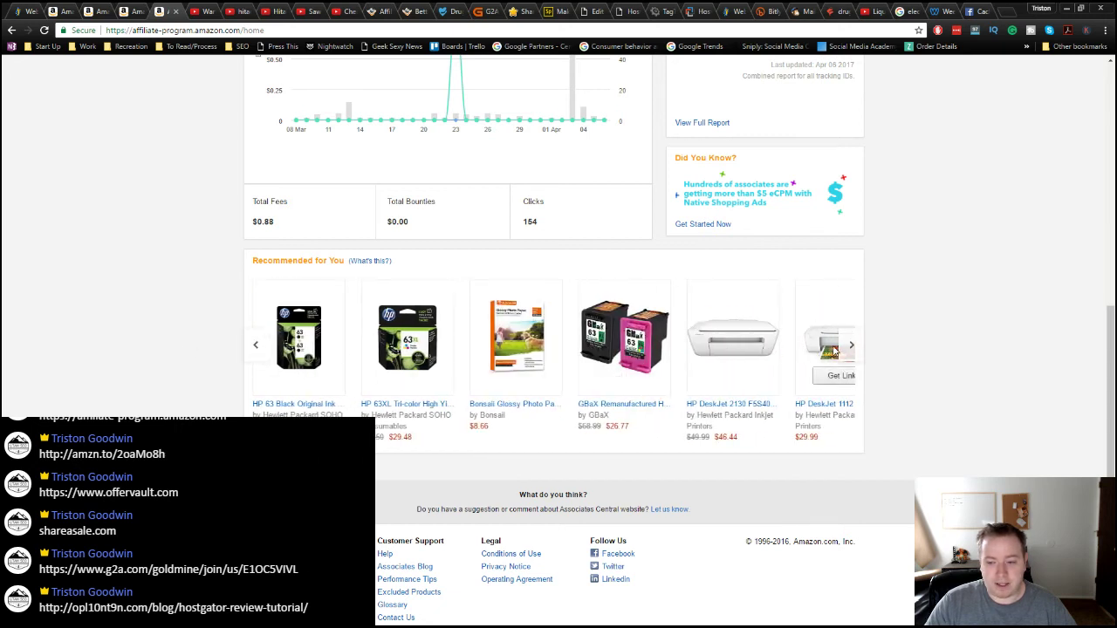
pyautogui.moveTo(410, 377)
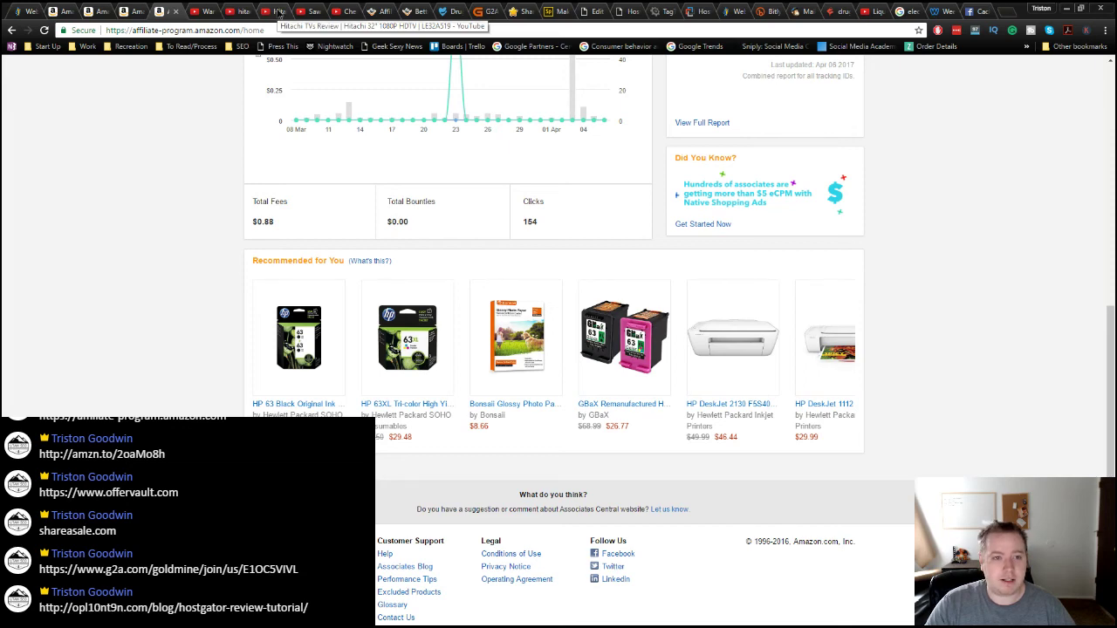
# Step: Revisit the 'Saw it on youtube' channel uploads with the HP 3632 Printer Review, then go to KWFinder's drug rehab results
pyautogui.click(277, 13)
pyautogui.click(231, 12)
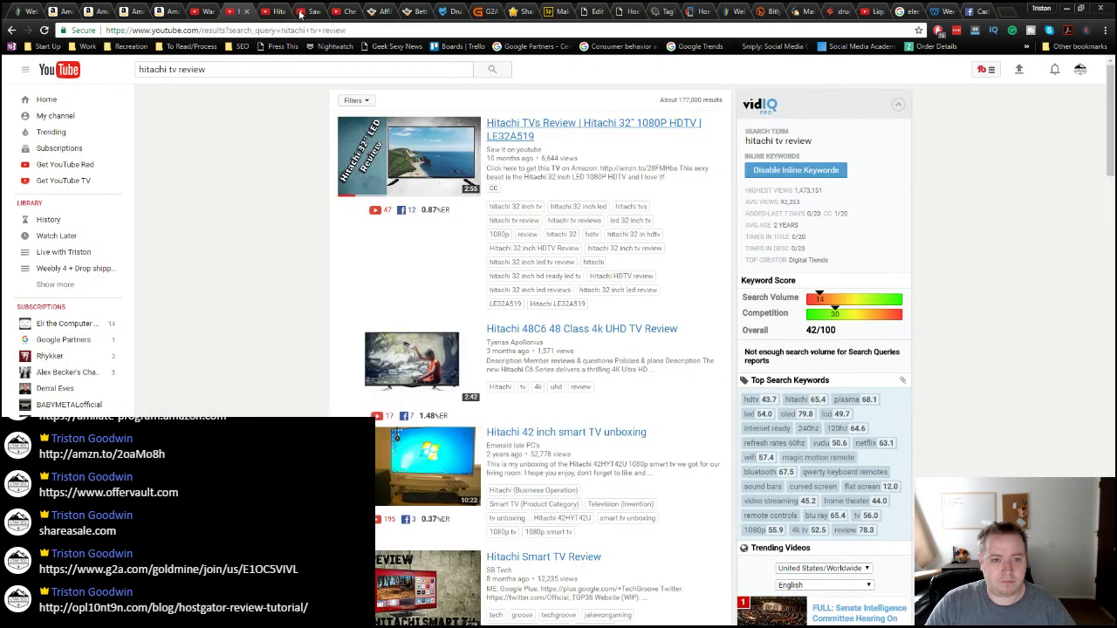
pyautogui.click(304, 12)
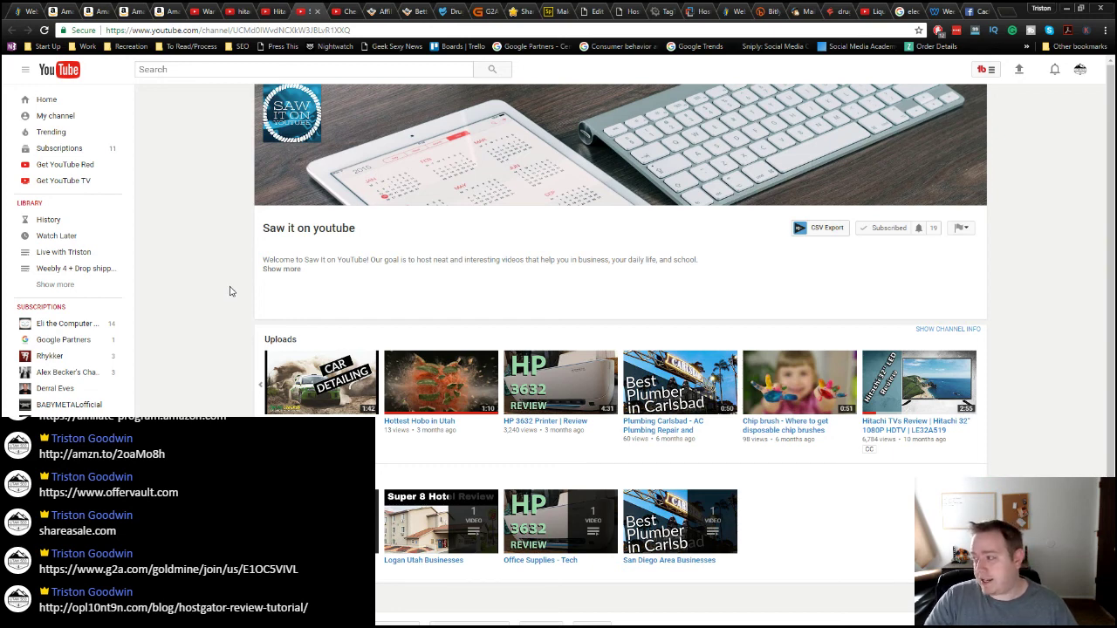
pyautogui.click(837, 11)
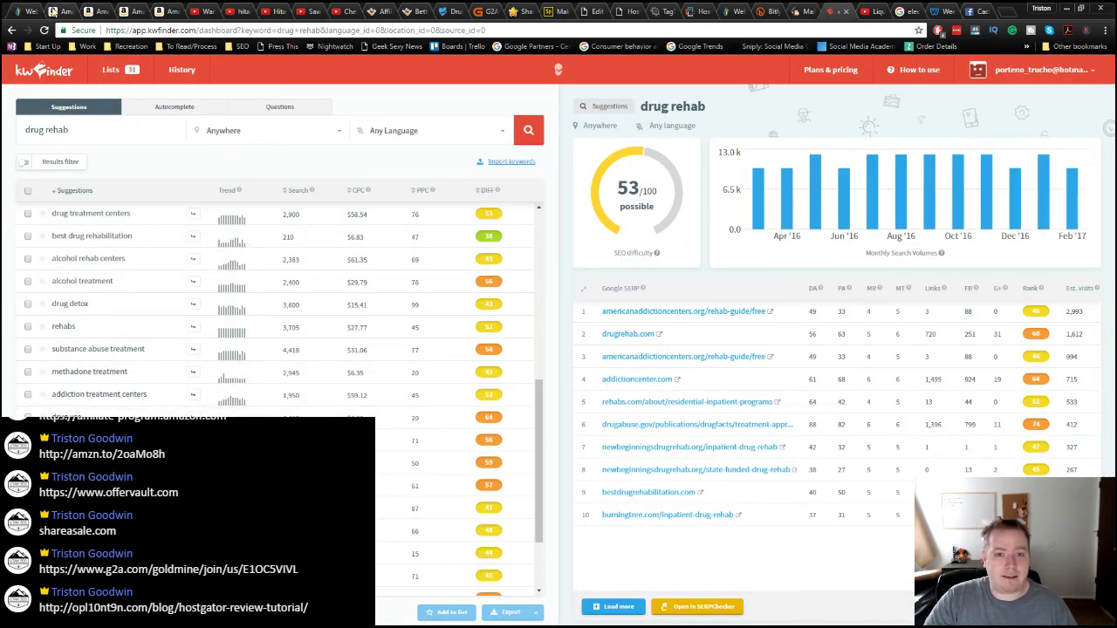
# Step: Move through the G2A Goldmine, Adobe Spark and WordPress editor tabs to the published HostGator review post
pyautogui.click(487, 12)
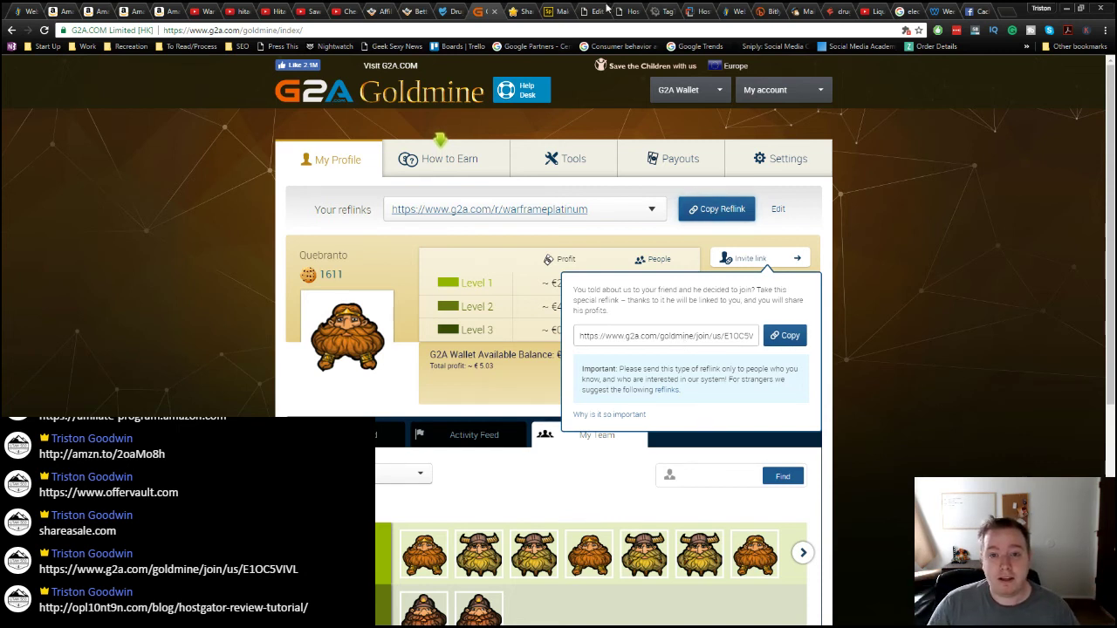
pyautogui.click(557, 11)
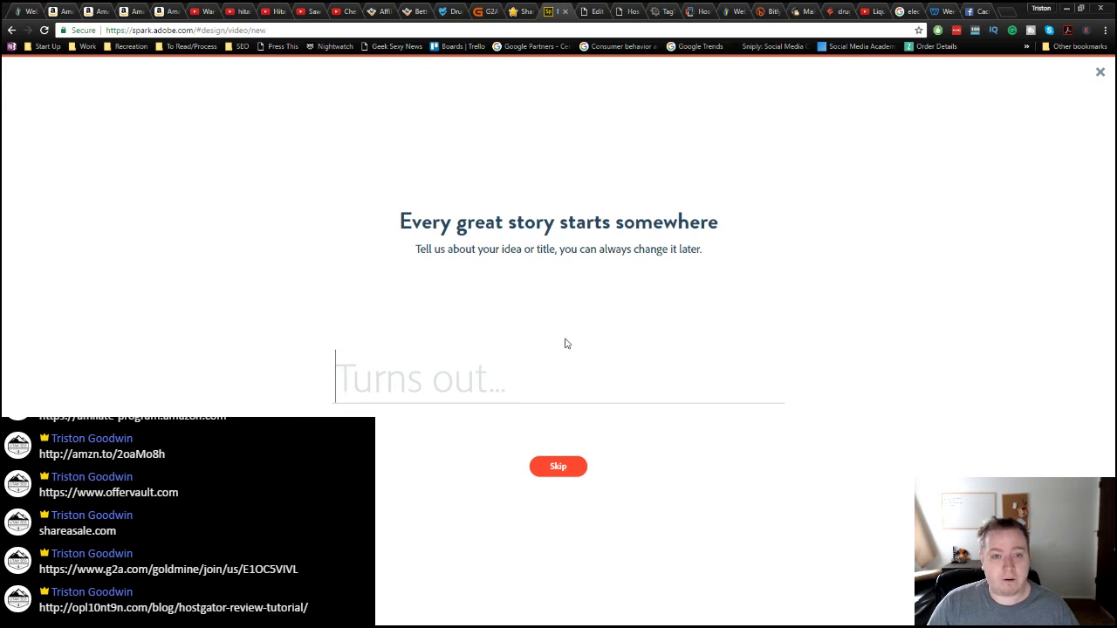
pyautogui.click(595, 12)
pyautogui.click(637, 11)
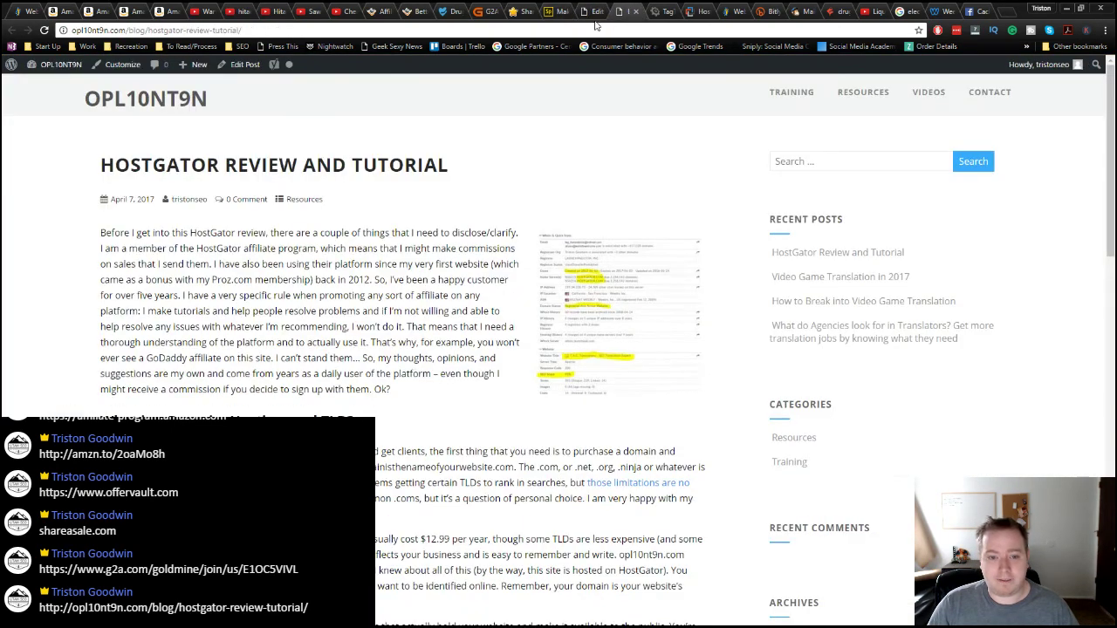
# Step: Reload the HostGator review post, skim it to the Conclusion and back, then go to the Weebly editor
pyautogui.click(45, 30)
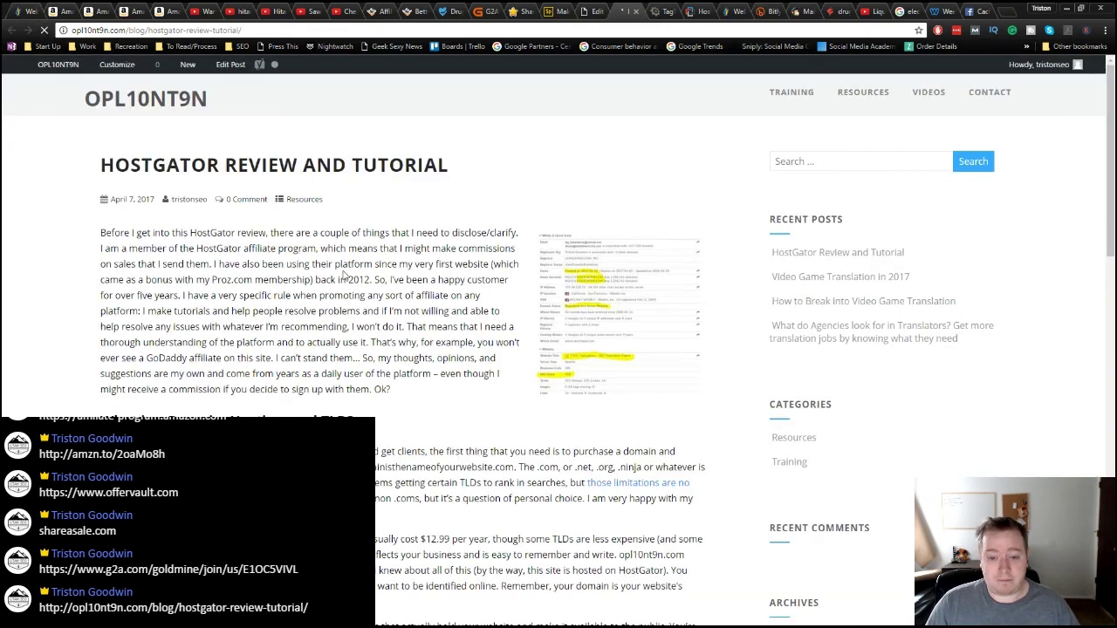
pyautogui.scroll(-3, 372, 348)
pyautogui.scroll(-6, 372, 347)
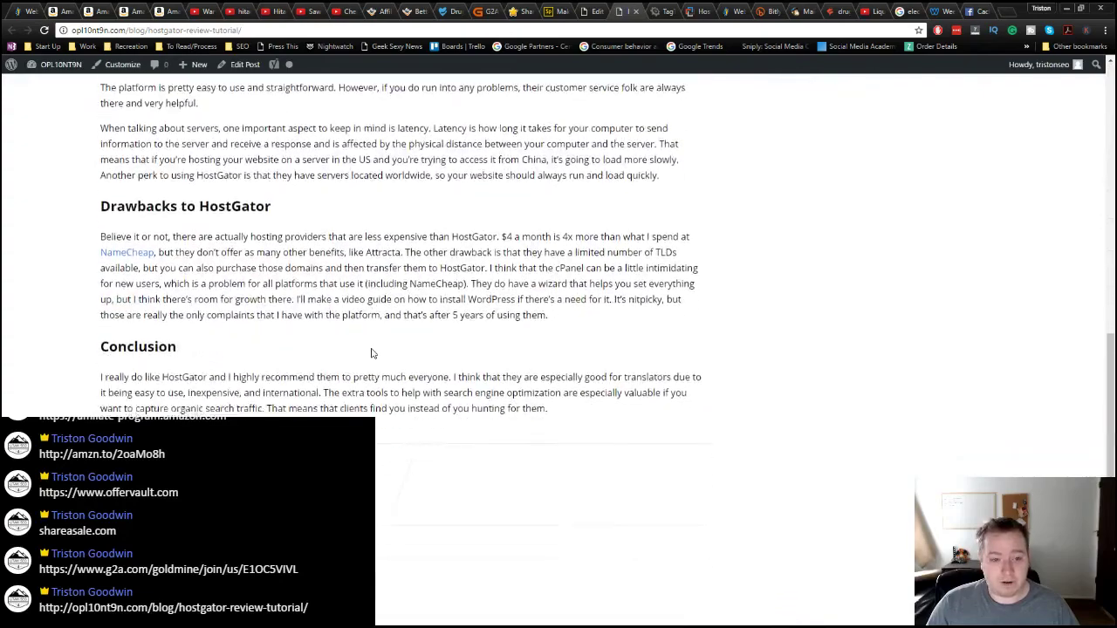
pyautogui.scroll(7, 372, 349)
pyautogui.scroll(3, 372, 349)
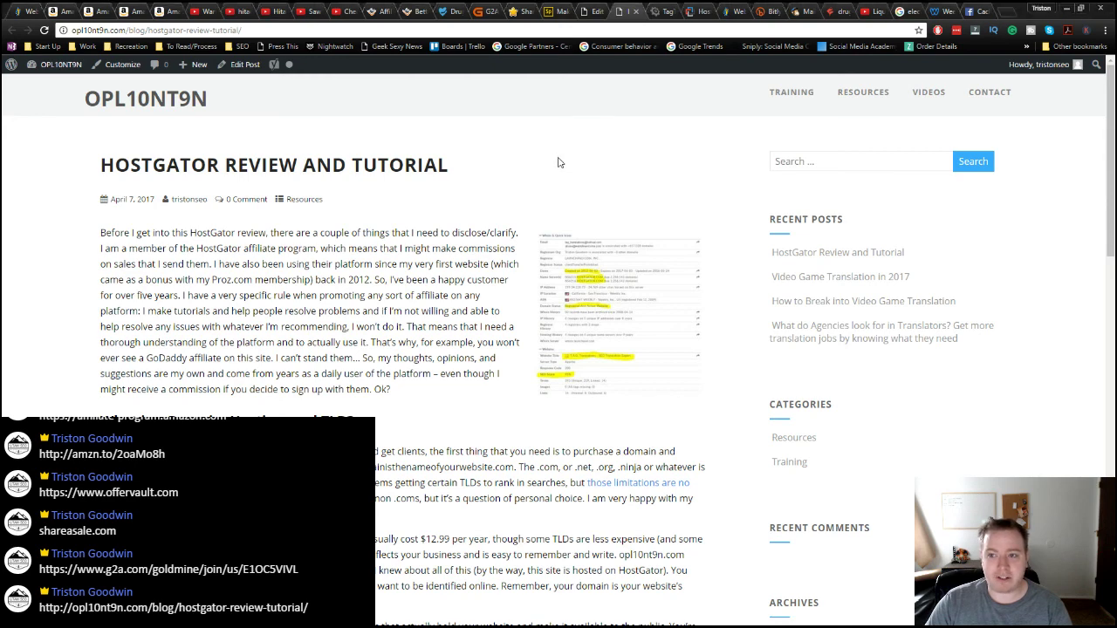
pyautogui.click(950, 12)
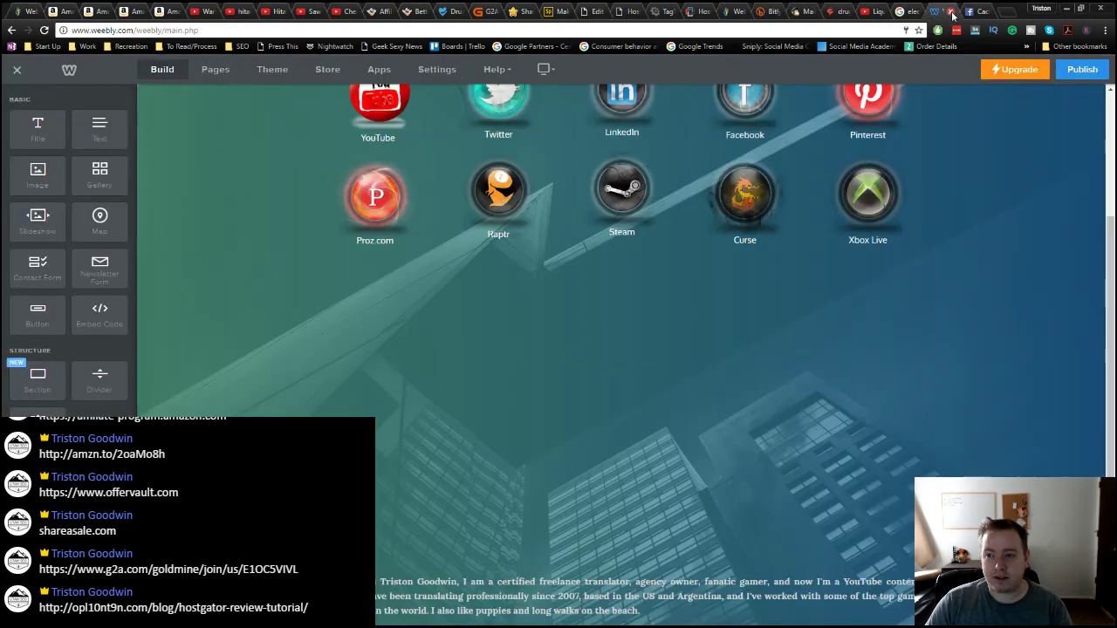
# Step: Close the Weebly editor and pass the Amazon tabs to the HostGator affiliate page ($50–$125 payouts)
pyautogui.click(952, 12)
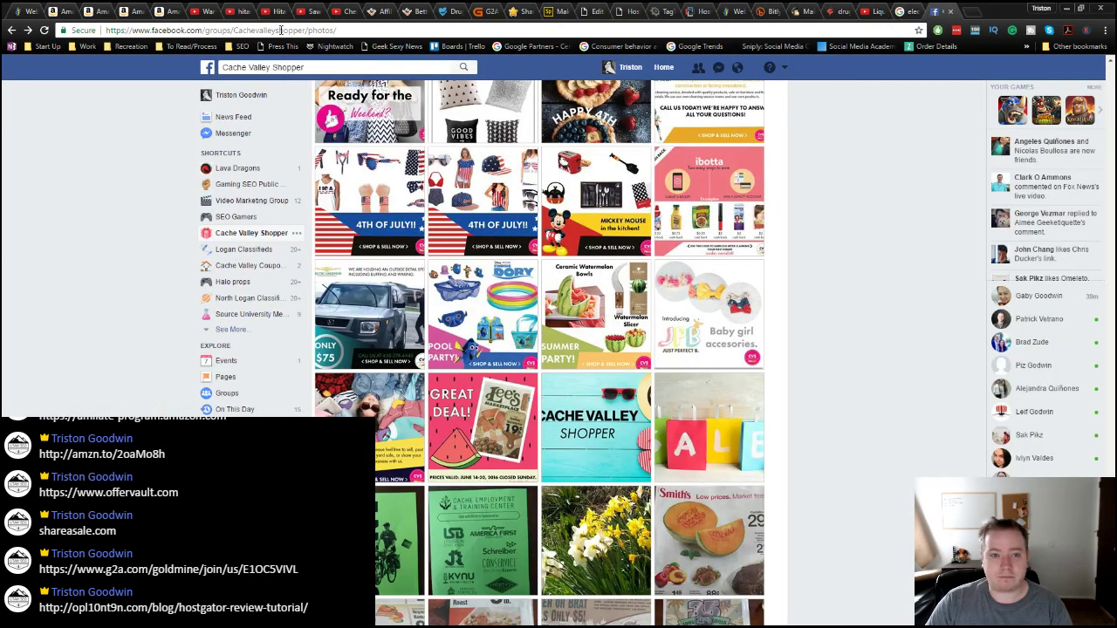
pyautogui.click(136, 12)
pyautogui.click(105, 12)
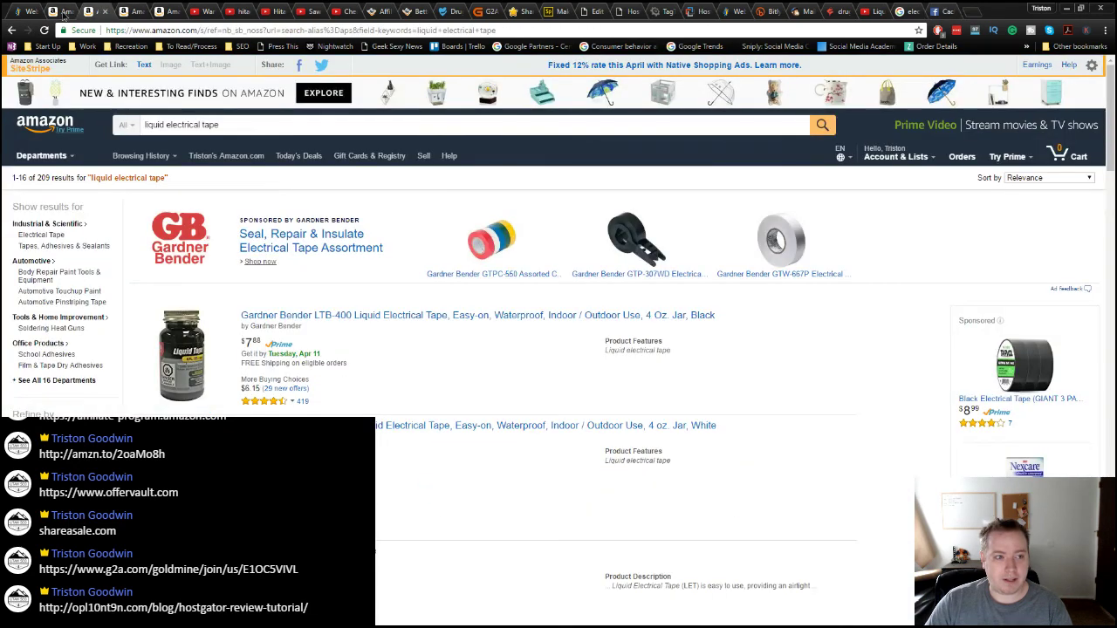
pyautogui.click(63, 12)
pyautogui.click(23, 12)
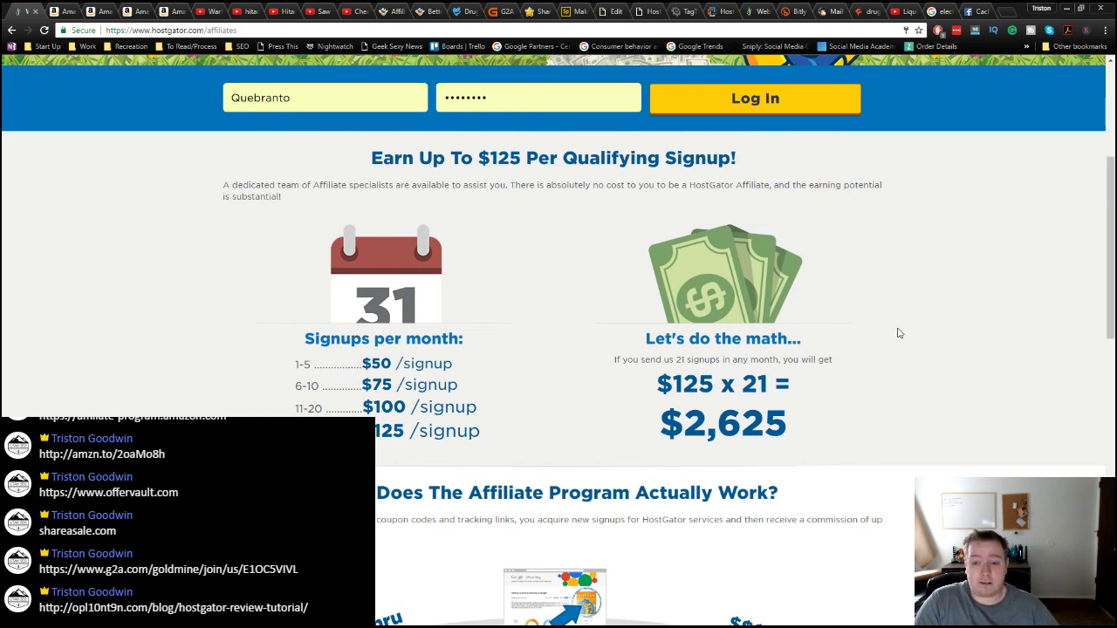
pyautogui.scroll(2, 908, 376)
pyautogui.scroll(-2, 914, 405)
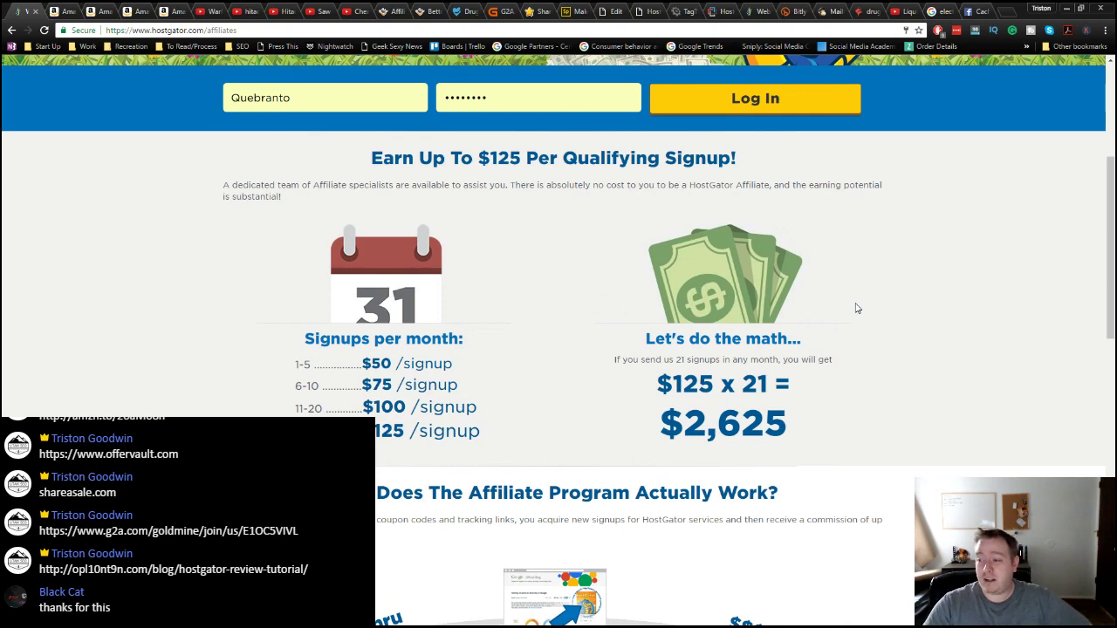
pyautogui.scroll(-1, 985, 373)
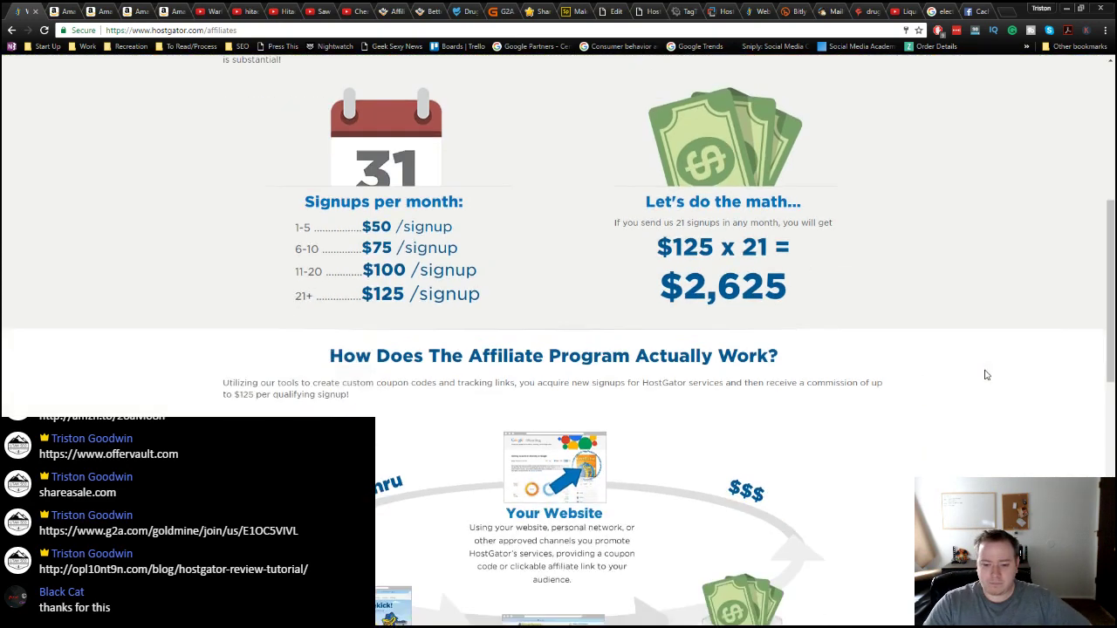
pyautogui.scroll(4, 985, 374)
pyautogui.scroll(-3, 984, 383)
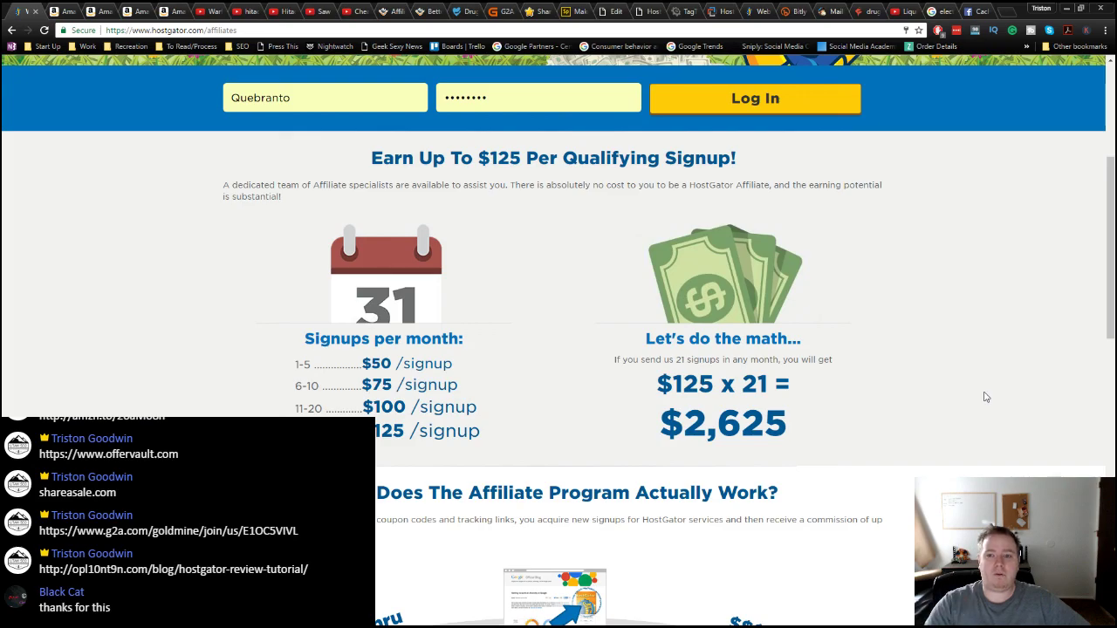
# Step: Skim the HostGator post, return to 'Saw it on youtube', and shift uploads to Teeth Whitening and Super 8 Hotel Review
pyautogui.click(646, 11)
pyautogui.scroll(-5, 453, 210)
pyautogui.scroll(-5, 470, 427)
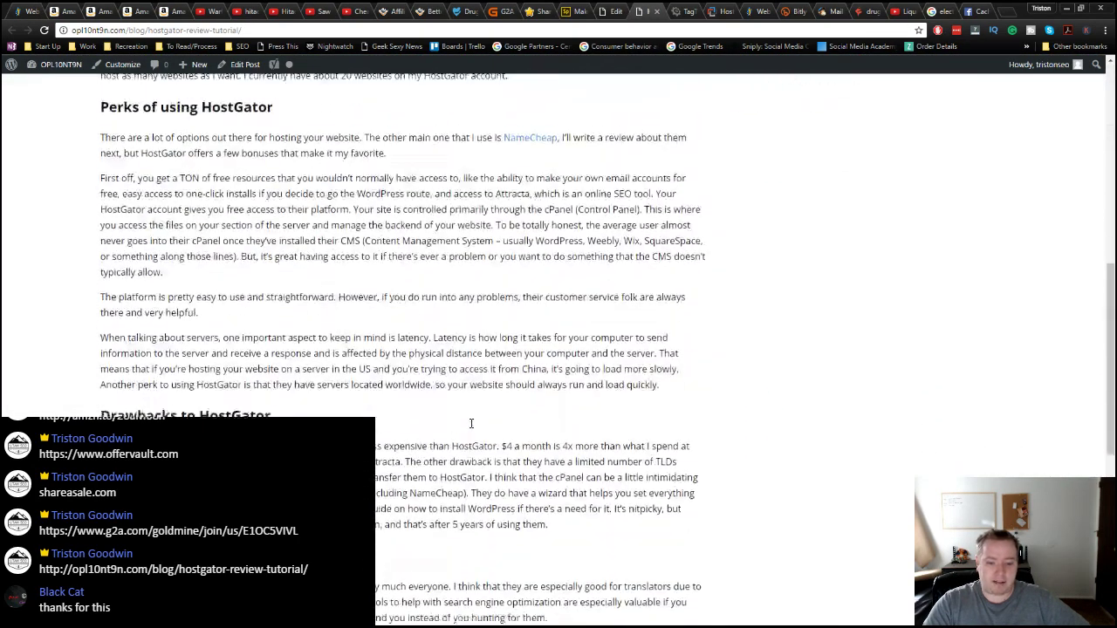
pyautogui.scroll(12, 468, 424)
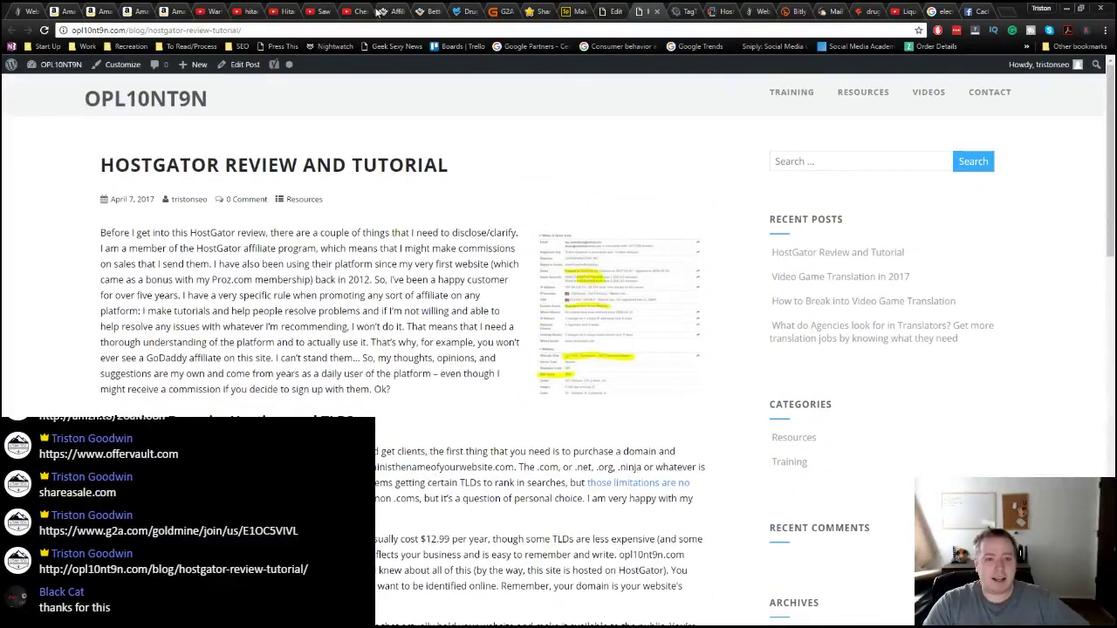
pyautogui.click(355, 11)
pyautogui.click(319, 11)
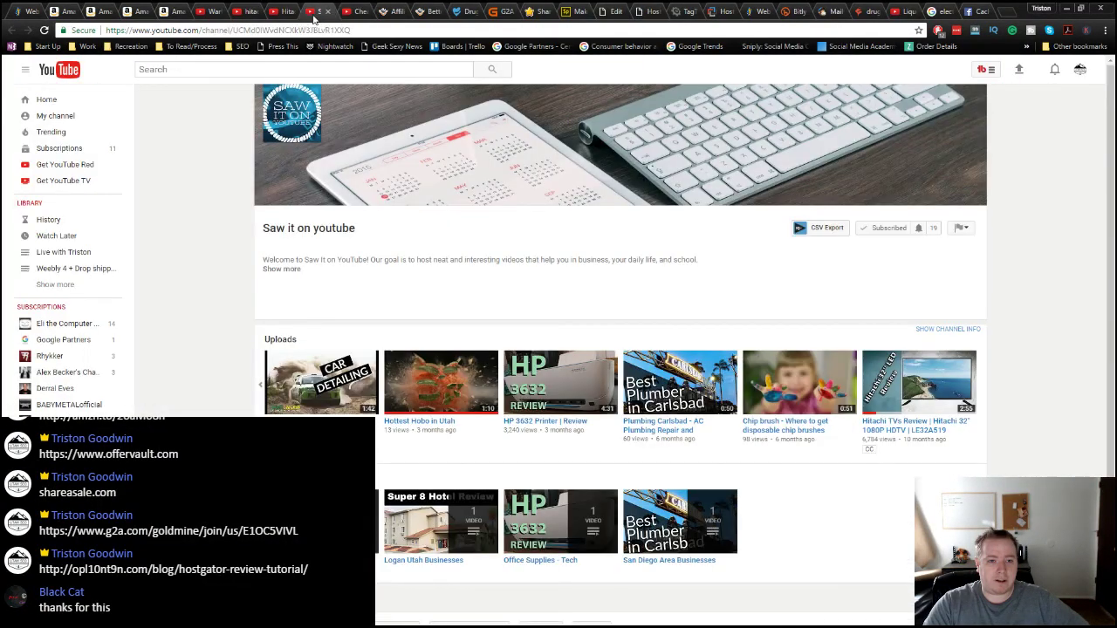
pyautogui.click(286, 11)
pyautogui.click(315, 11)
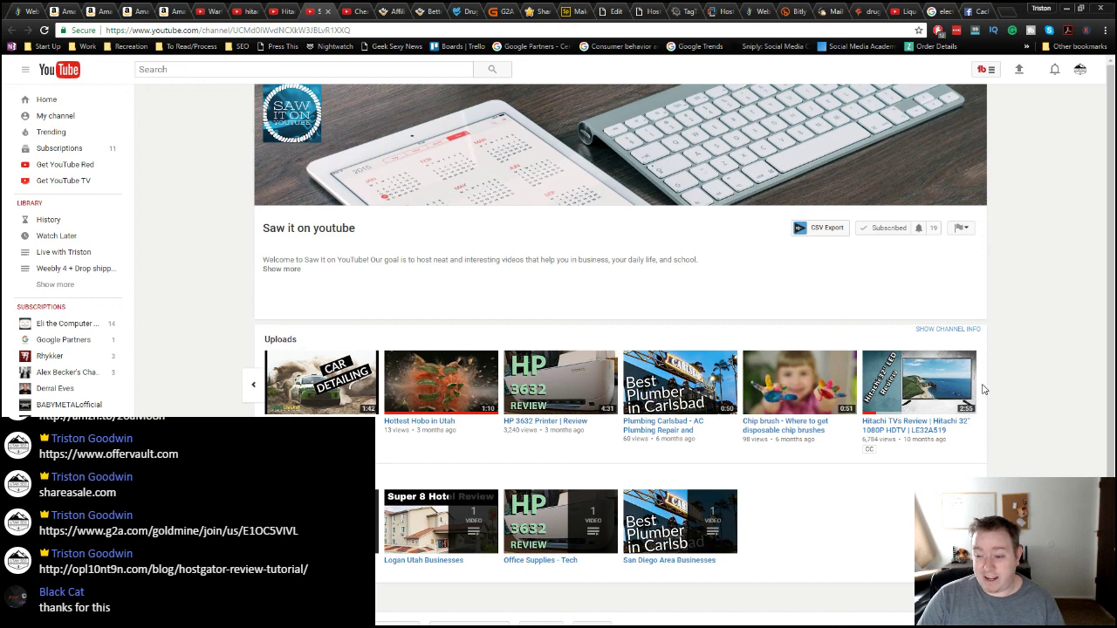
pyautogui.click(253, 386)
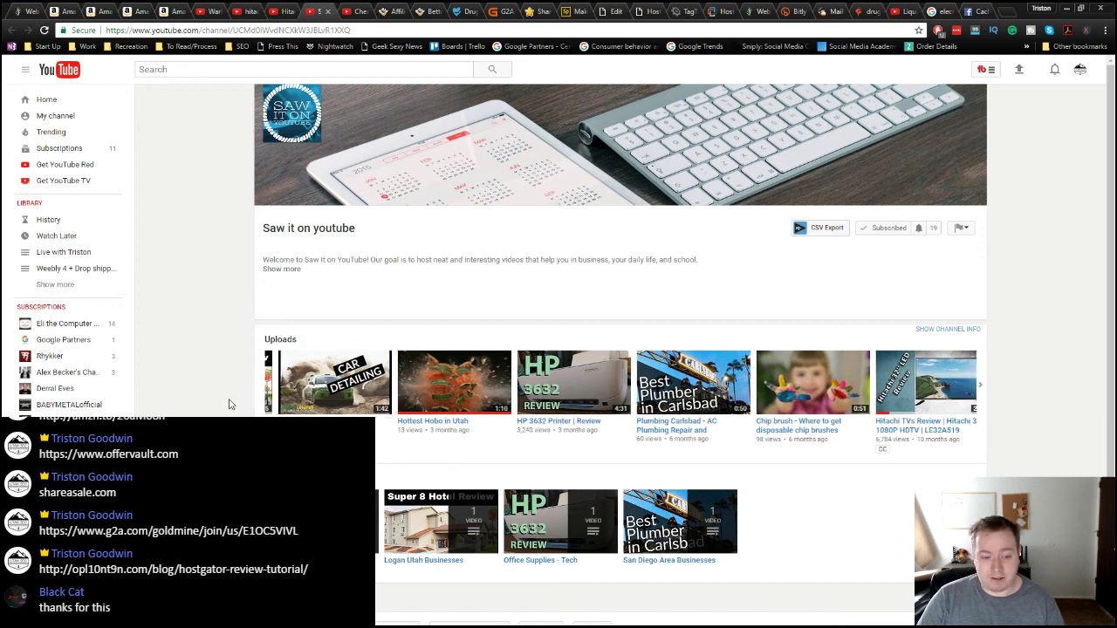